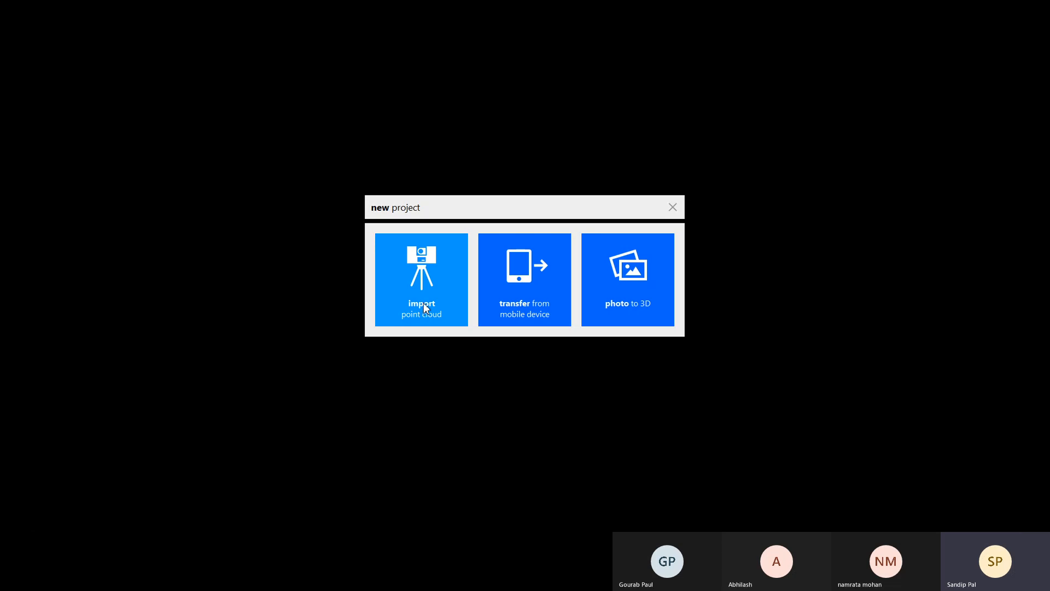
Start a new point cloud import project and cancel its creation.
{"action": "left_click", "coordinate": [424, 305]}
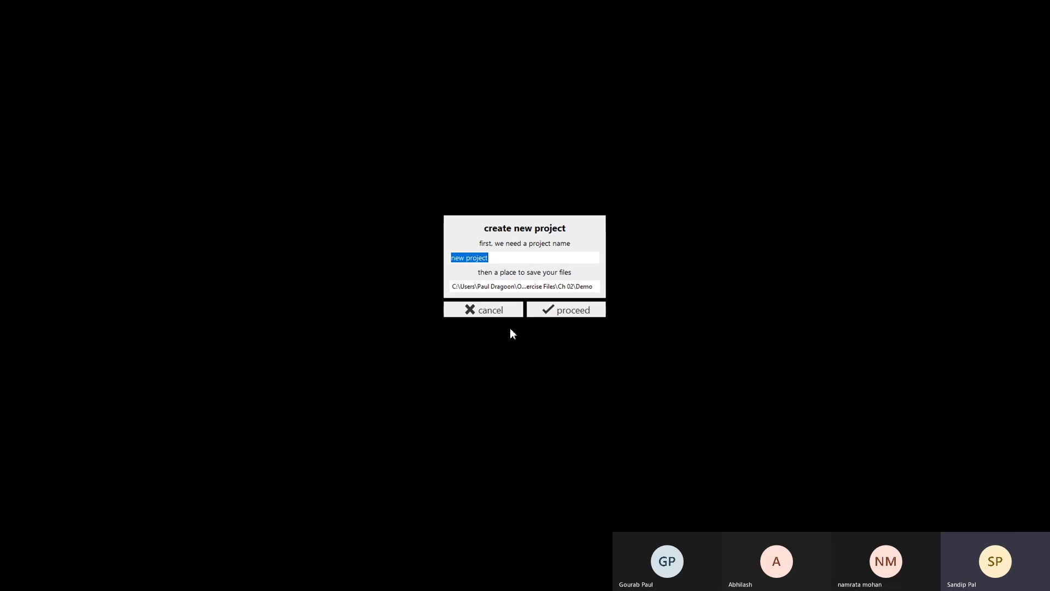
{"action": "left_click", "coordinate": [478, 315]}
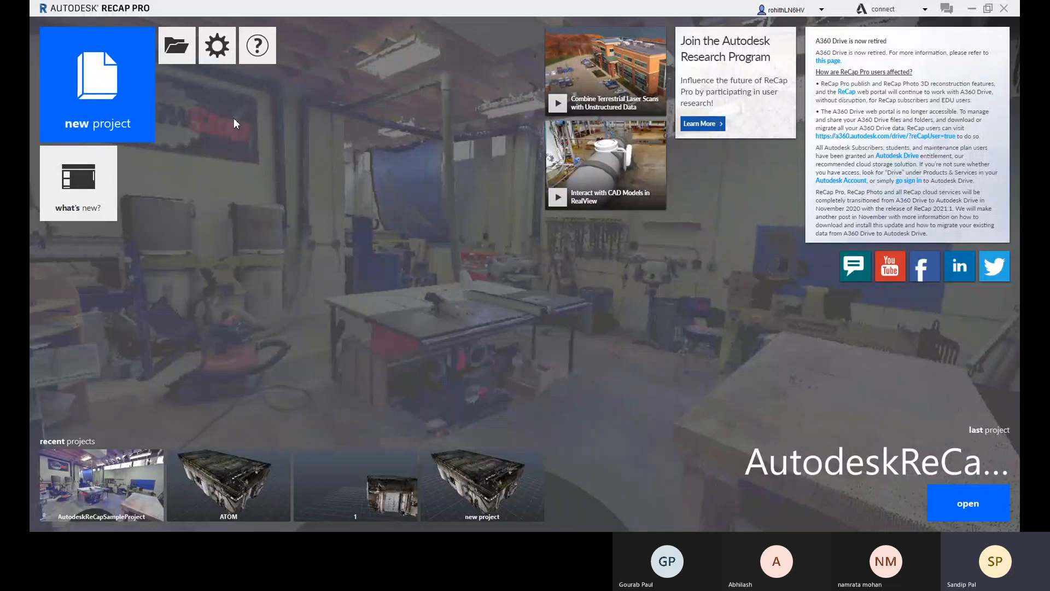
Open the AutodeskReCapSampleProject.rcp sample project.
{"action": "left_click", "coordinate": [181, 52]}
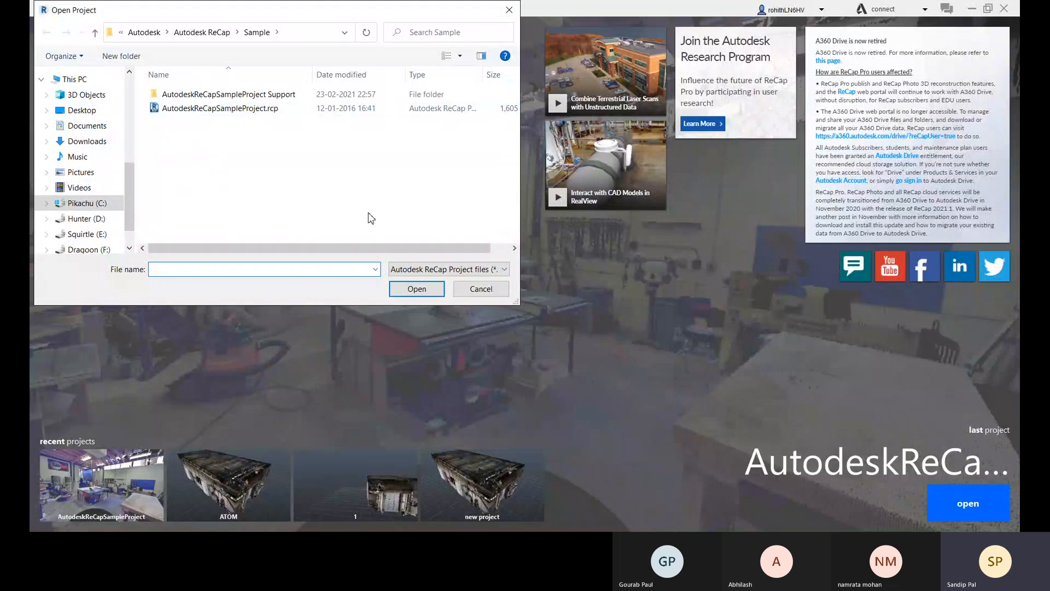
{"action": "left_click", "coordinate": [225, 109]}
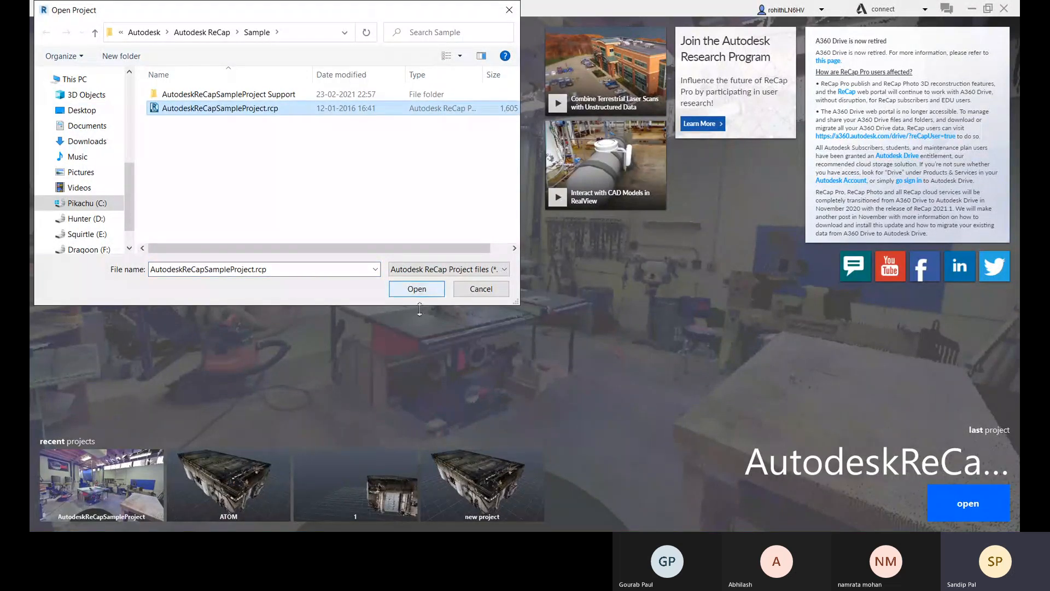
{"action": "left_click", "coordinate": [489, 290]}
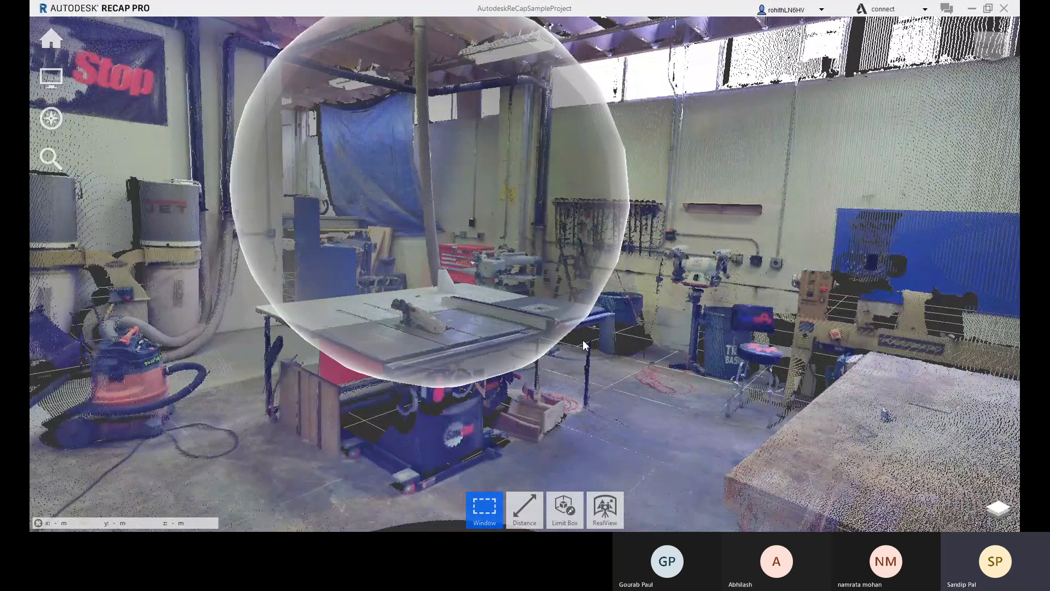
Enter RealView at the scan location by the table saw and look around the whole workshop.
{"action": "mouse_move", "coordinate": [440, 363]}
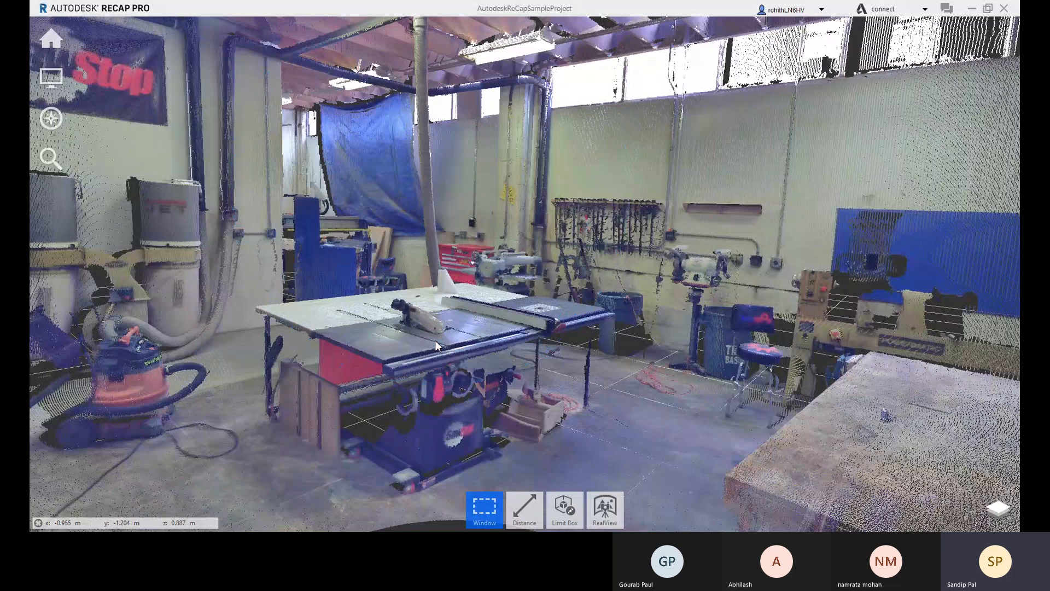
{"action": "left_click", "coordinate": [435, 340]}
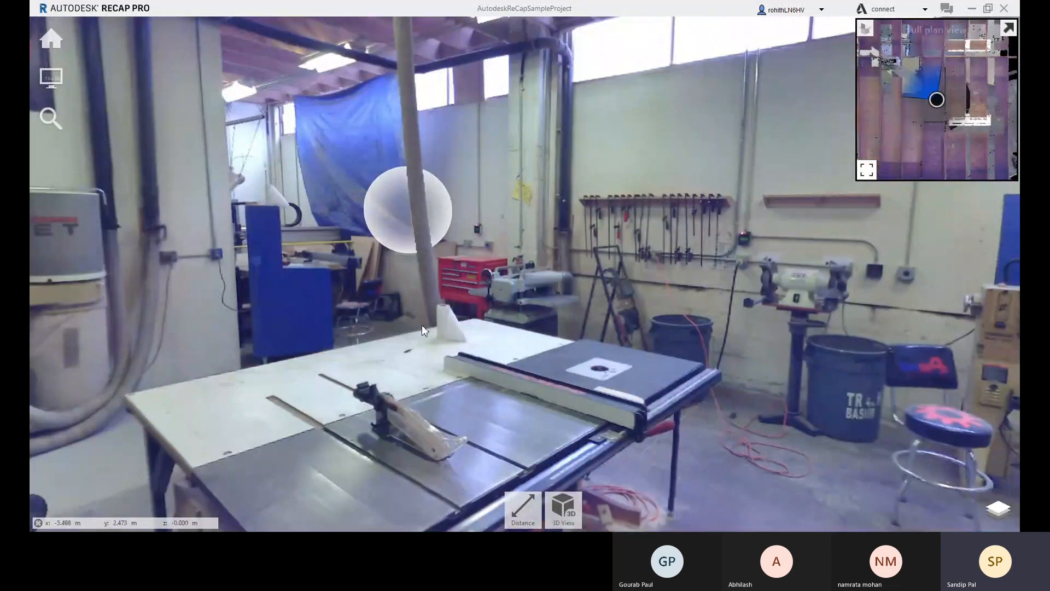
{"action": "left_click_drag", "start_coordinate": [427, 282], "coordinate": [120, 288]}
{"action": "left_click_drag", "start_coordinate": [426, 238], "coordinate": [202, 312]}
{"action": "left_click_drag", "start_coordinate": [449, 318], "coordinate": [131, 328]}
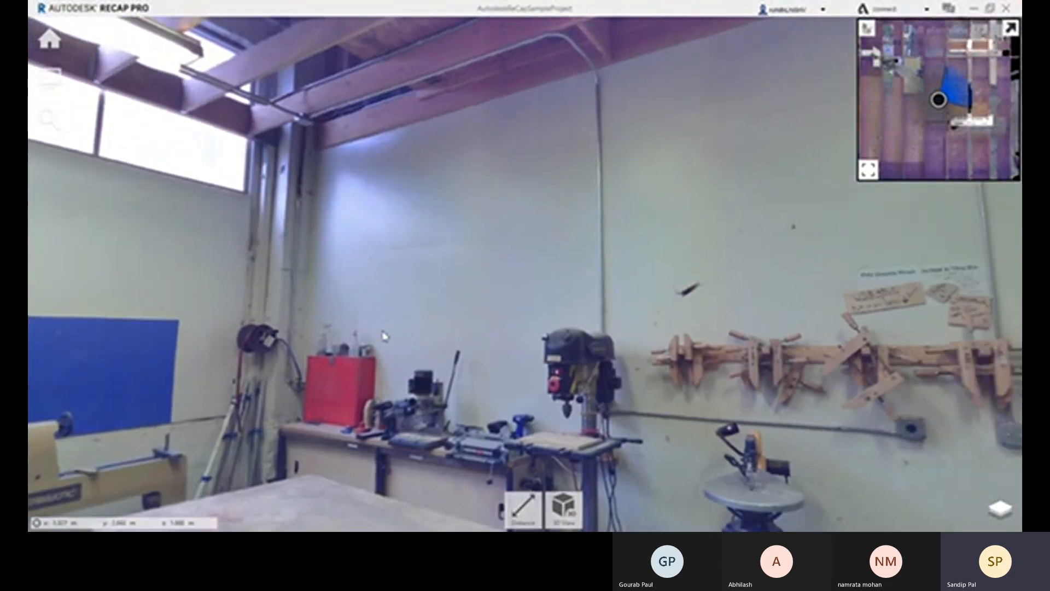
{"action": "left_click_drag", "start_coordinate": [487, 313], "coordinate": [148, 317]}
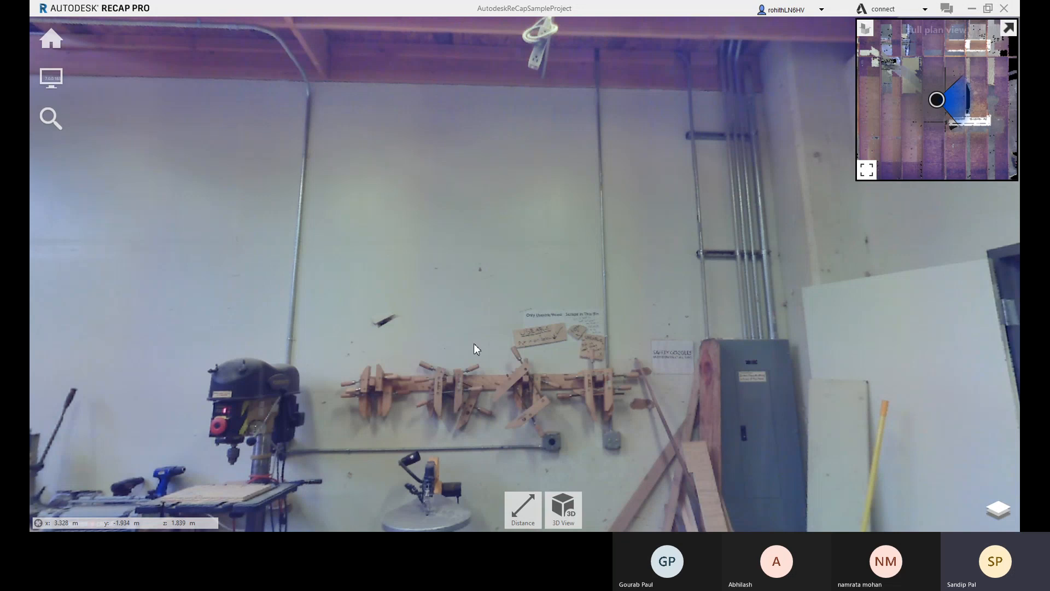
{"action": "left_click_drag", "start_coordinate": [473, 344], "coordinate": [220, 349]}
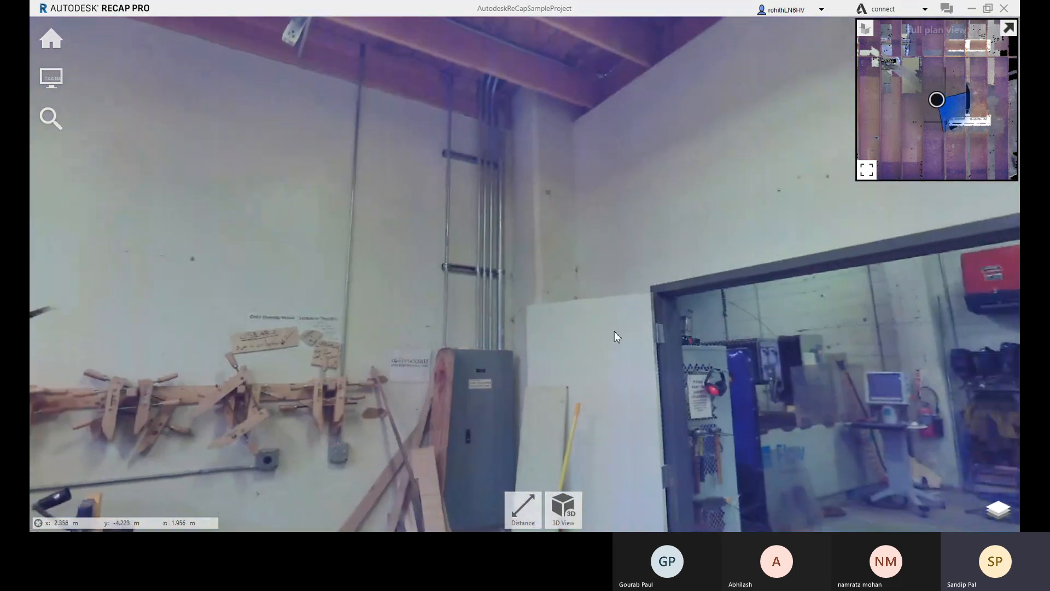
{"action": "left_click_drag", "start_coordinate": [615, 332], "coordinate": [270, 333]}
{"action": "mouse_move", "coordinate": [742, 309]}
{"action": "left_mouse_down"}
{"action": "mouse_move", "coordinate": [647, 303]}
{"action": "mouse_move", "coordinate": [300, 323]}
{"action": "mouse_move", "coordinate": [275, 335]}
{"action": "left_mouse_up"}
{"action": "mouse_move", "coordinate": [762, 300]}
{"action": "left_mouse_down"}
{"action": "mouse_move", "coordinate": [734, 314]}
{"action": "mouse_move", "coordinate": [428, 300]}
{"action": "mouse_move", "coordinate": [366, 342]}
{"action": "mouse_move", "coordinate": [363, 216]}
{"action": "left_mouse_up"}
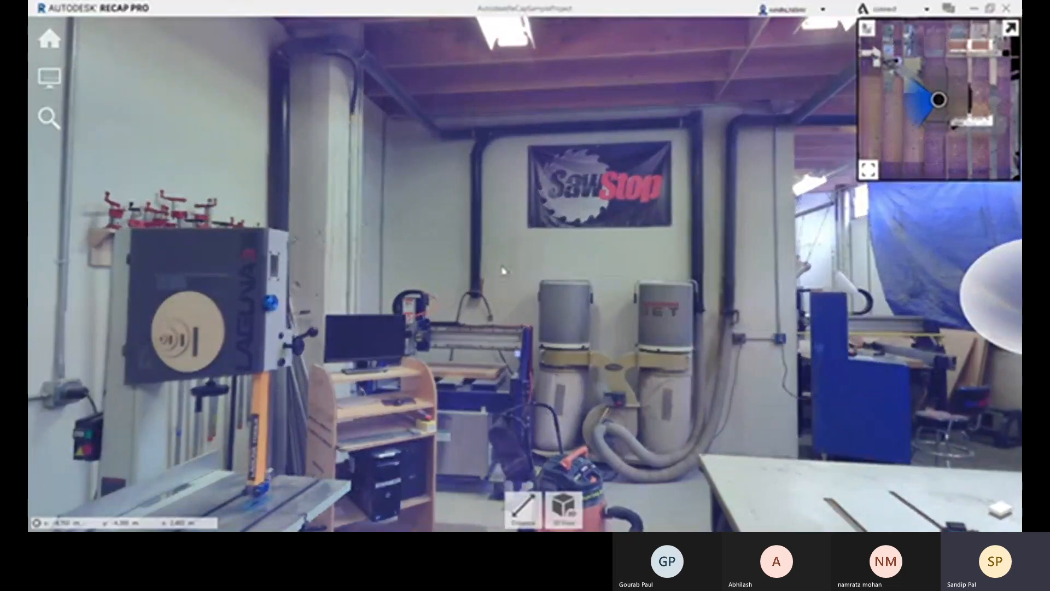
{"action": "left_click_drag", "start_coordinate": [593, 254], "coordinate": [456, 239]}
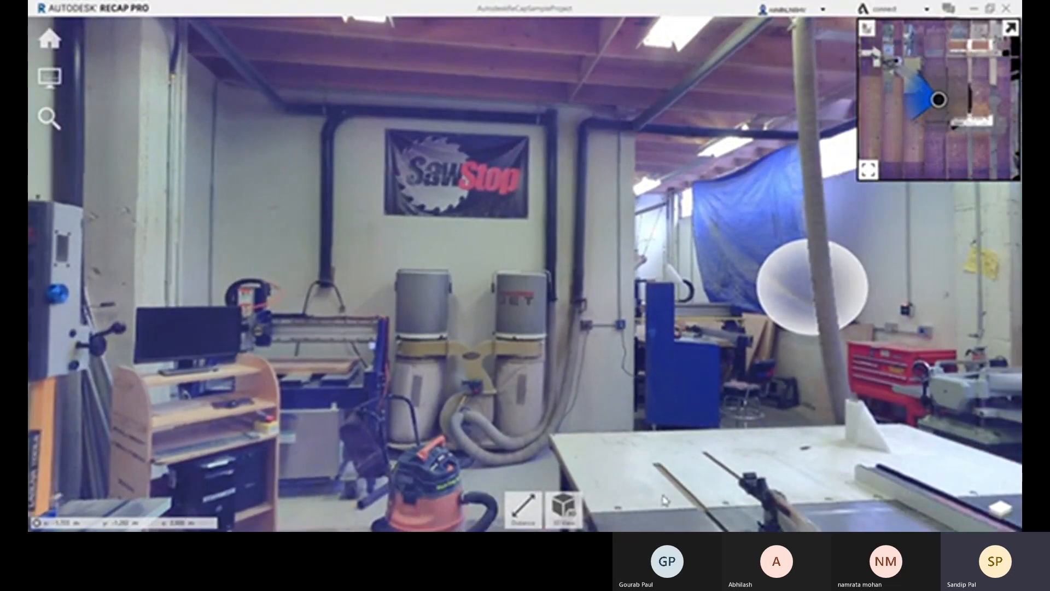
Return to the 3D view and inspect the point cloud's wall and doorway from outside the room.
{"action": "mouse_move", "coordinate": [526, 510]}
{"action": "left_click", "coordinate": [563, 508]}
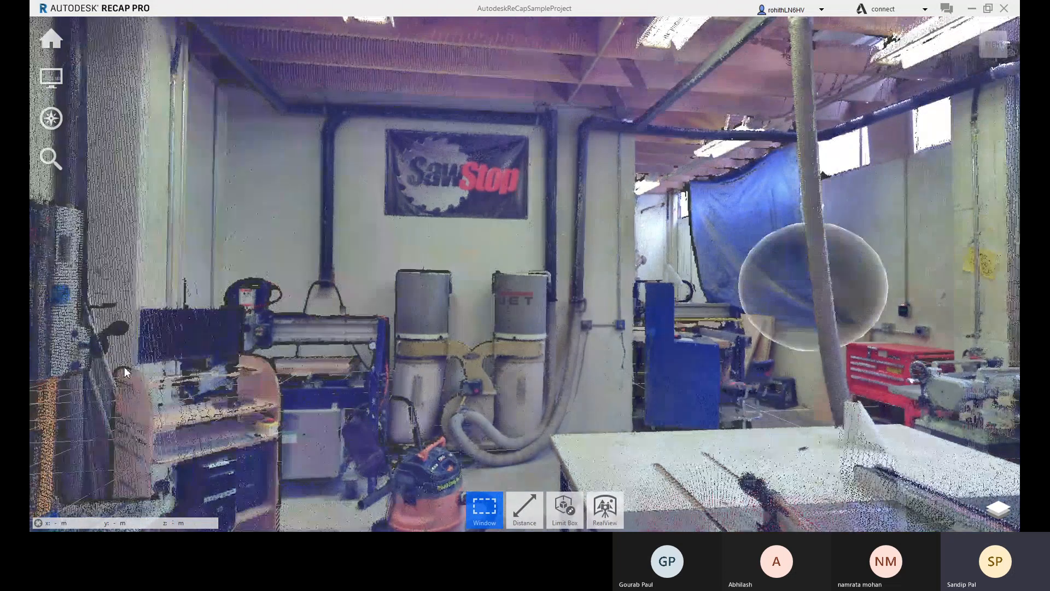
{"action": "right_click_drag", "start_coordinate": [329, 364], "coordinate": [280, 352]}
{"action": "left_click_drag", "start_coordinate": [281, 351], "coordinate": [261, 367]}
{"action": "right_click_drag", "start_coordinate": [260, 368], "coordinate": [613, 375]}
{"action": "scroll", "coordinate": [490, 254], "scroll_direction": "down", "scroll_amount": 4}
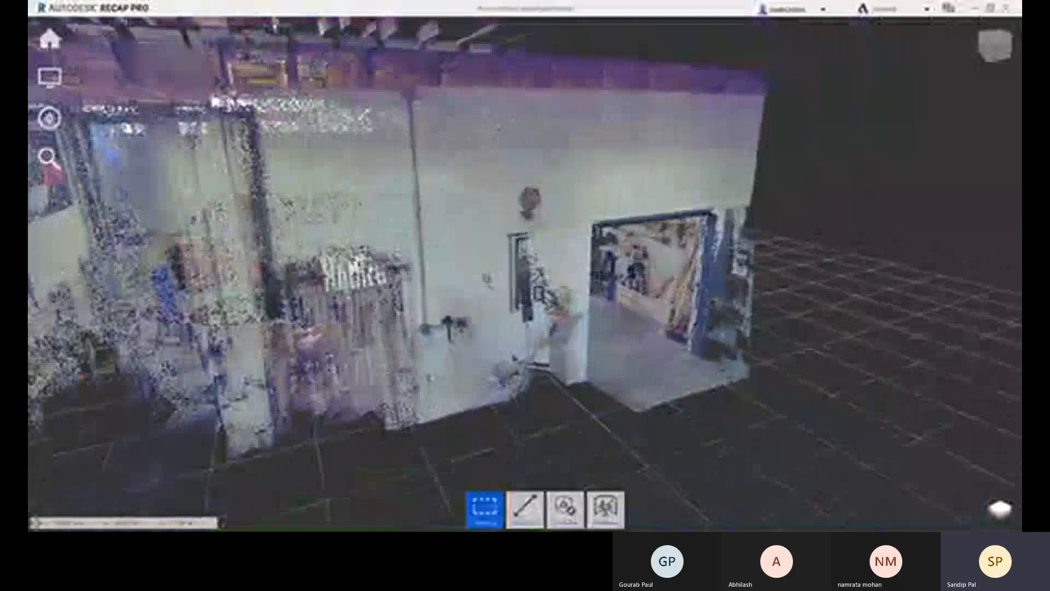
List the project's scan regions and collapse the list again.
{"action": "mouse_move", "coordinate": [1005, 512]}
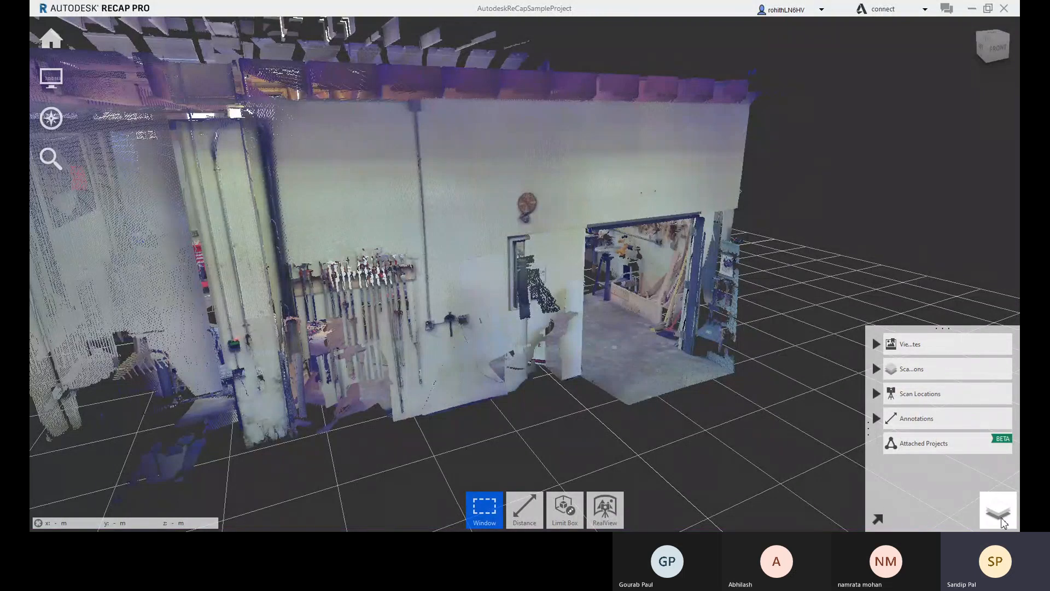
{"action": "mouse_move", "coordinate": [895, 379]}
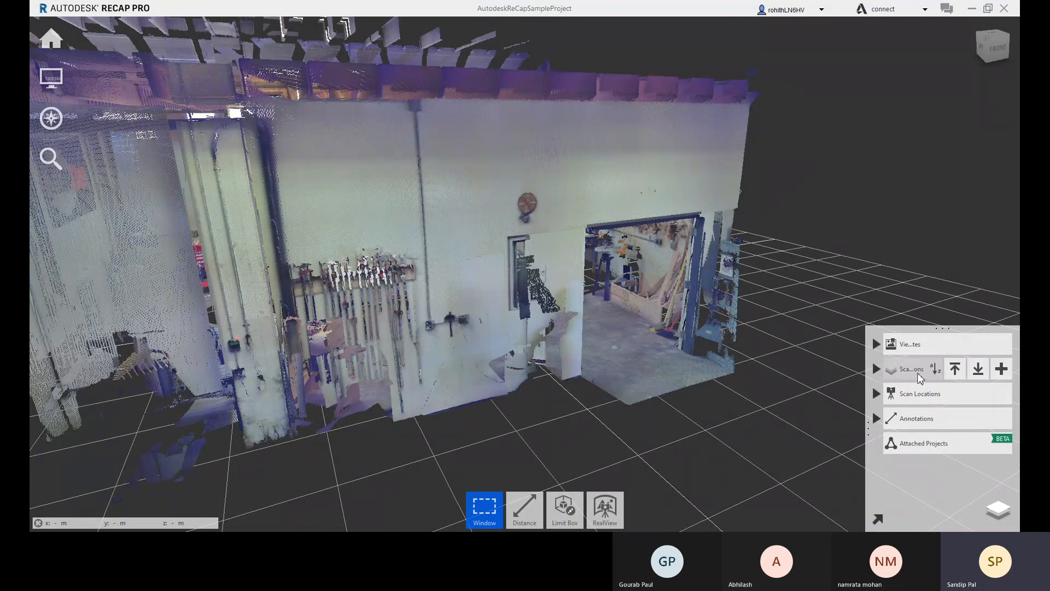
{"action": "left_click", "coordinate": [876, 369]}
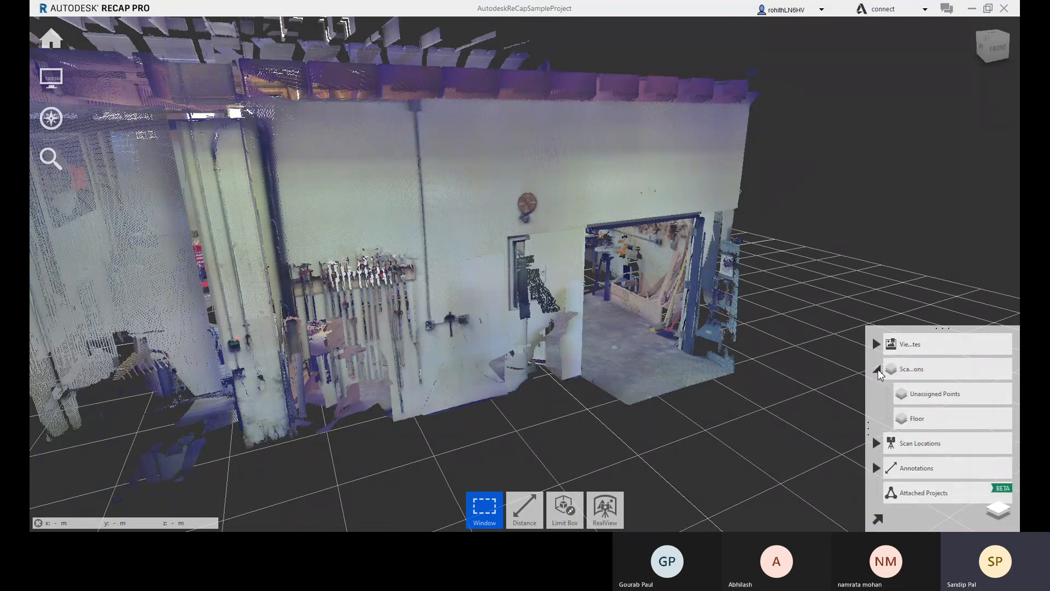
{"action": "mouse_move", "coordinate": [924, 374]}
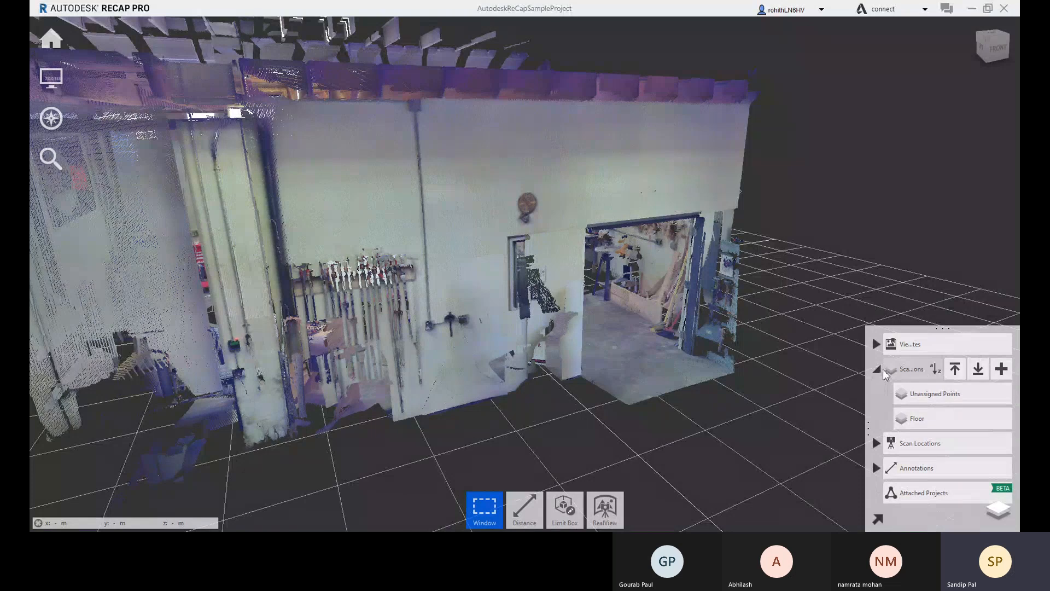
{"action": "mouse_move", "coordinate": [919, 399]}
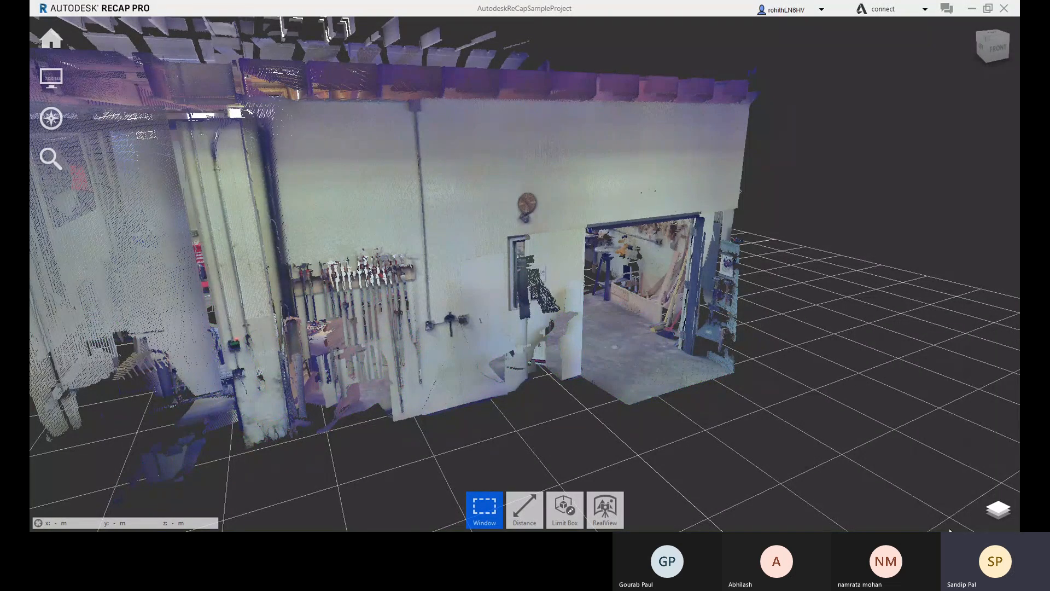
{"action": "left_click", "coordinate": [877, 369]}
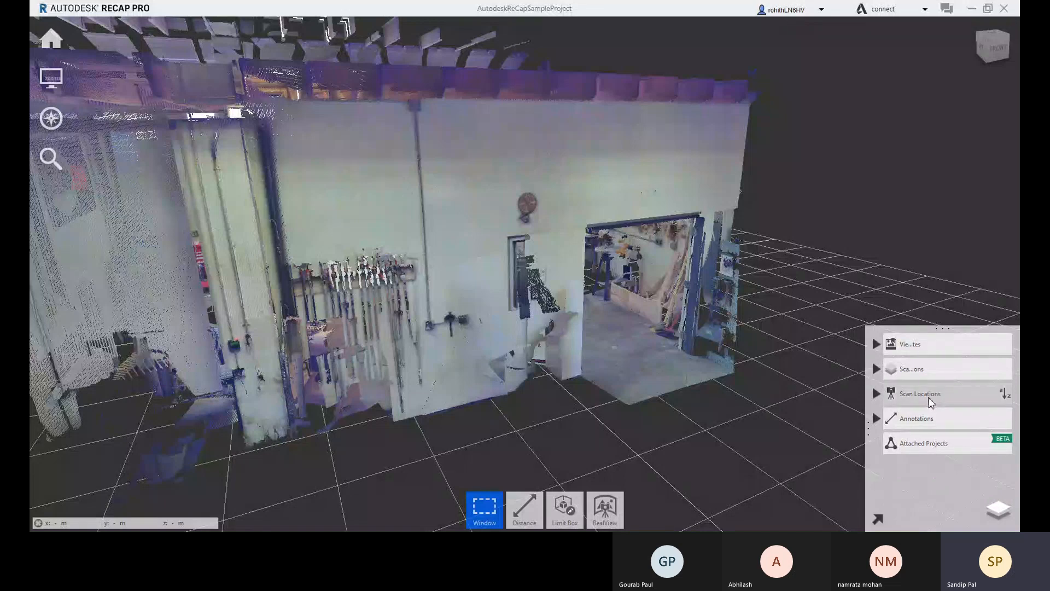
List the scan locations and go to the viewpoint of techshop_012.
{"action": "mouse_move", "coordinate": [1002, 506]}
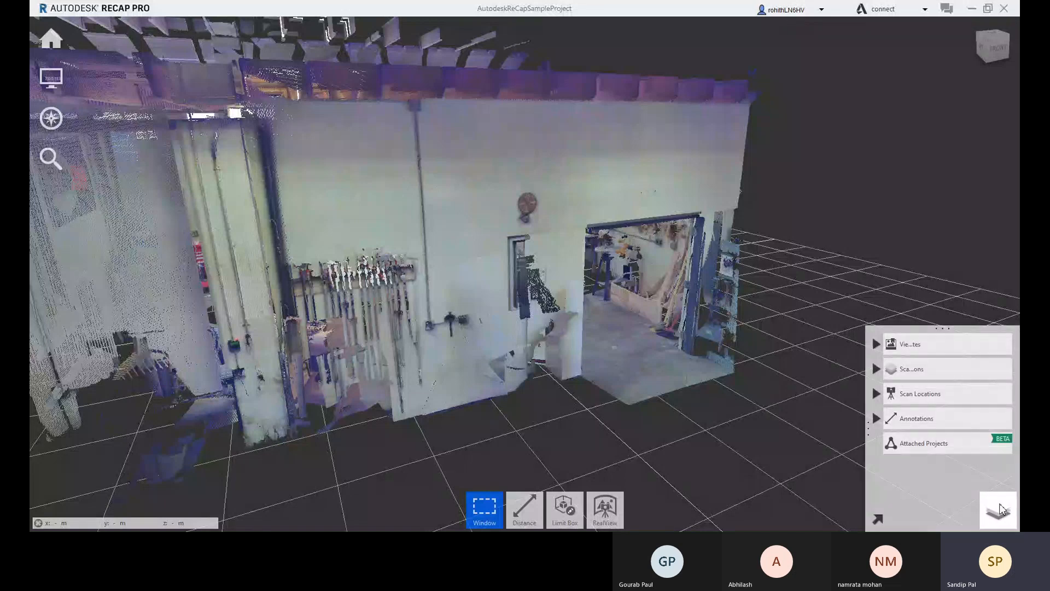
{"action": "left_click", "coordinate": [876, 394]}
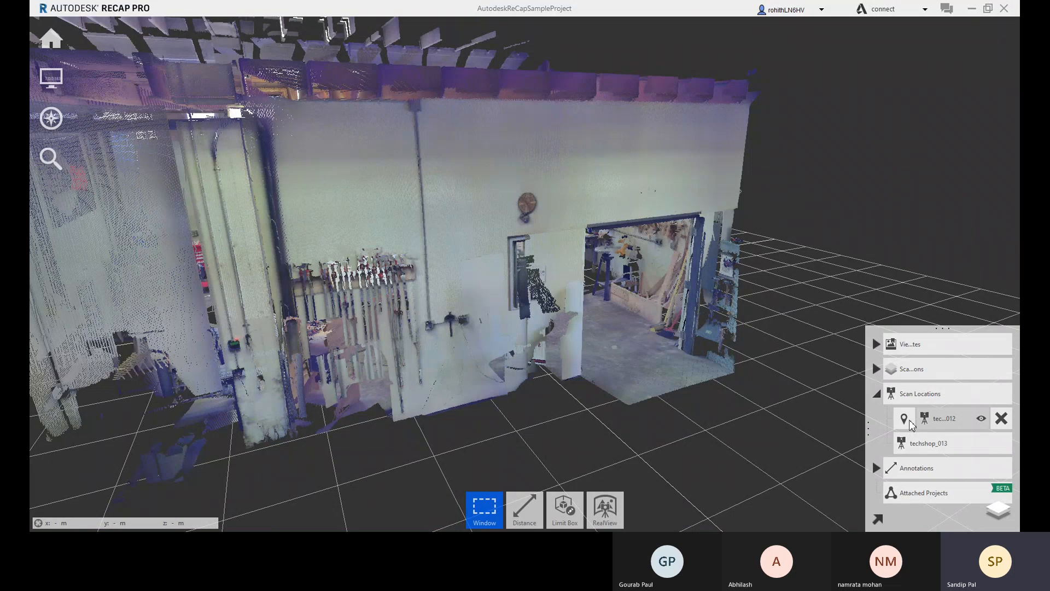
{"action": "left_click", "coordinate": [909, 421]}
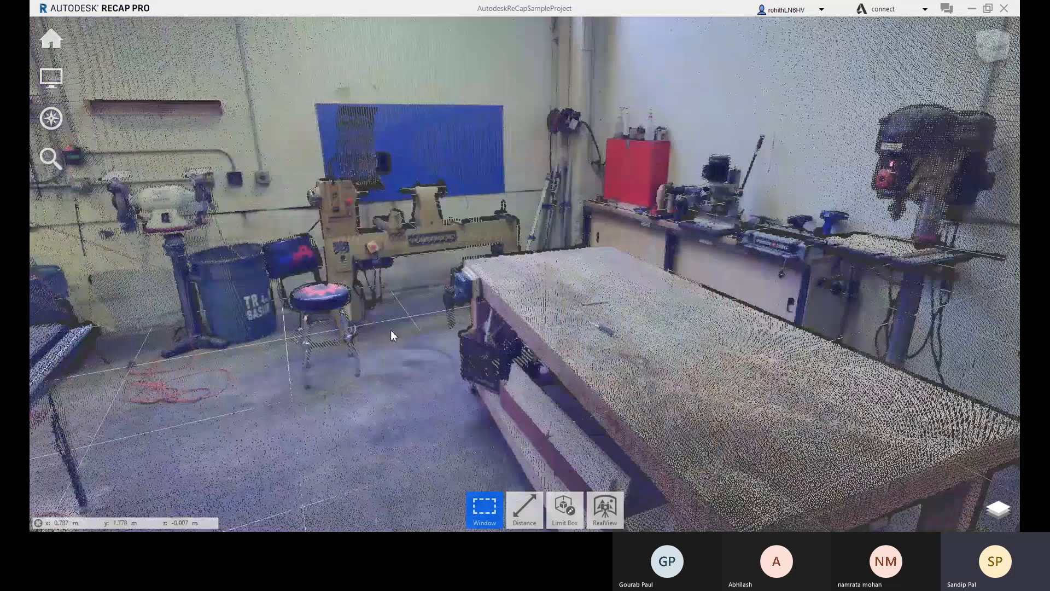
Window-select a small patch of points beside the stool and clear the selection.
{"action": "left_click_drag", "start_coordinate": [392, 309], "coordinate": [414, 297]}
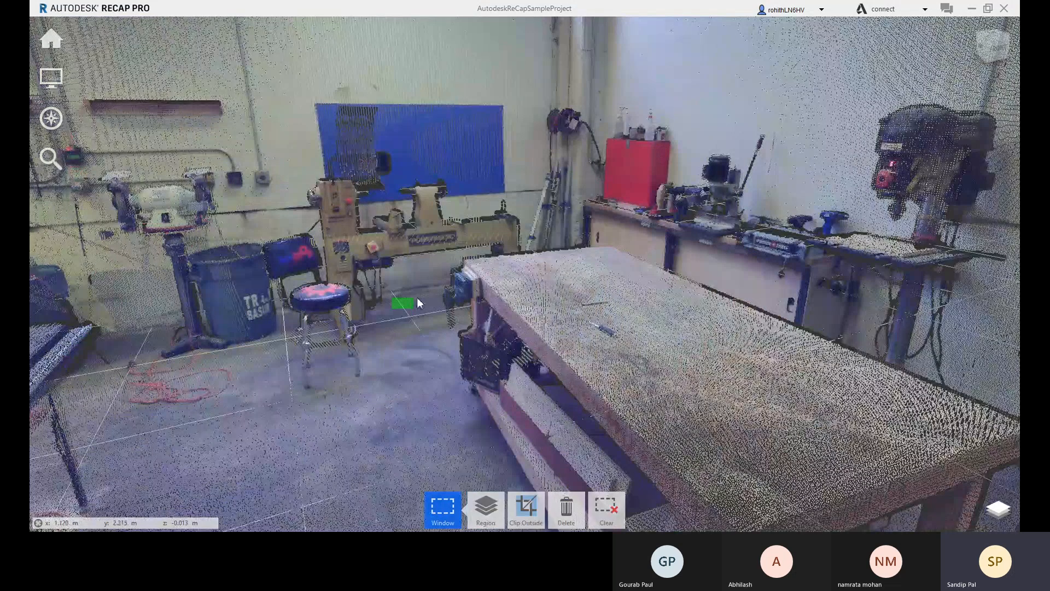
{"action": "left_click", "coordinate": [606, 508]}
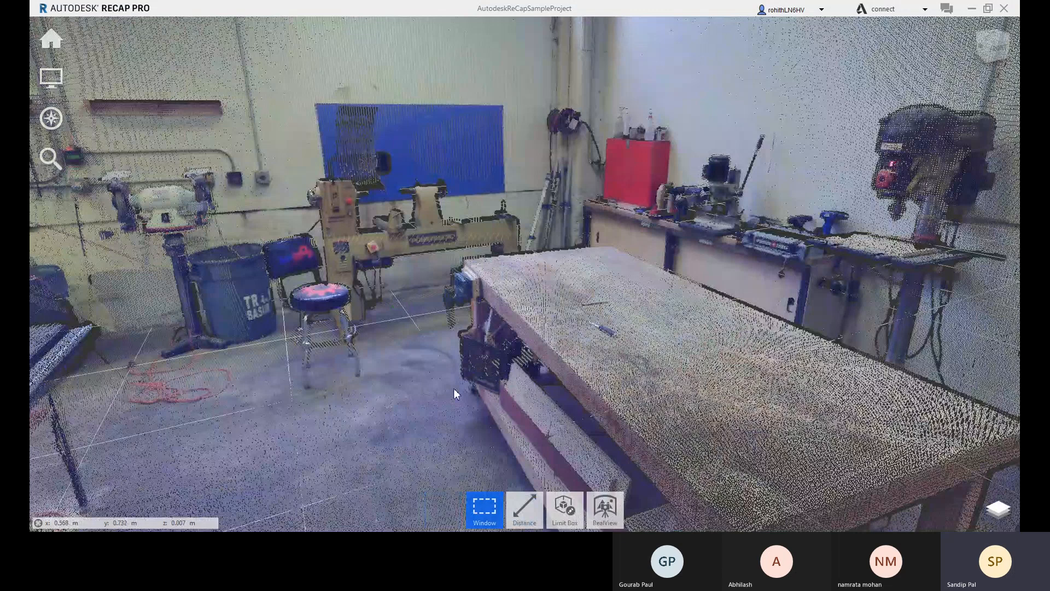
Enter RealView through the mirror ball near the doorway and examine the workbench, band saw and doorway.
{"action": "right_click_drag", "start_coordinate": [432, 217], "coordinate": [727, 199]}
{"action": "mouse_move", "coordinate": [904, 153]}
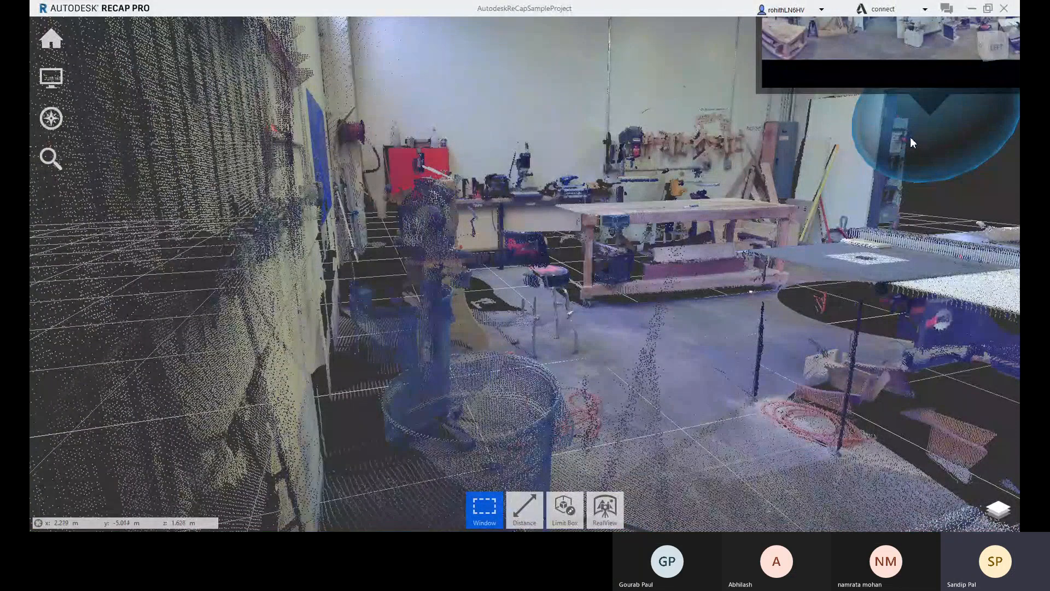
{"action": "left_click", "coordinate": [910, 142]}
{"action": "left_click_drag", "start_coordinate": [459, 297], "coordinate": [989, 337]}
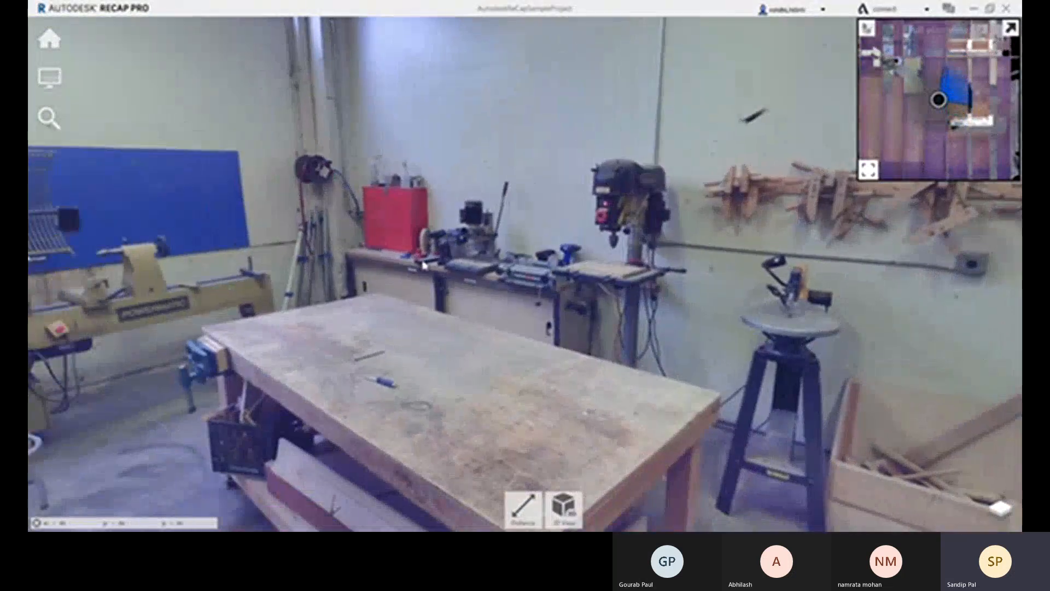
{"action": "left_click_drag", "start_coordinate": [427, 266], "coordinate": [962, 179]}
{"action": "left_click_drag", "start_coordinate": [608, 212], "coordinate": [765, 291]}
{"action": "left_click_drag", "start_coordinate": [404, 229], "coordinate": [887, 354]}
{"action": "left_click_drag", "start_coordinate": [446, 303], "coordinate": [827, 319]}
{"action": "left_click_drag", "start_coordinate": [456, 333], "coordinate": [567, 329]}
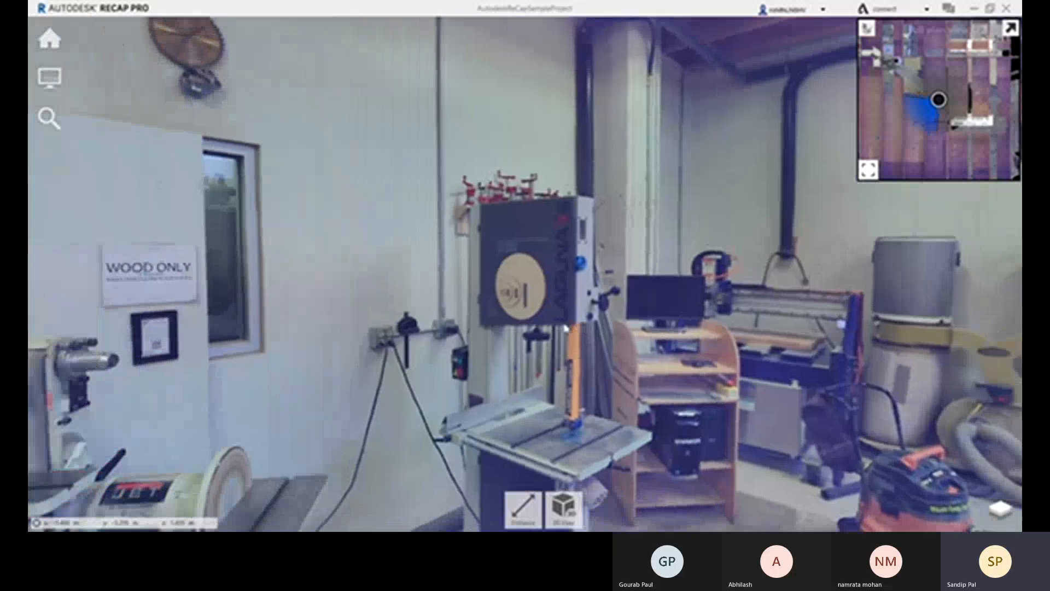
{"action": "left_click_drag", "start_coordinate": [277, 356], "coordinate": [989, 319]}
{"action": "left_click_drag", "start_coordinate": [186, 468], "coordinate": [406, 466]}
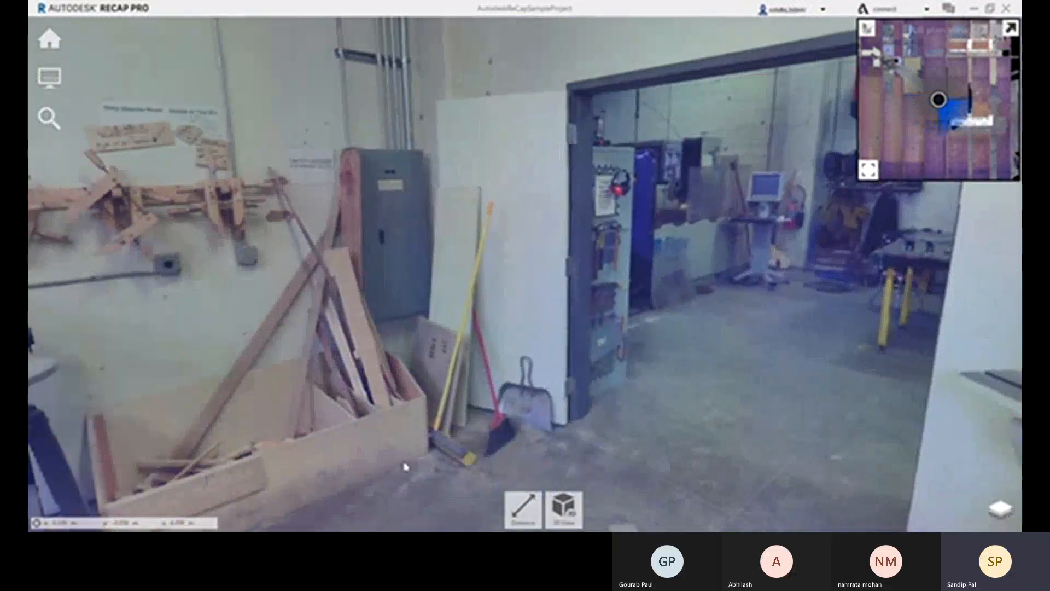
Switch RealView to the other scan location and return through the mirror ball behind the hose.
{"action": "left_click", "coordinate": [1000, 509]}
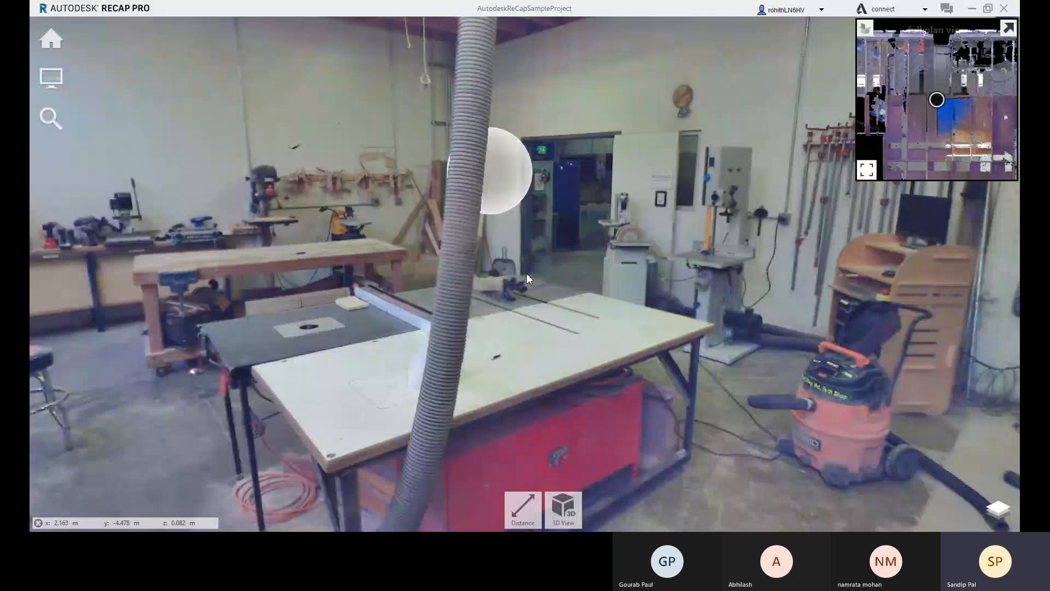
{"action": "left_click_drag", "start_coordinate": [526, 279], "coordinate": [505, 345]}
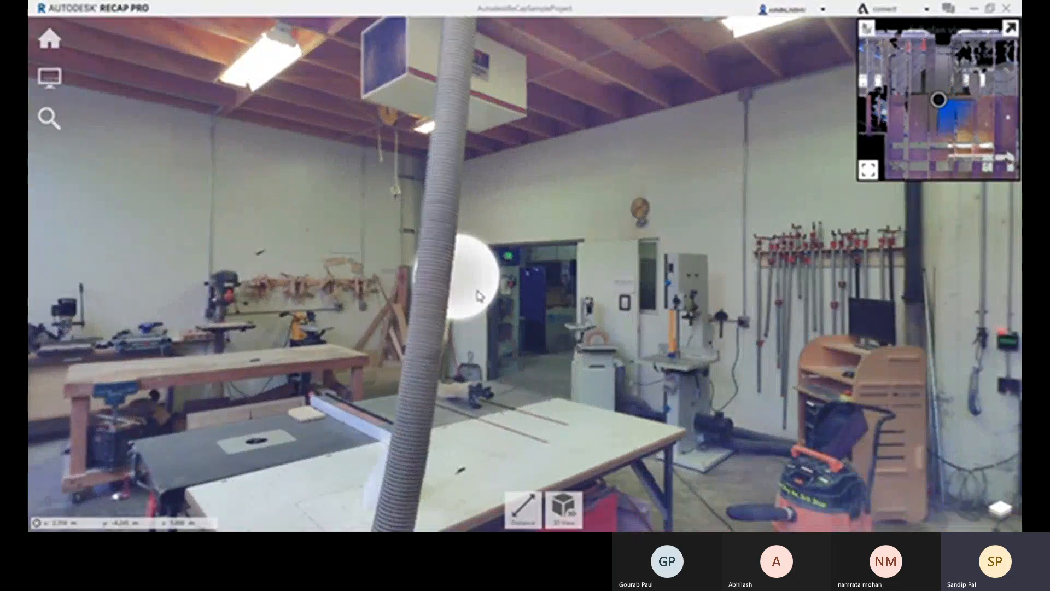
{"action": "left_click", "coordinate": [480, 296]}
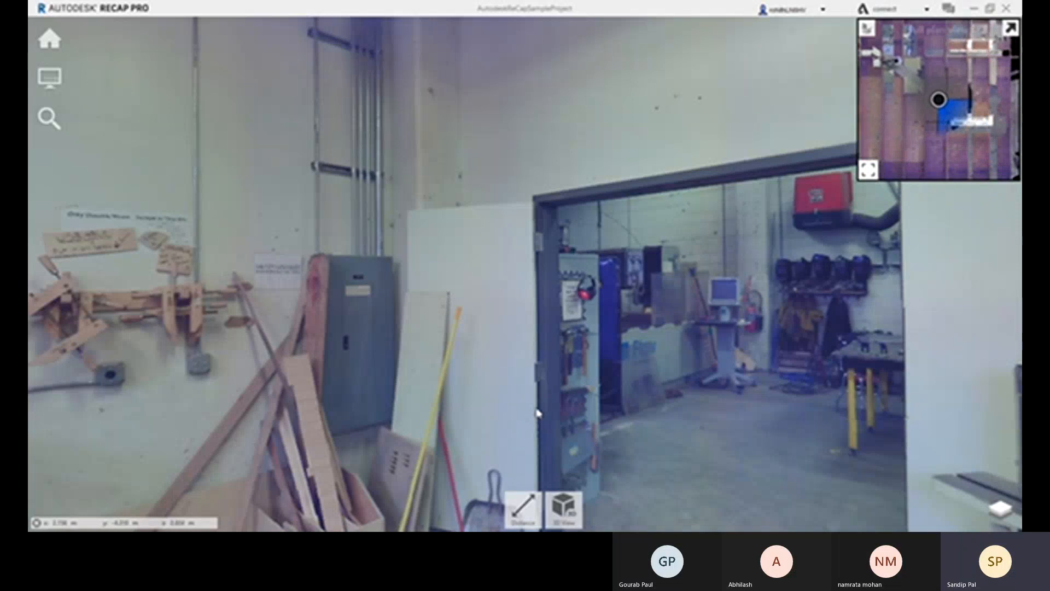
Enter the scan location by the blue tarp, look toward the dust collectors and return to the 3D view.
{"action": "left_click_drag", "start_coordinate": [539, 368], "coordinate": [298, 356]}
{"action": "left_click_drag", "start_coordinate": [527, 347], "coordinate": [88, 362]}
{"action": "left_click_drag", "start_coordinate": [712, 322], "coordinate": [416, 331]}
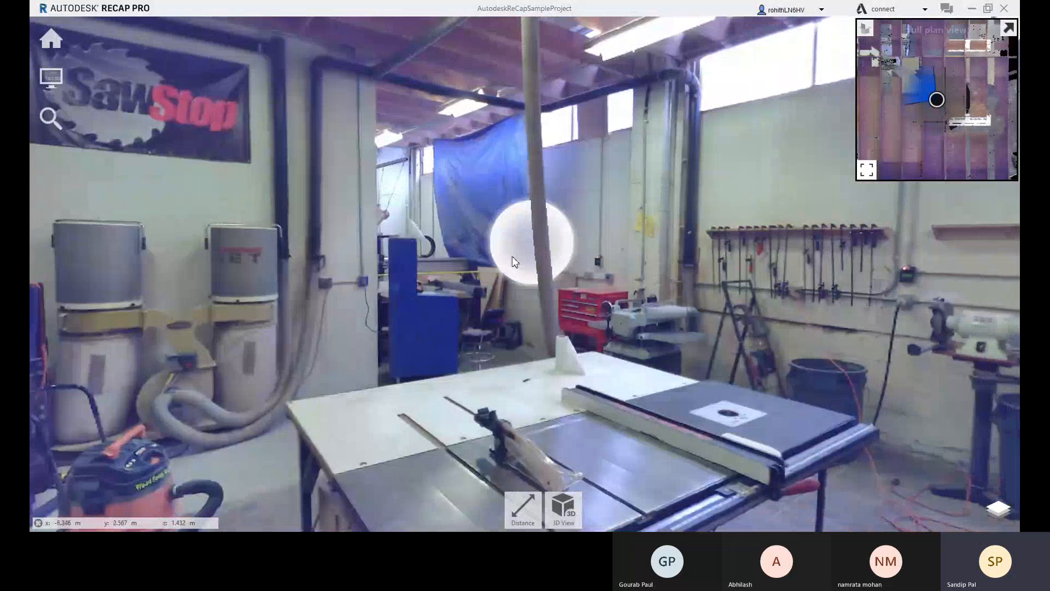
{"action": "left_click", "coordinate": [514, 258]}
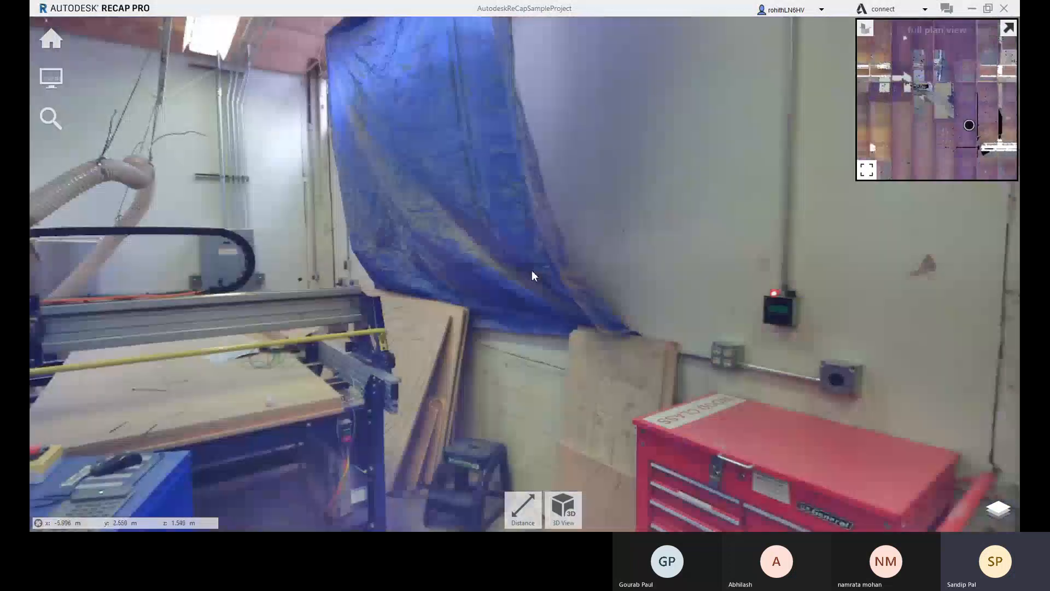
{"action": "left_click_drag", "start_coordinate": [440, 310], "coordinate": [995, 298]}
{"action": "left_click", "coordinate": [571, 520]}
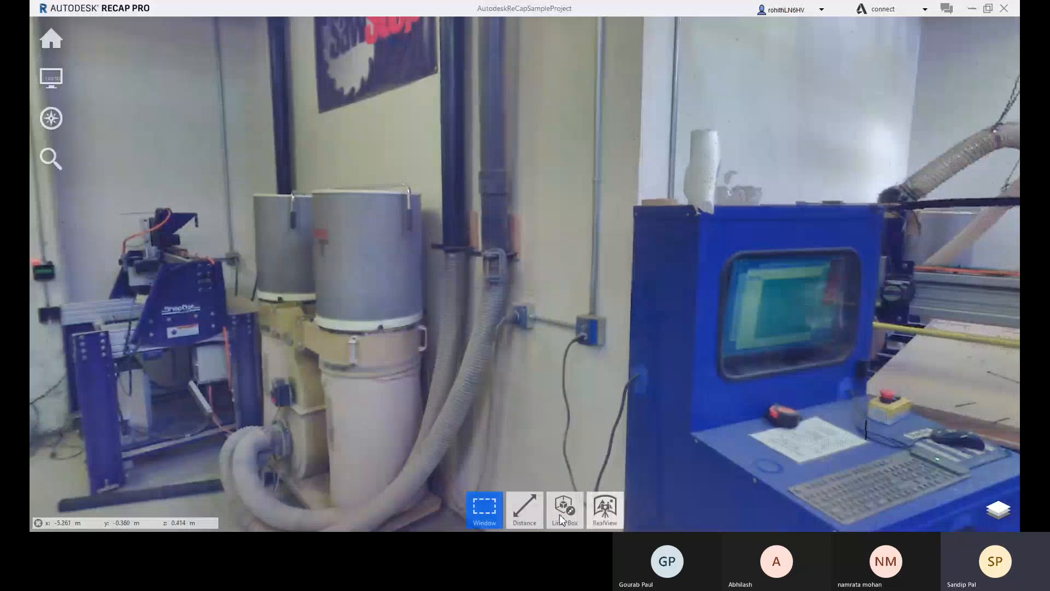
Pull back from the dust collector area to the building's exterior and examine the sparse wall in front of the blue tarp.
{"action": "right_click_drag", "start_coordinate": [375, 285], "coordinate": [892, 274]}
{"action": "scroll", "coordinate": [504, 284], "scroll_direction": "down", "scroll_amount": 10}
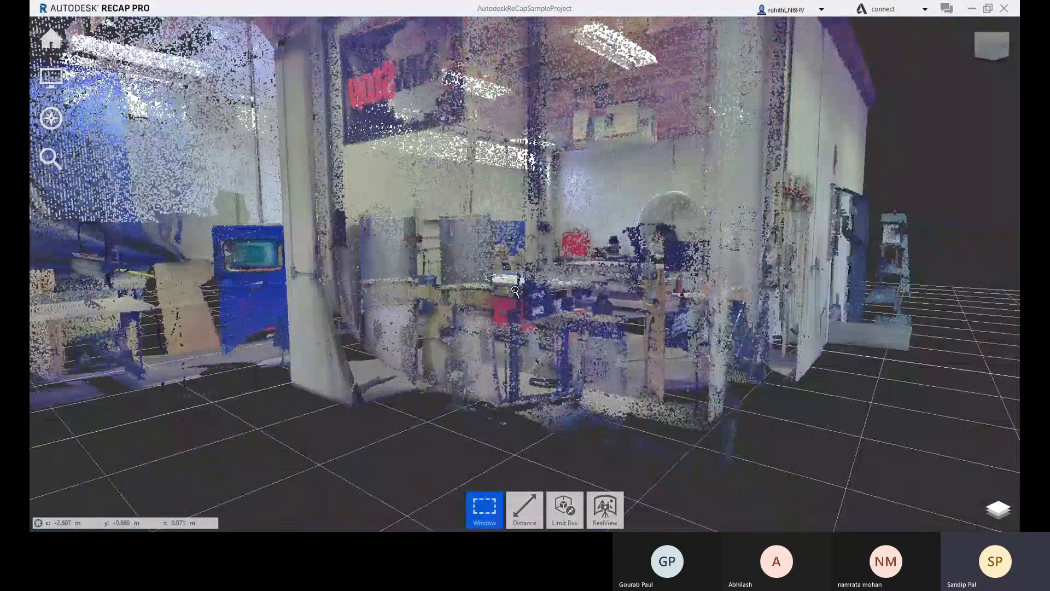
{"action": "right_click_drag", "start_coordinate": [485, 353], "coordinate": [437, 404]}
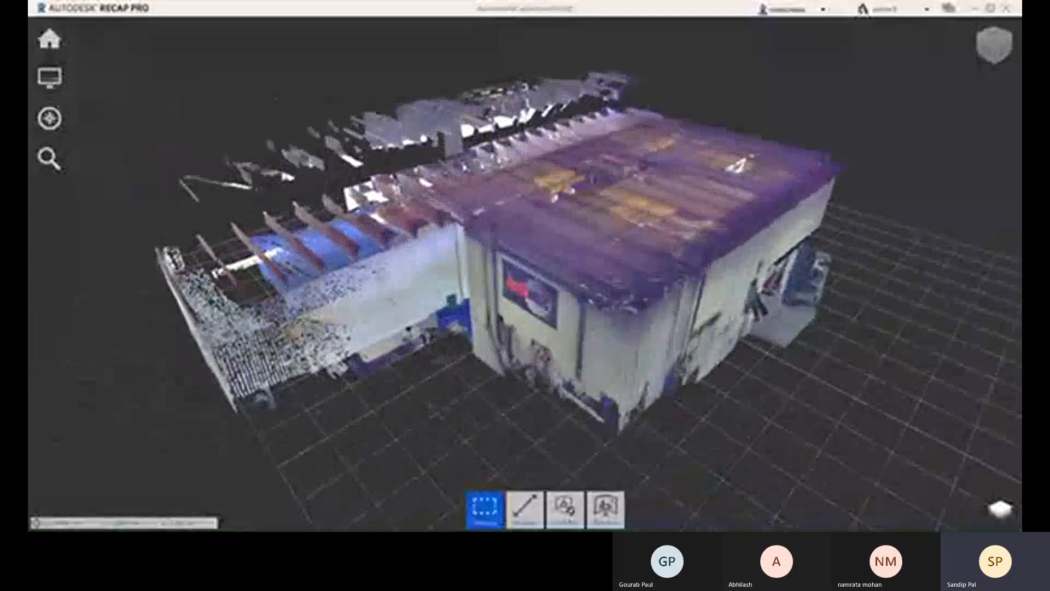
{"action": "scroll", "coordinate": [245, 331], "scroll_direction": "up", "scroll_amount": 10}
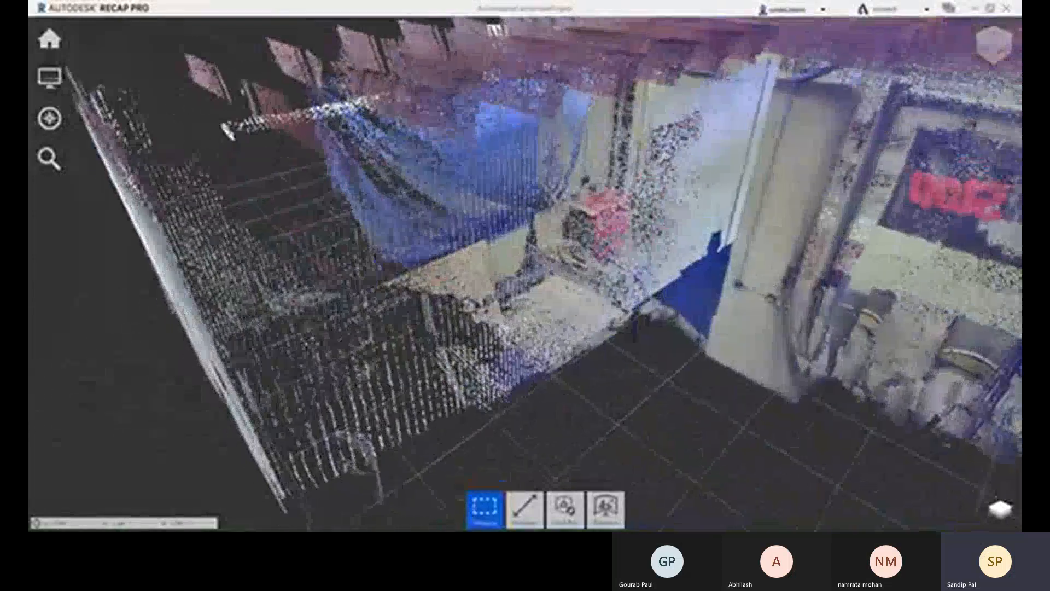
{"action": "right_click_drag", "start_coordinate": [394, 225], "coordinate": [502, 254]}
{"action": "middle_click_drag", "start_coordinate": [443, 298], "coordinate": [448, 286]}
{"action": "scroll", "coordinate": [447, 286], "scroll_direction": "down", "scroll_amount": 6}
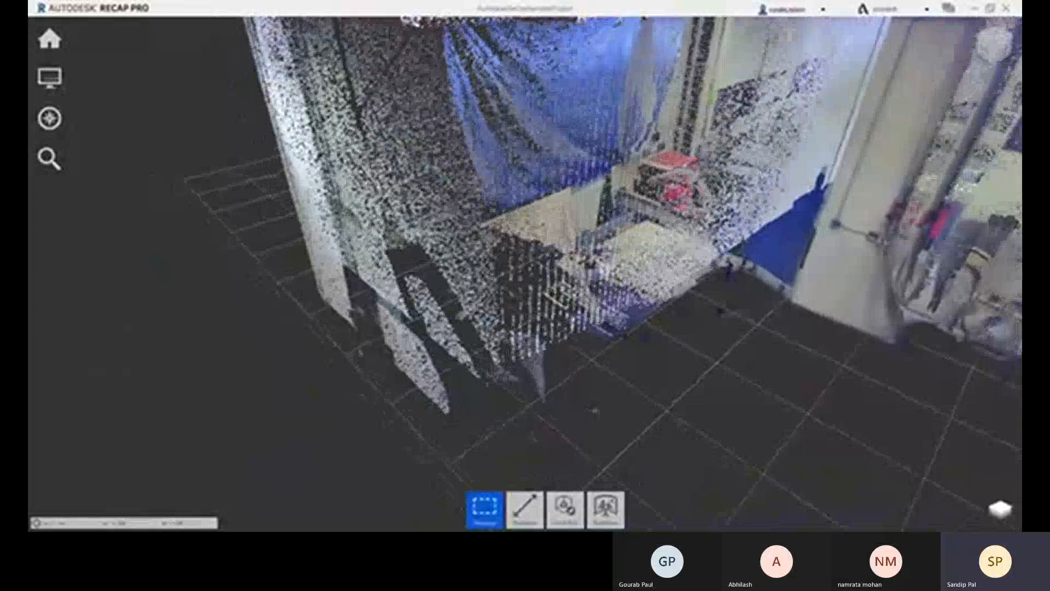
{"action": "scroll", "coordinate": [447, 286], "scroll_direction": "down", "scroll_amount": 5}
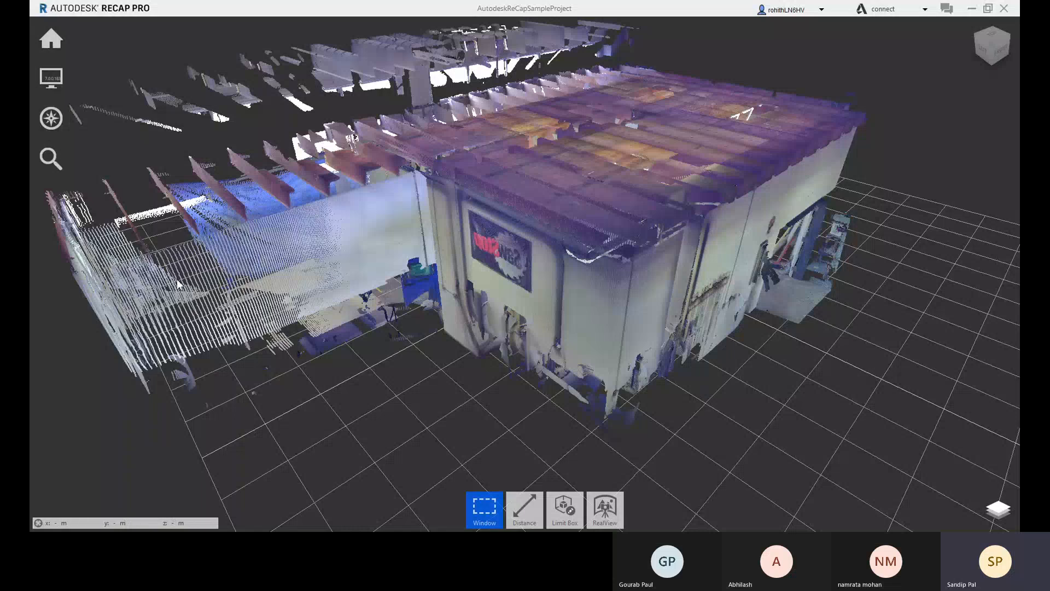
Examine the exterior corner beside the SawStop banner and look through its wall points at the workshop inside.
{"action": "middle_click_drag", "start_coordinate": [292, 371], "coordinate": [500, 402]}
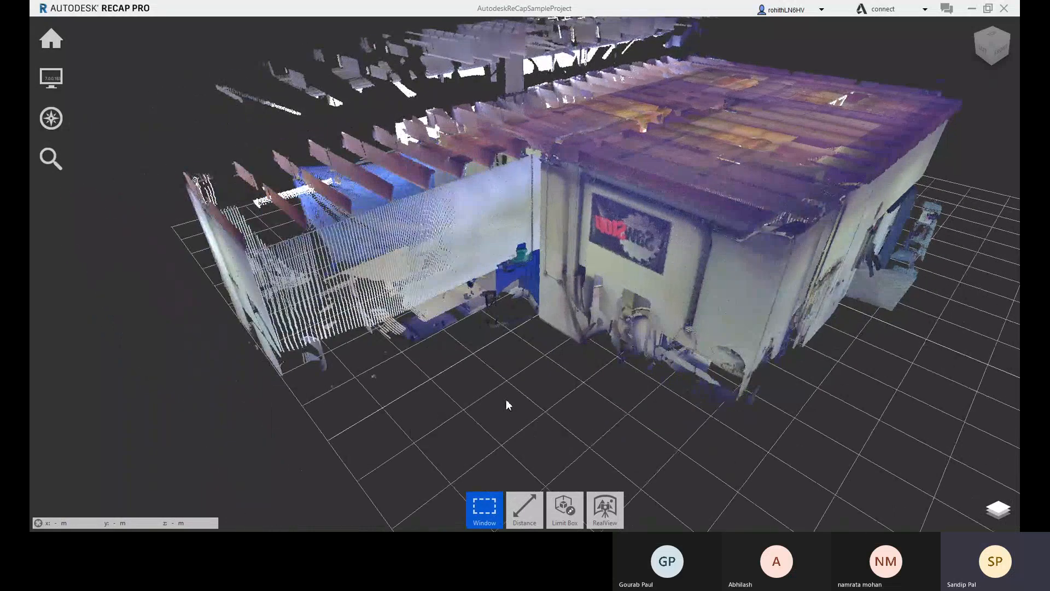
{"action": "middle_click_drag", "start_coordinate": [507, 359], "coordinate": [536, 258]}
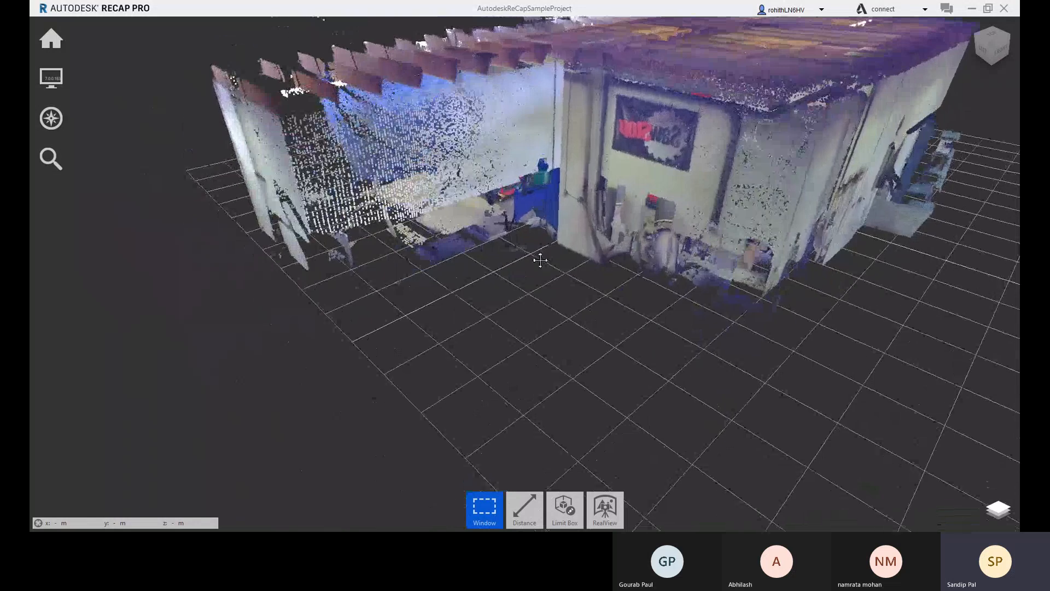
{"action": "middle_click_drag", "start_coordinate": [393, 359], "coordinate": [235, 355]}
{"action": "scroll", "coordinate": [306, 279], "scroll_direction": "up", "scroll_amount": 2}
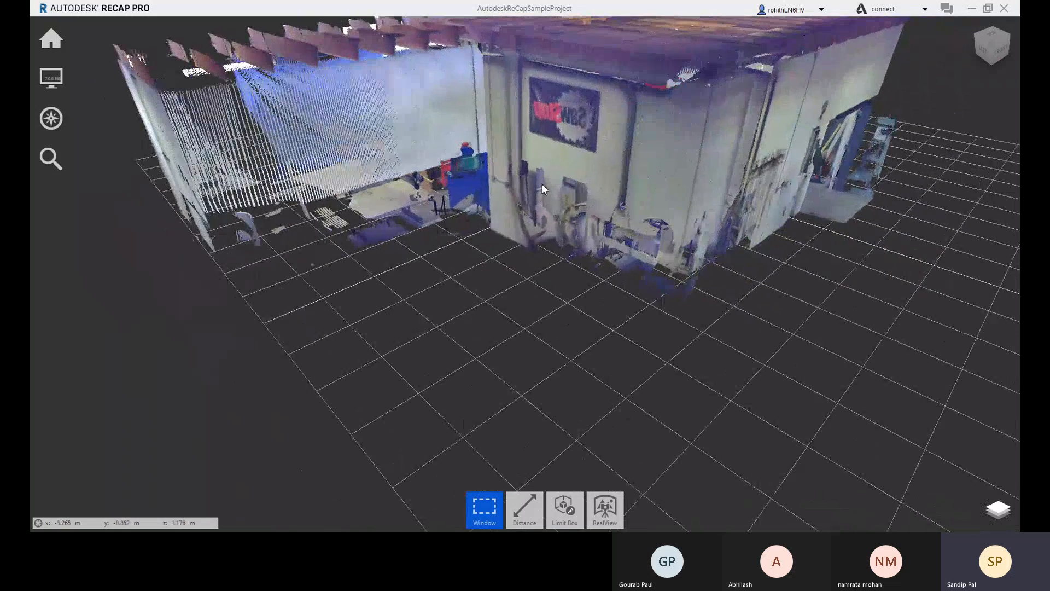
{"action": "scroll", "coordinate": [547, 181], "scroll_direction": "up", "scroll_amount": 4}
{"action": "middle_click_drag", "start_coordinate": [570, 168], "coordinate": [415, 251]}
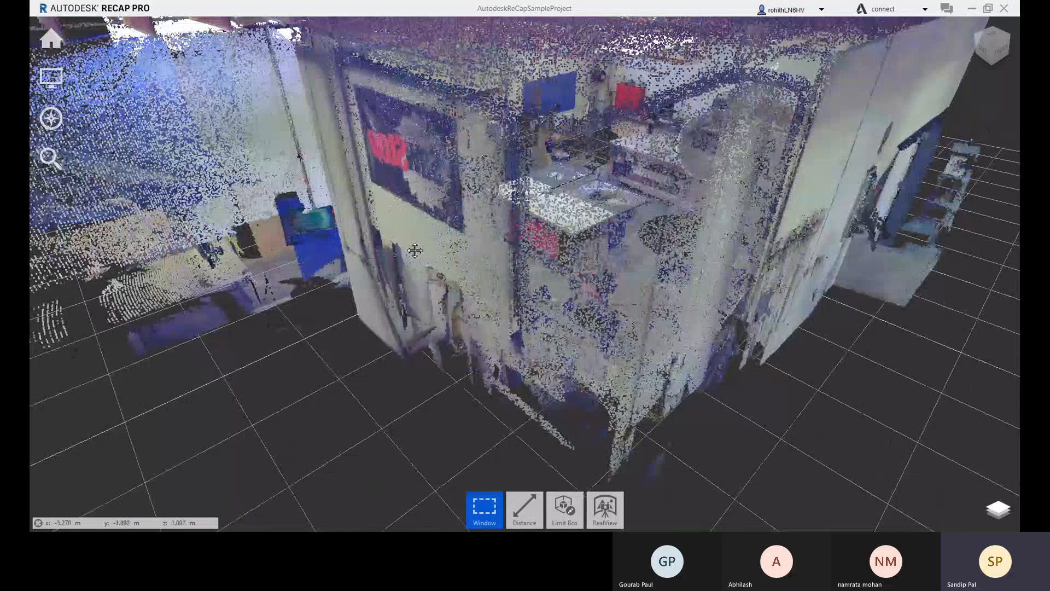
{"action": "scroll", "coordinate": [578, 258], "scroll_direction": "up", "scroll_amount": 3}
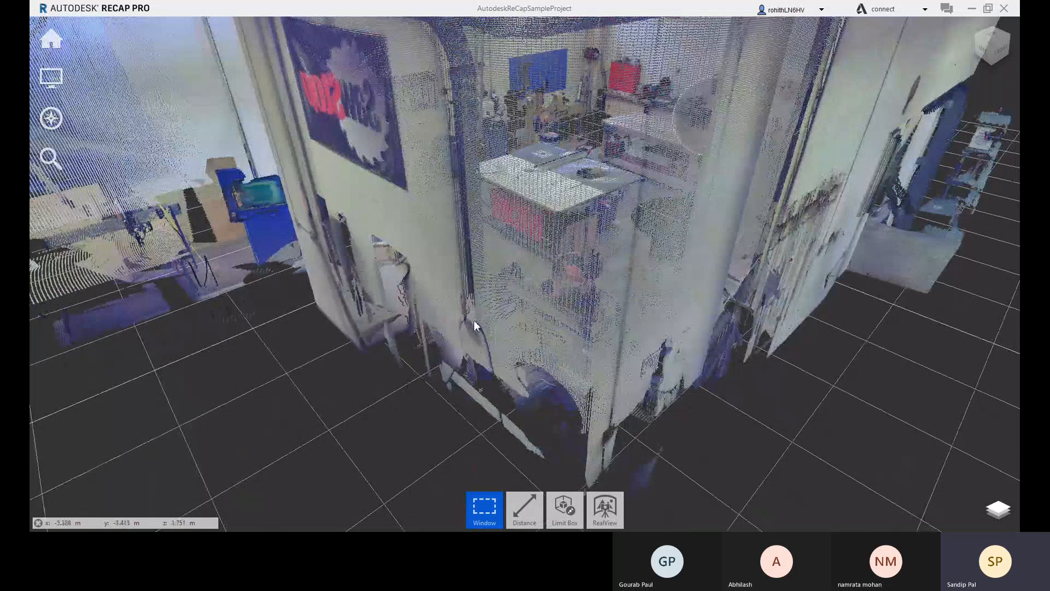
{"action": "scroll", "coordinate": [303, 346], "scroll_direction": "down", "scroll_amount": 5}
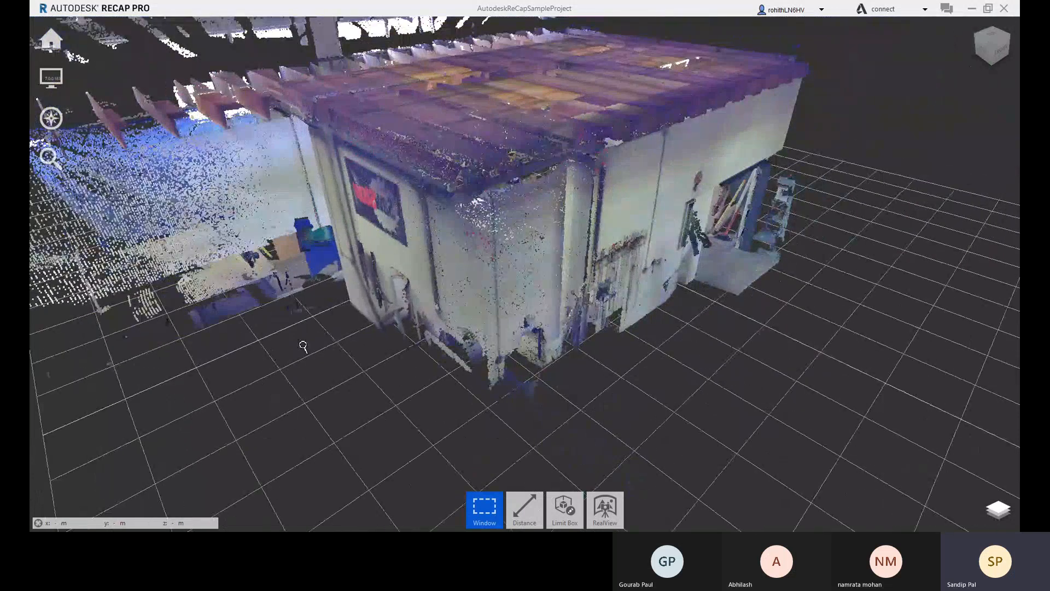
Compare how dense the points of the SawStop banner wall look from far away and from close up.
{"action": "middle_click_drag", "start_coordinate": [429, 325], "coordinate": [456, 279]}
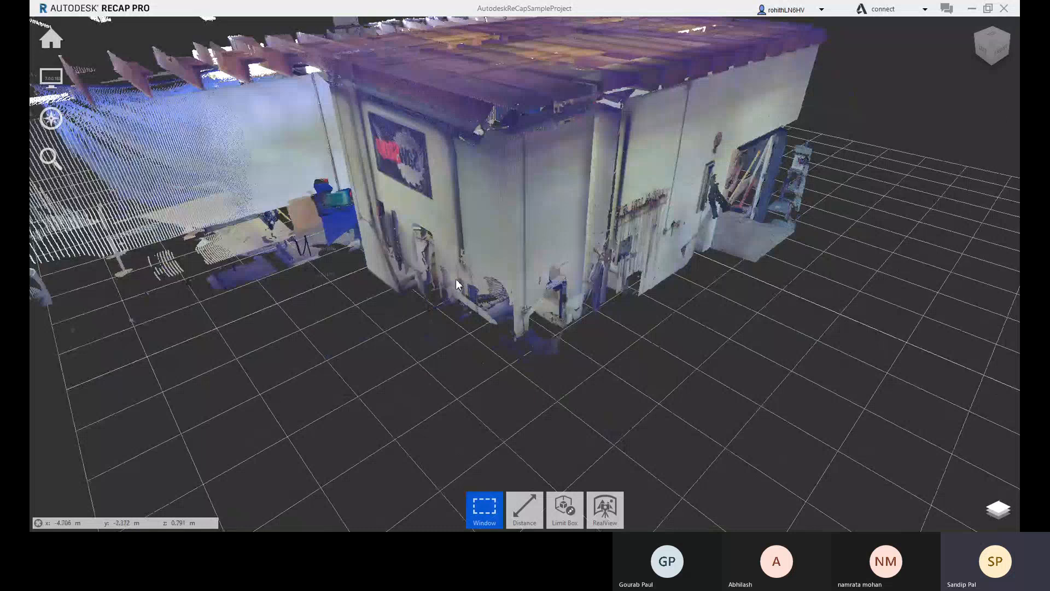
{"action": "scroll", "coordinate": [455, 278], "scroll_direction": "up", "scroll_amount": 2}
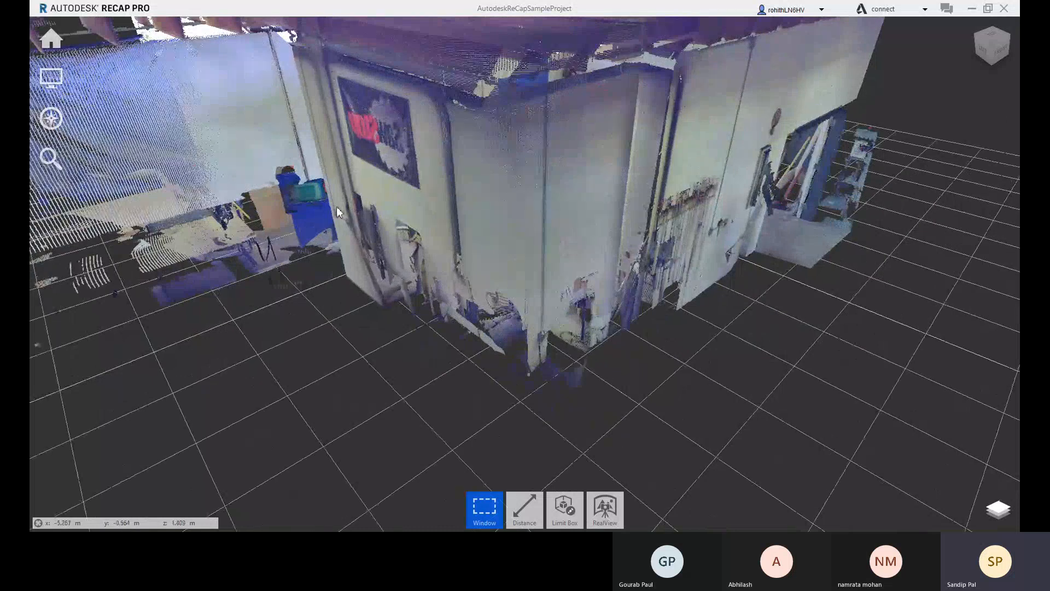
{"action": "left_click_drag", "start_coordinate": [432, 297], "coordinate": [462, 185]}
{"action": "scroll", "coordinate": [462, 181], "scroll_direction": "down", "scroll_amount": 3}
{"action": "middle_click_drag", "start_coordinate": [360, 250], "coordinate": [374, 248]}
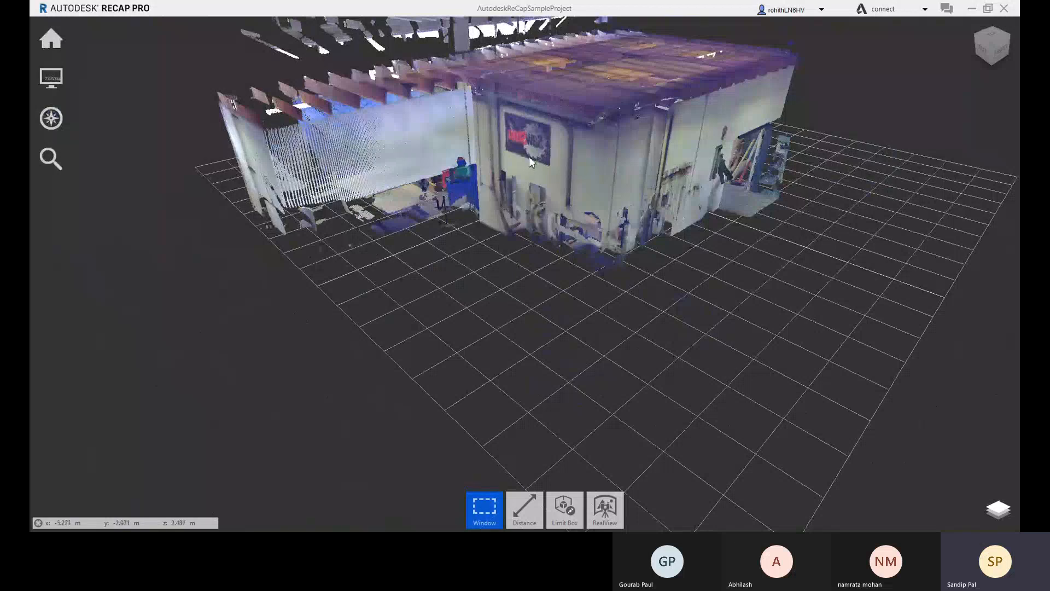
{"action": "scroll", "coordinate": [529, 157], "scroll_direction": "up", "scroll_amount": 5}
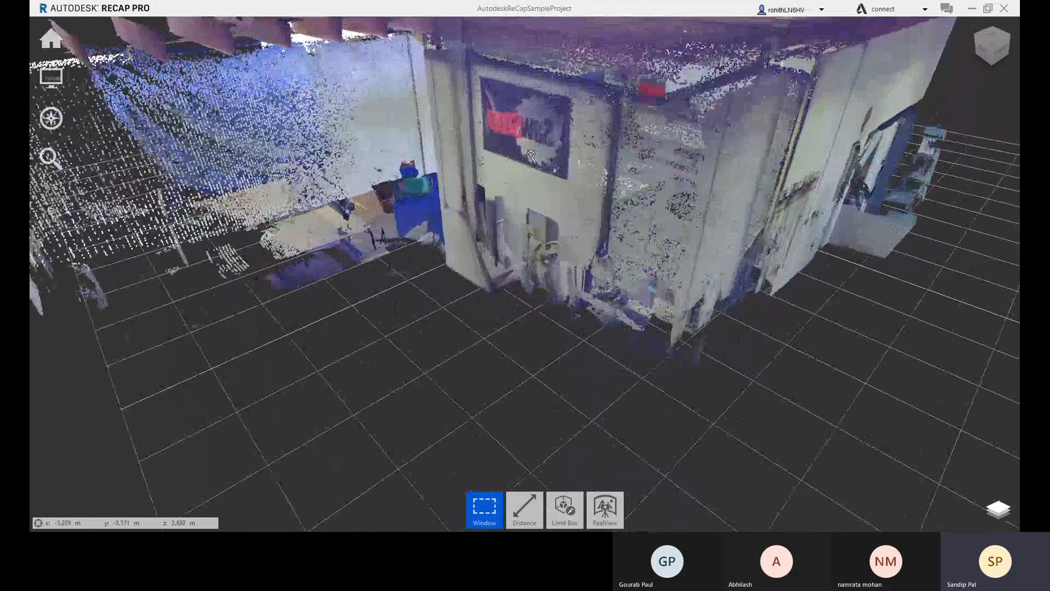
{"action": "scroll", "coordinate": [531, 156], "scroll_direction": "up", "scroll_amount": 3}
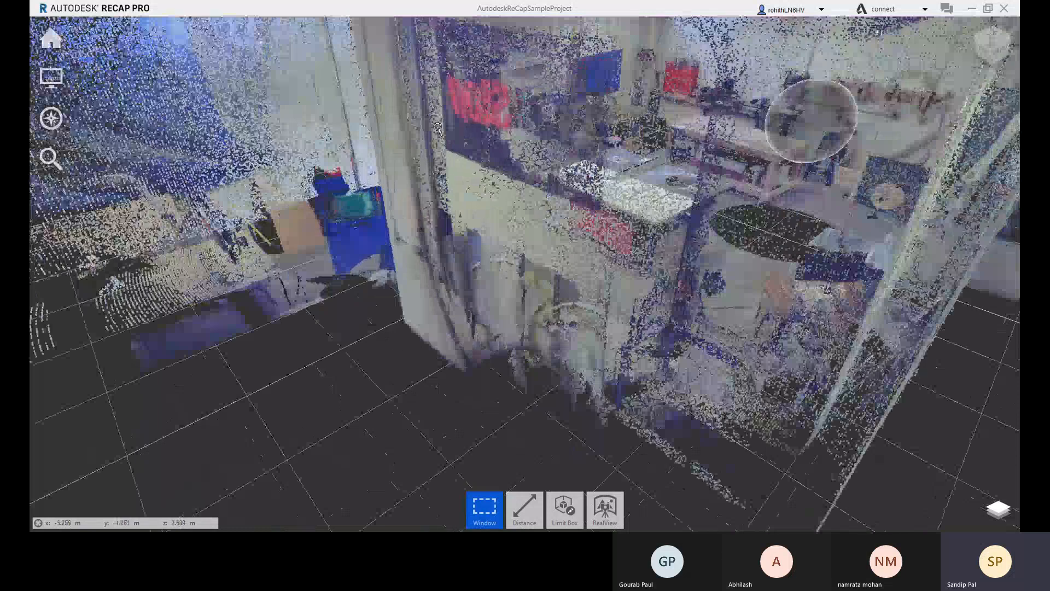
{"action": "scroll", "coordinate": [476, 253], "scroll_direction": "down", "scroll_amount": 2}
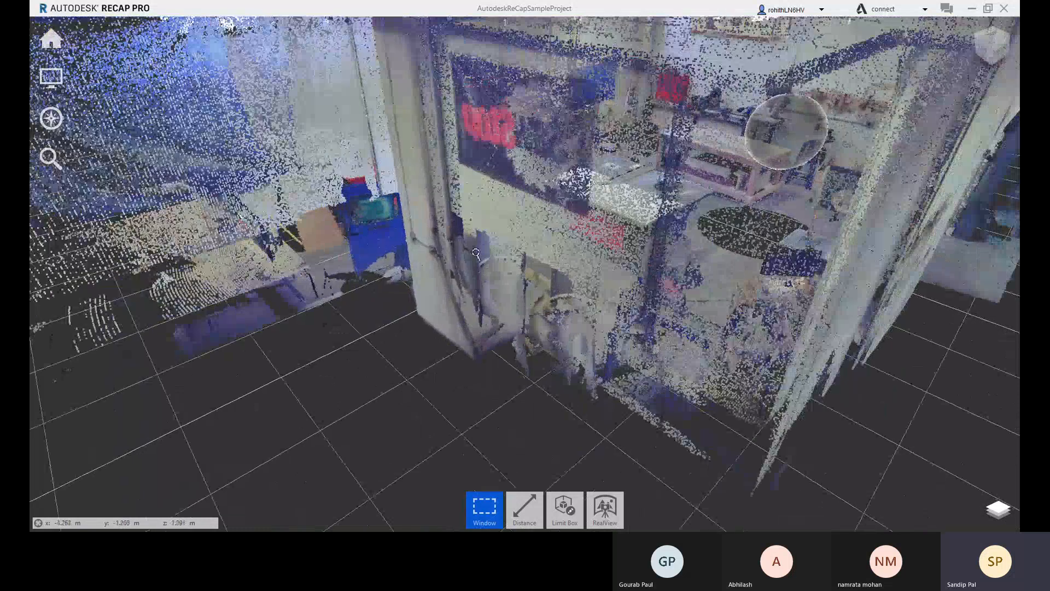
{"action": "middle_click_drag", "start_coordinate": [699, 264], "coordinate": [248, 155], "text": "shift"}
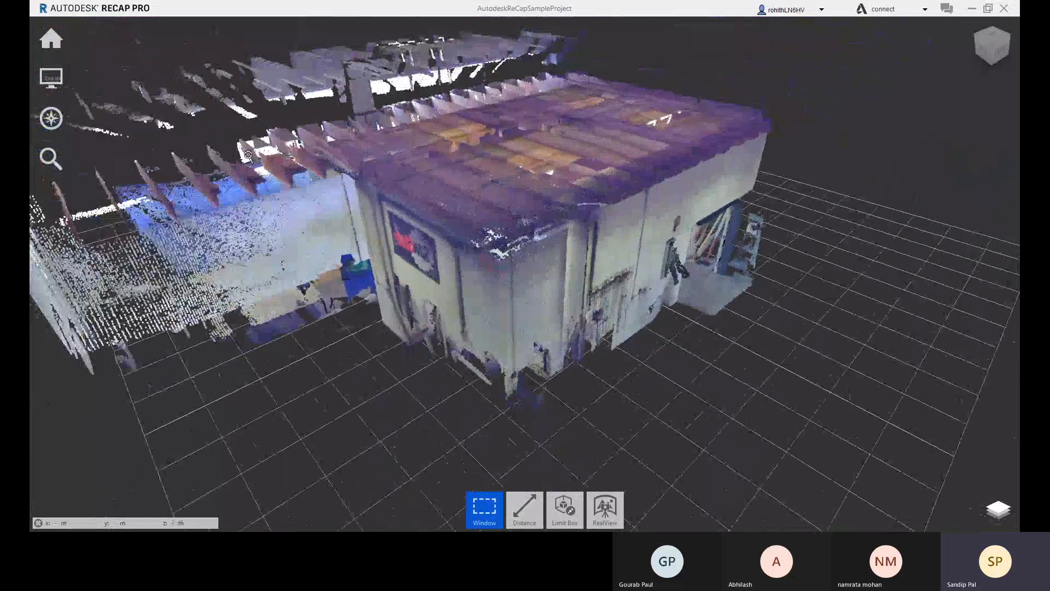
Examine the striped, thinly scanned side wall and the roof beams in front of the blue tarp.
{"action": "scroll", "coordinate": [135, 313], "scroll_direction": "down", "scroll_amount": 3}
{"action": "middle_click_drag", "start_coordinate": [135, 313], "coordinate": [359, 312]}
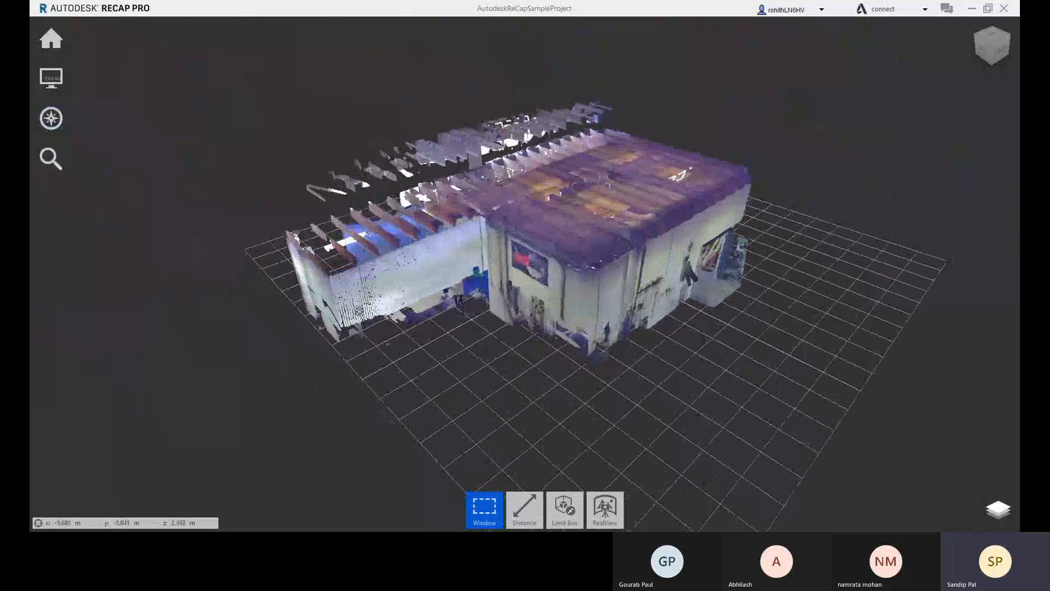
{"action": "scroll", "coordinate": [359, 311], "scroll_direction": "up", "scroll_amount": 5}
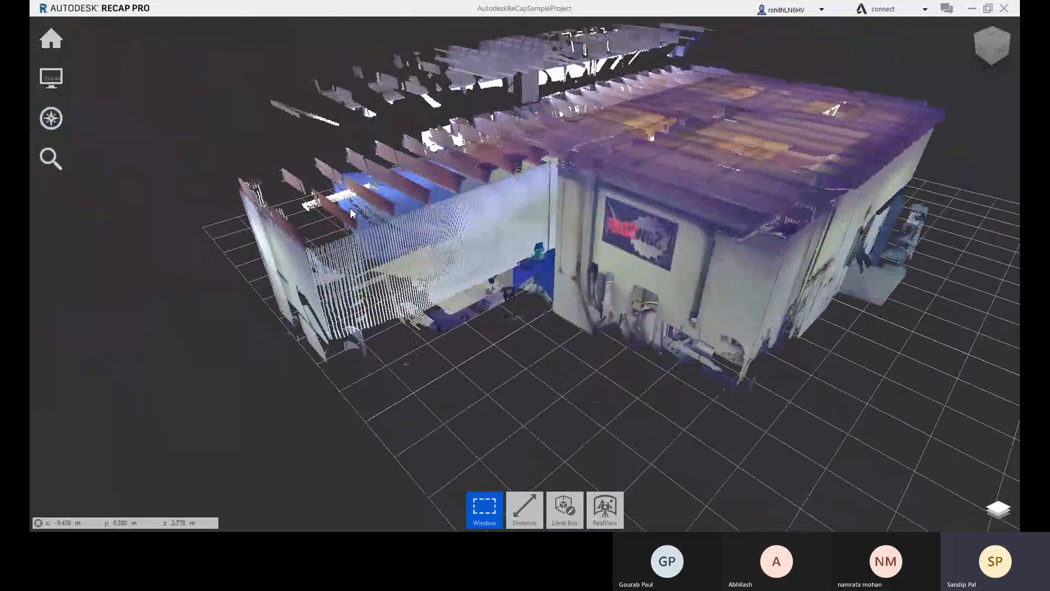
{"action": "scroll", "coordinate": [447, 269], "scroll_direction": "up", "scroll_amount": 2}
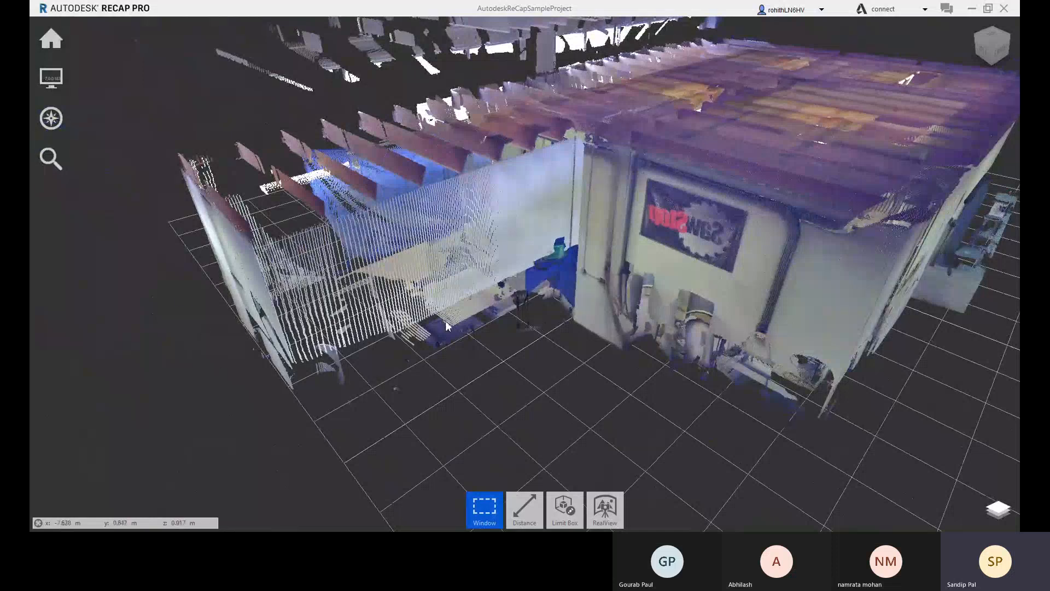
{"action": "middle_click_drag", "start_coordinate": [273, 286], "coordinate": [194, 283]}
{"action": "scroll", "coordinate": [194, 278], "scroll_direction": "up", "scroll_amount": 2}
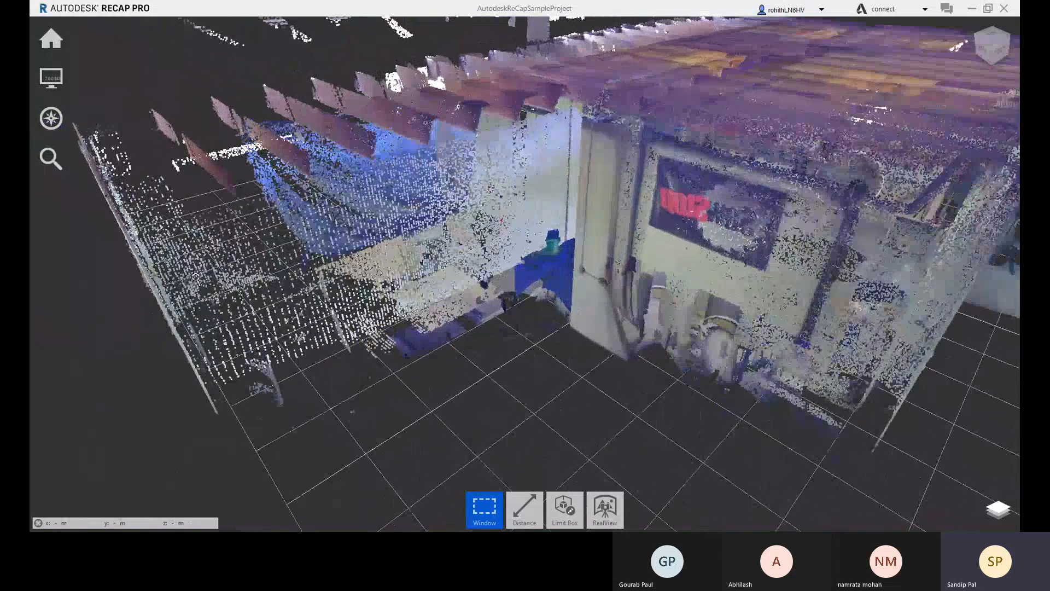
{"action": "scroll", "coordinate": [195, 277], "scroll_direction": "up", "scroll_amount": 2}
Increase the display size of the cloud's points above 2.
{"action": "mouse_move", "coordinate": [44, 116]}
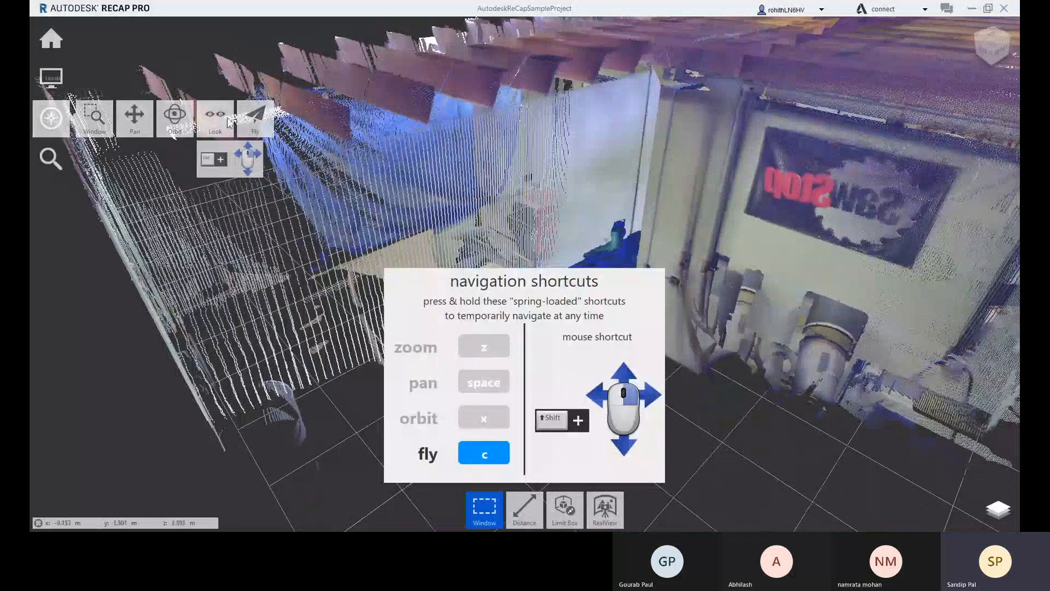
{"action": "mouse_move", "coordinate": [55, 80]}
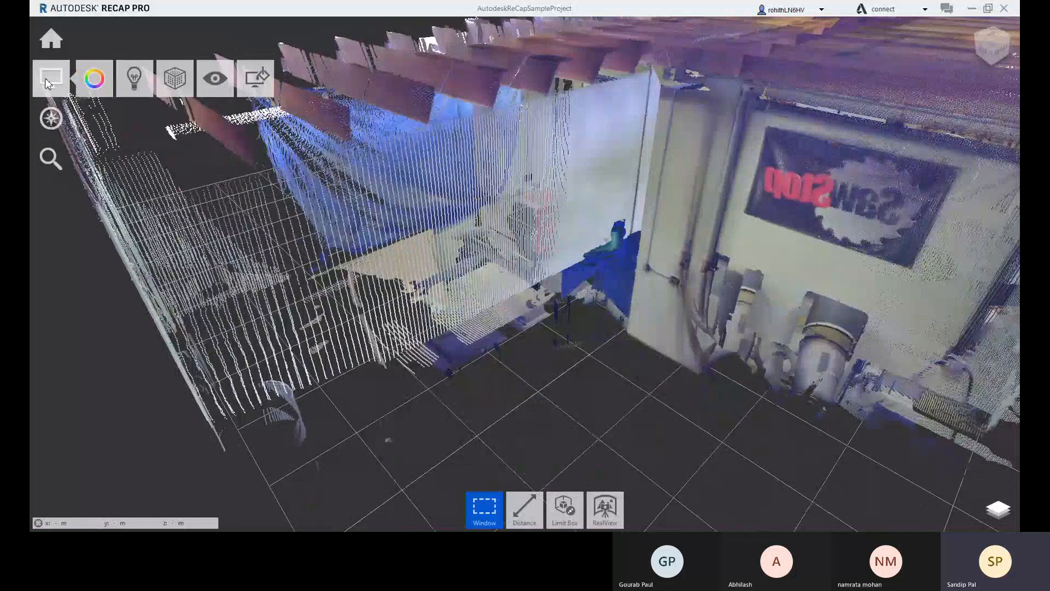
{"action": "mouse_move", "coordinate": [174, 78]}
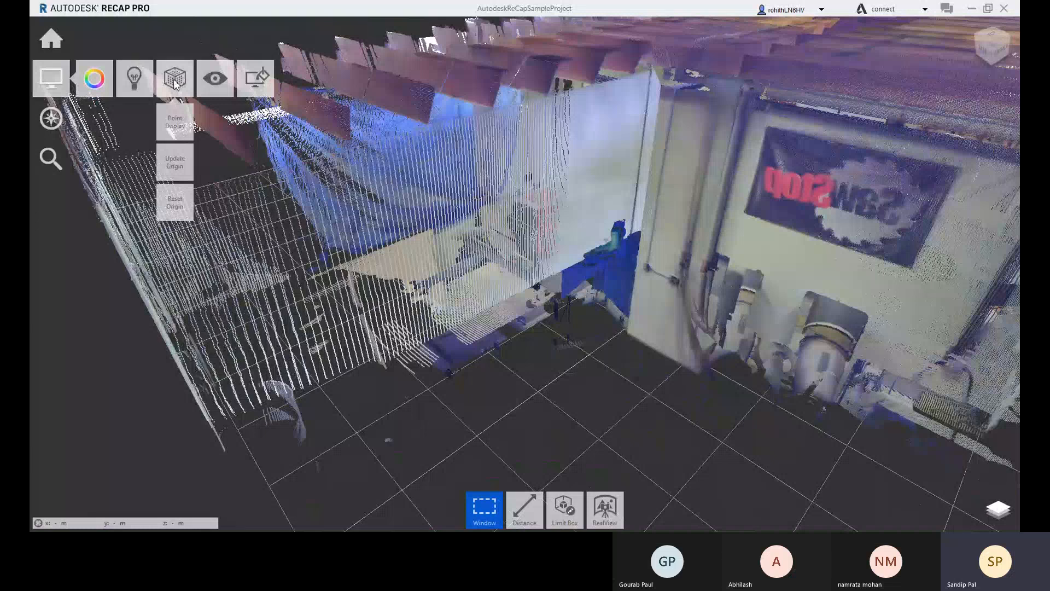
{"action": "mouse_move", "coordinate": [173, 127]}
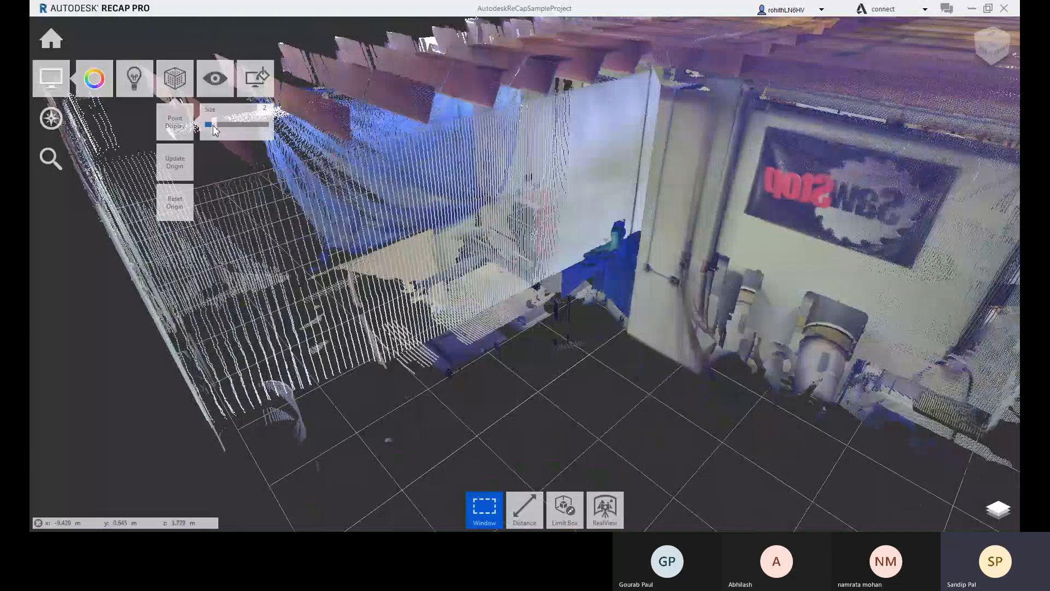
{"action": "left_click_drag", "start_coordinate": [218, 124], "coordinate": [238, 128]}
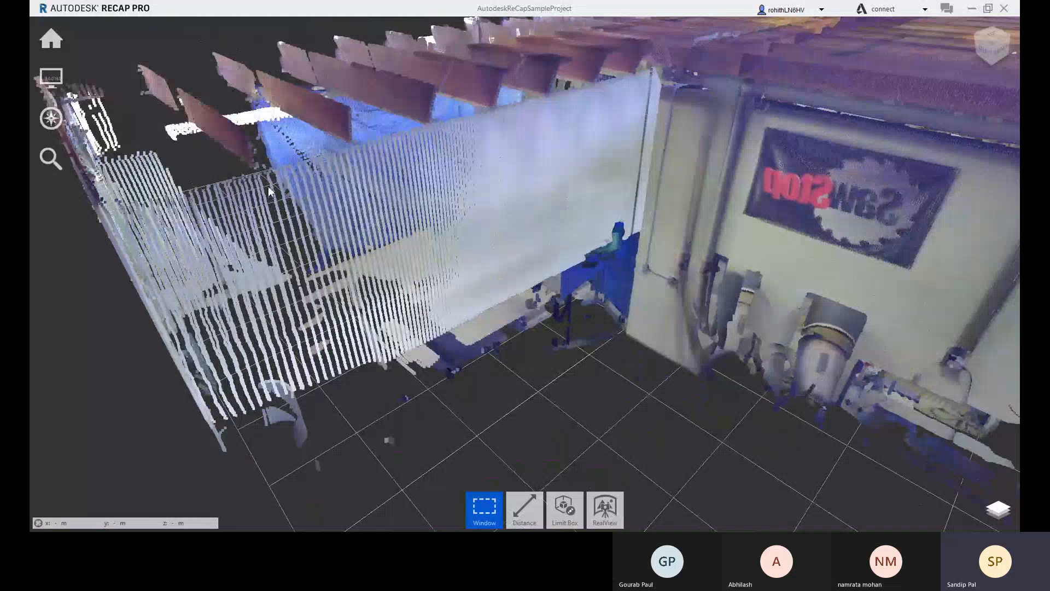
Examine the enlarged points on the striped side wall, the banner wall and the doorway side of the building.
{"action": "scroll", "coordinate": [262, 184], "scroll_direction": "up", "scroll_amount": 3}
{"action": "scroll", "coordinate": [262, 185], "scroll_direction": "up", "scroll_amount": 4}
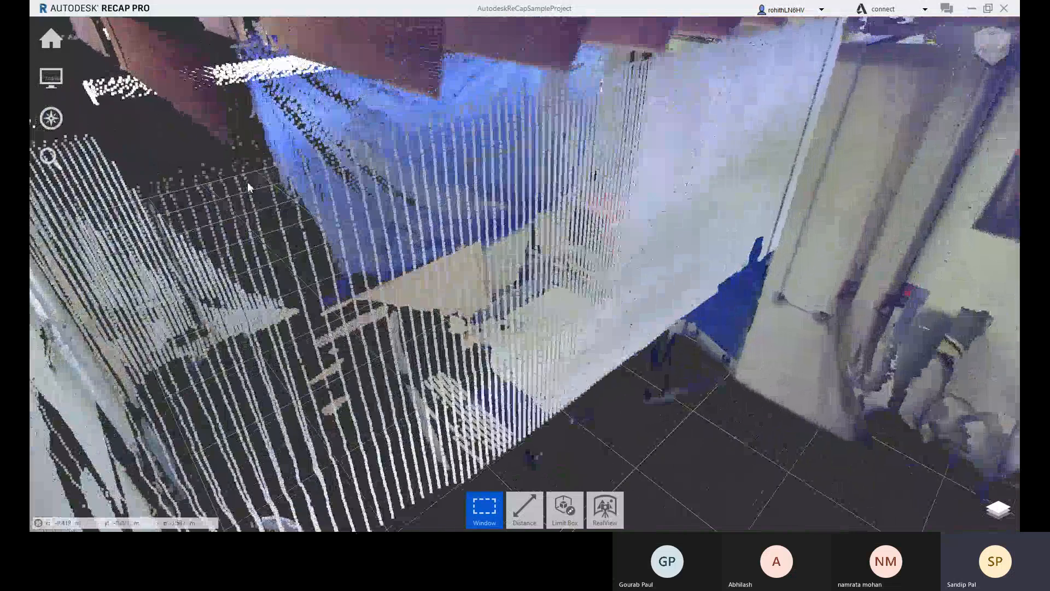
{"action": "scroll", "coordinate": [244, 186], "scroll_direction": "down", "scroll_amount": 8}
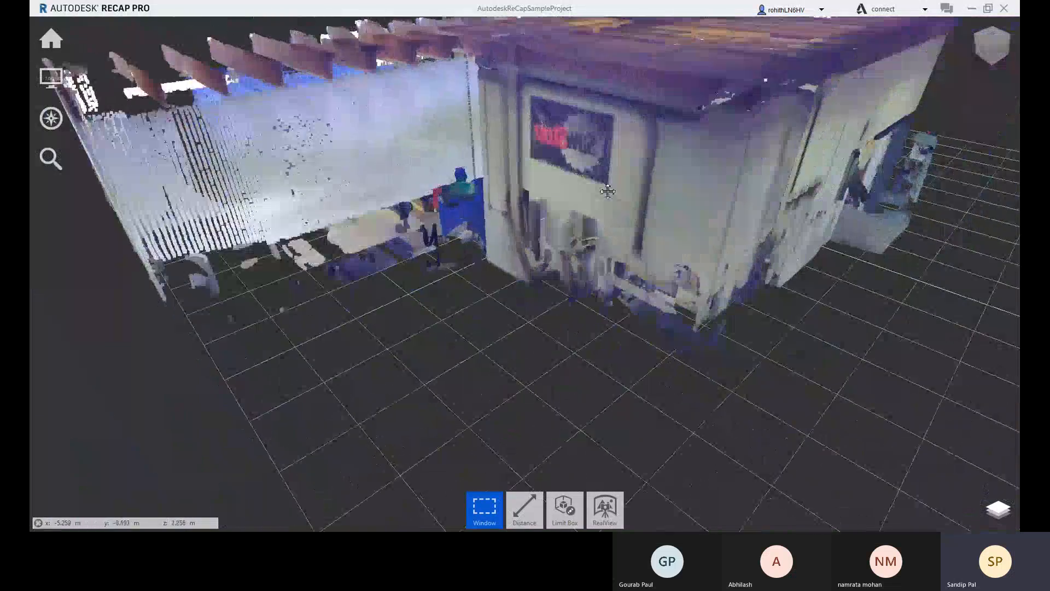
{"action": "middle_click_drag", "start_coordinate": [608, 191], "coordinate": [532, 104]}
{"action": "scroll", "coordinate": [615, 176], "scroll_direction": "down", "scroll_amount": 3}
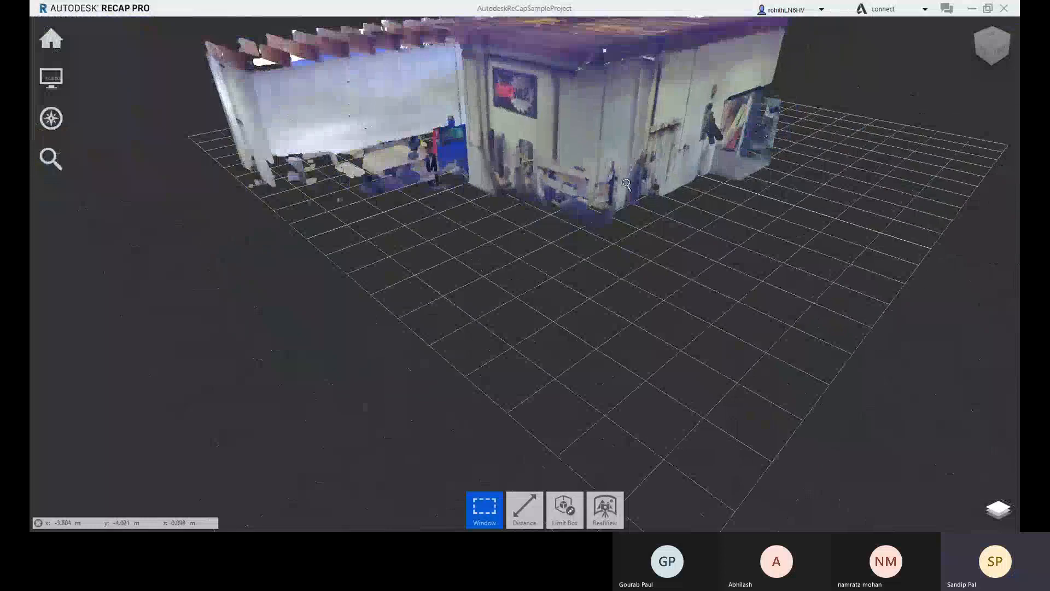
{"action": "middle_click_drag", "start_coordinate": [614, 176], "coordinate": [479, 223]}
{"action": "scroll", "coordinate": [473, 177], "scroll_direction": "up", "scroll_amount": 3}
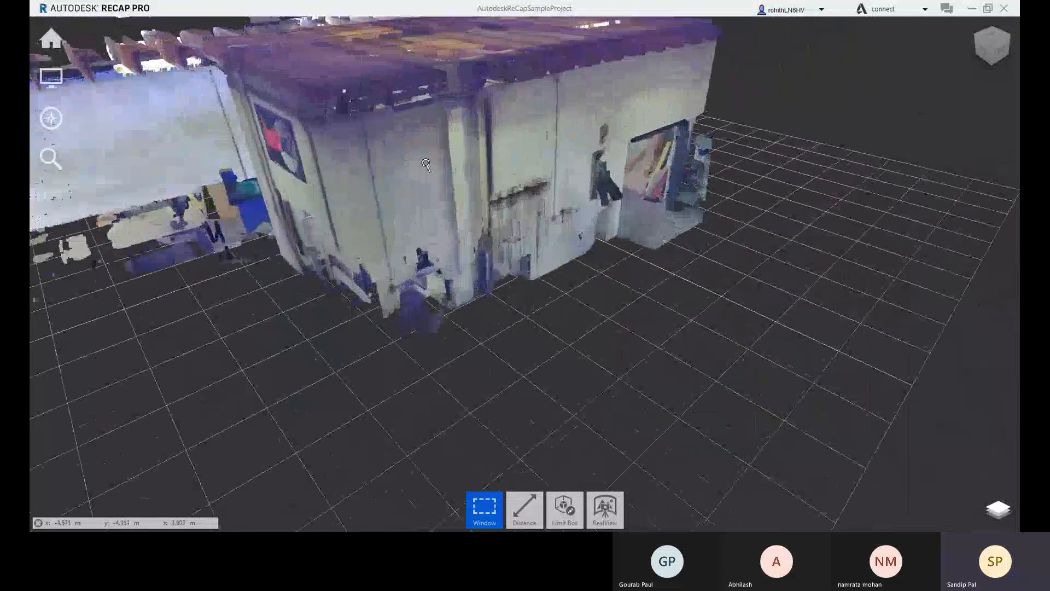
{"action": "middle_click_drag", "start_coordinate": [463, 181], "coordinate": [419, 223]}
{"action": "scroll", "coordinate": [419, 222], "scroll_direction": "down", "scroll_amount": 4}
Orbit to the opposite side of the building and examine the blue board, the red cabinet and the blue tarp.
{"action": "middle_click_drag", "start_coordinate": [395, 171], "coordinate": [768, 250]}
{"action": "right_click_drag", "start_coordinate": [474, 232], "coordinate": [794, 198]}
{"action": "right_click_drag", "start_coordinate": [331, 212], "coordinate": [605, 195]}
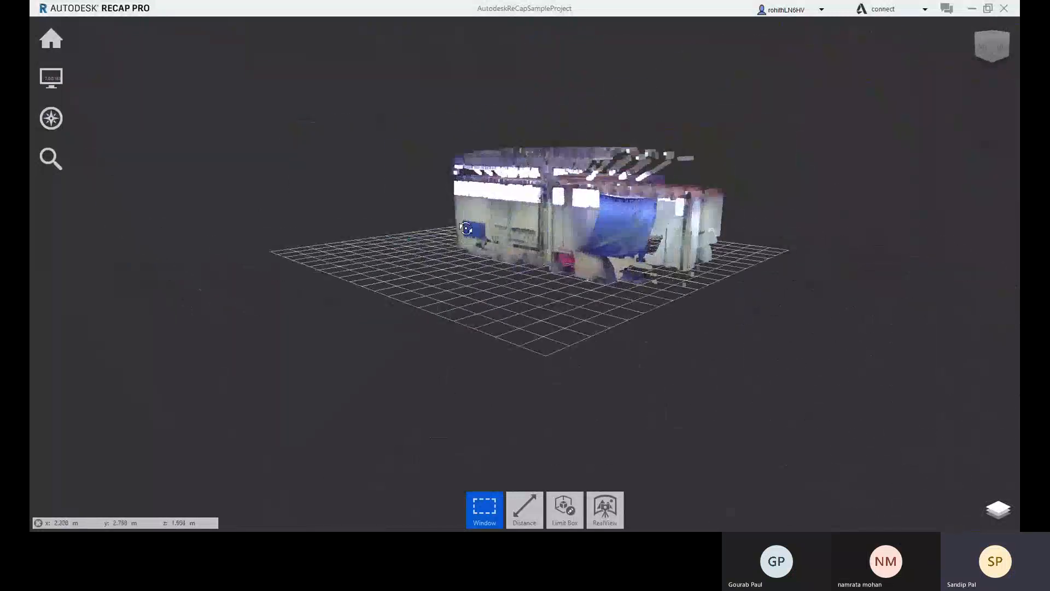
{"action": "right_click_drag", "start_coordinate": [468, 227], "coordinate": [609, 218]}
{"action": "scroll", "coordinate": [609, 218], "scroll_direction": "up", "scroll_amount": 6}
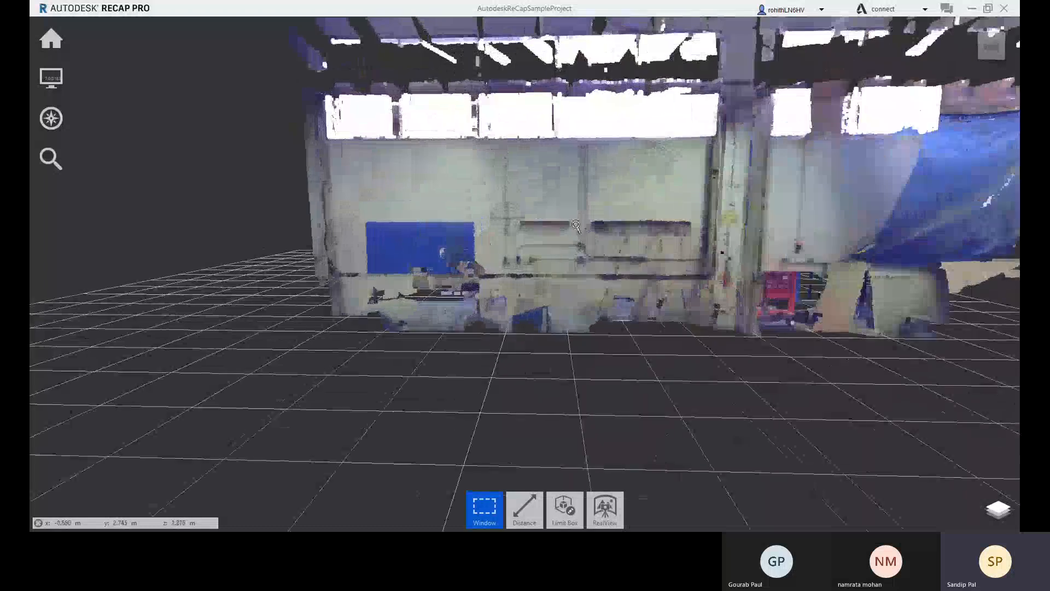
{"action": "middle_click_drag", "start_coordinate": [661, 211], "coordinate": [398, 227]}
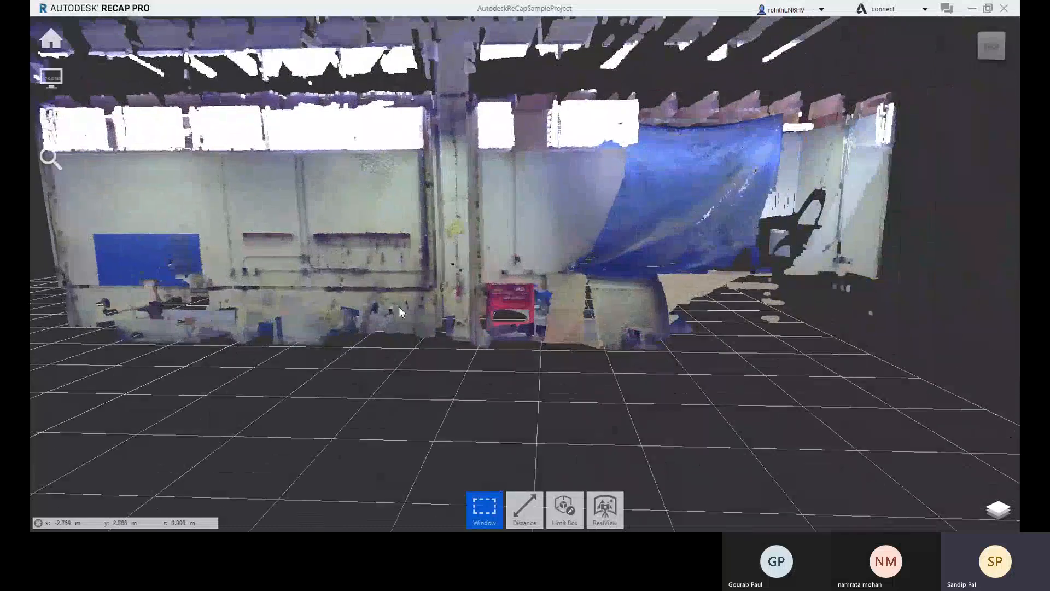
{"action": "scroll", "coordinate": [574, 249], "scroll_direction": "up", "scroll_amount": 8}
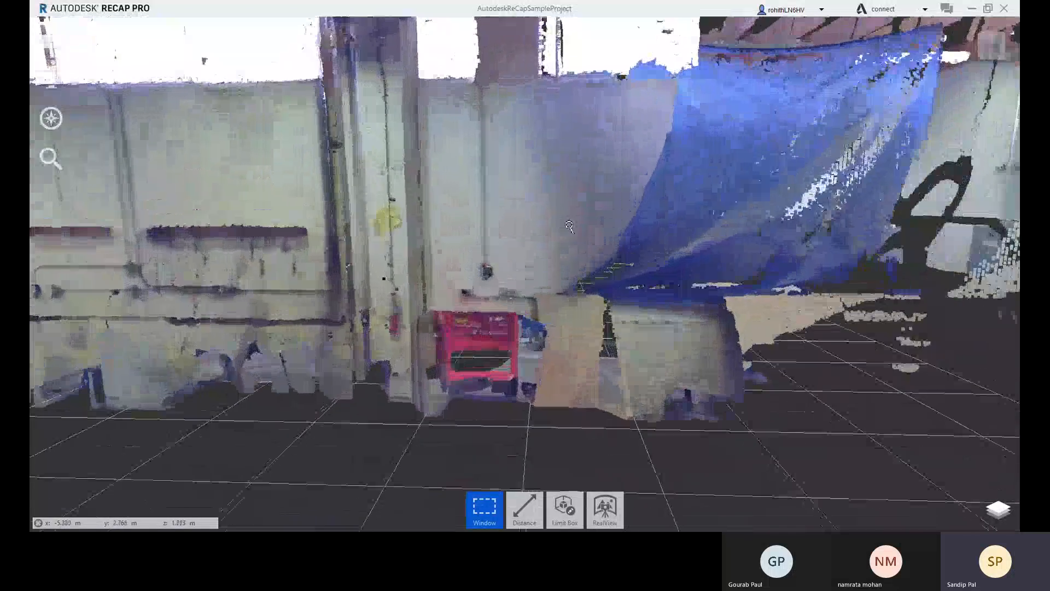
Reduce the point display size to 3 with the wall beside the blue tarp in close view.
{"action": "scroll", "coordinate": [573, 220], "scroll_direction": "up", "scroll_amount": 3}
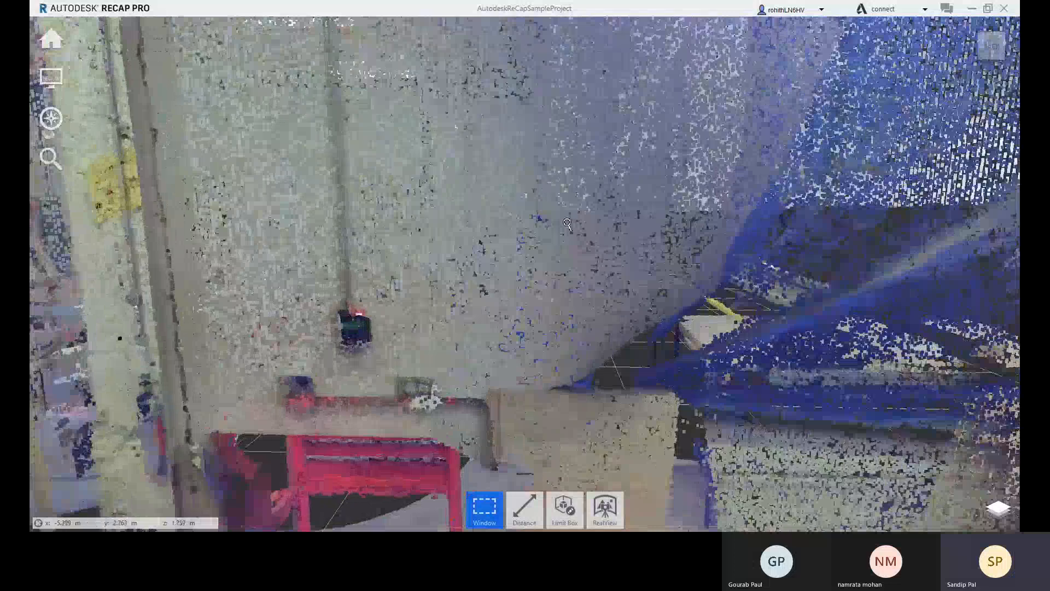
{"action": "scroll", "coordinate": [559, 224], "scroll_direction": "up", "scroll_amount": 4}
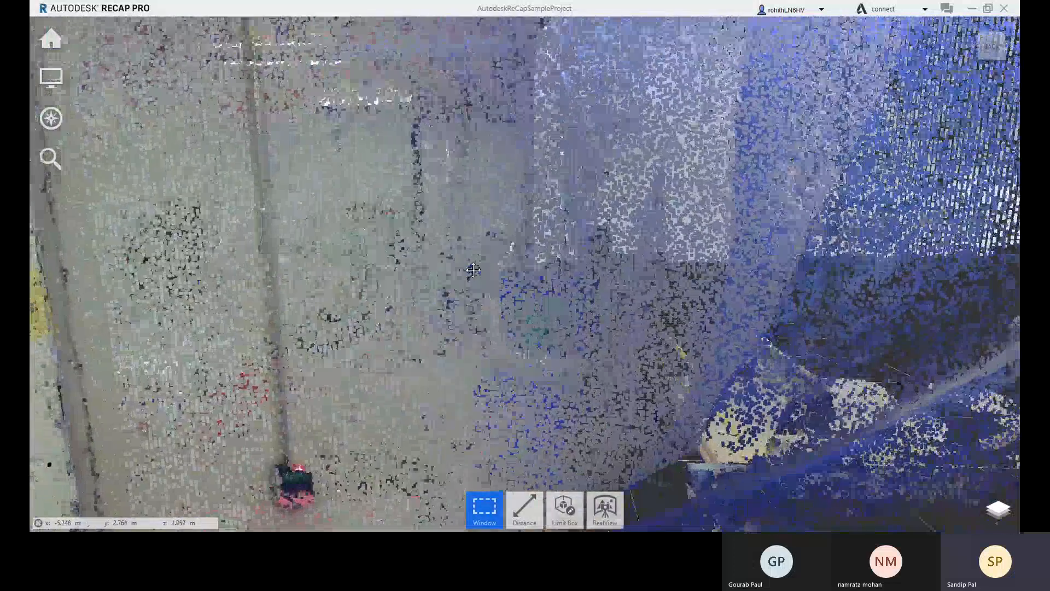
{"action": "middle_click_drag", "start_coordinate": [473, 270], "coordinate": [461, 297]}
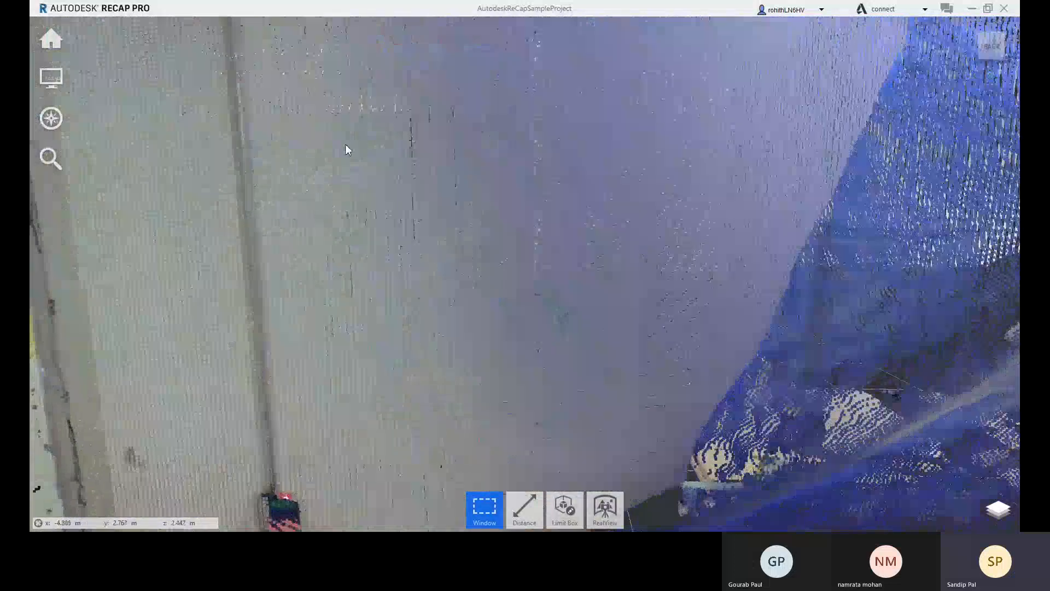
{"action": "mouse_move", "coordinate": [525, 509]}
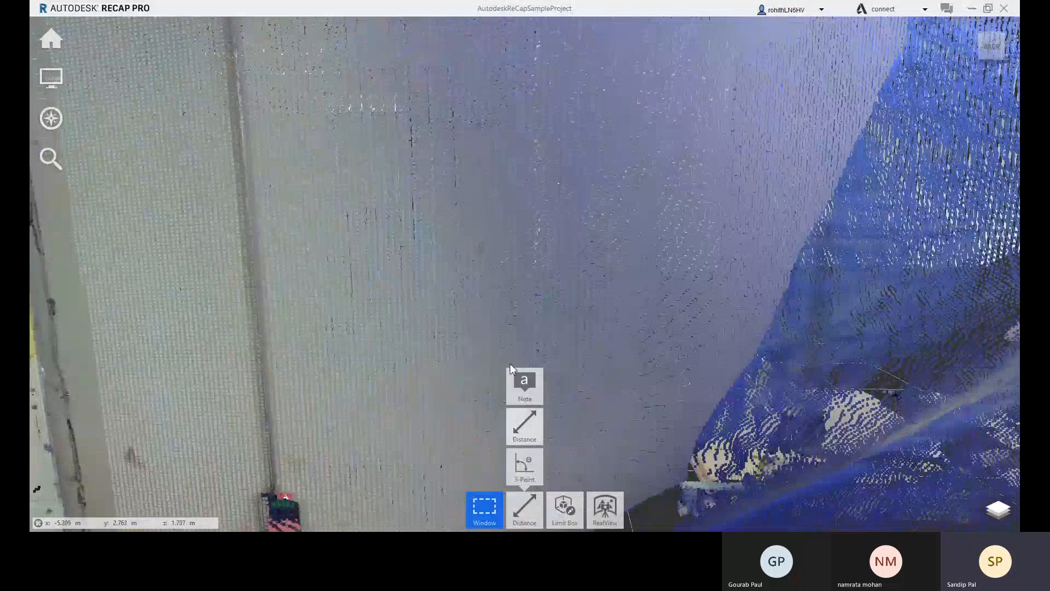
{"action": "scroll", "coordinate": [467, 235], "scroll_direction": "up", "scroll_amount": 3}
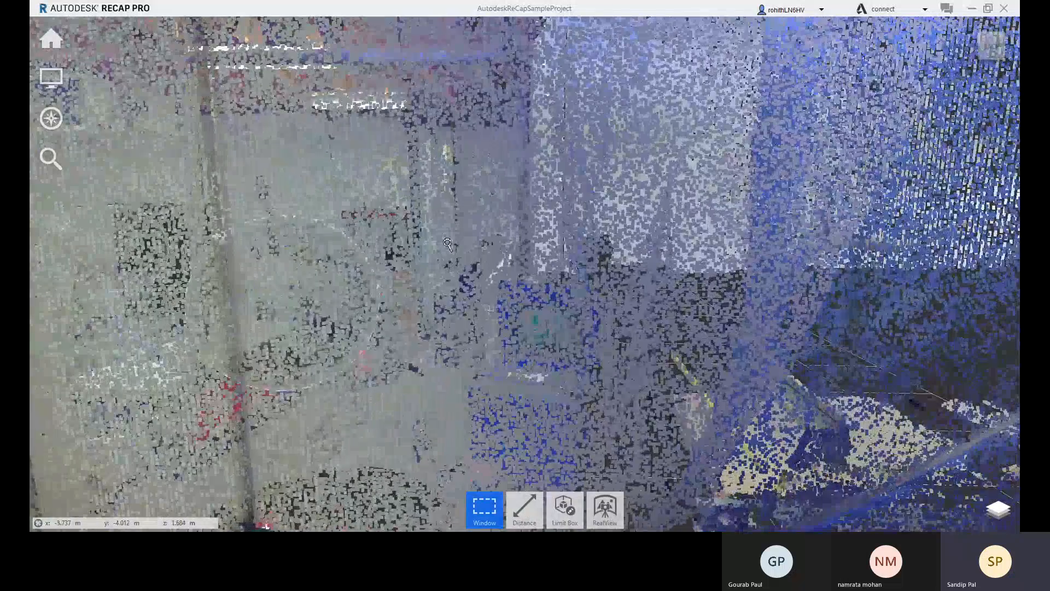
{"action": "scroll", "coordinate": [447, 244], "scroll_direction": "up", "scroll_amount": 3}
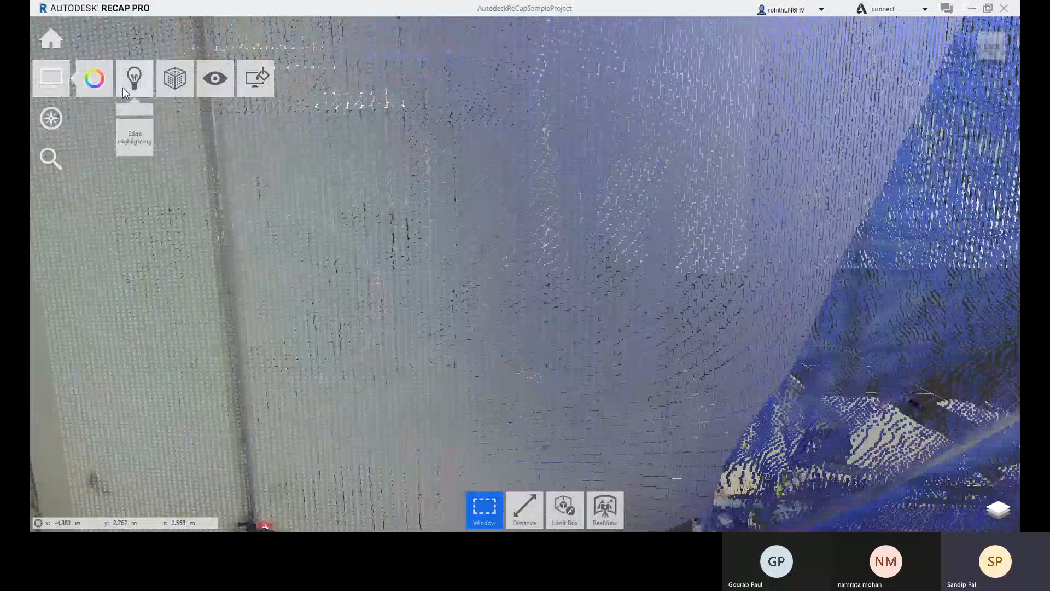
{"action": "mouse_move", "coordinate": [180, 113]}
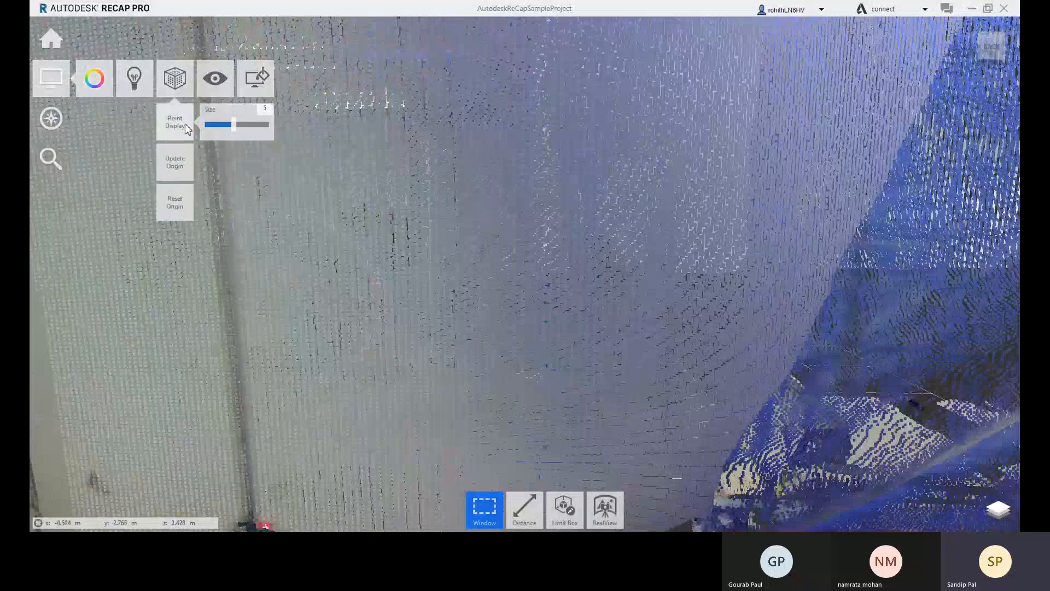
{"action": "left_click_drag", "start_coordinate": [228, 131], "coordinate": [223, 133]}
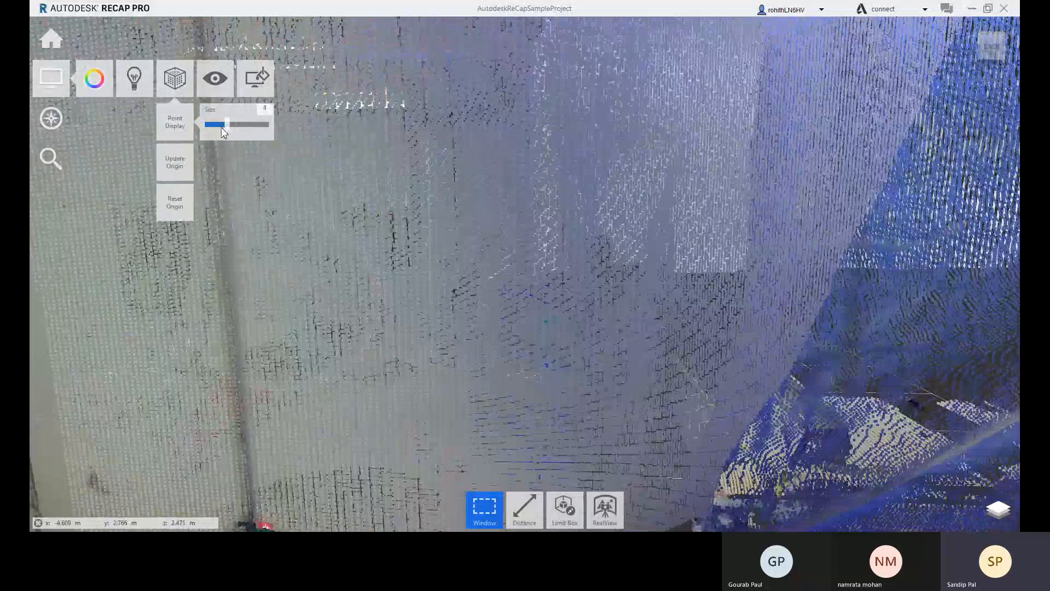
{"action": "left_click", "coordinate": [219, 129]}
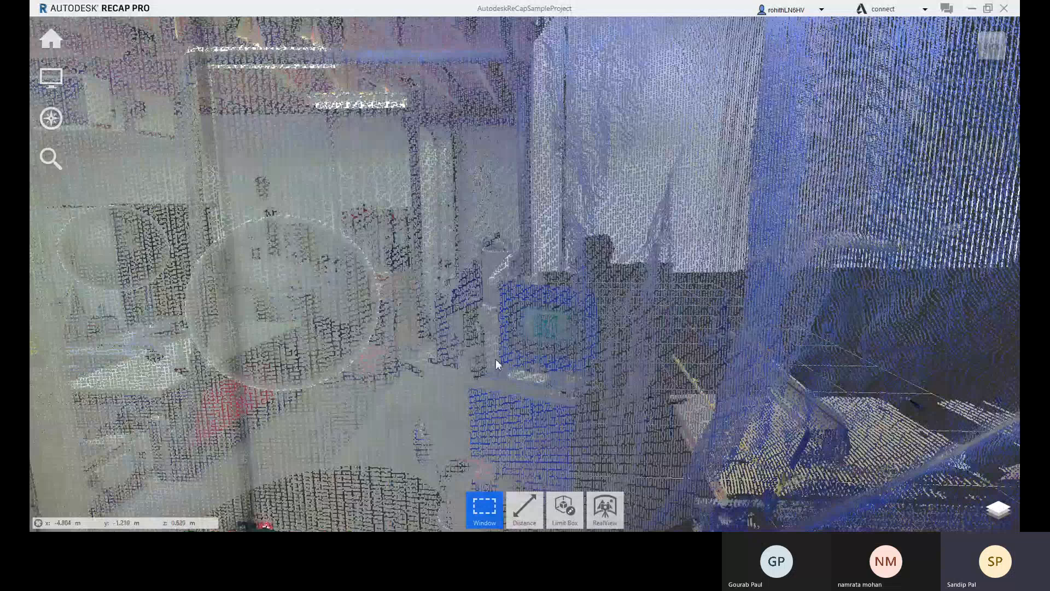
Reduce the point display size to 1 and examine the wall and blue tarp from afar and up close.
{"action": "mouse_move", "coordinate": [57, 91]}
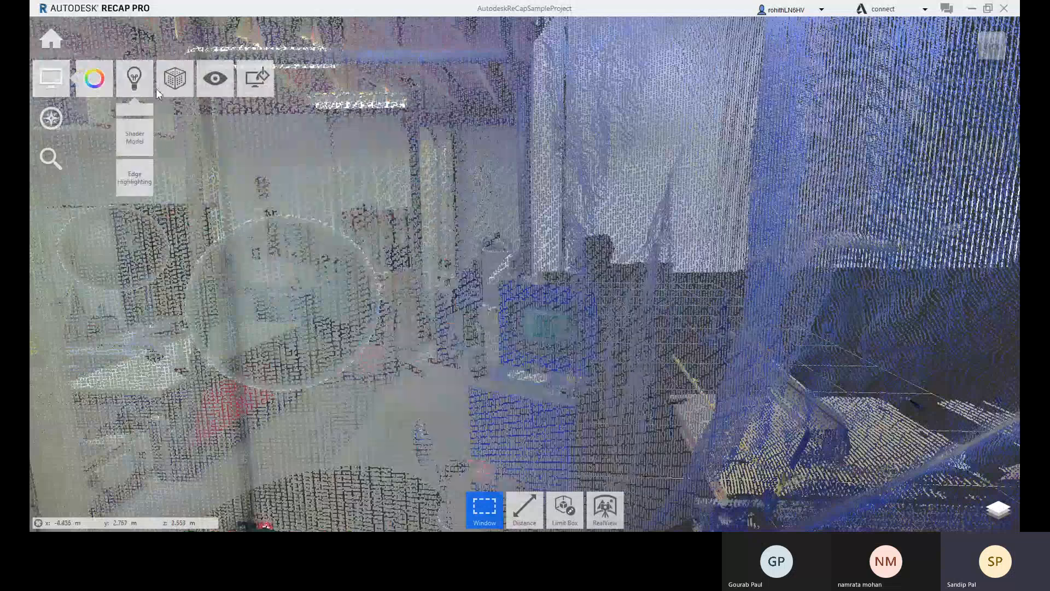
{"action": "mouse_move", "coordinate": [175, 82]}
{"action": "mouse_move", "coordinate": [176, 127]}
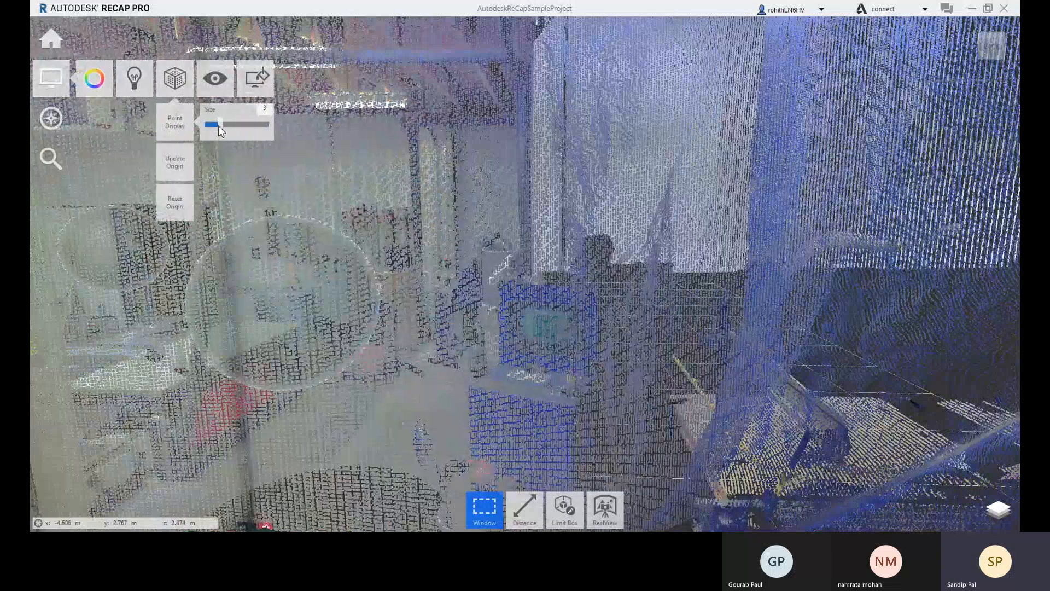
{"action": "left_click_drag", "start_coordinate": [219, 126], "coordinate": [206, 130]}
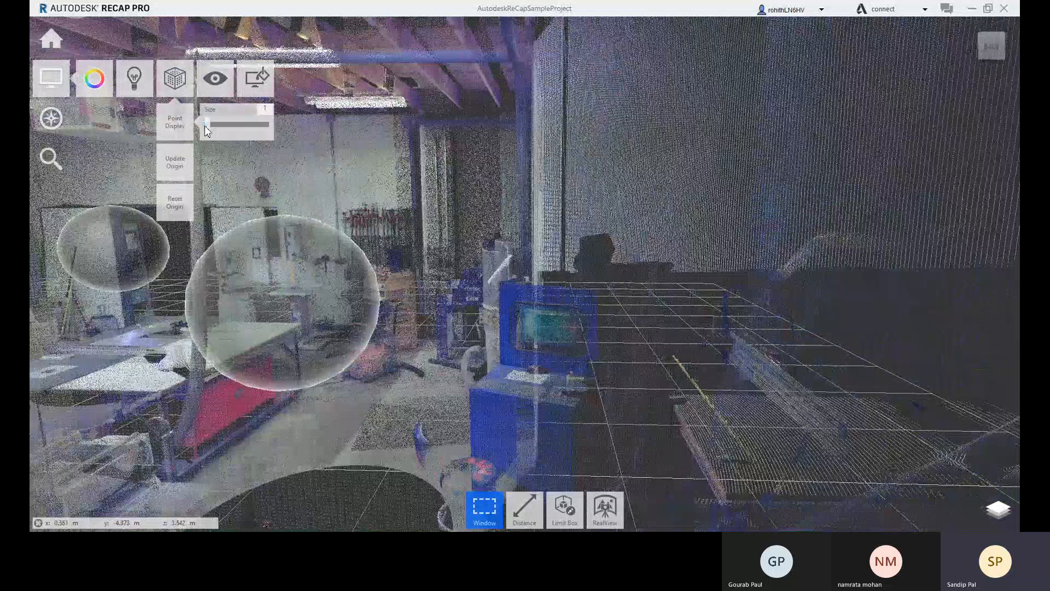
{"action": "scroll", "coordinate": [489, 341], "scroll_direction": "down", "scroll_amount": 6}
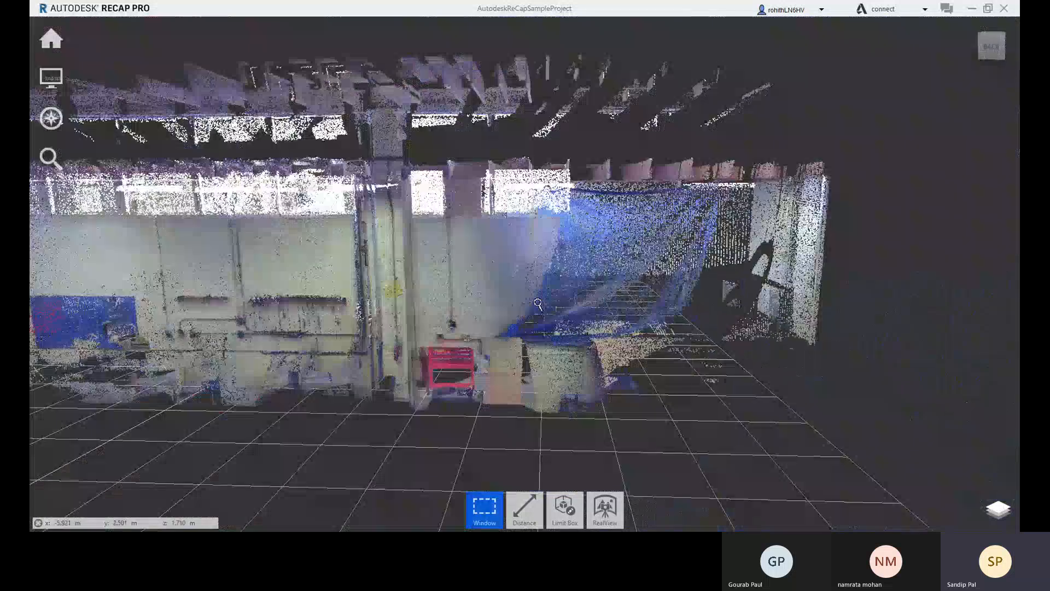
{"action": "scroll", "coordinate": [489, 340], "scroll_direction": "down", "scroll_amount": 4}
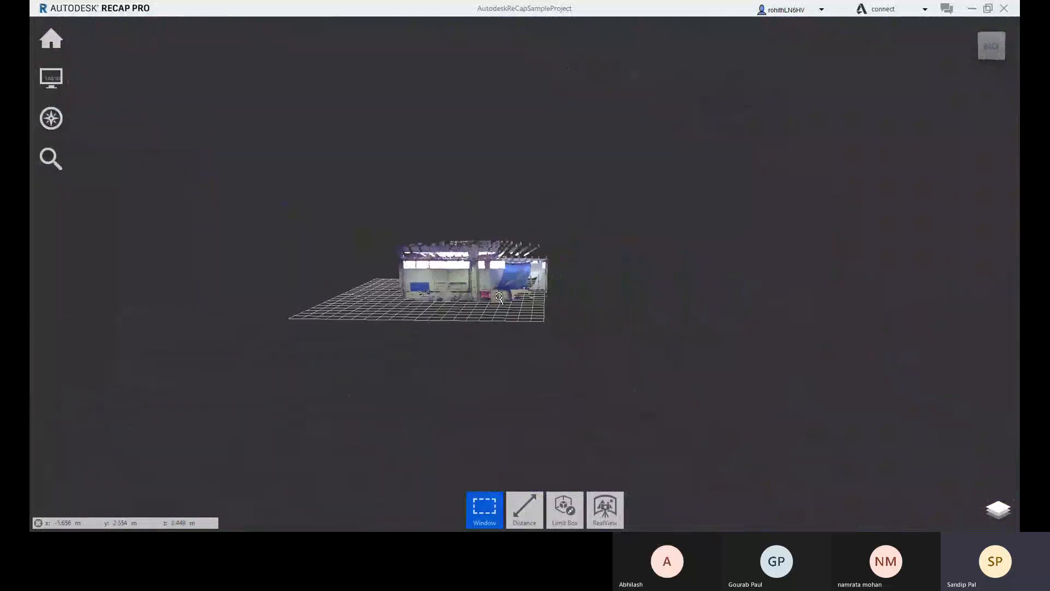
{"action": "scroll", "coordinate": [488, 280], "scroll_direction": "up", "scroll_amount": 10}
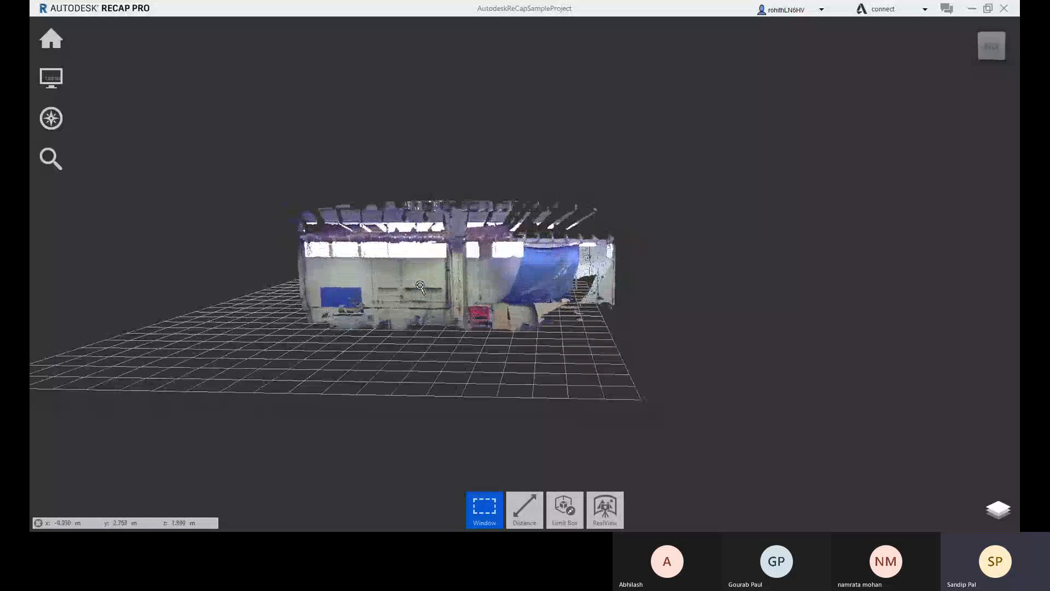
{"action": "scroll", "coordinate": [417, 271], "scroll_direction": "up", "scroll_amount": 5}
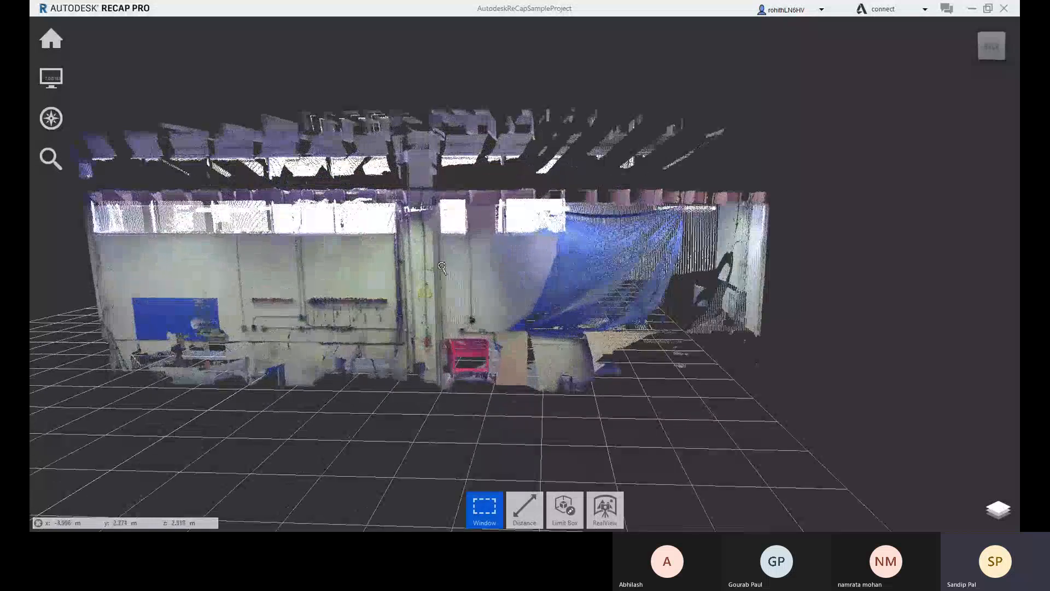
{"action": "scroll", "coordinate": [444, 261], "scroll_direction": "up", "scroll_amount": 3}
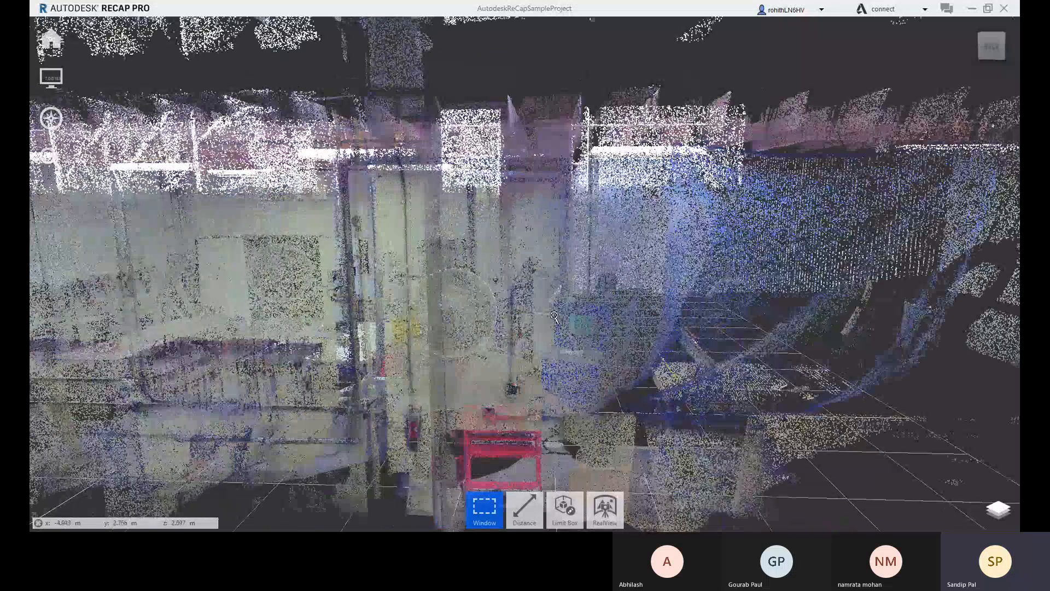
{"action": "scroll", "coordinate": [554, 316], "scroll_direction": "up", "scroll_amount": 3}
Increase the point display size to 3.
{"action": "mouse_move", "coordinate": [51, 117]}
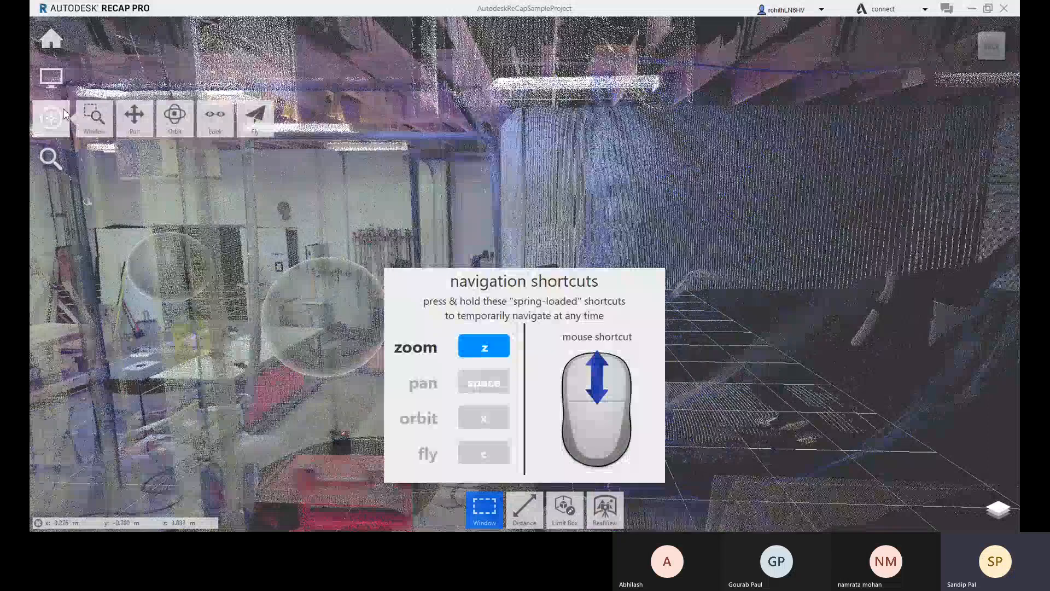
{"action": "mouse_move", "coordinate": [51, 77]}
{"action": "mouse_move", "coordinate": [181, 85]}
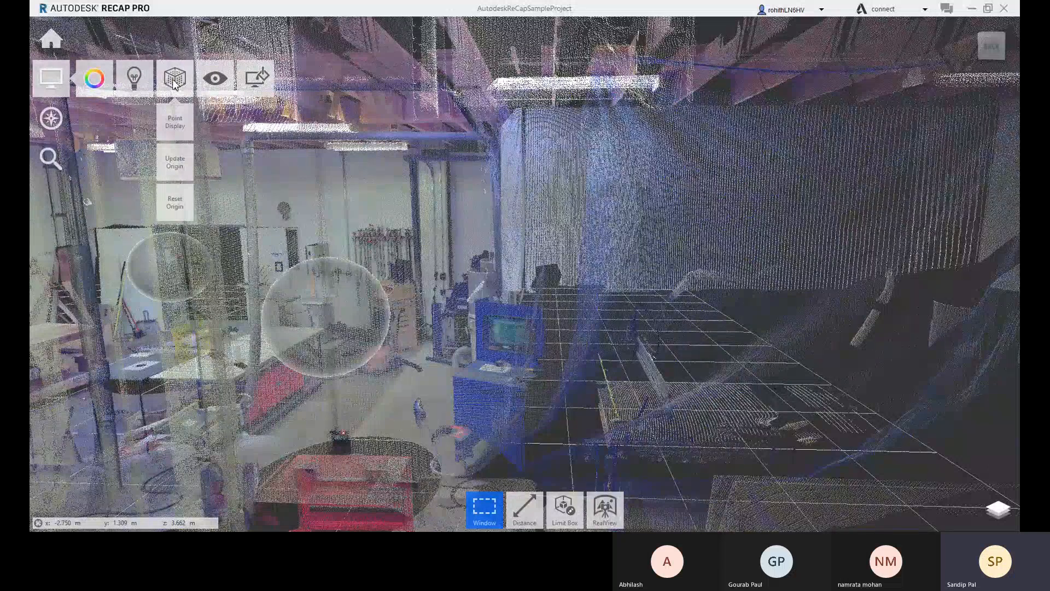
{"action": "mouse_move", "coordinate": [175, 123]}
{"action": "left_click", "coordinate": [218, 127]}
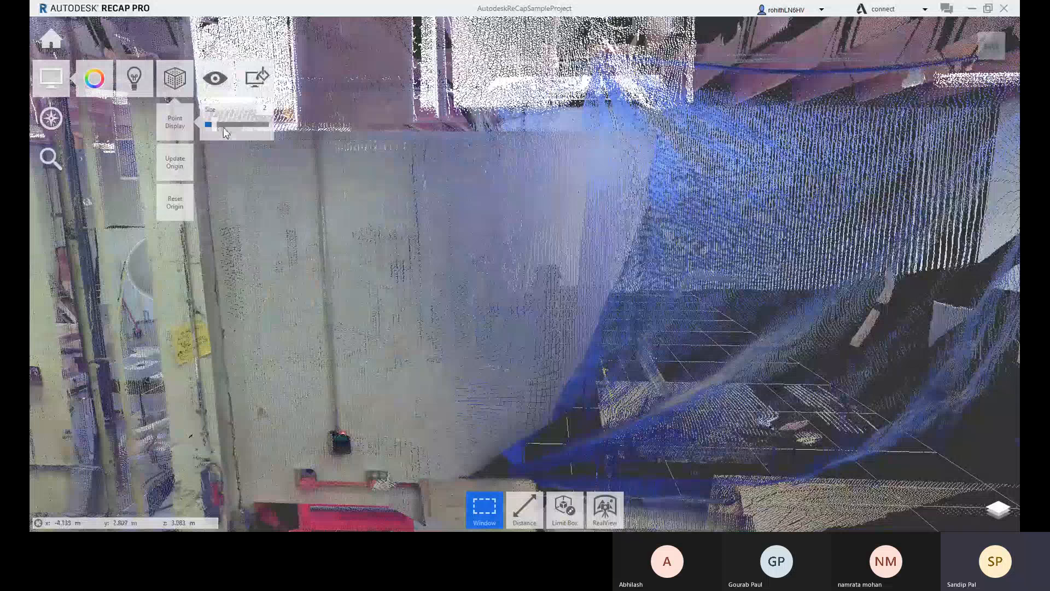
{"action": "left_click", "coordinate": [223, 127]}
{"action": "scroll", "coordinate": [478, 249], "scroll_direction": "down", "scroll_amount": 1}
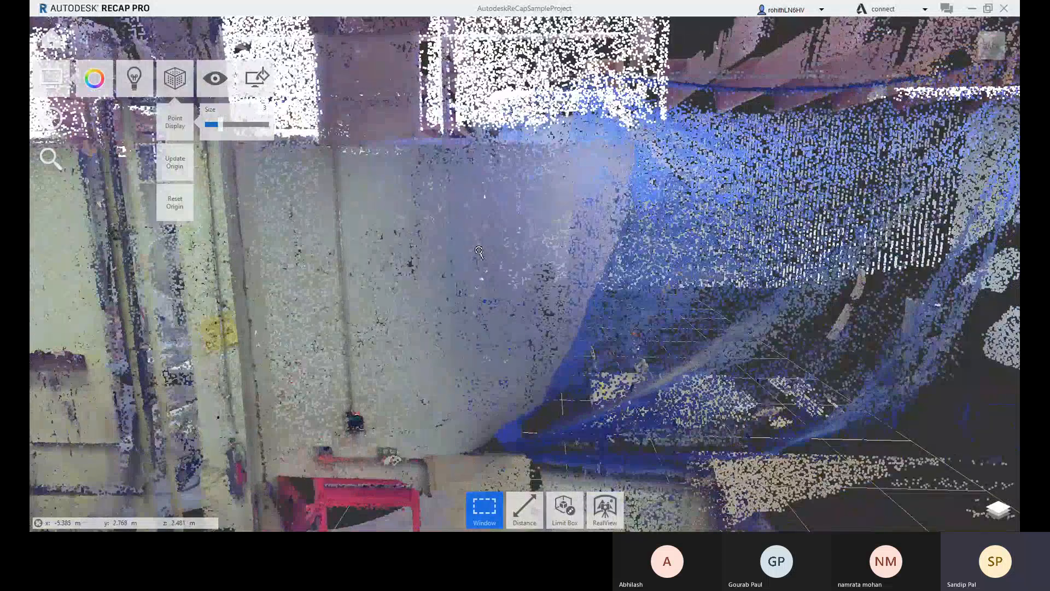
Color the point cloud by Elevation with the whole back side of the building in view.
{"action": "scroll", "coordinate": [478, 251], "scroll_direction": "down", "scroll_amount": 5}
{"action": "middle_click_drag", "start_coordinate": [330, 385], "coordinate": [444, 387]}
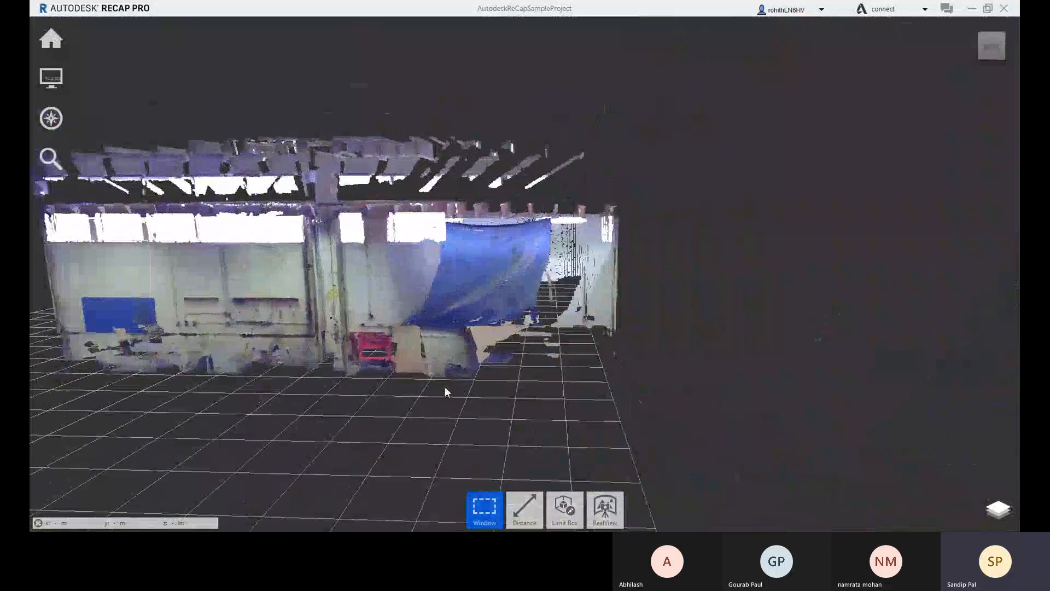
{"action": "scroll", "coordinate": [305, 390], "scroll_direction": "down", "scroll_amount": 2}
{"action": "middle_click_drag", "start_coordinate": [268, 388], "coordinate": [410, 346]}
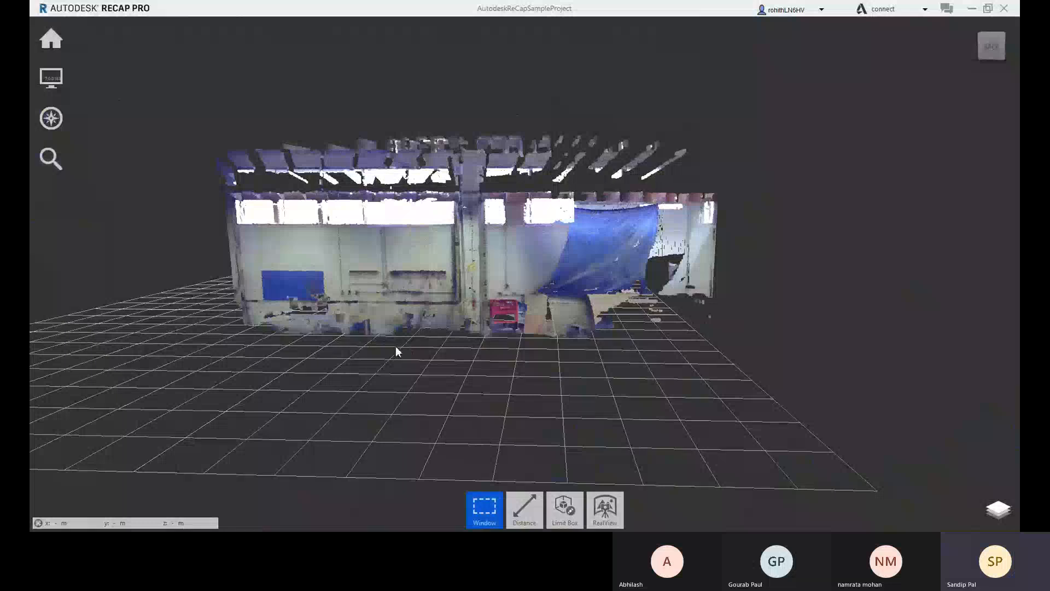
{"action": "mouse_move", "coordinate": [48, 83]}
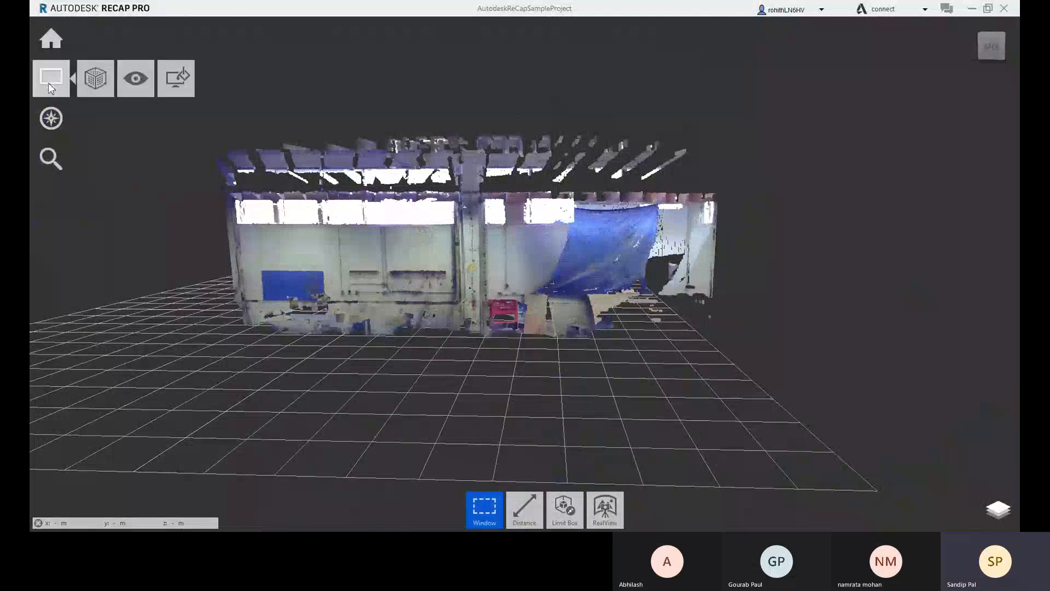
{"action": "mouse_move", "coordinate": [95, 82]}
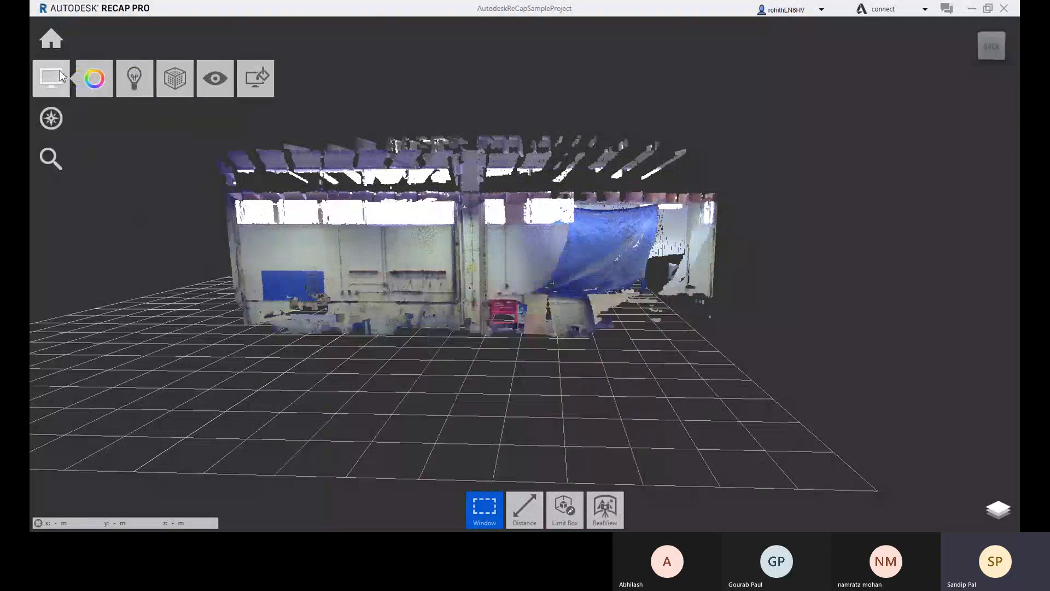
{"action": "left_click", "coordinate": [95, 172]}
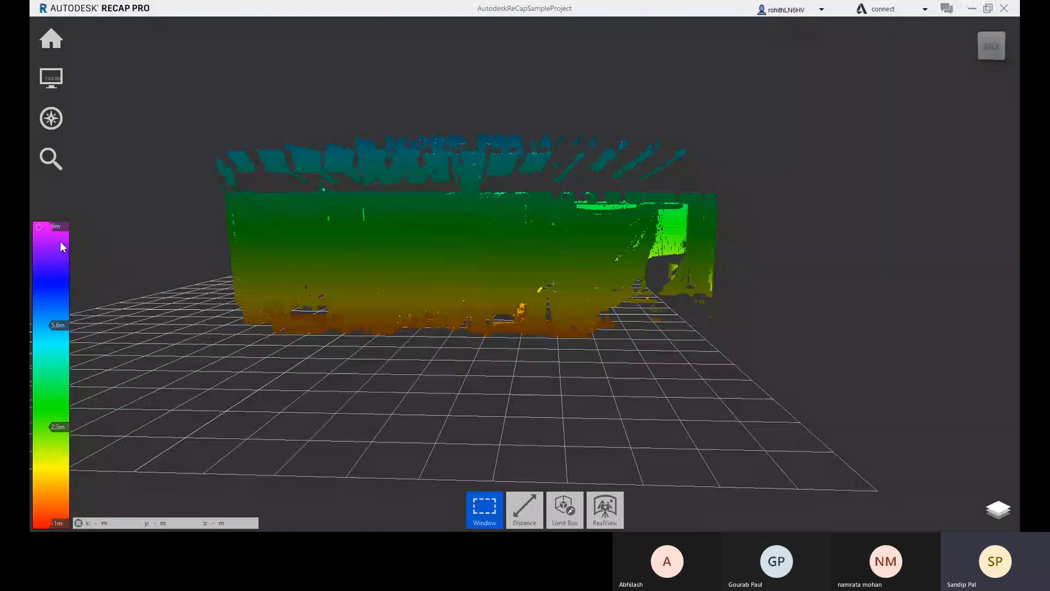
Switch the point cloud's coloring to Intensity.
{"action": "mouse_move", "coordinate": [58, 88]}
{"action": "mouse_move", "coordinate": [100, 85]}
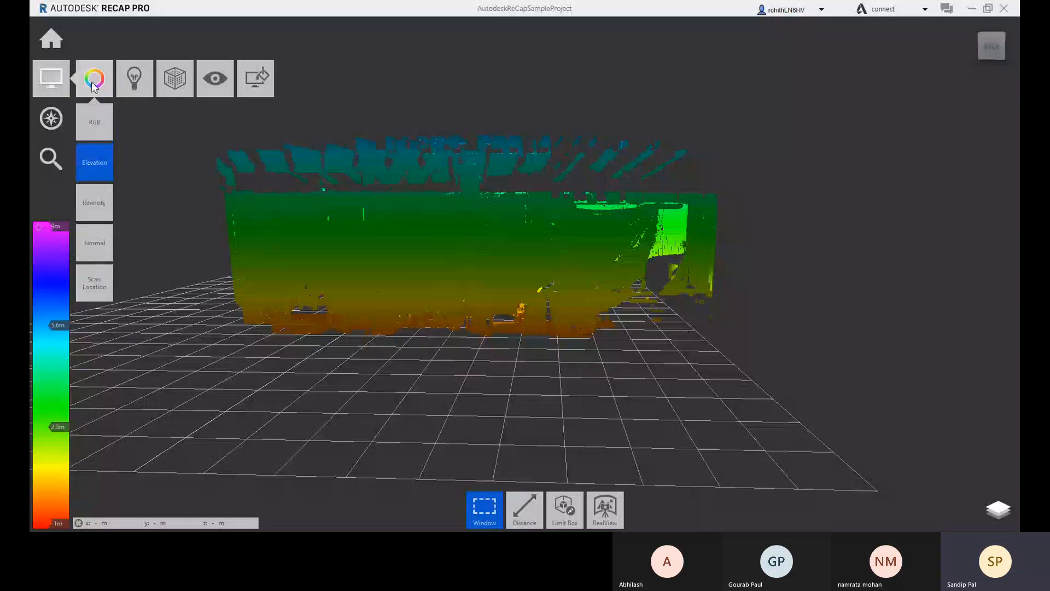
{"action": "left_click", "coordinate": [91, 204]}
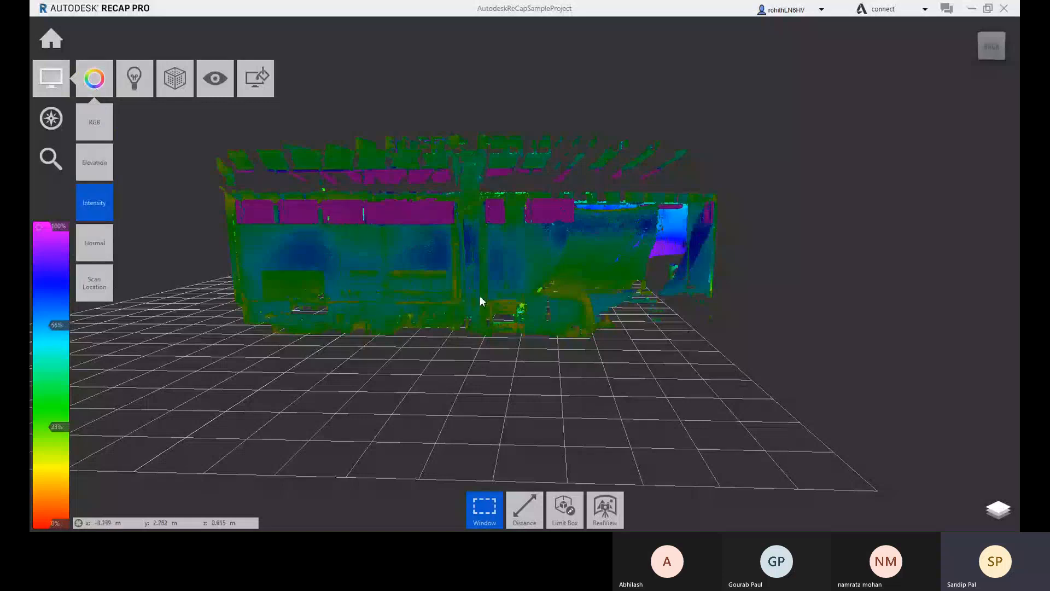
Examine the intensity colors on the building's outer walls from several sides and on the workshop's interior walls and ceiling.
{"action": "middle_click_drag", "start_coordinate": [233, 379], "coordinate": [125, 381]}
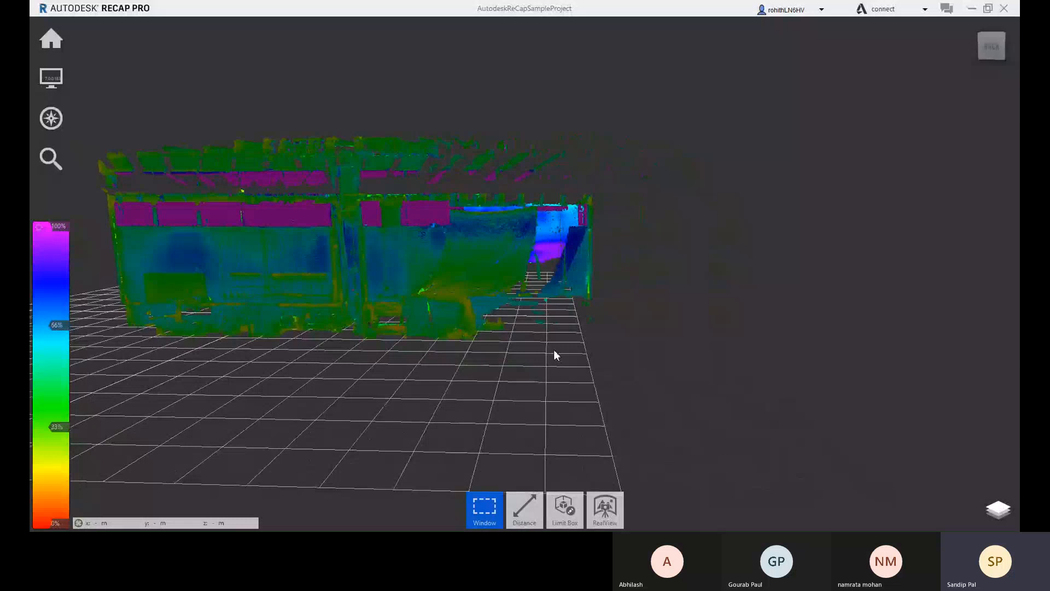
{"action": "middle_click_drag", "start_coordinate": [566, 271], "coordinate": [346, 344]}
{"action": "scroll", "coordinate": [323, 320], "scroll_direction": "up", "scroll_amount": 1}
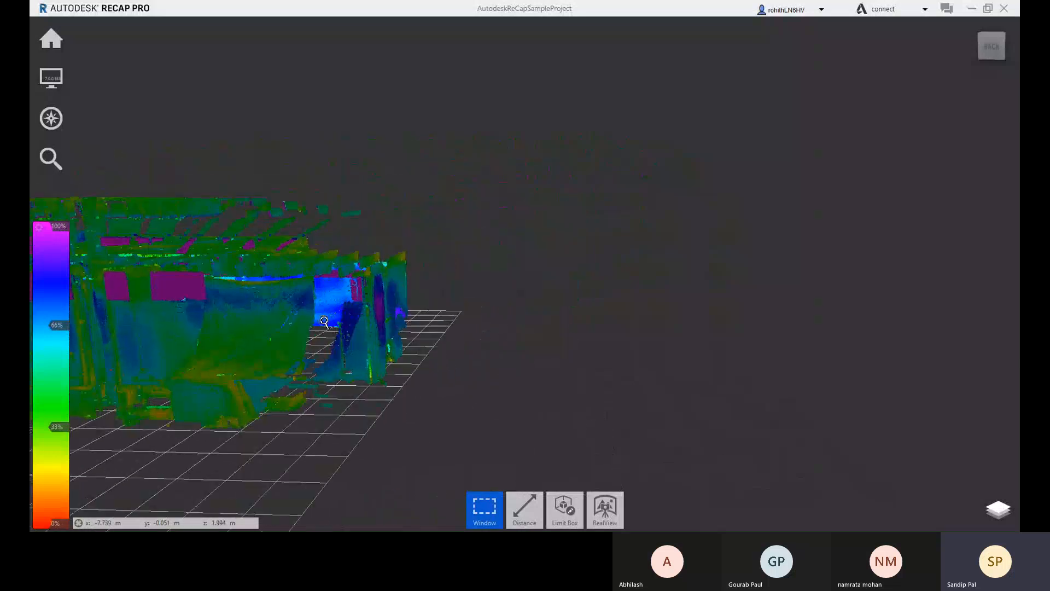
{"action": "left_click_drag", "start_coordinate": [325, 322], "coordinate": [656, 329]}
{"action": "left_click_drag", "start_coordinate": [197, 326], "coordinate": [334, 316]}
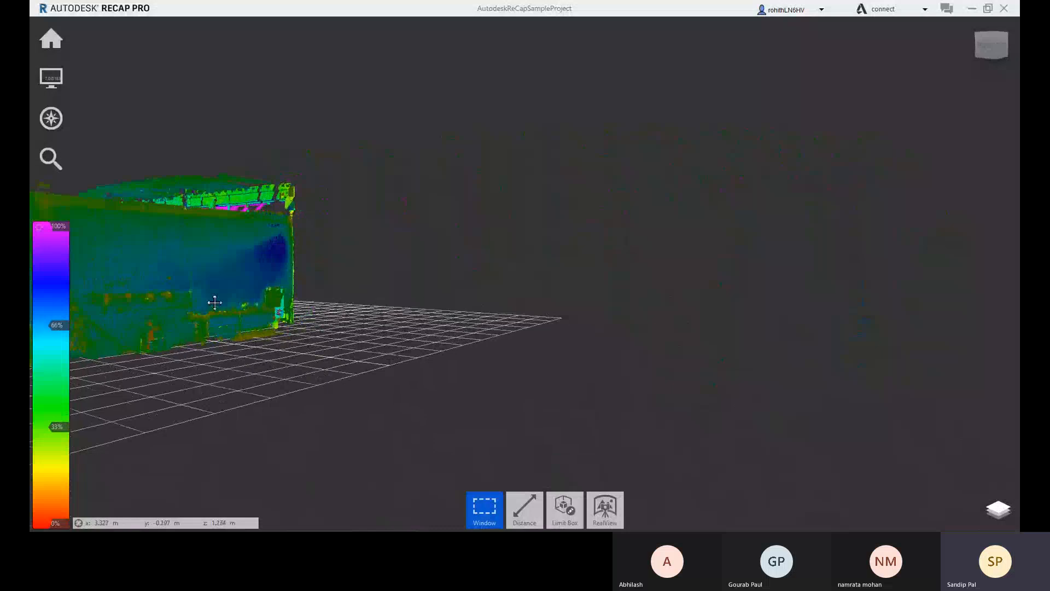
{"action": "middle_click_drag", "start_coordinate": [214, 303], "coordinate": [591, 315]}
{"action": "left_click_drag", "start_coordinate": [382, 320], "coordinate": [613, 313]}
{"action": "middle_click_drag", "start_coordinate": [188, 334], "coordinate": [364, 320]}
{"action": "left_click_drag", "start_coordinate": [364, 320], "coordinate": [539, 316]}
{"action": "left_click_drag", "start_coordinate": [355, 345], "coordinate": [462, 256]}
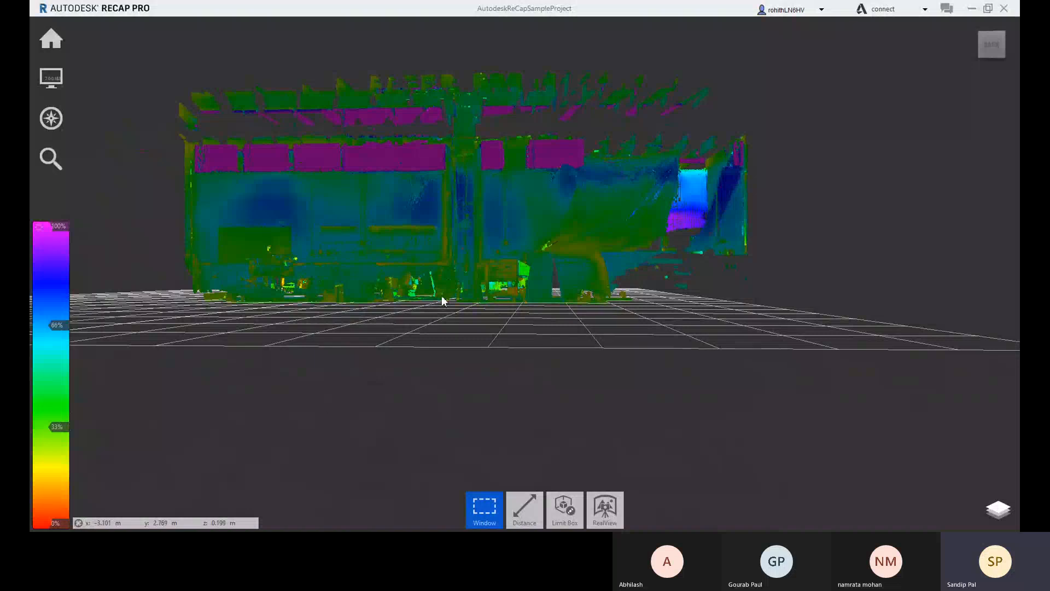
{"action": "right_click_drag", "start_coordinate": [593, 310], "coordinate": [639, 382]}
{"action": "middle_click_drag", "start_coordinate": [513, 392], "coordinate": [471, 345]}
{"action": "left_click_drag", "start_coordinate": [471, 348], "coordinate": [961, 329]}
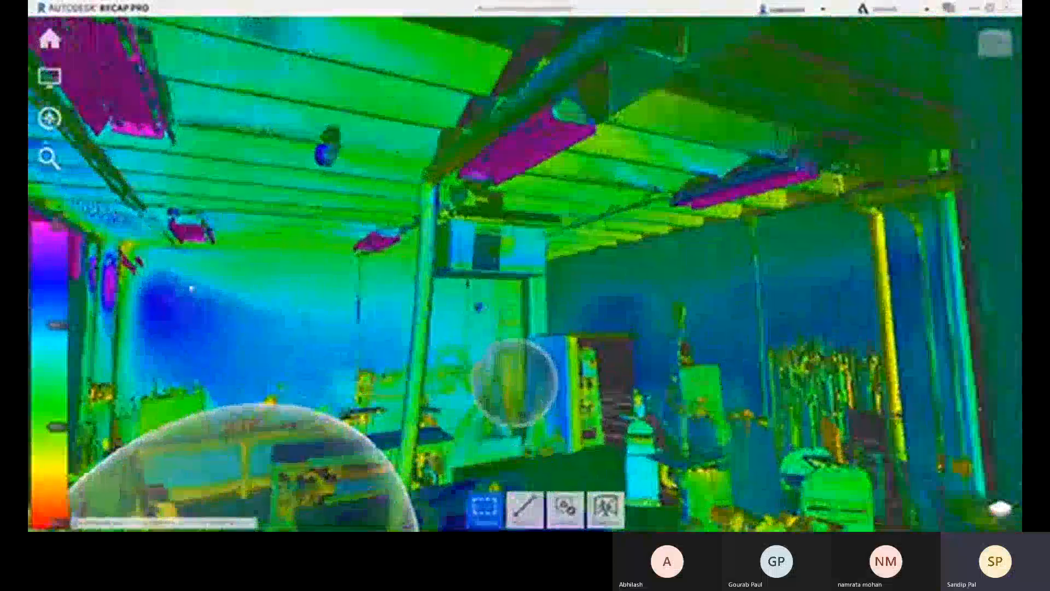
Switch the point cloud's coloring to Normal in the interior workshop view.
{"action": "mouse_move", "coordinate": [50, 119]}
{"action": "mouse_move", "coordinate": [82, 116]}
{"action": "mouse_move", "coordinate": [52, 79]}
{"action": "mouse_move", "coordinate": [93, 79]}
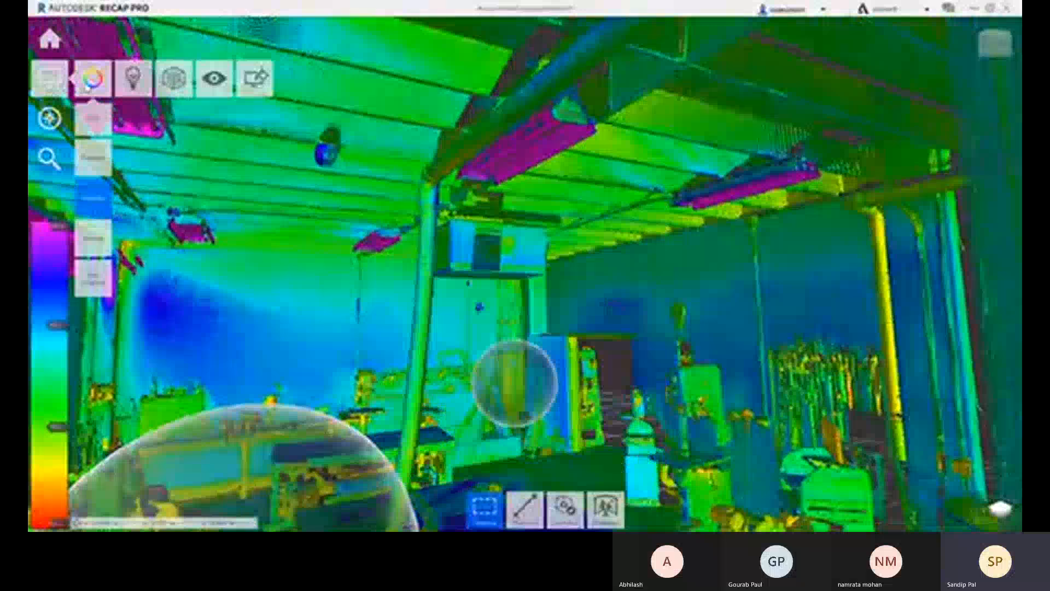
{"action": "left_click", "coordinate": [93, 247]}
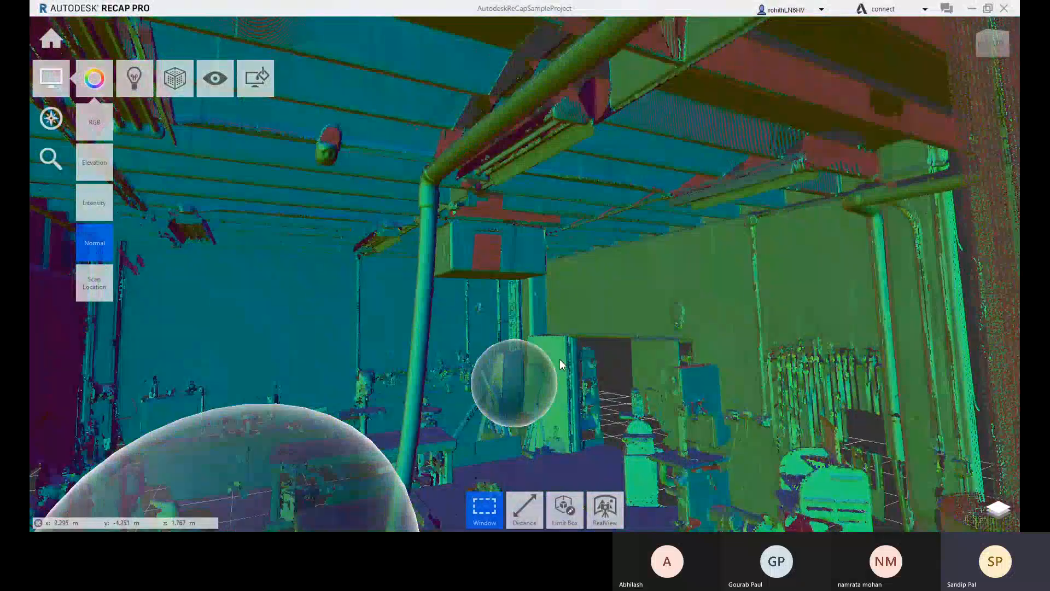
Switch the point cloud's coloring to Scan Location with the whole building in view from outside.
{"action": "right_click_drag", "start_coordinate": [562, 365], "coordinate": [788, 345]}
{"action": "scroll", "coordinate": [795, 341], "scroll_direction": "up", "scroll_amount": 5}
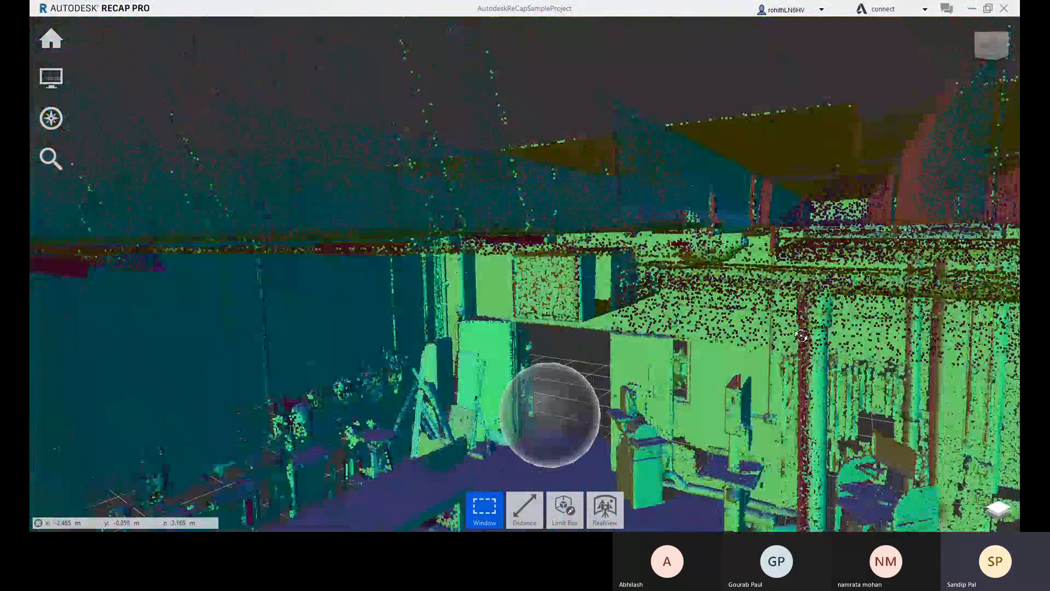
{"action": "scroll", "coordinate": [796, 341], "scroll_direction": "down", "scroll_amount": 10}
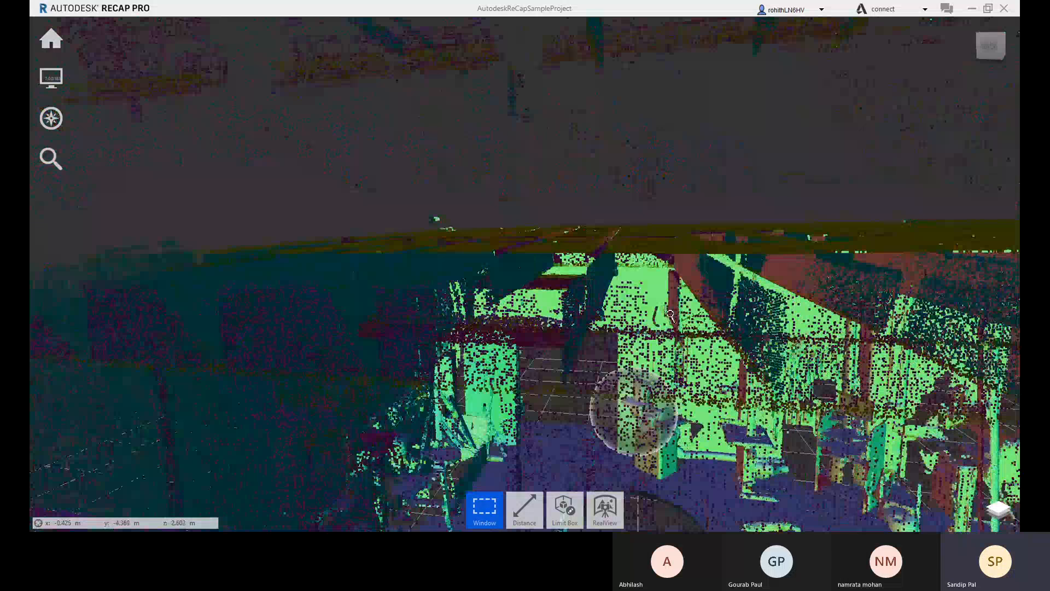
{"action": "right_click_drag", "start_coordinate": [620, 310], "coordinate": [468, 345]}
{"action": "middle_click_drag", "start_coordinate": [520, 342], "coordinate": [402, 328]}
{"action": "mouse_move", "coordinate": [55, 88]}
{"action": "mouse_move", "coordinate": [94, 82]}
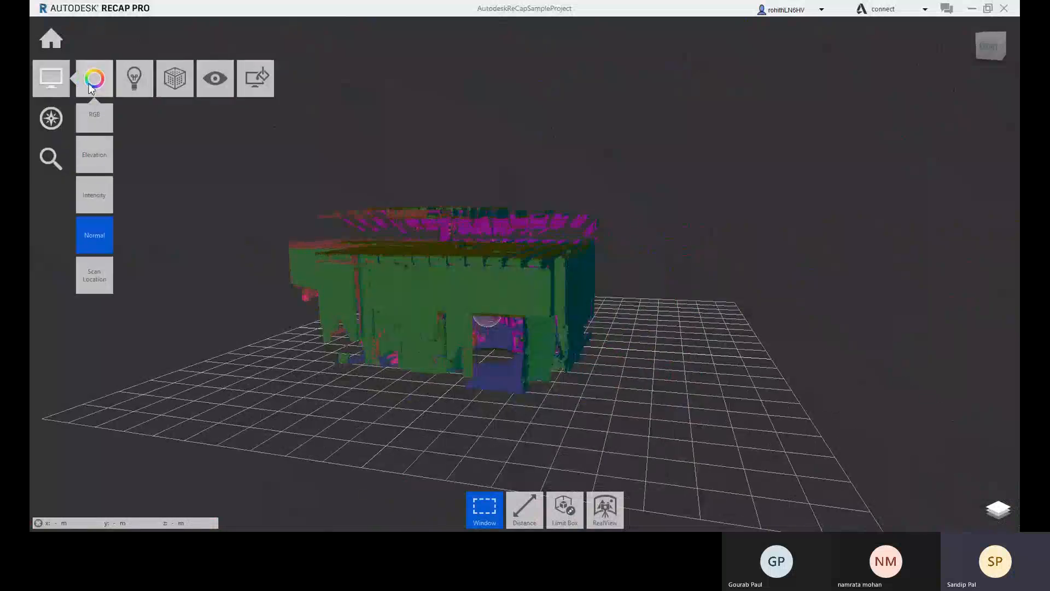
{"action": "left_click", "coordinate": [95, 284]}
Examine the scan-location colors of the whole building in the top view.
{"action": "middle_click_drag", "start_coordinate": [608, 354], "coordinate": [596, 352]}
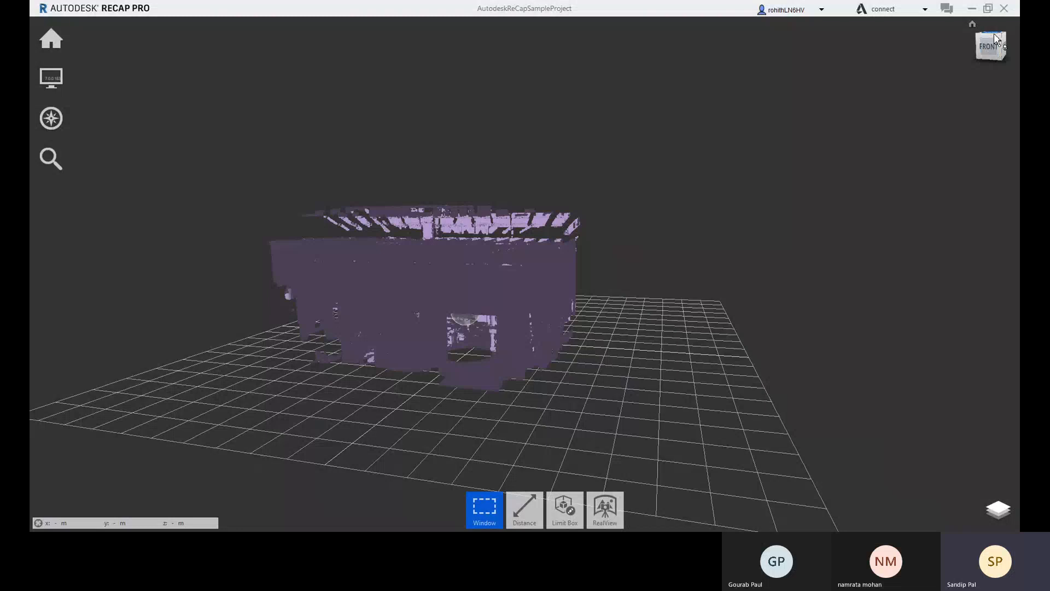
{"action": "left_click", "coordinate": [973, 25]}
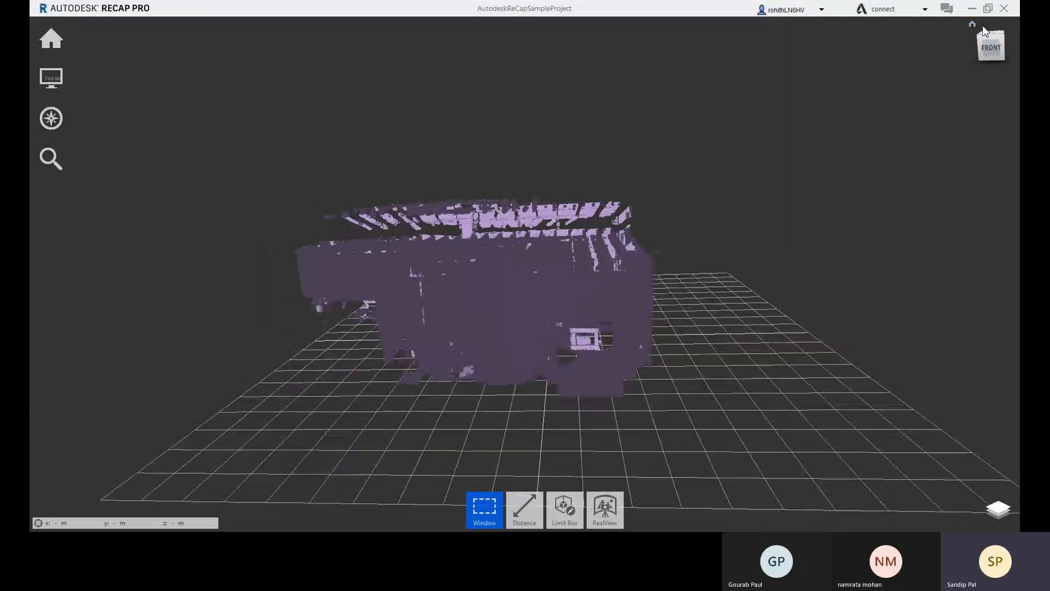
{"action": "left_click", "coordinate": [995, 42]}
{"action": "scroll", "coordinate": [501, 288], "scroll_direction": "up", "scroll_amount": 4}
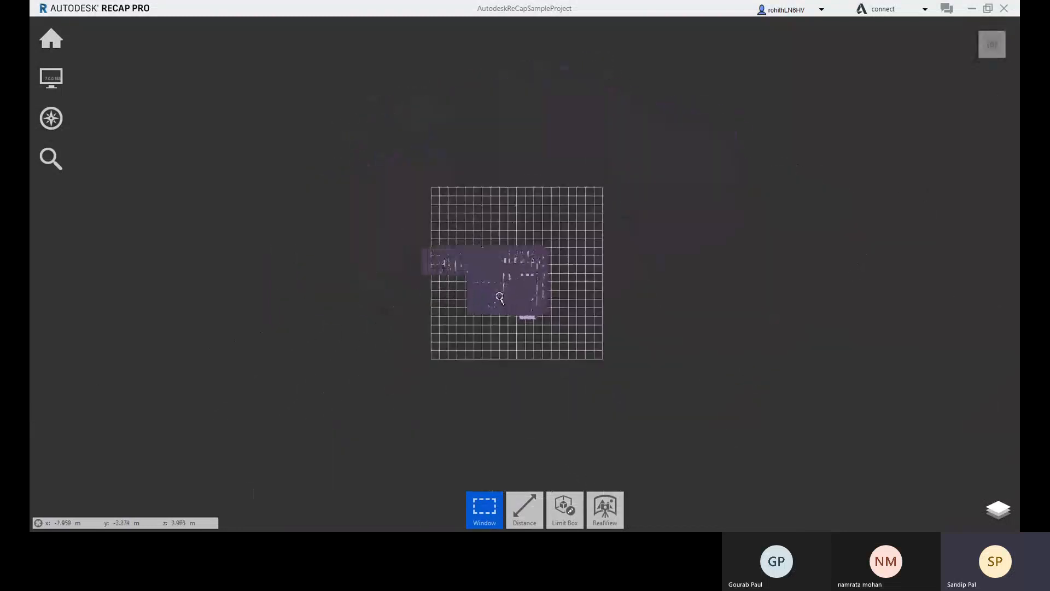
{"action": "middle_click_drag", "start_coordinate": [510, 276], "coordinate": [425, 296]}
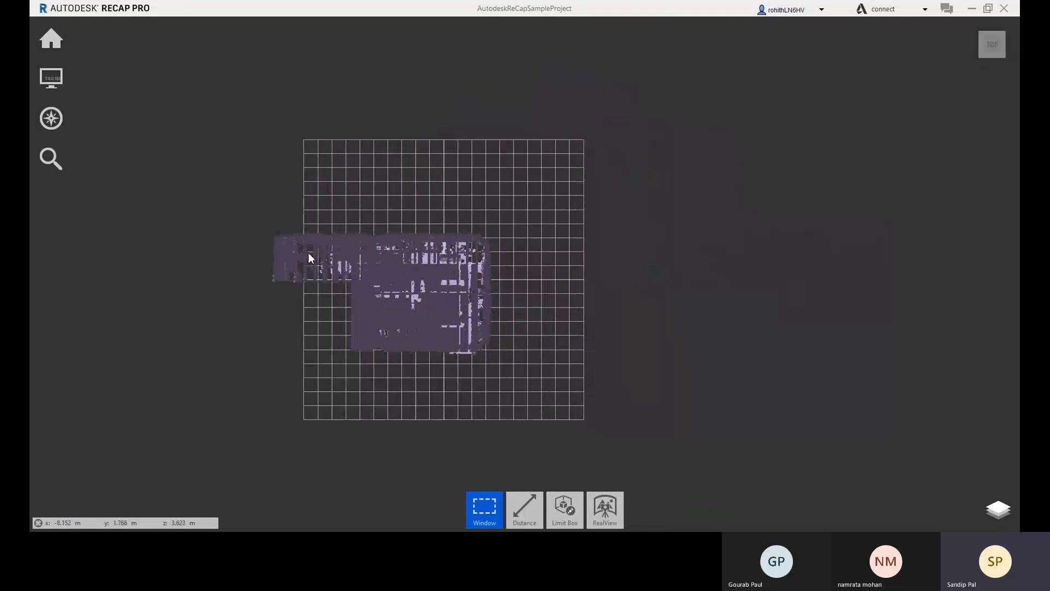
{"action": "scroll", "coordinate": [381, 282], "scroll_direction": "up", "scroll_amount": 2}
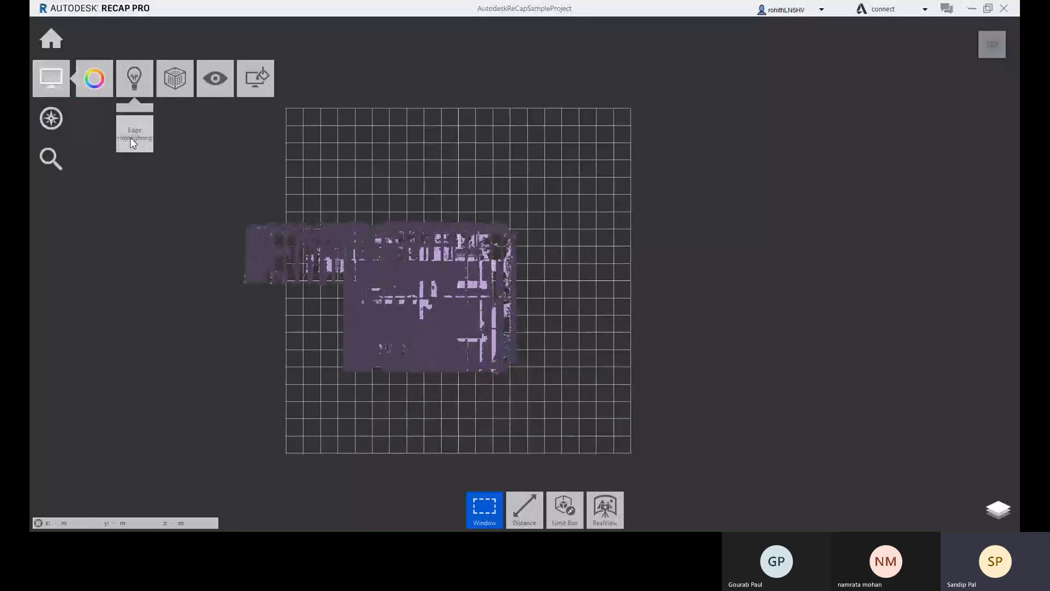
{"action": "mouse_move", "coordinate": [94, 78]}
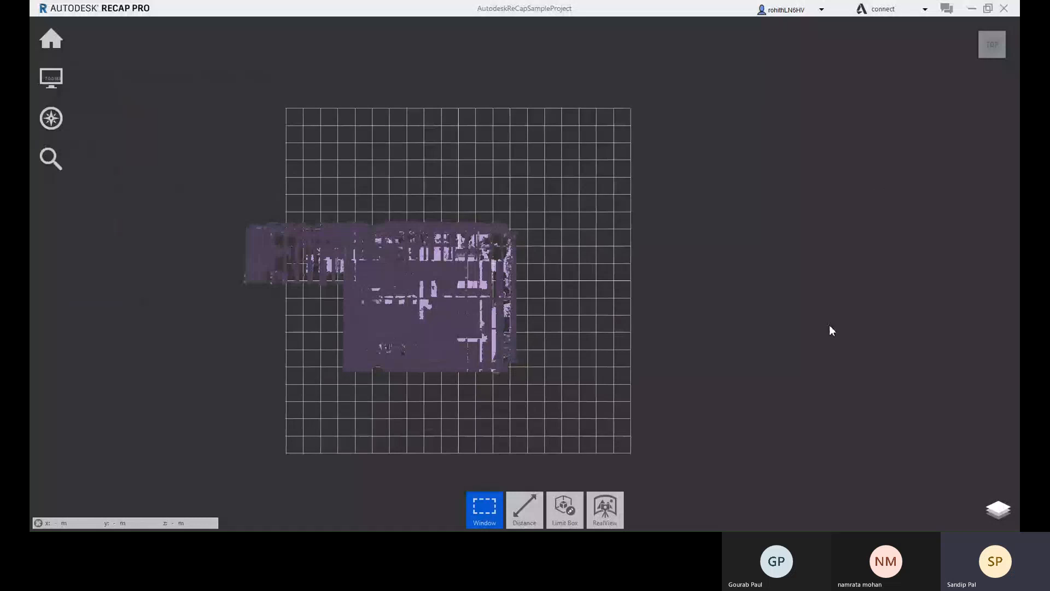
Restore the home view and enter the panoramic scan view at a scan location inside the workshop.
{"action": "mouse_move", "coordinate": [966, 48]}
{"action": "left_click", "coordinate": [973, 25]}
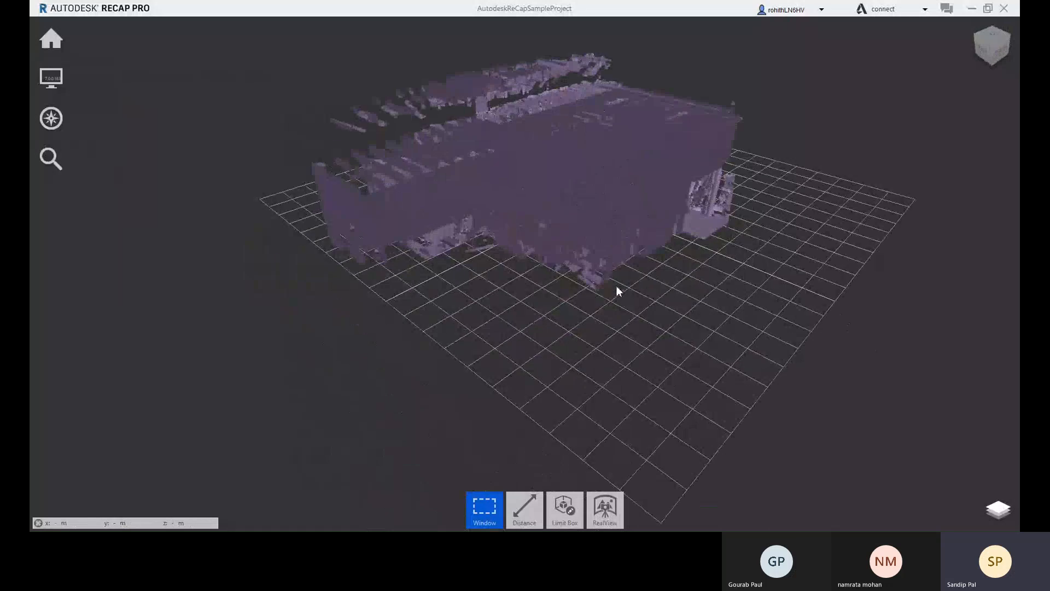
{"action": "right_click_drag", "start_coordinate": [610, 268], "coordinate": [826, 212]}
{"action": "scroll", "coordinate": [469, 242], "scroll_direction": "up", "scroll_amount": 4}
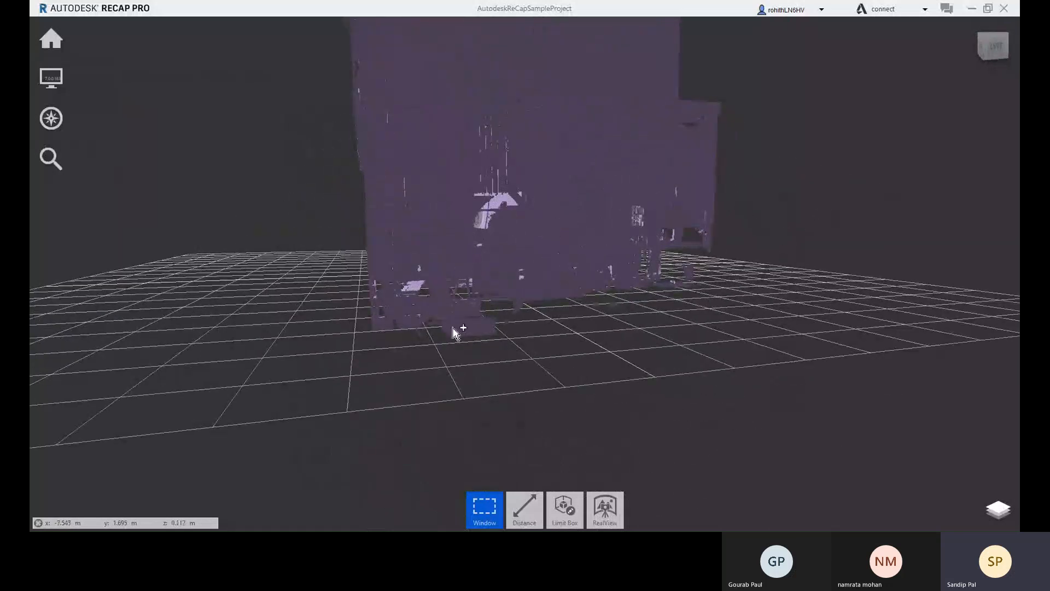
{"action": "right_click_drag", "start_coordinate": [469, 256], "coordinate": [478, 213]}
{"action": "right_click_drag", "start_coordinate": [421, 327], "coordinate": [508, 369]}
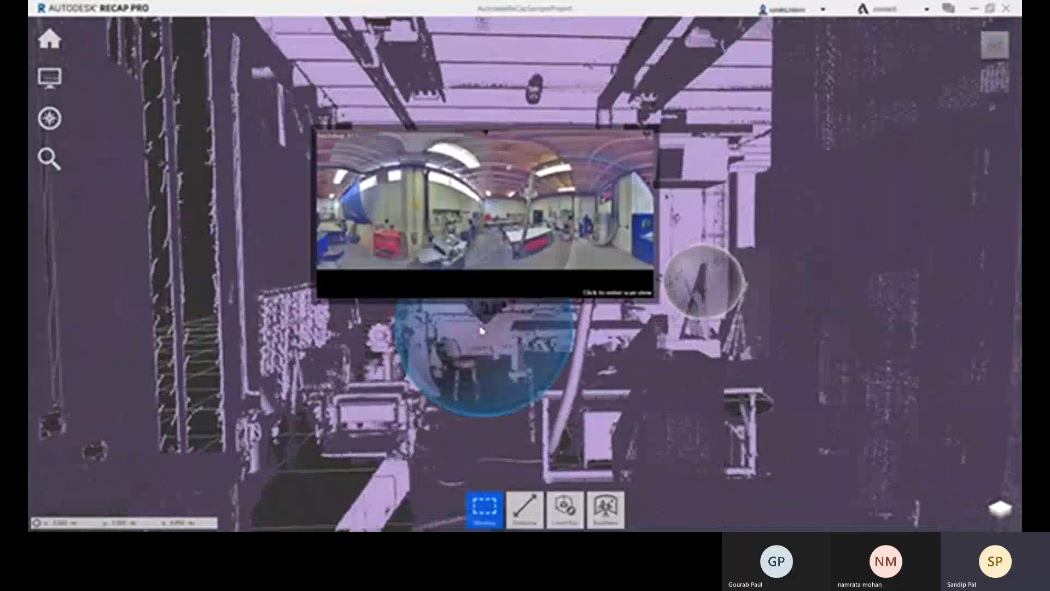
{"action": "left_click", "coordinate": [482, 331]}
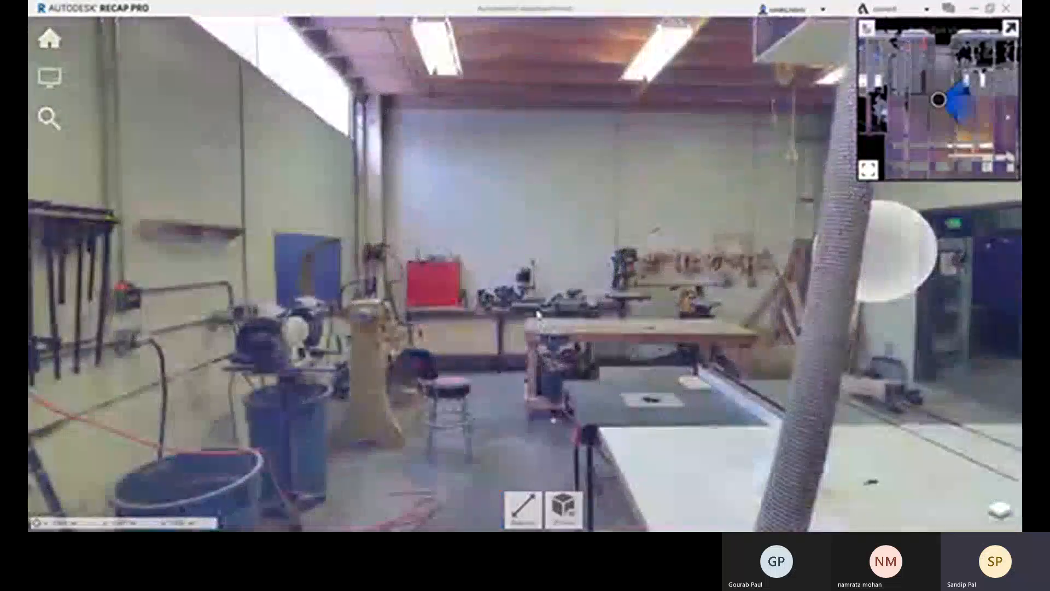
Look around the workshop panorama and move on to the neighboring scan location near the doorway.
{"action": "left_click_drag", "start_coordinate": [538, 312], "coordinate": [53, 297]}
{"action": "left_click_drag", "start_coordinate": [529, 233], "coordinate": [169, 242]}
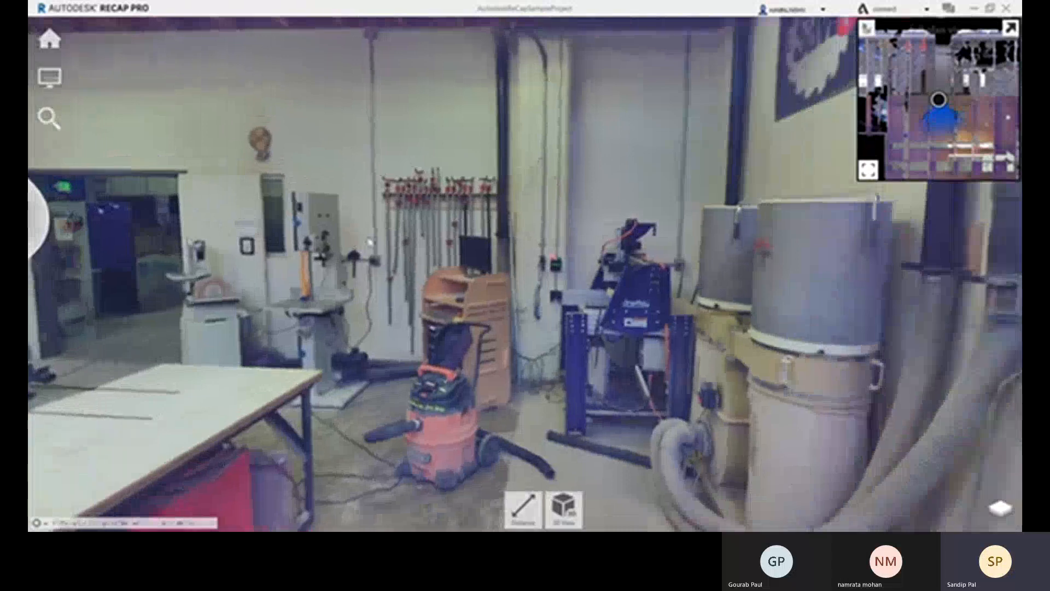
{"action": "left_click_drag", "start_coordinate": [396, 310], "coordinate": [799, 363]}
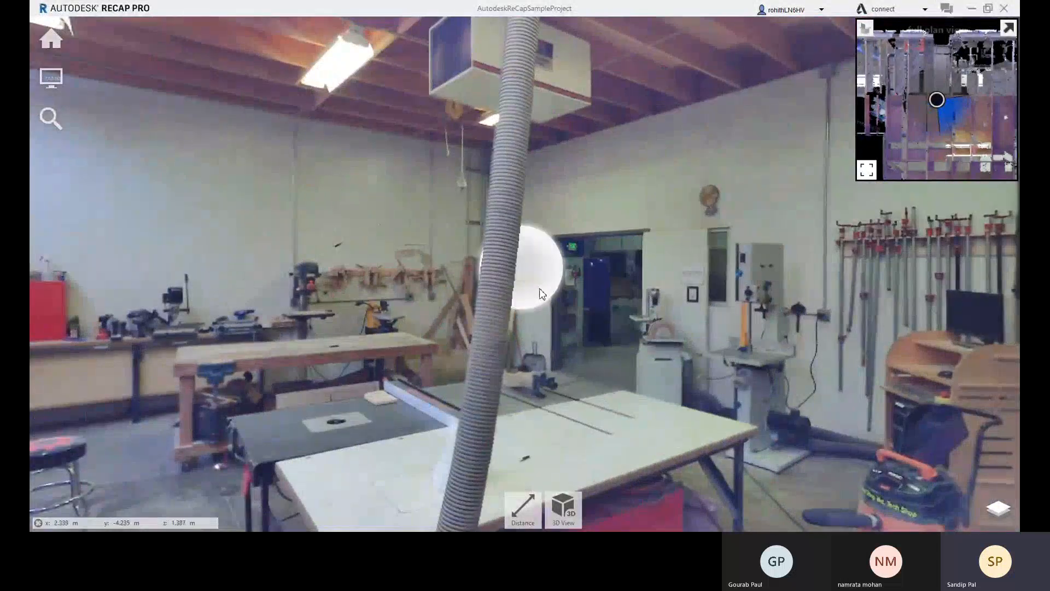
{"action": "left_click", "coordinate": [528, 270]}
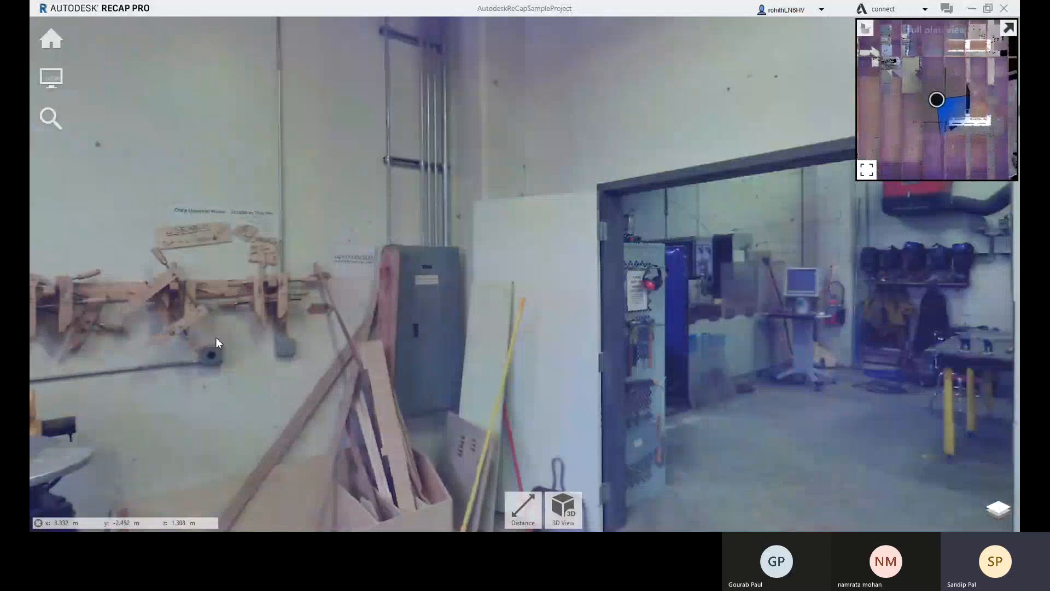
Return to the 3D view and bring the whole building into view from outside.
{"action": "left_click", "coordinate": [564, 509]}
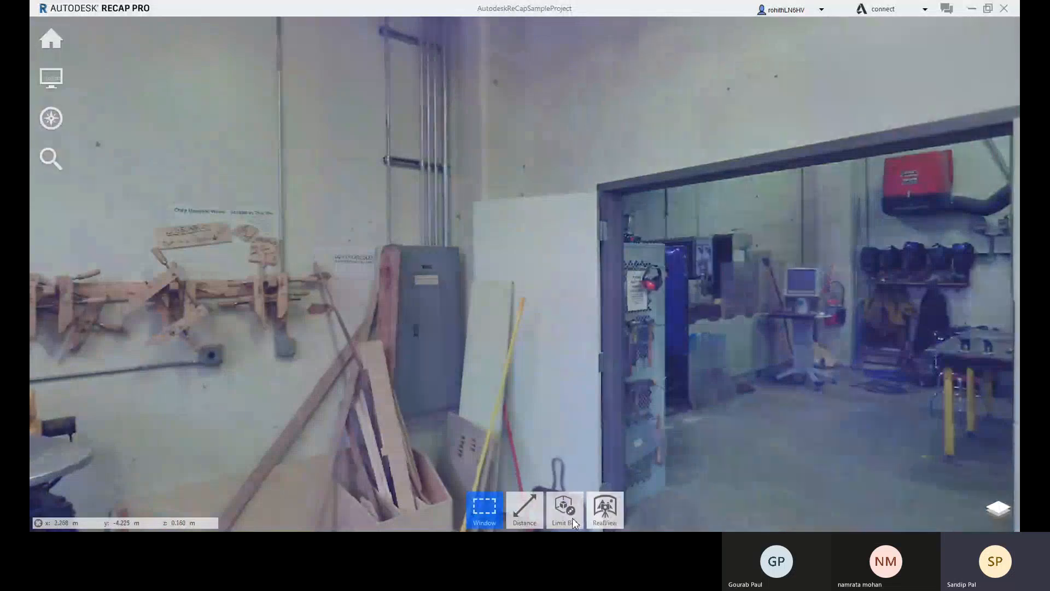
{"action": "scroll", "coordinate": [218, 272], "scroll_direction": "down", "scroll_amount": 5}
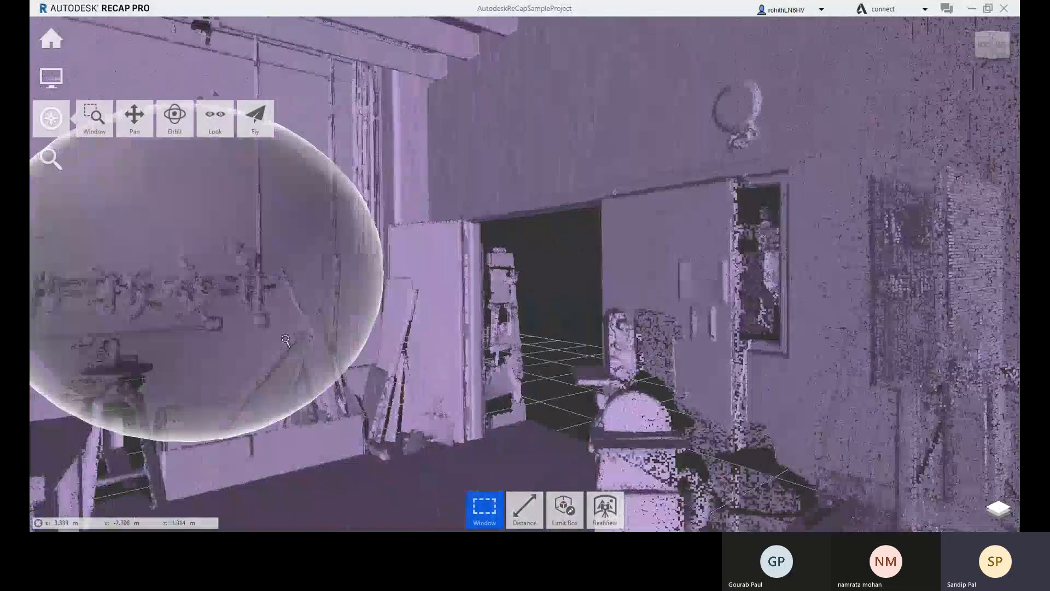
{"action": "scroll", "coordinate": [372, 348], "scroll_direction": "down", "scroll_amount": 8}
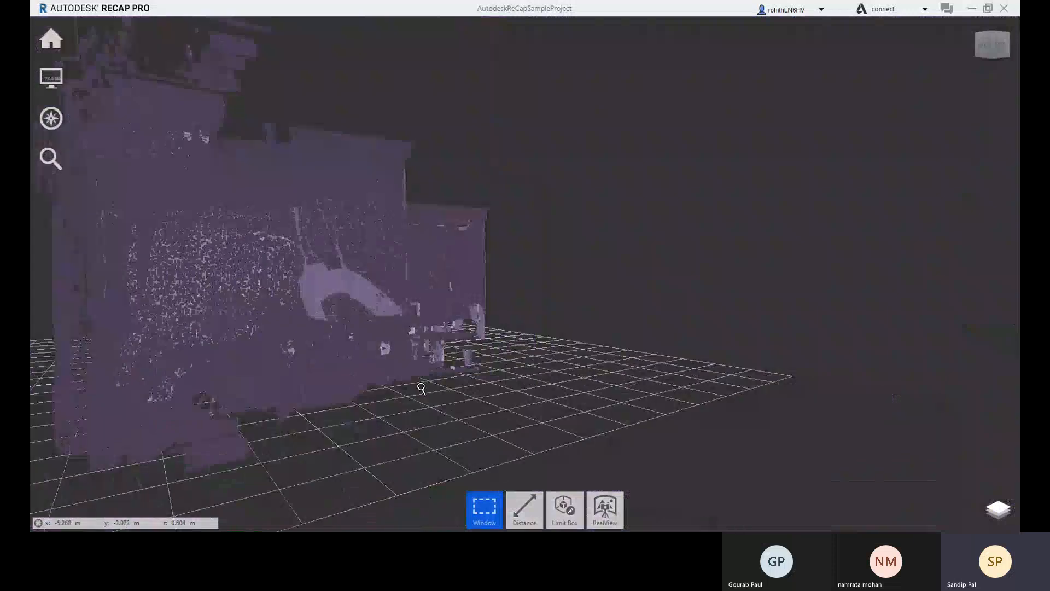
{"action": "middle_click_drag", "start_coordinate": [281, 316], "coordinate": [684, 350]}
Check the Lighting Sides options and switch the point cloud's coloring back to RGB.
{"action": "mouse_move", "coordinate": [43, 133]}
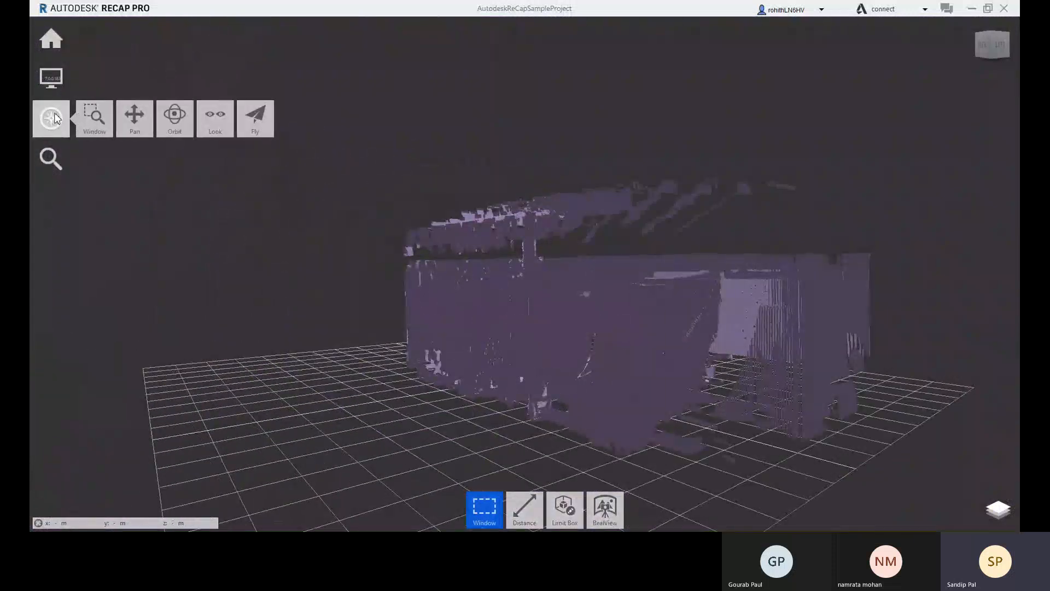
{"action": "mouse_move", "coordinate": [51, 78]}
{"action": "mouse_move", "coordinate": [136, 87]}
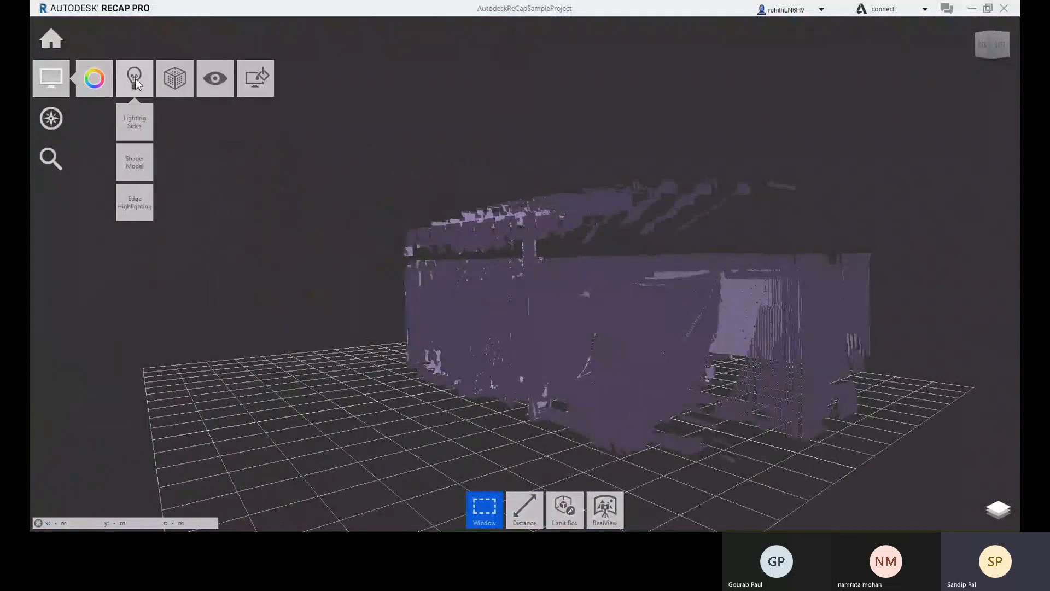
{"action": "left_click", "coordinate": [137, 120]}
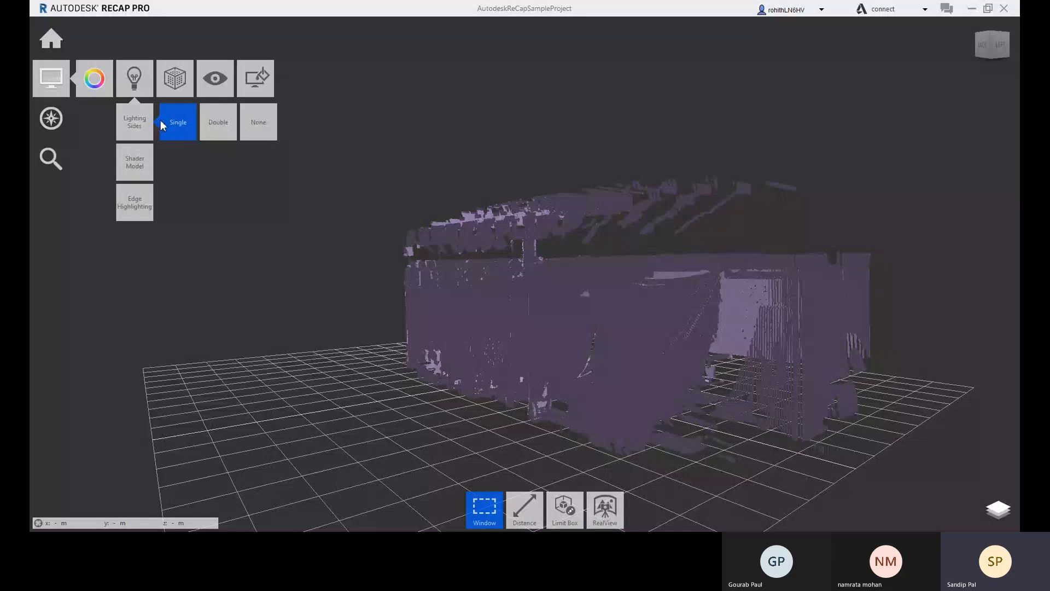
{"action": "mouse_move", "coordinate": [92, 78]}
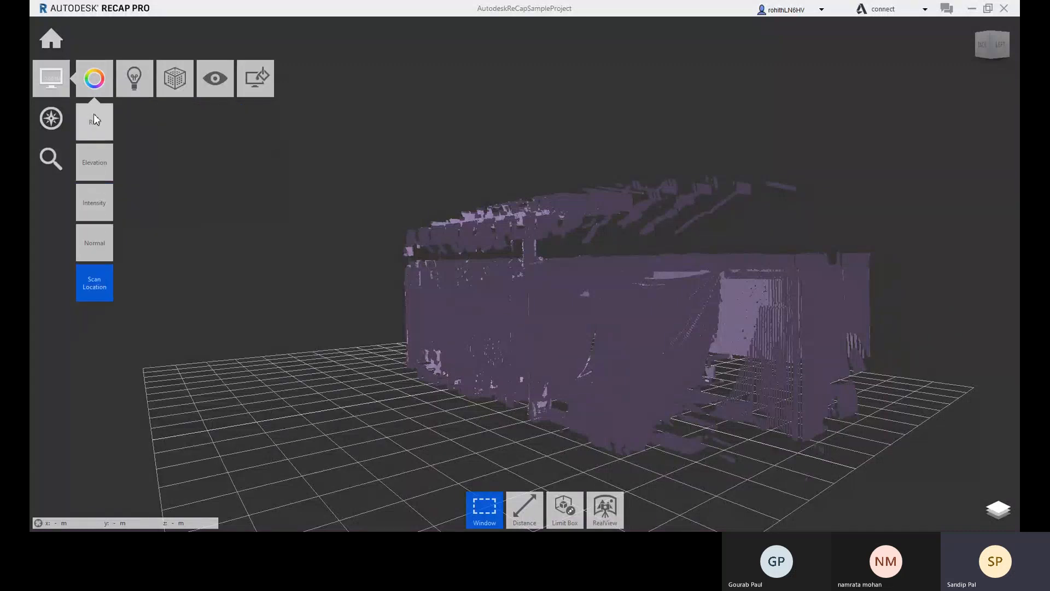
{"action": "left_click", "coordinate": [95, 123]}
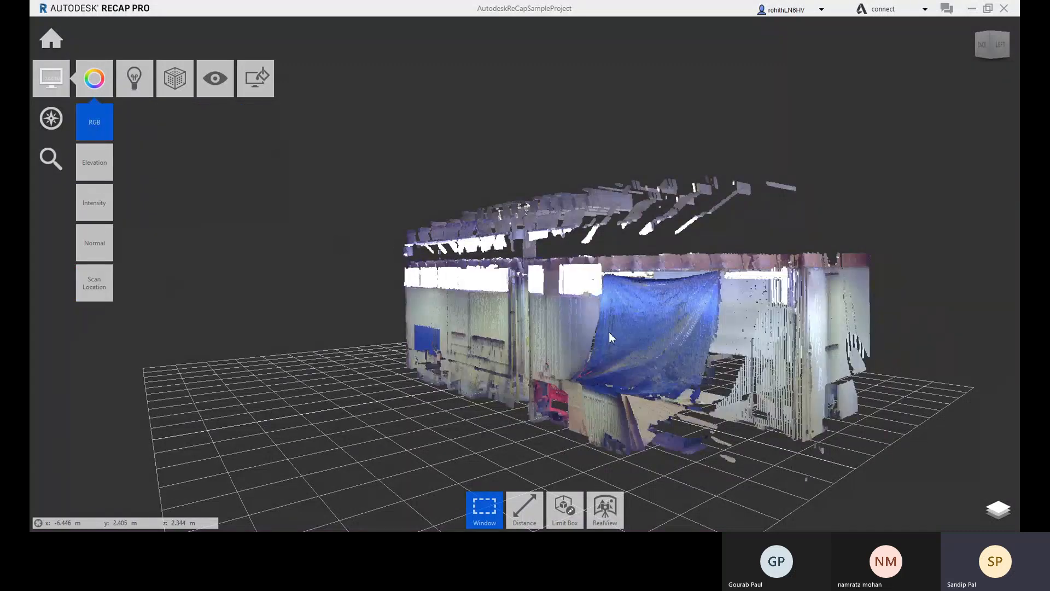
Set the lighting sides to Single with the building's front wall and doorway in view.
{"action": "left_click_drag", "start_coordinate": [609, 332], "coordinate": [33, 355]}
{"action": "left_click_drag", "start_coordinate": [361, 366], "coordinate": [478, 346]}
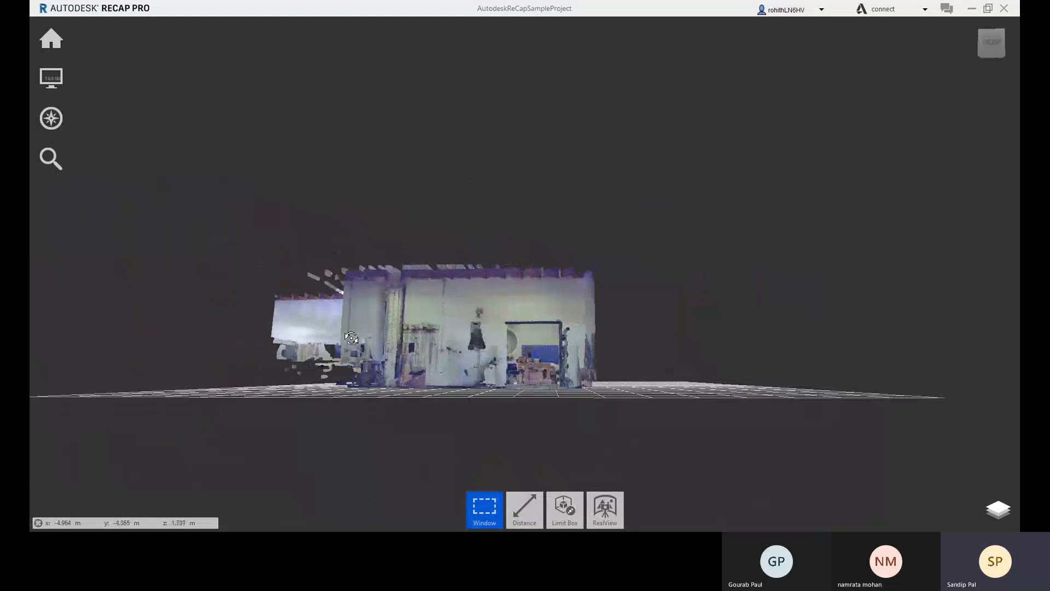
{"action": "scroll", "coordinate": [549, 382], "scroll_direction": "up", "scroll_amount": 6}
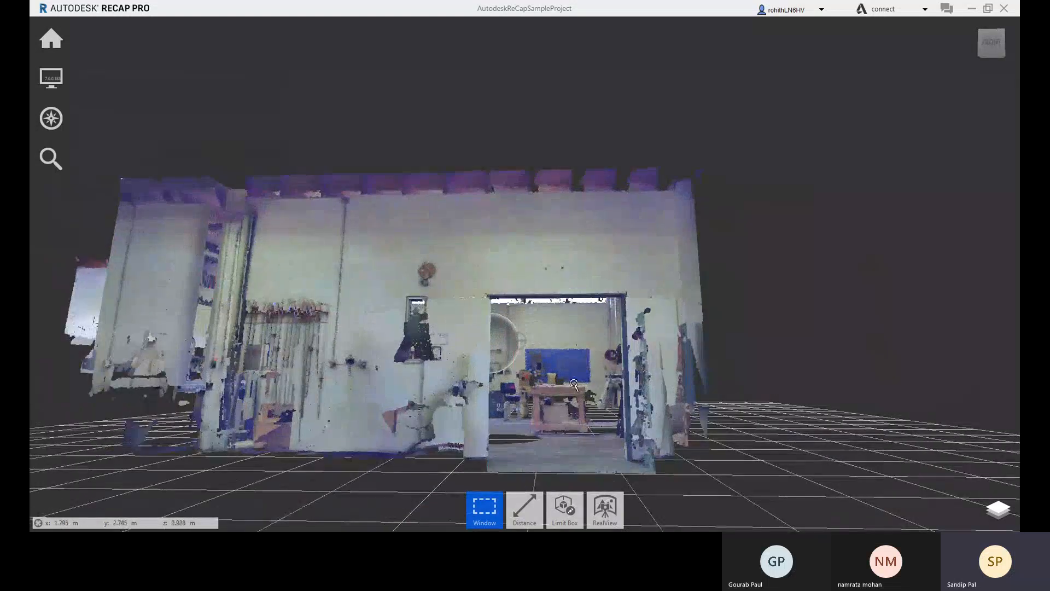
{"action": "left_click_drag", "start_coordinate": [549, 382], "coordinate": [660, 390]}
{"action": "mouse_move", "coordinate": [50, 80]}
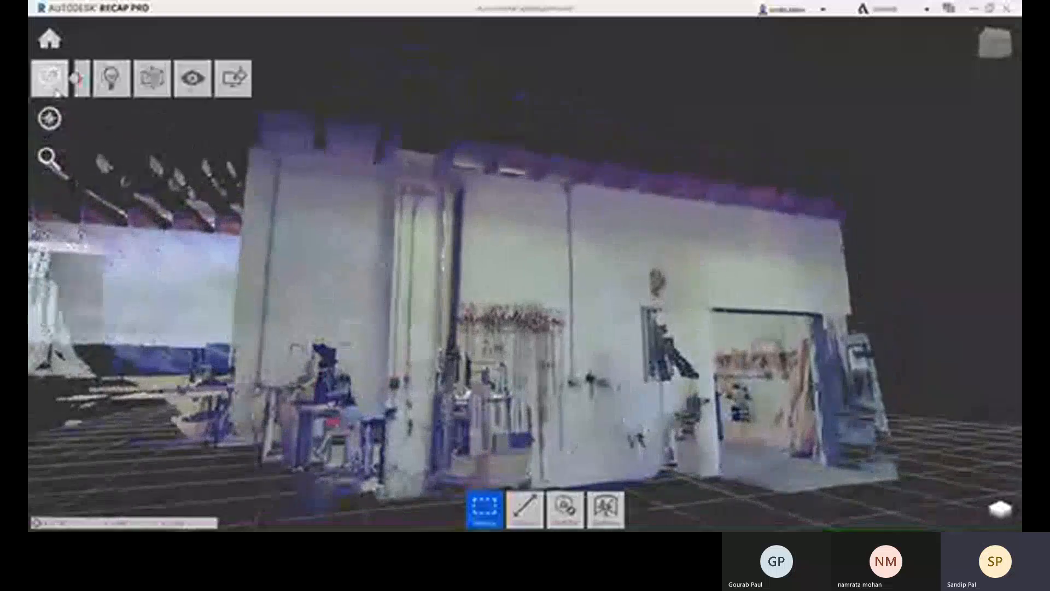
{"action": "mouse_move", "coordinate": [108, 93]}
{"action": "mouse_move", "coordinate": [134, 79]}
{"action": "mouse_move", "coordinate": [132, 124]}
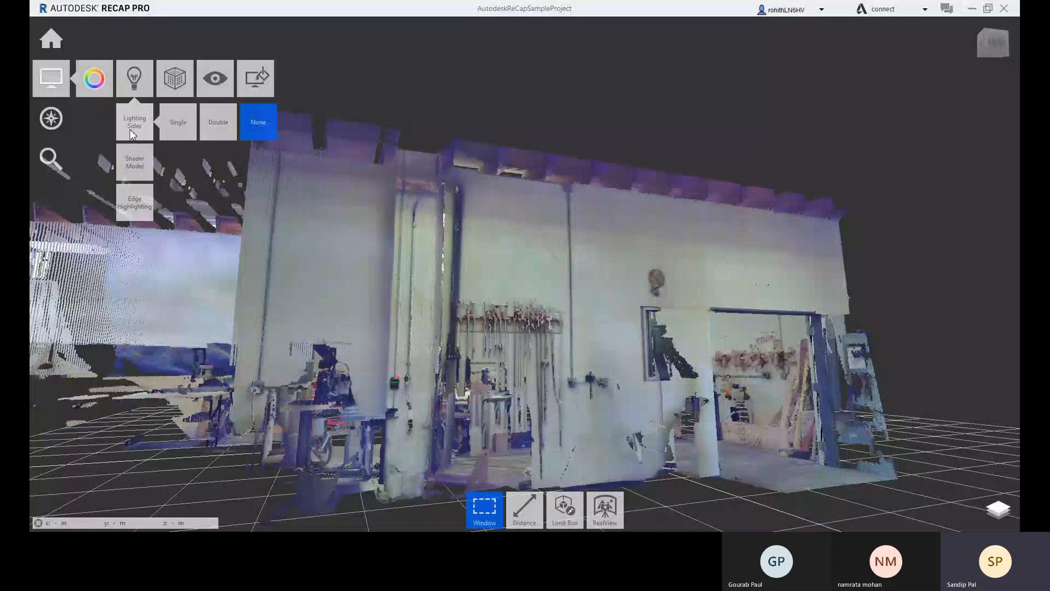
{"action": "left_click", "coordinate": [176, 123]}
Examine the single-sided lighting on the building's outer walls and roof from several sides.
{"action": "left_click_drag", "start_coordinate": [298, 424], "coordinate": [192, 230]}
{"action": "scroll", "coordinate": [872, 286], "scroll_direction": "down", "scroll_amount": 8}
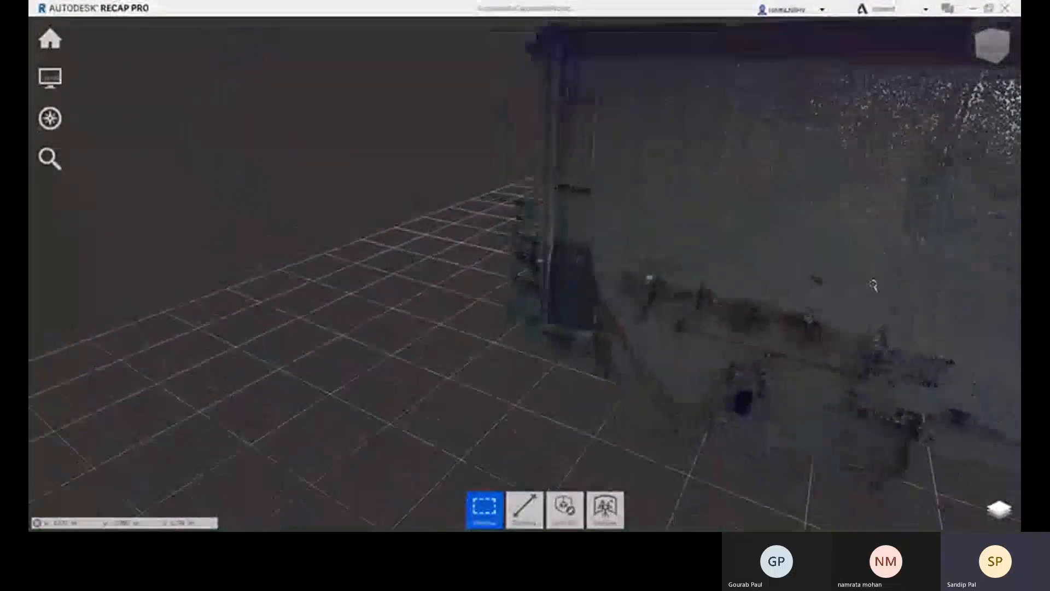
{"action": "scroll", "coordinate": [837, 277], "scroll_direction": "down", "scroll_amount": 6}
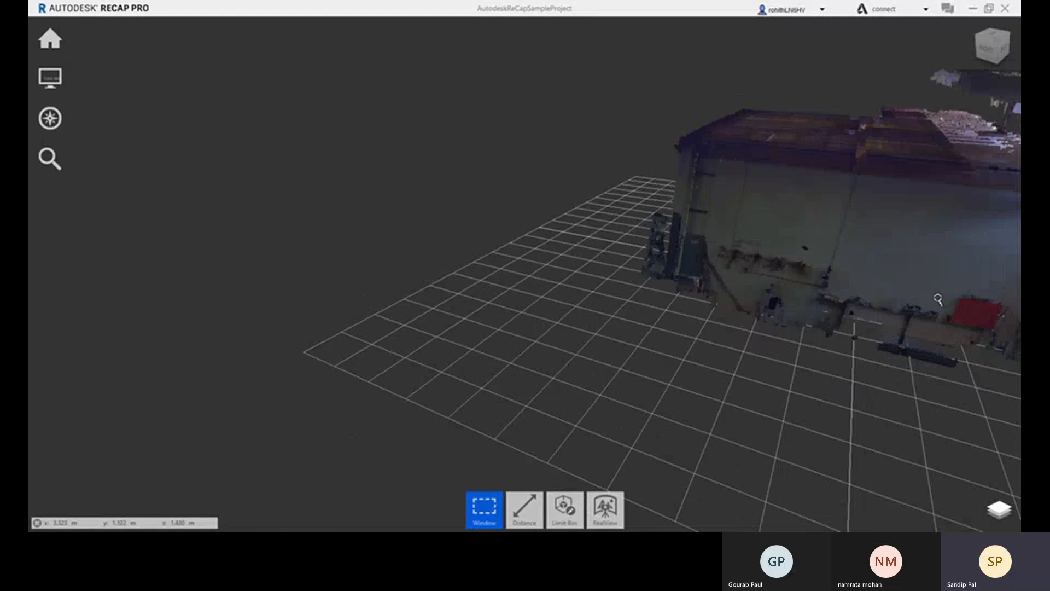
{"action": "left_click_drag", "start_coordinate": [925, 284], "coordinate": [499, 372]}
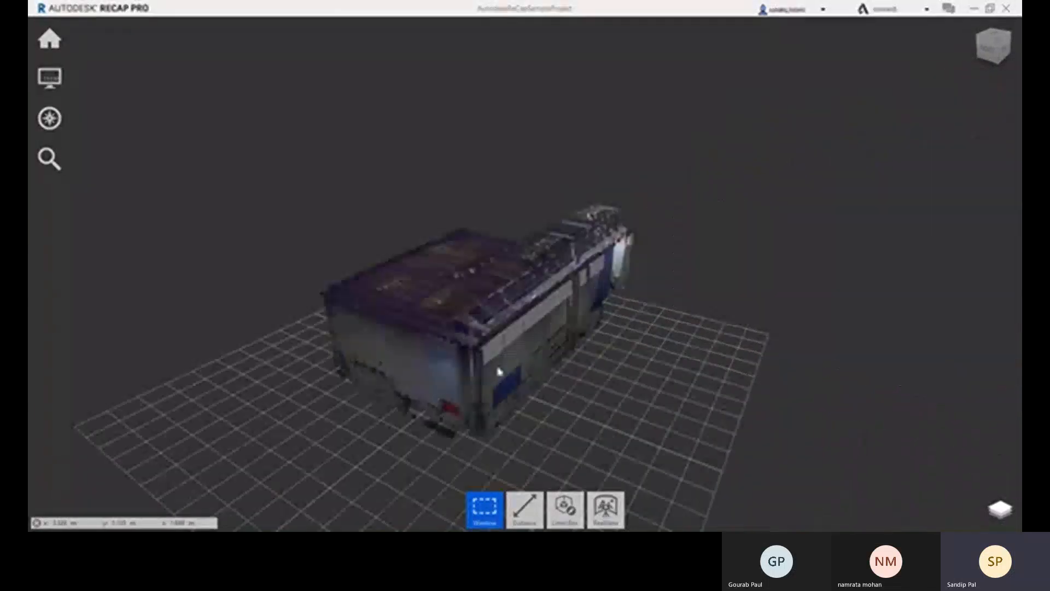
{"action": "left_click_drag", "start_coordinate": [620, 339], "coordinate": [745, 403]}
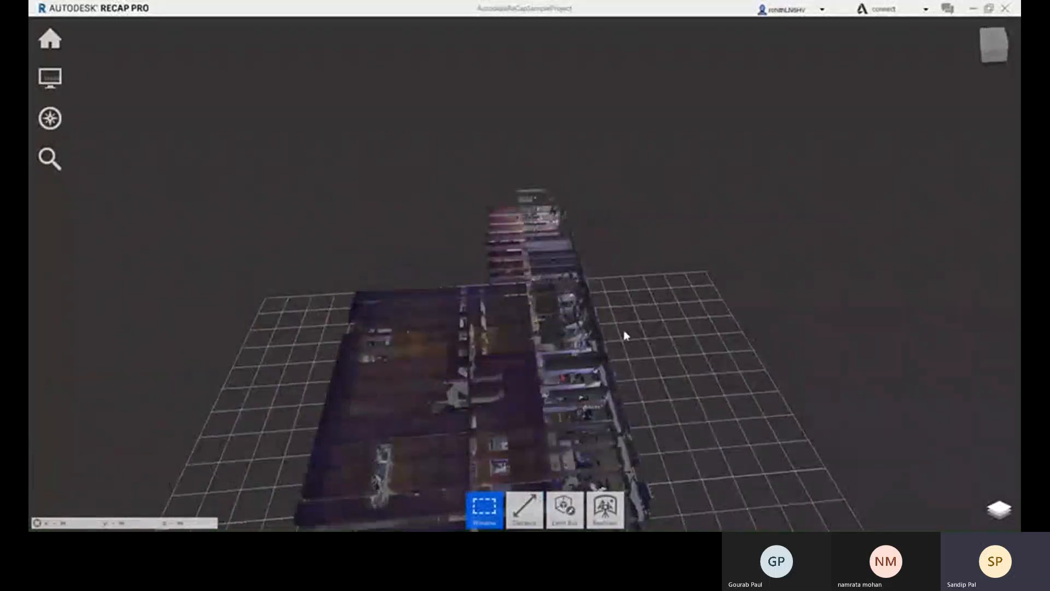
{"action": "left_click_drag", "start_coordinate": [626, 333], "coordinate": [241, 241]}
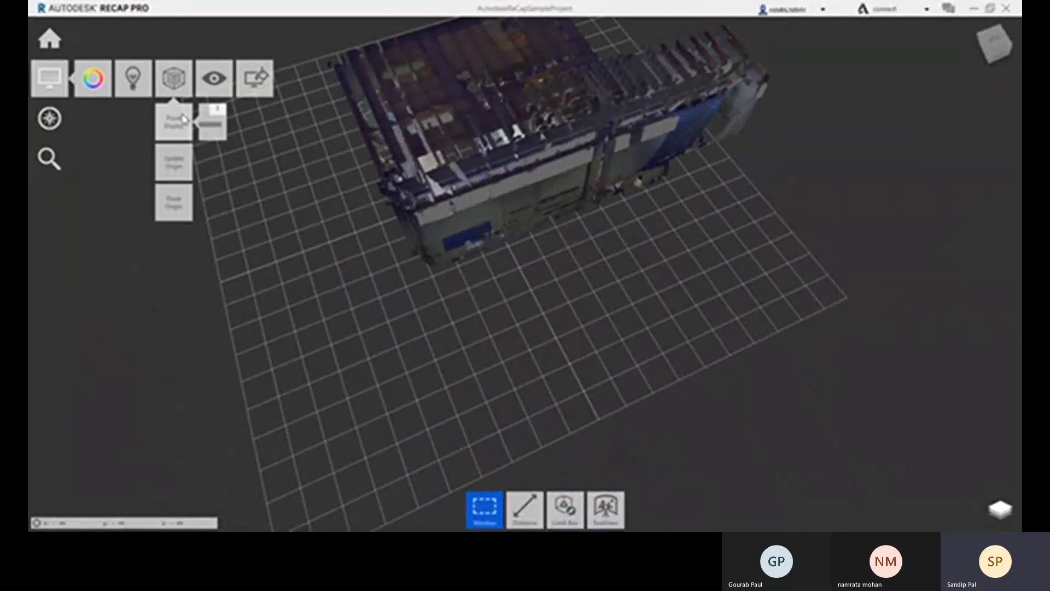
Set the lighting sides to Double and view the building's roof and outer walls from another side.
{"action": "mouse_move", "coordinate": [133, 80]}
{"action": "mouse_move", "coordinate": [134, 121]}
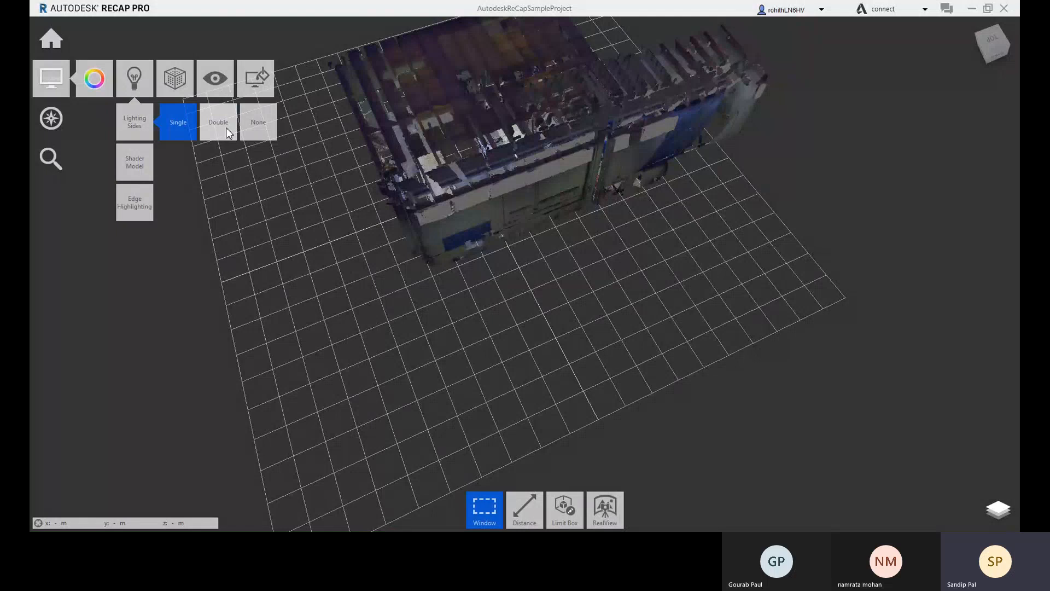
{"action": "left_click", "coordinate": [222, 127]}
{"action": "left_click_drag", "start_coordinate": [545, 117], "coordinate": [77, 190]}
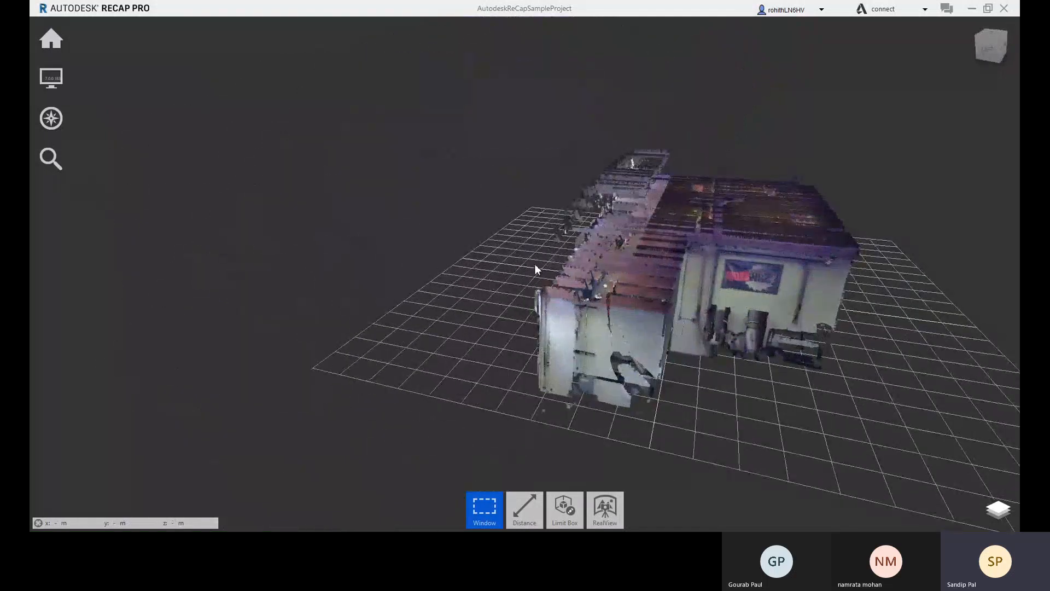
Set the lighting sides to None with the building's wall and blue tarp in view.
{"action": "left_click_drag", "start_coordinate": [535, 270], "coordinate": [482, 225]}
{"action": "right_click_drag", "start_coordinate": [482, 225], "coordinate": [793, 271]}
{"action": "mouse_move", "coordinate": [51, 77]}
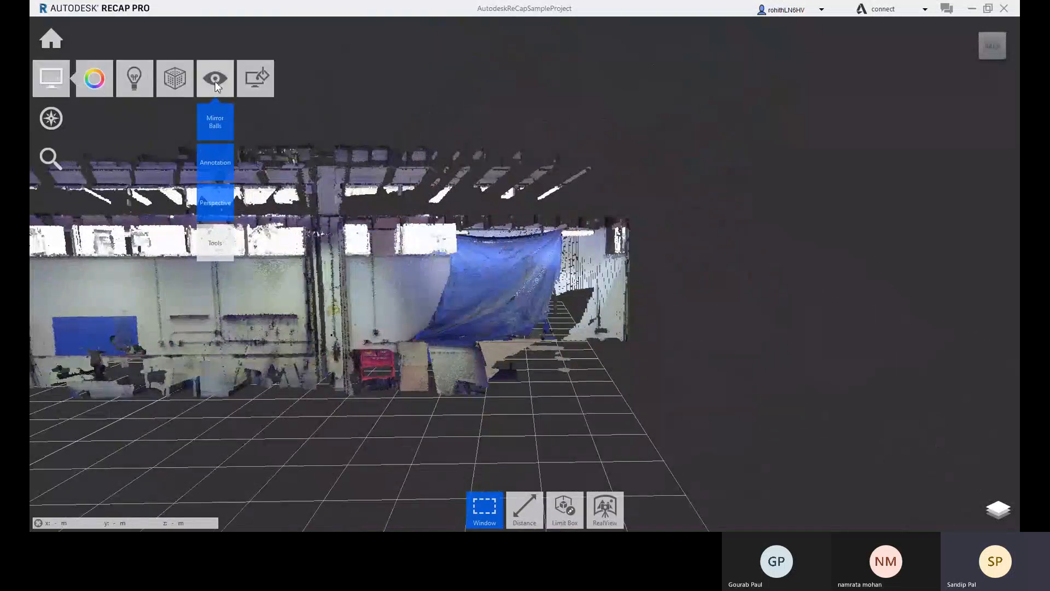
{"action": "mouse_move", "coordinate": [136, 82]}
{"action": "mouse_move", "coordinate": [138, 120]}
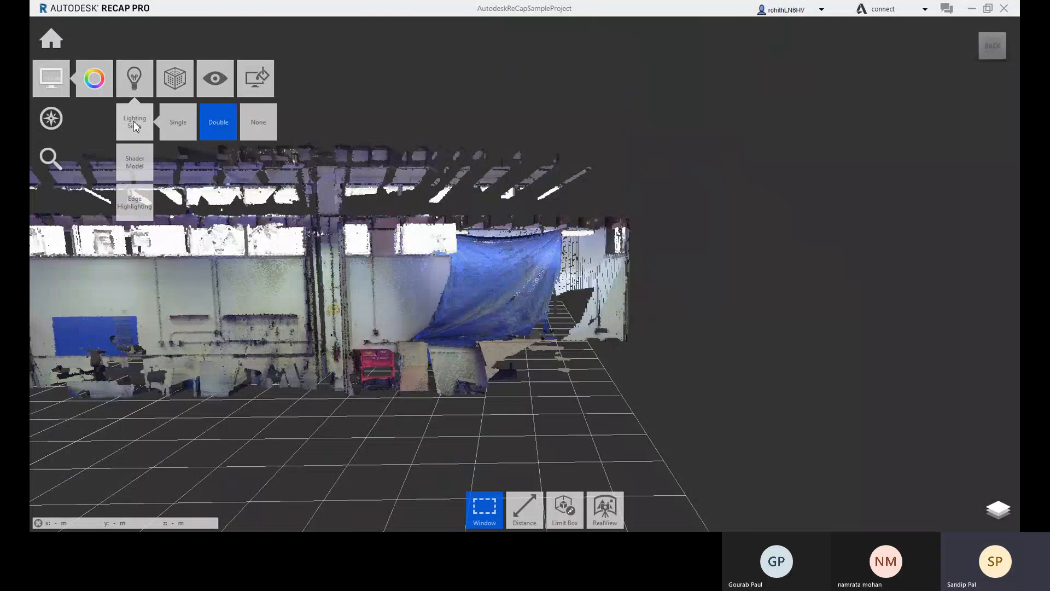
{"action": "left_click", "coordinate": [264, 125]}
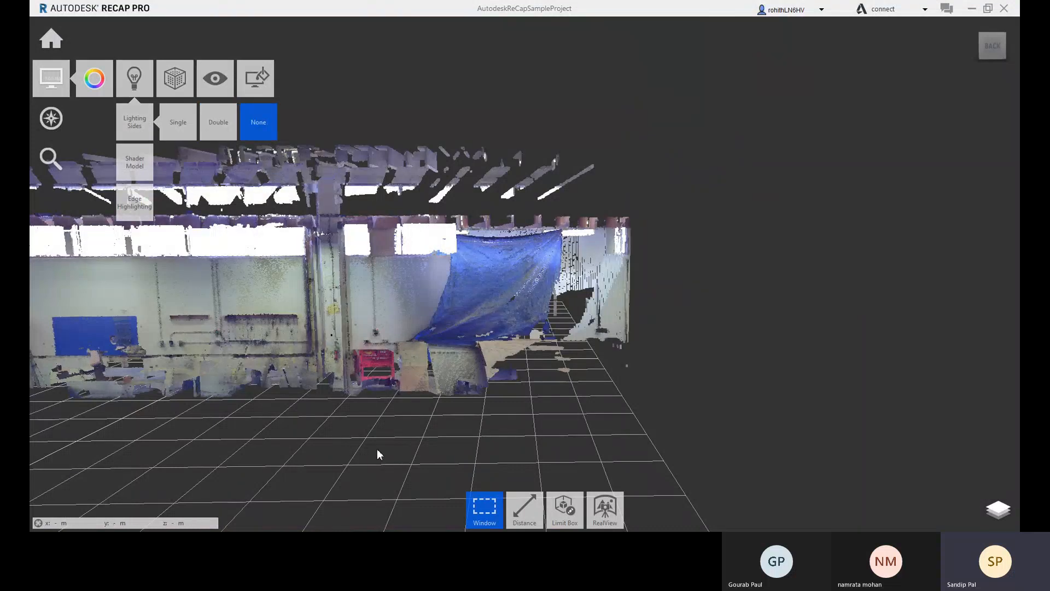
Examine the unlit point cloud on the building's walls and roof, and check the Shader Model options.
{"action": "middle_click_drag", "start_coordinate": [378, 450], "coordinate": [533, 407]}
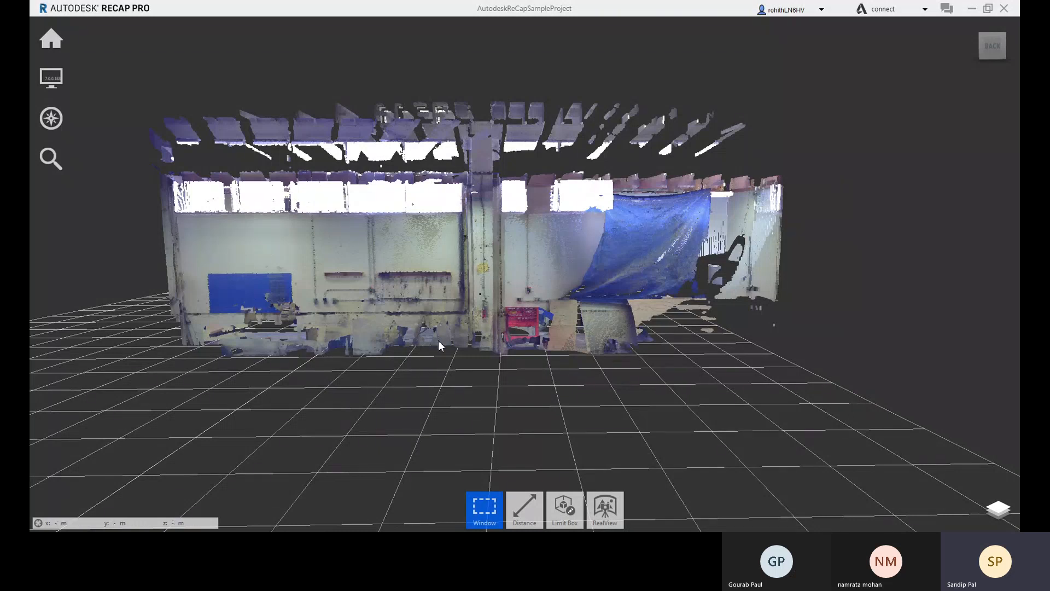
{"action": "left_click_drag", "start_coordinate": [387, 368], "coordinate": [426, 362]}
{"action": "middle_click_drag", "start_coordinate": [394, 297], "coordinate": [270, 339]}
{"action": "left_click_drag", "start_coordinate": [267, 329], "coordinate": [417, 292]}
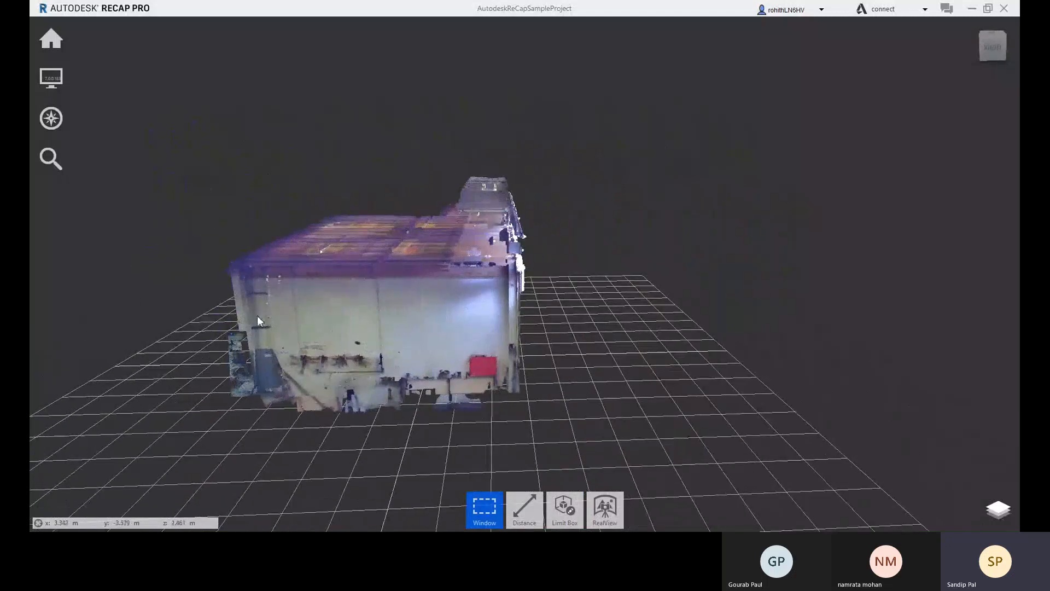
{"action": "middle_click_drag", "start_coordinate": [330, 302], "coordinate": [340, 304]}
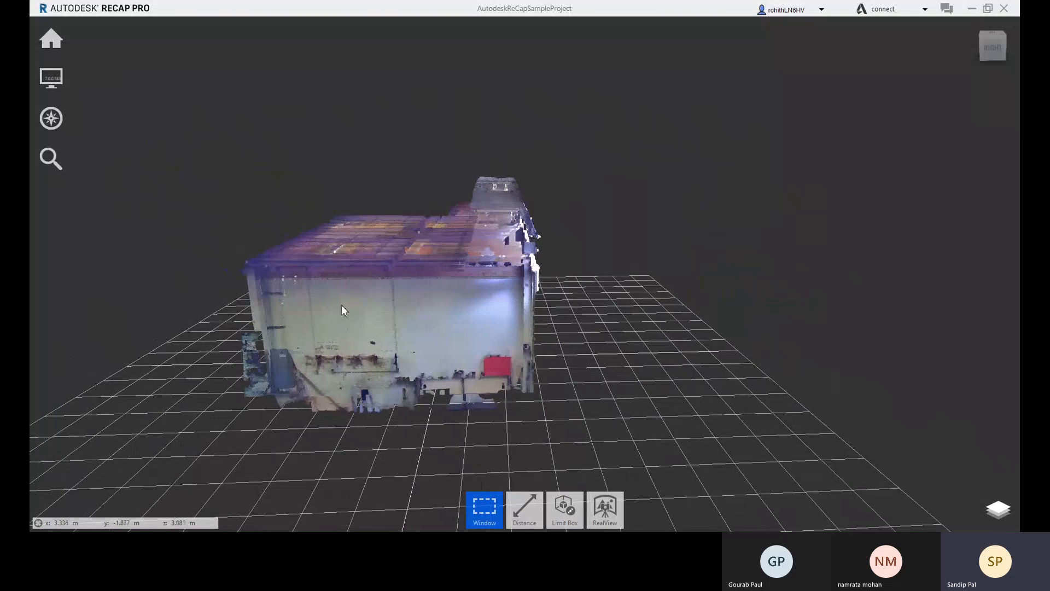
{"action": "left_click", "coordinate": [51, 78]}
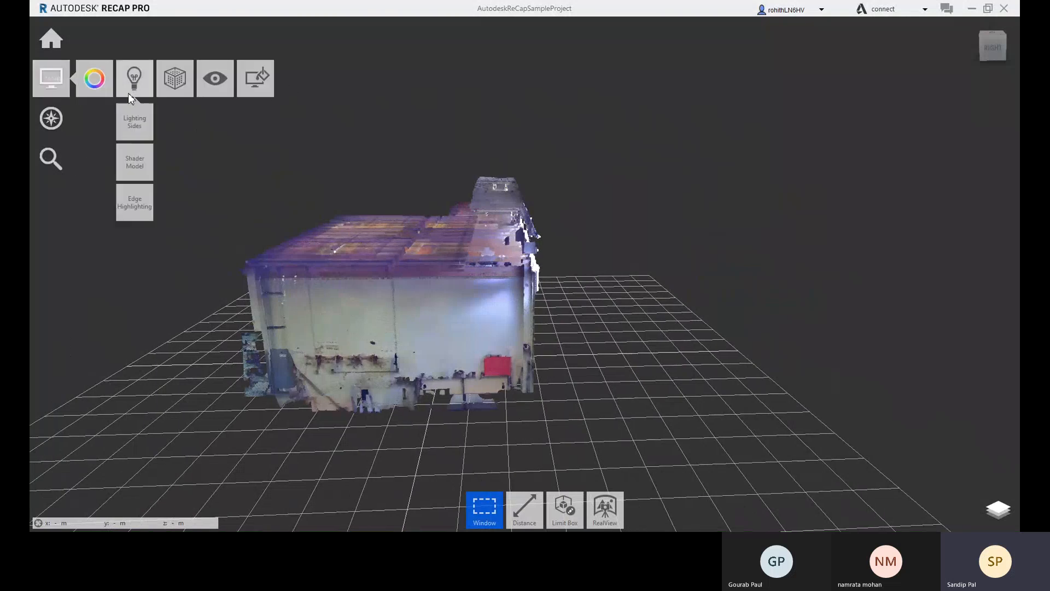
{"action": "mouse_move", "coordinate": [133, 140]}
{"action": "mouse_move", "coordinate": [133, 172]}
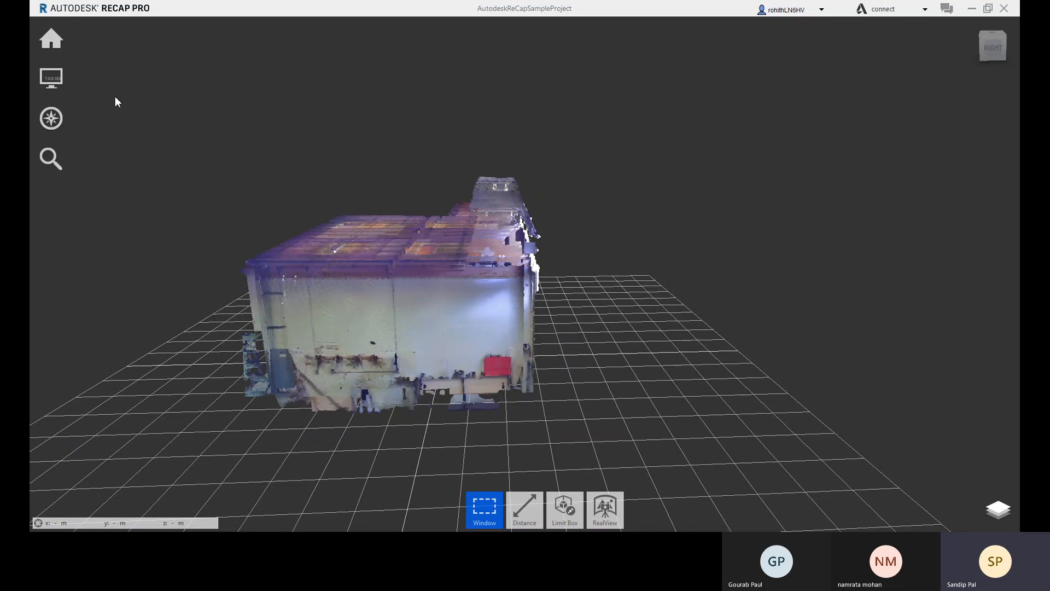
Set the shader model to Phong and view the building's roof and outer walls from another side.
{"action": "left_click", "coordinate": [51, 77]}
{"action": "mouse_move", "coordinate": [129, 76]}
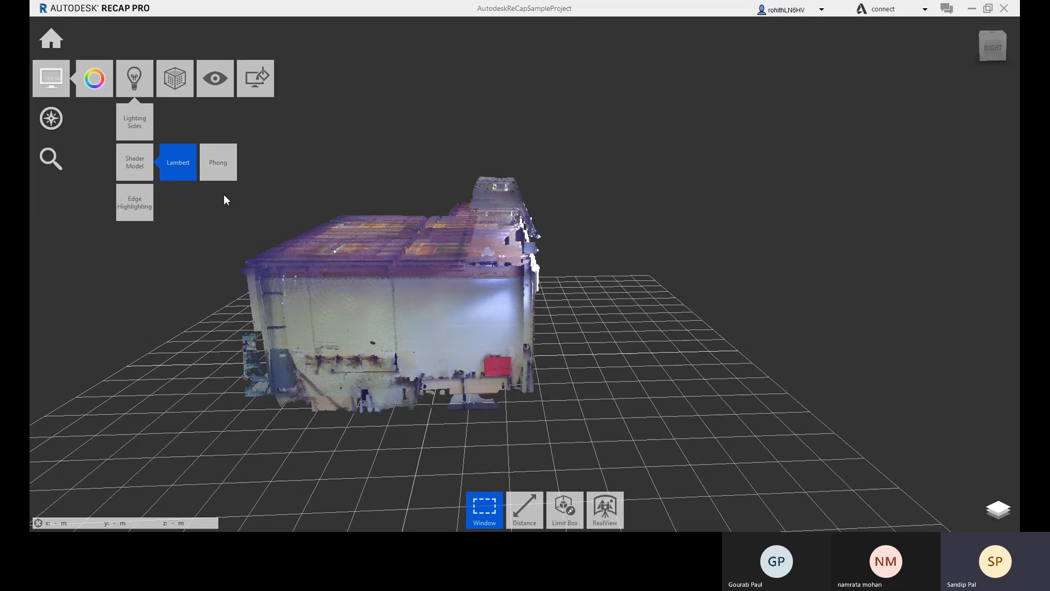
{"action": "left_click", "coordinate": [219, 164]}
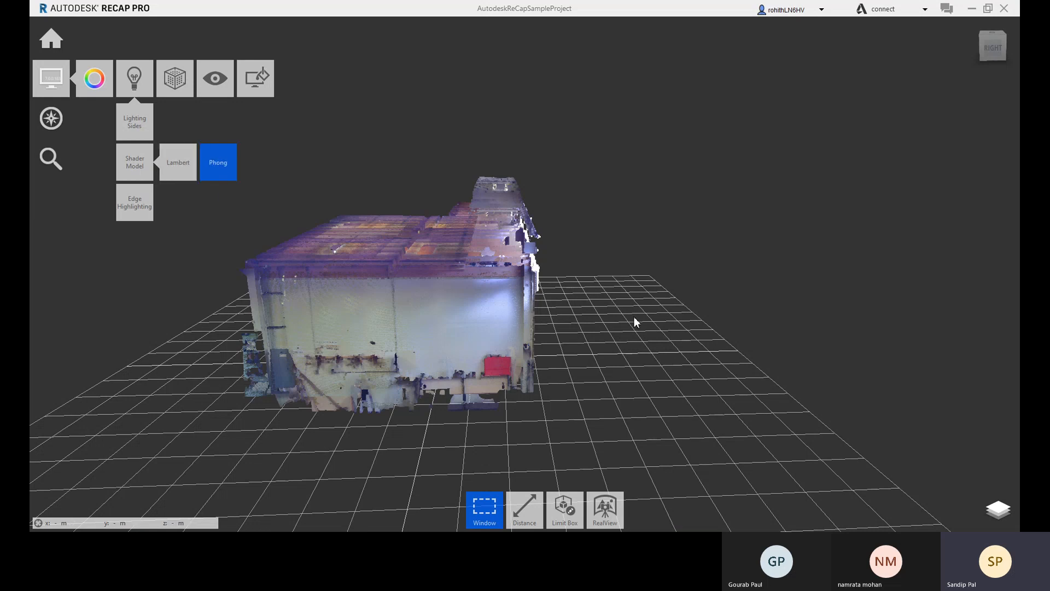
{"action": "left_click", "coordinate": [541, 327]}
{"action": "left_click_drag", "start_coordinate": [572, 323], "coordinate": [509, 263]}
{"action": "scroll", "coordinate": [656, 255], "scroll_direction": "up", "scroll_amount": 5}
Switch the shader model back to Lambert.
{"action": "mouse_move", "coordinate": [35, 102]}
{"action": "mouse_move", "coordinate": [51, 77]}
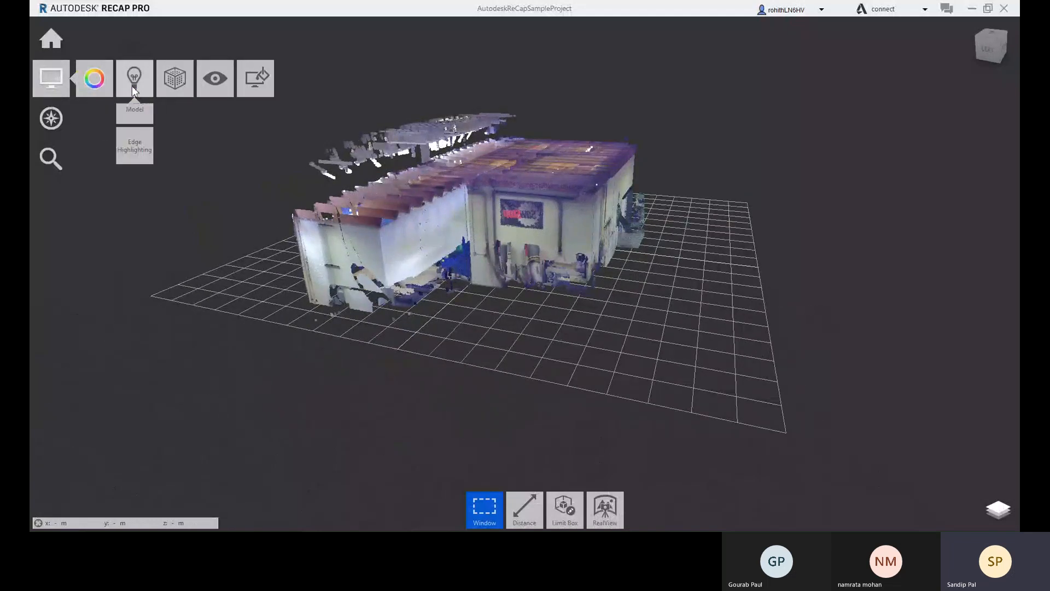
{"action": "left_click", "coordinate": [184, 159]}
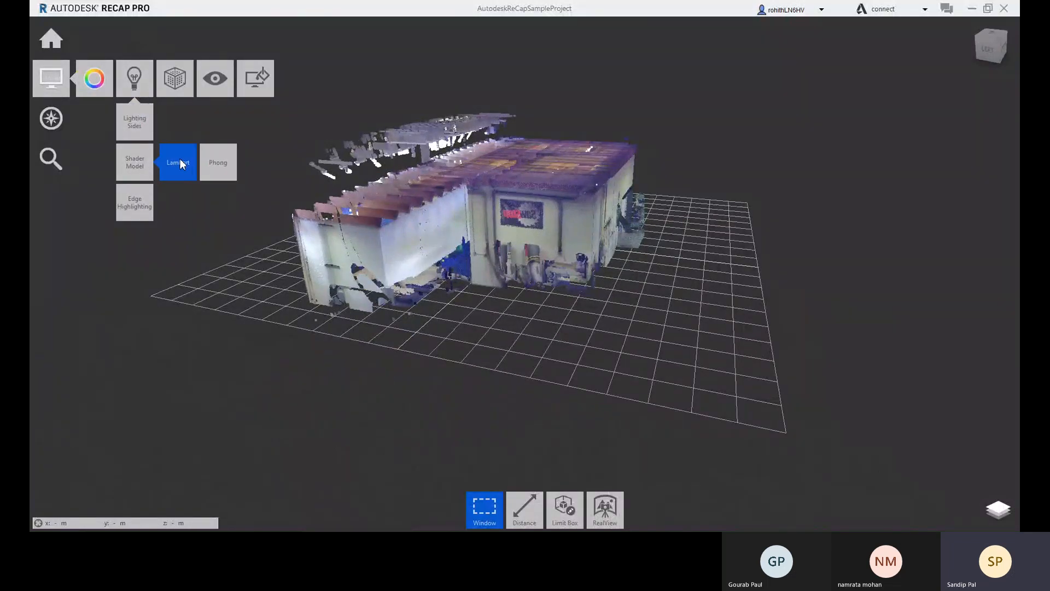
Set the point cloud's edge highlighting to Default.
{"action": "mouse_move", "coordinate": [134, 203]}
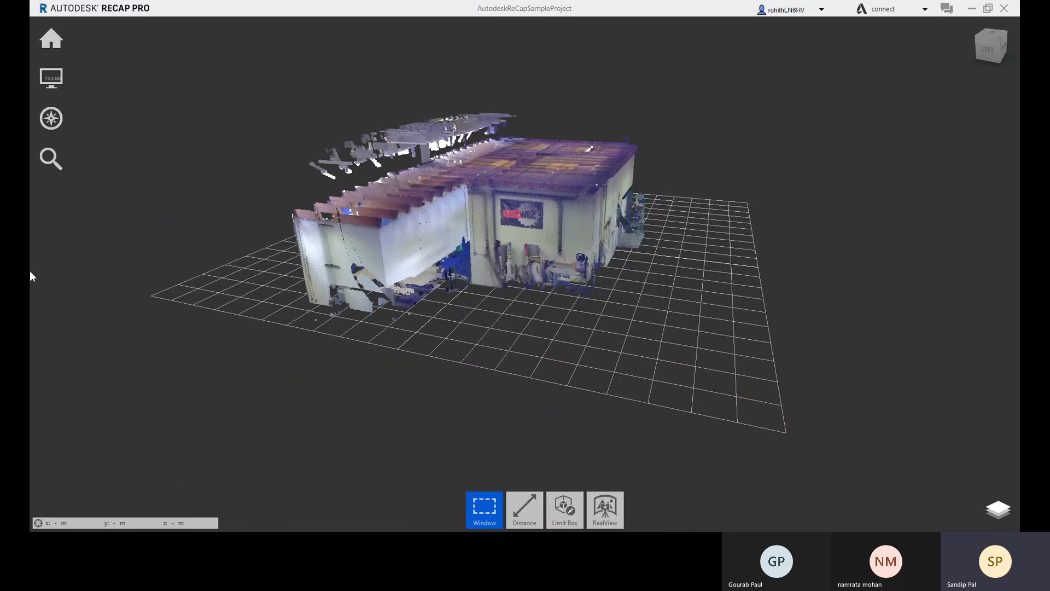
{"action": "mouse_move", "coordinate": [51, 77]}
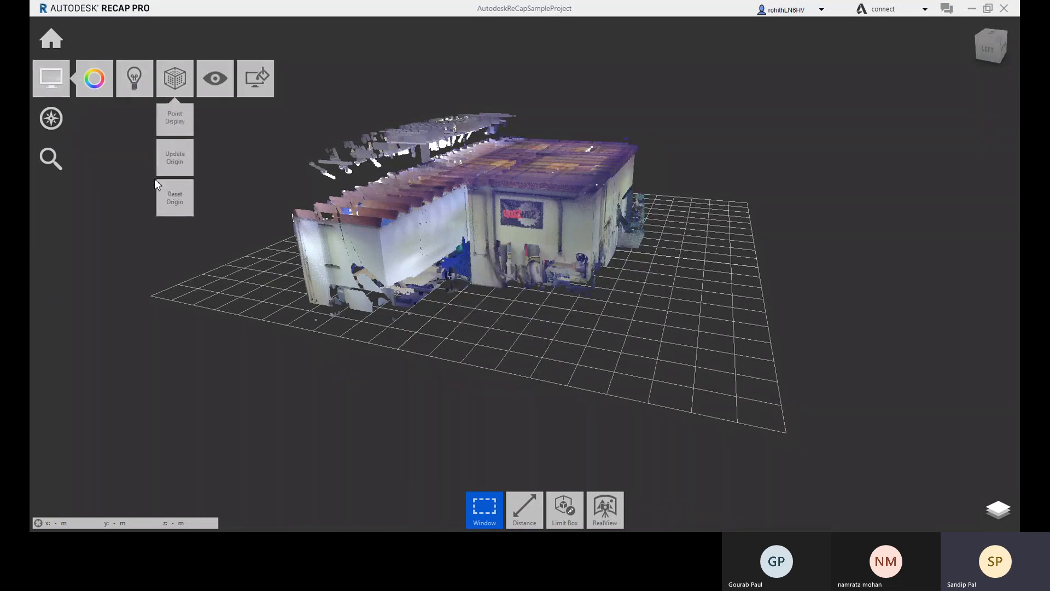
{"action": "mouse_move", "coordinate": [146, 86]}
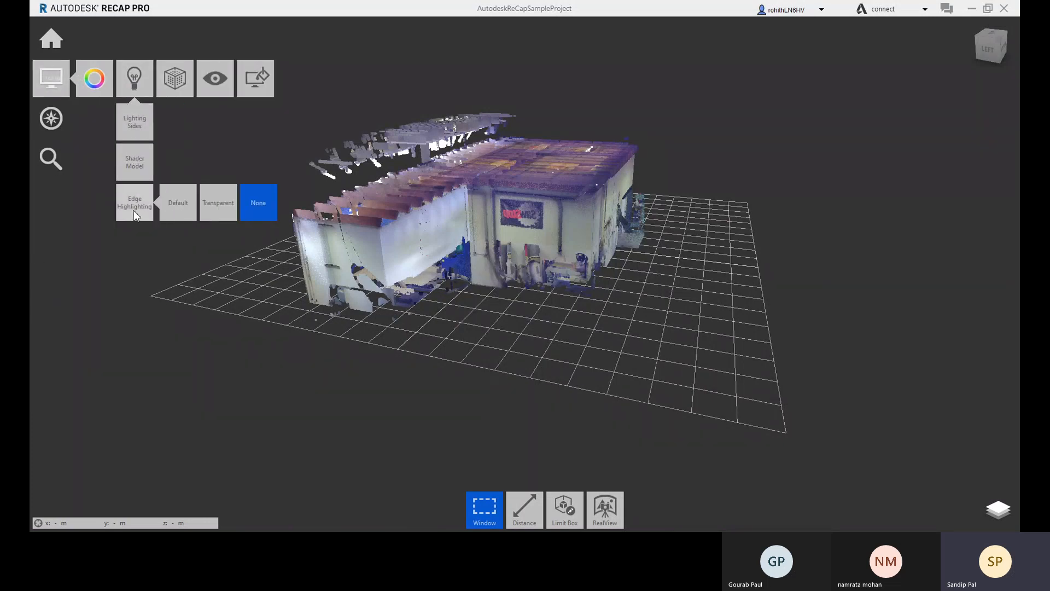
{"action": "left_click", "coordinate": [174, 208]}
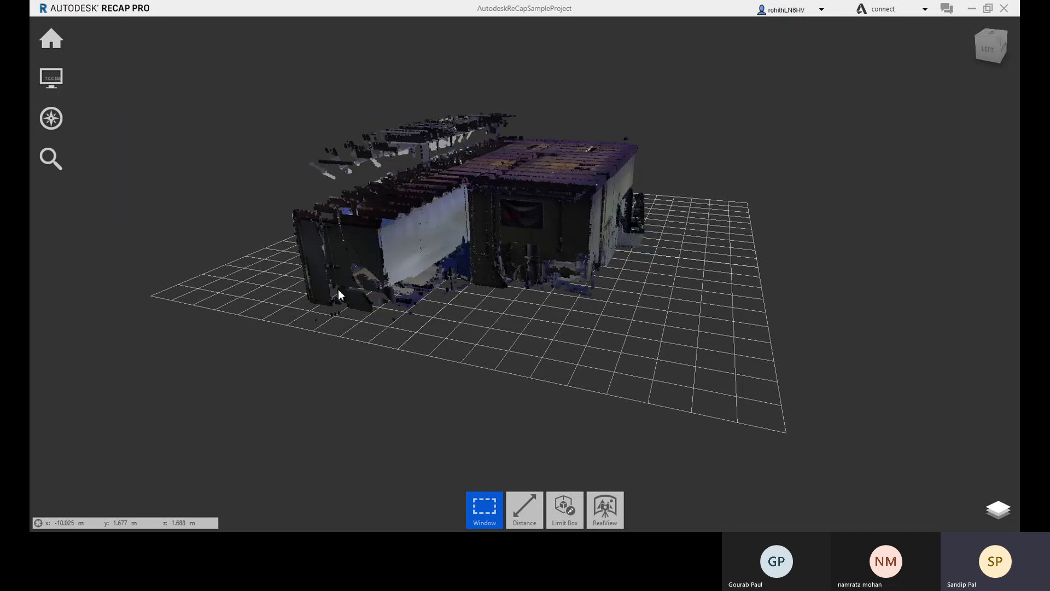
Examine the default edge highlighting on the building's roof beams, walls and blue tarp from several sides.
{"action": "right_click_drag", "start_coordinate": [543, 285], "coordinate": [312, 321]}
{"action": "middle_click_drag", "start_coordinate": [618, 296], "coordinate": [446, 275]}
{"action": "right_click_drag", "start_coordinate": [511, 274], "coordinate": [512, 352]}
{"action": "middle_click_drag", "start_coordinate": [515, 267], "coordinate": [612, 292]}
{"action": "left_click_drag", "start_coordinate": [478, 250], "coordinate": [543, 274]}
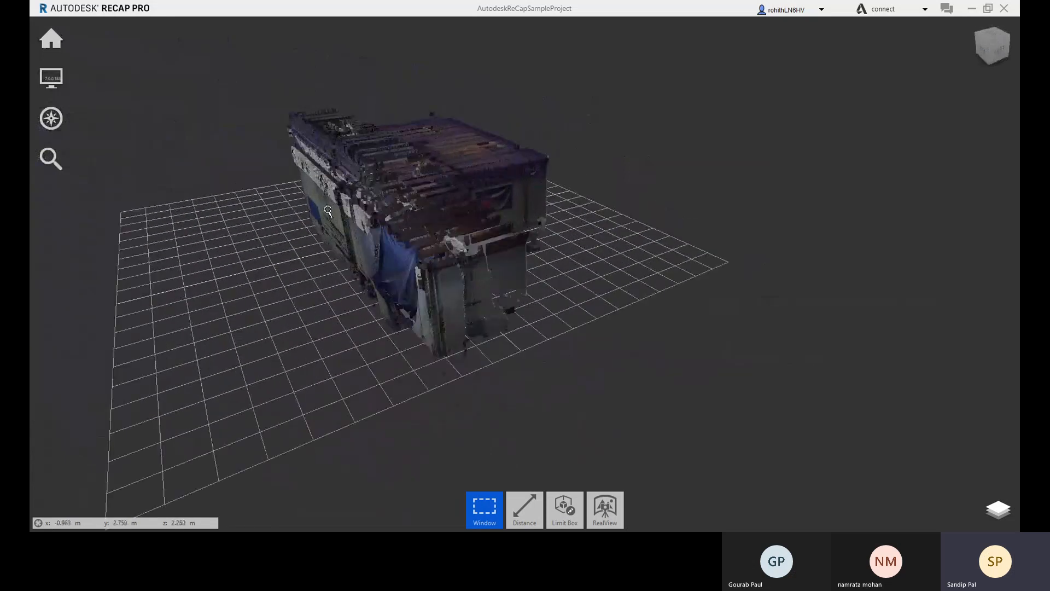
{"action": "scroll", "coordinate": [344, 196], "scroll_direction": "up", "scroll_amount": 5}
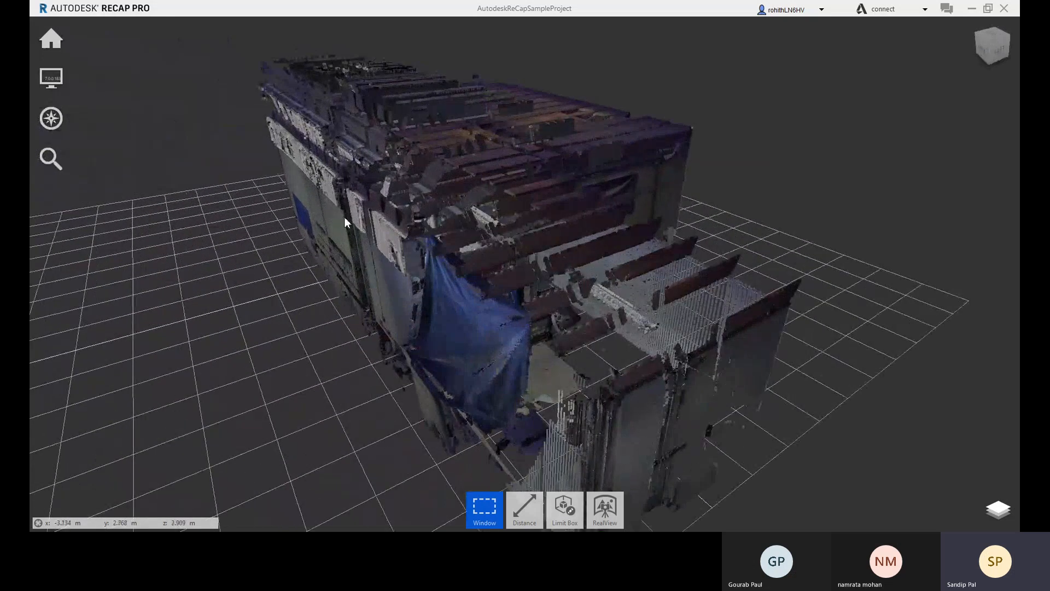
{"action": "scroll", "coordinate": [344, 217], "scroll_direction": "up", "scroll_amount": 1}
{"action": "scroll", "coordinate": [449, 119], "scroll_direction": "down", "scroll_amount": 1}
Set the edge highlighting to Transparent and view the building from the doorway side.
{"action": "mouse_move", "coordinate": [66, 141]}
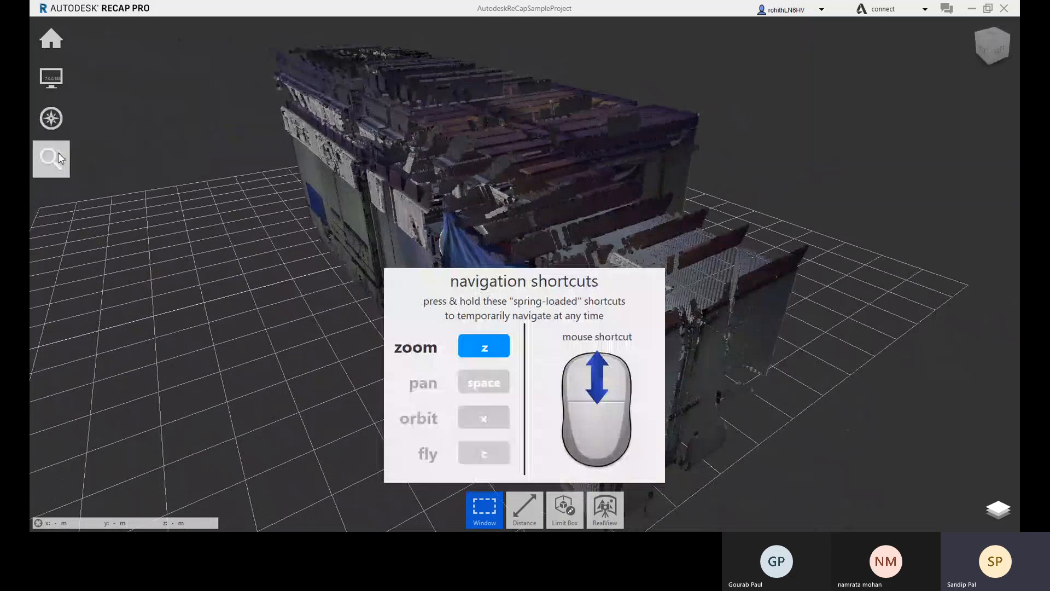
{"action": "mouse_move", "coordinate": [58, 85]}
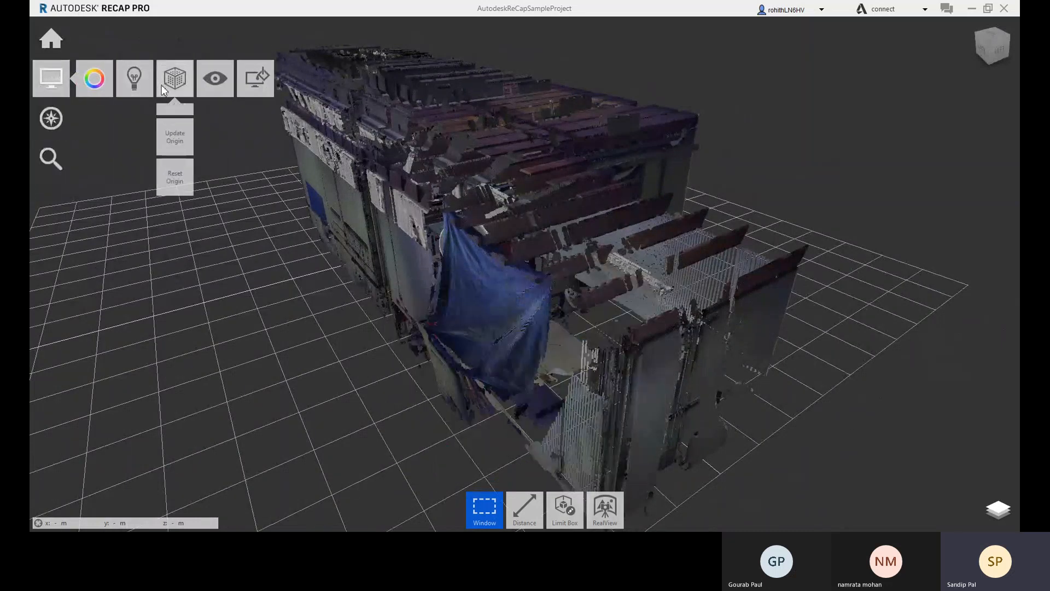
{"action": "mouse_move", "coordinate": [144, 84]}
{"action": "mouse_move", "coordinate": [139, 216]}
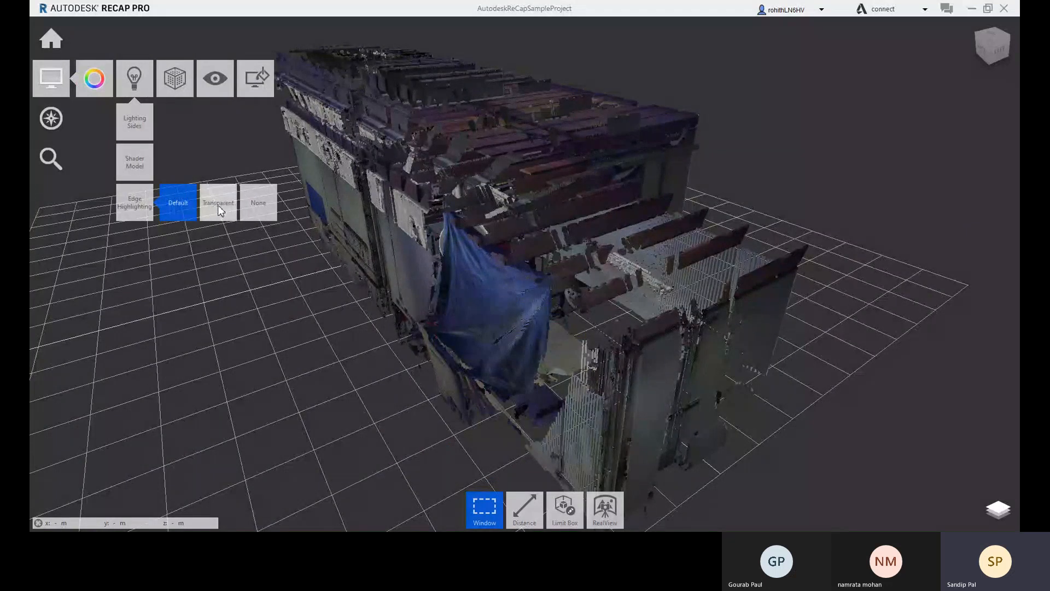
{"action": "left_click", "coordinate": [219, 211]}
{"action": "left_click_drag", "start_coordinate": [471, 245], "coordinate": [650, 331]}
Set the edge highlighting to None and bring the whole doorway side of the building into view.
{"action": "mouse_move", "coordinate": [42, 132]}
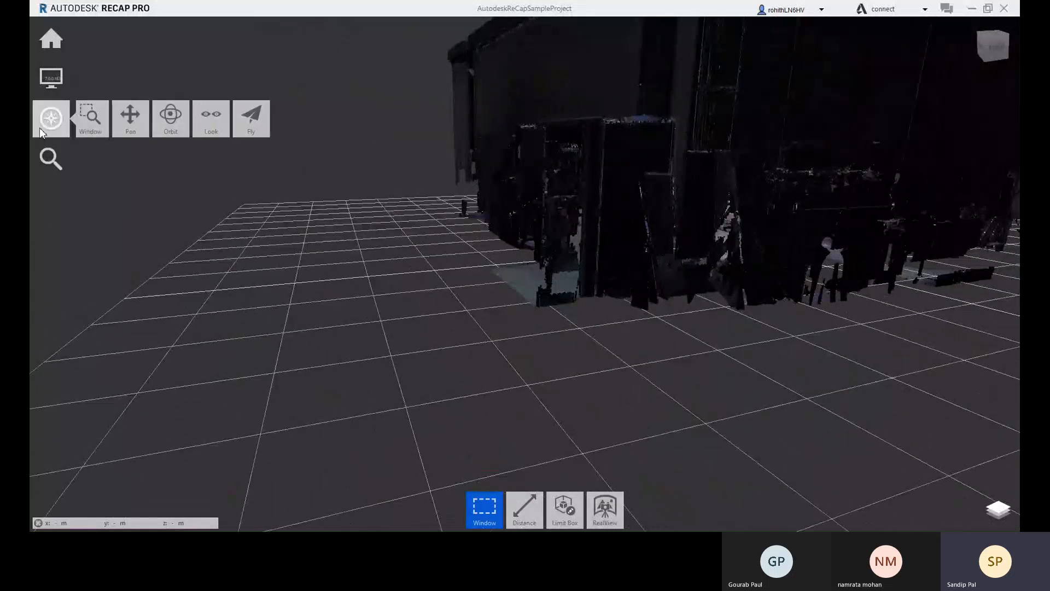
{"action": "mouse_move", "coordinate": [49, 78]}
{"action": "mouse_move", "coordinate": [144, 82]}
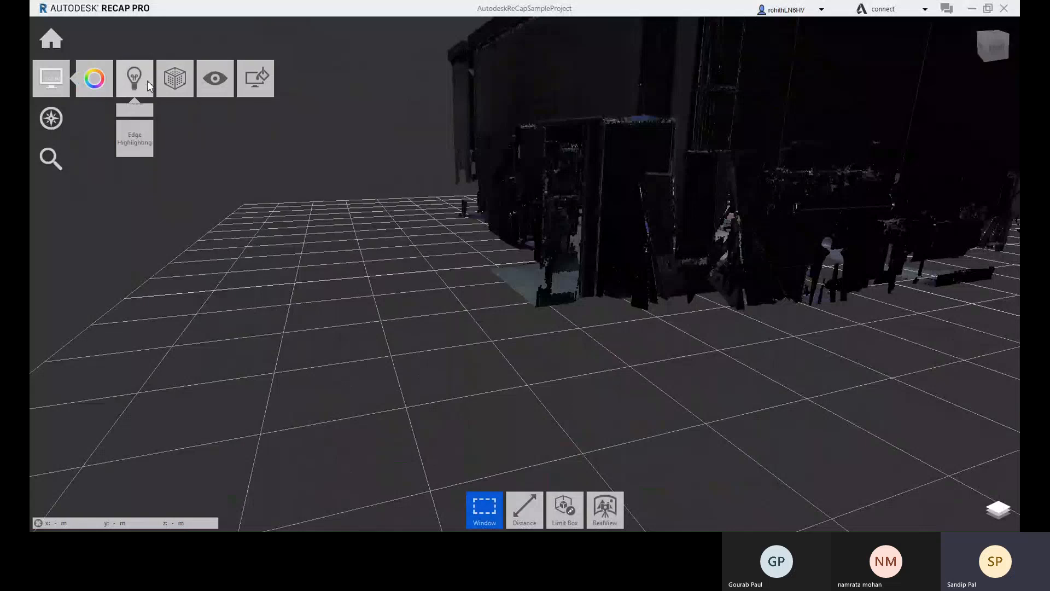
{"action": "mouse_move", "coordinate": [139, 216]}
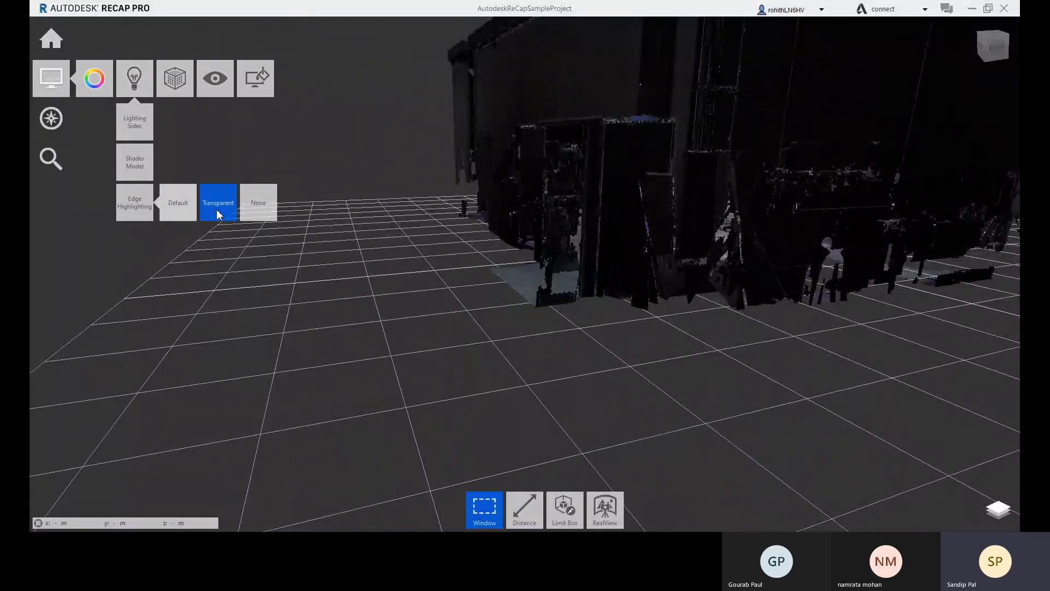
{"action": "left_click", "coordinate": [259, 207]}
{"action": "scroll", "coordinate": [498, 210], "scroll_direction": "down", "scroll_amount": 4}
{"action": "middle_click_drag", "start_coordinate": [346, 246], "coordinate": [366, 247]}
Set the lighting sides back to None so the point cloud is displayed without shading.
{"action": "mouse_move", "coordinate": [137, 78]}
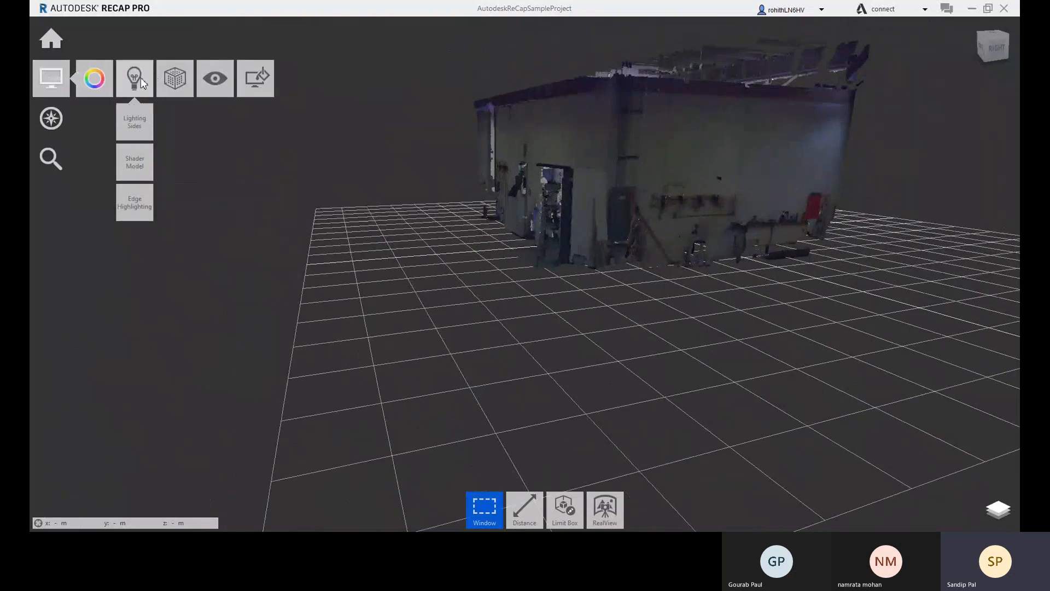
{"action": "mouse_move", "coordinate": [136, 126]}
{"action": "left_click", "coordinate": [259, 125]}
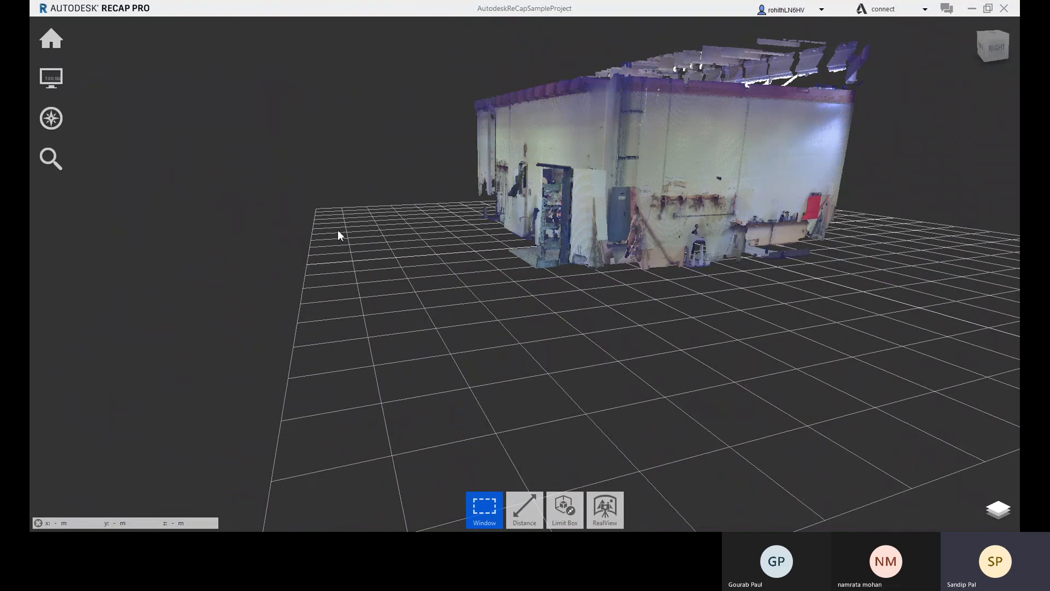
{"action": "middle_click_drag", "start_coordinate": [278, 240], "coordinate": [318, 262]}
Check the visibility toggles and the Solid and Gradient background options.
{"action": "mouse_move", "coordinate": [47, 83]}
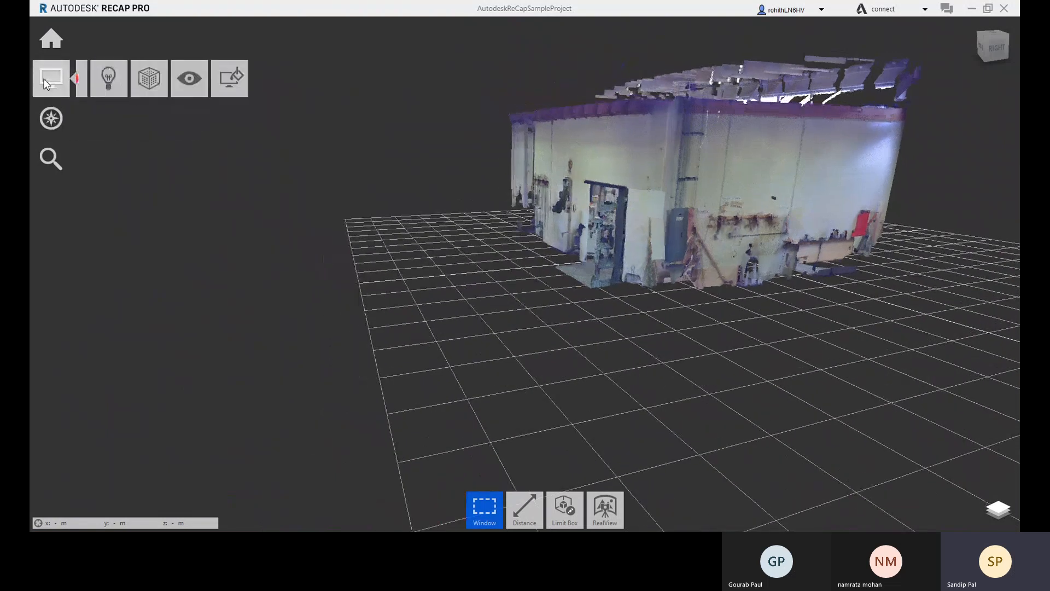
{"action": "mouse_move", "coordinate": [214, 80]}
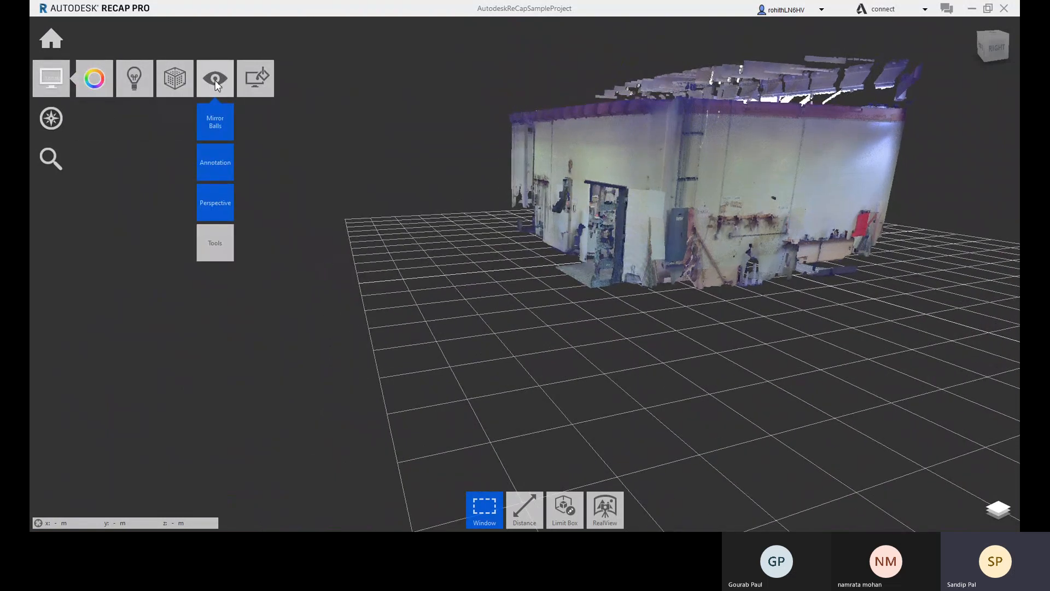
{"action": "mouse_move", "coordinate": [174, 87]}
{"action": "mouse_move", "coordinate": [255, 82]}
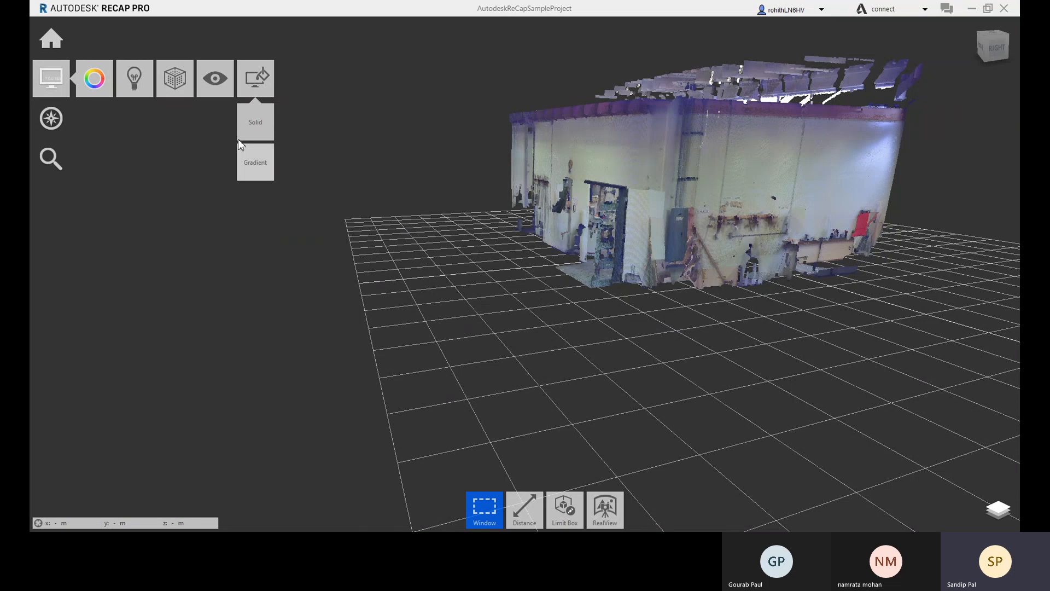
{"action": "mouse_move", "coordinate": [214, 140]}
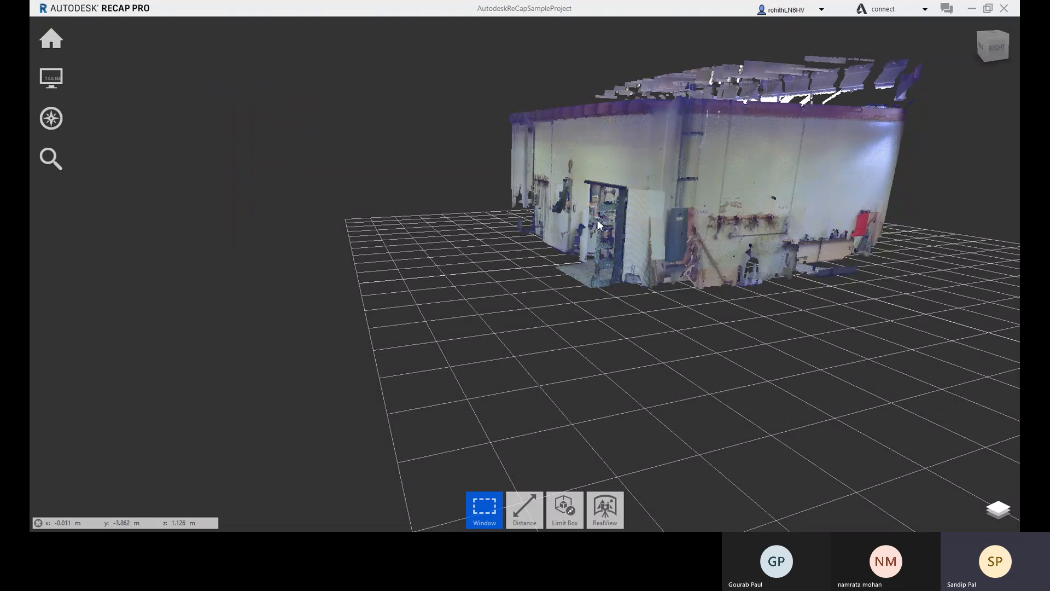
Go inside the workshop through the doorway and reduce the mirror balls' size to 28.
{"action": "left_click_drag", "start_coordinate": [604, 225], "coordinate": [742, 225]}
{"action": "scroll", "coordinate": [581, 209], "scroll_direction": "up", "scroll_amount": 10}
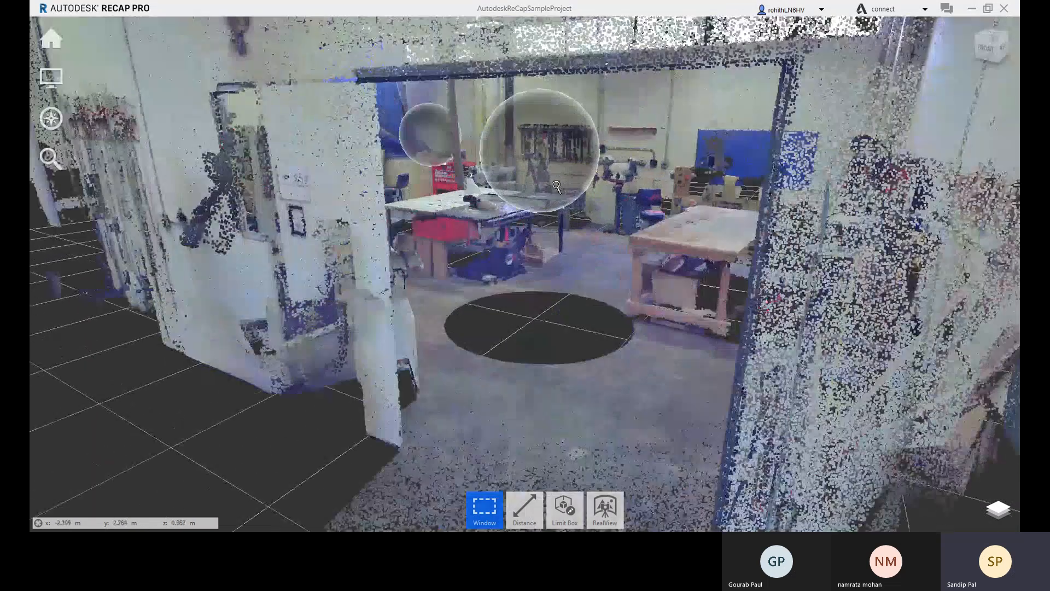
{"action": "mouse_move", "coordinate": [482, 117]}
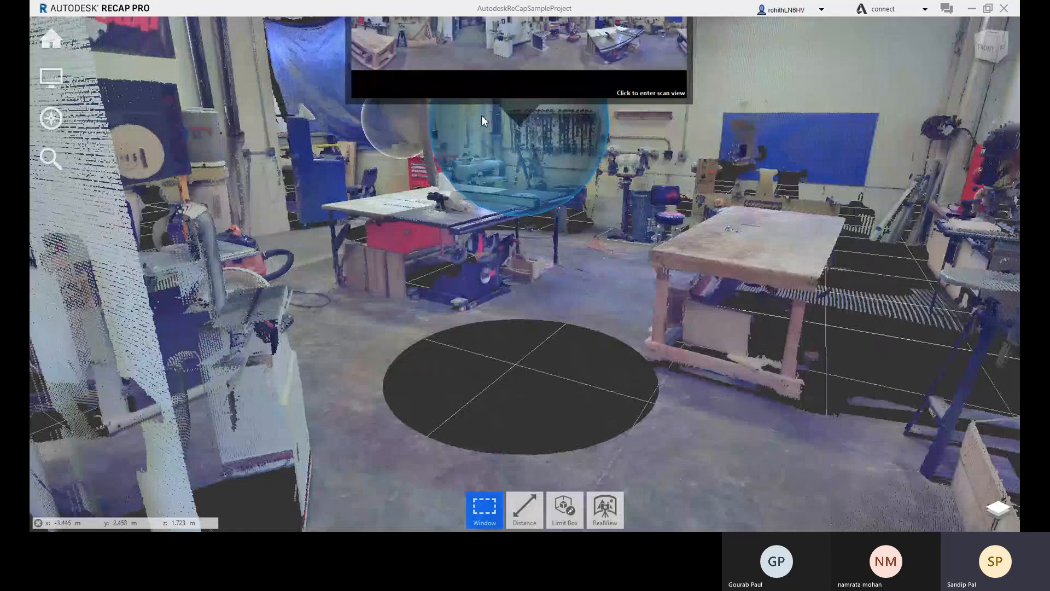
{"action": "mouse_move", "coordinate": [219, 122]}
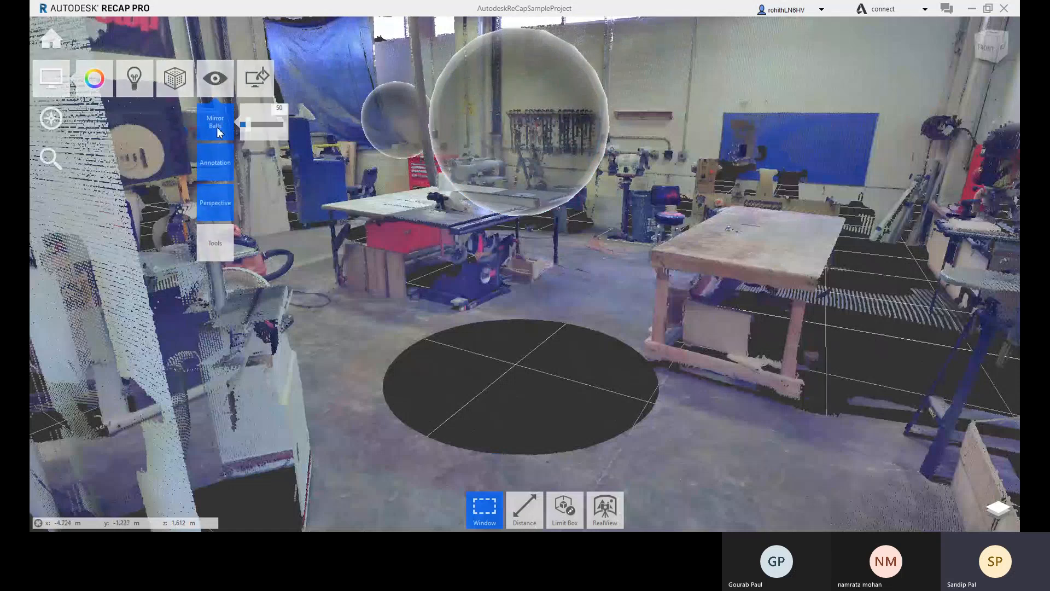
{"action": "left_click_drag", "start_coordinate": [274, 129], "coordinate": [256, 131]}
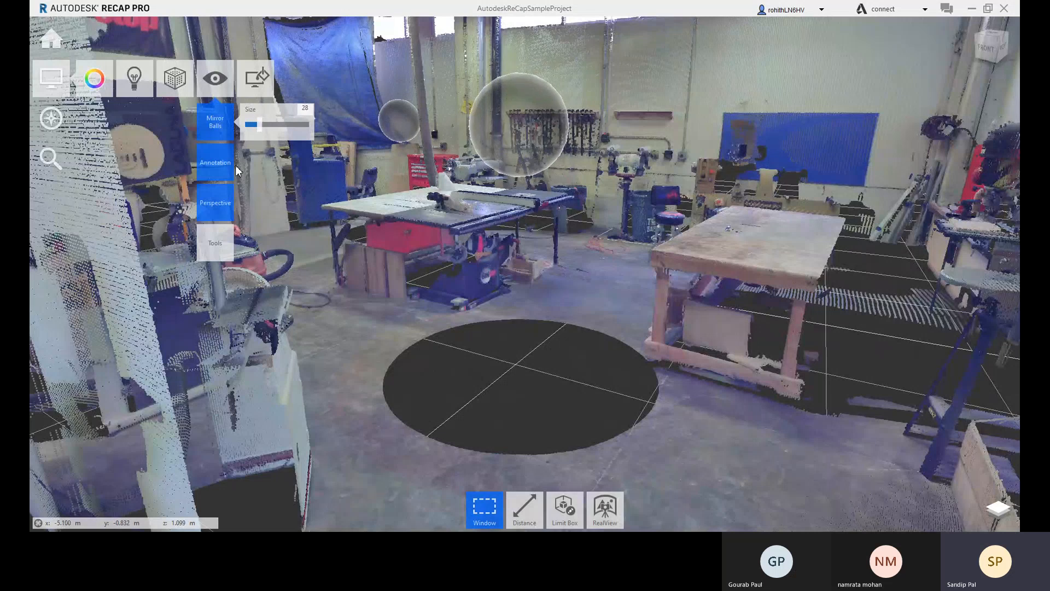
{"action": "mouse_move", "coordinate": [216, 180]}
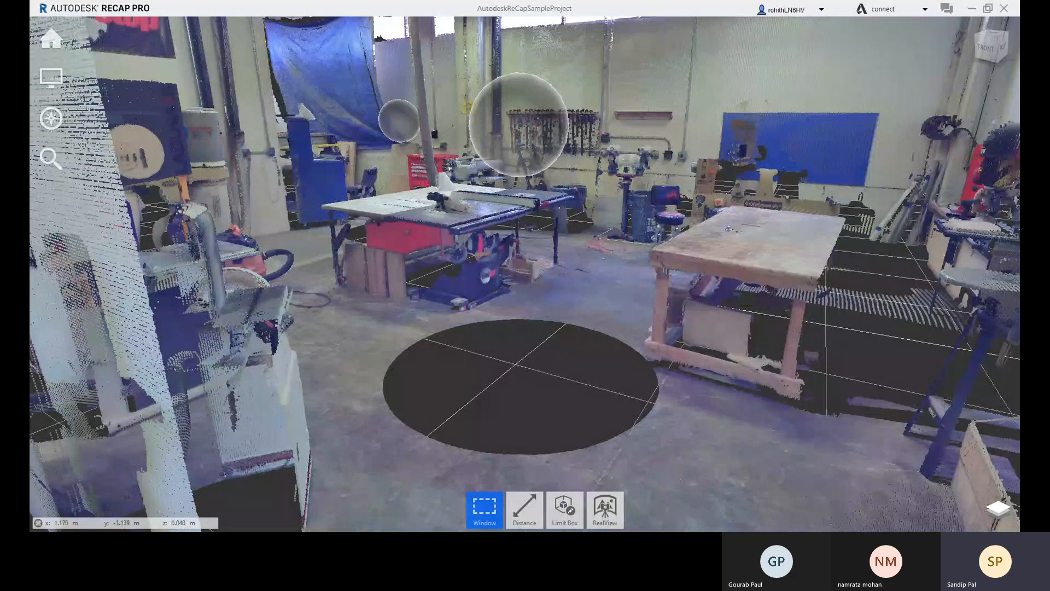
Look over the annotation and measuring tools and the visibility toggles for measurements and notes.
{"action": "mouse_move", "coordinate": [524, 510]}
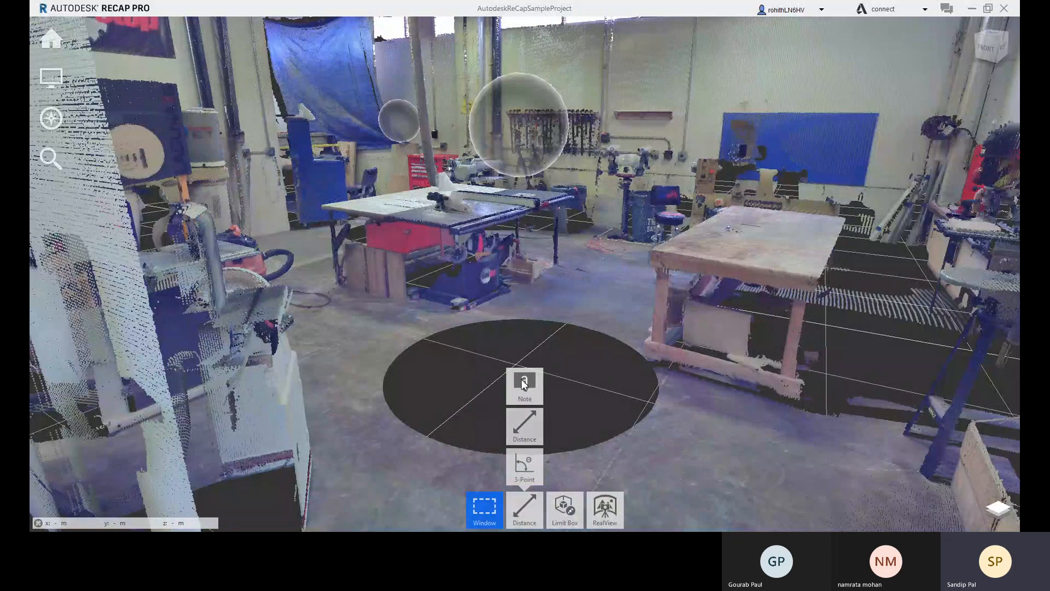
{"action": "mouse_move", "coordinate": [51, 77]}
{"action": "mouse_move", "coordinate": [193, 81]}
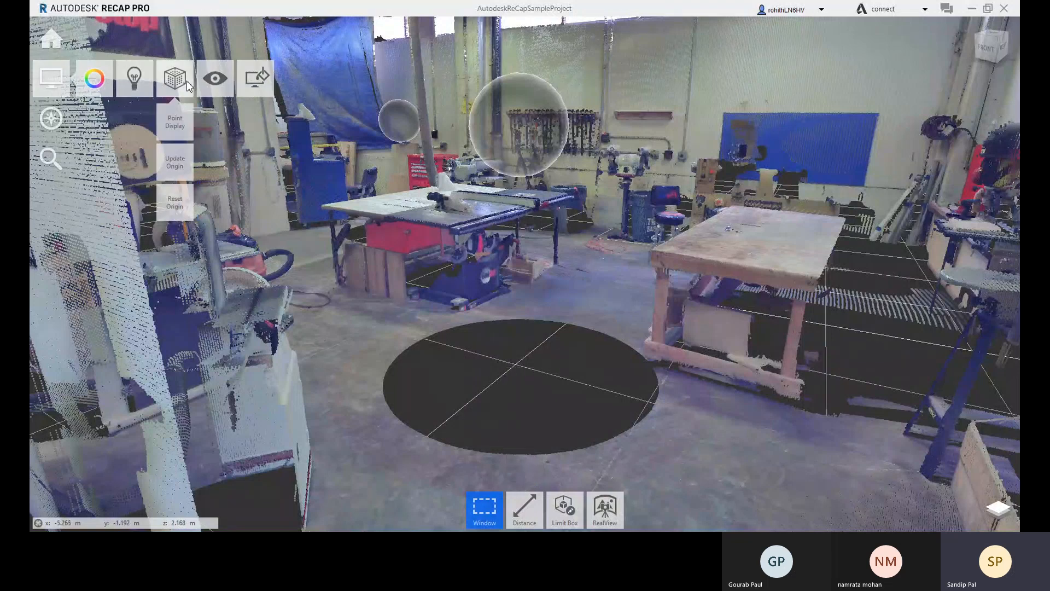
{"action": "mouse_move", "coordinate": [214, 117]}
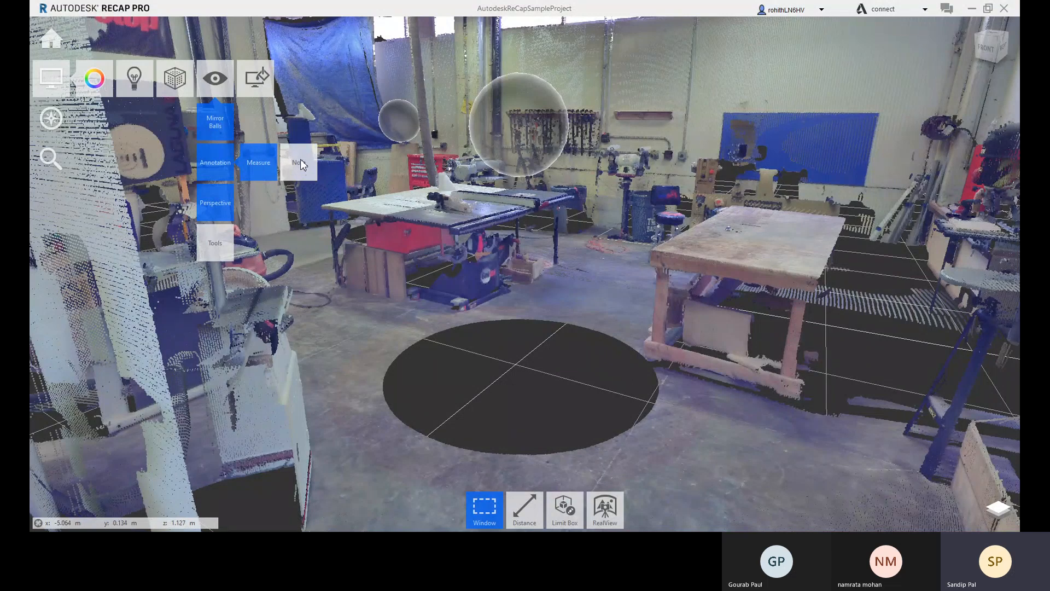
{"action": "left_click", "coordinate": [535, 520]}
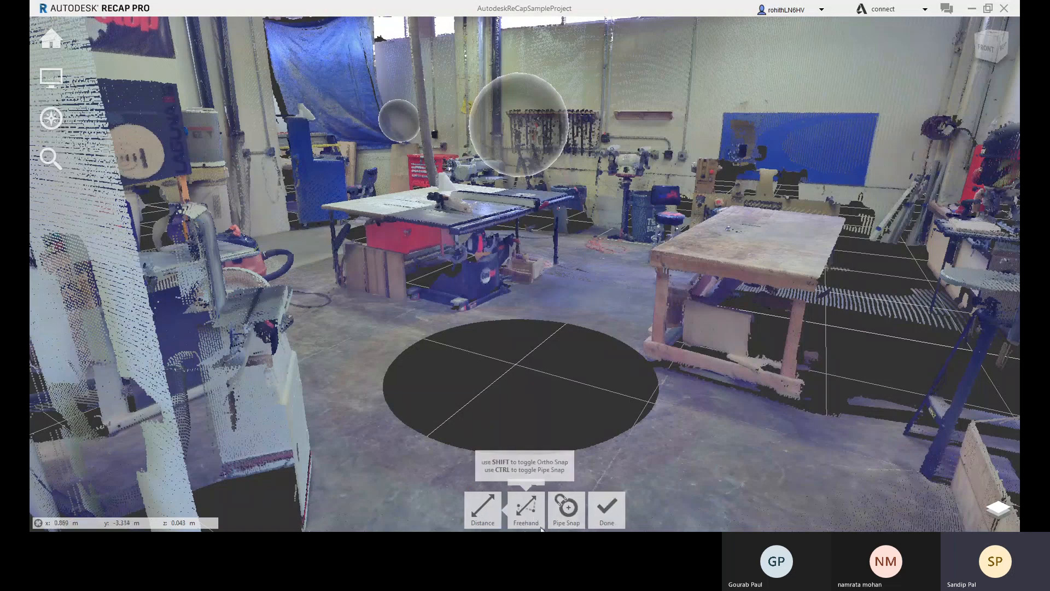
{"action": "left_click", "coordinate": [610, 514]}
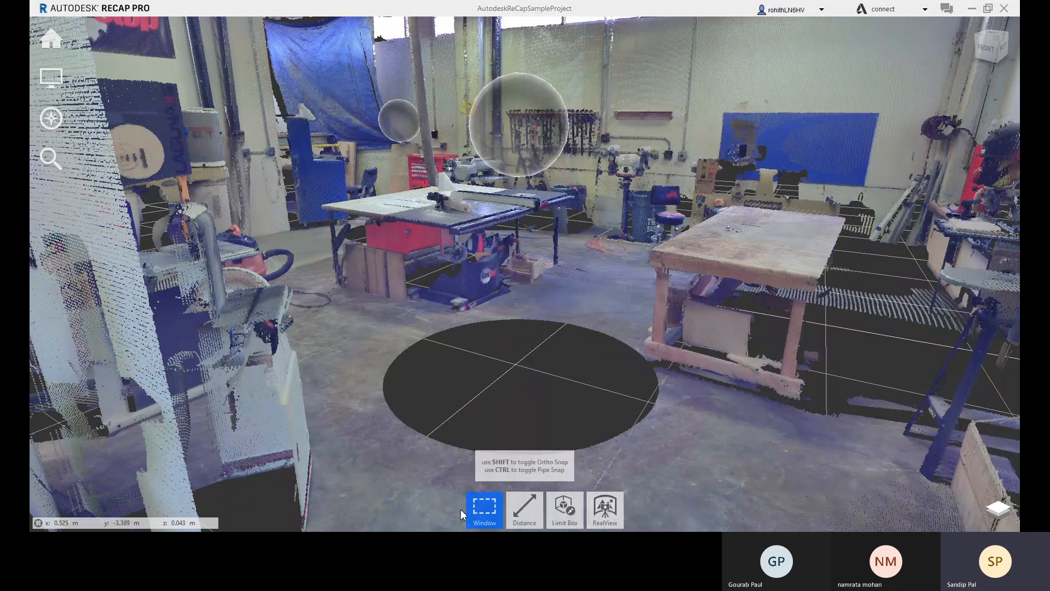
{"action": "mouse_move", "coordinate": [525, 512]}
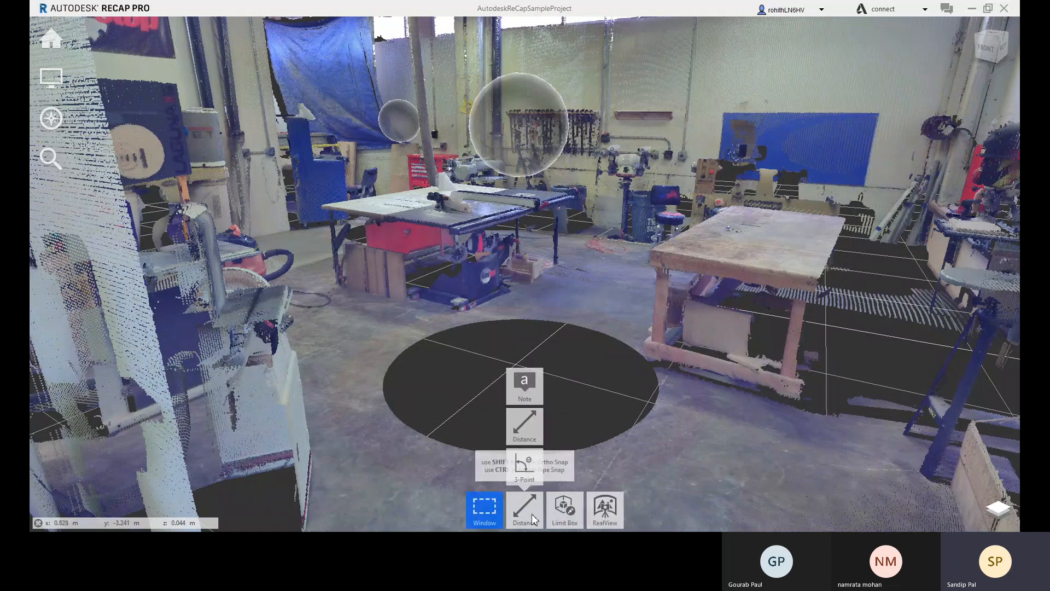
{"action": "left_click", "coordinate": [528, 398]}
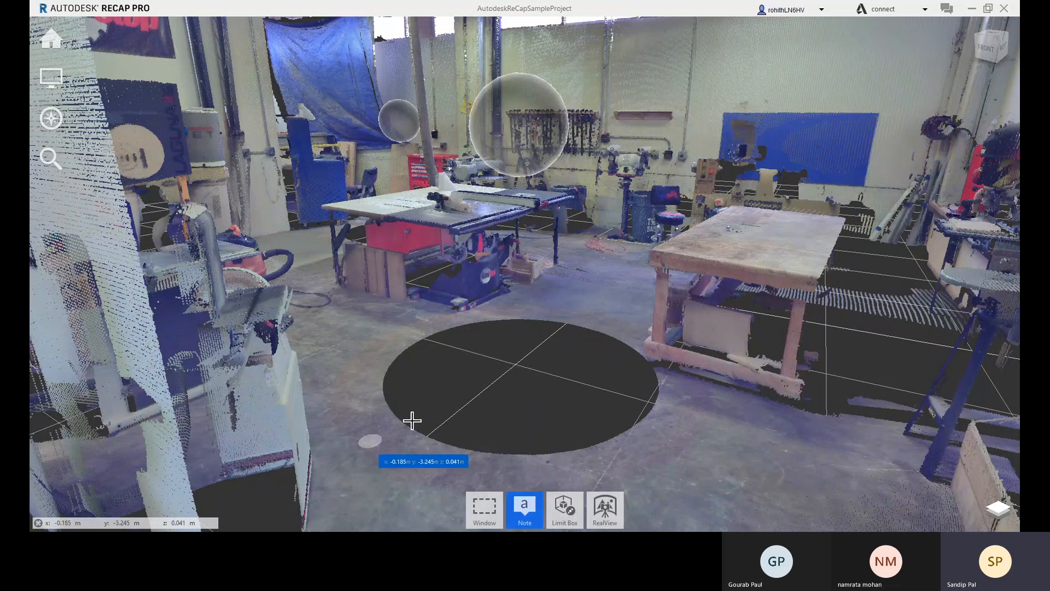
{"action": "left_click", "coordinate": [403, 348]}
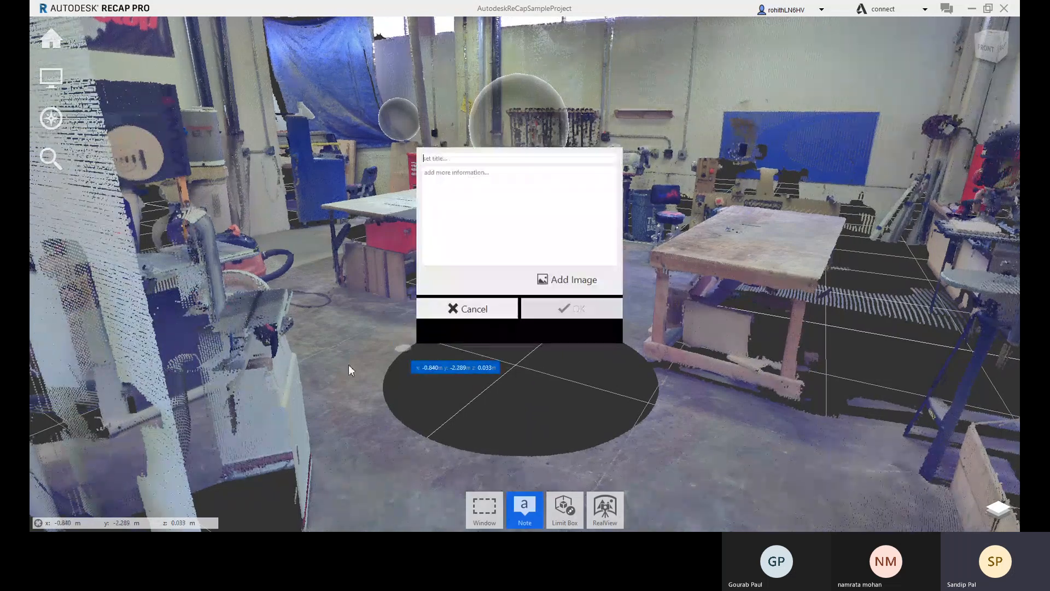
{"action": "left_click", "coordinate": [481, 320]}
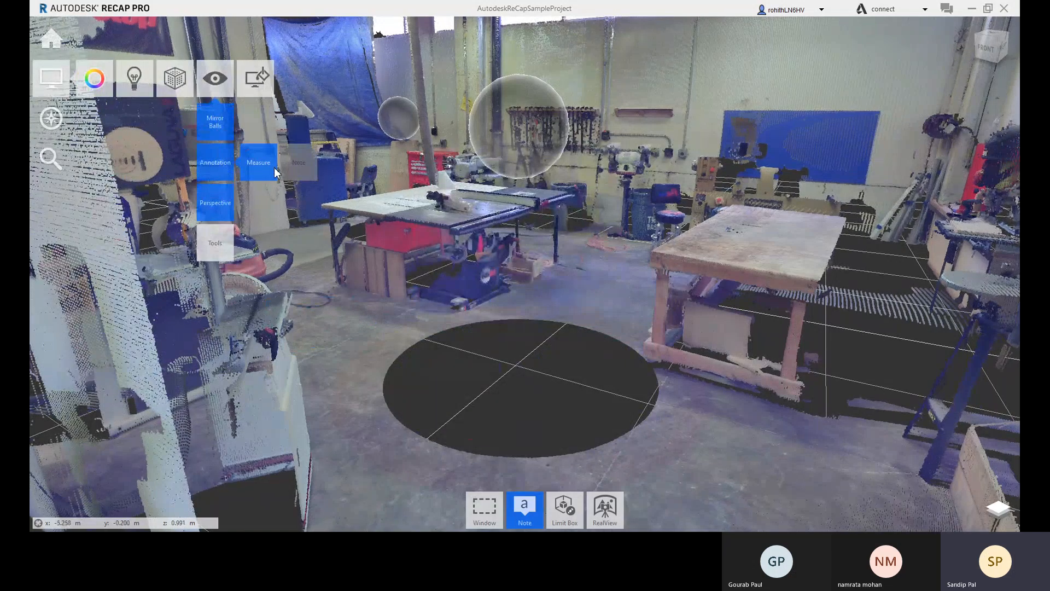
Turn on the visibility of notes, return to window selection and view the poster note from outside the building.
{"action": "left_click", "coordinate": [299, 166]}
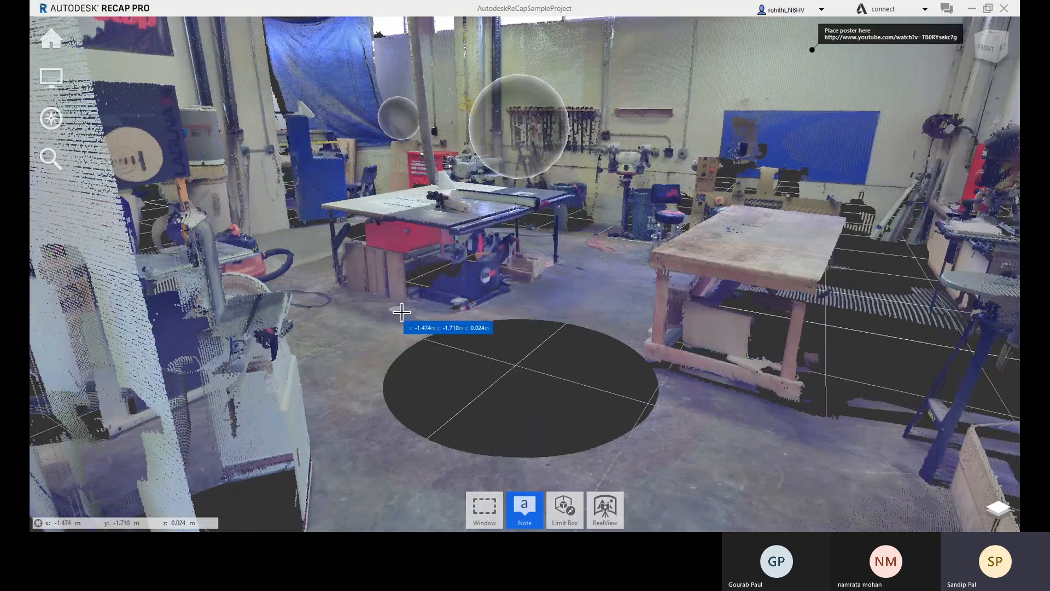
{"action": "scroll", "coordinate": [410, 386], "scroll_direction": "down", "scroll_amount": 2}
{"action": "scroll", "coordinate": [410, 386], "scroll_direction": "down", "scroll_amount": 5}
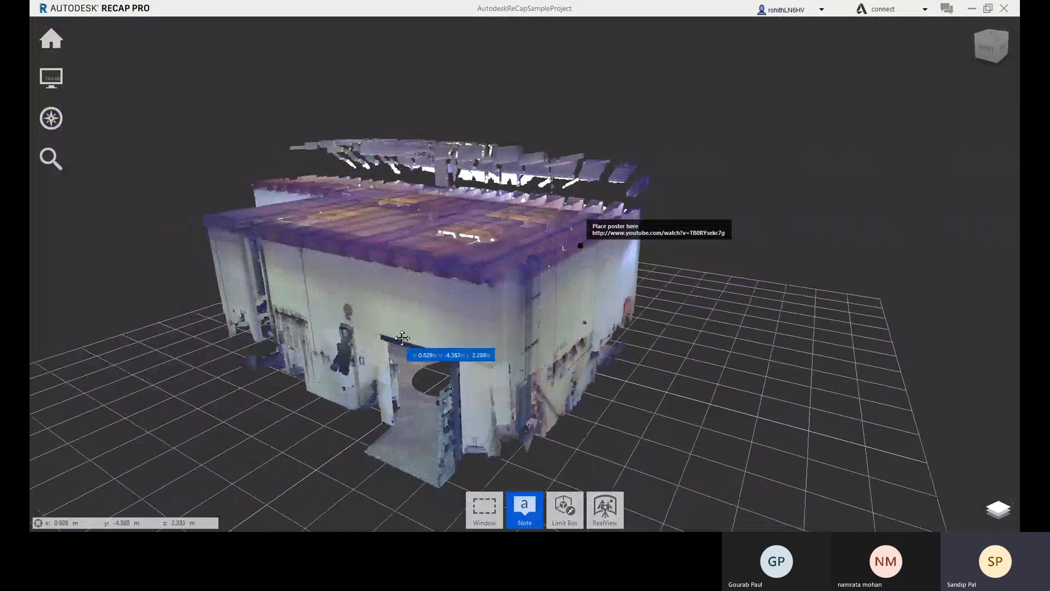
{"action": "left_click", "coordinate": [484, 508]}
{"action": "middle_click_drag", "start_coordinate": [529, 413], "coordinate": [520, 372]}
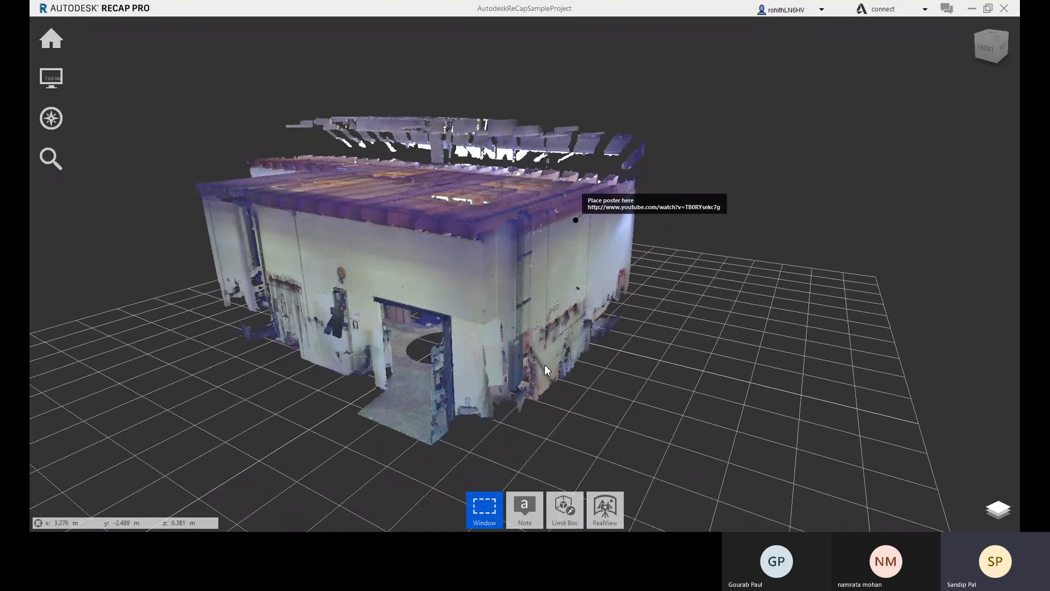
{"action": "middle_click_drag", "start_coordinate": [626, 305], "coordinate": [601, 229]}
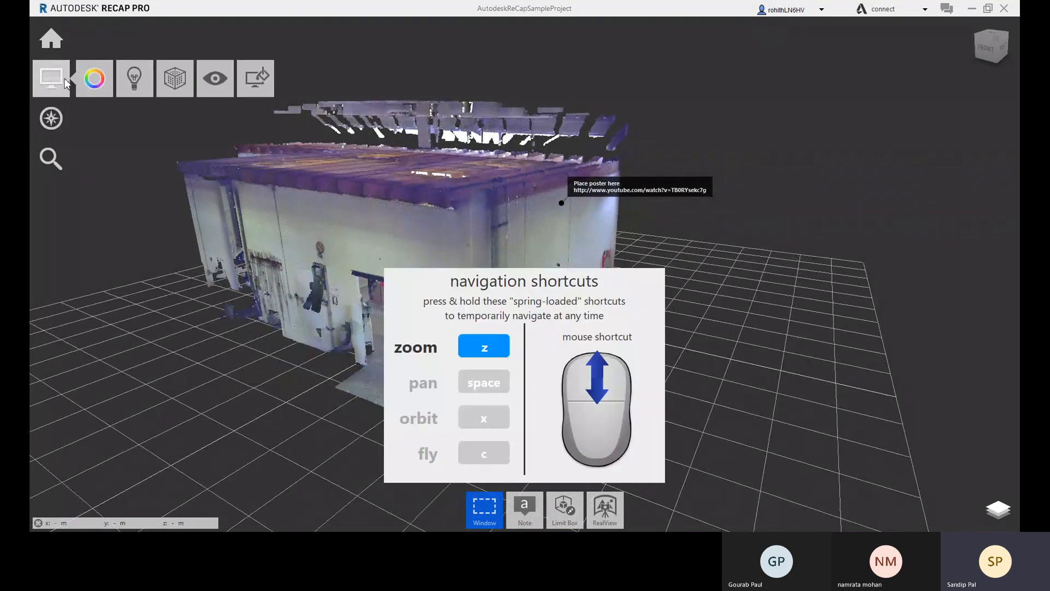
Hide the note annotations and show them again while viewing the building's exterior.
{"action": "mouse_move", "coordinate": [215, 166]}
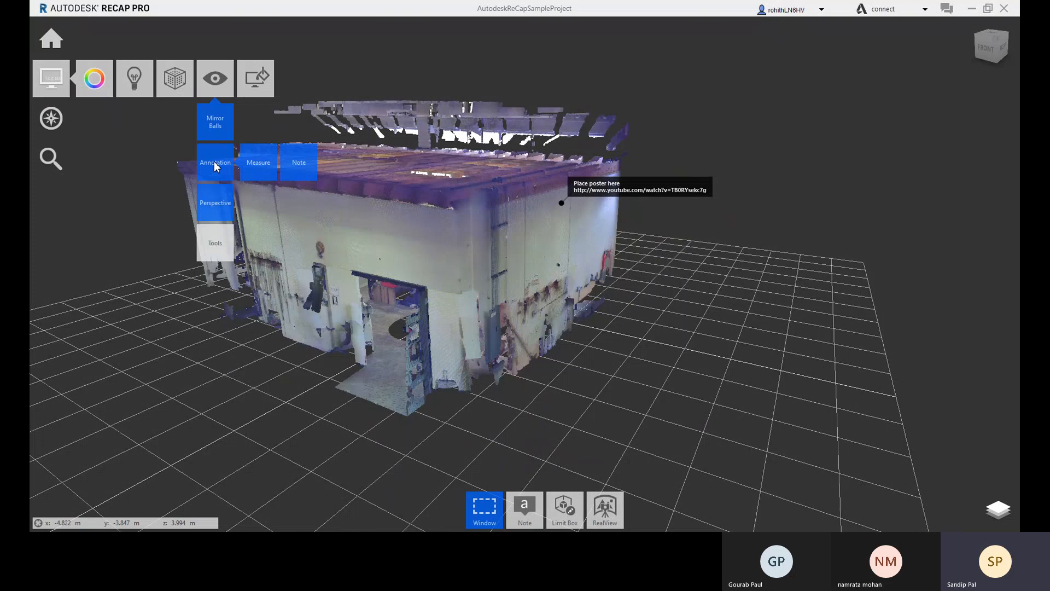
{"action": "left_click", "coordinate": [306, 164]}
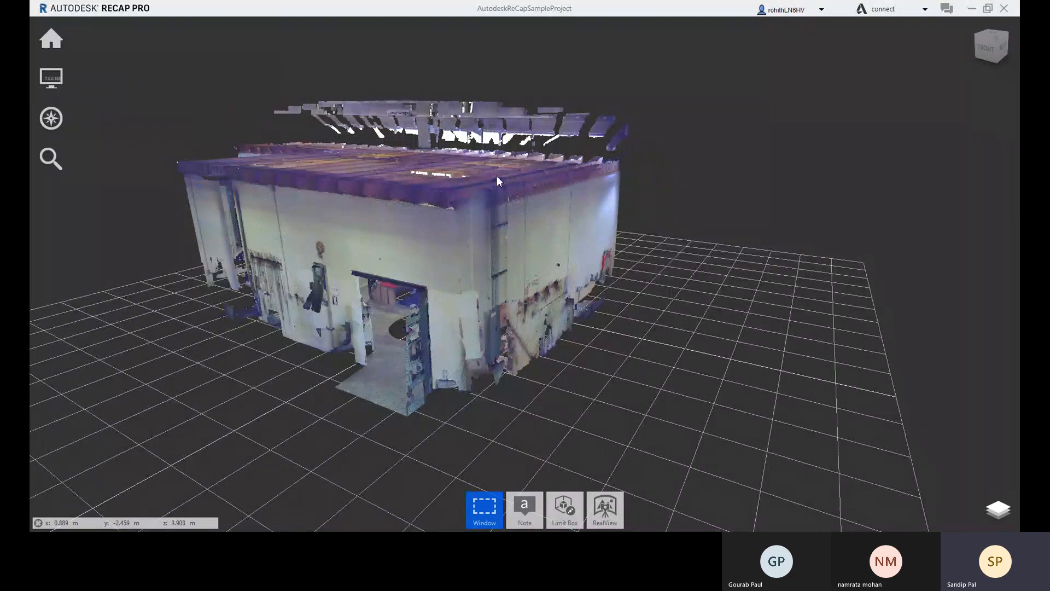
{"action": "middle_click_drag", "start_coordinate": [252, 248], "coordinate": [267, 244]}
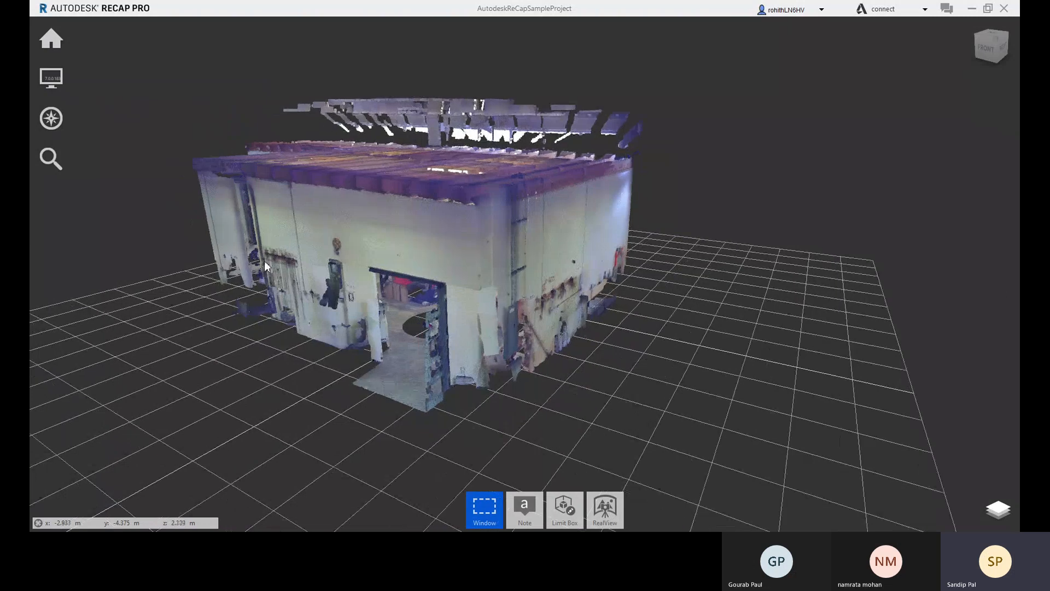
{"action": "mouse_move", "coordinate": [49, 82]}
{"action": "mouse_move", "coordinate": [217, 87]}
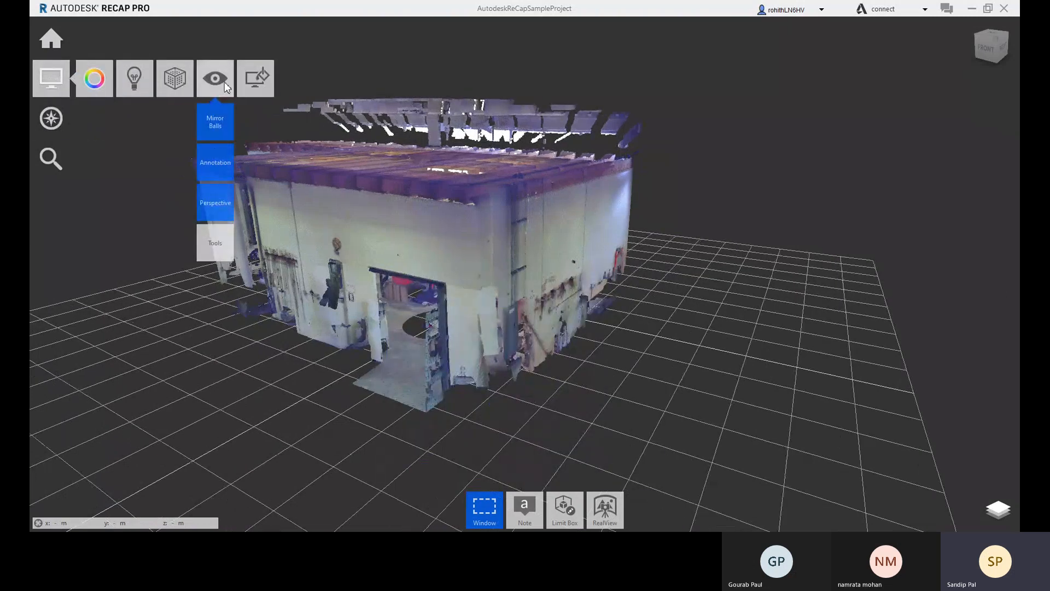
{"action": "mouse_move", "coordinate": [222, 173]}
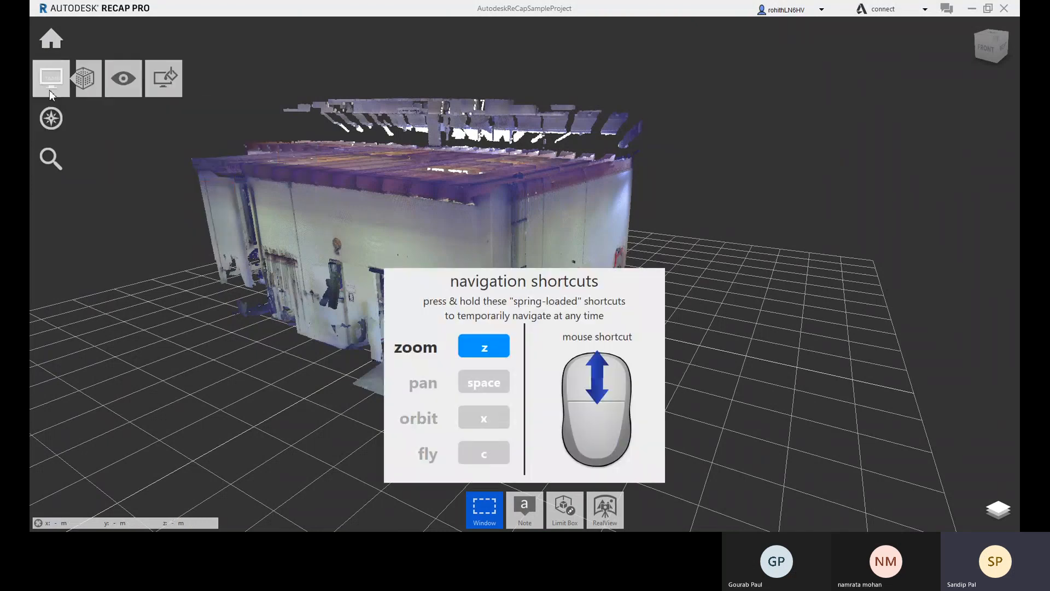
{"action": "mouse_move", "coordinate": [184, 89]}
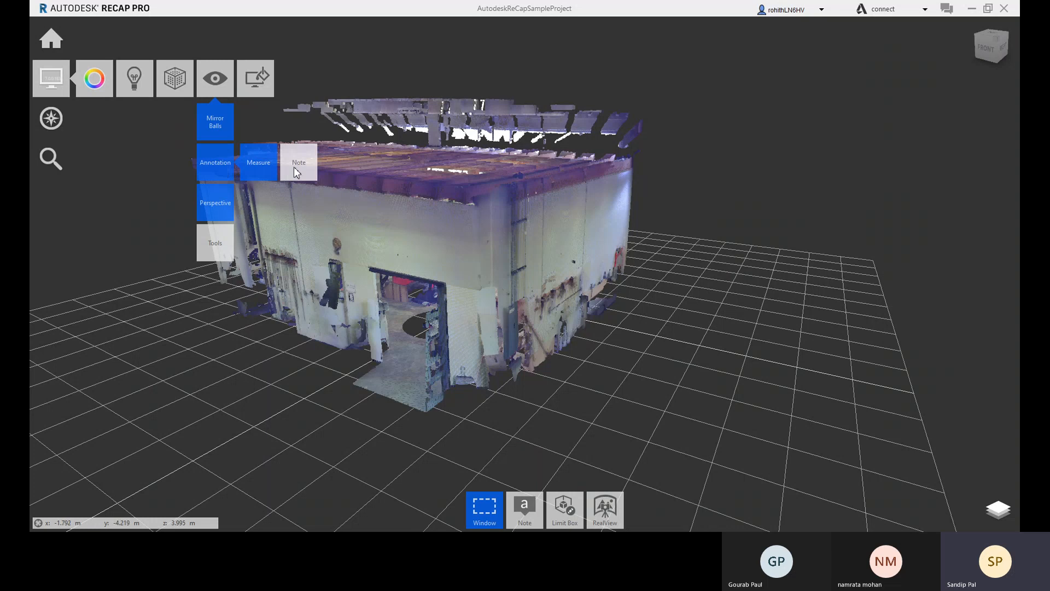
{"action": "left_click", "coordinate": [296, 168]}
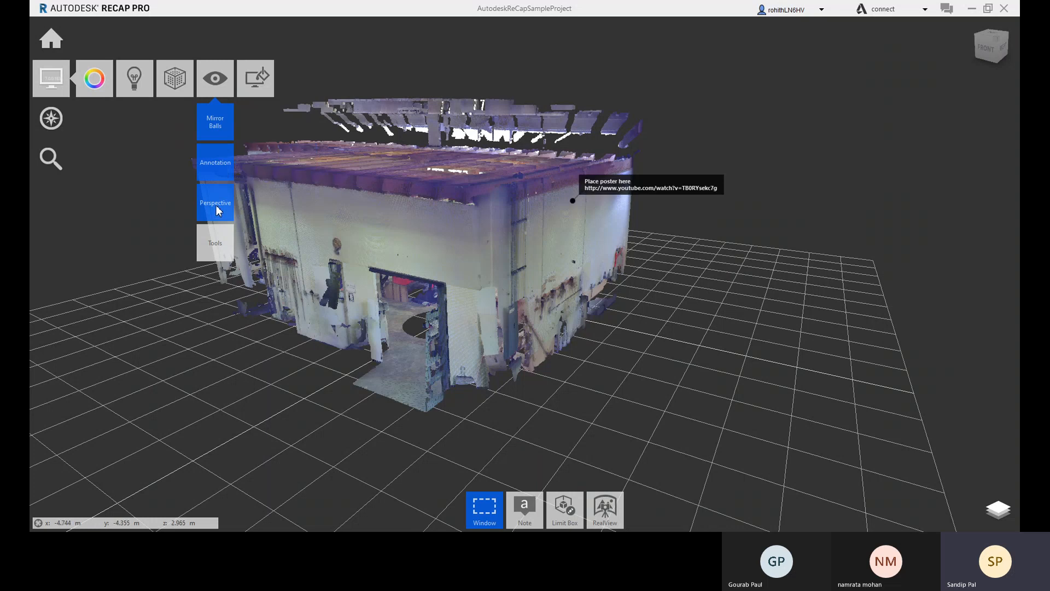
{"action": "middle_click_drag", "start_coordinate": [717, 285], "coordinate": [718, 274]}
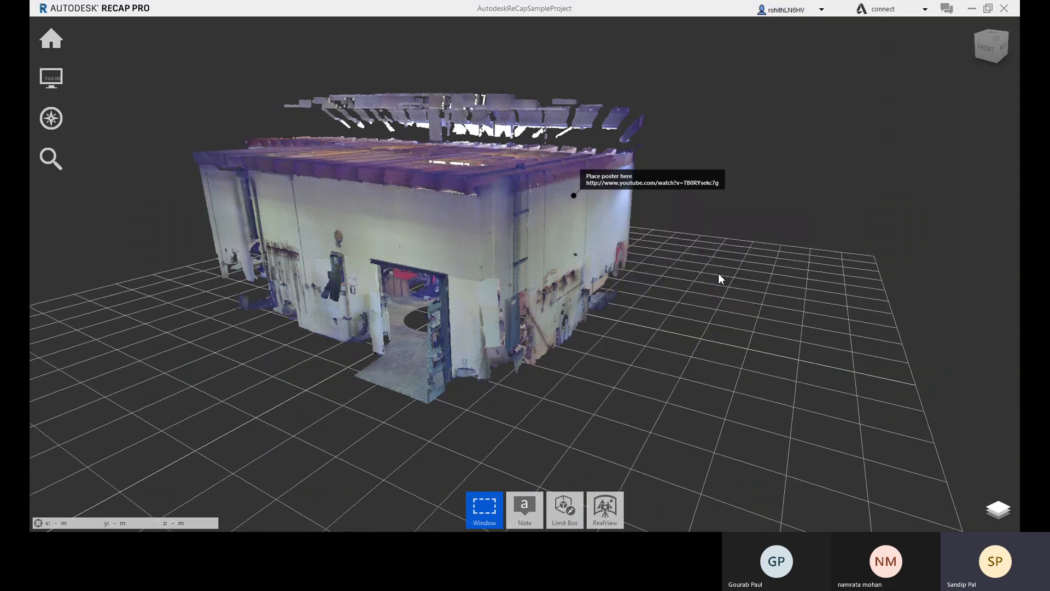
{"action": "left_click_drag", "start_coordinate": [698, 282], "coordinate": [353, 344]}
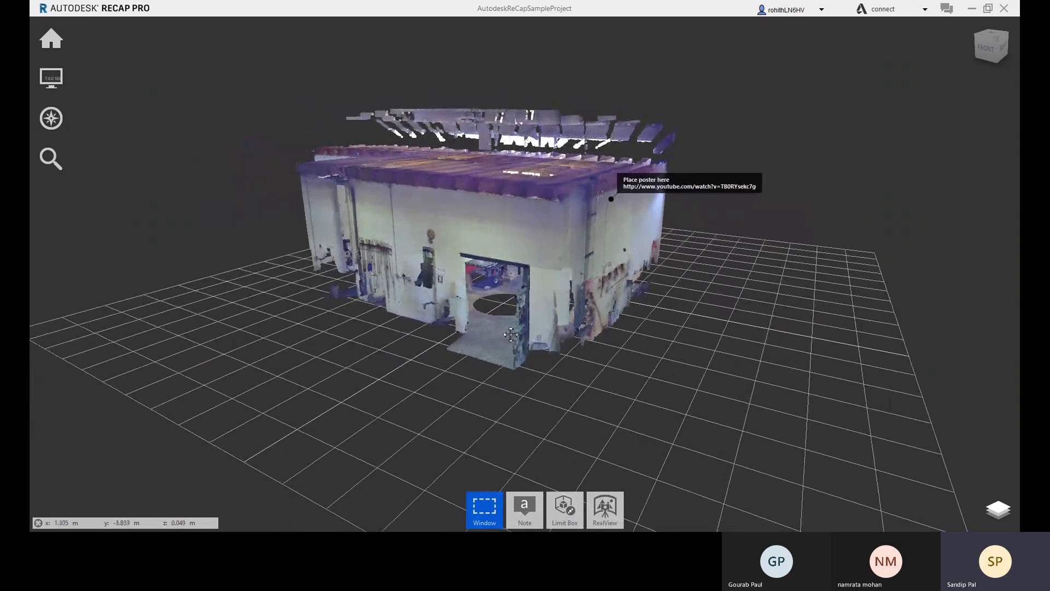
Turn off the perspective projection of the point cloud and look over the available navigation tools.
{"action": "mouse_move", "coordinate": [51, 116]}
{"action": "mouse_move", "coordinate": [51, 78]}
{"action": "mouse_move", "coordinate": [215, 78]}
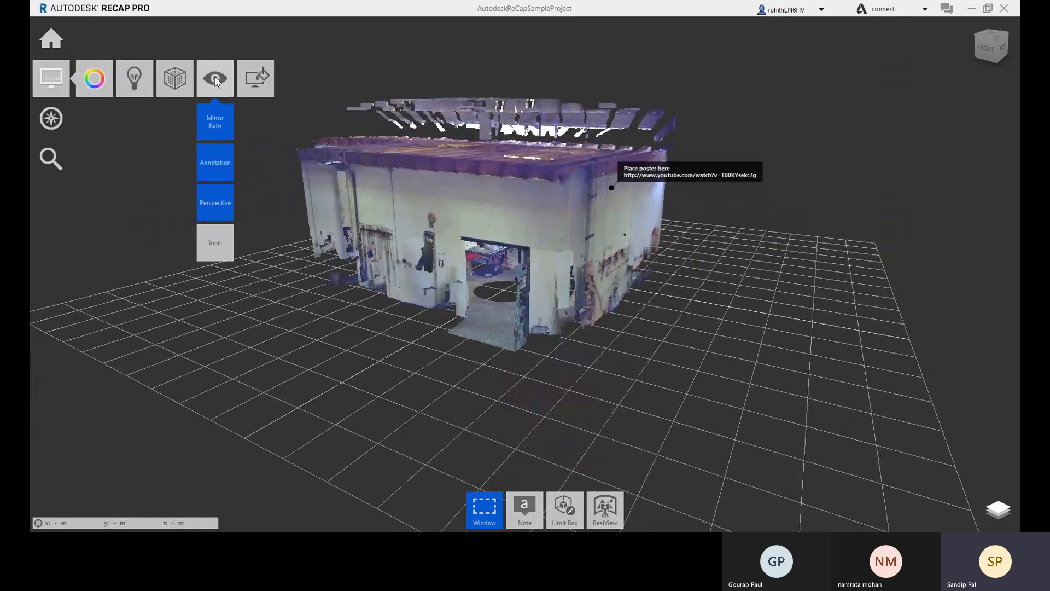
{"action": "left_click", "coordinate": [212, 207]}
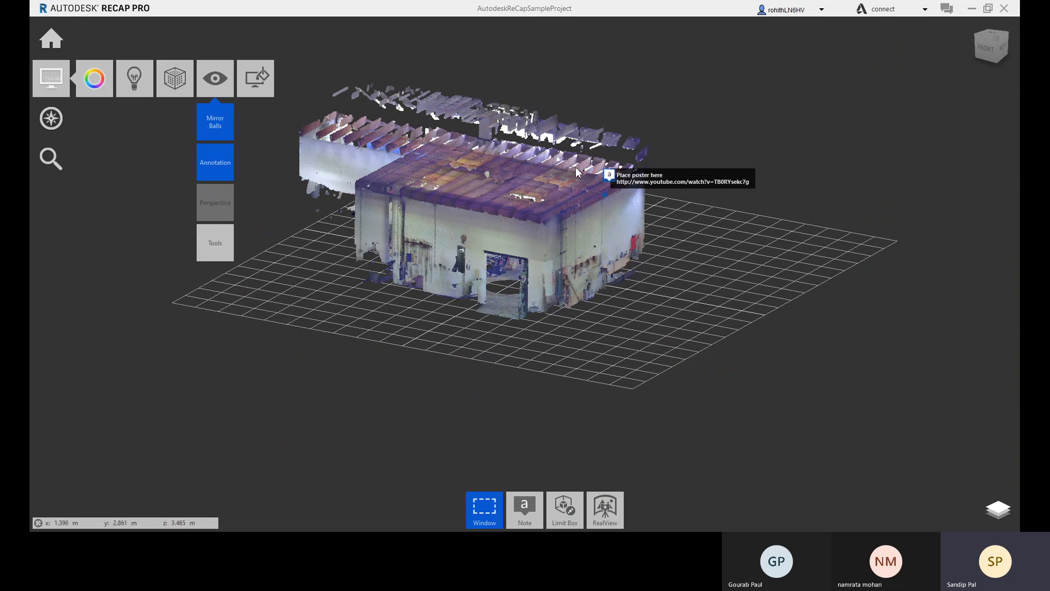
{"action": "mouse_move", "coordinate": [51, 119]}
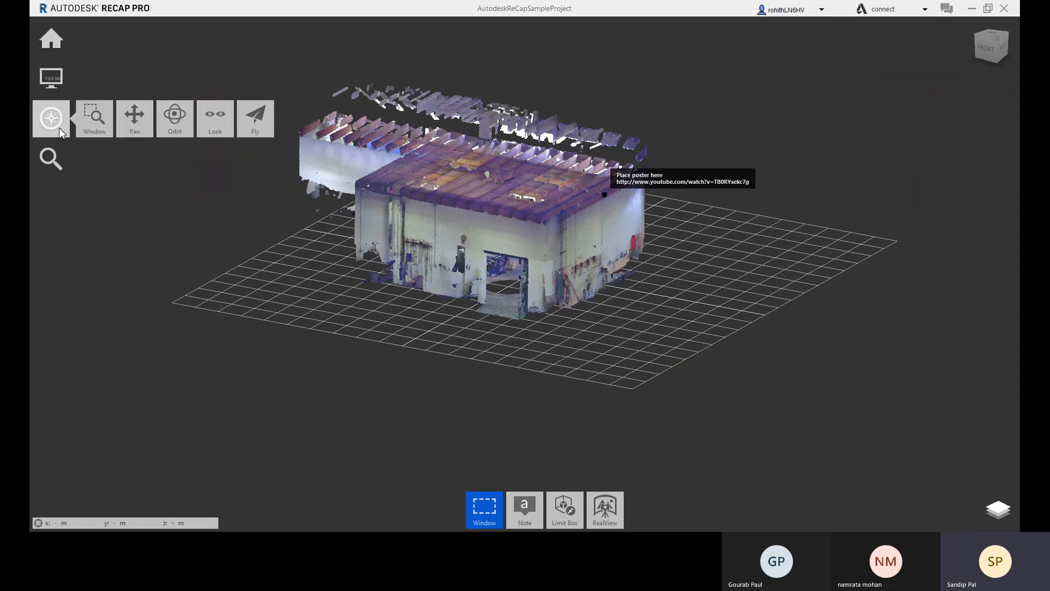
{"action": "mouse_move", "coordinate": [144, 121]}
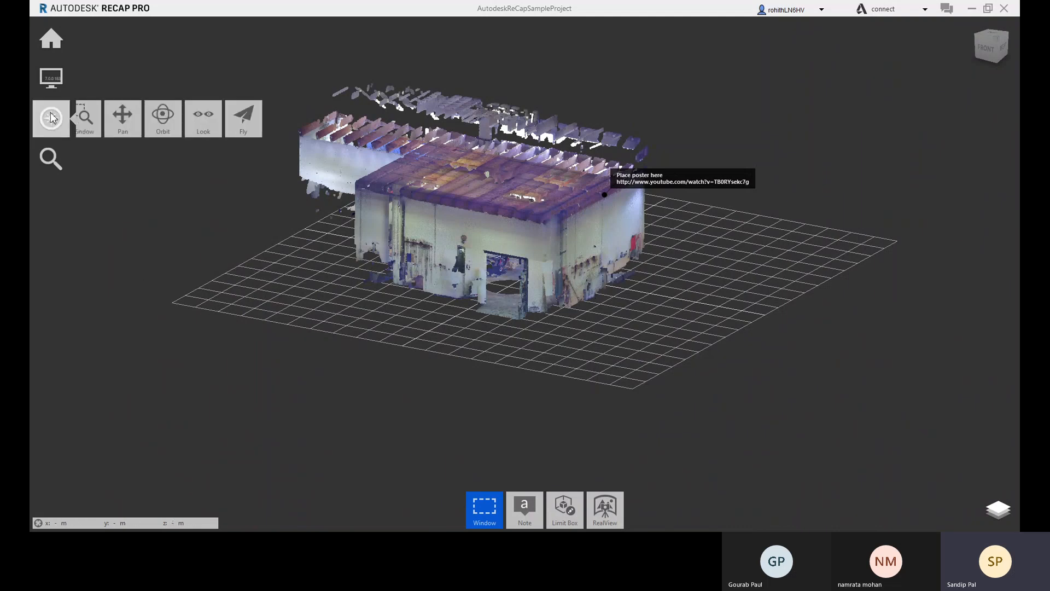
Turn the perspective projection of the point cloud back on.
{"action": "mouse_move", "coordinate": [56, 91]}
{"action": "mouse_move", "coordinate": [176, 83]}
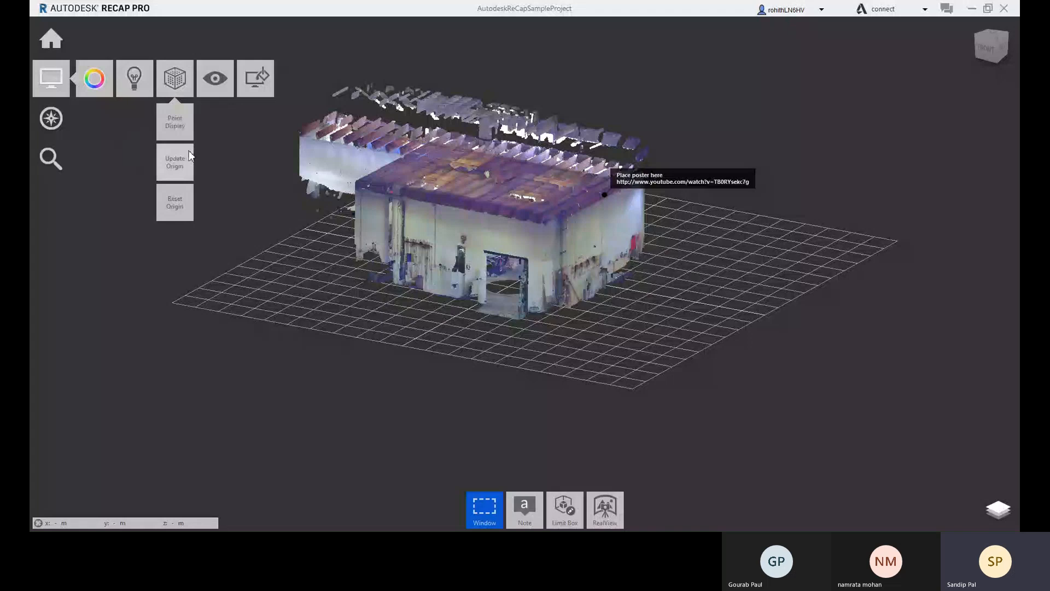
{"action": "mouse_move", "coordinate": [215, 82]}
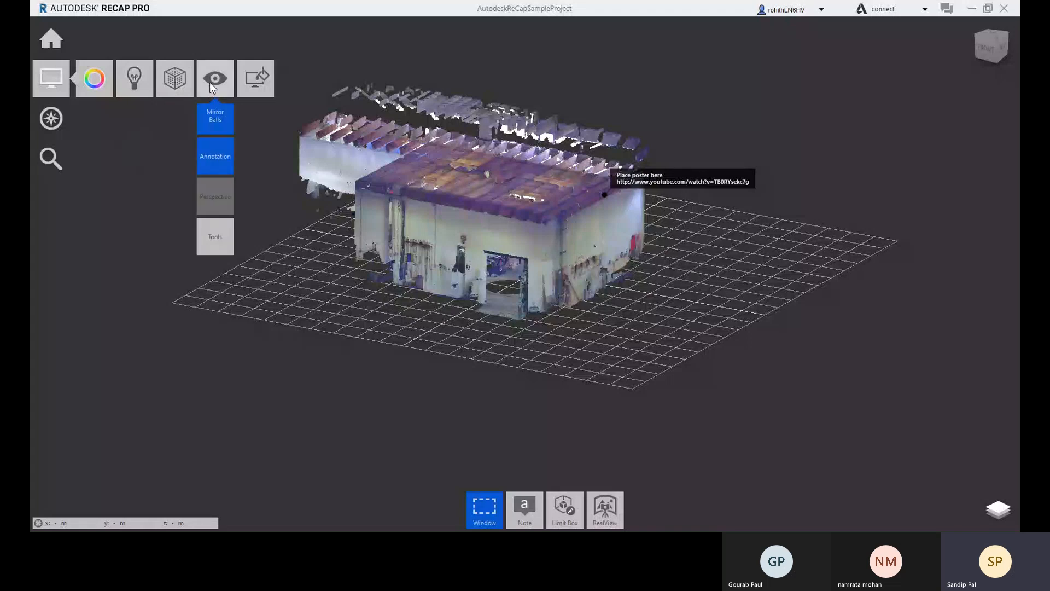
{"action": "left_click", "coordinate": [215, 202]}
Hide the ViewCube and show it again through the tool visibility options.
{"action": "mouse_move", "coordinate": [216, 247]}
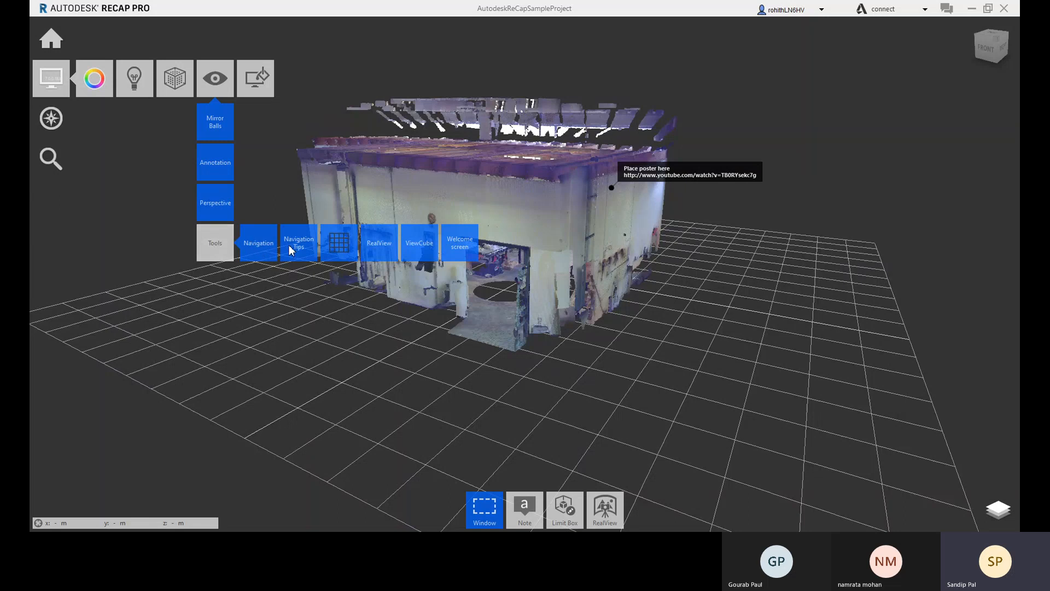
{"action": "left_click", "coordinate": [427, 251]}
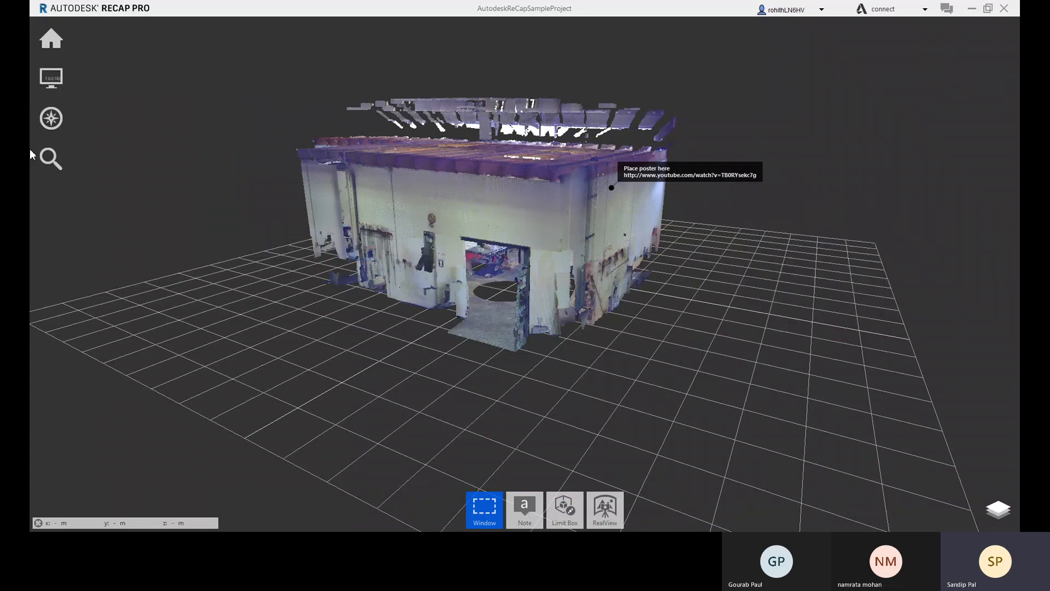
{"action": "mouse_move", "coordinate": [51, 78]}
{"action": "mouse_move", "coordinate": [192, 87]}
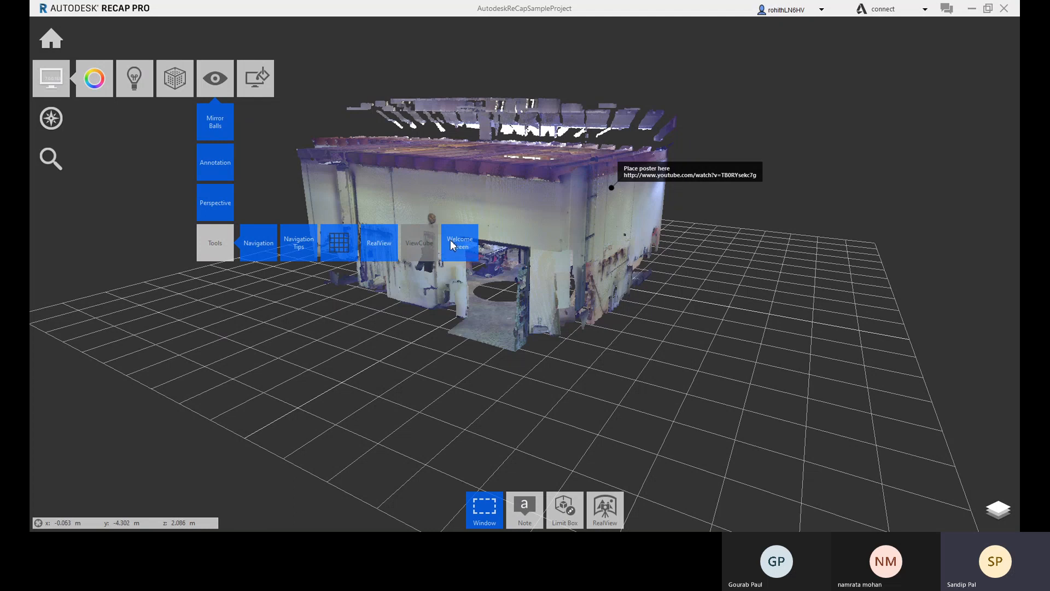
{"action": "left_click", "coordinate": [423, 246]}
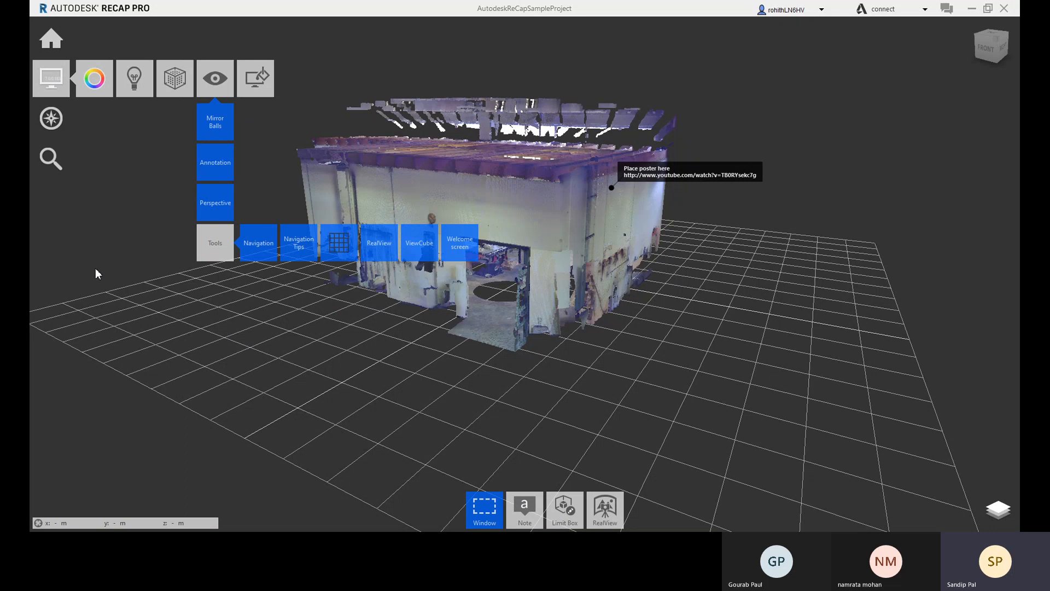
Look over the visibility toggles again and bring up the Solid and Gradient background options.
{"action": "mouse_move", "coordinate": [46, 81]}
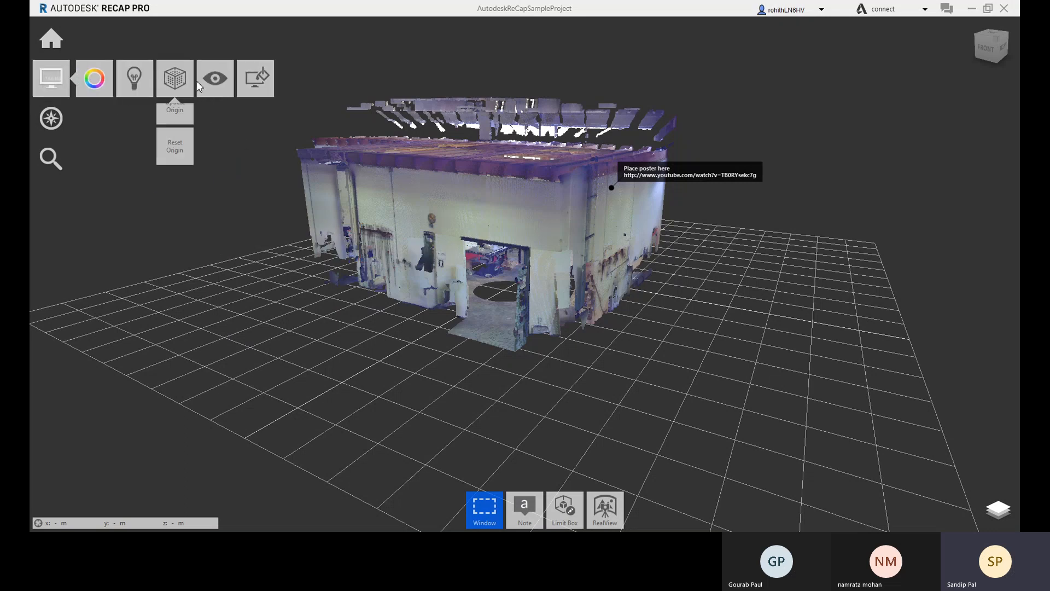
{"action": "mouse_move", "coordinate": [228, 78]}
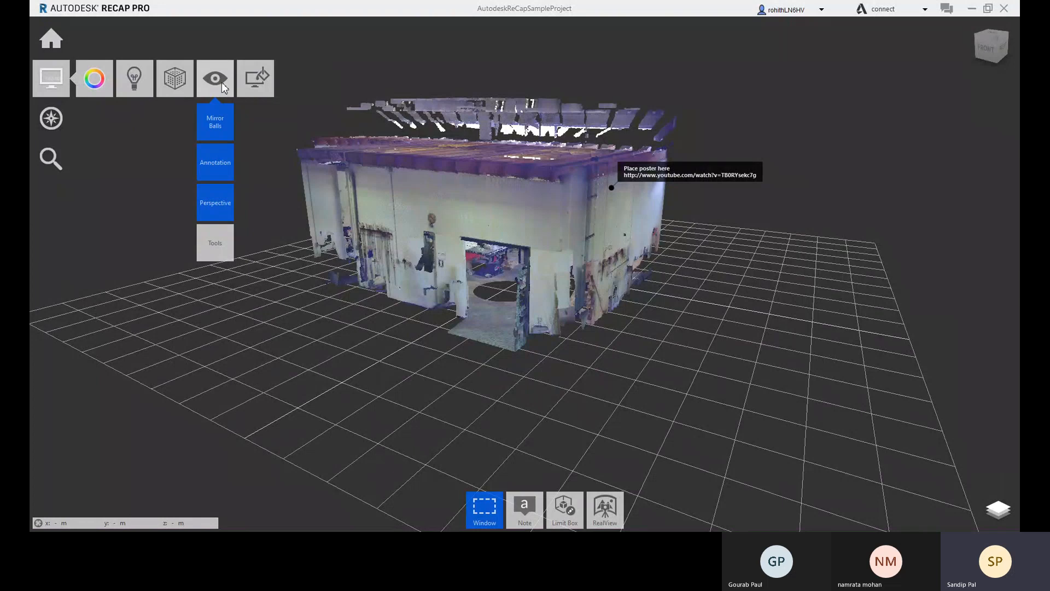
{"action": "mouse_move", "coordinate": [263, 90]}
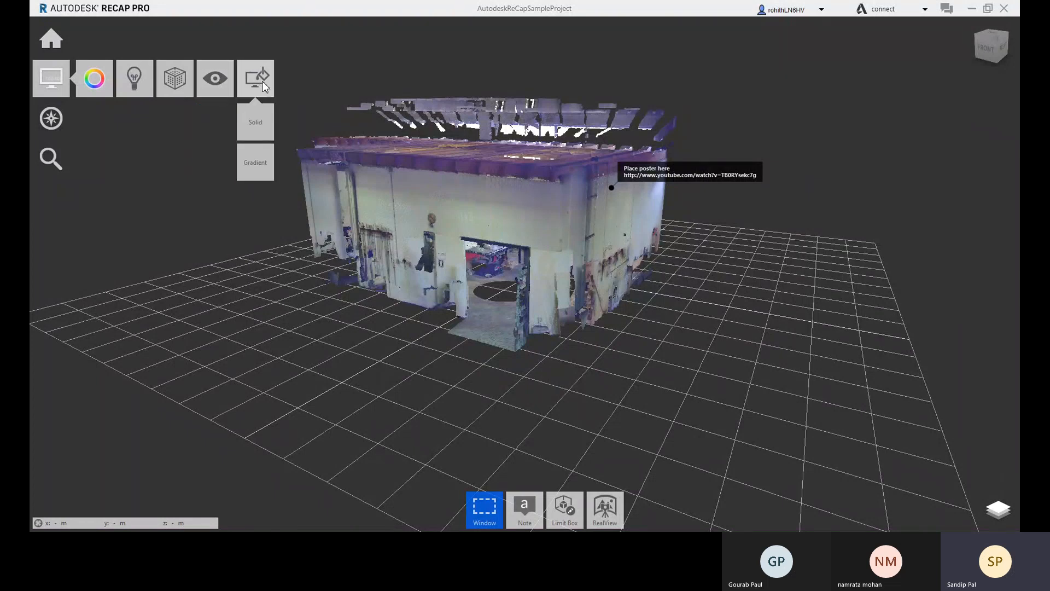
Look over the solid background colour settings, cancel them, and preview the Sunrise preset for the gradient background.
{"action": "left_click", "coordinate": [255, 125]}
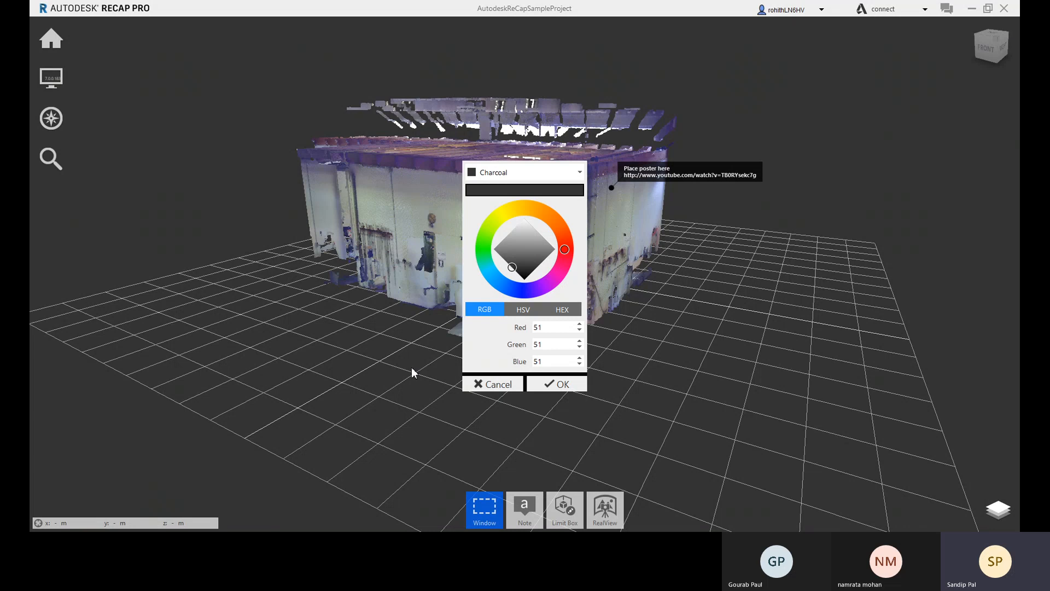
{"action": "left_click", "coordinate": [494, 388]}
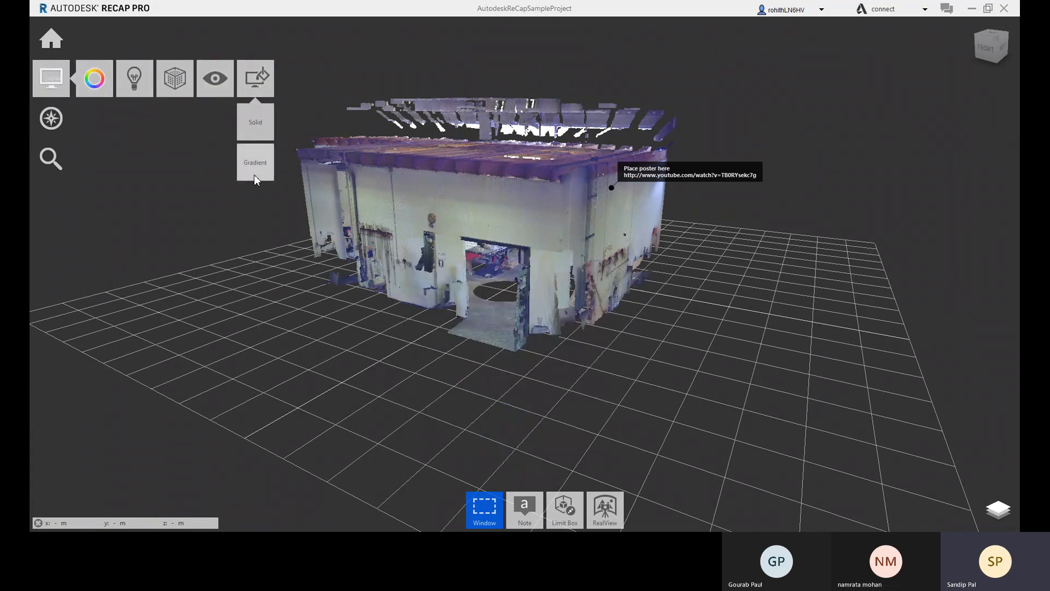
{"action": "left_click", "coordinate": [255, 171]}
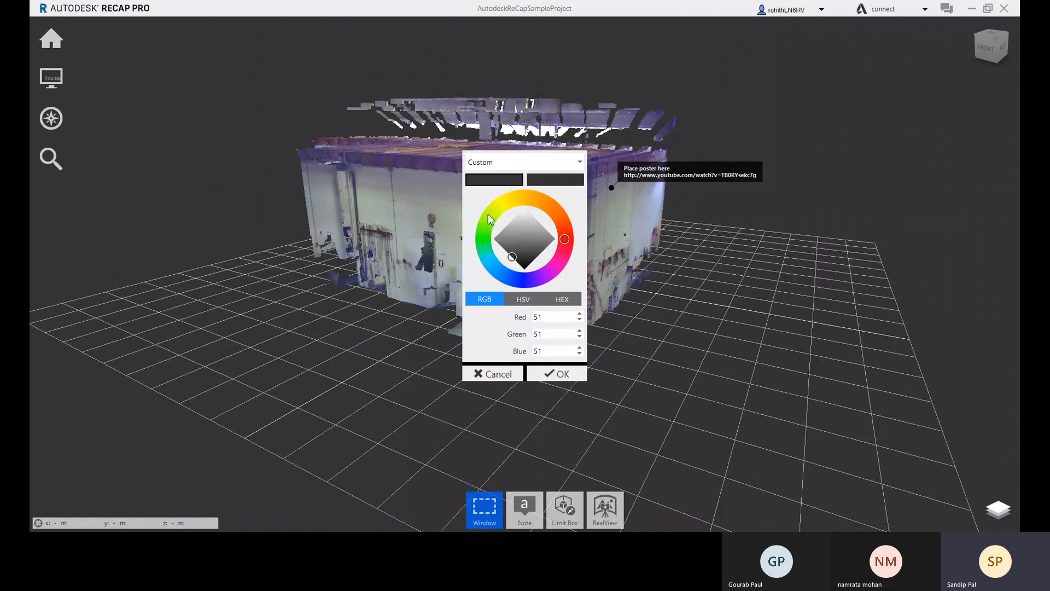
{"action": "left_click", "coordinate": [494, 167]}
{"action": "left_click", "coordinate": [494, 181]}
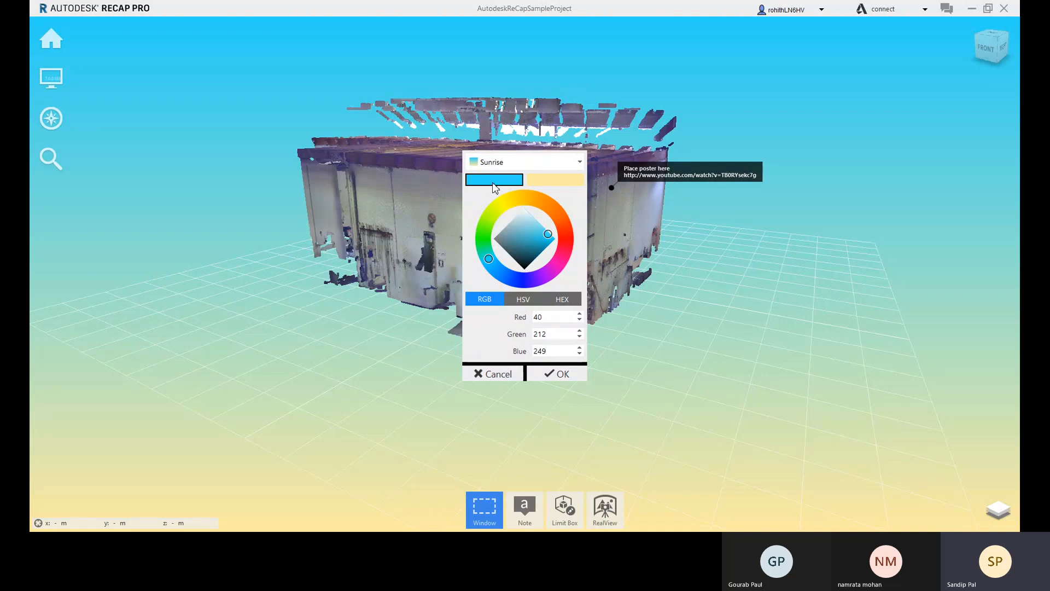
Compare the other gradient background presets, including Default and Sunset, ending on Default.
{"action": "left_click", "coordinate": [492, 166]}
{"action": "left_click", "coordinate": [491, 193]}
{"action": "left_click", "coordinate": [504, 165]}
{"action": "left_click", "coordinate": [506, 175]}
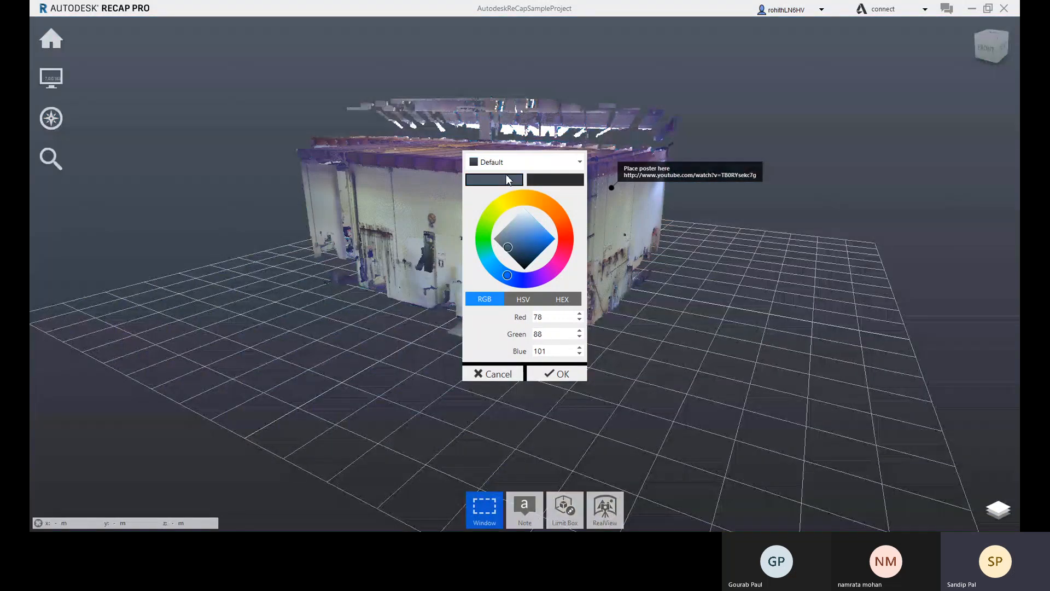
{"action": "left_click", "coordinate": [504, 163]}
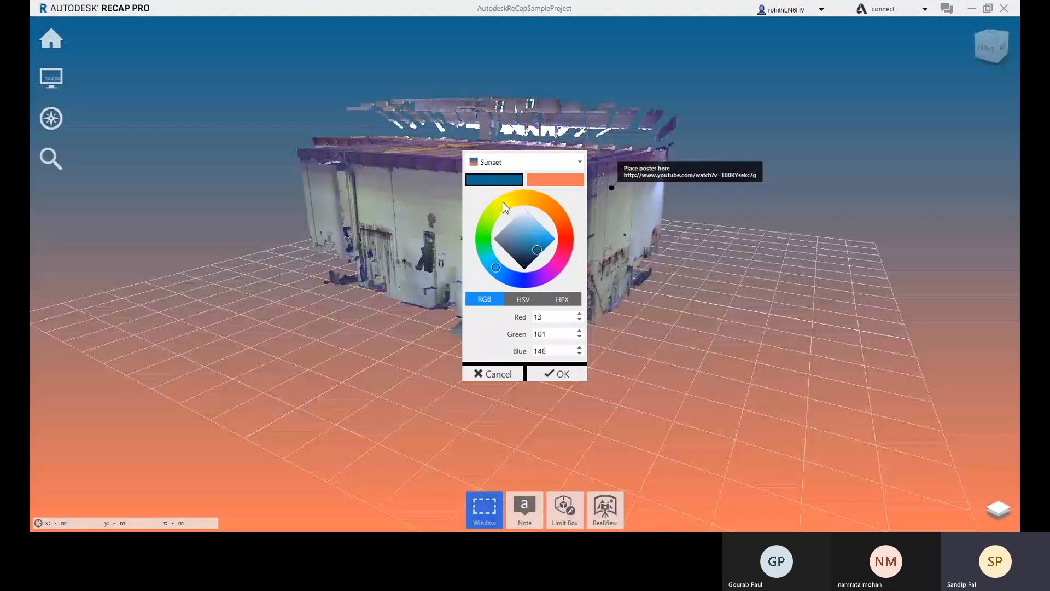
{"action": "left_click", "coordinate": [504, 202]}
{"action": "left_click", "coordinate": [503, 163]}
{"action": "left_click", "coordinate": [503, 211]}
{"action": "left_click", "coordinate": [503, 163]}
{"action": "left_click", "coordinate": [500, 221]}
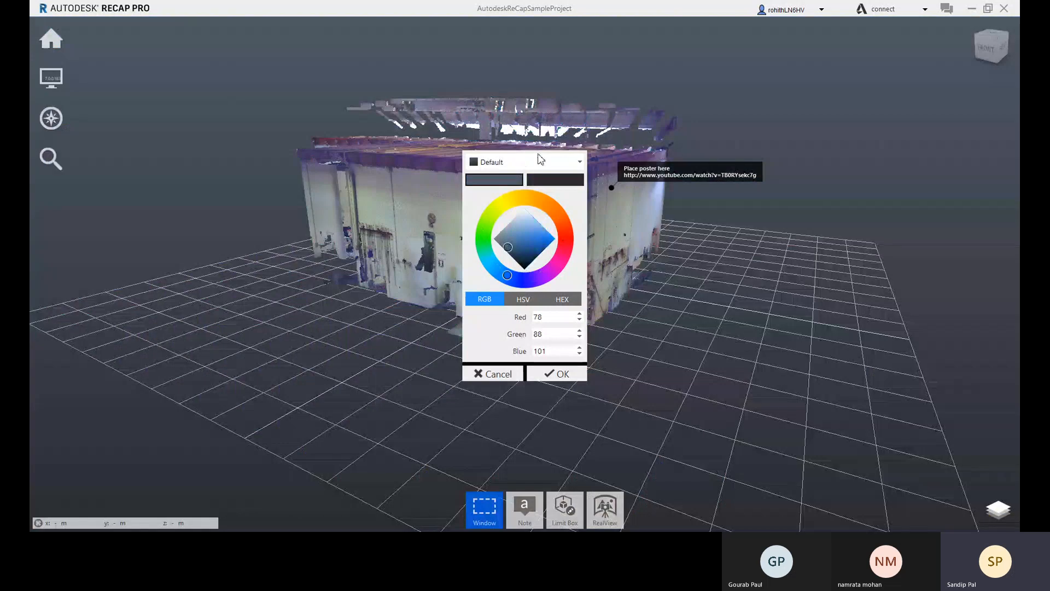
Customise the gradient background with a light blue upper colour of RGB 151, 188, 236 and a green lower colour.
{"action": "left_click", "coordinate": [517, 174]}
{"action": "left_click_drag", "start_coordinate": [509, 249], "coordinate": [528, 223]}
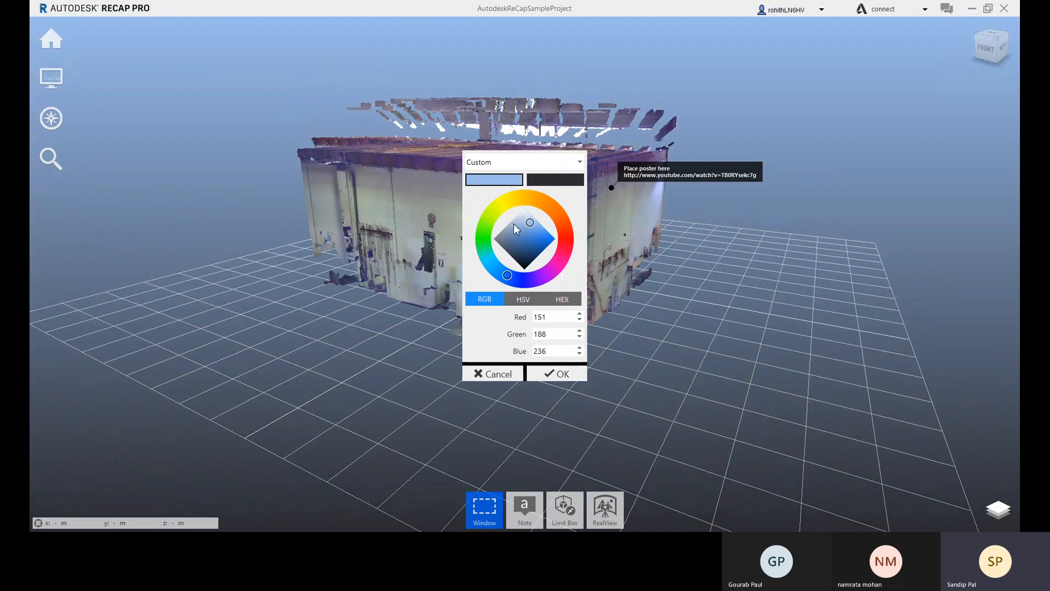
{"action": "left_click", "coordinate": [550, 182]}
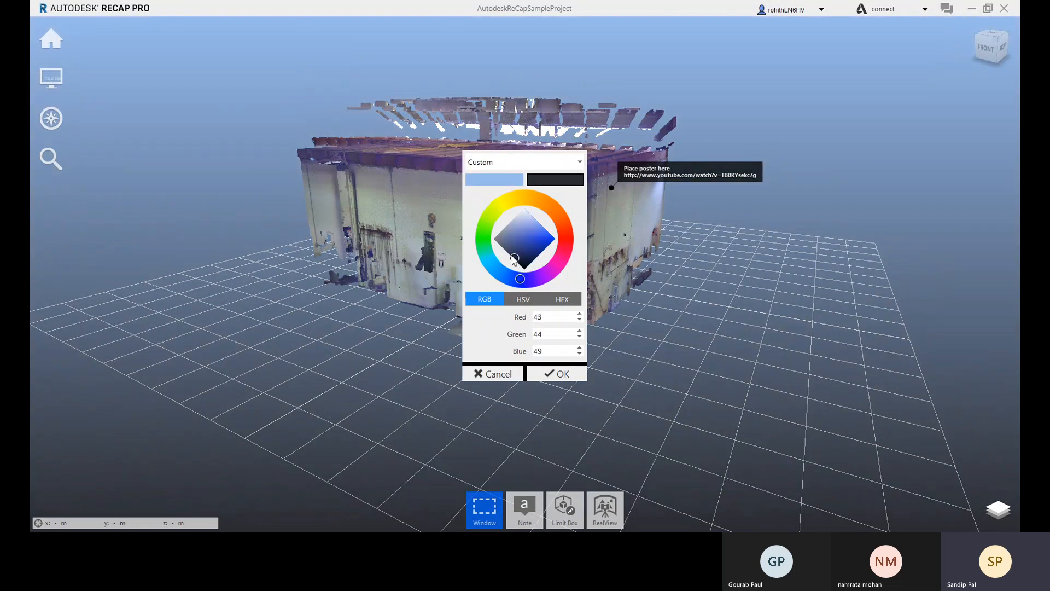
{"action": "left_click", "coordinate": [482, 231]}
{"action": "left_click_drag", "start_coordinate": [515, 258], "coordinate": [524, 252]}
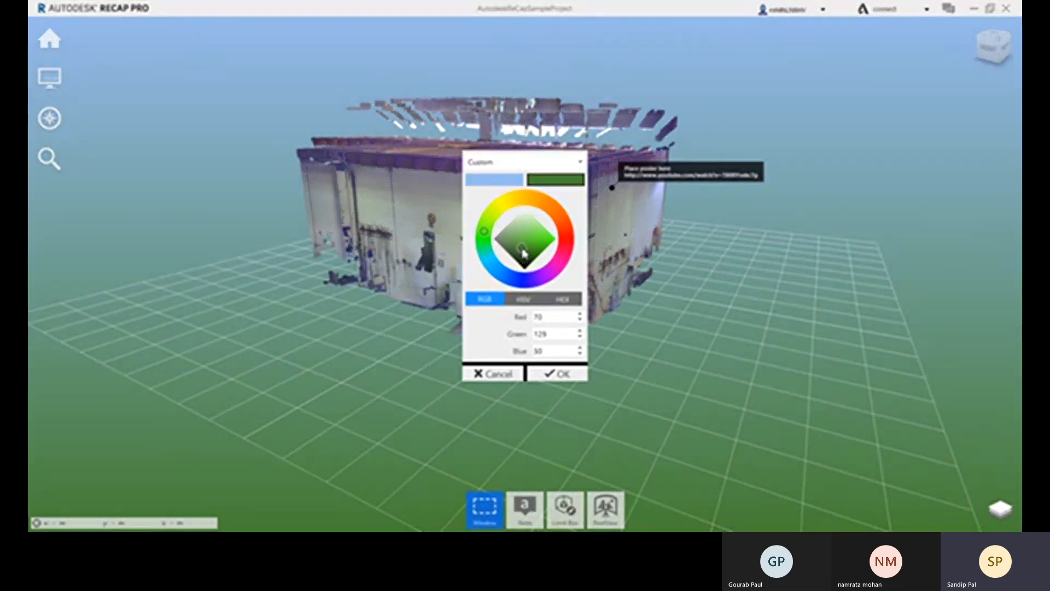
Try pink and pale pink for the gradient's upper colour, ending on a cyan of RGB 96, 235, 245.
{"action": "left_click", "coordinate": [494, 183]}
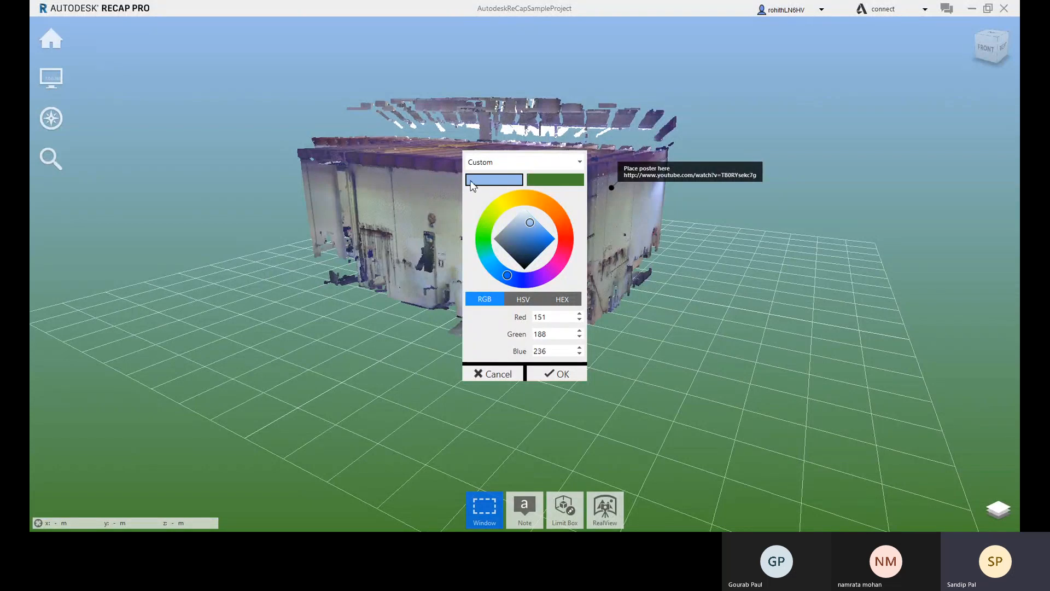
{"action": "left_click", "coordinate": [553, 270]}
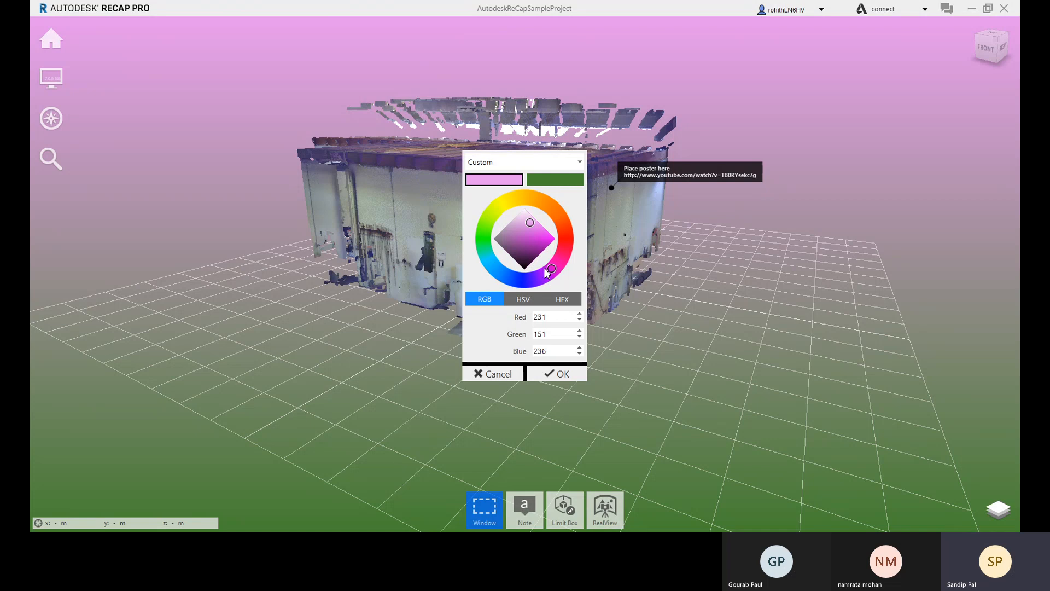
{"action": "left_click", "coordinate": [554, 243]}
{"action": "left_click", "coordinate": [535, 221]}
{"action": "left_click", "coordinate": [525, 214]}
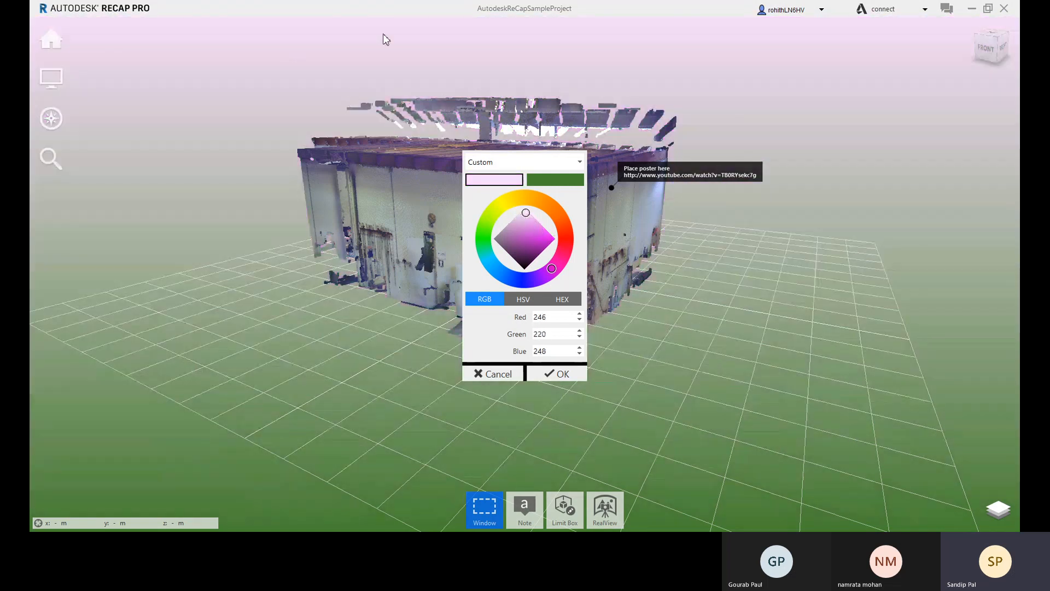
{"action": "left_click", "coordinate": [489, 258]}
{"action": "left_click", "coordinate": [540, 228]}
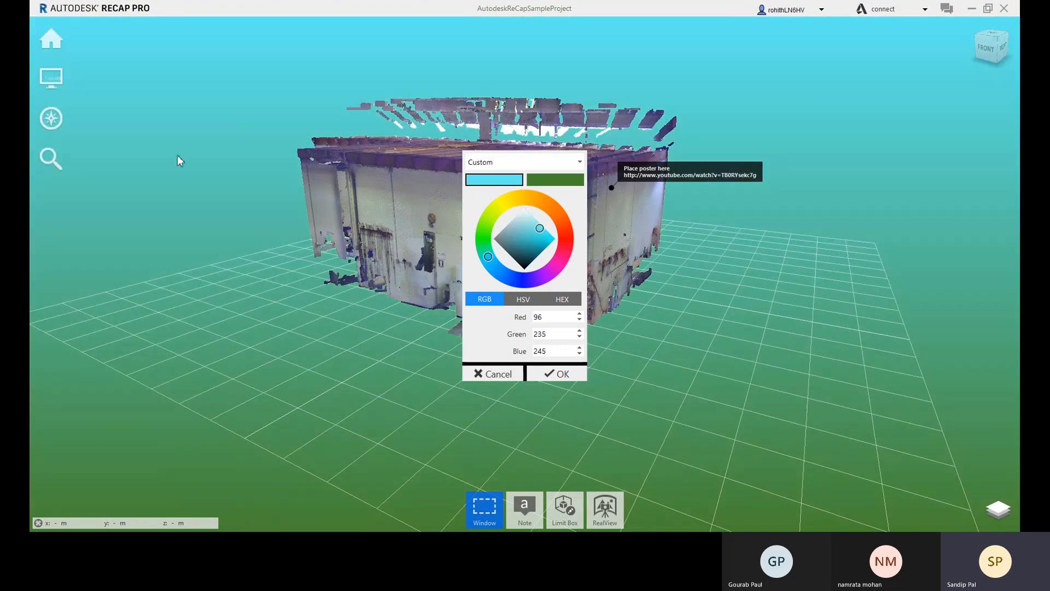
Apply the Sunset gradient preset as the background.
{"action": "left_click", "coordinate": [500, 162]}
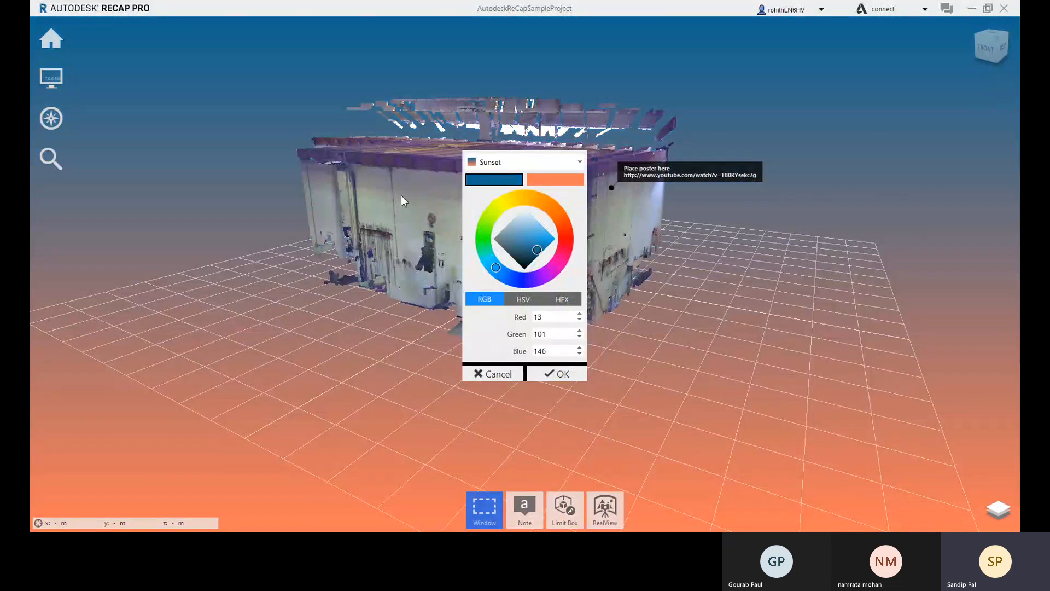
{"action": "left_click", "coordinate": [559, 374]}
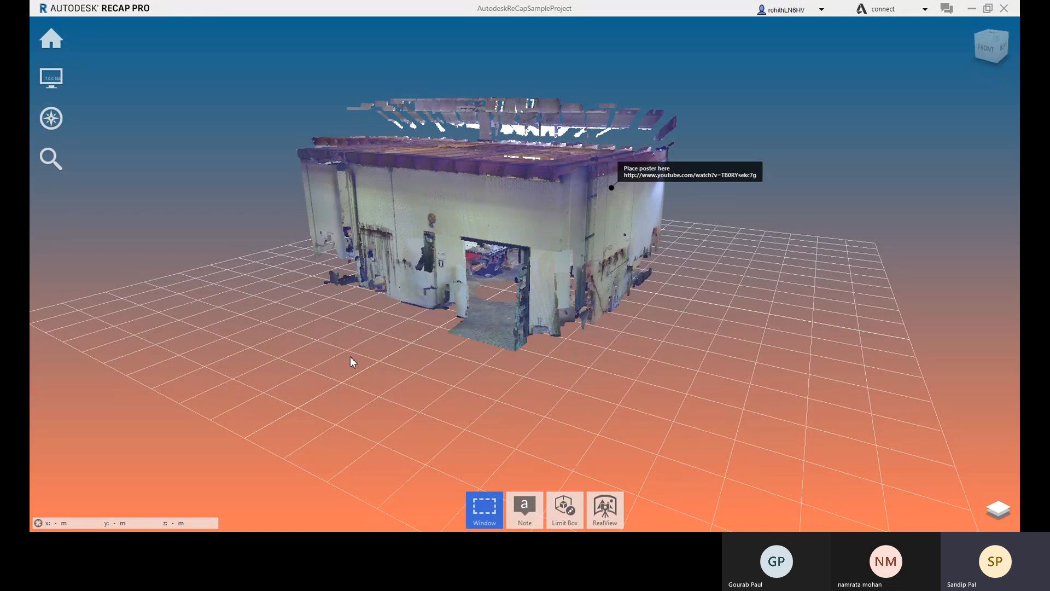
{"action": "left_click_drag", "start_coordinate": [352, 359], "coordinate": [358, 331]}
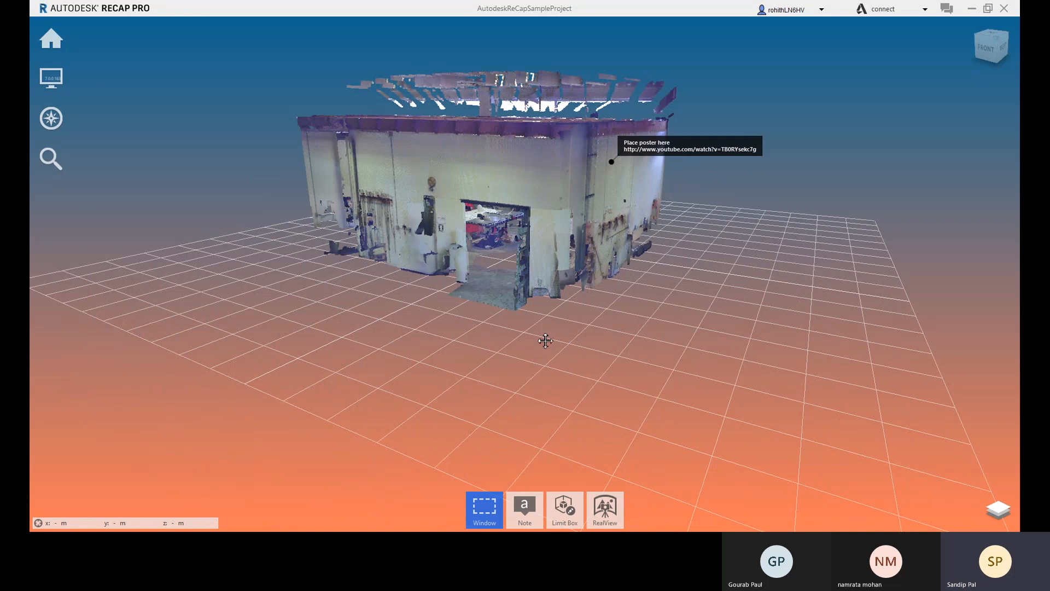
{"action": "middle_click_drag", "start_coordinate": [544, 335], "coordinate": [474, 352]}
{"action": "mouse_move", "coordinate": [67, 81]}
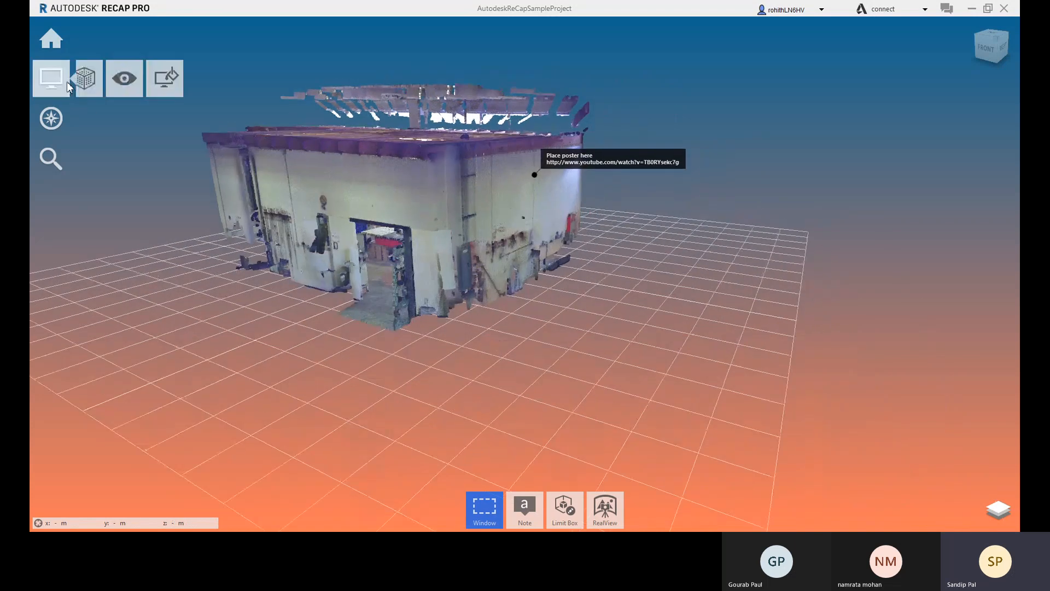
{"action": "middle_click_drag", "start_coordinate": [445, 409], "coordinate": [557, 459]}
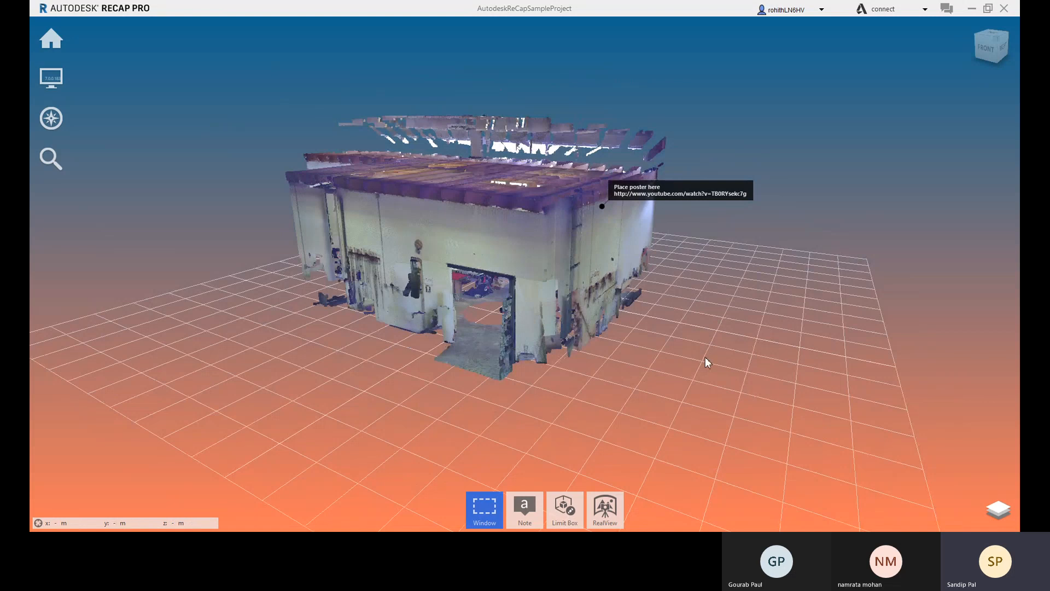
{"action": "middle_click_drag", "start_coordinate": [547, 330], "coordinate": [567, 294]}
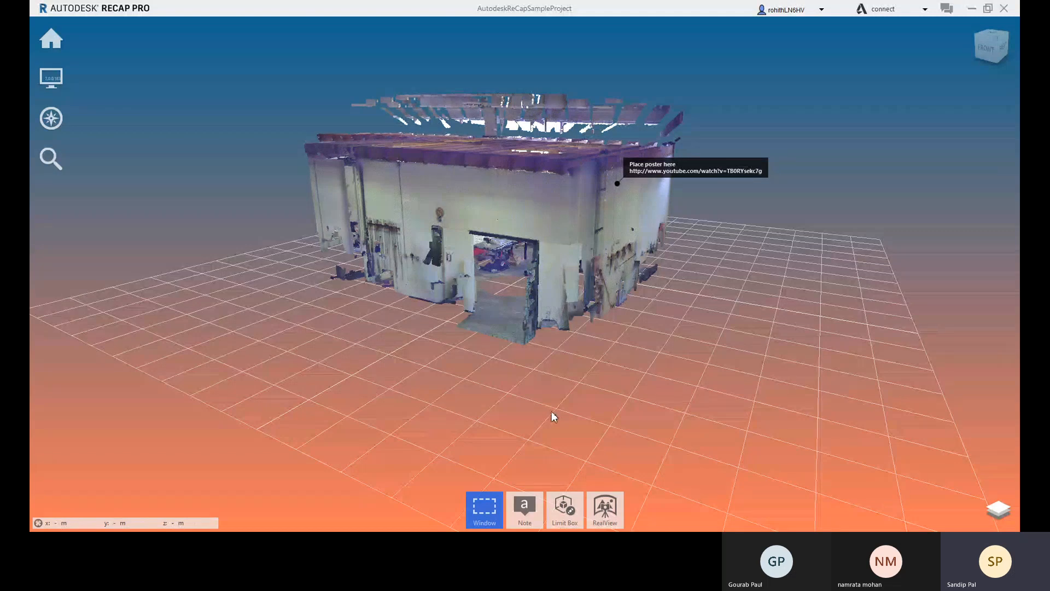
Start a Distance measurement from the upper-left corner of the building's doorway in the front view.
{"action": "mouse_move", "coordinate": [531, 515]}
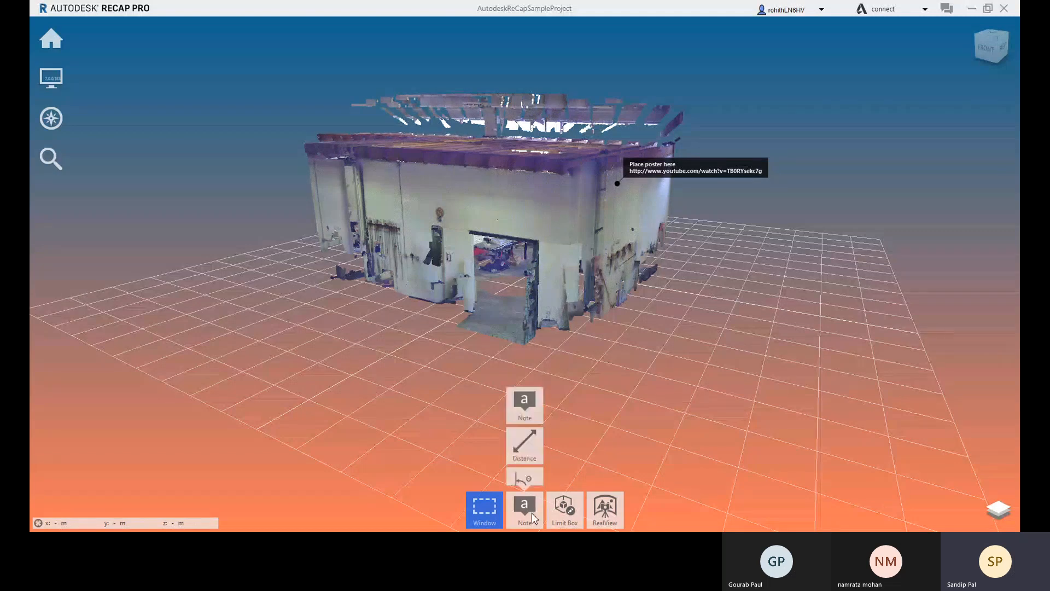
{"action": "left_click", "coordinate": [519, 428]}
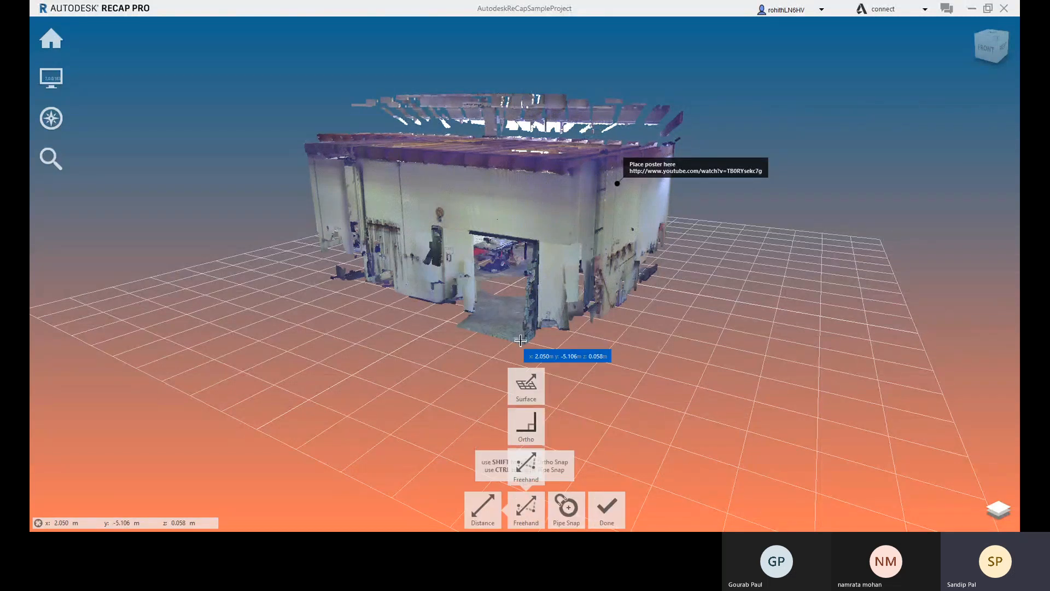
{"action": "scroll", "coordinate": [471, 295], "scroll_direction": "up", "scroll_amount": 8}
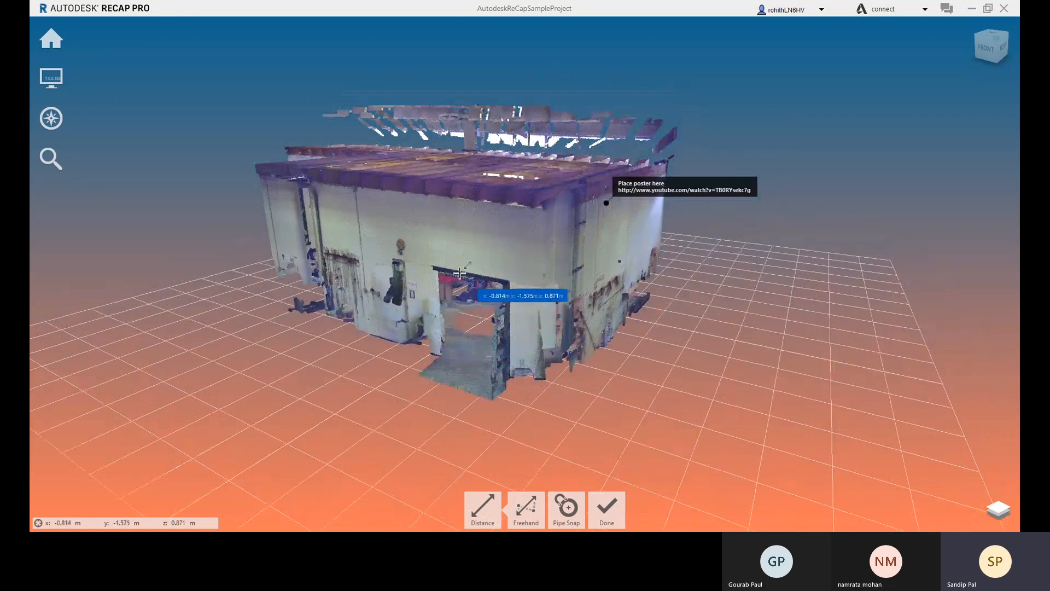
{"action": "scroll", "coordinate": [433, 273], "scroll_direction": "up", "scroll_amount": 6}
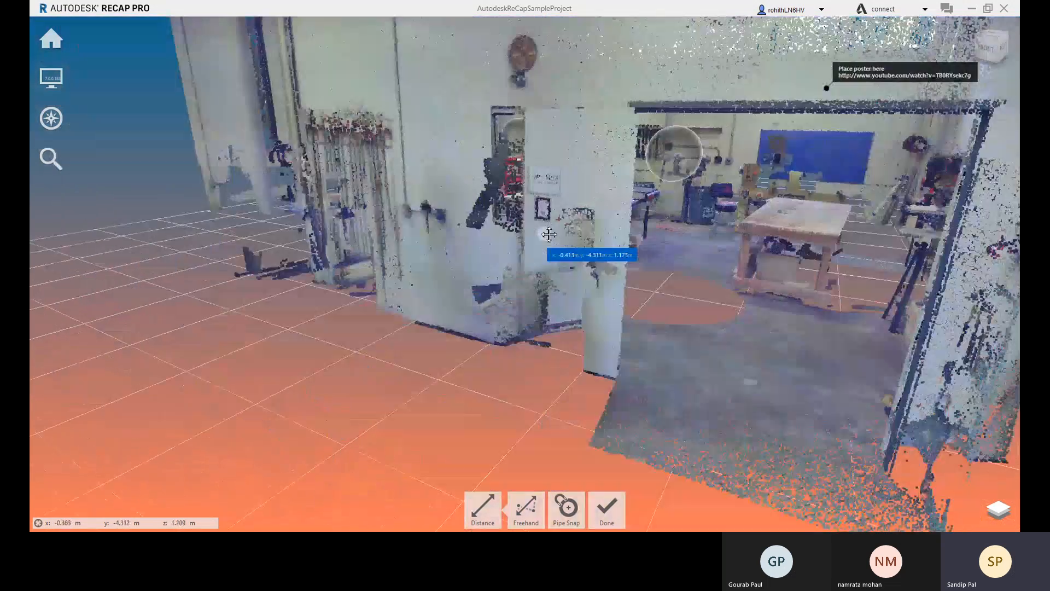
{"action": "middle_click_drag", "start_coordinate": [549, 235], "coordinate": [565, 224]}
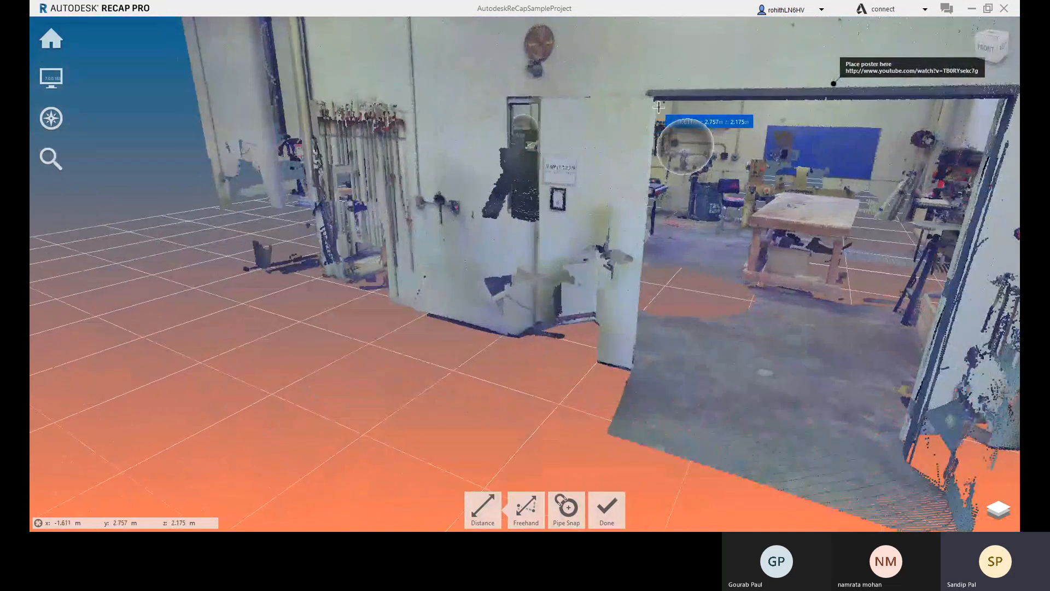
{"action": "scroll", "coordinate": [654, 101], "scroll_direction": "up", "scroll_amount": 4}
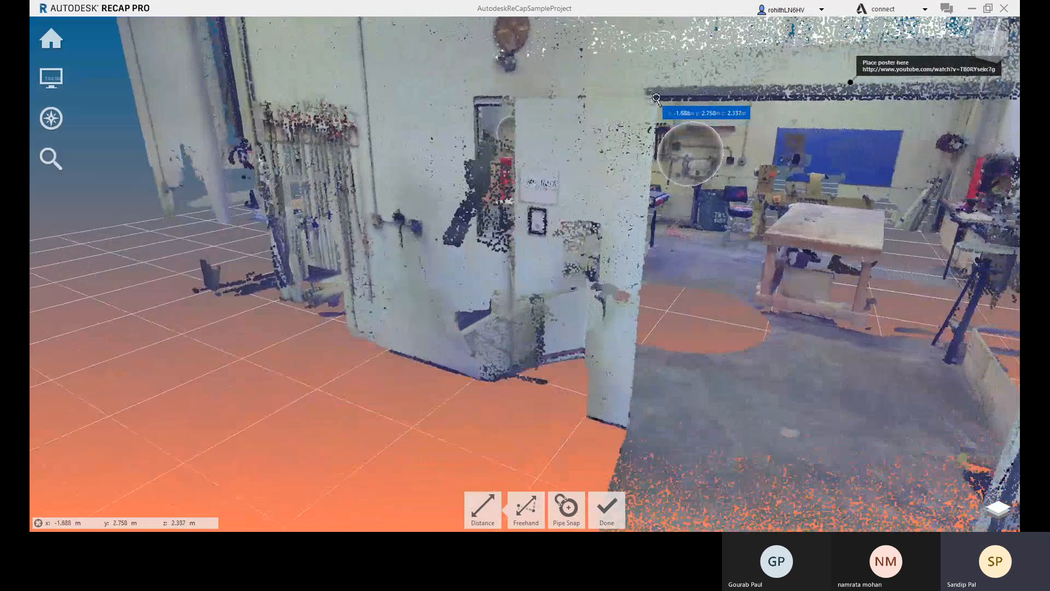
{"action": "middle_click_drag", "start_coordinate": [655, 101], "coordinate": [509, 147]}
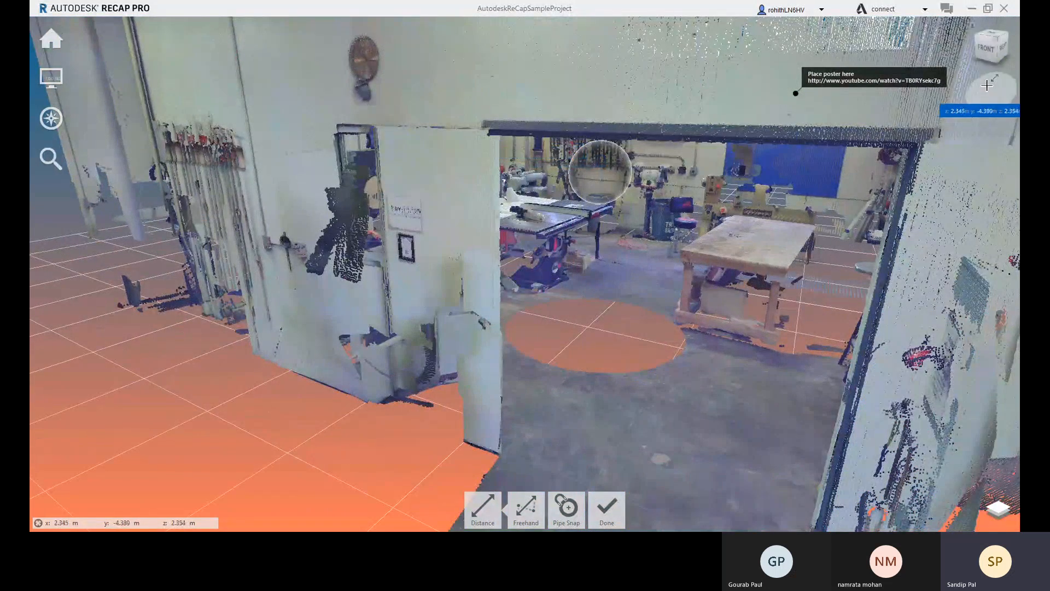
{"action": "left_click", "coordinate": [985, 52]}
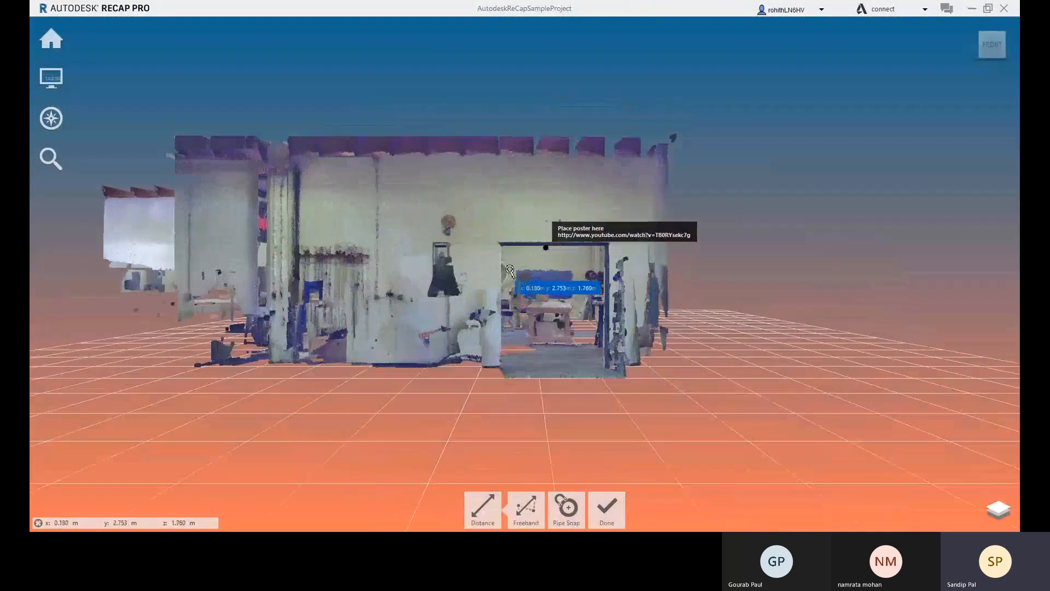
{"action": "scroll", "coordinate": [492, 251], "scroll_direction": "up", "scroll_amount": 5}
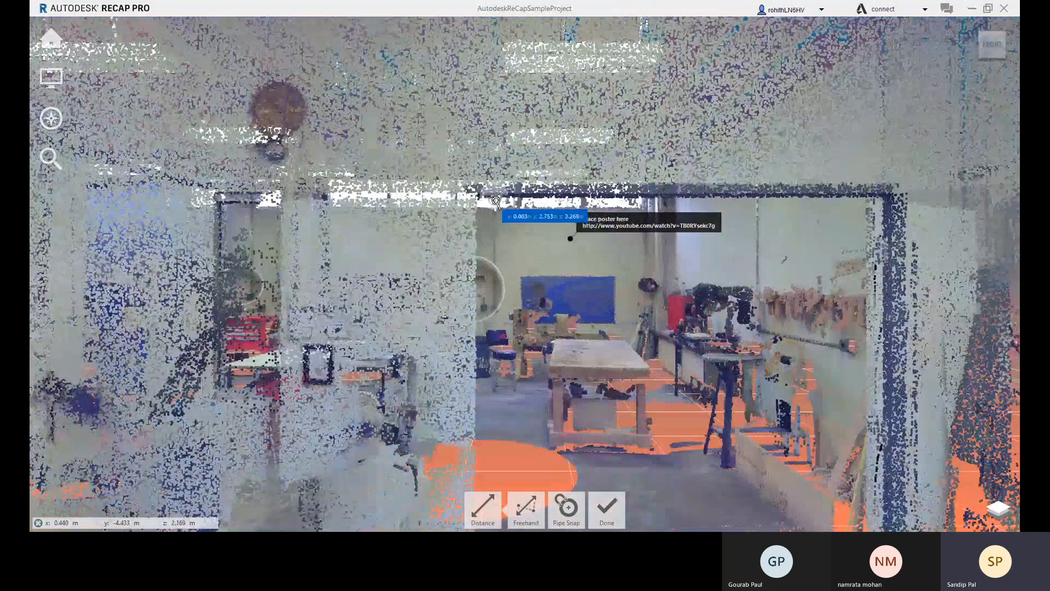
{"action": "scroll", "coordinate": [495, 201], "scroll_direction": "up", "scroll_amount": 3}
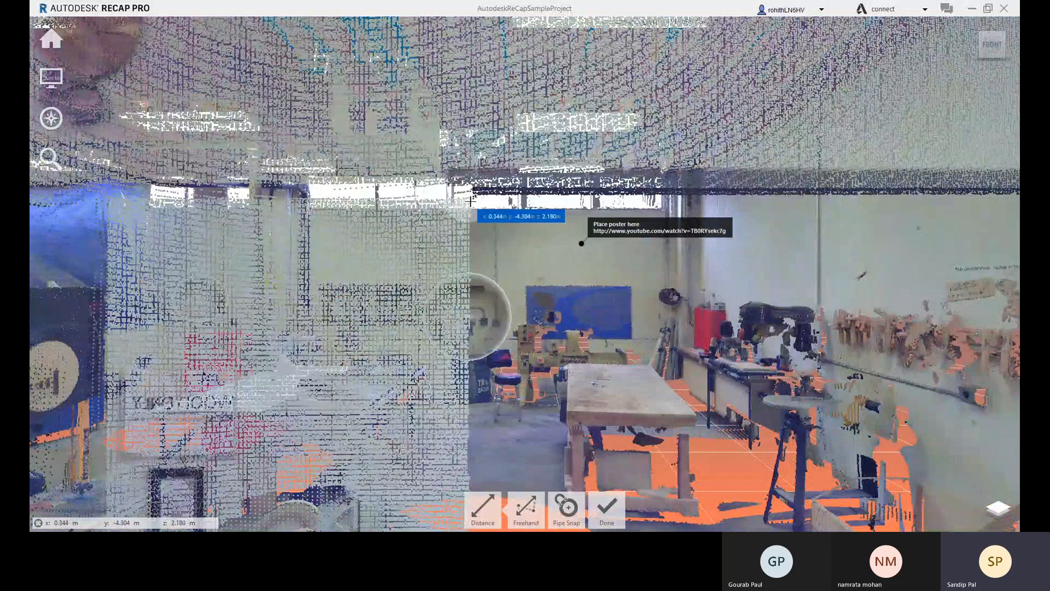
{"action": "left_click", "coordinate": [470, 202]}
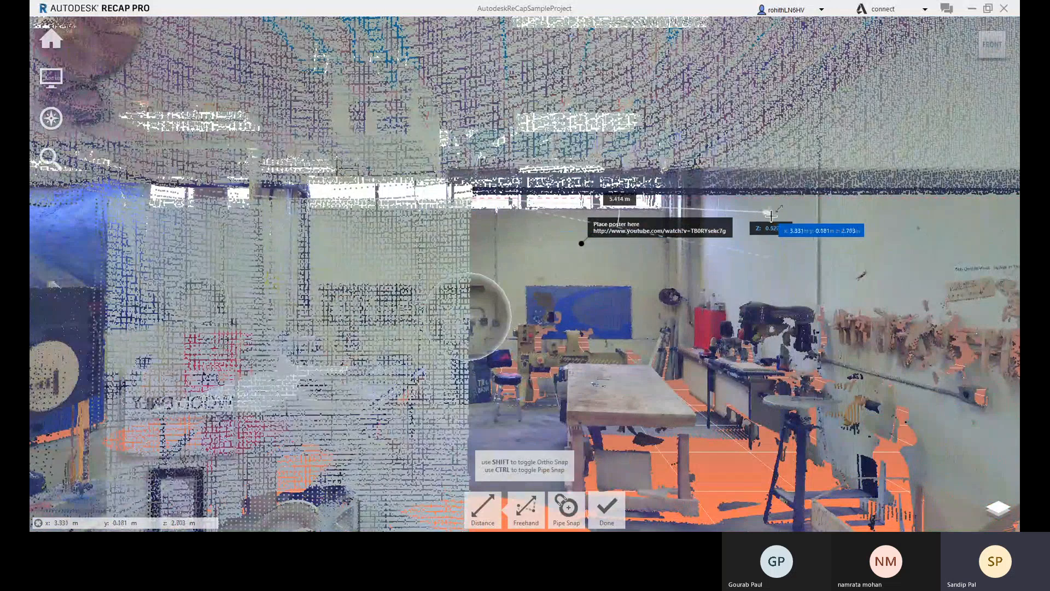
Try to end the distance measurement at the upper-right corner of the building's doorway.
{"action": "scroll", "coordinate": [772, 215], "scroll_direction": "down", "scroll_amount": 5}
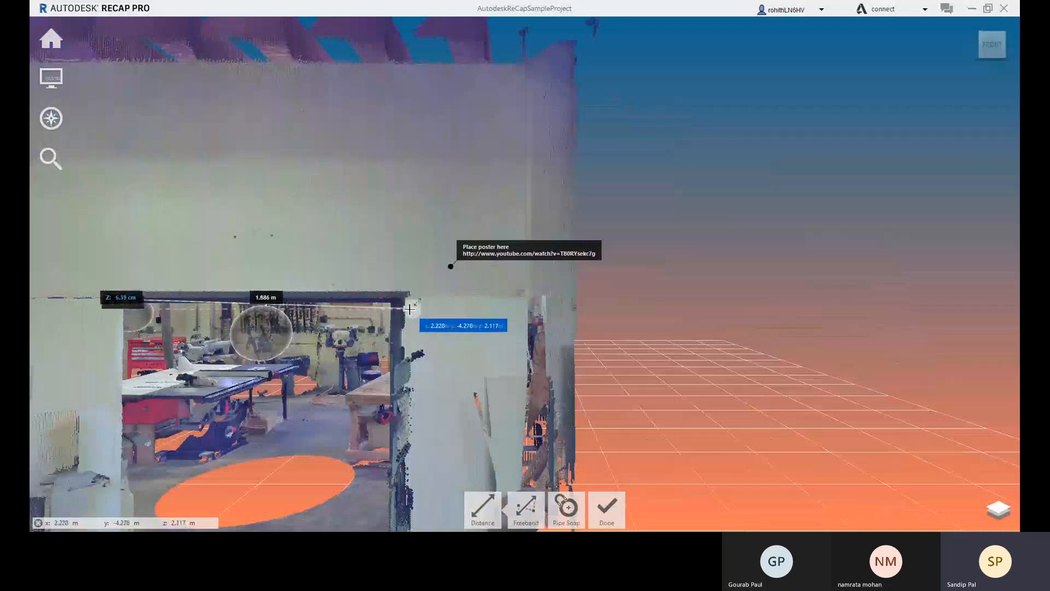
{"action": "scroll", "coordinate": [405, 301], "scroll_direction": "up", "scroll_amount": 1}
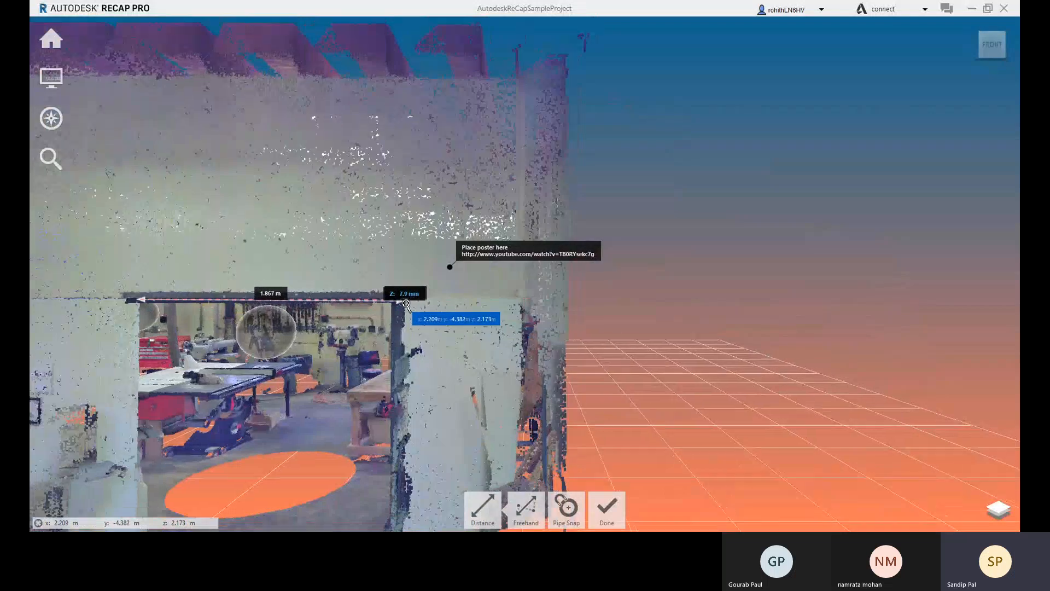
{"action": "scroll", "coordinate": [407, 285], "scroll_direction": "up", "scroll_amount": 3}
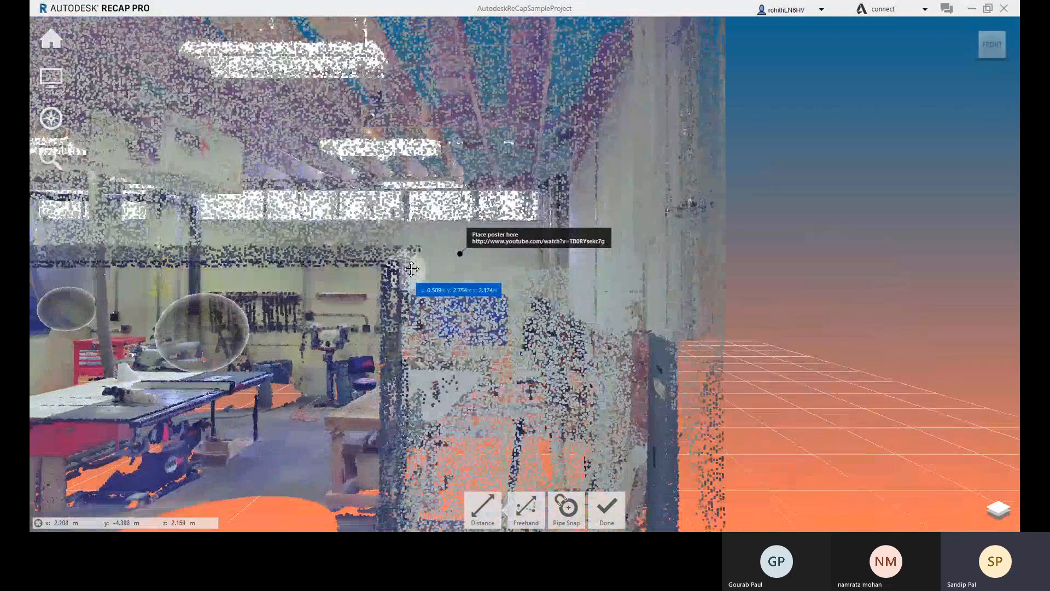
{"action": "scroll", "coordinate": [412, 269], "scroll_direction": "up", "scroll_amount": 2}
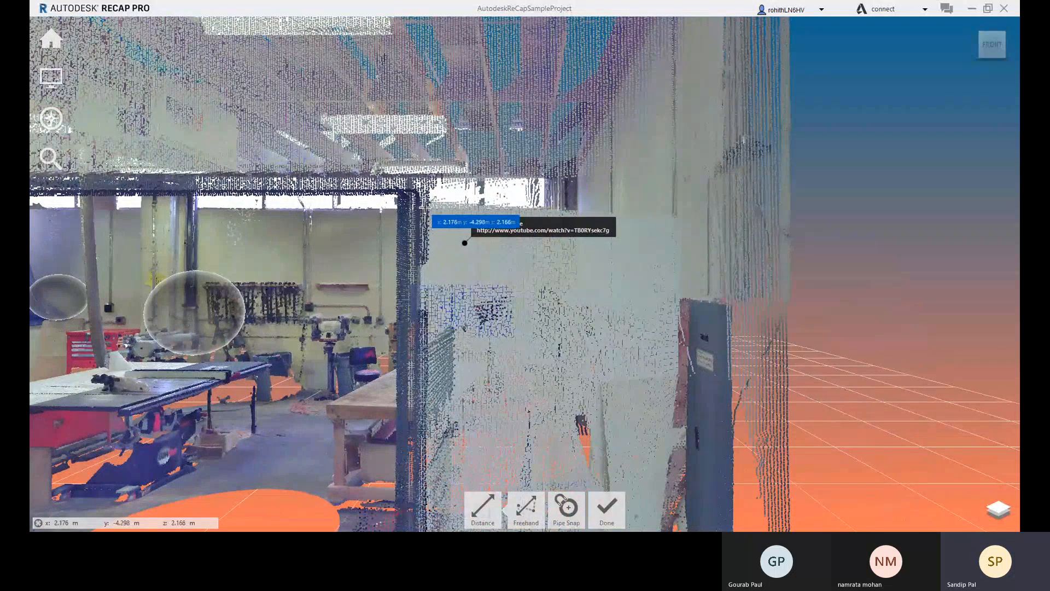
{"action": "scroll", "coordinate": [285, 240], "scroll_direction": "down", "scroll_amount": 5}
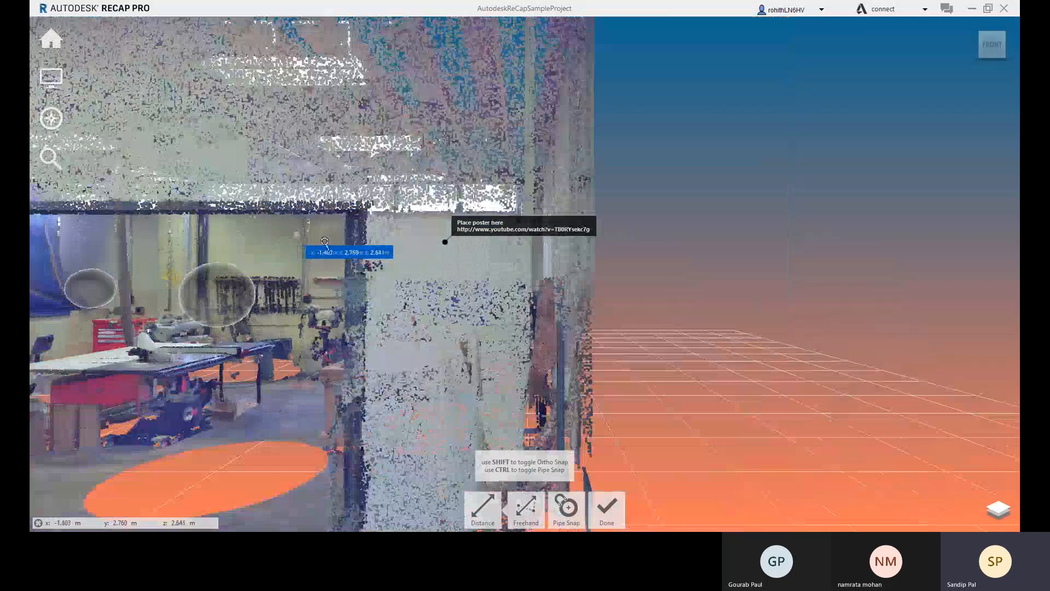
{"action": "scroll", "coordinate": [278, 268], "scroll_direction": "down", "scroll_amount": 3}
{"action": "middle_click_drag", "start_coordinate": [300, 273], "coordinate": [294, 428]}
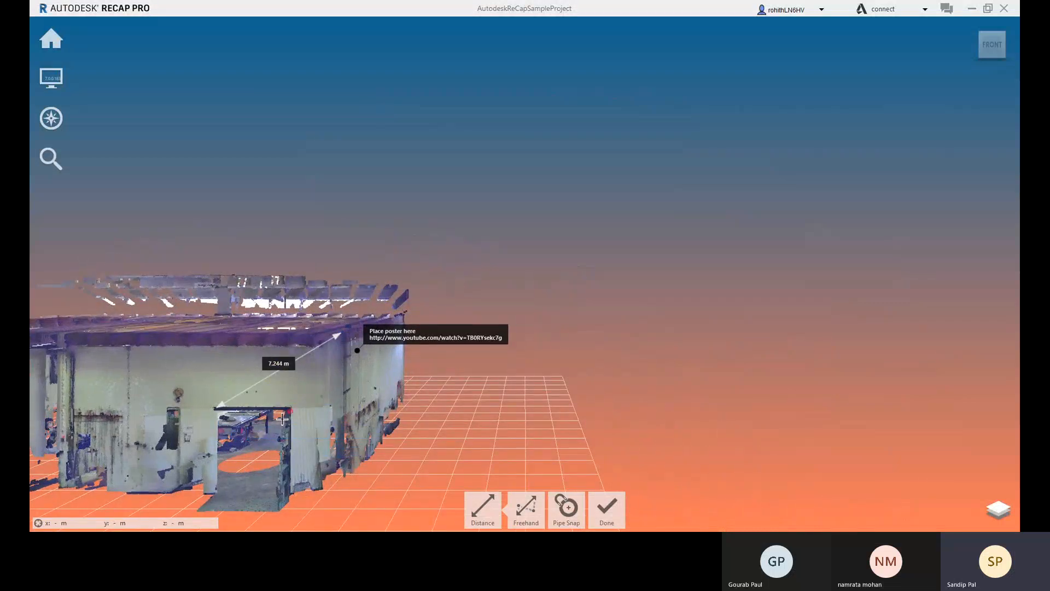
Finish measuring and delete the misplaced distance annotation running from the doorway corner towards the roof.
{"action": "left_click", "coordinate": [607, 509]}
{"action": "mouse_move", "coordinate": [524, 508]}
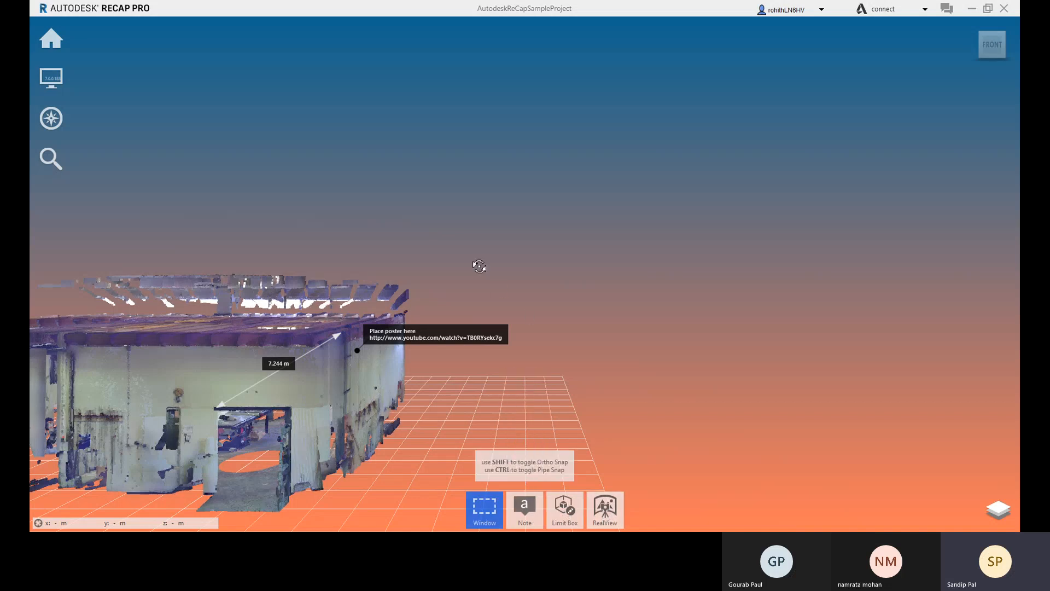
{"action": "left_click", "coordinate": [251, 384]}
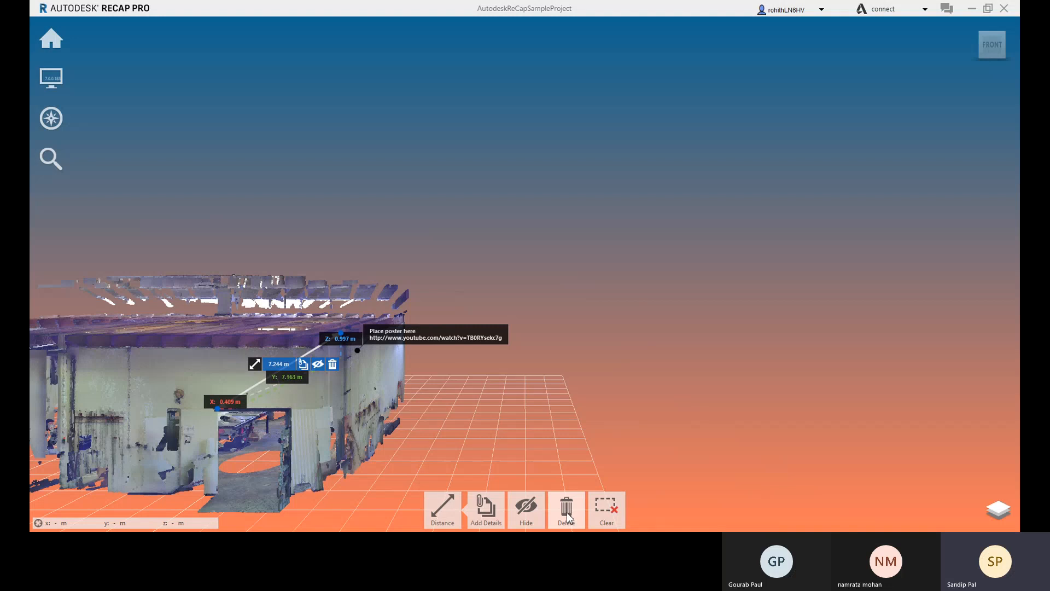
{"action": "left_click", "coordinate": [568, 516]}
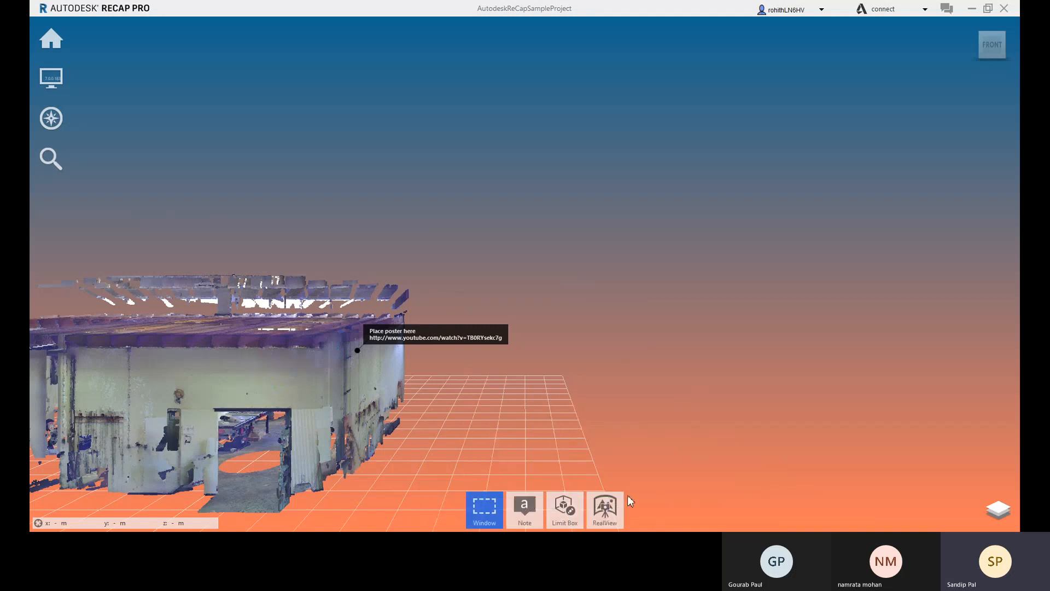
Measure the doorway's width with a Distance annotation between its upper-left and upper-right corners, and finish measuring.
{"action": "mouse_move", "coordinate": [530, 520]}
{"action": "left_click", "coordinate": [526, 431]}
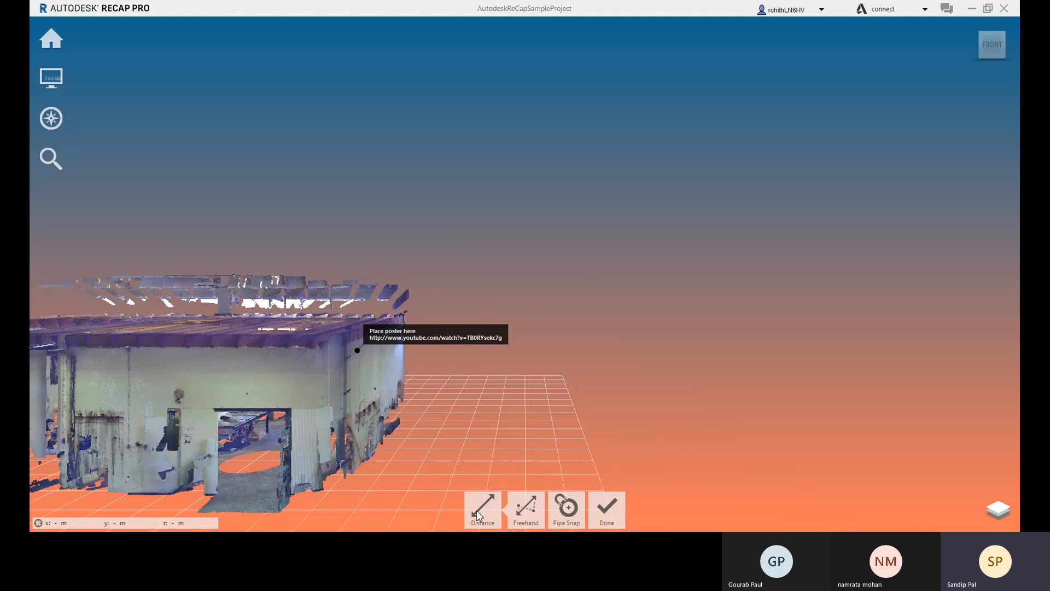
{"action": "middle_click_drag", "start_coordinate": [239, 458], "coordinate": [370, 407]}
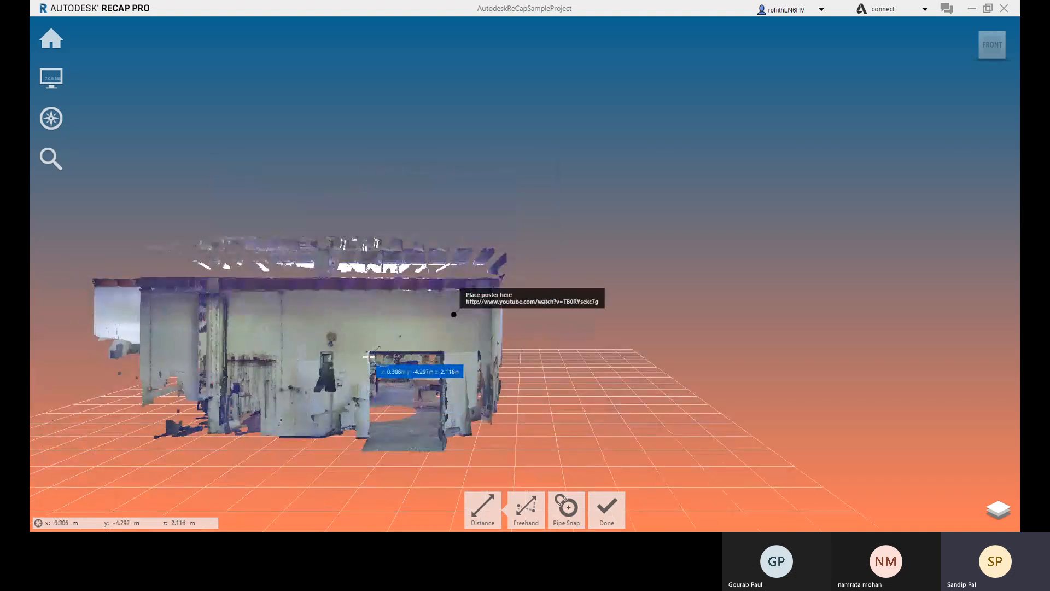
{"action": "scroll", "coordinate": [369, 355], "scroll_direction": "up", "scroll_amount": 2}
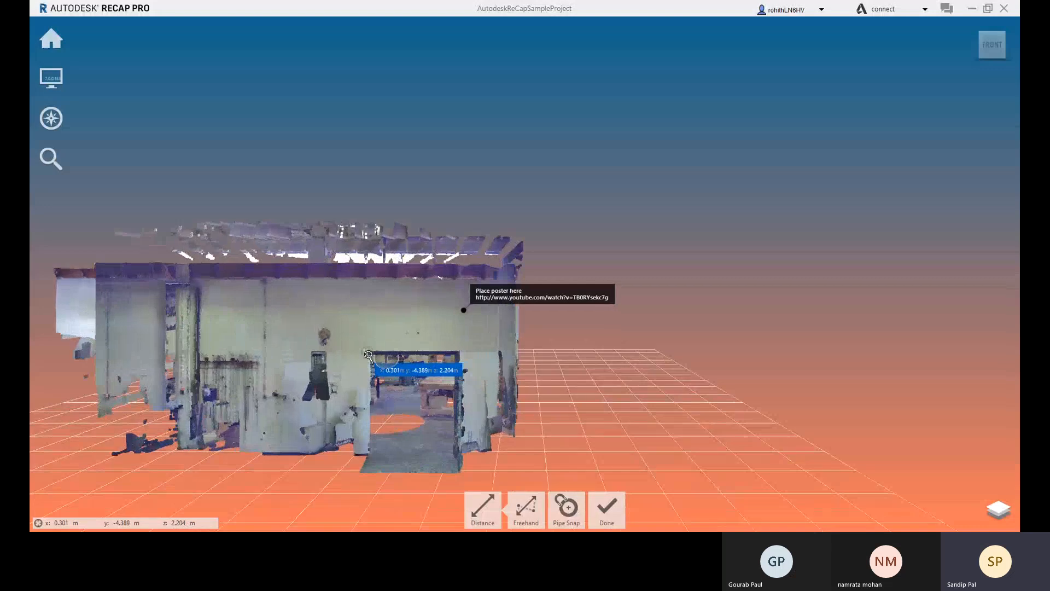
{"action": "scroll", "coordinate": [368, 356], "scroll_direction": "up", "scroll_amount": 3}
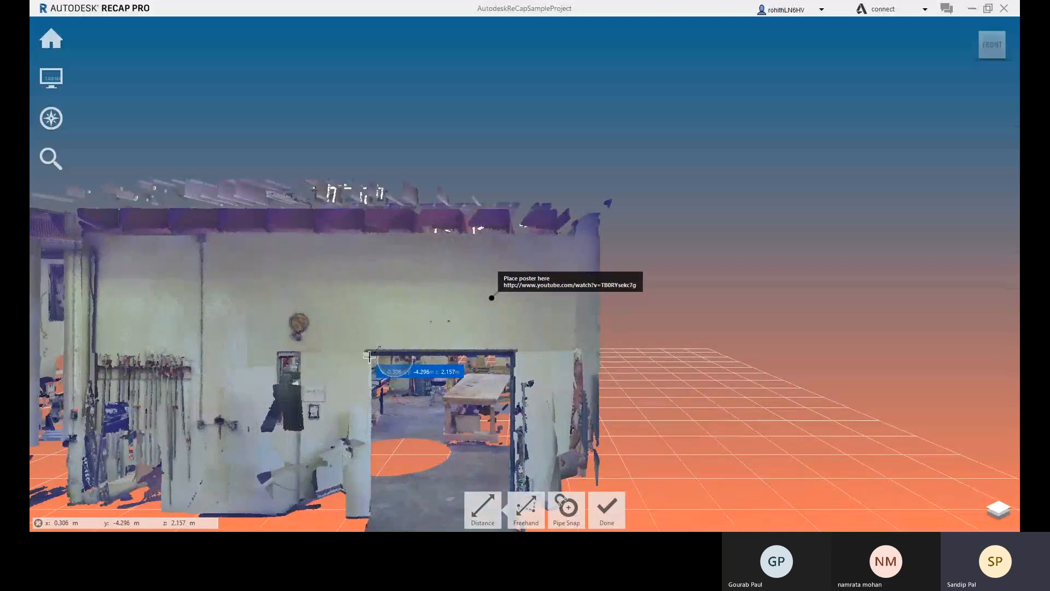
{"action": "left_click", "coordinate": [369, 356]}
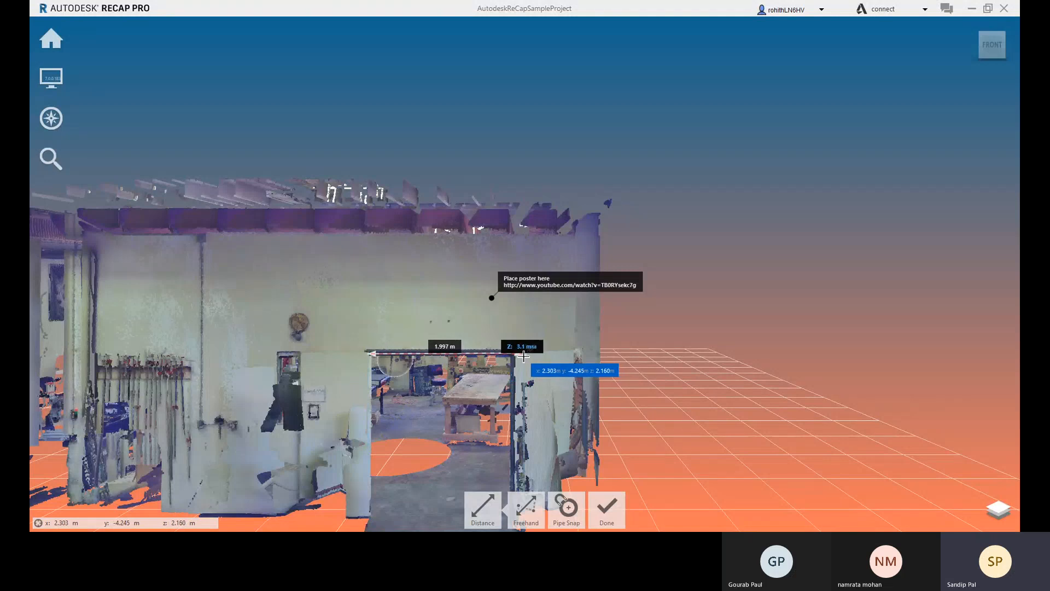
{"action": "left_click", "coordinate": [523, 356]}
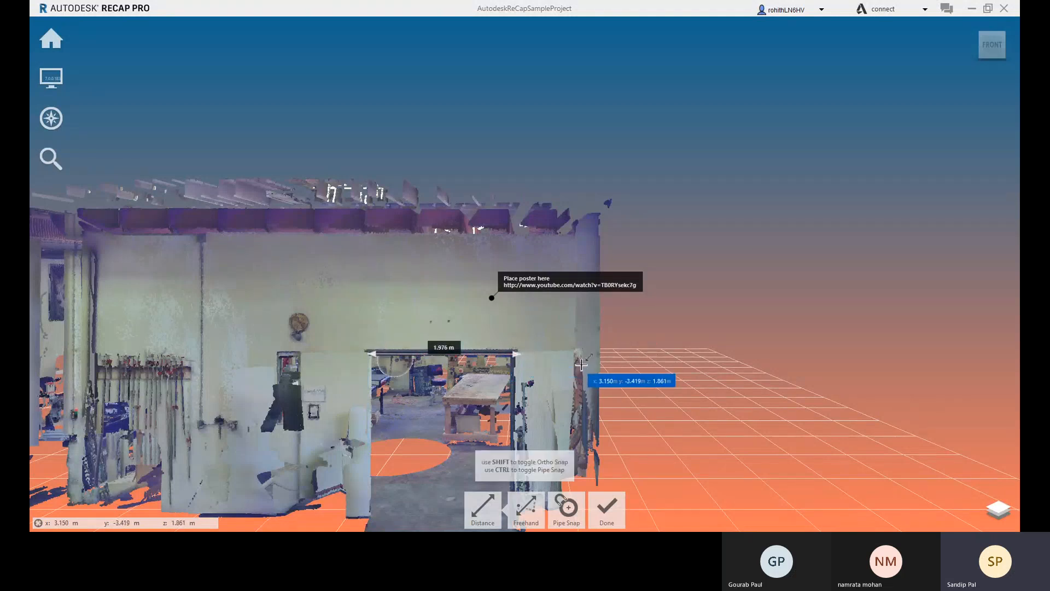
{"action": "left_click_drag", "start_coordinate": [605, 353], "coordinate": [629, 352]}
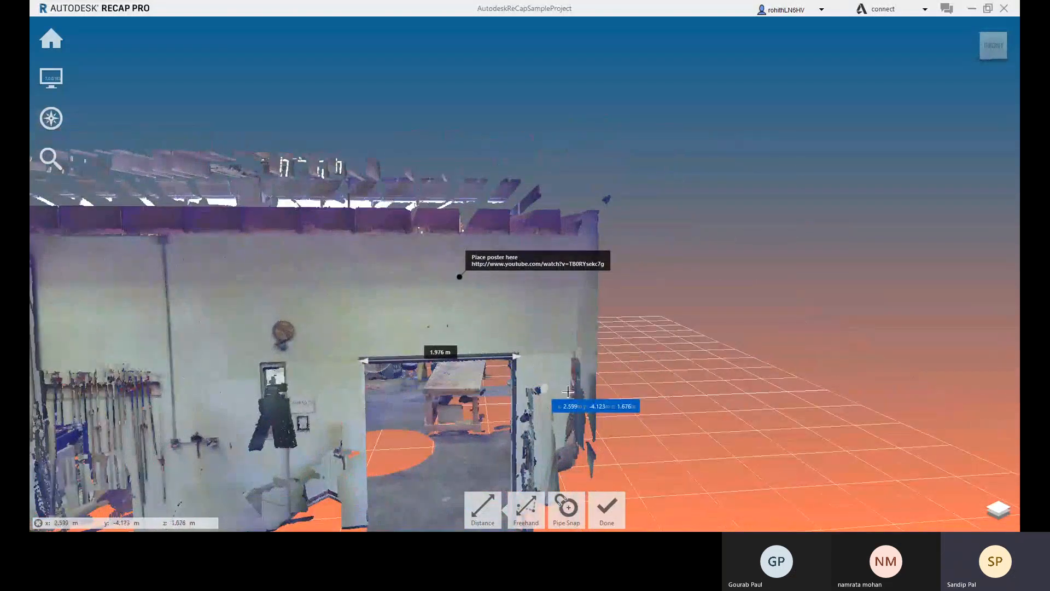
{"action": "middle_click_drag", "start_coordinate": [537, 356], "coordinate": [512, 324]}
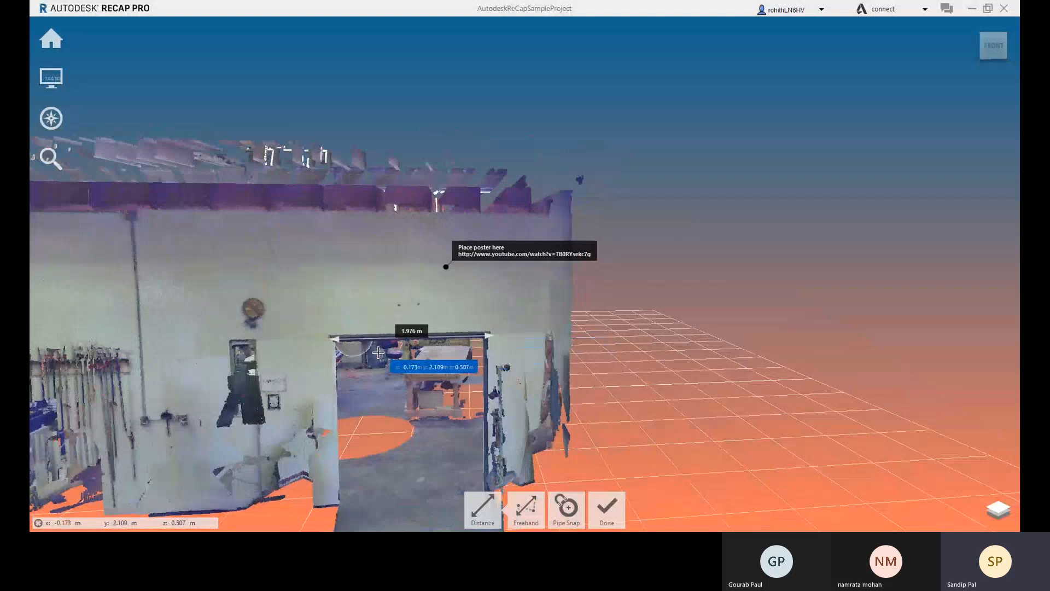
{"action": "left_click", "coordinate": [340, 343]}
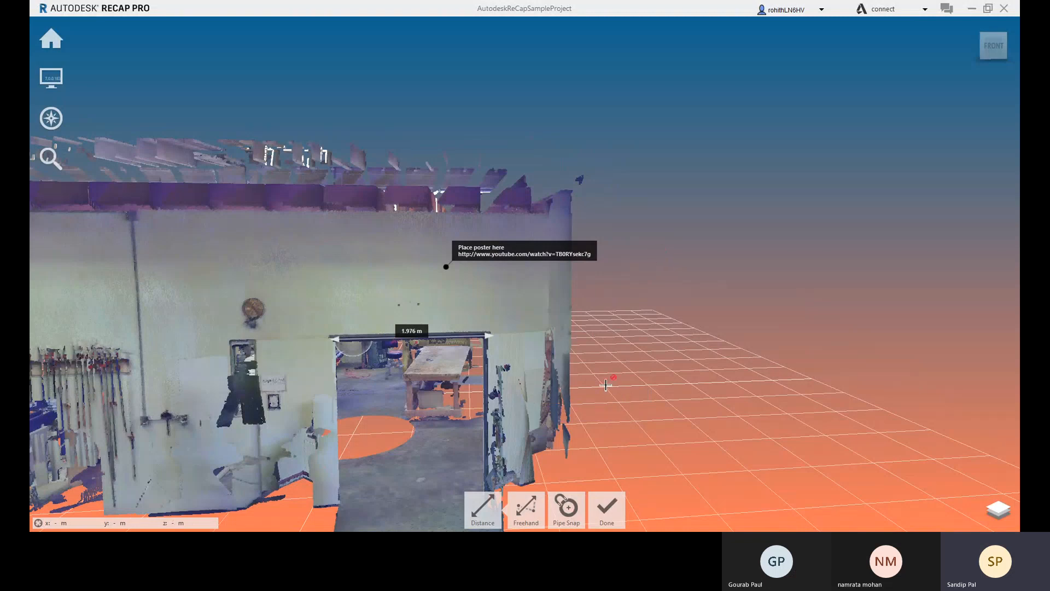
{"action": "left_click", "coordinate": [614, 515]}
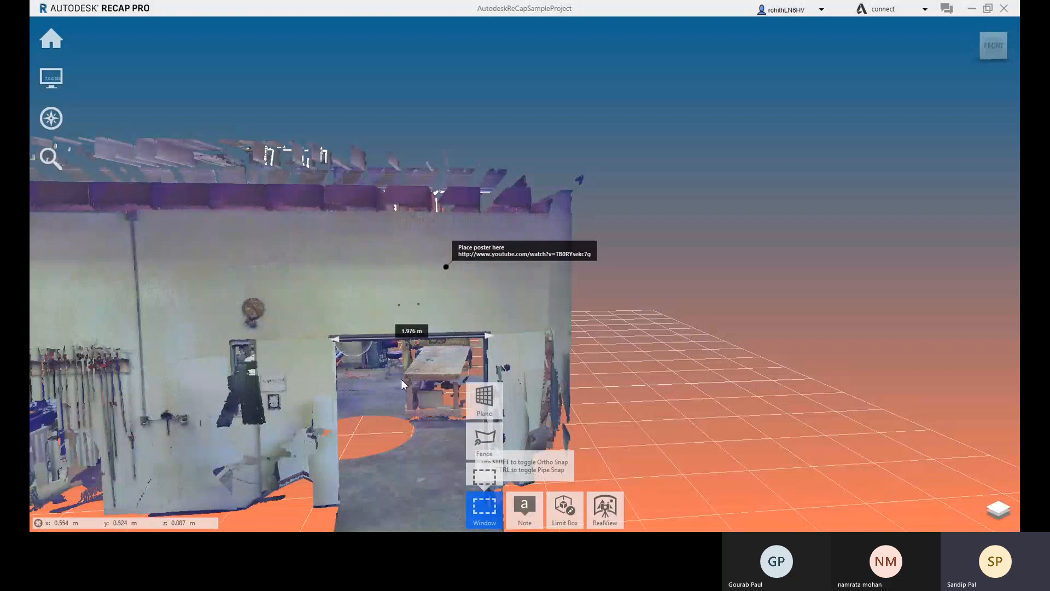
Add the detail text "Door Opening" to the doorway's distance annotation.
{"action": "left_click", "coordinate": [374, 339]}
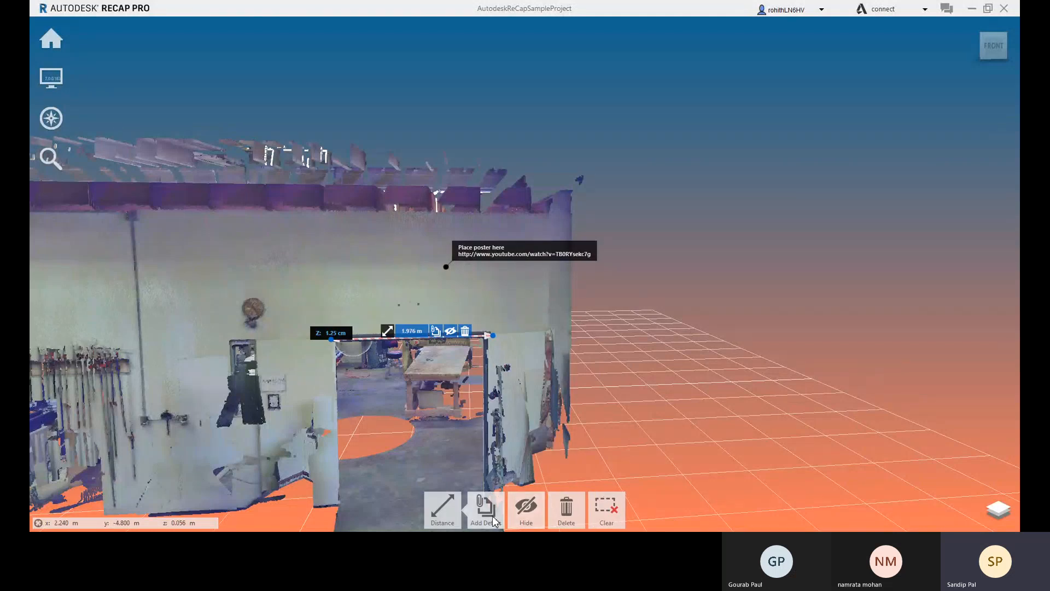
{"action": "left_click", "coordinate": [485, 509]}
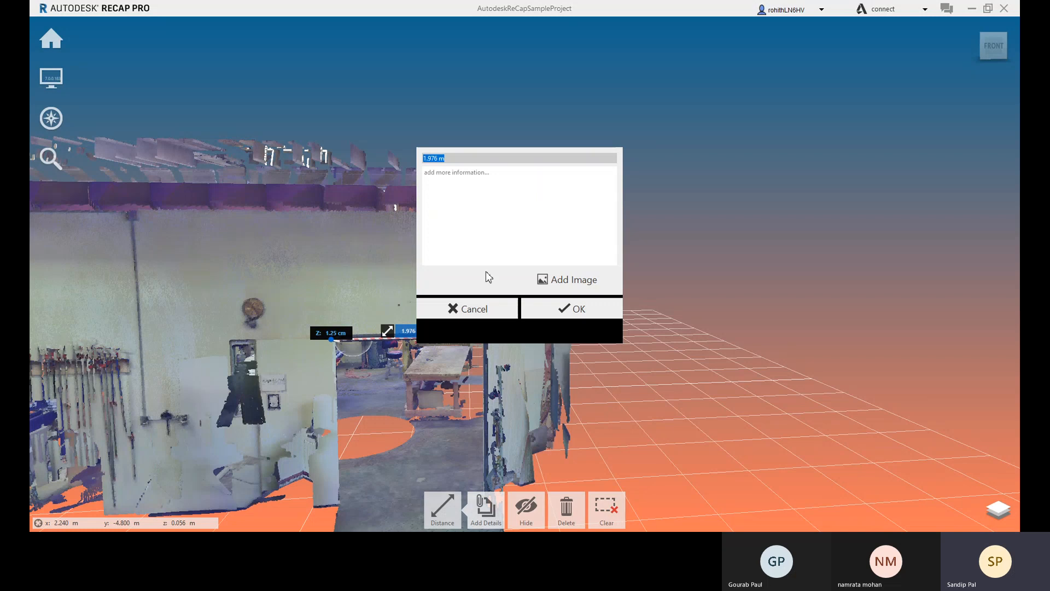
{"action": "left_click", "coordinate": [454, 181]}
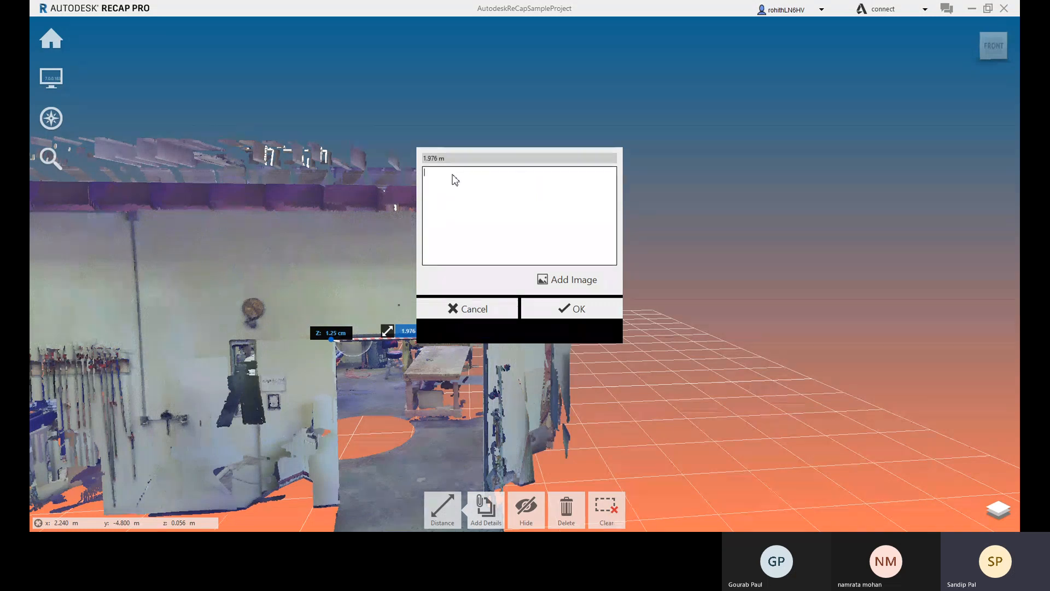
{"action": "type", "text": "Door Opening"}
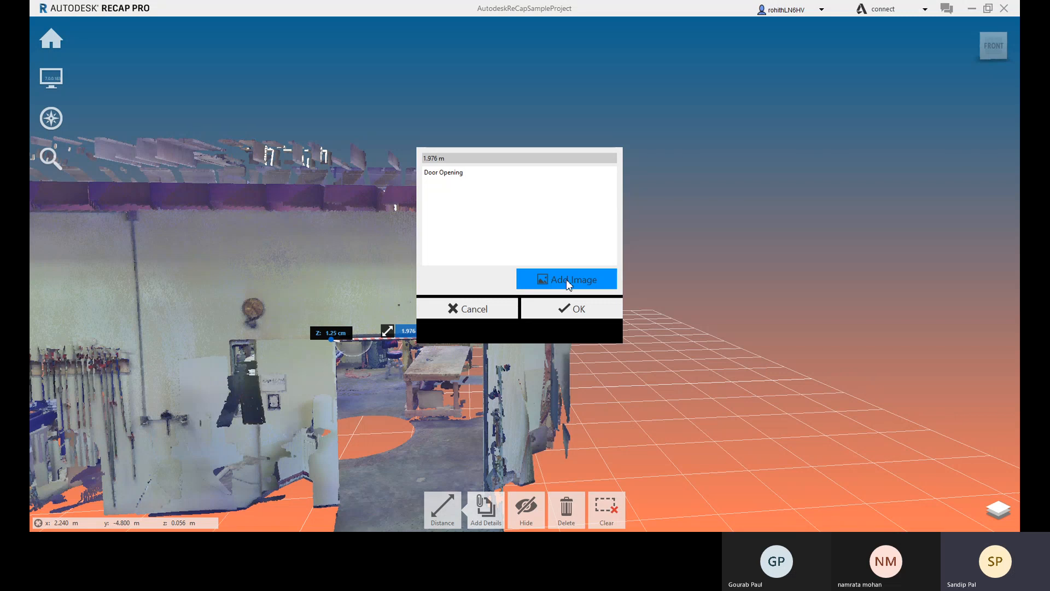
{"action": "left_click", "coordinate": [550, 305]}
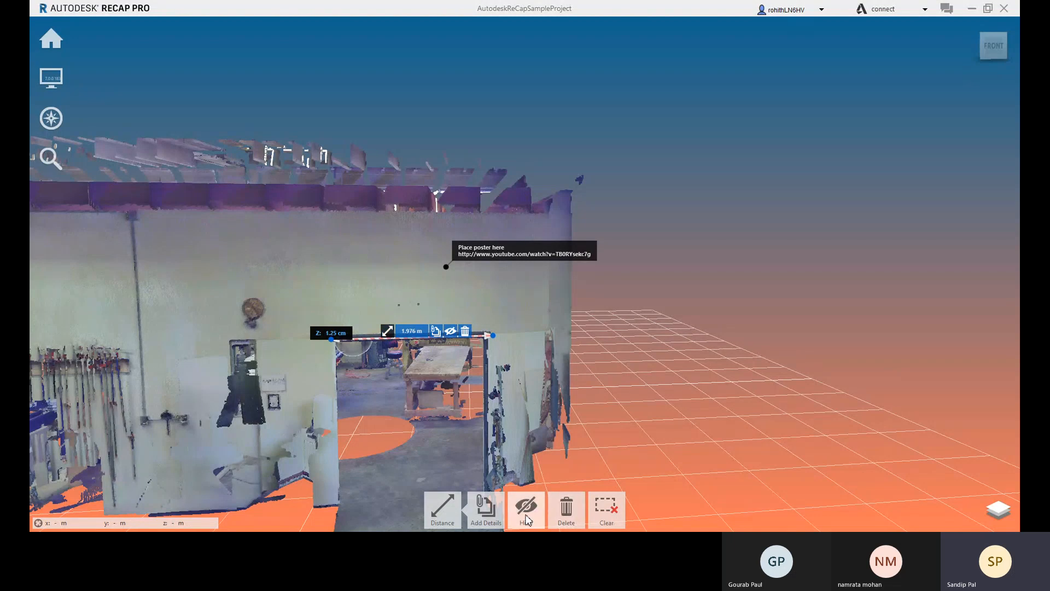
Hide the doorway's distance annotation and make it visible again through the project's annotations list.
{"action": "left_click", "coordinate": [451, 332]}
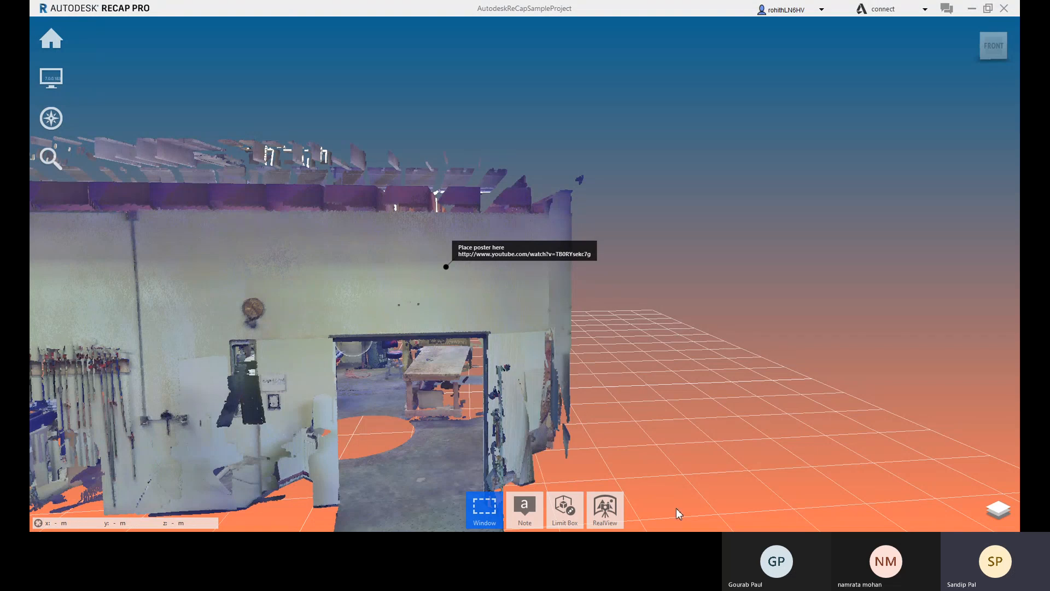
{"action": "middle_click_drag", "start_coordinate": [464, 443], "coordinate": [473, 425]}
{"action": "mouse_move", "coordinate": [992, 518]}
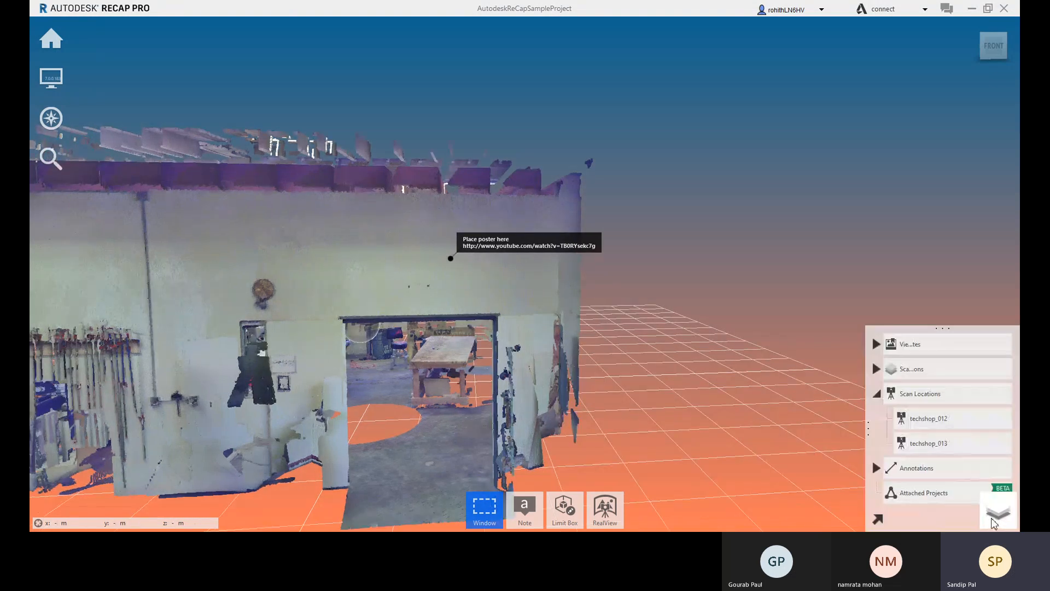
{"action": "mouse_move", "coordinate": [908, 472]}
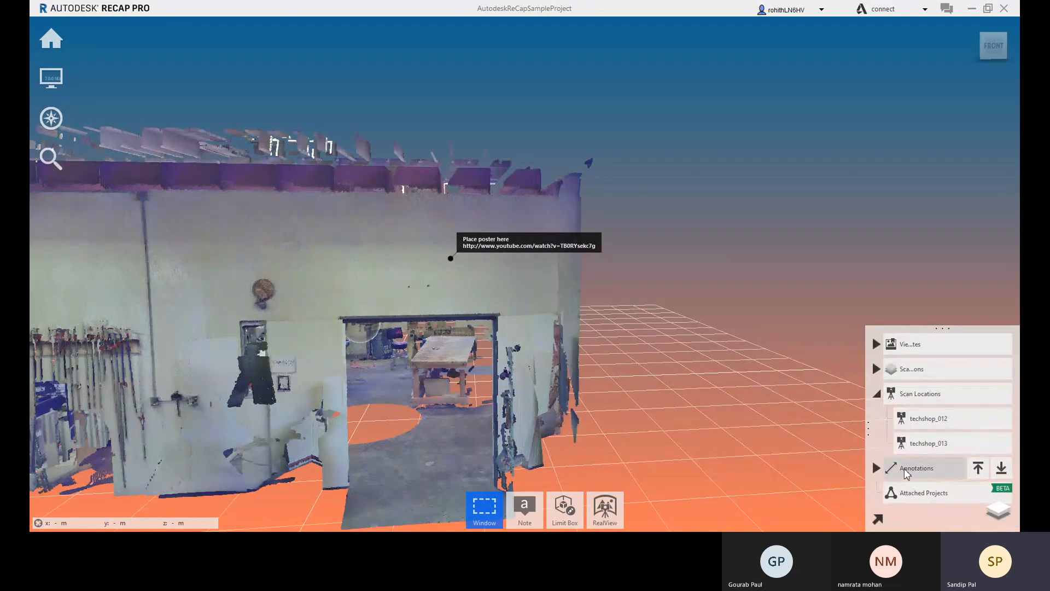
{"action": "left_click", "coordinate": [876, 468]}
{"action": "scroll", "coordinate": [938, 496], "scroll_direction": "down", "scroll_amount": 1}
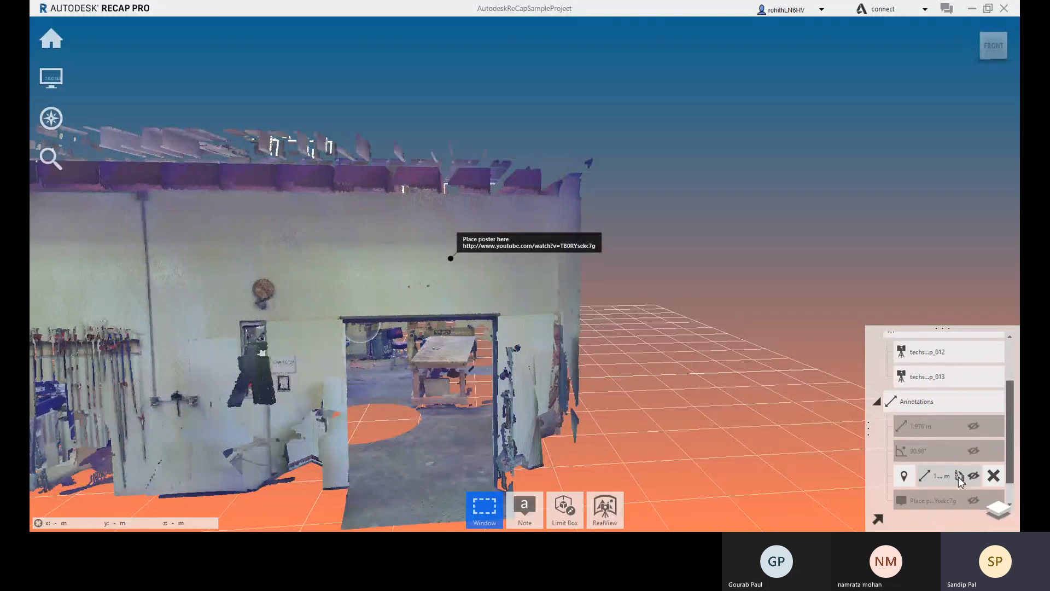
{"action": "left_click", "coordinate": [977, 427]}
Check the detail text attached to the doorway's distance annotation and close it.
{"action": "left_click", "coordinate": [420, 320]}
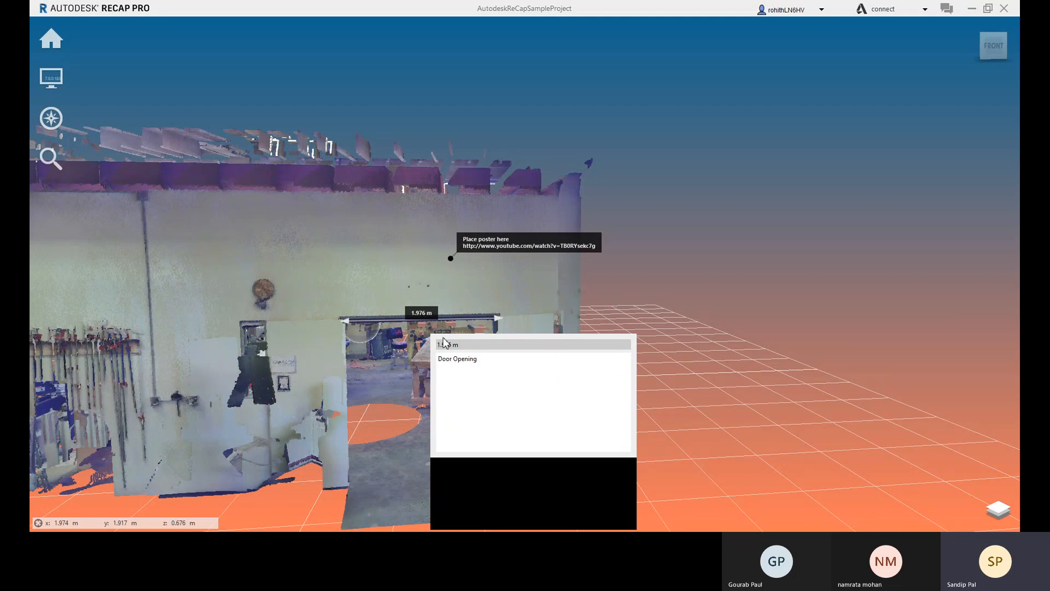
{"action": "left_click", "coordinate": [1006, 517]}
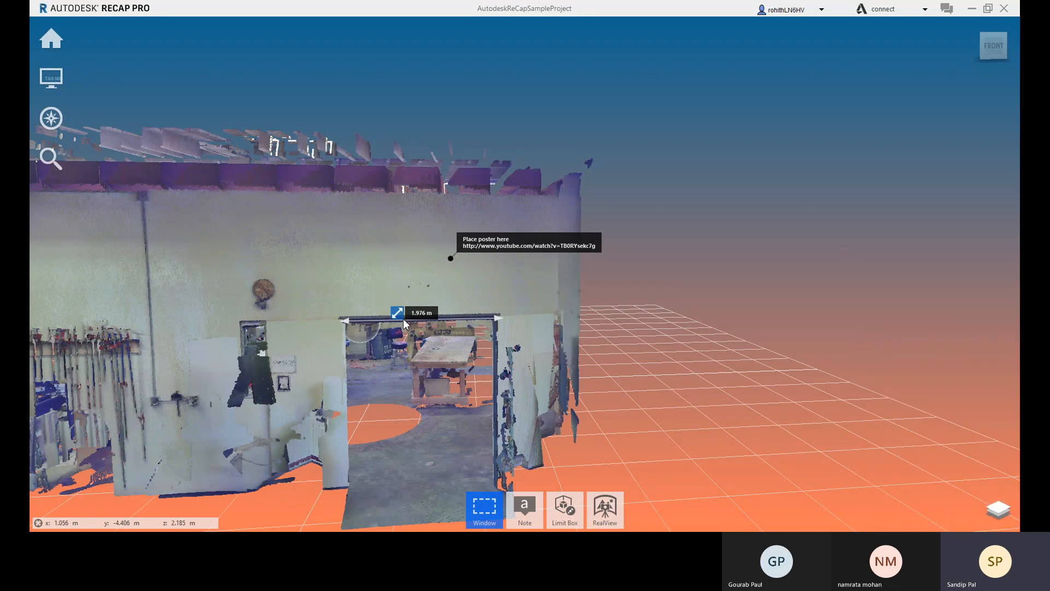
{"action": "left_click", "coordinate": [421, 323]}
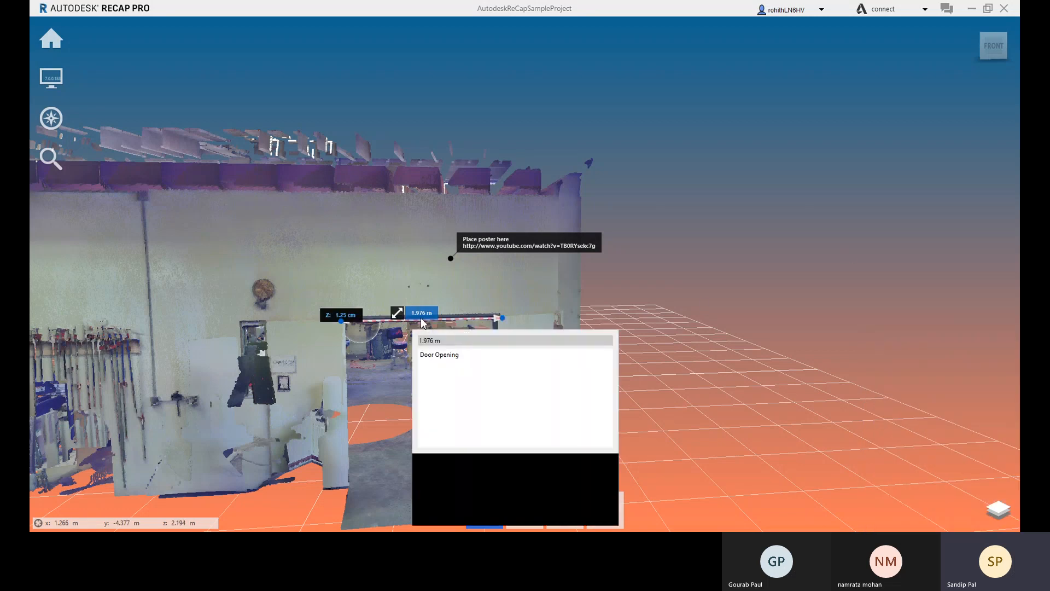
{"action": "left_click", "coordinate": [477, 386]}
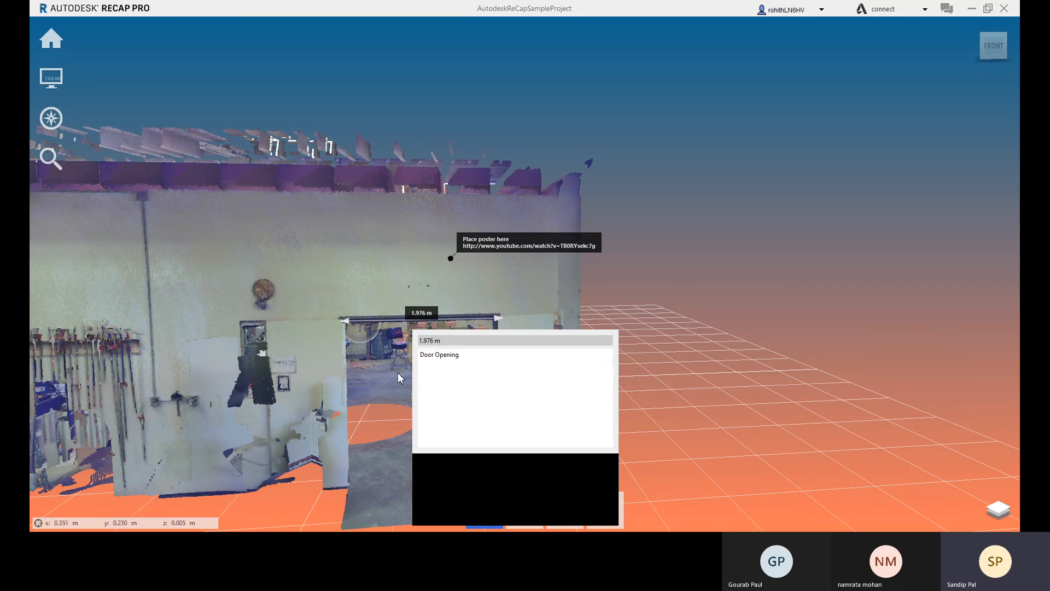
{"action": "left_click", "coordinate": [692, 510]}
Start a Distance annotation with Ortho snapping along the Z axis from the doorway's lower-left corner.
{"action": "mouse_move", "coordinate": [523, 518]}
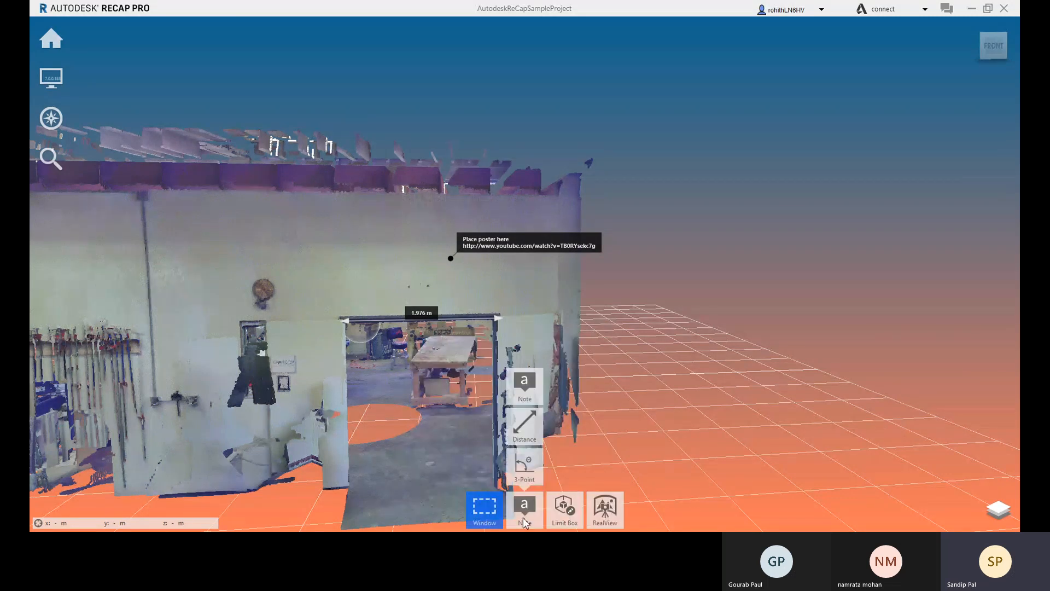
{"action": "left_click", "coordinate": [523, 425]}
{"action": "mouse_move", "coordinate": [515, 524]}
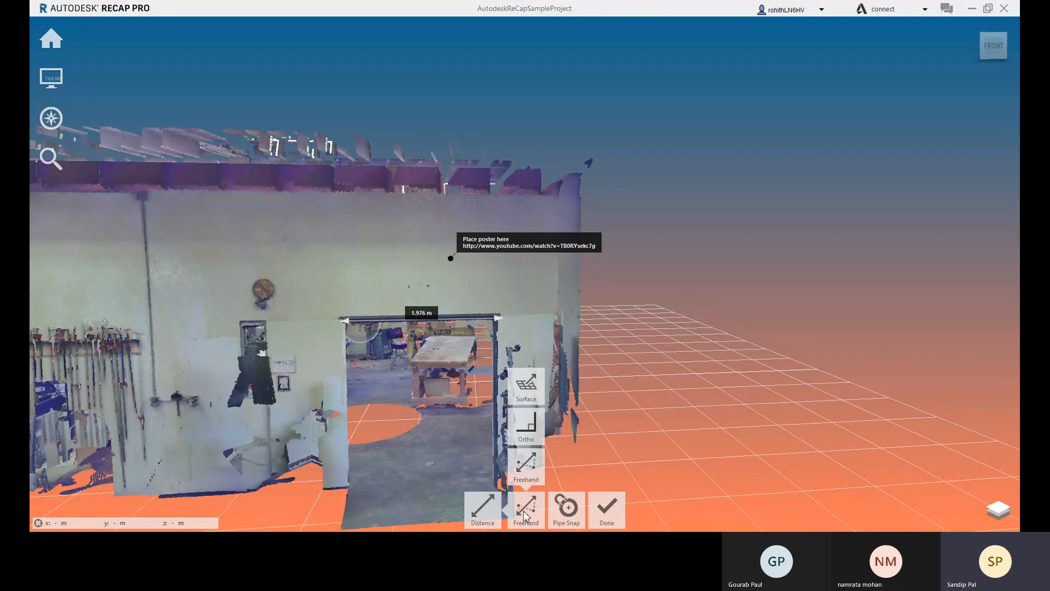
{"action": "mouse_move", "coordinate": [527, 432]}
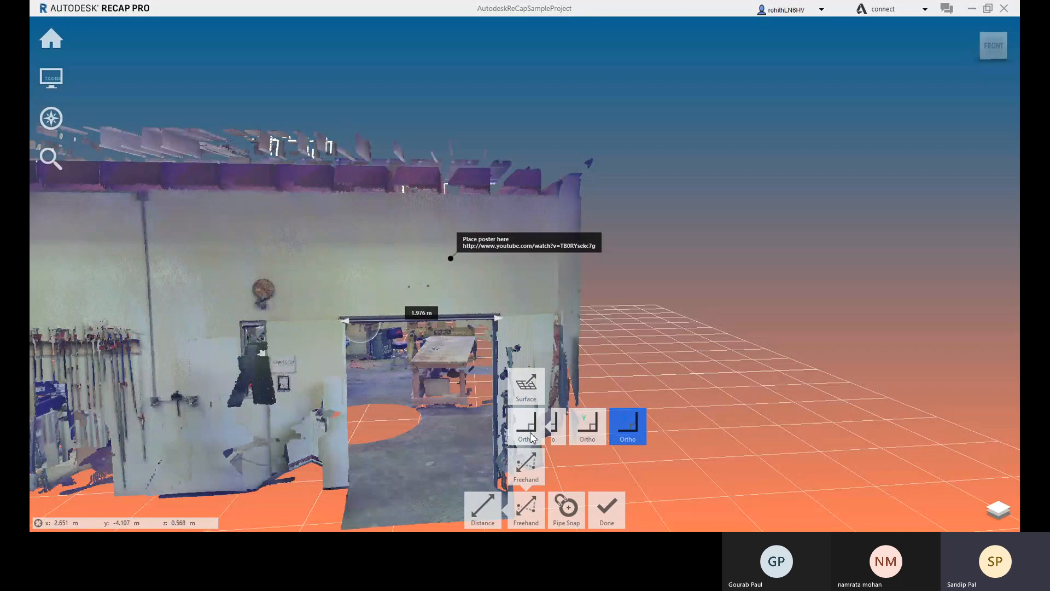
{"action": "left_click", "coordinate": [527, 432]}
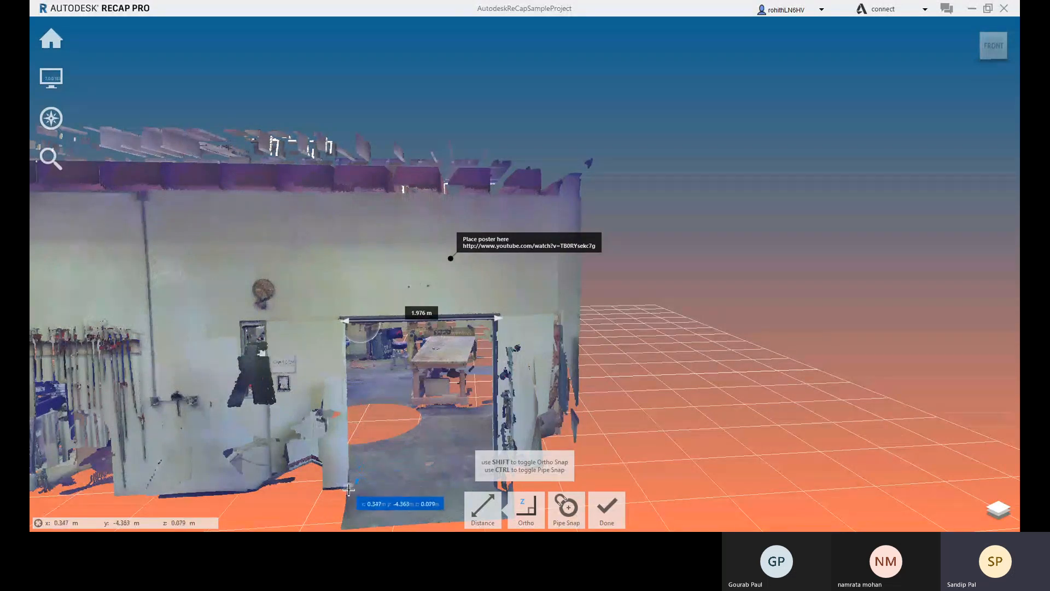
{"action": "scroll", "coordinate": [351, 478], "scroll_direction": "up", "scroll_amount": 2}
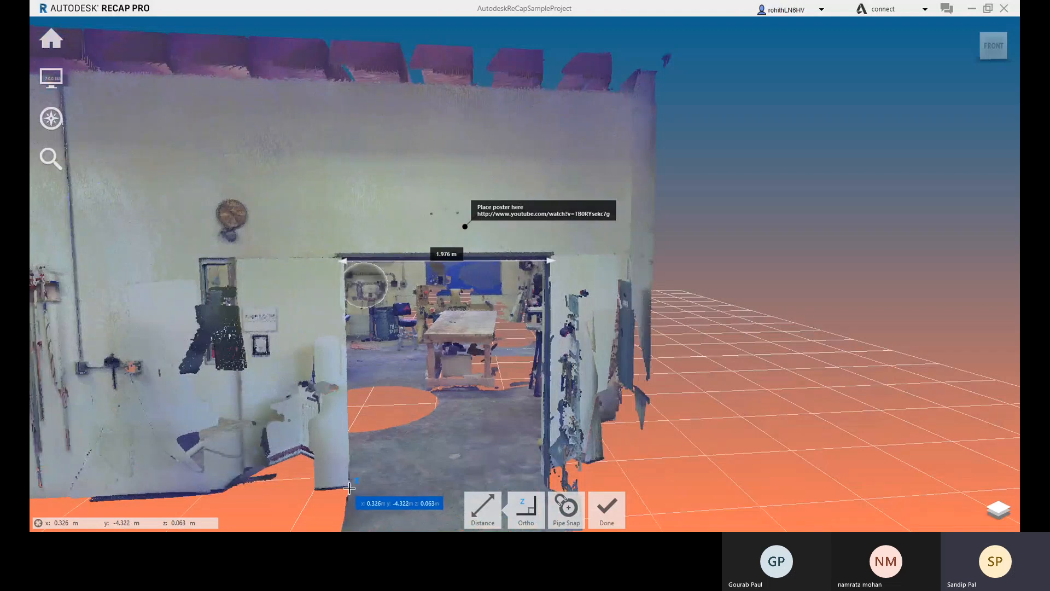
{"action": "scroll", "coordinate": [350, 488], "scroll_direction": "up", "scroll_amount": 6}
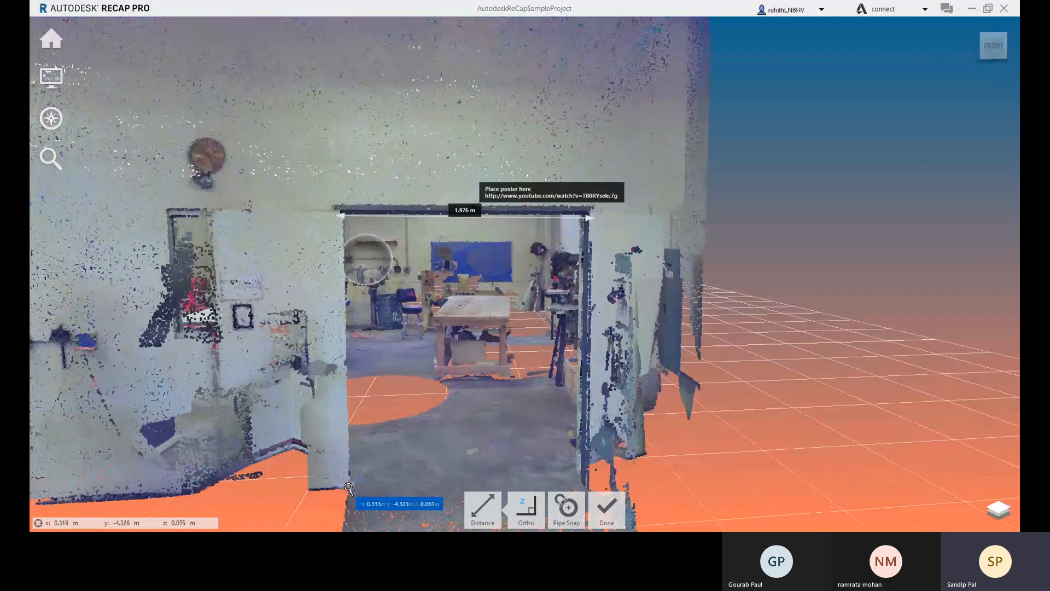
{"action": "scroll", "coordinate": [355, 489], "scroll_direction": "up", "scroll_amount": 3}
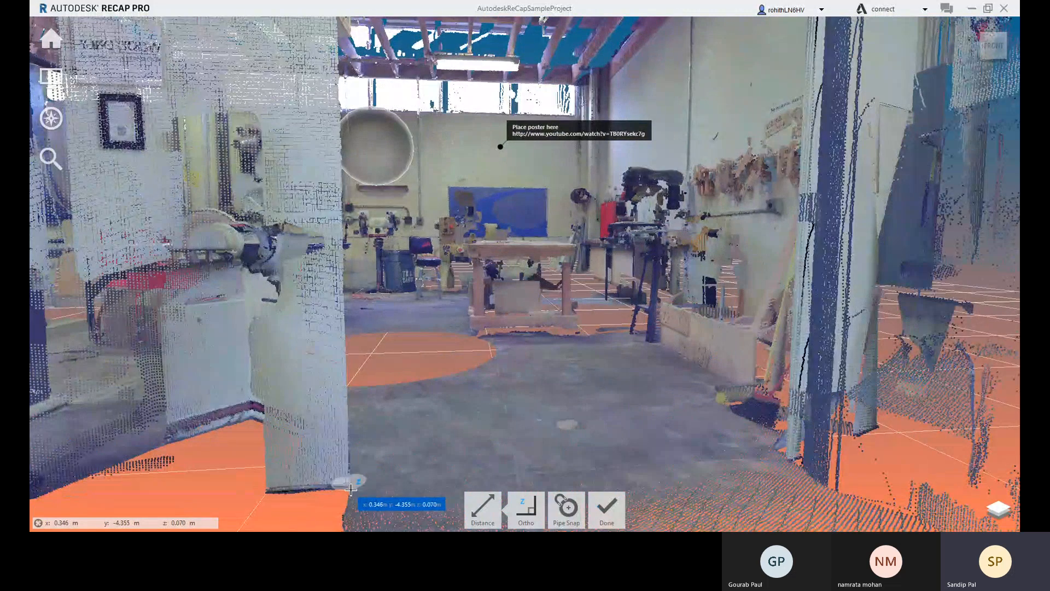
{"action": "left_click", "coordinate": [350, 488]}
Try to measure across the floor from the doorway's lower-left corner to its lower-right corner with Z-axis Ortho snapping.
{"action": "scroll", "coordinate": [331, 186], "scroll_direction": "down", "scroll_amount": 1}
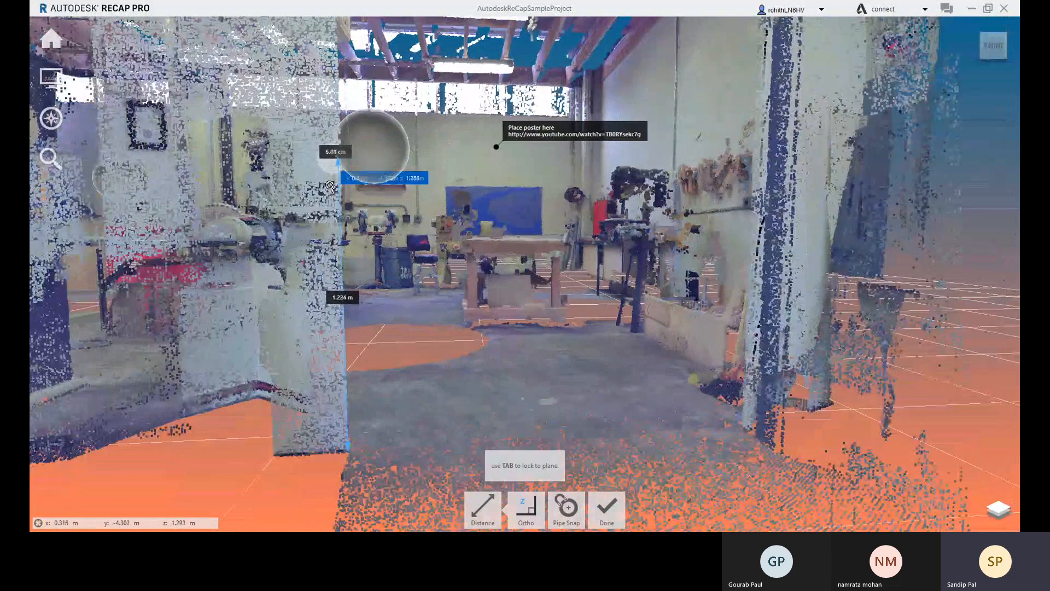
{"action": "scroll", "coordinate": [331, 187], "scroll_direction": "down", "scroll_amount": 1}
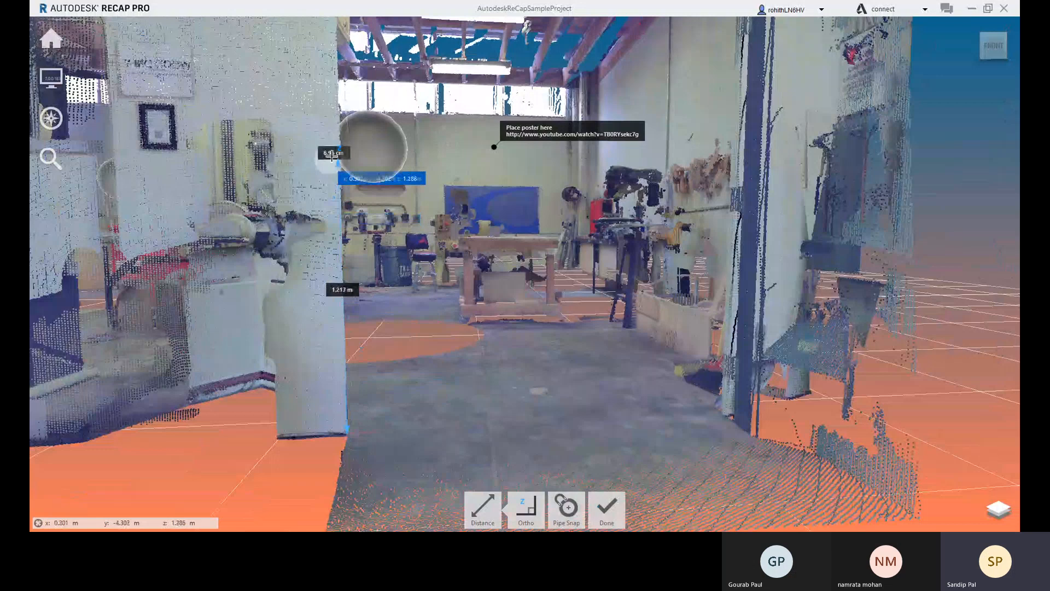
{"action": "scroll", "coordinate": [331, 155], "scroll_direction": "down", "scroll_amount": 3}
{"action": "scroll", "coordinate": [346, 183], "scroll_direction": "up", "scroll_amount": 1}
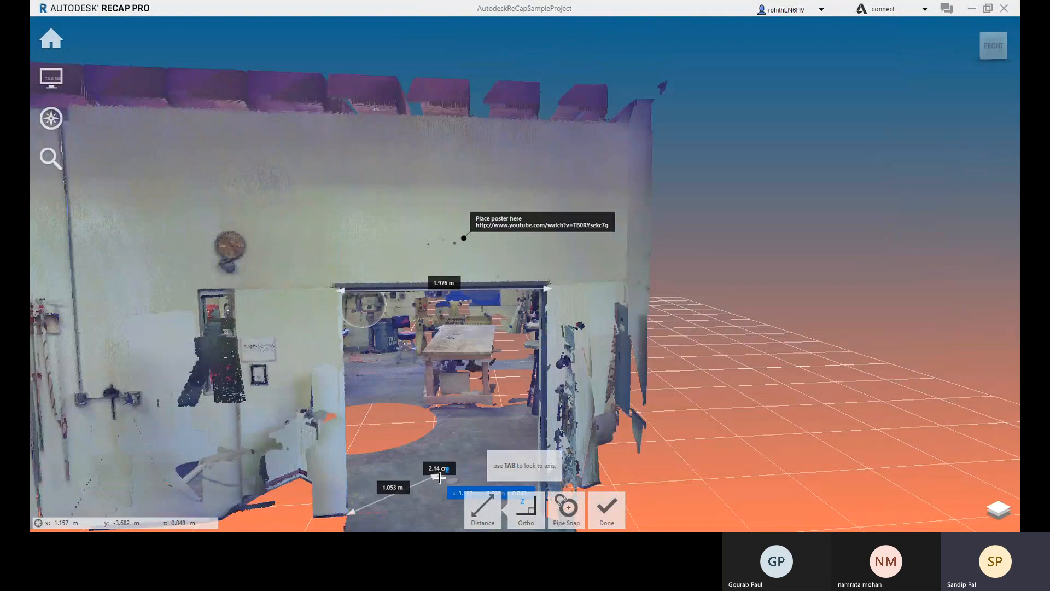
{"action": "middle_click_drag", "start_coordinate": [440, 477], "coordinate": [431, 421]}
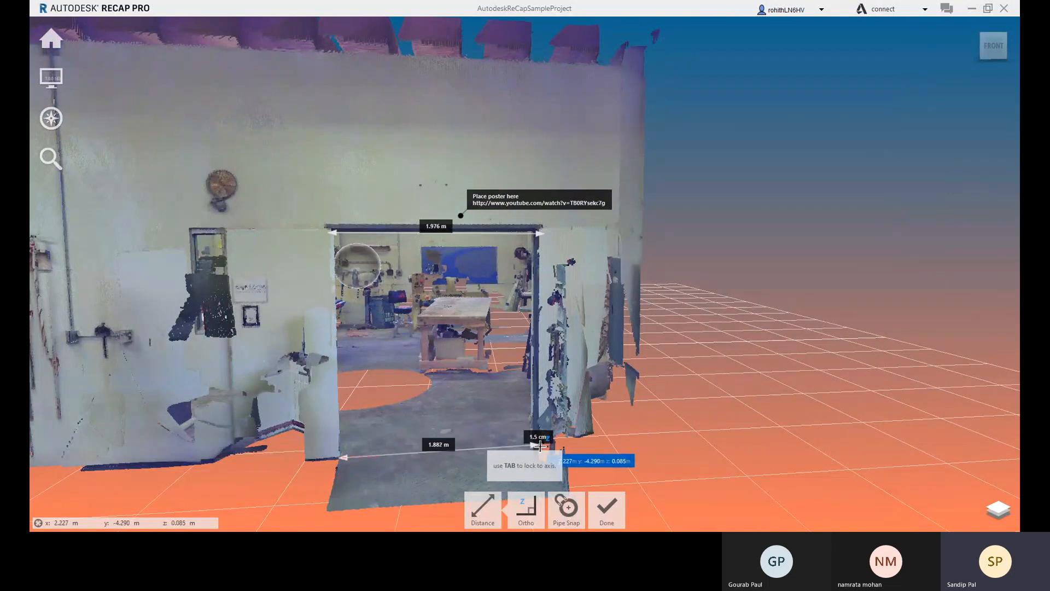
{"action": "middle_click_drag", "start_coordinate": [540, 446], "coordinate": [531, 415]}
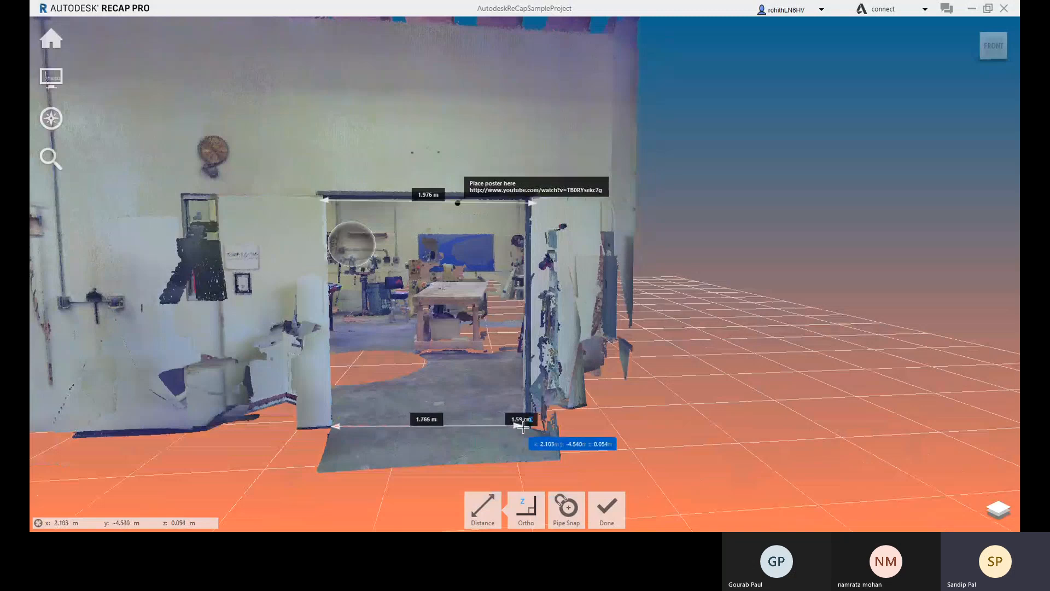
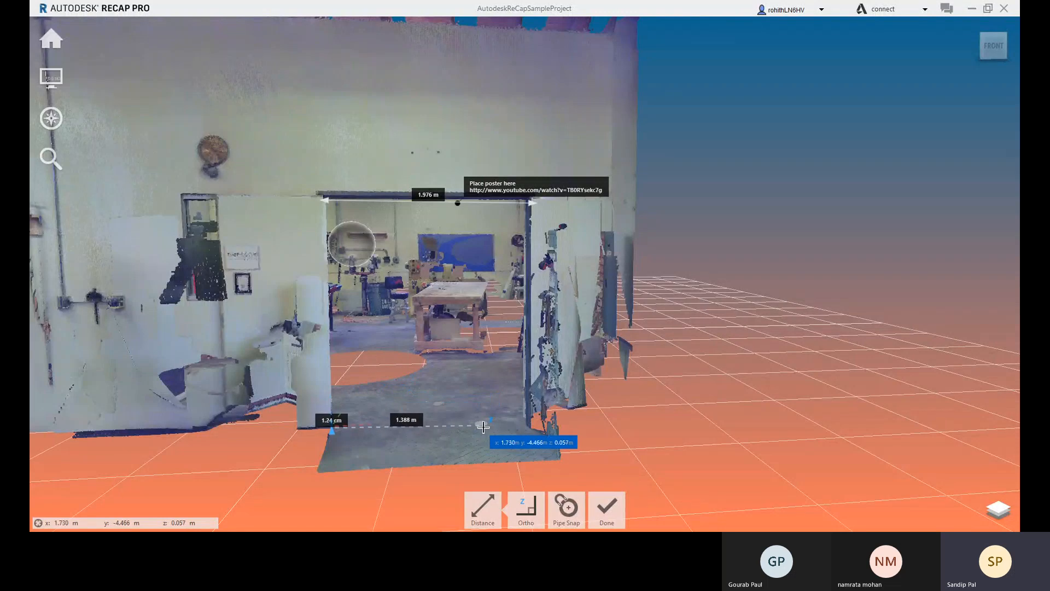
{"action": "left_click", "coordinate": [519, 424]}
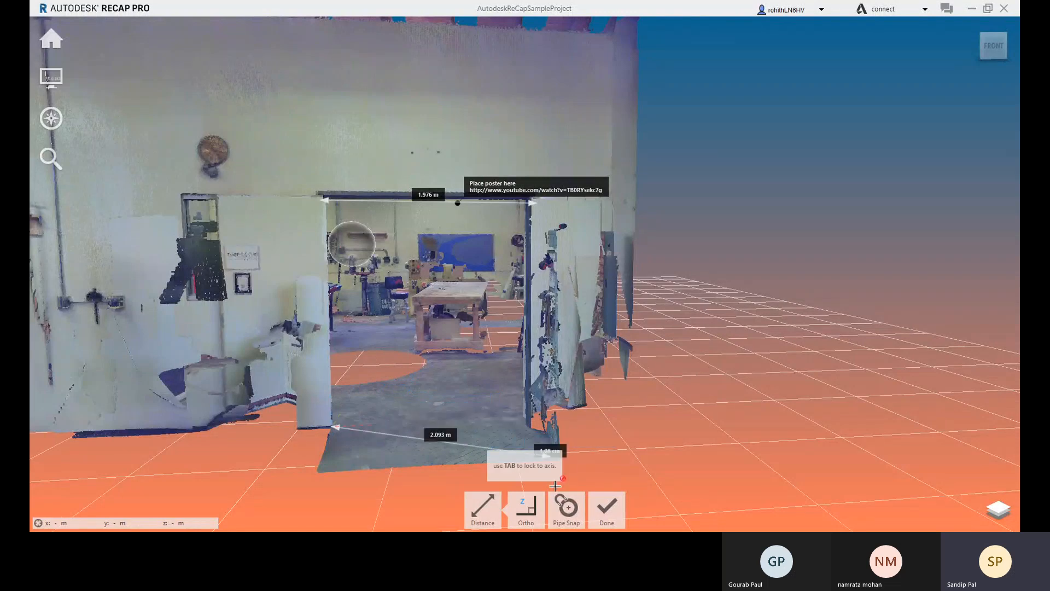
Switch the running distance measurement's Ortho snapping to the X axis.
{"action": "mouse_move", "coordinate": [539, 507]}
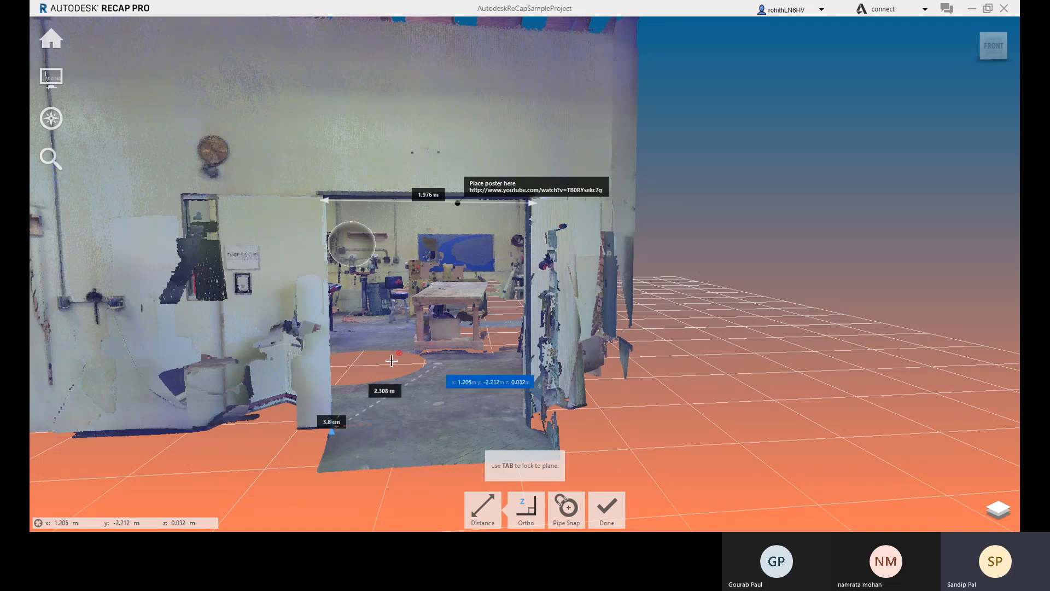
{"action": "left_click", "coordinate": [526, 507]}
{"action": "mouse_move", "coordinate": [515, 441]}
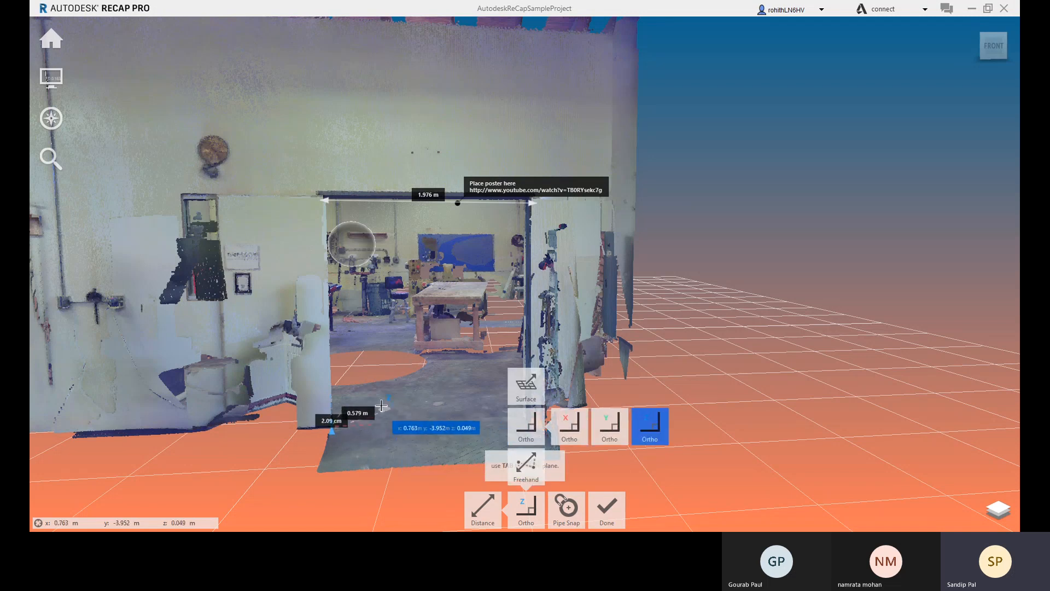
{"action": "left_click", "coordinate": [644, 440]}
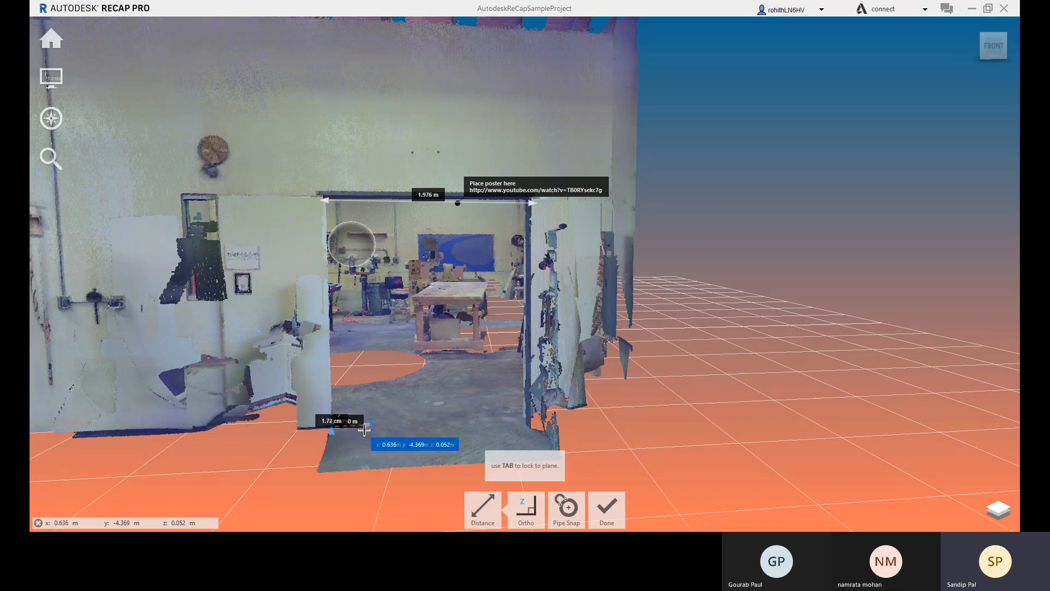
{"action": "mouse_move", "coordinate": [531, 512]}
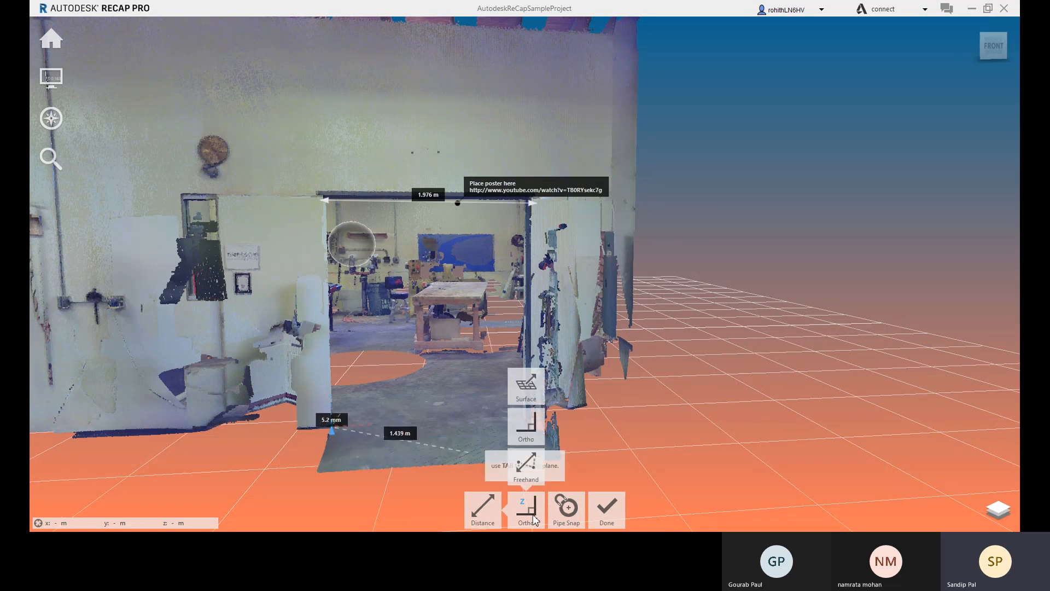
{"action": "left_click", "coordinate": [523, 432]}
{"action": "mouse_move", "coordinate": [530, 514]}
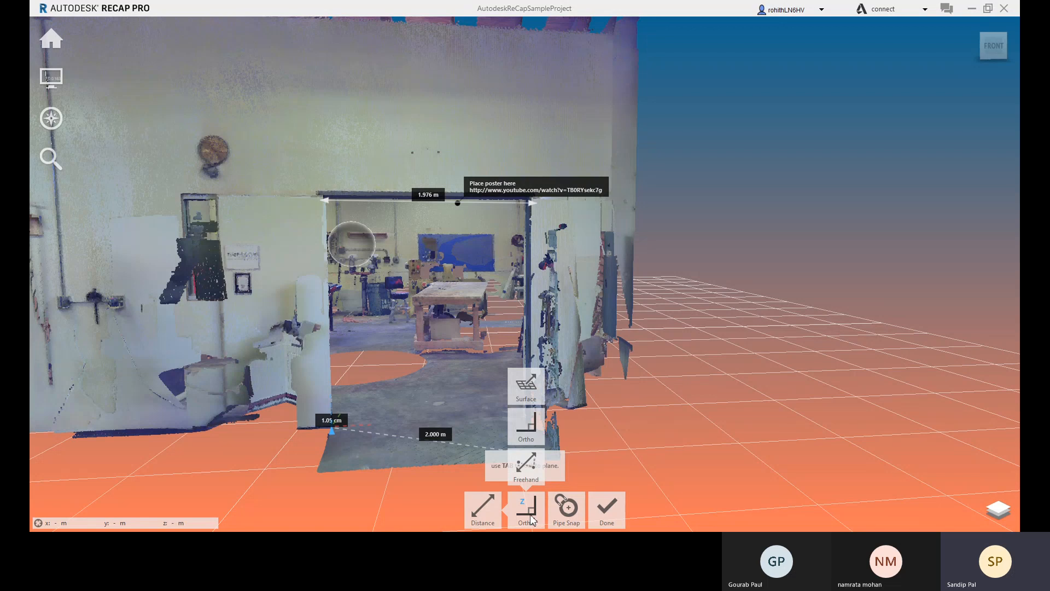
{"action": "mouse_move", "coordinate": [535, 435]}
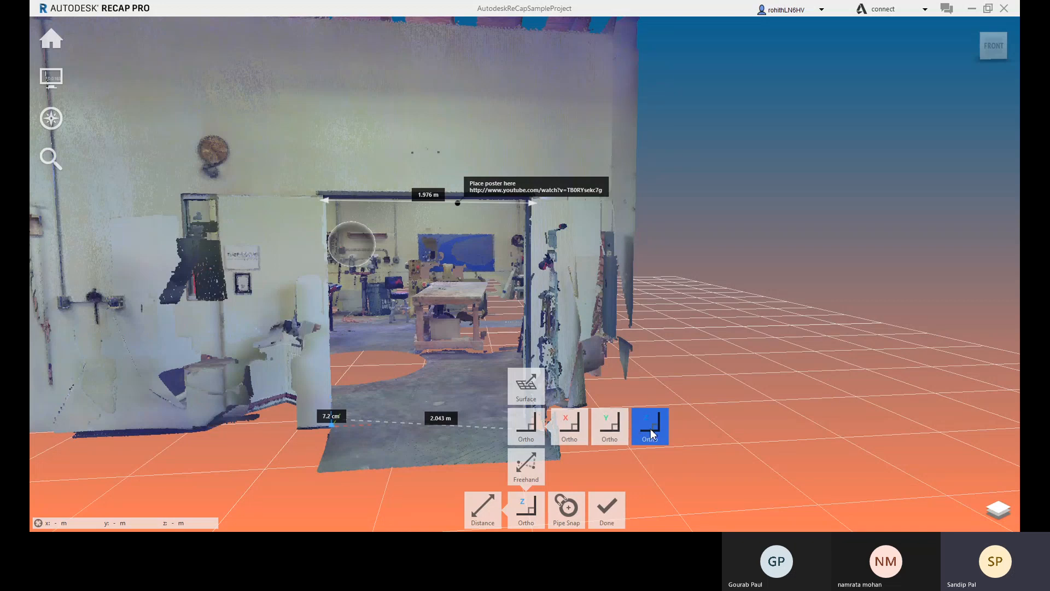
{"action": "left_click", "coordinate": [569, 426]}
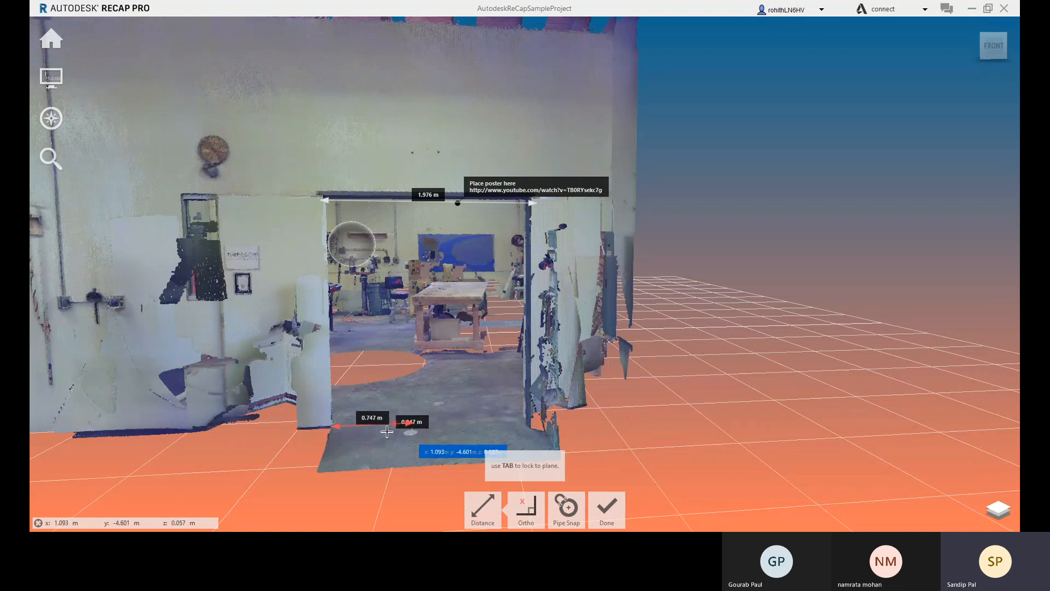
Return Ortho snapping to the Z axis, end the height measurement at the doorway's upper-left corner, and finish measuring.
{"action": "mouse_move", "coordinate": [518, 491]}
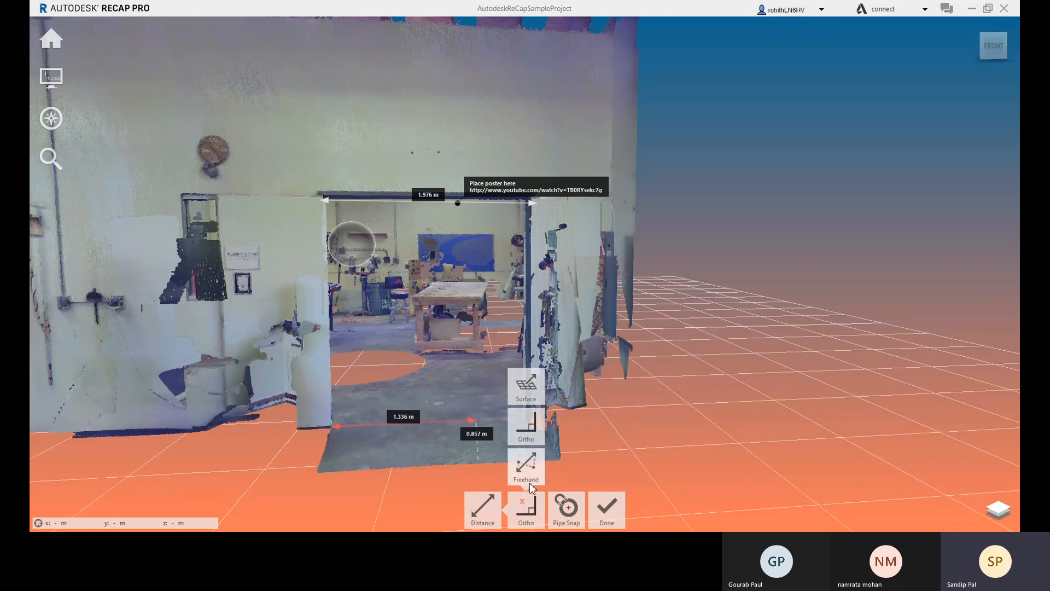
{"action": "mouse_move", "coordinate": [532, 430]}
{"action": "left_click", "coordinate": [649, 427]}
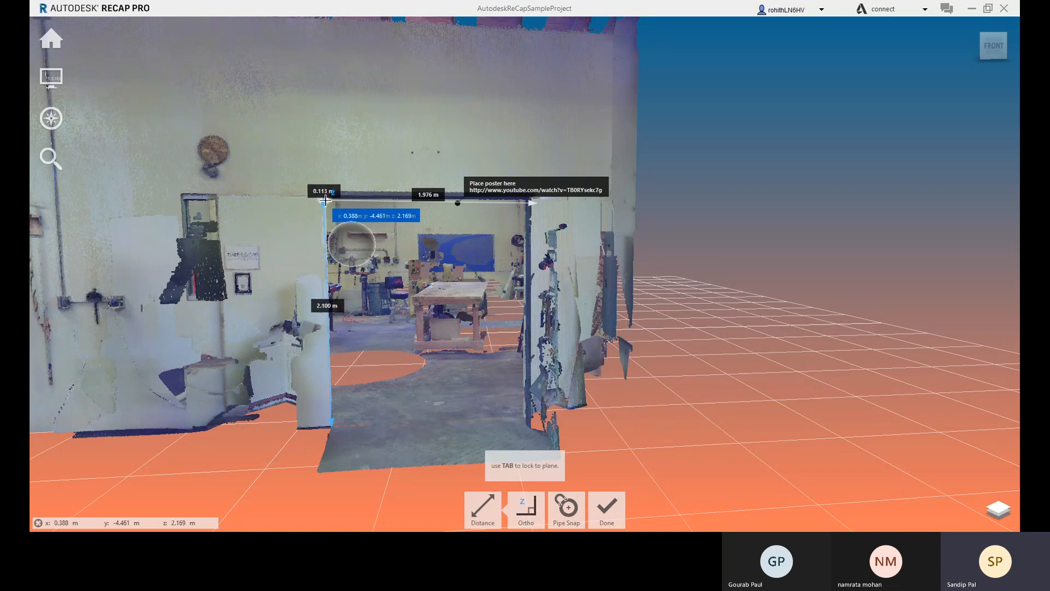
{"action": "scroll", "coordinate": [325, 200], "scroll_direction": "up", "scroll_amount": 5}
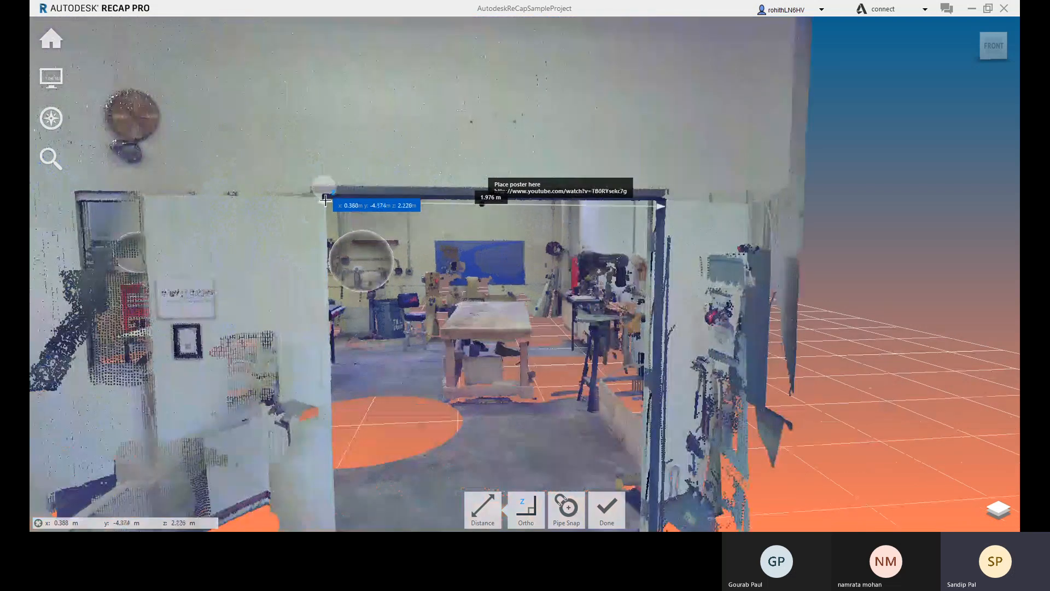
{"action": "scroll", "coordinate": [383, 396], "scroll_direction": "down", "scroll_amount": 5}
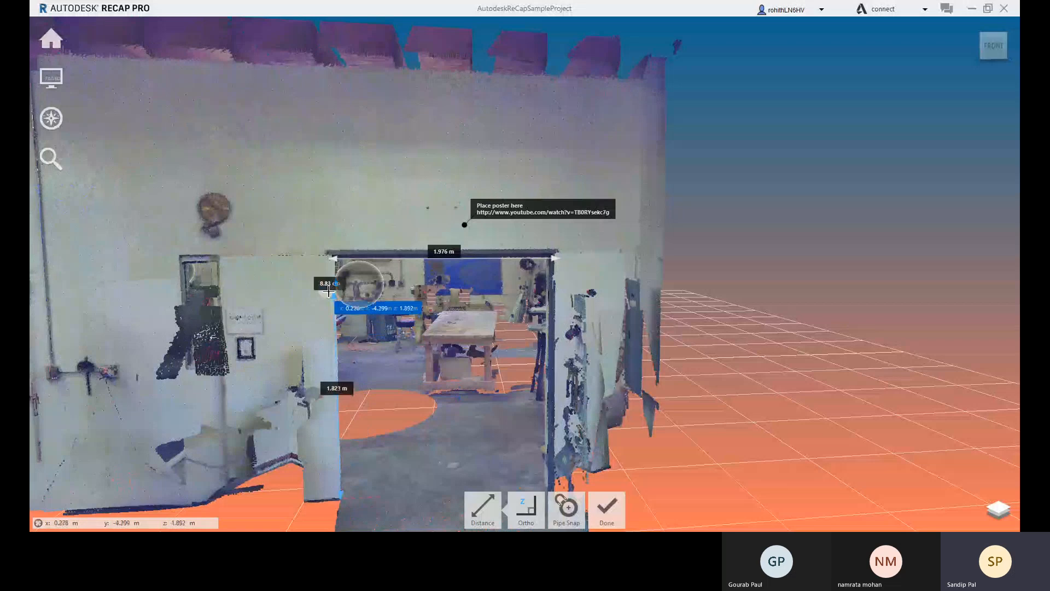
{"action": "left_click", "coordinate": [334, 258]}
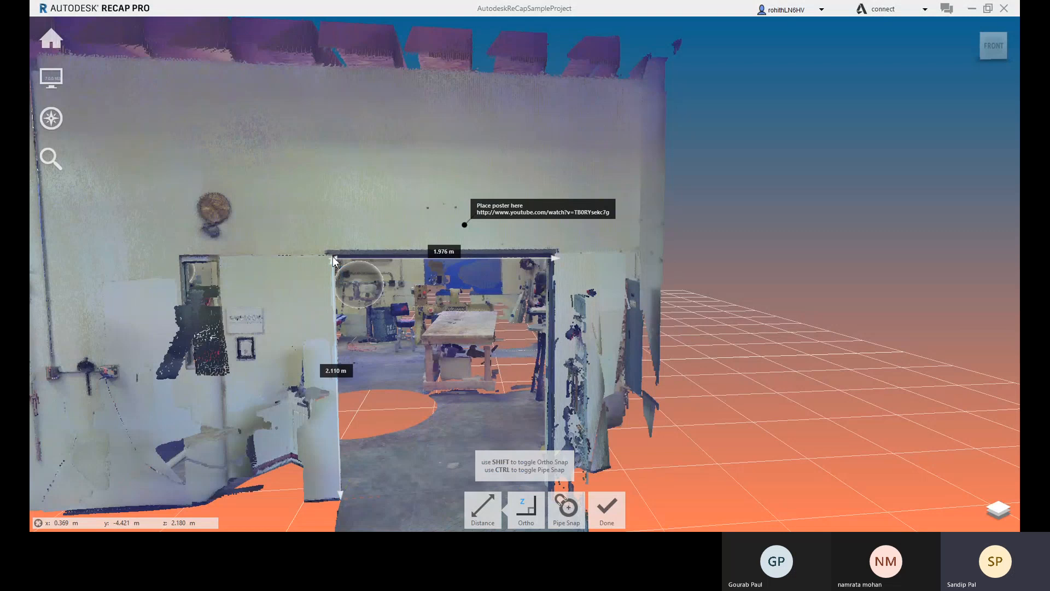
{"action": "left_click", "coordinate": [607, 509]}
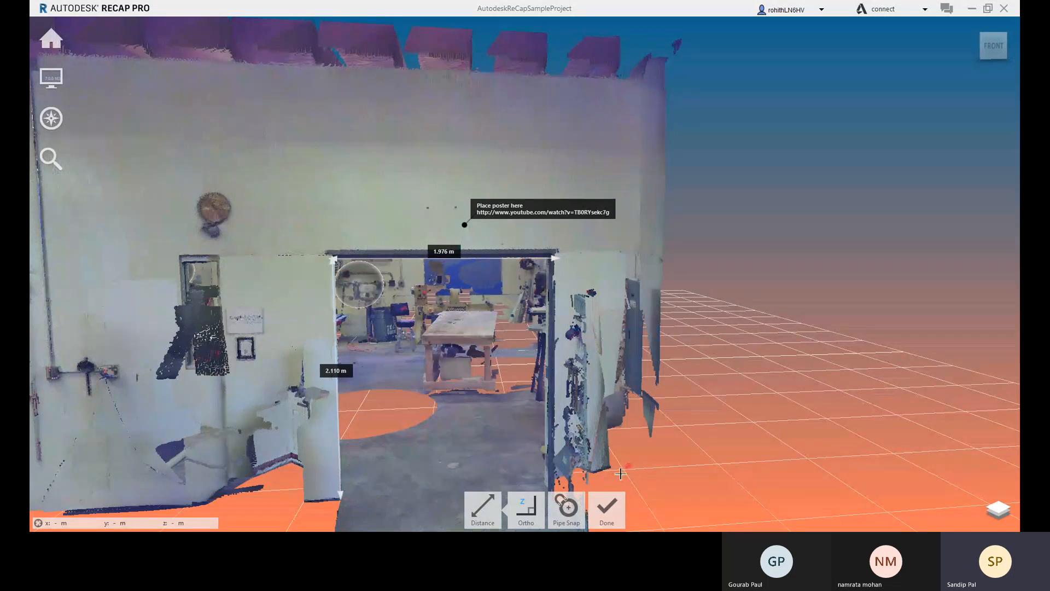
{"action": "left_click", "coordinate": [608, 512]}
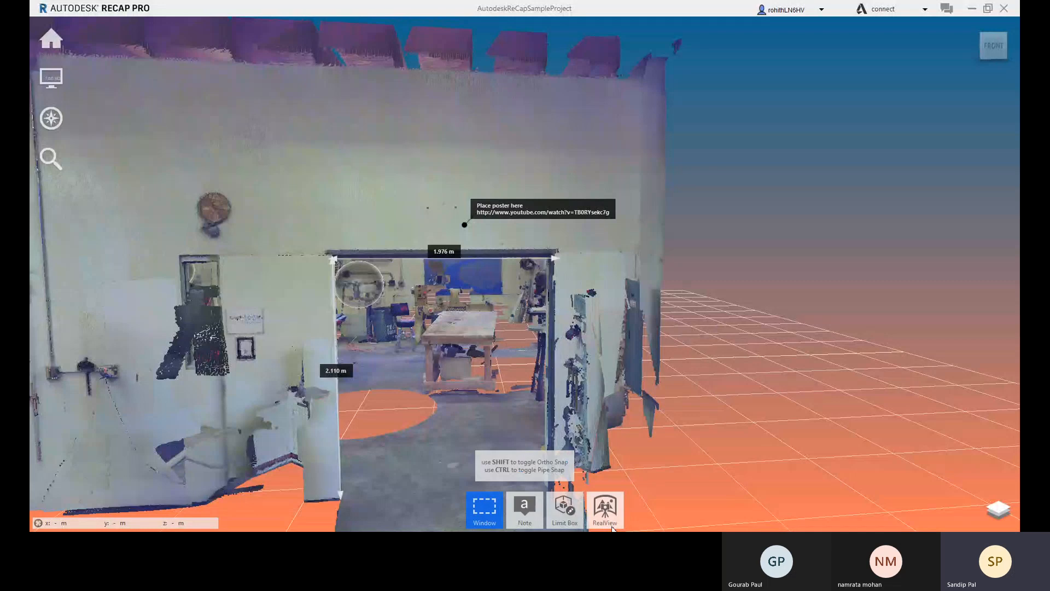
Select the doorway's height annotation to inspect its dimensions, and clear the selection.
{"action": "left_click", "coordinate": [333, 303]}
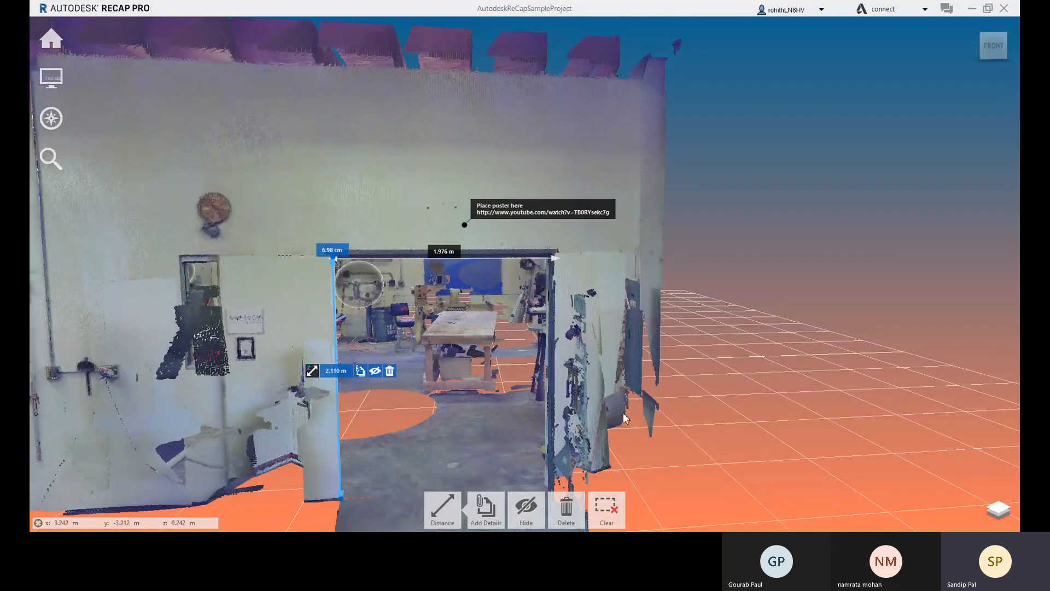
{"action": "middle_click_drag", "start_coordinate": [625, 419], "coordinate": [622, 388]}
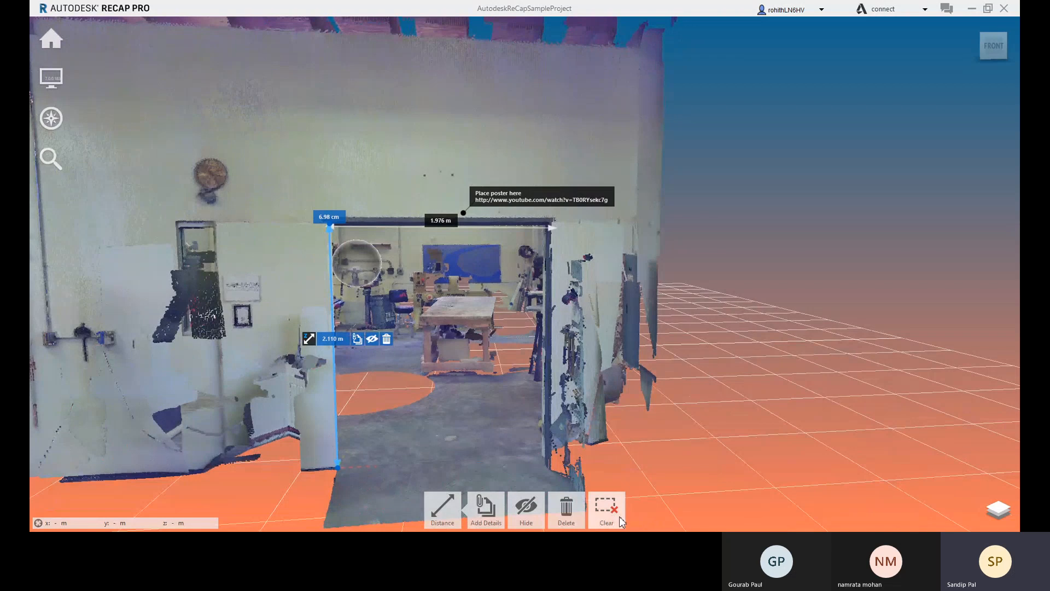
{"action": "left_click", "coordinate": [789, 216]}
Start a new distance measurement with Surface snapping.
{"action": "mouse_move", "coordinate": [530, 524]}
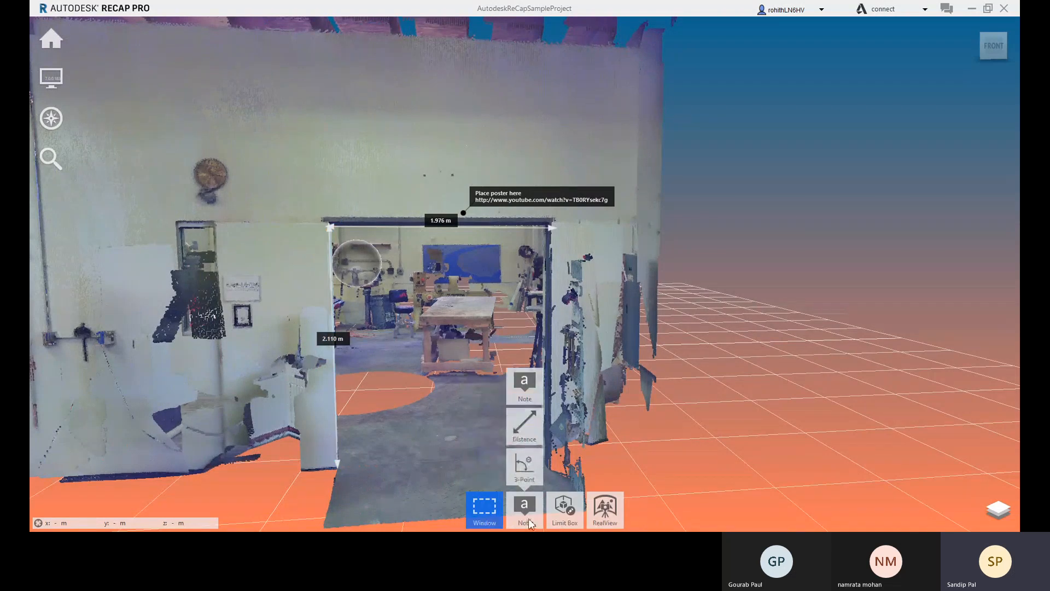
{"action": "left_click", "coordinate": [532, 435]}
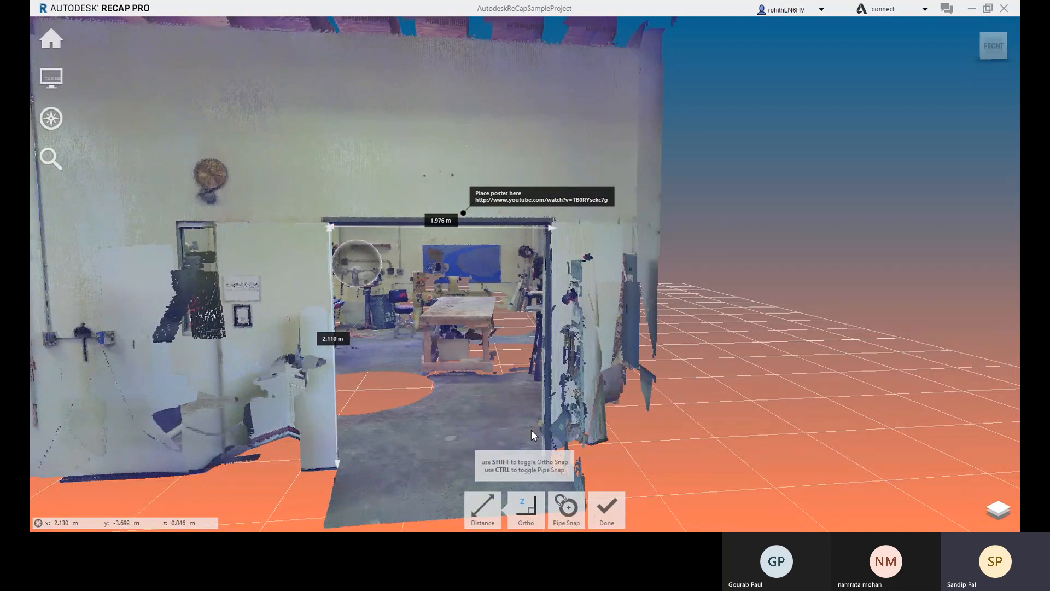
{"action": "mouse_move", "coordinate": [526, 504]}
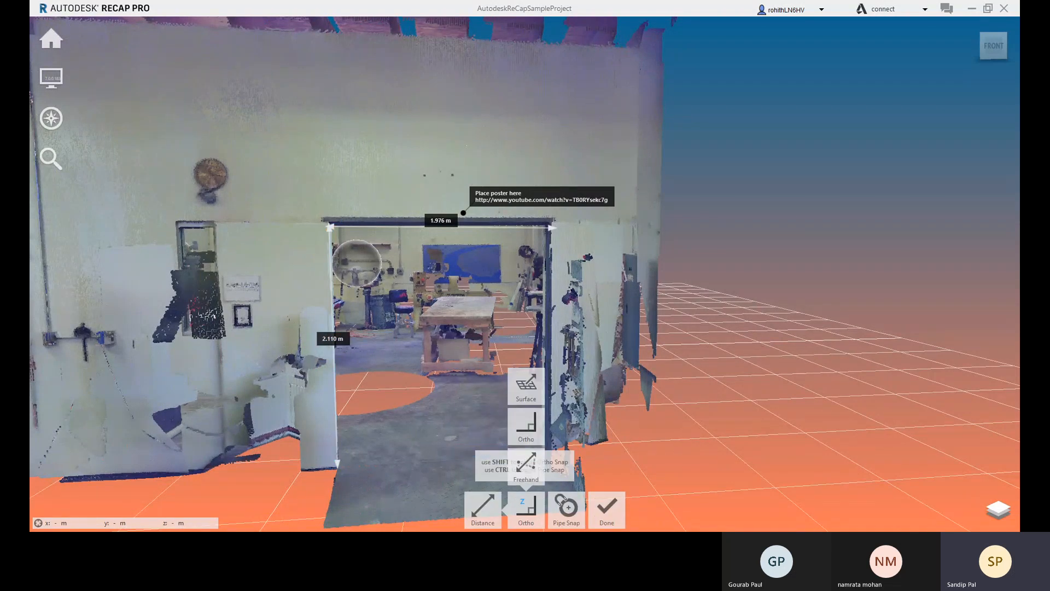
{"action": "left_click", "coordinate": [529, 393]}
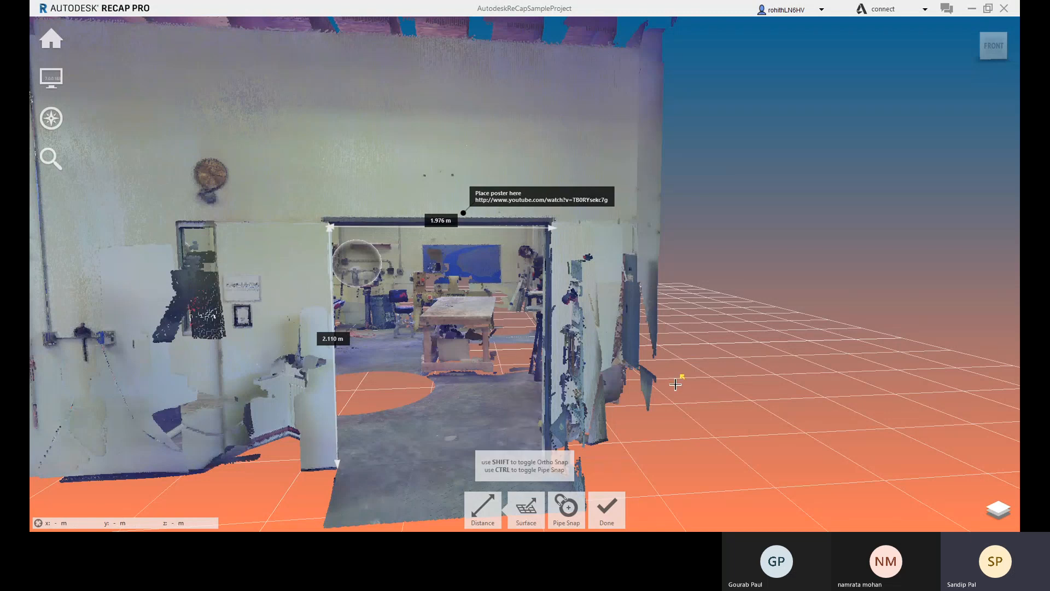
{"action": "scroll", "coordinate": [513, 308], "scroll_direction": "down", "scroll_amount": 2}
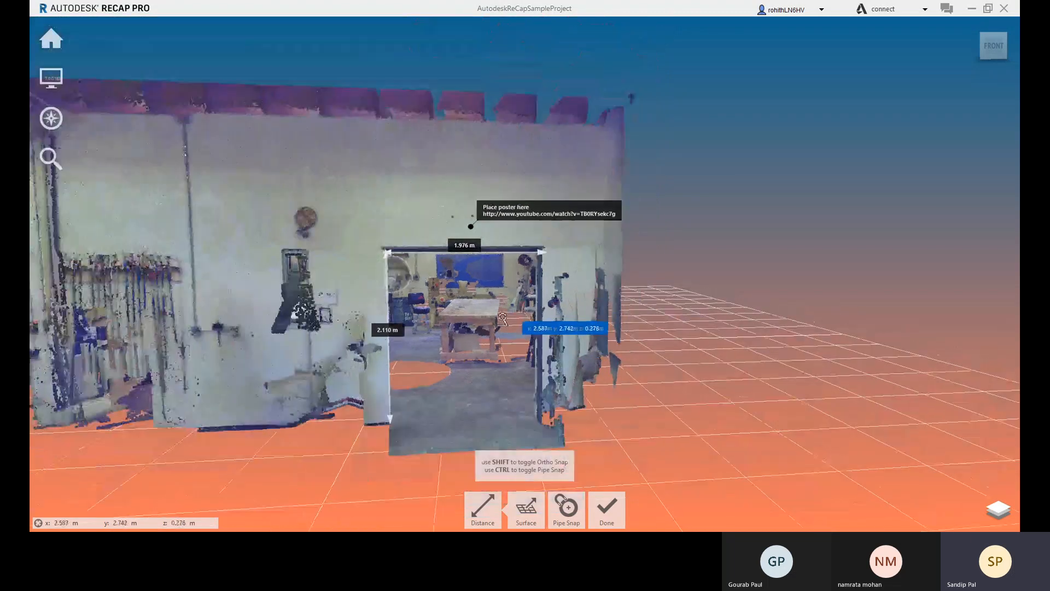
{"action": "middle_click_drag", "start_coordinate": [438, 326], "coordinate": [575, 372]}
{"action": "middle_click_drag", "start_coordinate": [450, 278], "coordinate": [329, 290]}
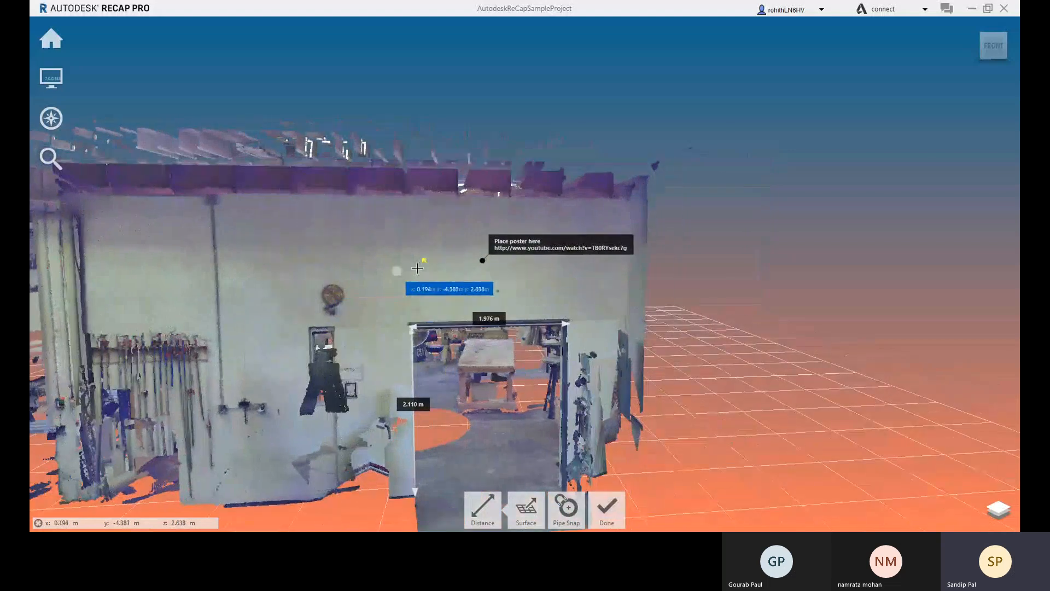
{"action": "scroll", "coordinate": [415, 254], "scroll_direction": "up", "scroll_amount": 2}
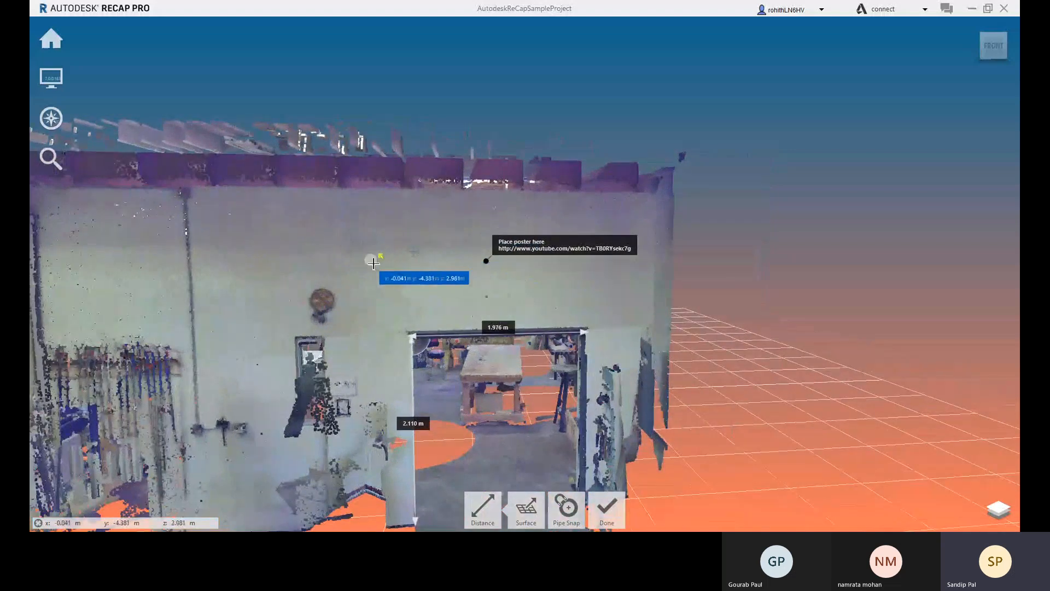
{"action": "scroll", "coordinate": [449, 300], "scroll_direction": "down", "scroll_amount": 3}
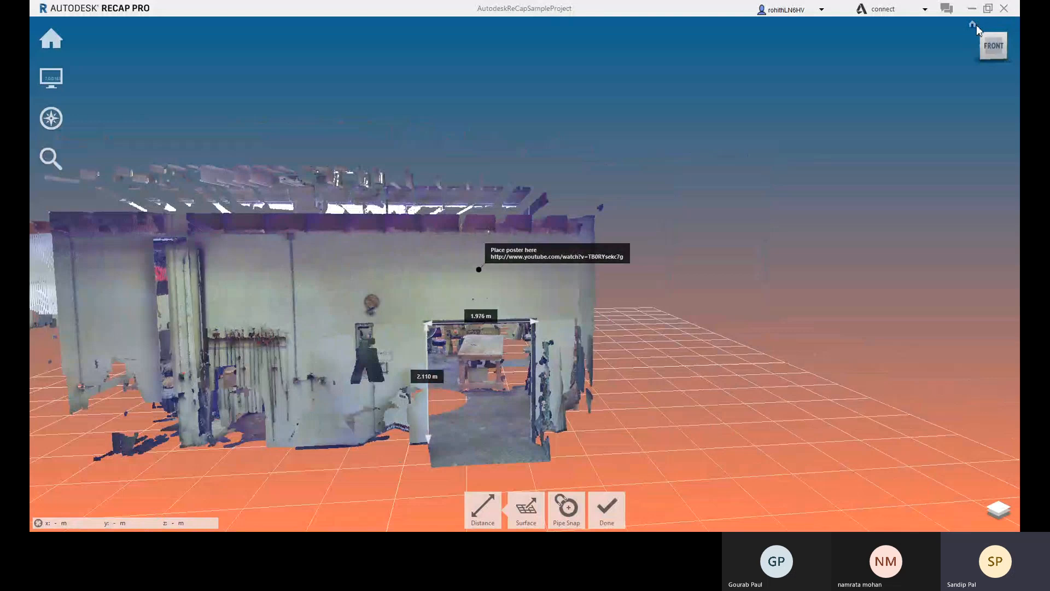
From the top view, measure with Surface snapping between two points along a roof panel near the building's front edge, and finish measuring.
{"action": "left_click", "coordinate": [973, 25]}
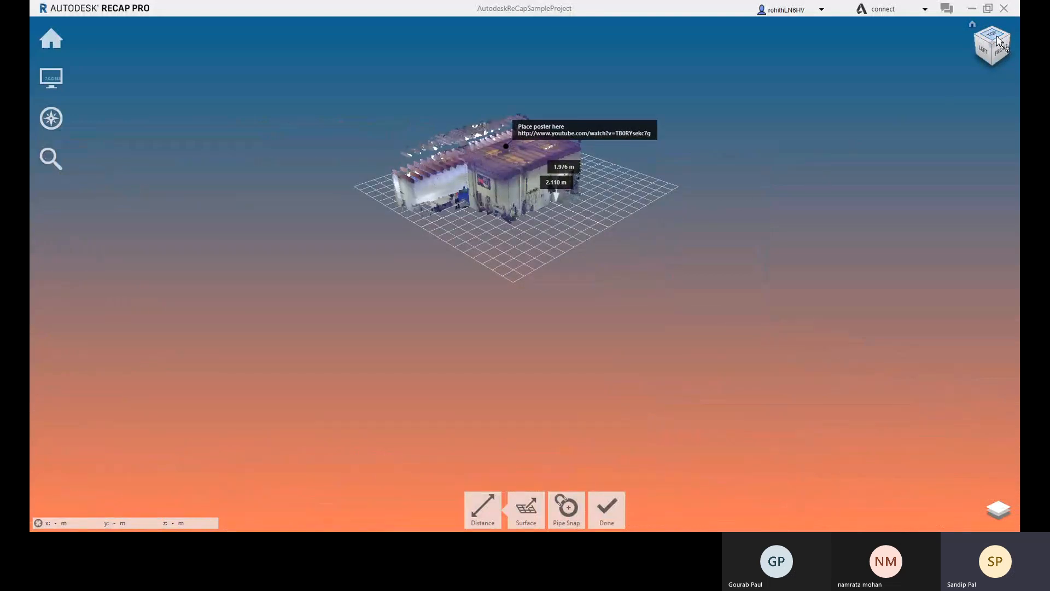
{"action": "left_click", "coordinate": [997, 41]}
{"action": "scroll", "coordinate": [495, 289], "scroll_direction": "up", "scroll_amount": 3}
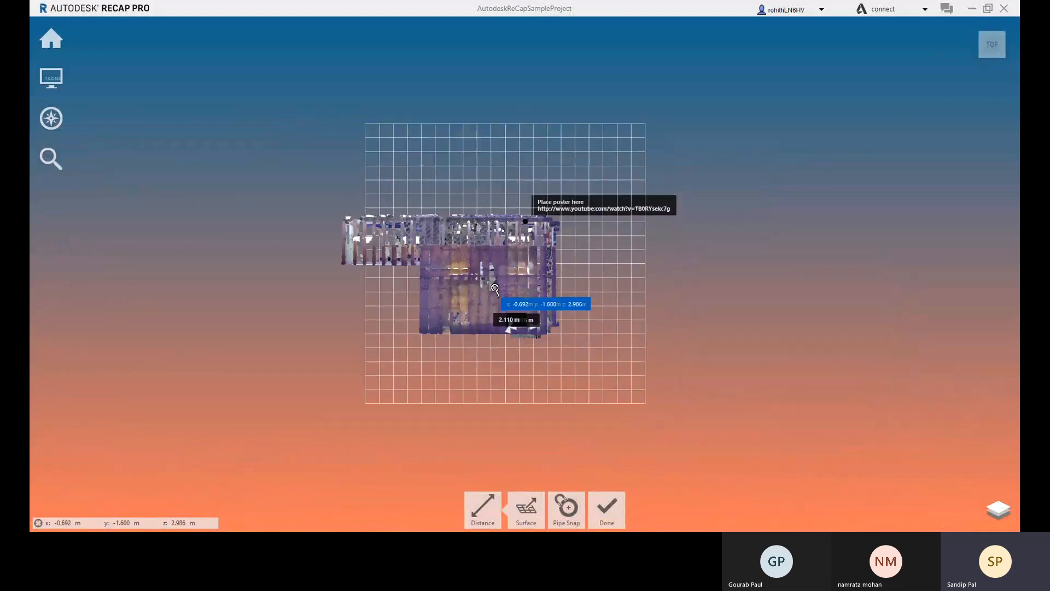
{"action": "scroll", "coordinate": [495, 288], "scroll_direction": "up", "scroll_amount": 5}
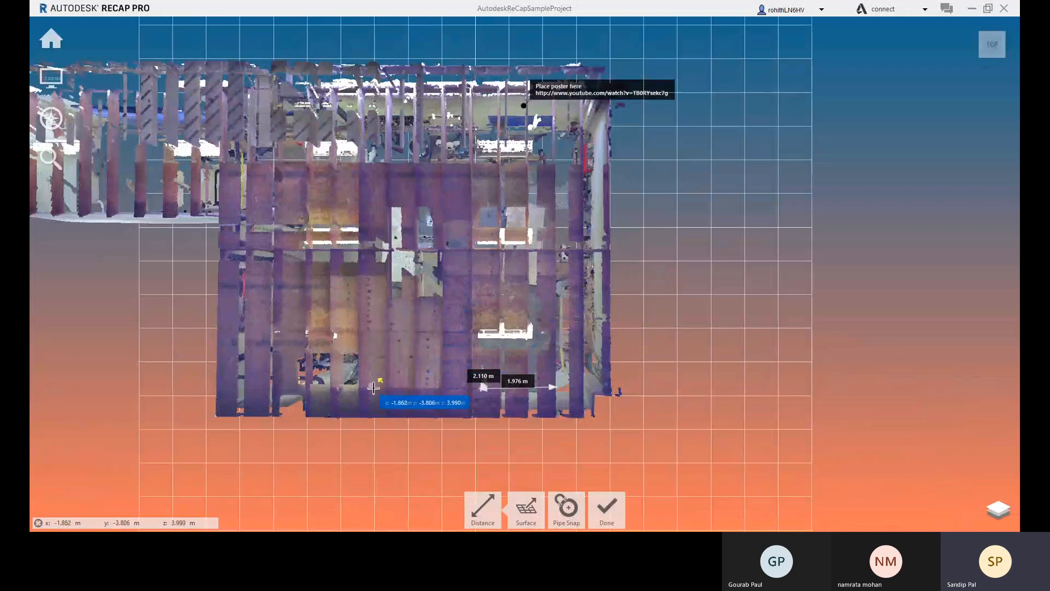
{"action": "scroll", "coordinate": [376, 381], "scroll_direction": "up", "scroll_amount": 5}
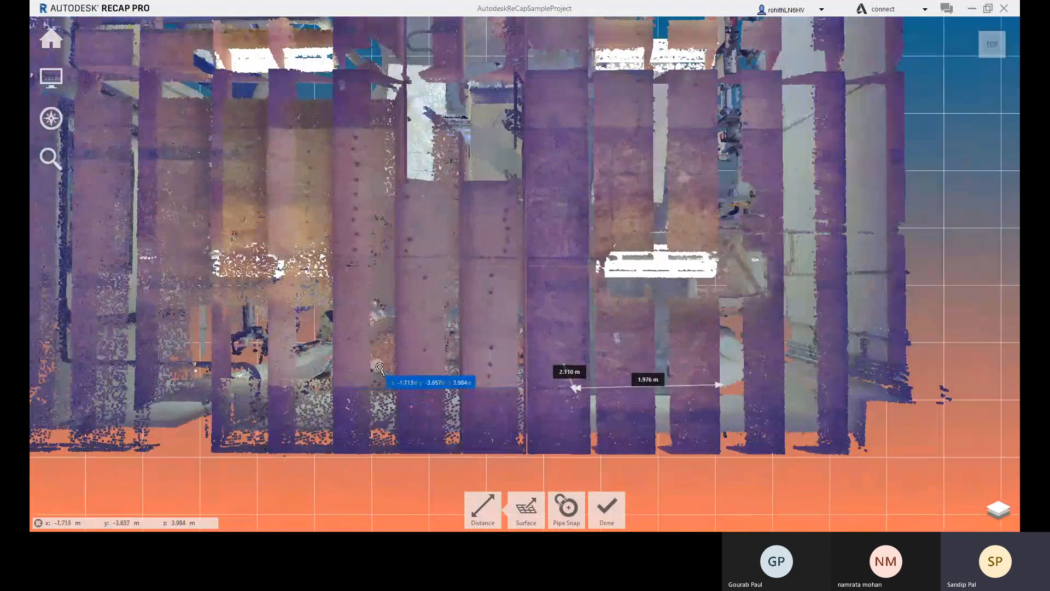
{"action": "left_click", "coordinate": [377, 369]}
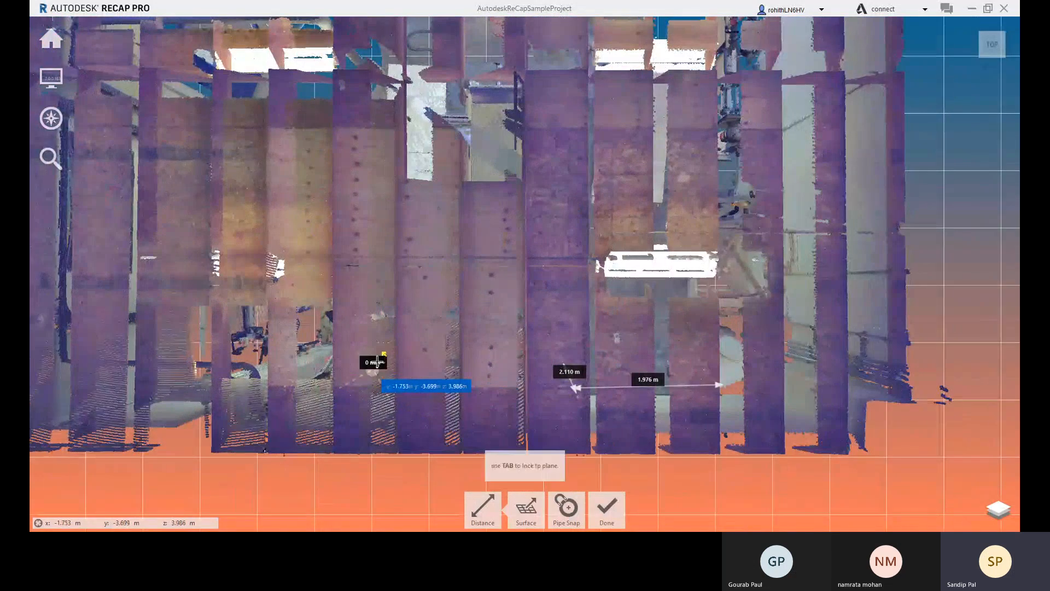
{"action": "left_click", "coordinate": [374, 215]}
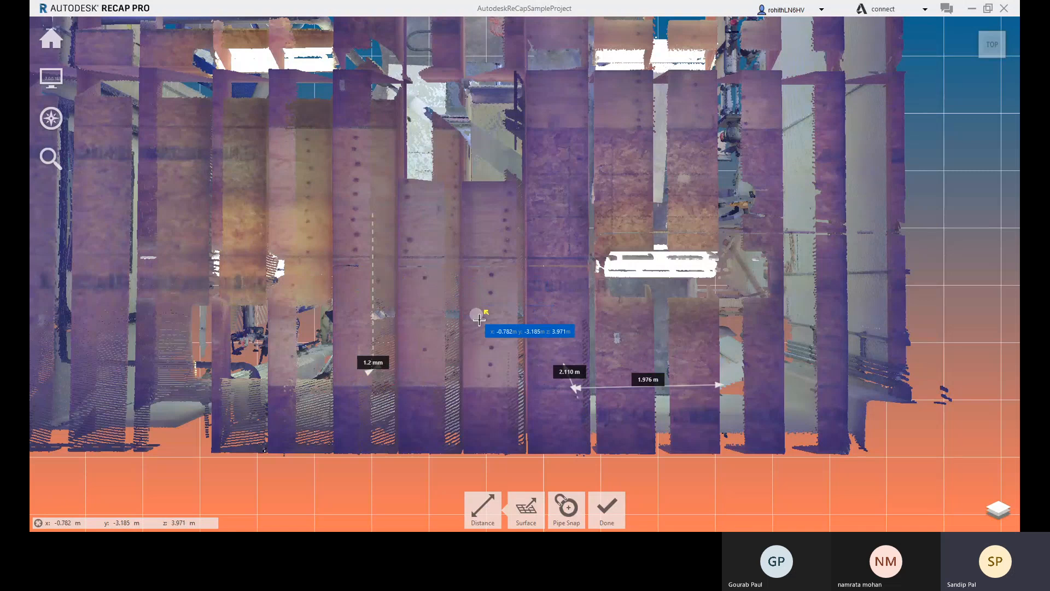
{"action": "left_click", "coordinate": [531, 314]}
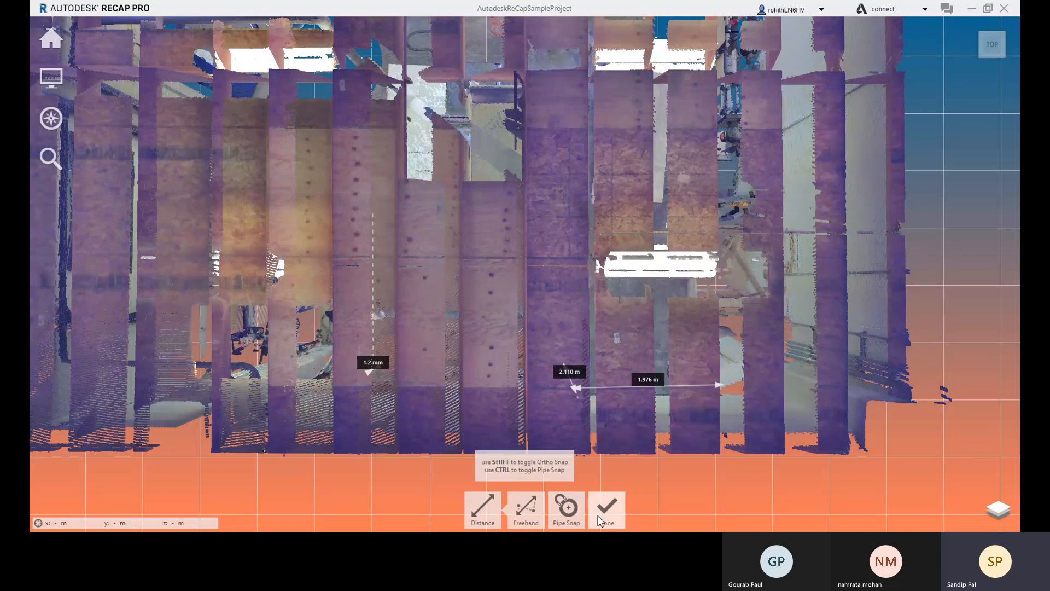
{"action": "left_click", "coordinate": [607, 509]}
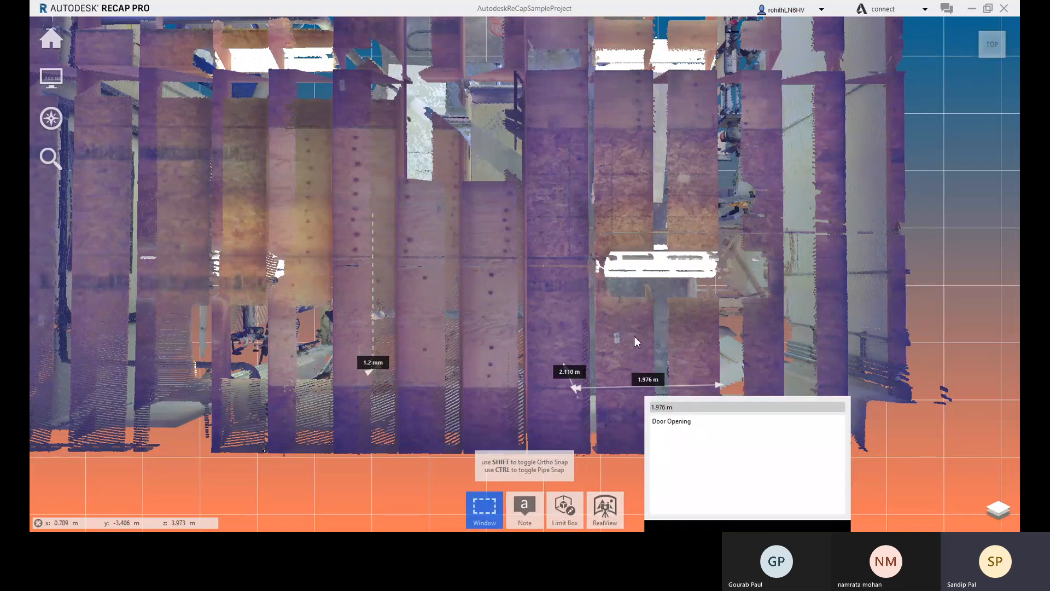
Start another distance measurement over the roof with Z-axis Ortho snapping.
{"action": "left_click_drag", "start_coordinate": [517, 302], "coordinate": [418, 288]}
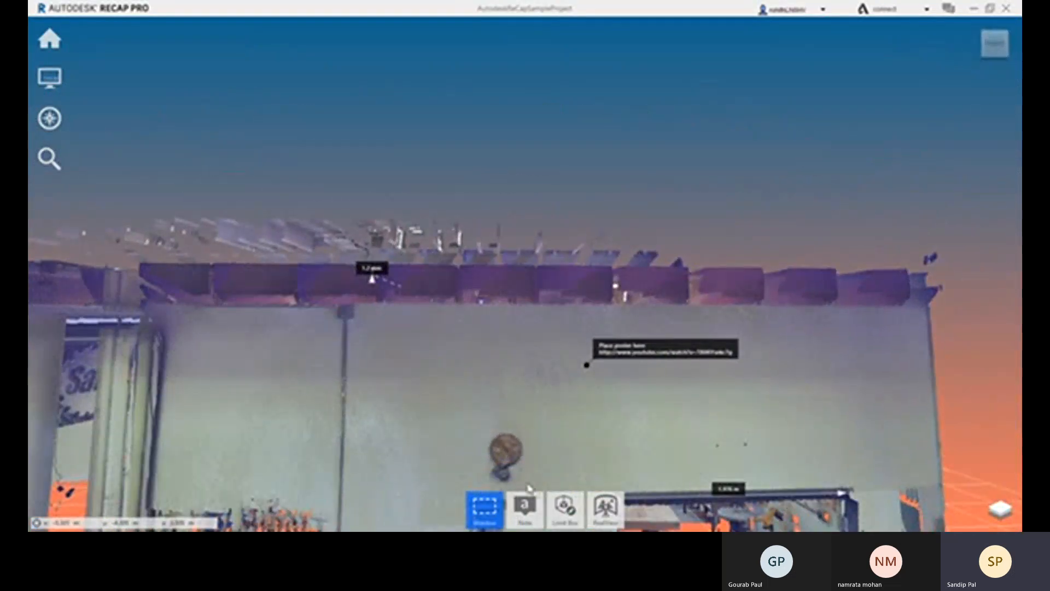
{"action": "left_click_drag", "start_coordinate": [516, 387], "coordinate": [512, 417]}
{"action": "scroll", "coordinate": [398, 301], "scroll_direction": "down", "scroll_amount": 2}
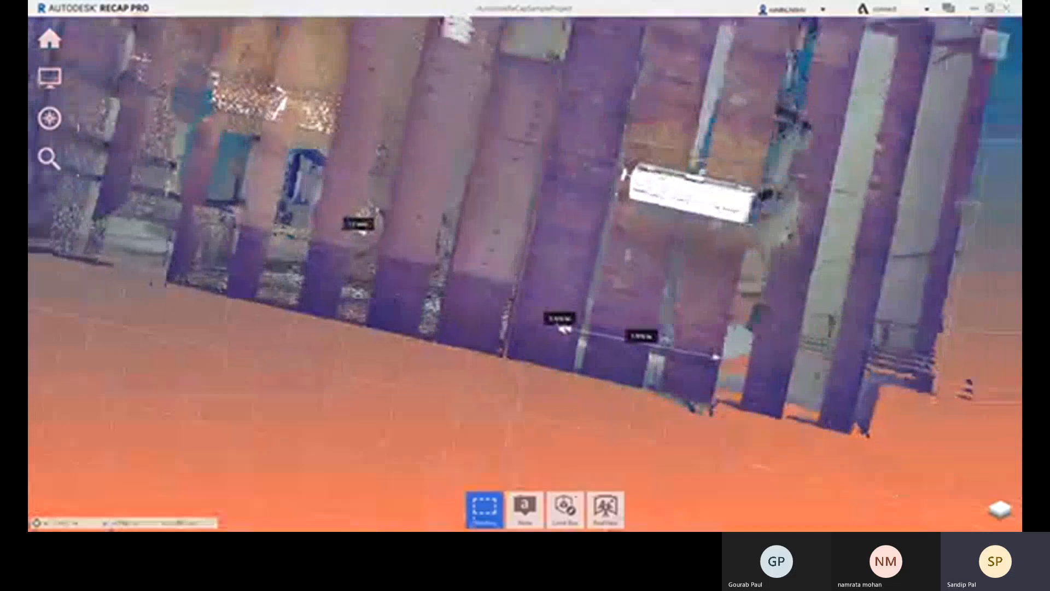
{"action": "scroll", "coordinate": [398, 285], "scroll_direction": "down", "scroll_amount": 1}
{"action": "middle_click_drag", "start_coordinate": [397, 238], "coordinate": [454, 297]}
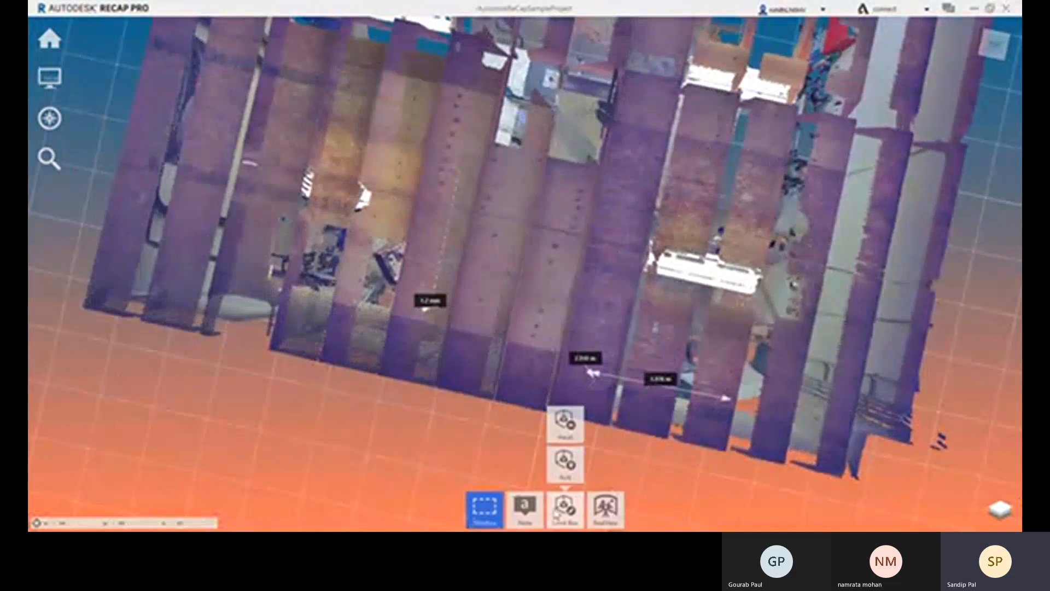
{"action": "mouse_move", "coordinate": [524, 508]}
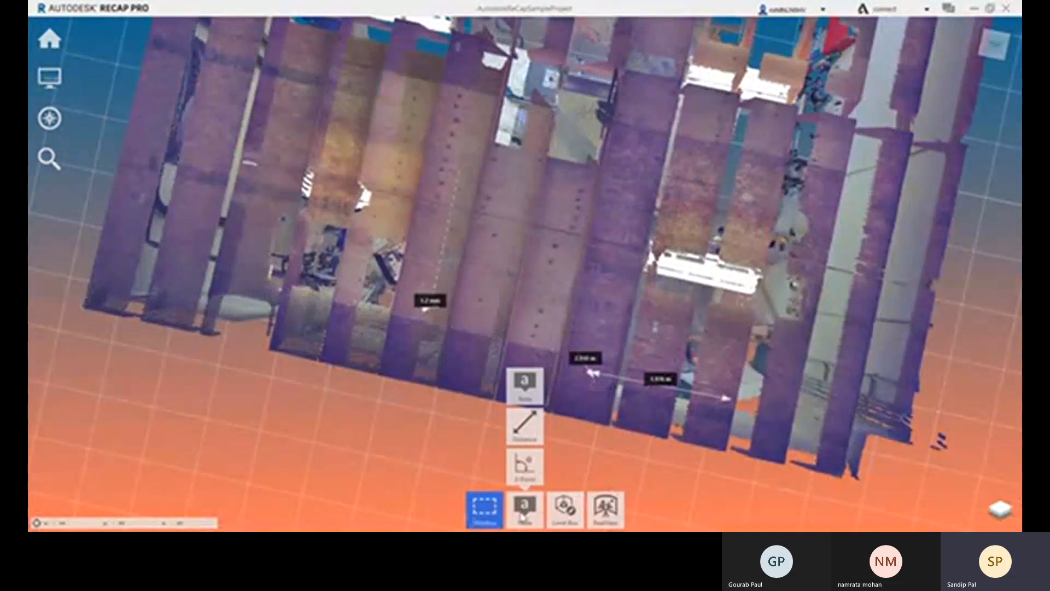
{"action": "left_click", "coordinate": [527, 430]}
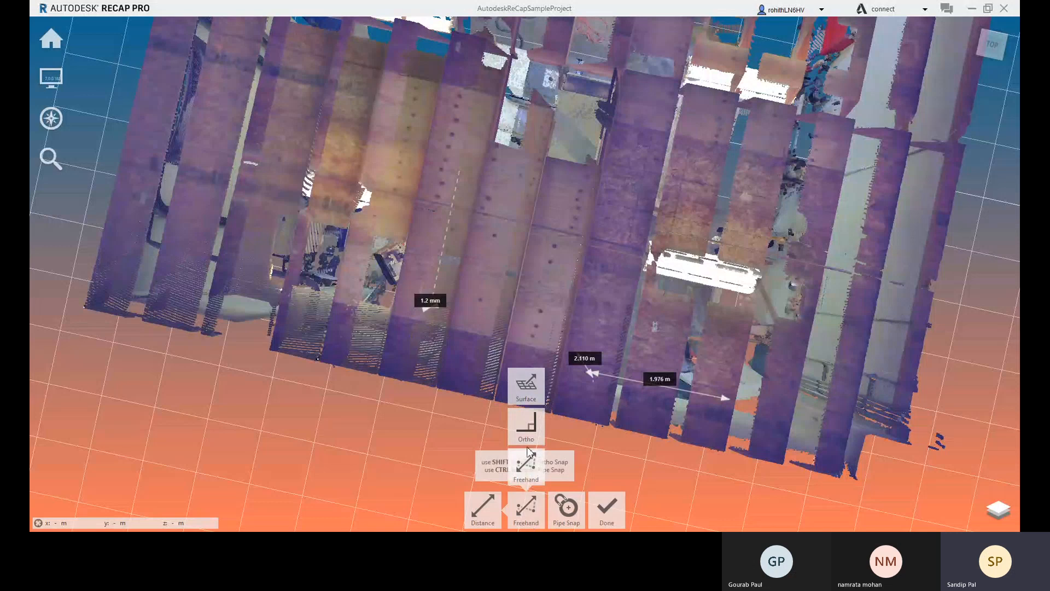
{"action": "mouse_move", "coordinate": [527, 429]}
{"action": "left_click", "coordinate": [649, 425]}
{"action": "middle_click_drag", "start_coordinate": [296, 325], "coordinate": [502, 463]}
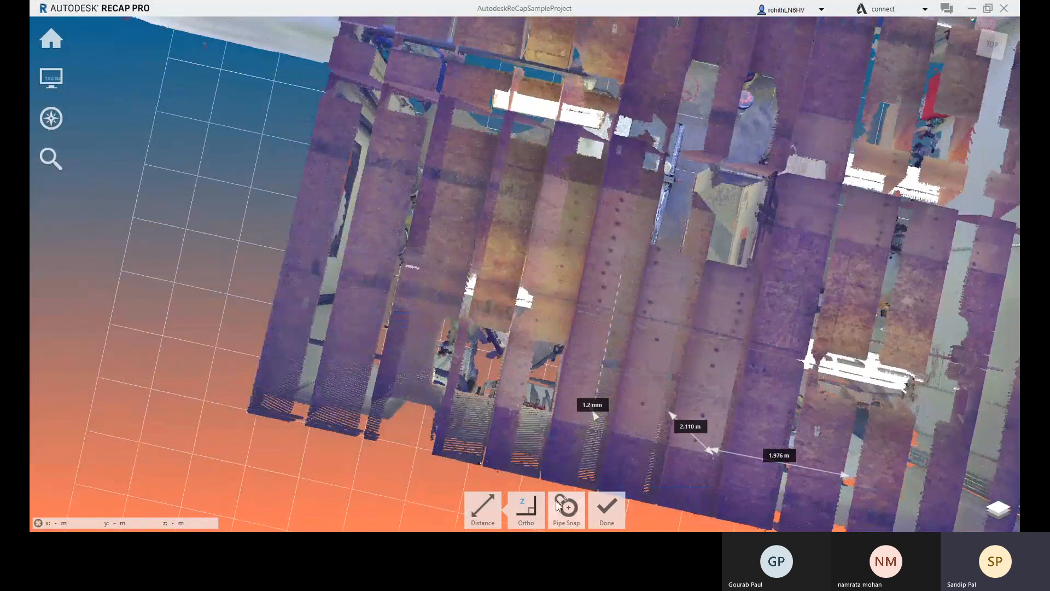
Switch Ortho snapping to the X axis, measure between two points along a roof panel nearer the building's left side, and finish measuring.
{"action": "mouse_move", "coordinate": [526, 509]}
{"action": "mouse_move", "coordinate": [526, 427]}
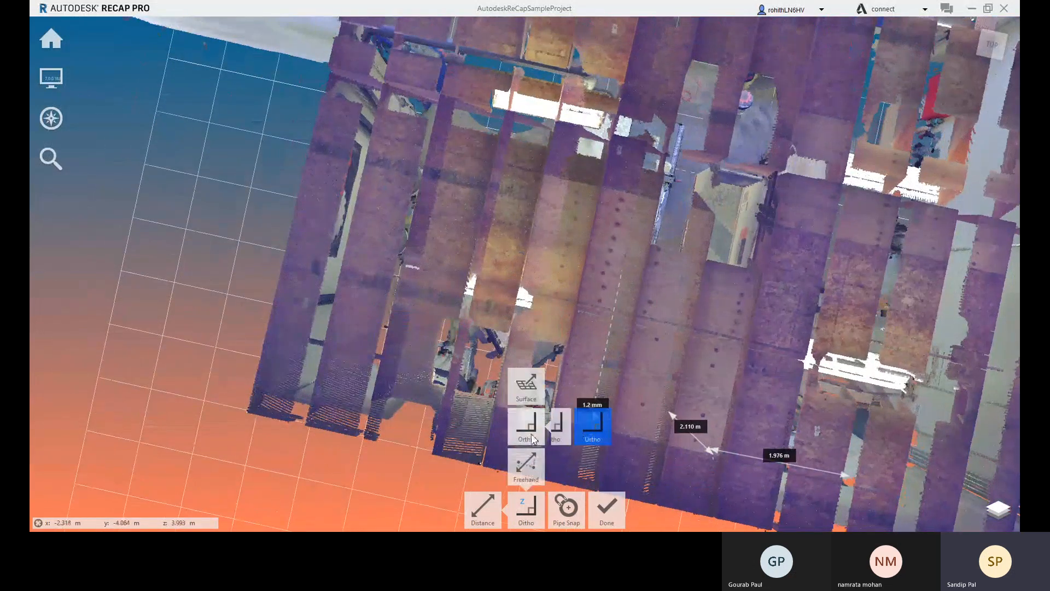
{"action": "left_click", "coordinate": [569, 426]}
{"action": "left_click", "coordinate": [421, 355]}
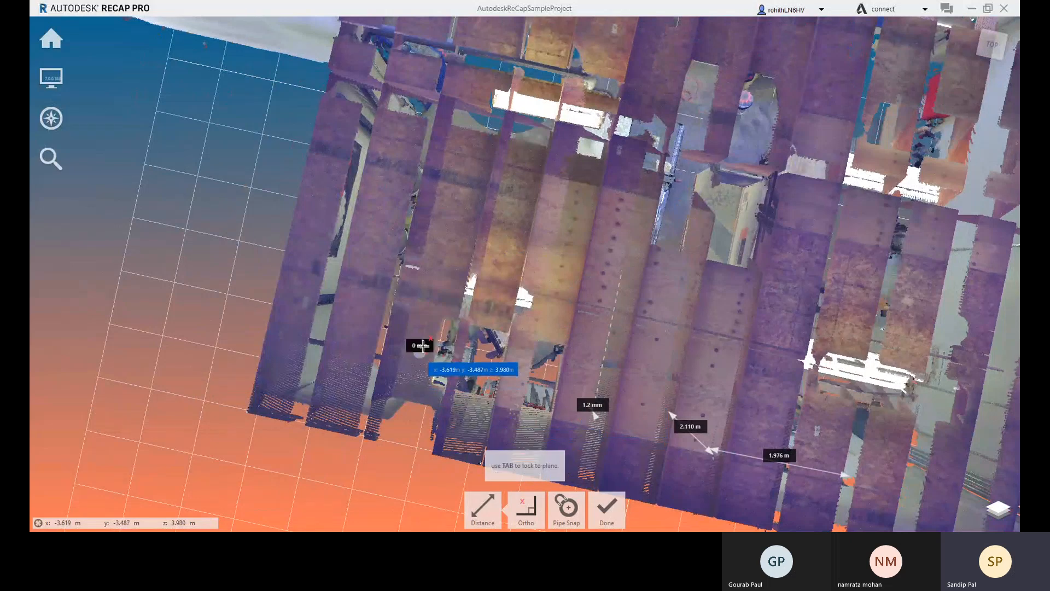
{"action": "left_click", "coordinate": [453, 197]}
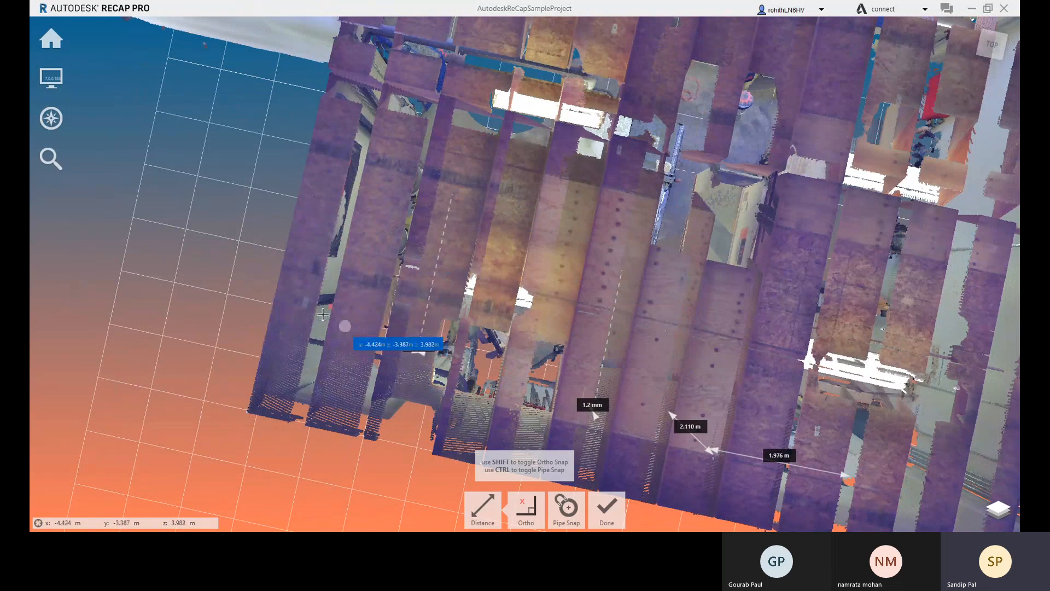
{"action": "middle_click_drag", "start_coordinate": [248, 249], "coordinate": [378, 296]}
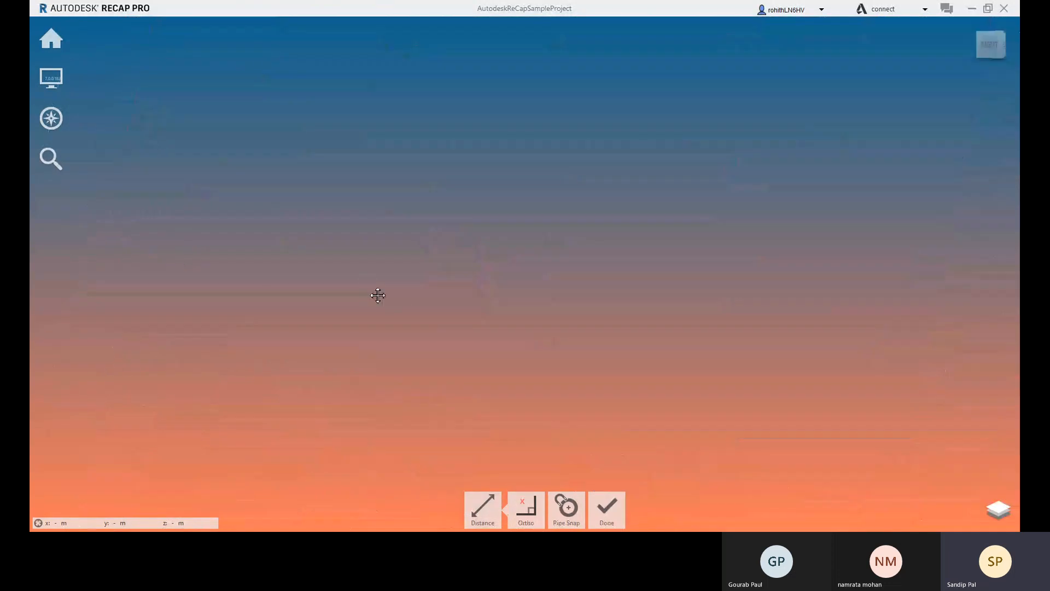
{"action": "left_click", "coordinate": [607, 509]}
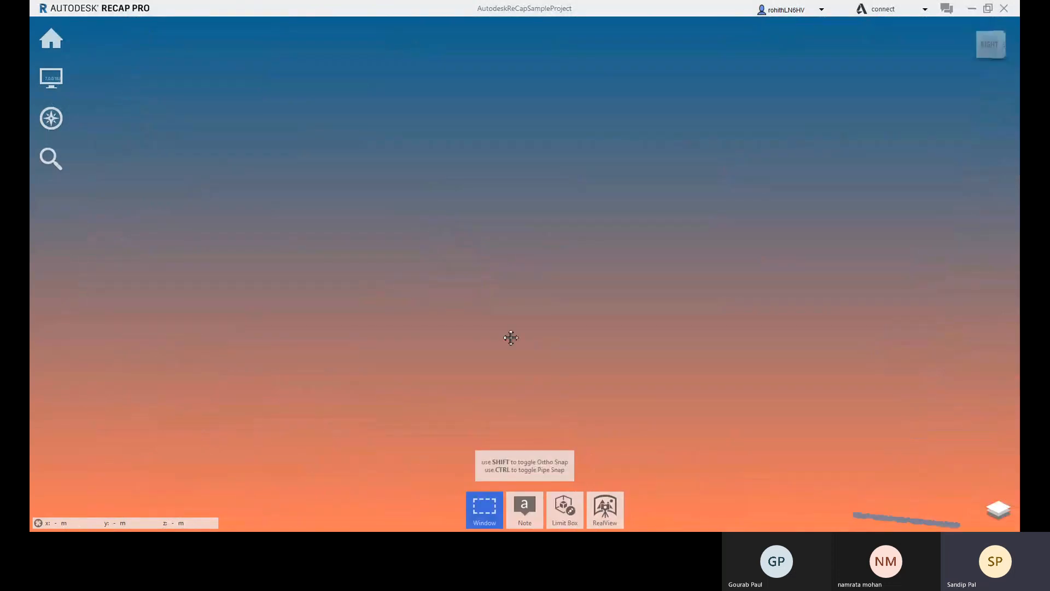
Return to the home view and examine the two roof measurements from the top.
{"action": "middle_click_drag", "start_coordinate": [511, 337], "coordinate": [476, 328]}
{"action": "middle_click_drag", "start_coordinate": [485, 375], "coordinate": [216, 349]}
{"action": "scroll", "coordinate": [422, 244], "scroll_direction": "up", "scroll_amount": 5}
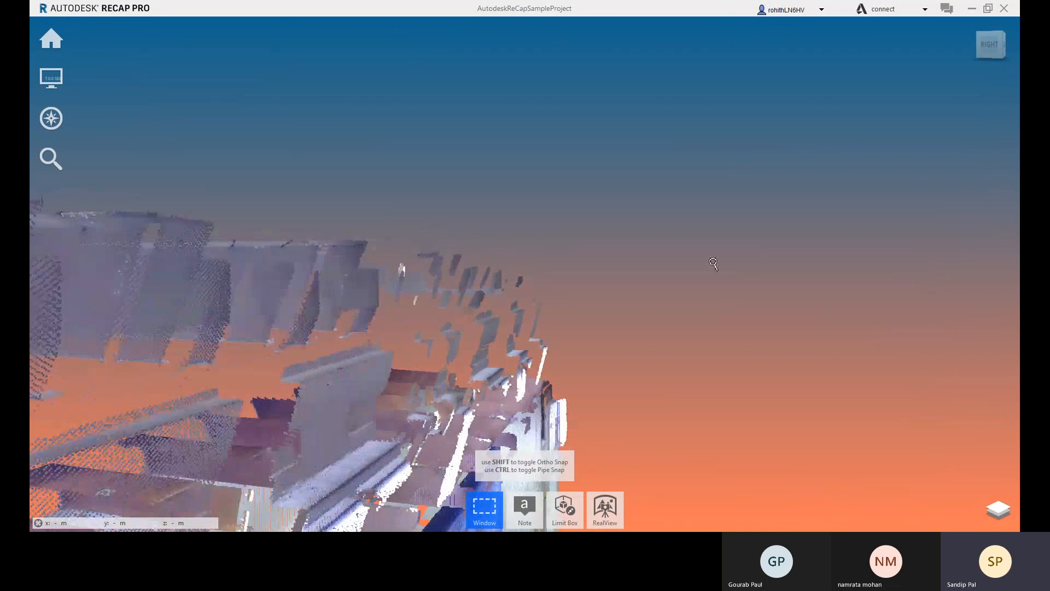
{"action": "left_click", "coordinate": [974, 28]}
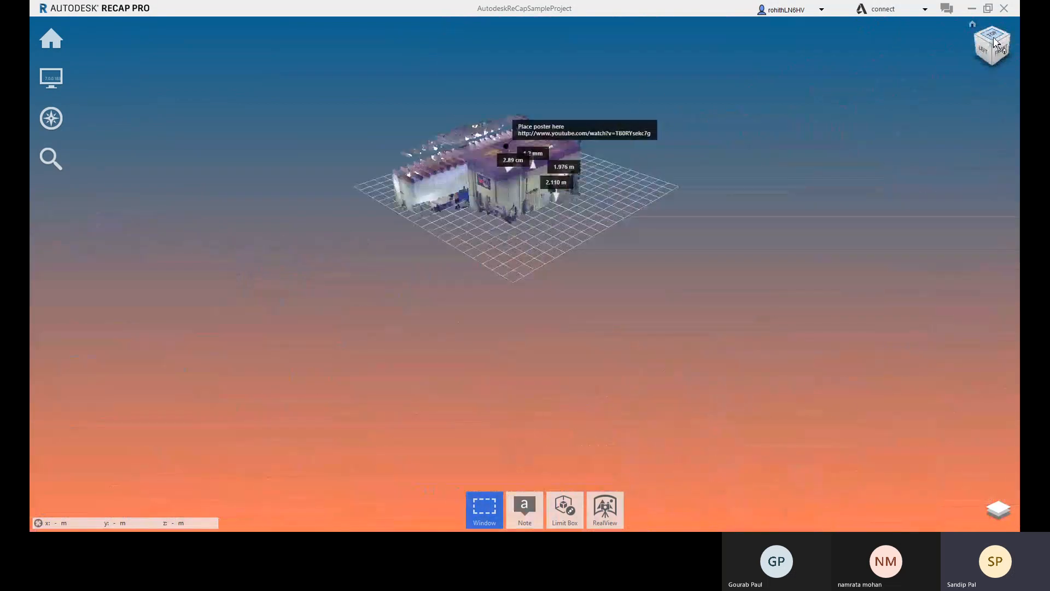
{"action": "scroll", "coordinate": [505, 312], "scroll_direction": "up", "scroll_amount": 8}
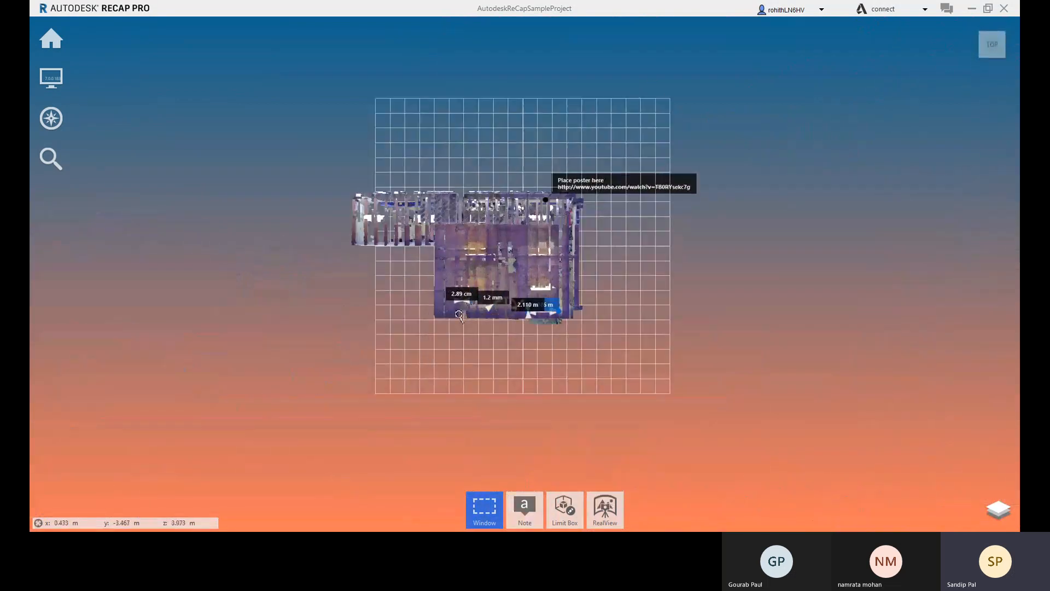
{"action": "scroll", "coordinate": [465, 295], "scroll_direction": "up", "scroll_amount": 4}
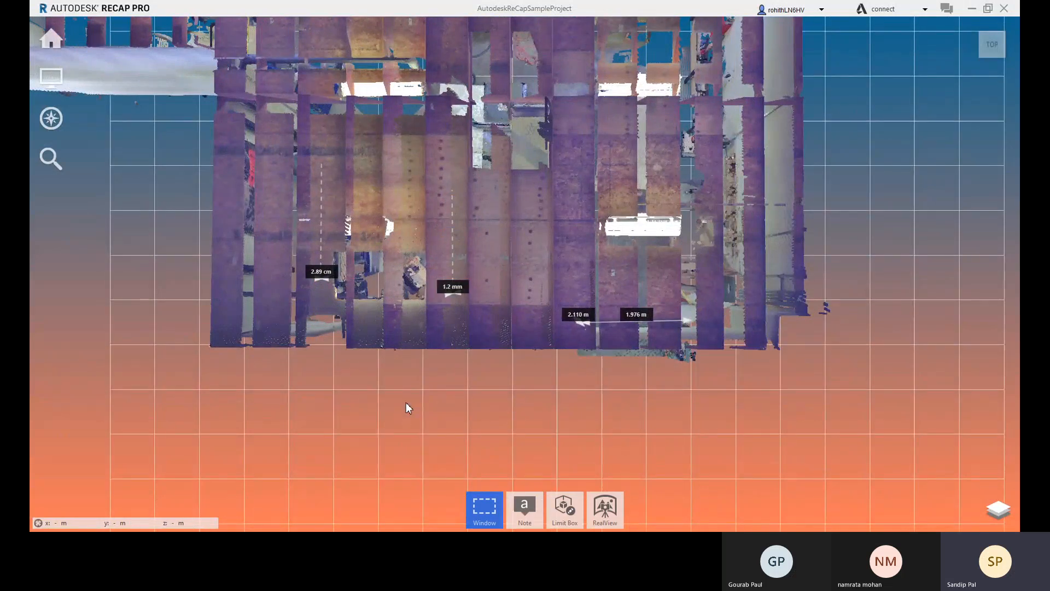
Examine the two roof measurements and their dashed lines from the sides, close to the roof surface.
{"action": "right_click_drag", "start_coordinate": [405, 400], "coordinate": [490, 293]}
{"action": "middle_click_drag", "start_coordinate": [273, 370], "coordinate": [333, 353]}
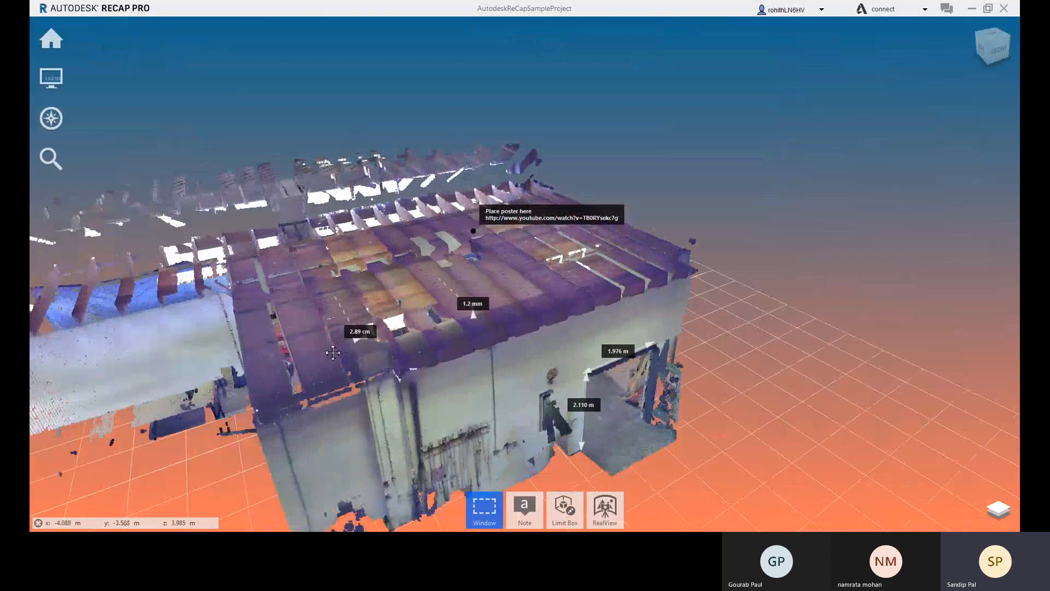
{"action": "right_click_drag", "start_coordinate": [350, 372], "coordinate": [539, 328]}
{"action": "middle_click_drag", "start_coordinate": [302, 385], "coordinate": [344, 389]}
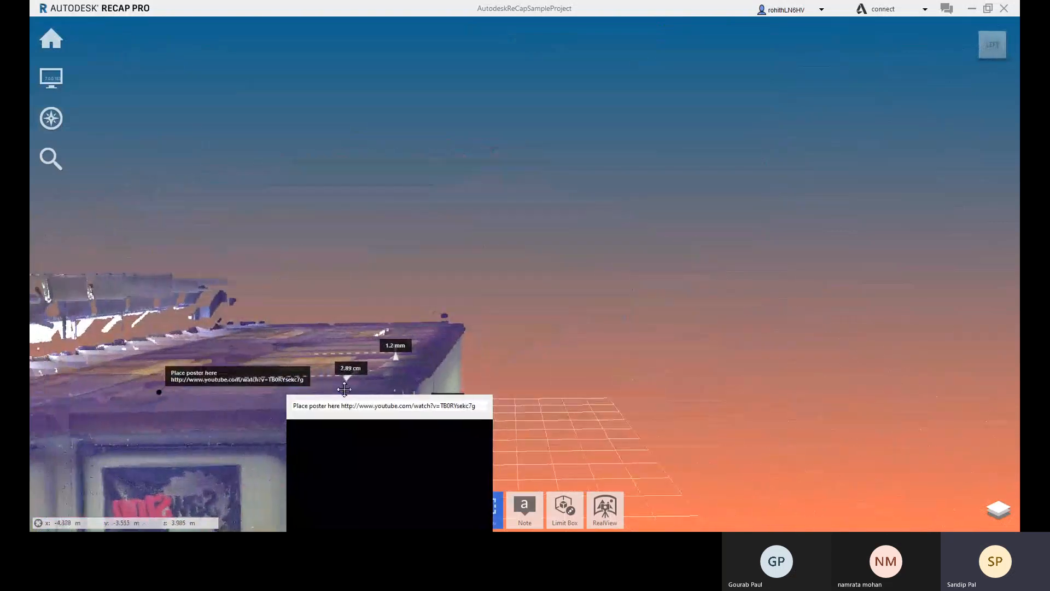
{"action": "right_click_drag", "start_coordinate": [346, 389], "coordinate": [582, 386]}
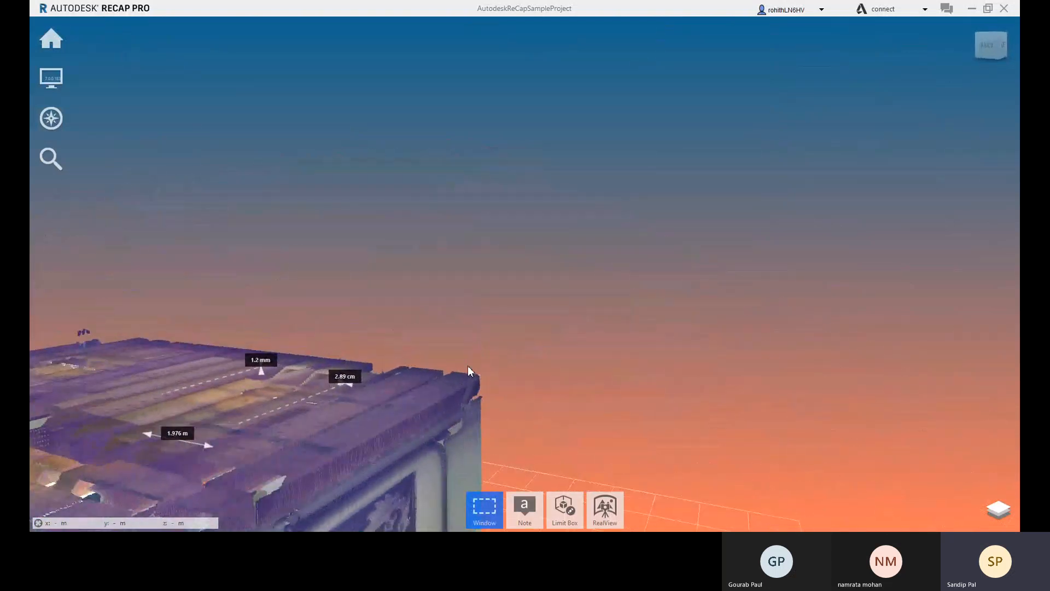
{"action": "right_click_drag", "start_coordinate": [468, 367], "coordinate": [654, 333]}
{"action": "right_click_drag", "start_coordinate": [470, 344], "coordinate": [622, 335]}
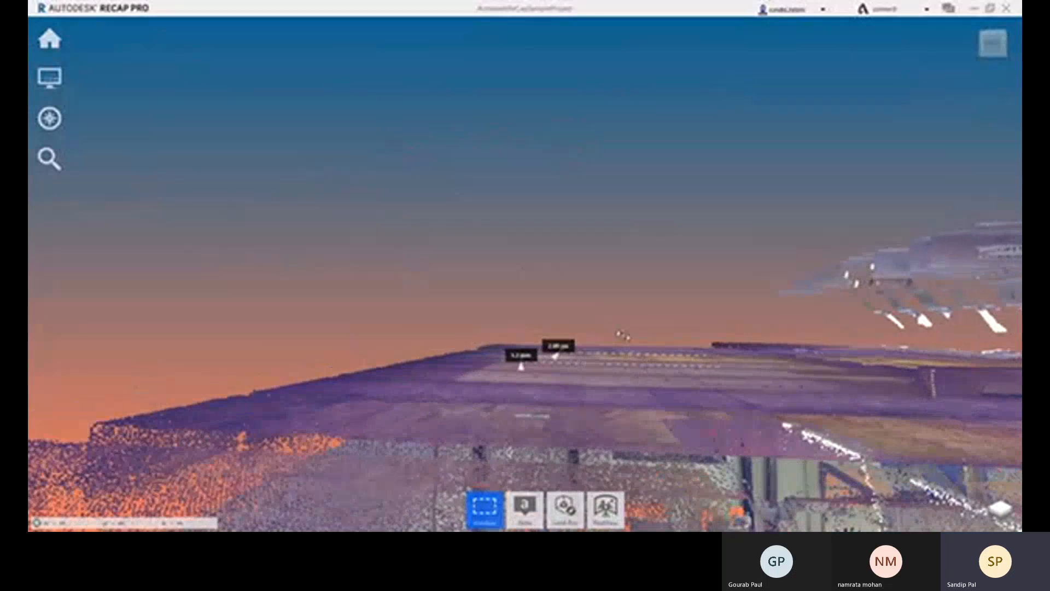
{"action": "scroll", "coordinate": [612, 360], "scroll_direction": "up", "scroll_amount": 4}
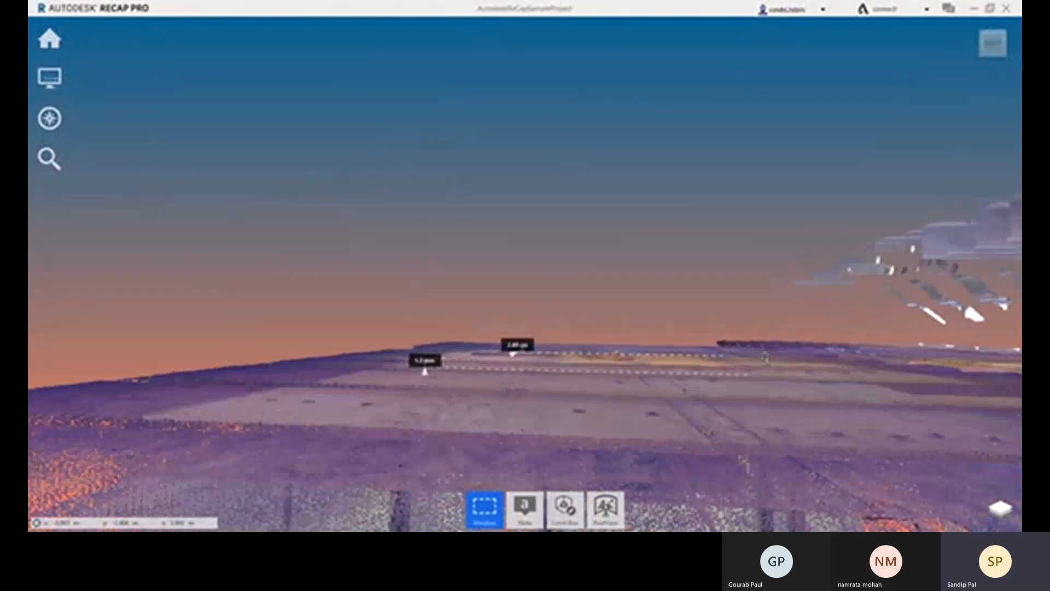
{"action": "scroll", "coordinate": [628, 354], "scroll_direction": "up", "scroll_amount": 2}
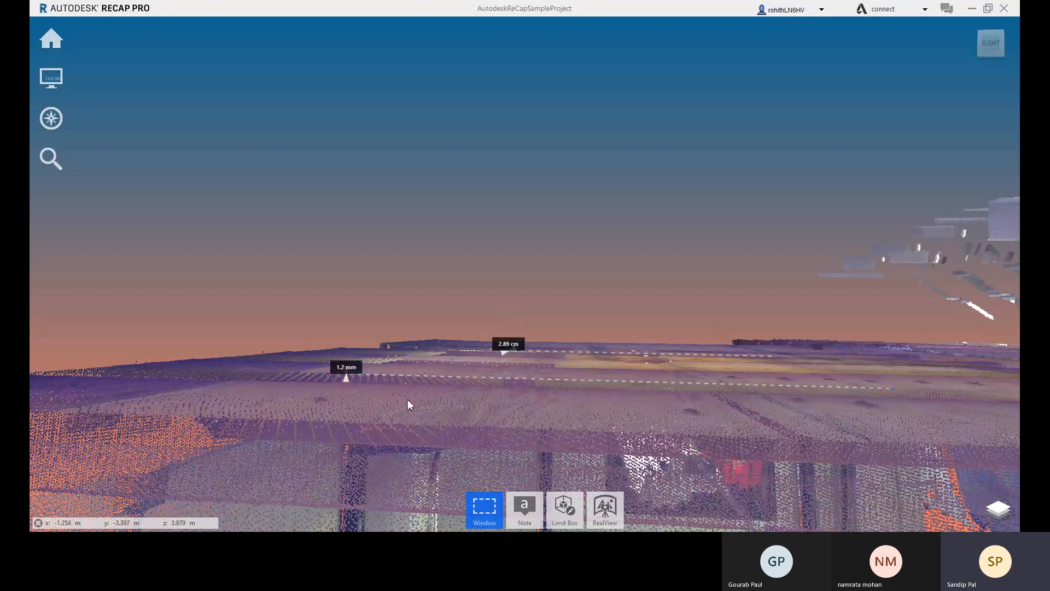
{"action": "scroll", "coordinate": [647, 350], "scroll_direction": "up", "scroll_amount": 5}
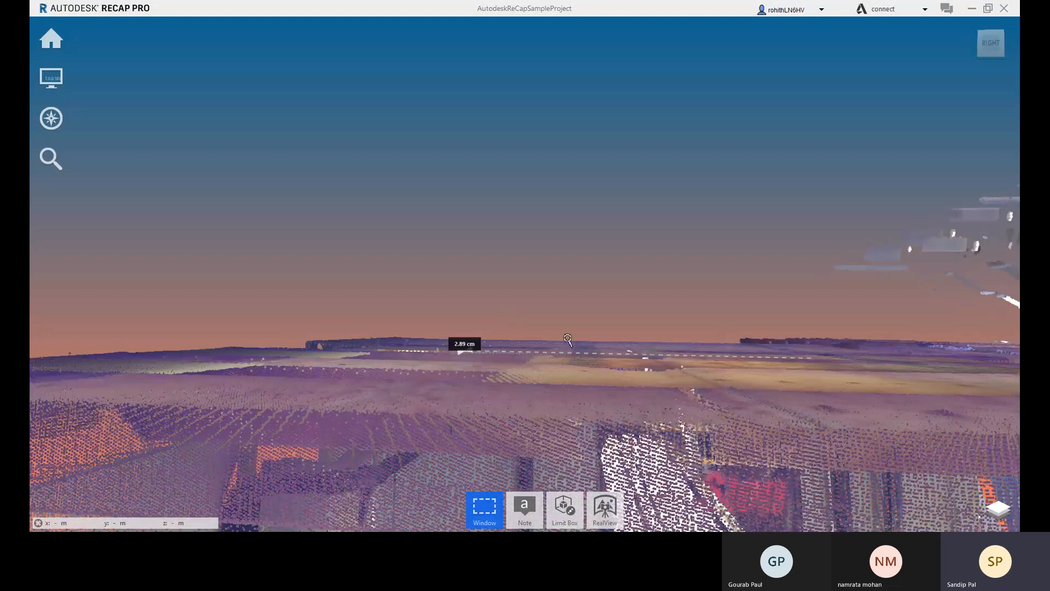
{"action": "middle_click_drag", "start_coordinate": [344, 359], "coordinate": [412, 378]}
{"action": "scroll", "coordinate": [412, 378], "scroll_direction": "down", "scroll_amount": 6}
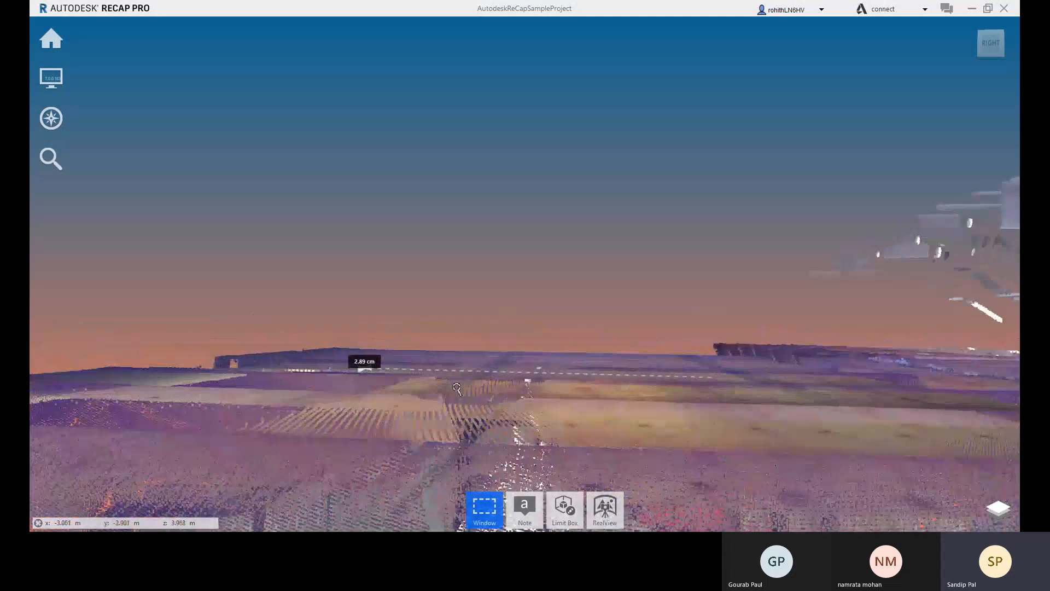
Inspect the distance measurements along the roof and bring the front wall with the door opening into view.
{"action": "scroll", "coordinate": [480, 424], "scroll_direction": "down", "scroll_amount": 5}
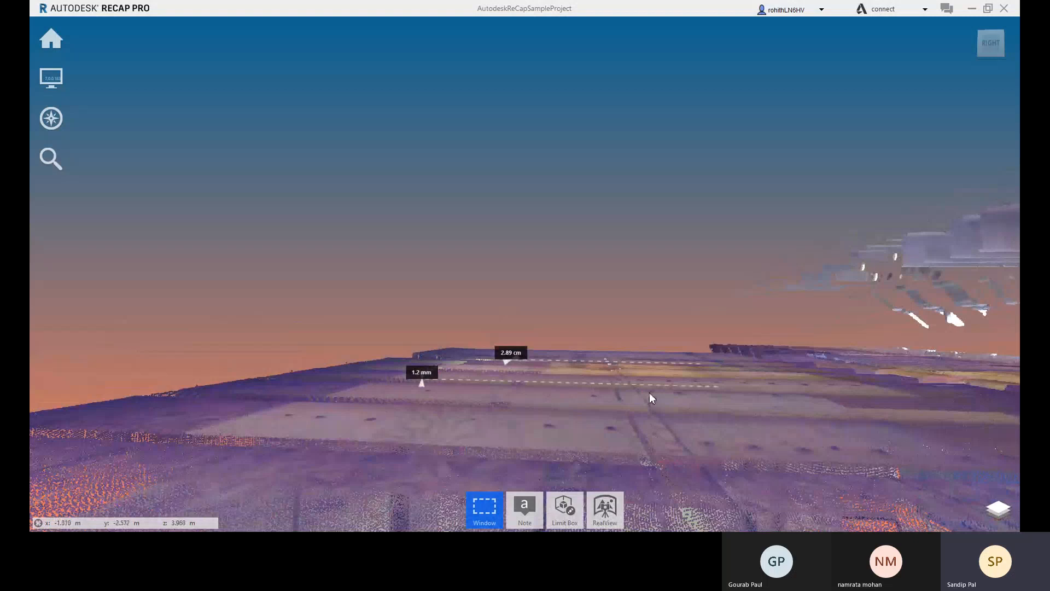
{"action": "middle_click_drag", "start_coordinate": [523, 405], "coordinate": [435, 379]}
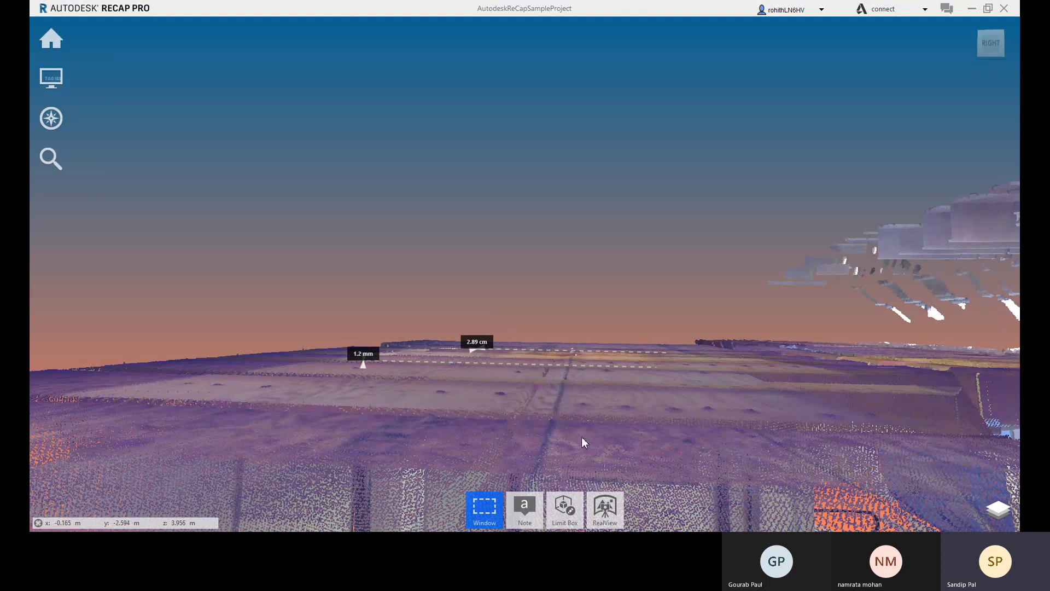
{"action": "scroll", "coordinate": [579, 433], "scroll_direction": "down", "scroll_amount": 4}
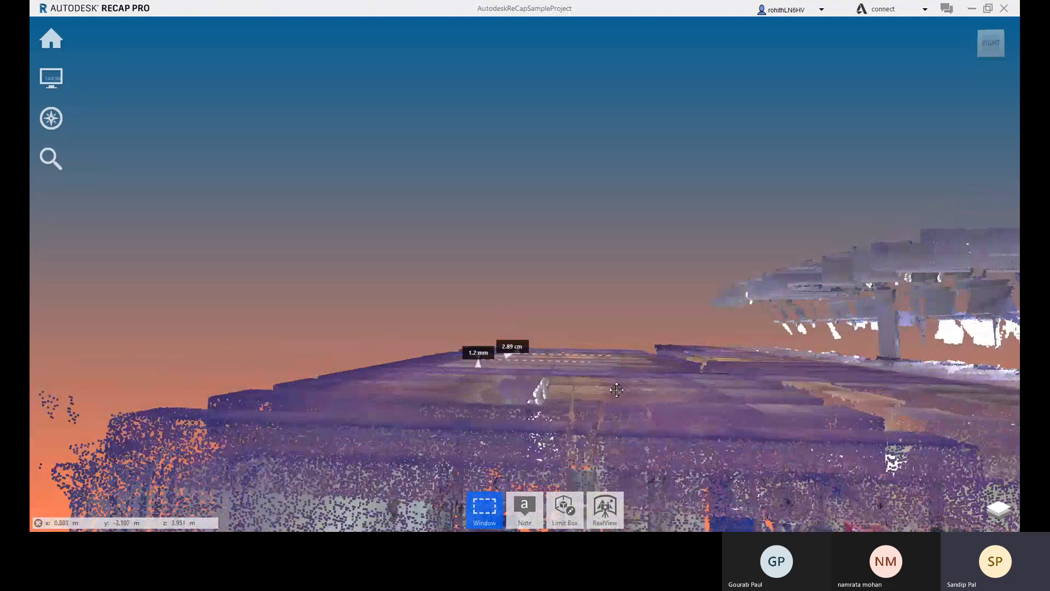
{"action": "middle_click_drag", "start_coordinate": [615, 400], "coordinate": [661, 533]}
{"action": "middle_click_drag", "start_coordinate": [633, 356], "coordinate": [560, 205], "text": "shift"}
{"action": "middle_click_drag", "start_coordinate": [618, 310], "coordinate": [643, 262]}
{"action": "mouse_move", "coordinate": [525, 509]}
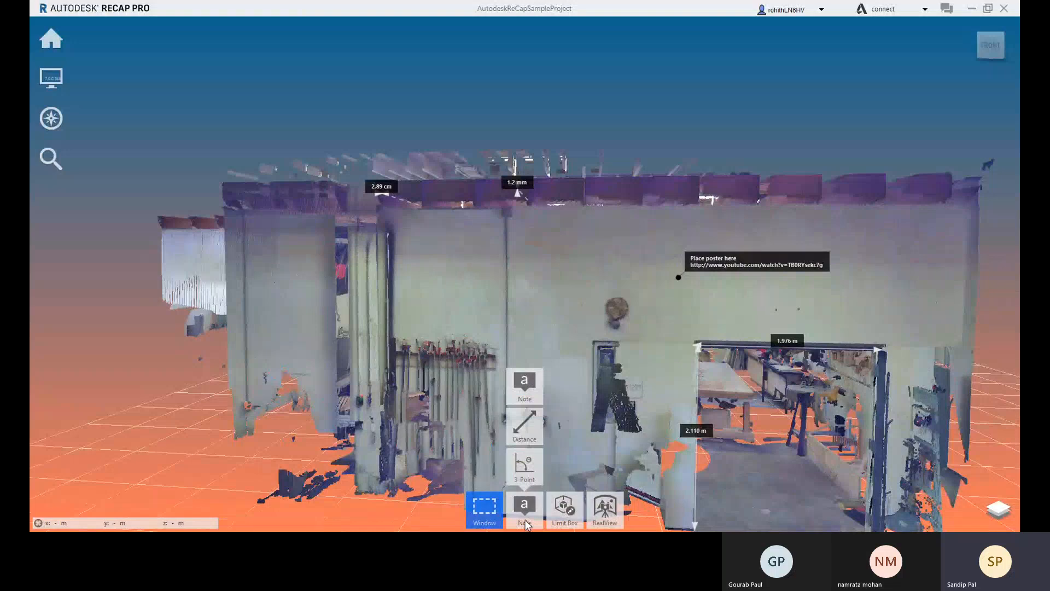
{"action": "left_click", "coordinate": [528, 436]}
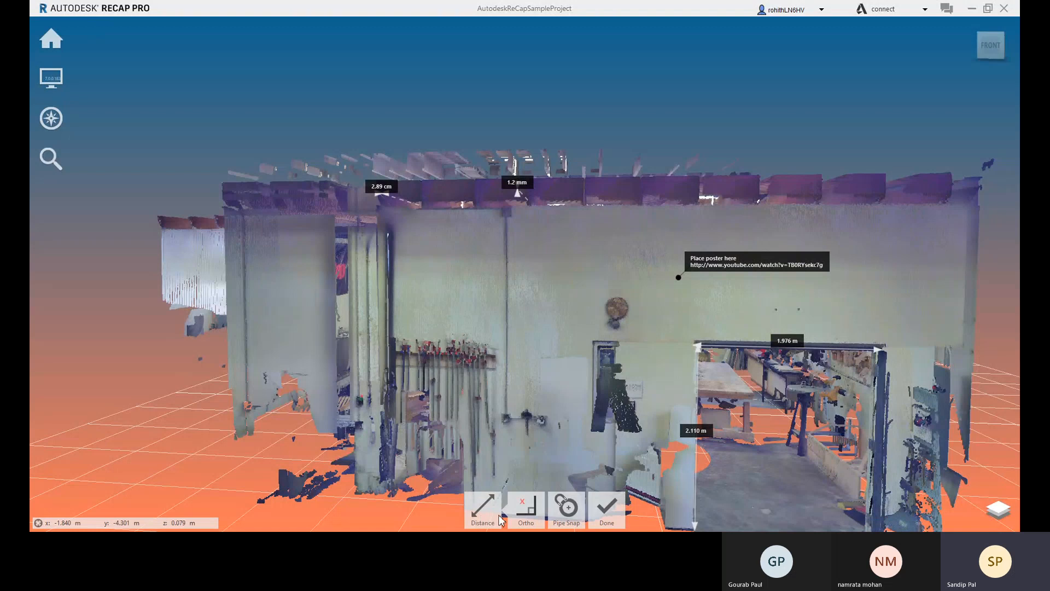
{"action": "left_click", "coordinate": [607, 518]}
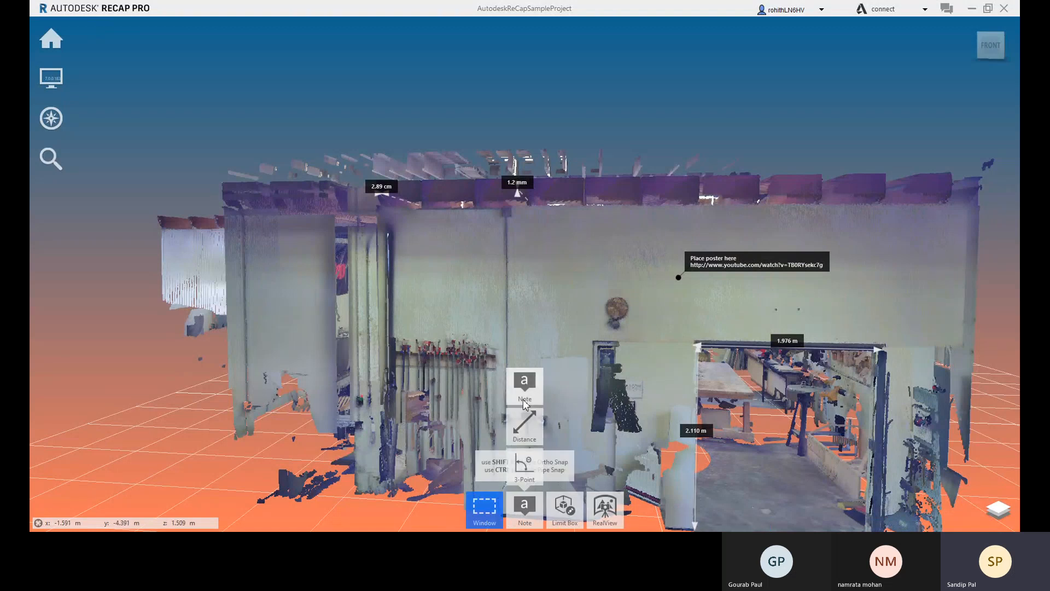
Place a note on the top of the wooden worktable inside the workshop.
{"action": "left_click", "coordinate": [526, 399]}
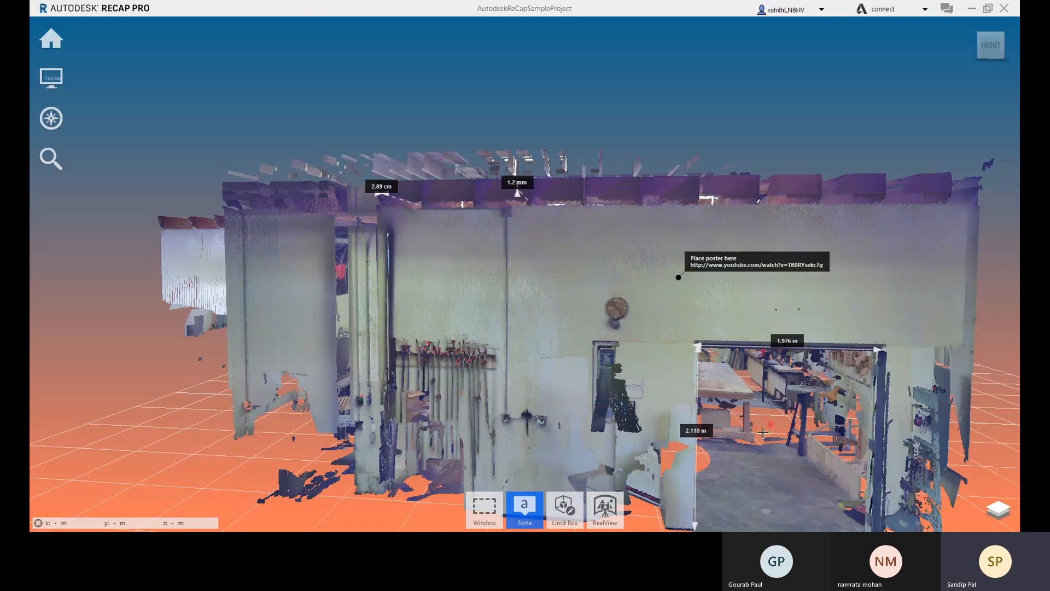
{"action": "middle_click_drag", "start_coordinate": [732, 420], "coordinate": [571, 376]}
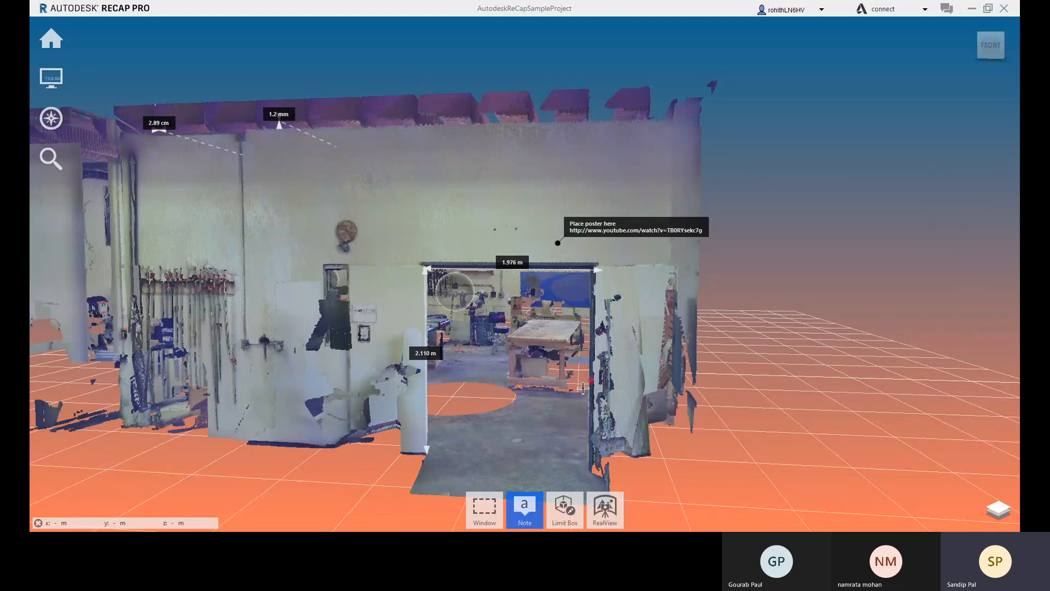
{"action": "scroll", "coordinate": [585, 374], "scroll_direction": "up", "scroll_amount": 5}
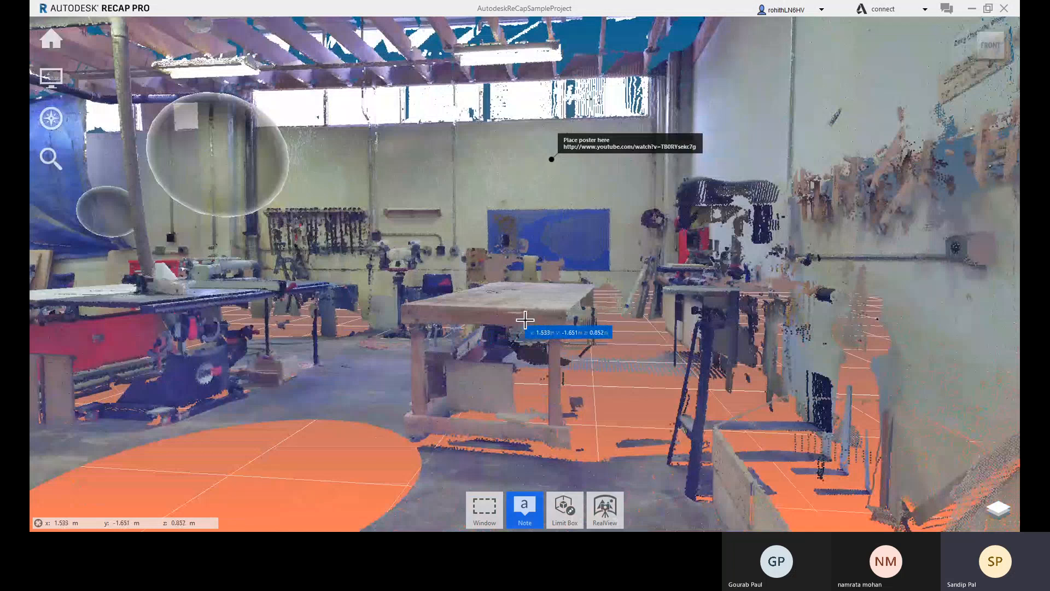
{"action": "scroll", "coordinate": [522, 316], "scroll_direction": "up", "scroll_amount": 3}
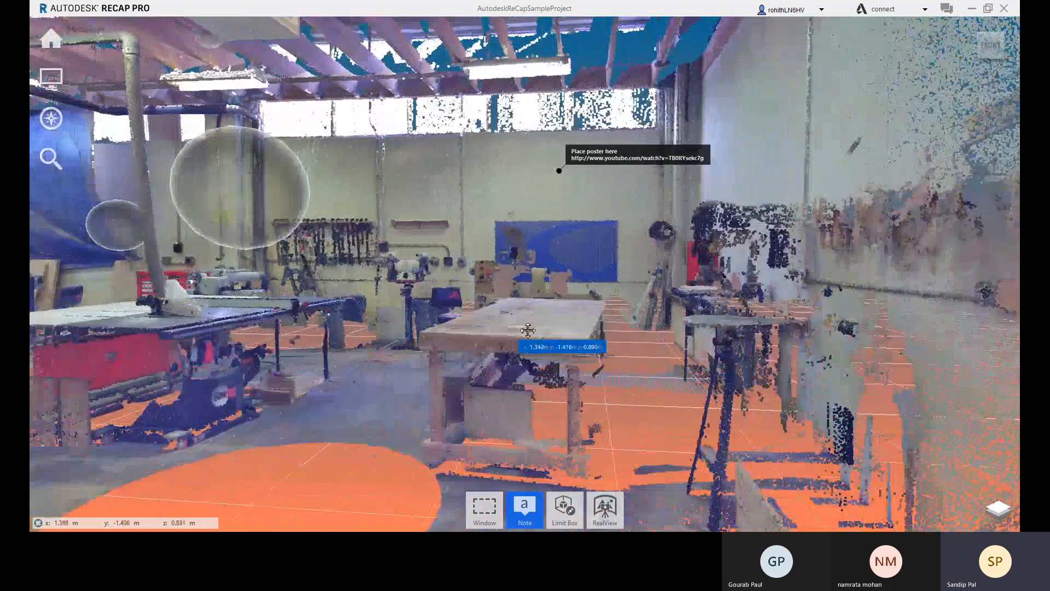
{"action": "middle_click_drag", "start_coordinate": [528, 331], "coordinate": [652, 334]}
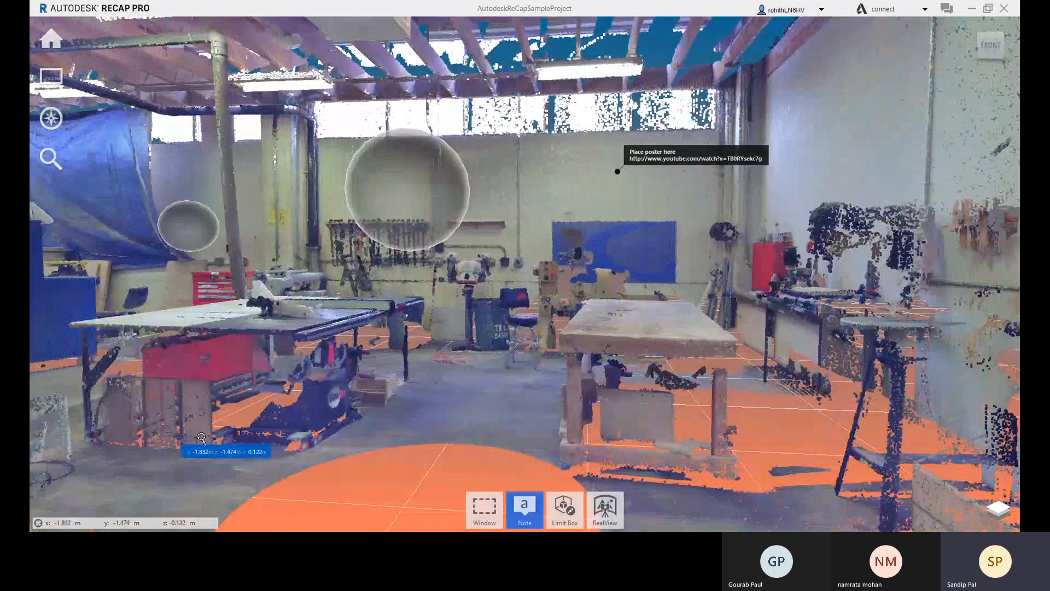
{"action": "scroll", "coordinate": [190, 439], "scroll_direction": "down", "scroll_amount": 3}
{"action": "scroll", "coordinate": [190, 439], "scroll_direction": "down", "scroll_amount": 1}
{"action": "middle_click_drag", "start_coordinate": [190, 439], "coordinate": [170, 449]}
{"action": "middle_click_drag", "start_coordinate": [583, 357], "coordinate": [581, 334]}
{"action": "scroll", "coordinate": [517, 317], "scroll_direction": "up", "scroll_amount": 2}
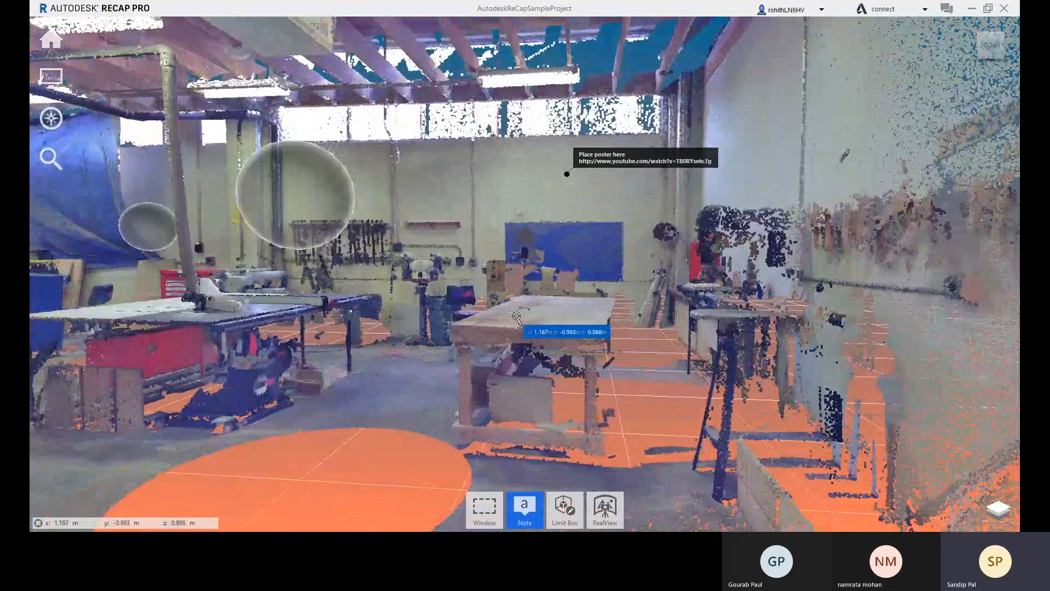
{"action": "left_click", "coordinate": [514, 318]}
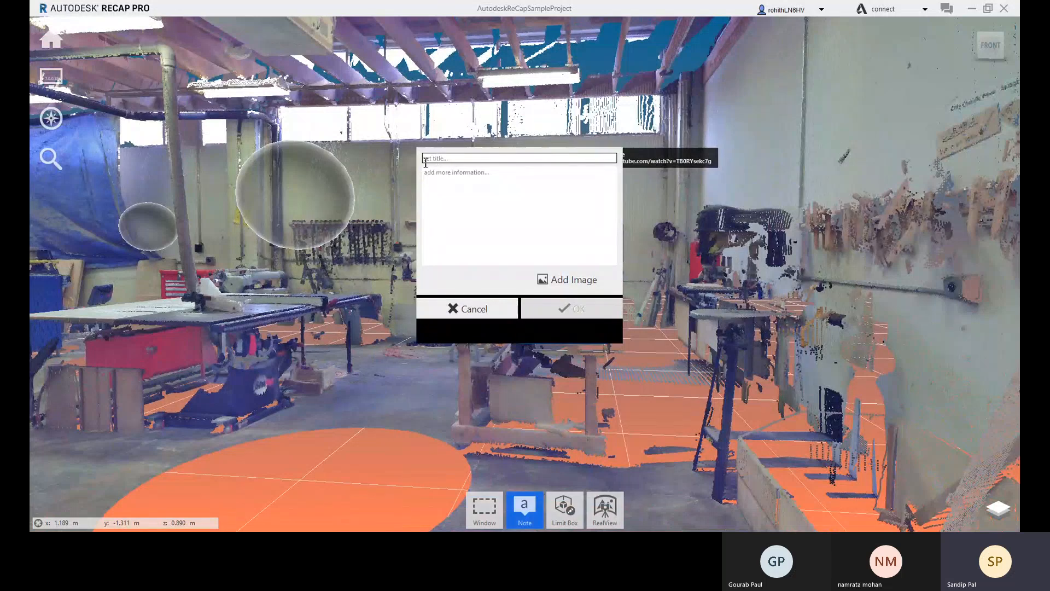
Title the worktable note Note#1, add the description Craft Table, and leave the Note tool.
{"action": "type", "text": "Ho"}
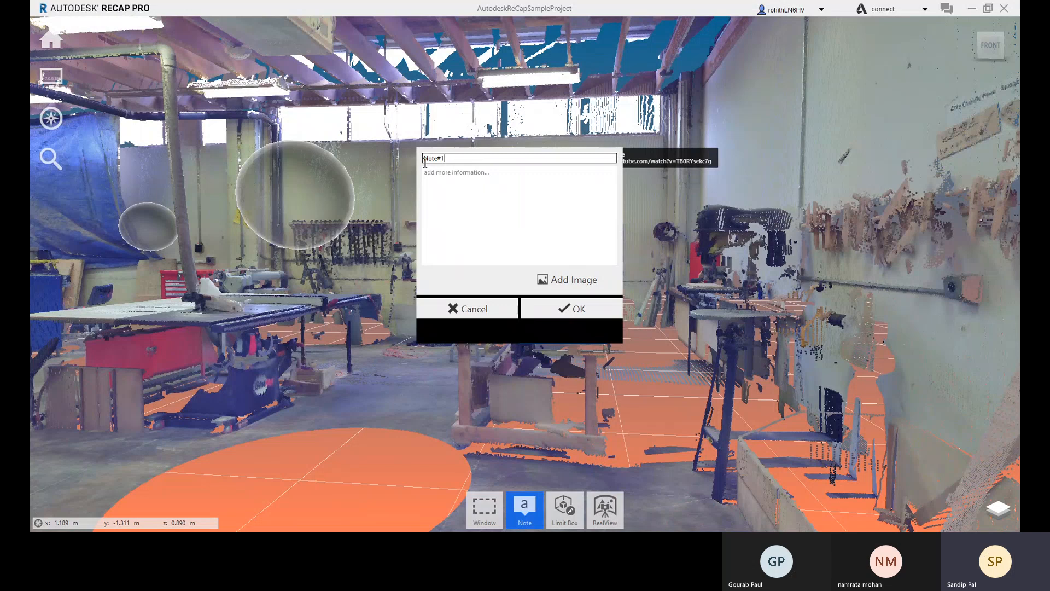
{"action": "left_click", "coordinate": [440, 186]}
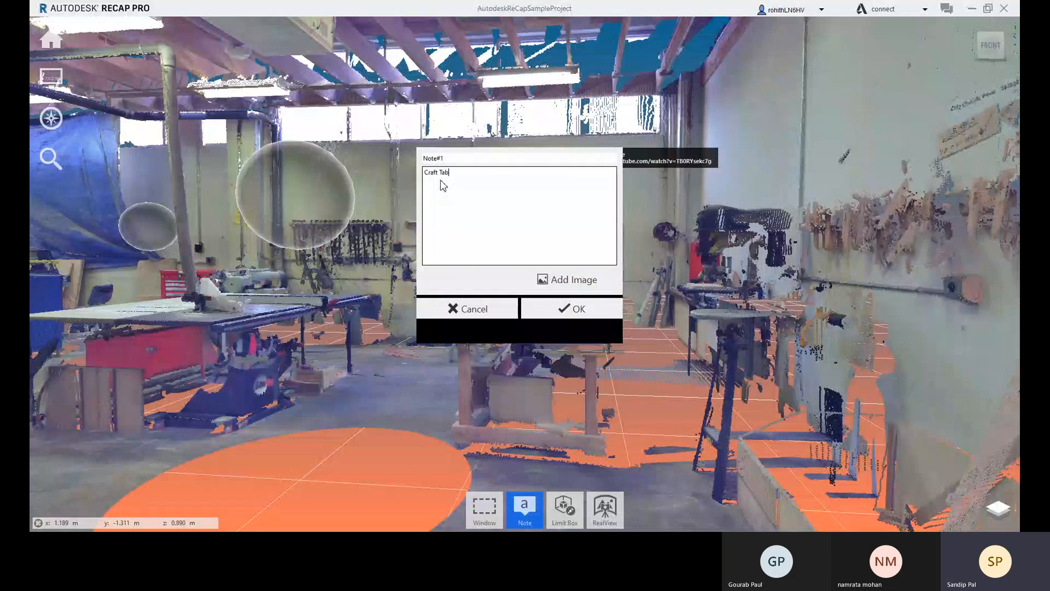
{"action": "type", "text": "Craft Table"}
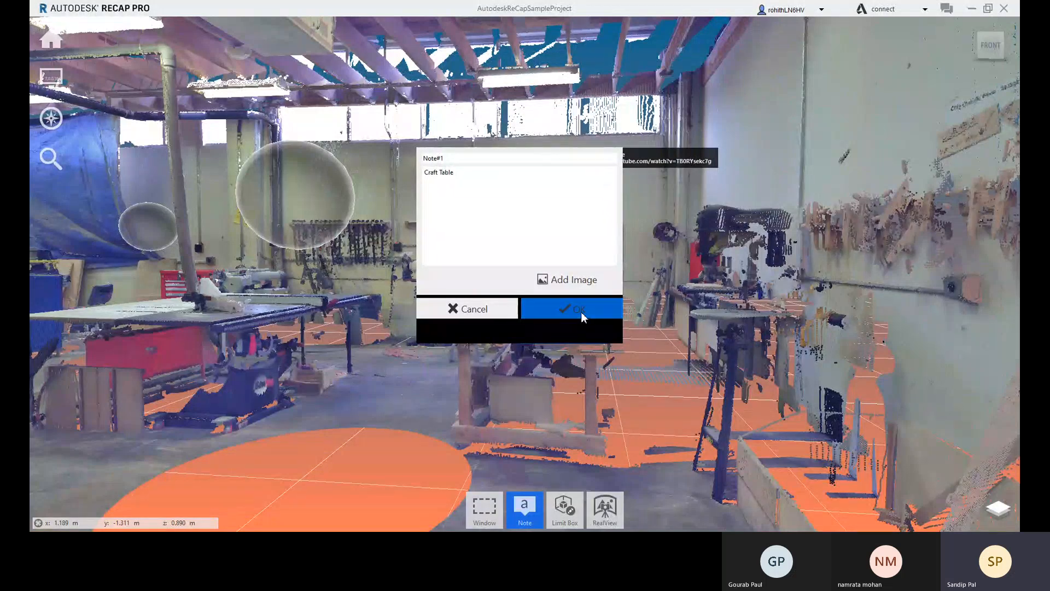
{"action": "left_click", "coordinate": [544, 310]}
{"action": "mouse_move", "coordinate": [536, 305]}
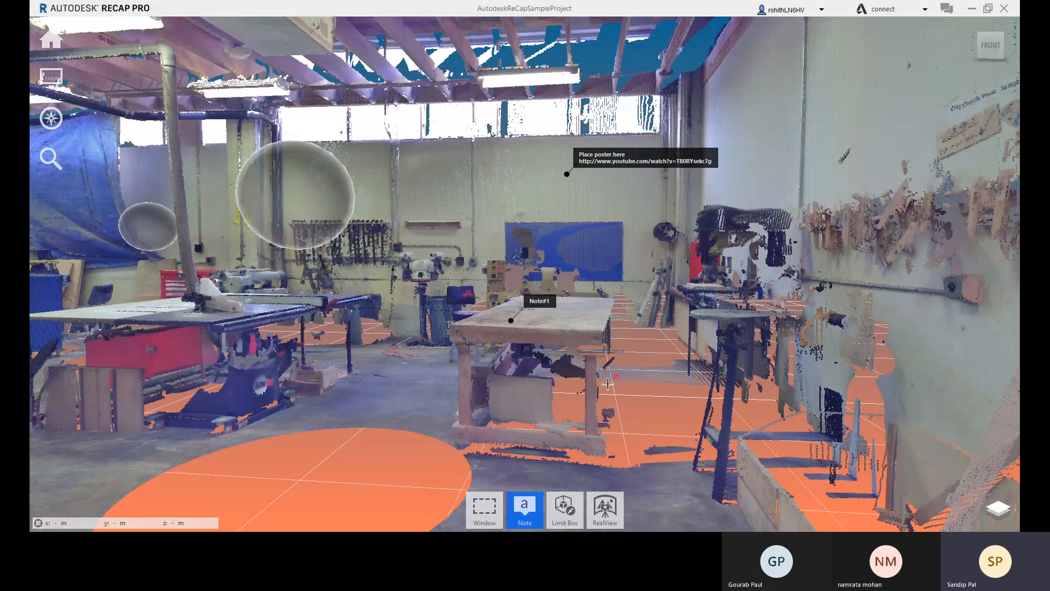
{"action": "left_click", "coordinate": [492, 517]}
Add an angle measurement between faces on the front wall above the door opening.
{"action": "scroll", "coordinate": [444, 480], "scroll_direction": "down", "scroll_amount": 10}
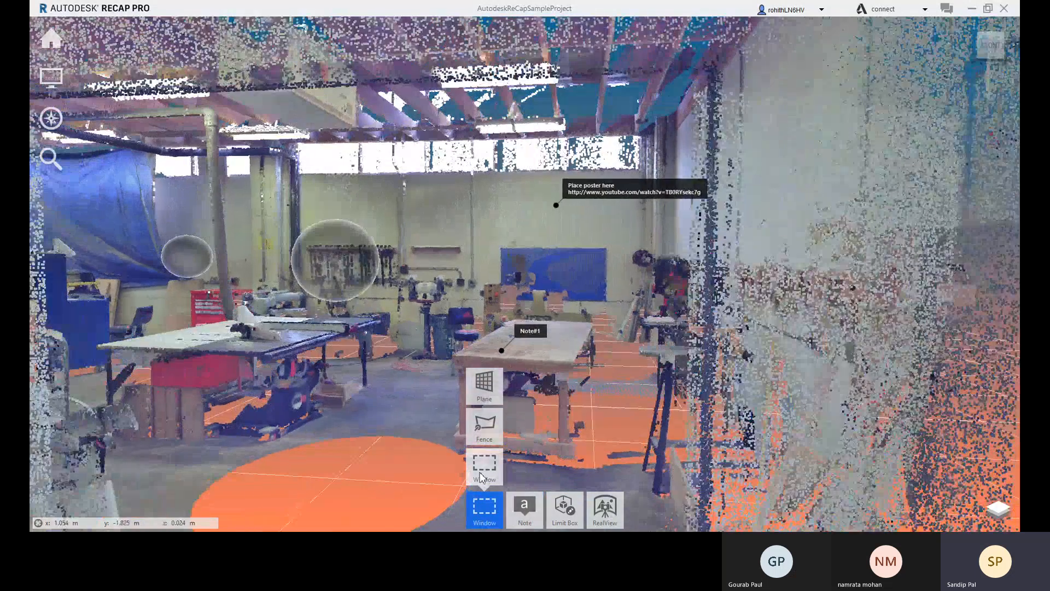
{"action": "scroll", "coordinate": [397, 442], "scroll_direction": "down", "scroll_amount": 4}
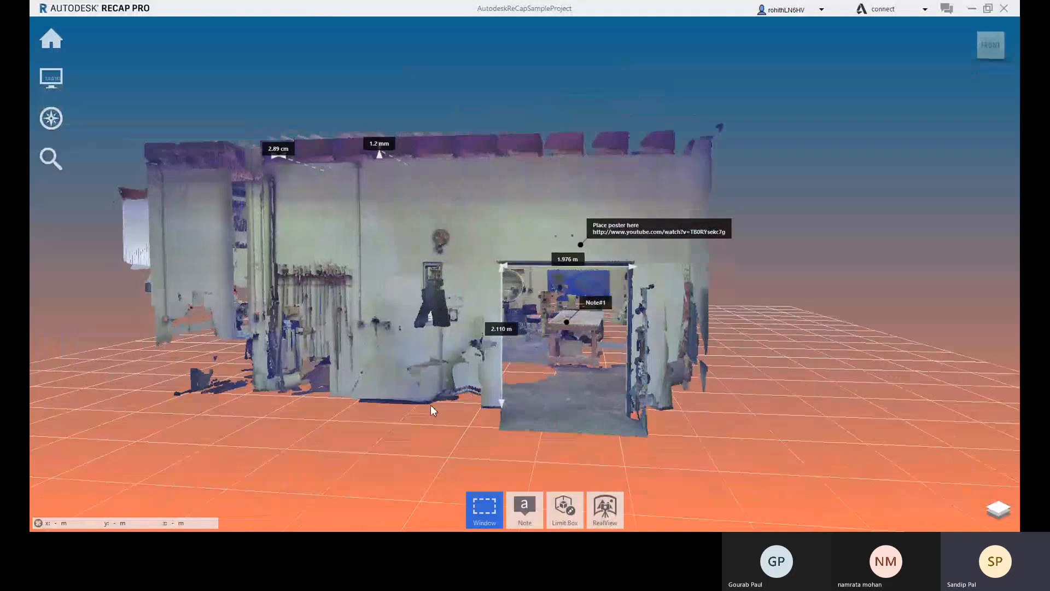
{"action": "middle_click_drag", "start_coordinate": [325, 409], "coordinate": [253, 420]}
{"action": "mouse_move", "coordinate": [517, 512]}
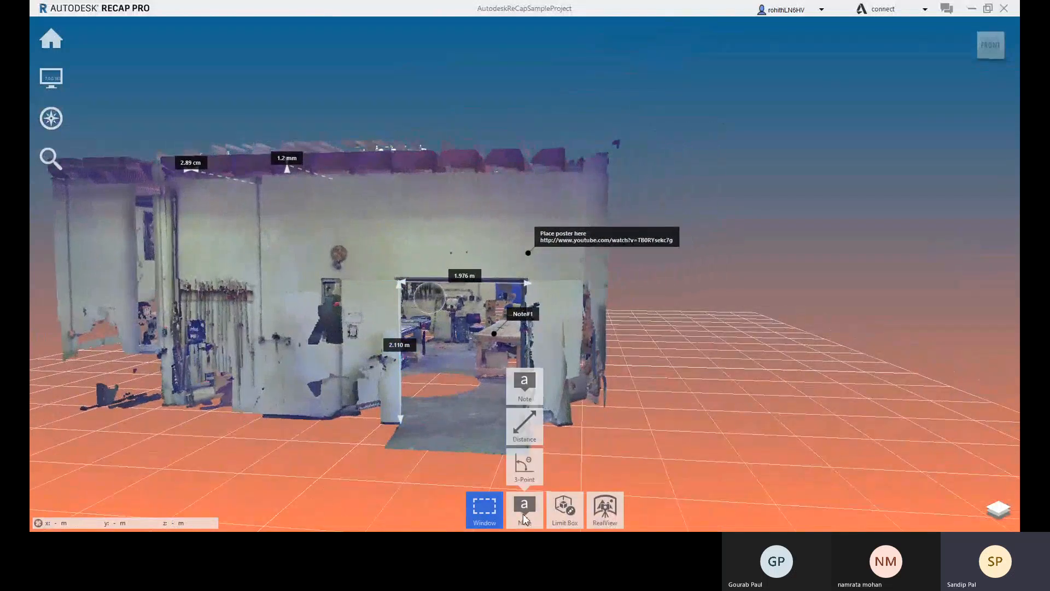
{"action": "mouse_move", "coordinate": [526, 474]}
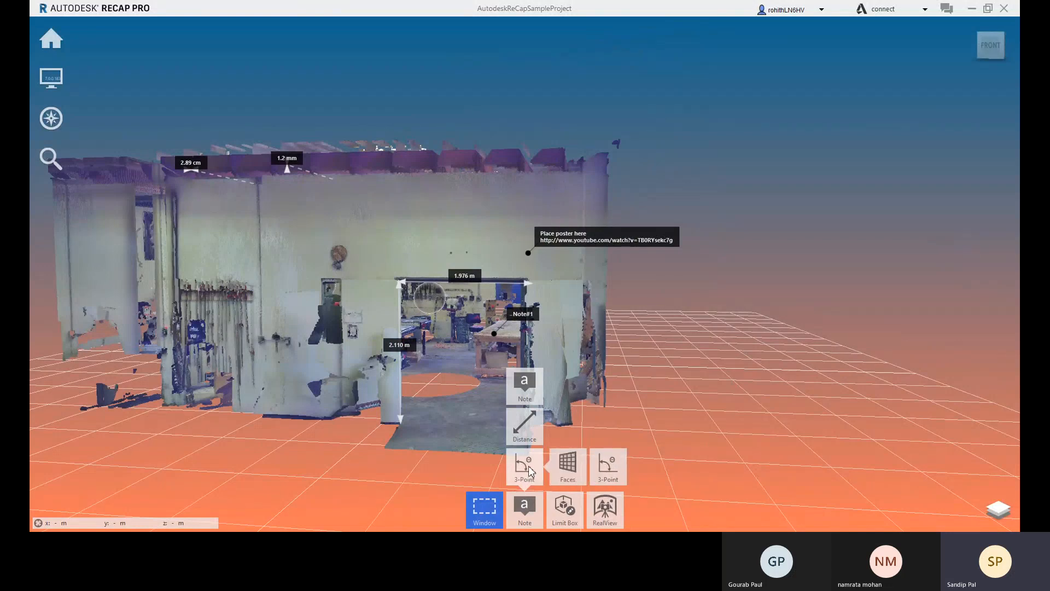
{"action": "left_click", "coordinate": [569, 471]}
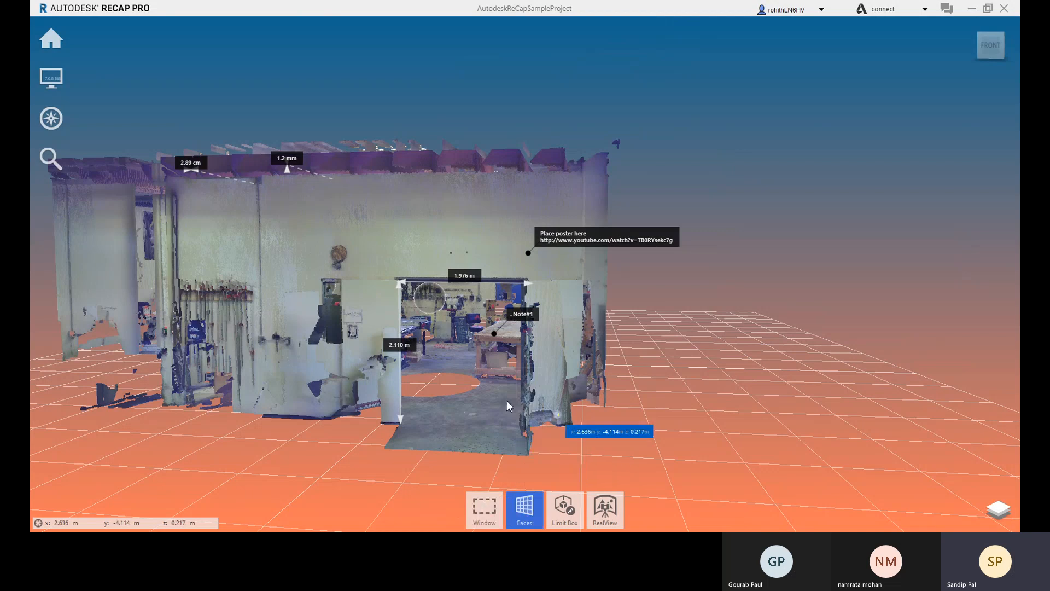
{"action": "scroll", "coordinate": [403, 261], "scroll_direction": "up", "scroll_amount": 2}
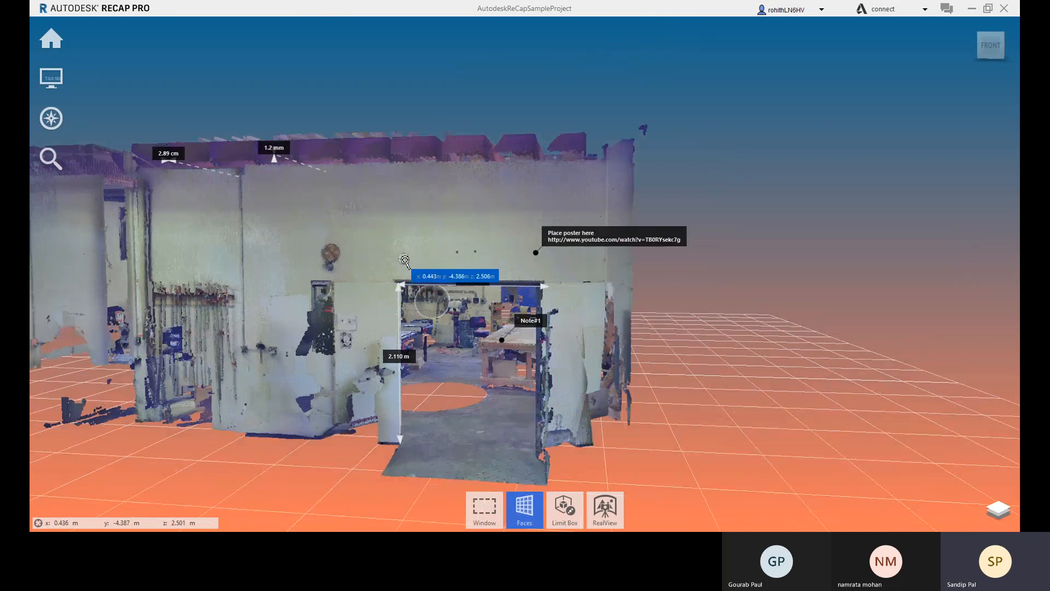
{"action": "left_click", "coordinate": [383, 247]}
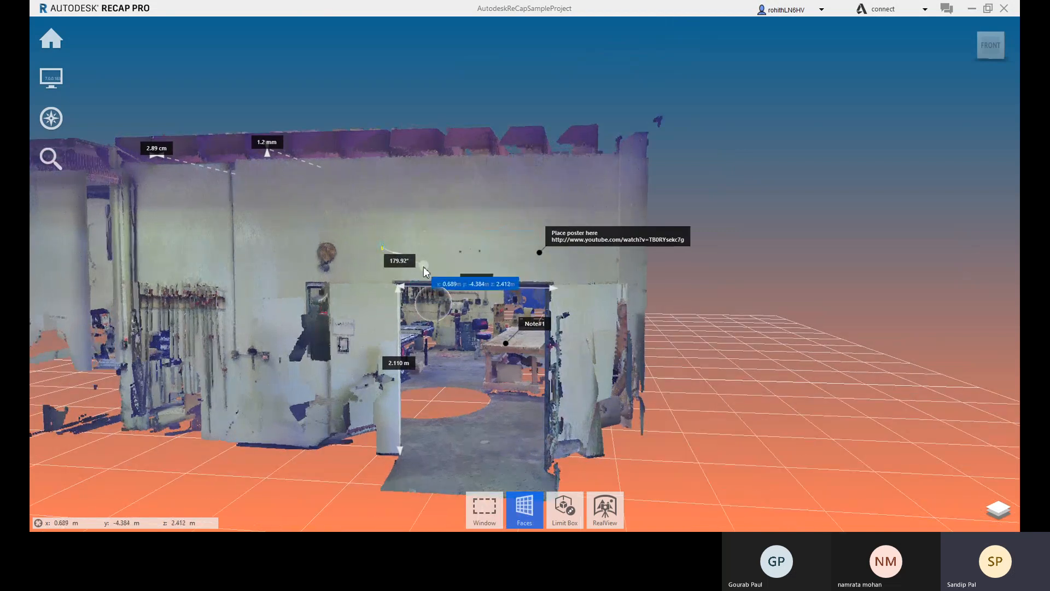
Examine the wall's angle measurement from the front, above and the side, and leave the Faces tool.
{"action": "scroll", "coordinate": [418, 237], "scroll_direction": "up", "scroll_amount": 3}
{"action": "scroll", "coordinate": [454, 257], "scroll_direction": "up", "scroll_amount": 1}
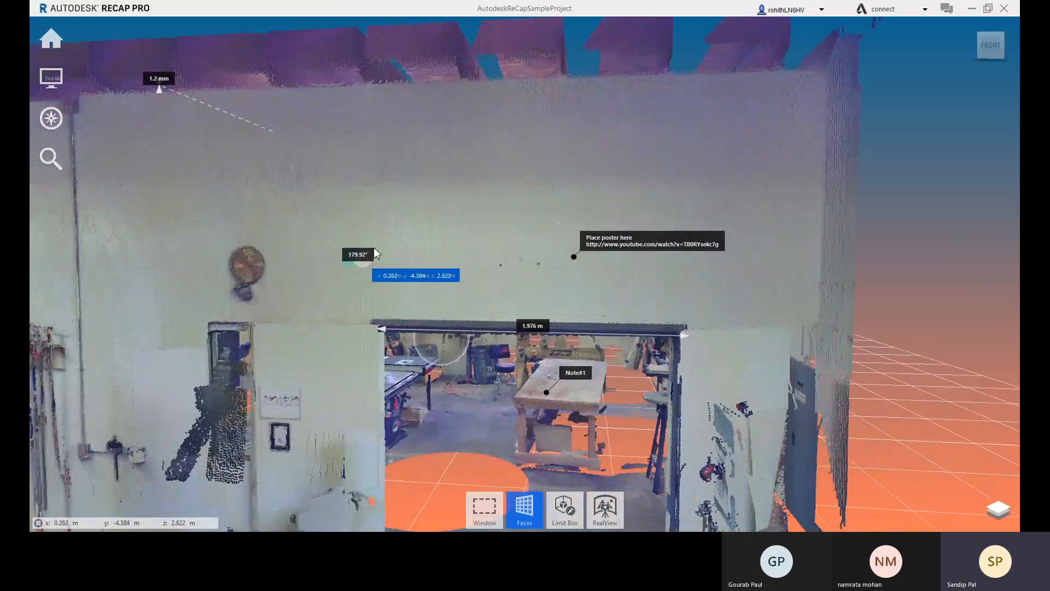
{"action": "left_click_drag", "start_coordinate": [402, 269], "coordinate": [368, 302]}
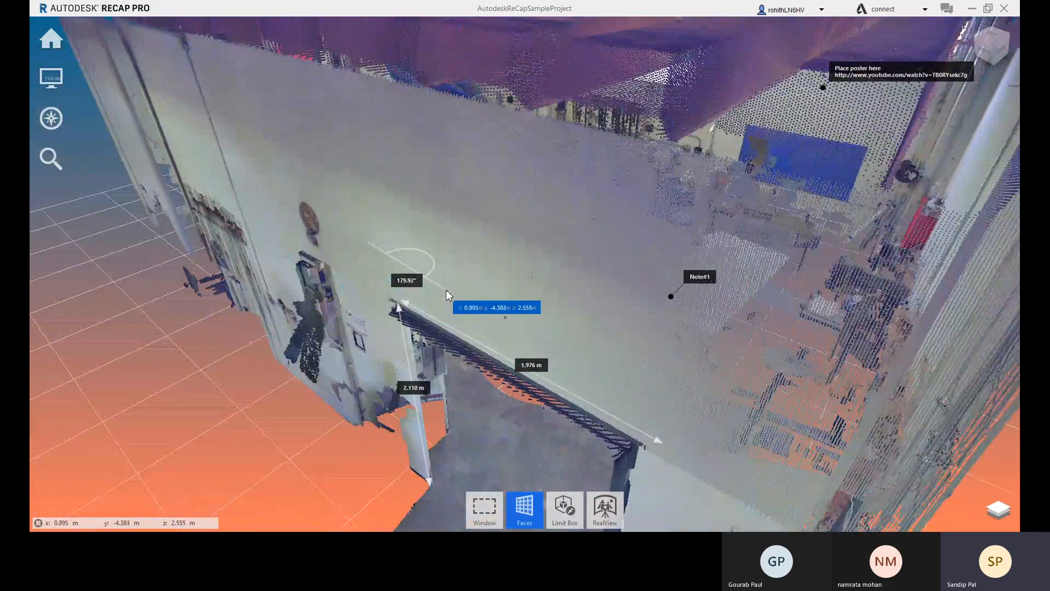
{"action": "left_click_drag", "start_coordinate": [451, 280], "coordinate": [450, 350]}
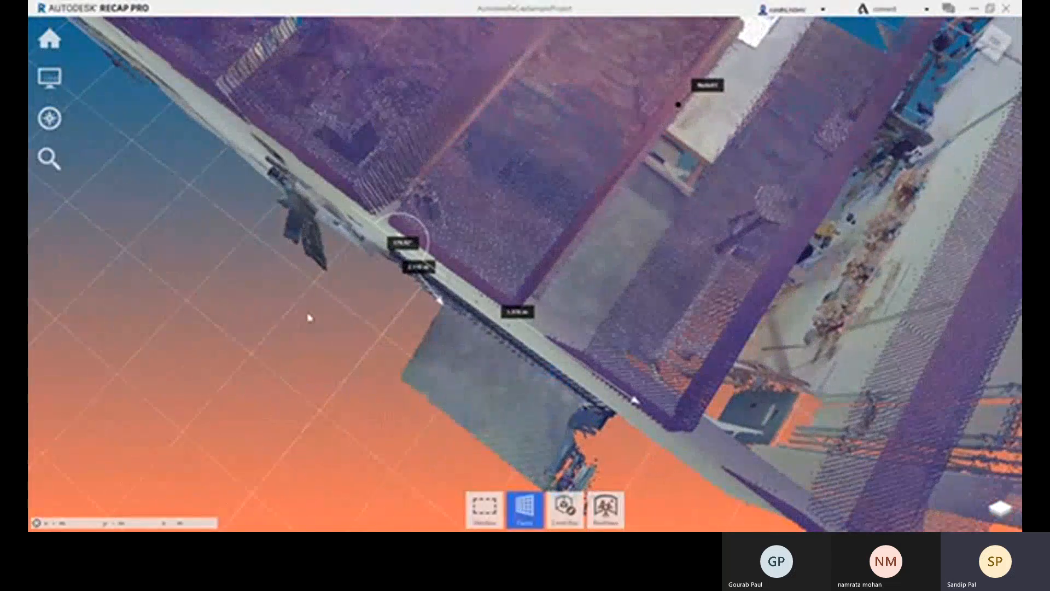
{"action": "scroll", "coordinate": [447, 288], "scroll_direction": "up", "scroll_amount": 1}
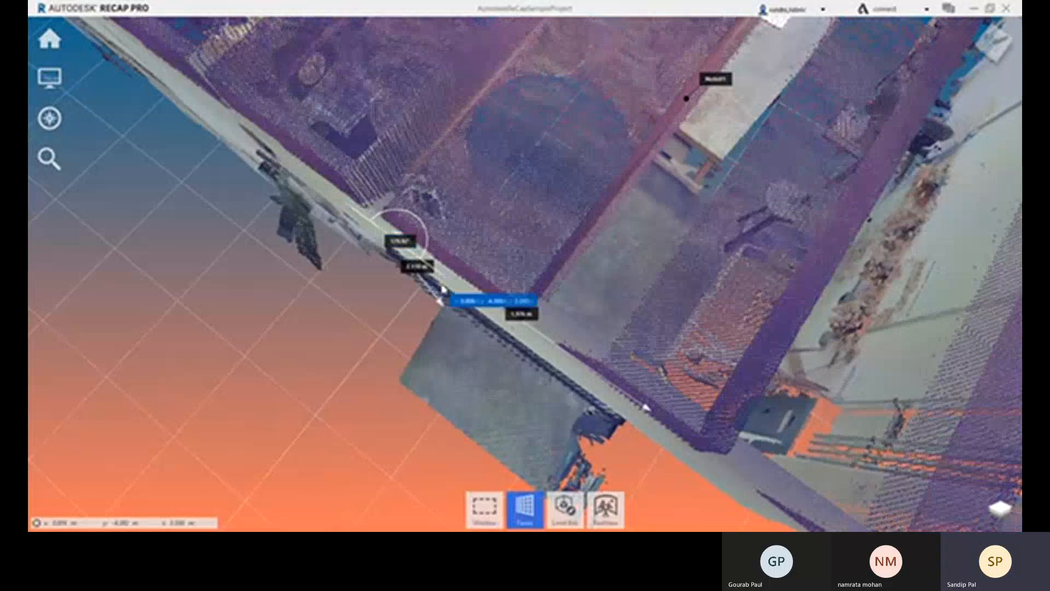
{"action": "left_click_drag", "start_coordinate": [390, 310], "coordinate": [423, 300]}
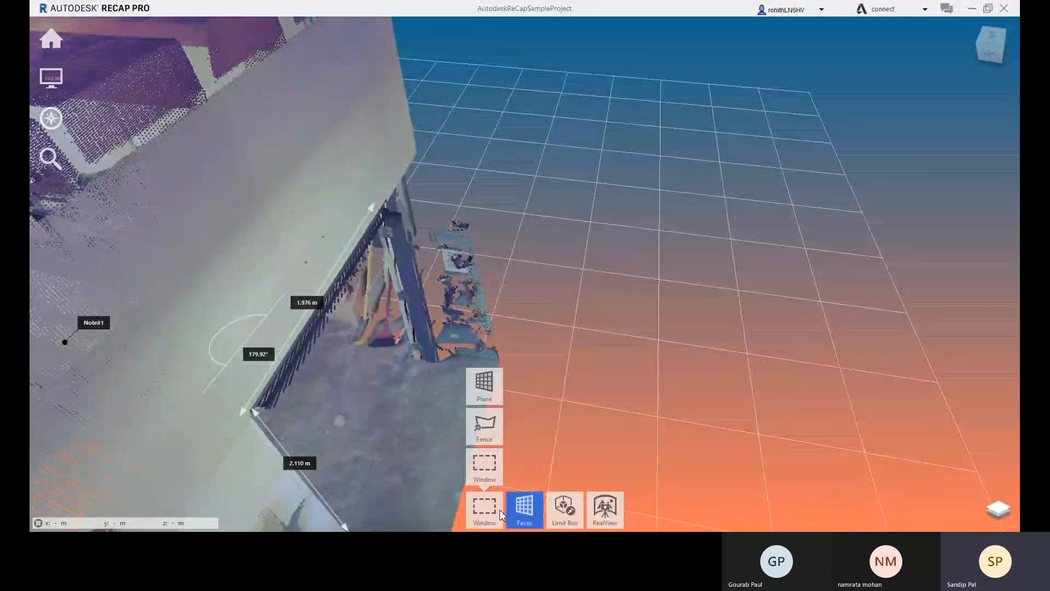
{"action": "mouse_move", "coordinate": [314, 308]}
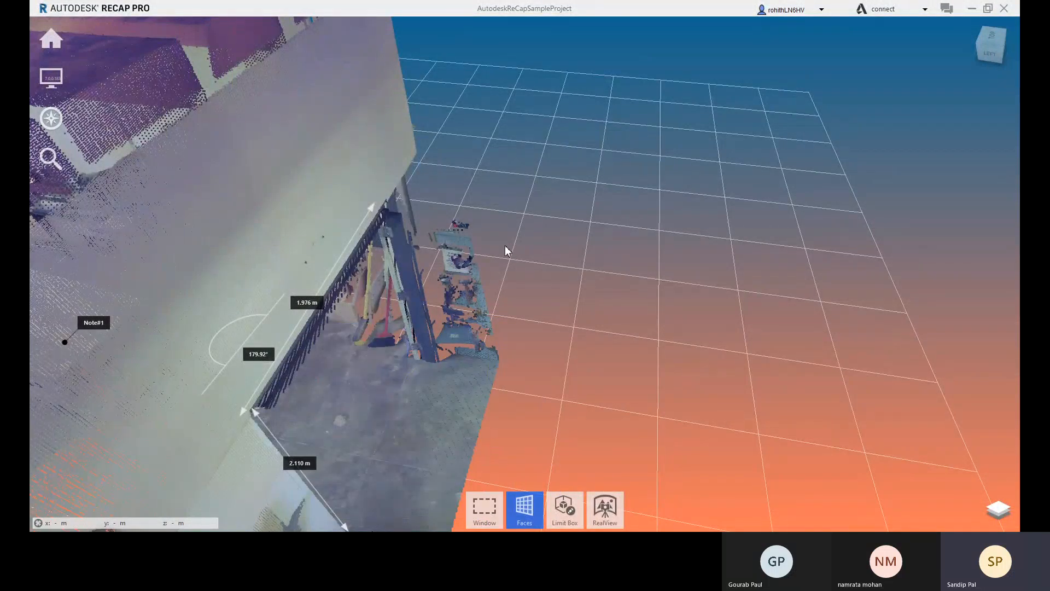
{"action": "left_click", "coordinate": [484, 510]}
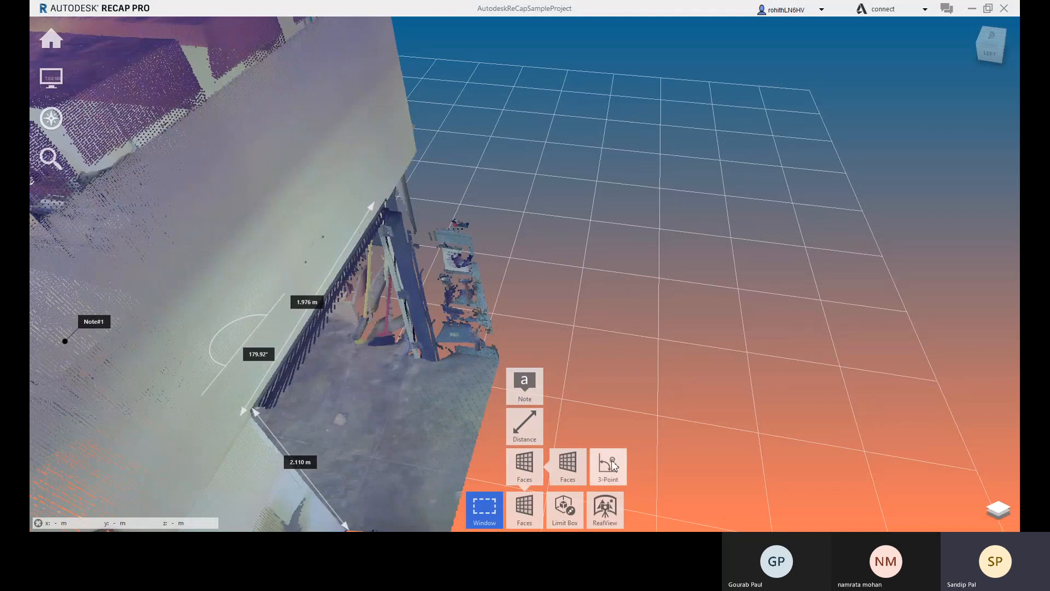
{"action": "left_click", "coordinate": [524, 426]}
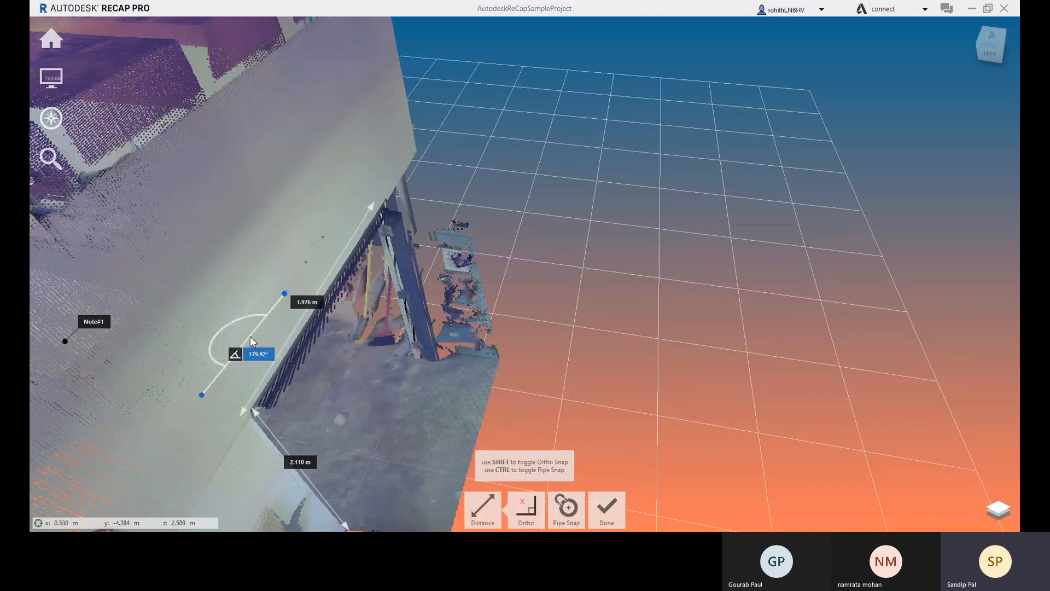
{"action": "left_click", "coordinate": [285, 295]}
{"action": "key", "text": "Escape"}
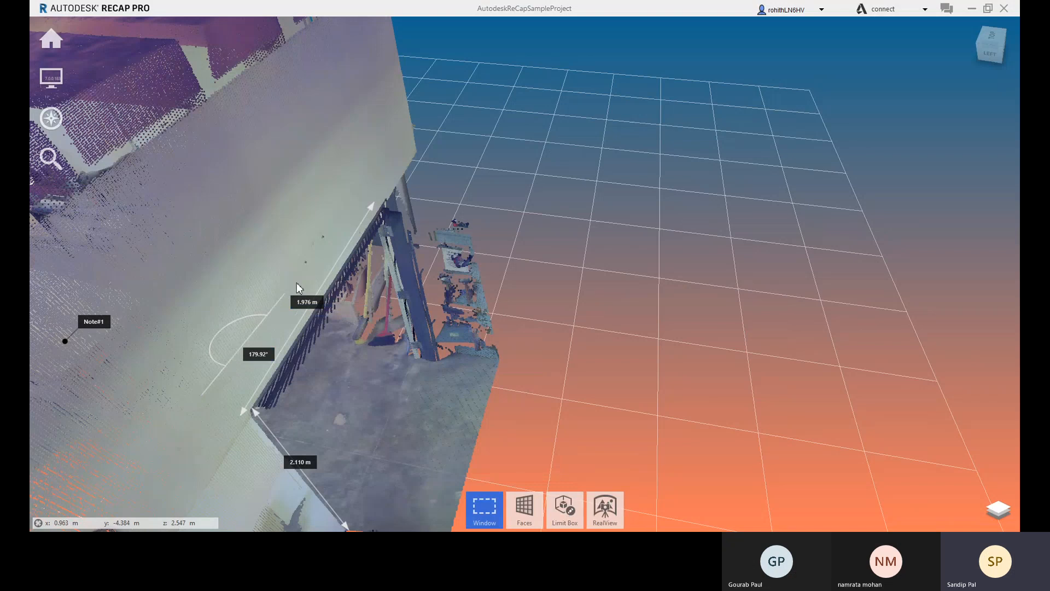
{"action": "mouse_move", "coordinate": [537, 518]}
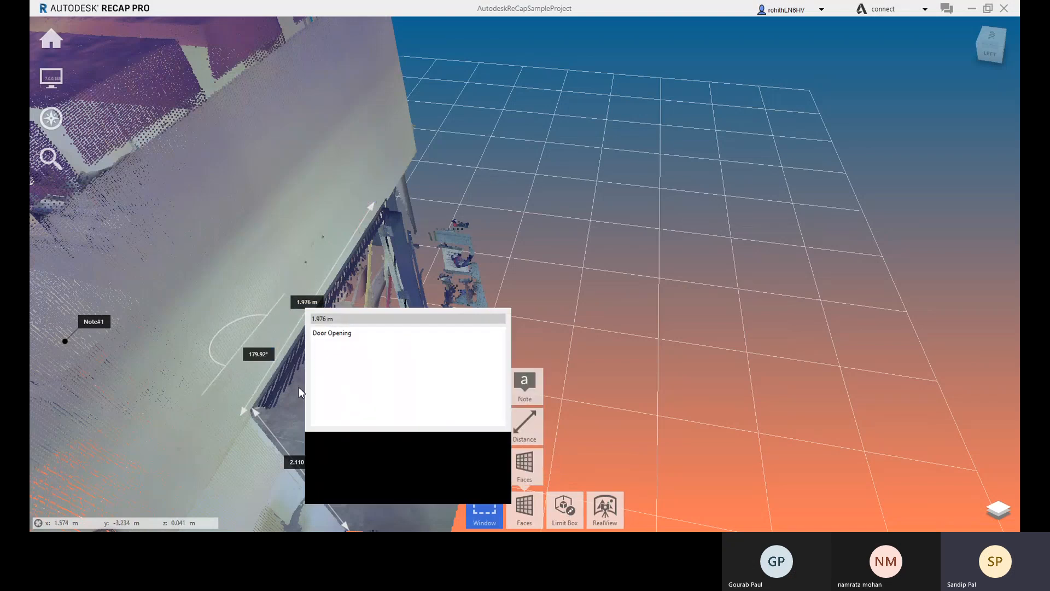
{"action": "left_click", "coordinate": [540, 480]}
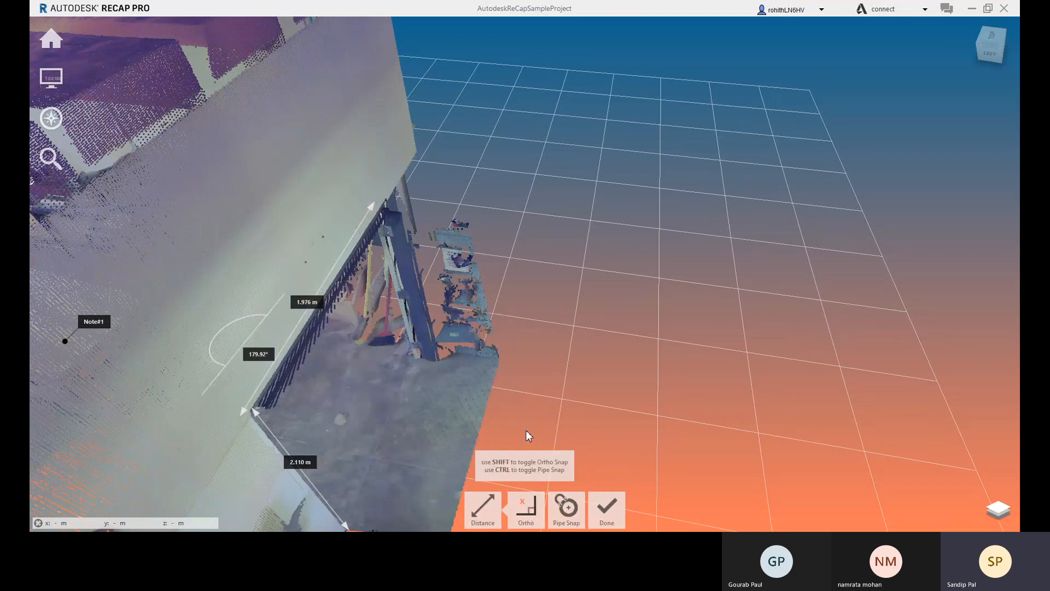
{"action": "mouse_move", "coordinate": [526, 508]}
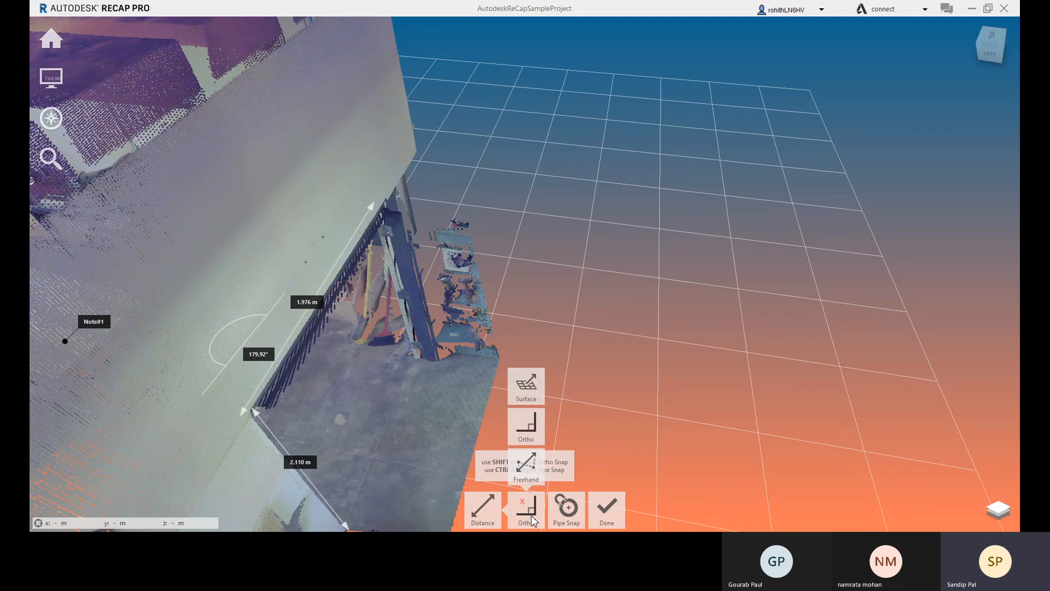
{"action": "mouse_move", "coordinate": [529, 443]}
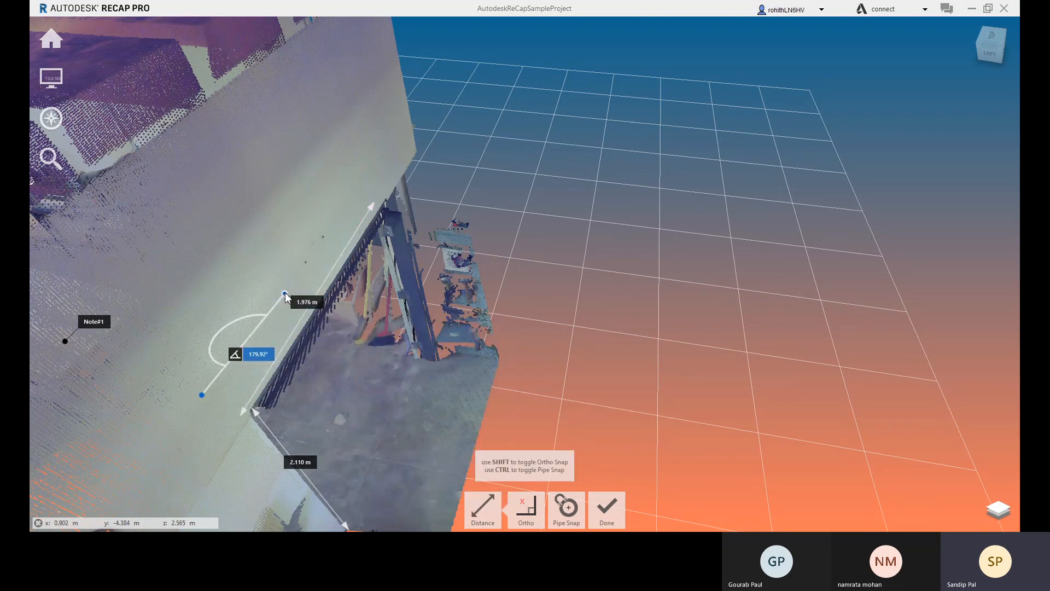
{"action": "key", "text": "Escape"}
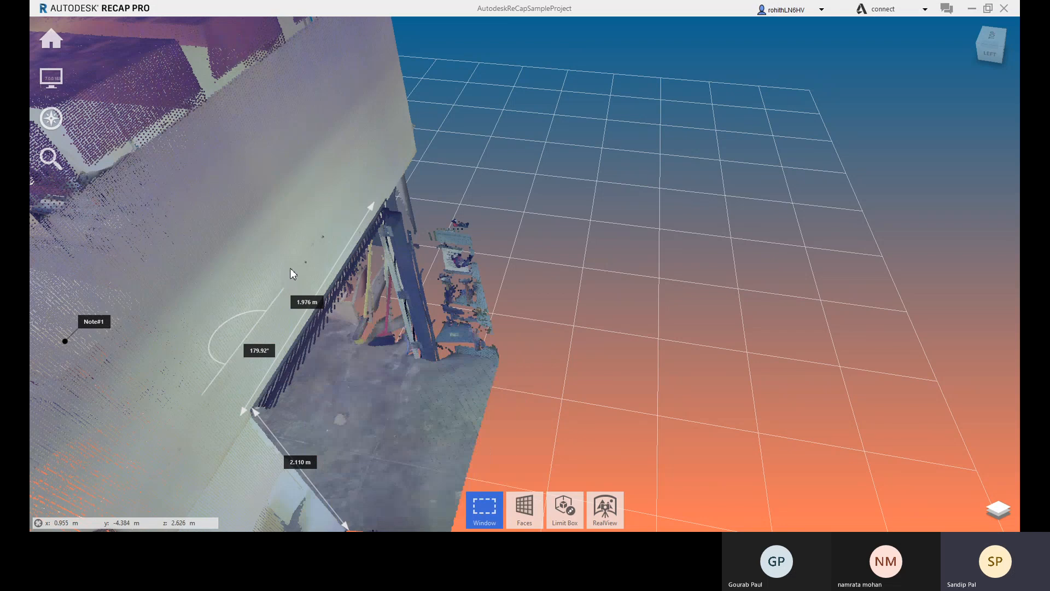
Choose X-axis Ortho snapping for the Distance tool and reposition the lower end of the angle measurement above the door opening.
{"action": "left_click_drag", "start_coordinate": [290, 266], "coordinate": [303, 265]}
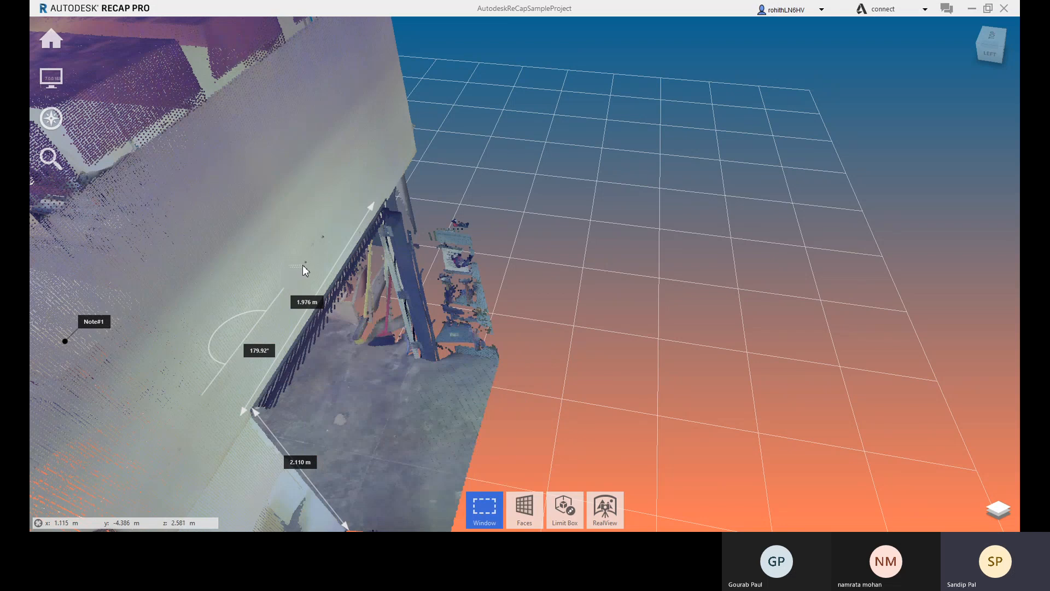
{"action": "left_click", "coordinate": [565, 302]}
{"action": "left_click", "coordinate": [525, 429]}
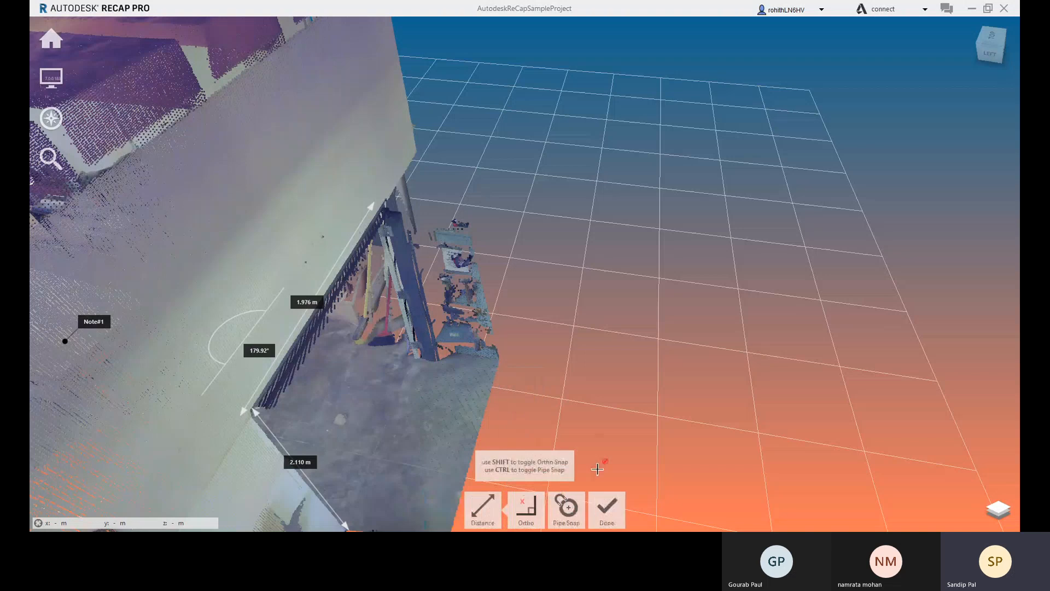
{"action": "mouse_move", "coordinate": [535, 437]}
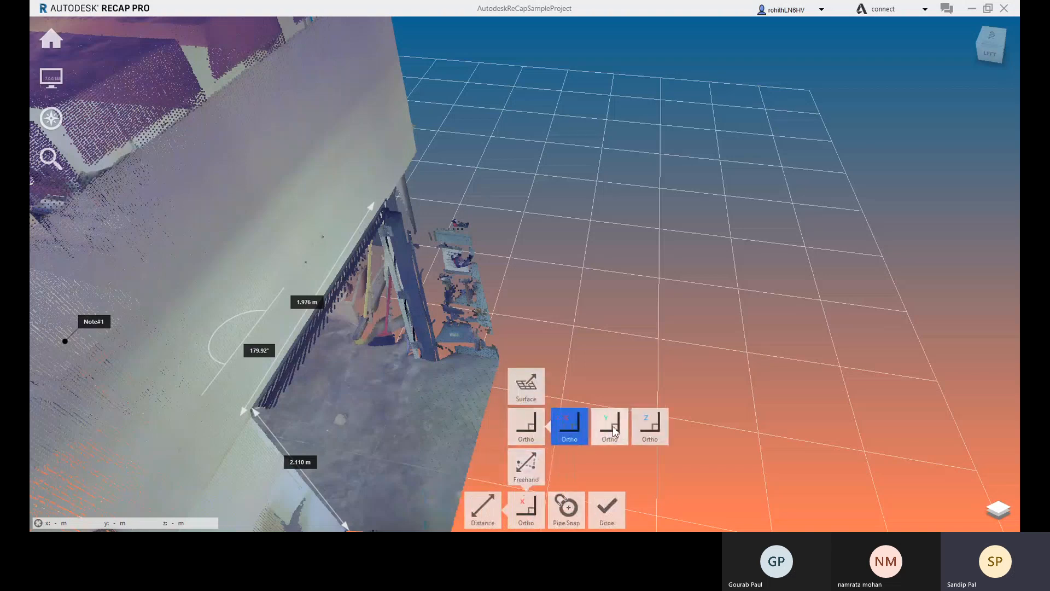
{"action": "left_click", "coordinate": [574, 438]}
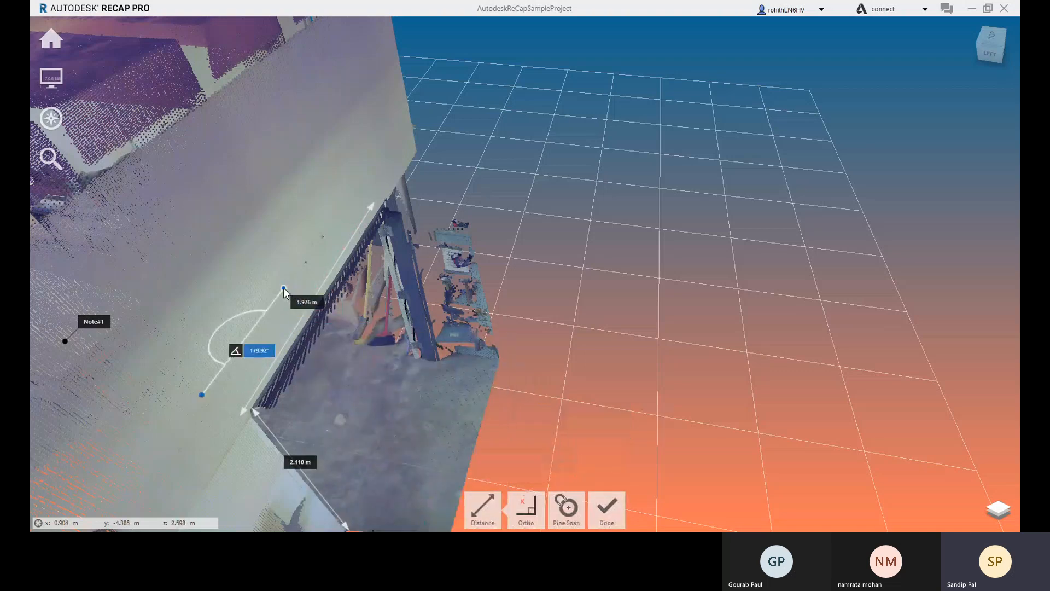
{"action": "left_click", "coordinate": [202, 396]}
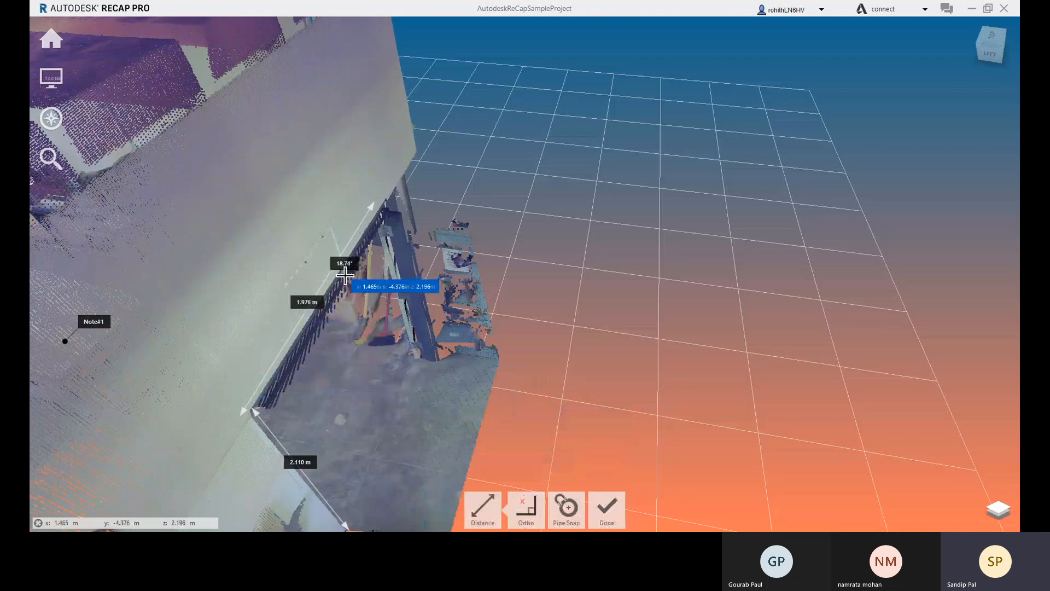
{"action": "left_click", "coordinate": [221, 374]}
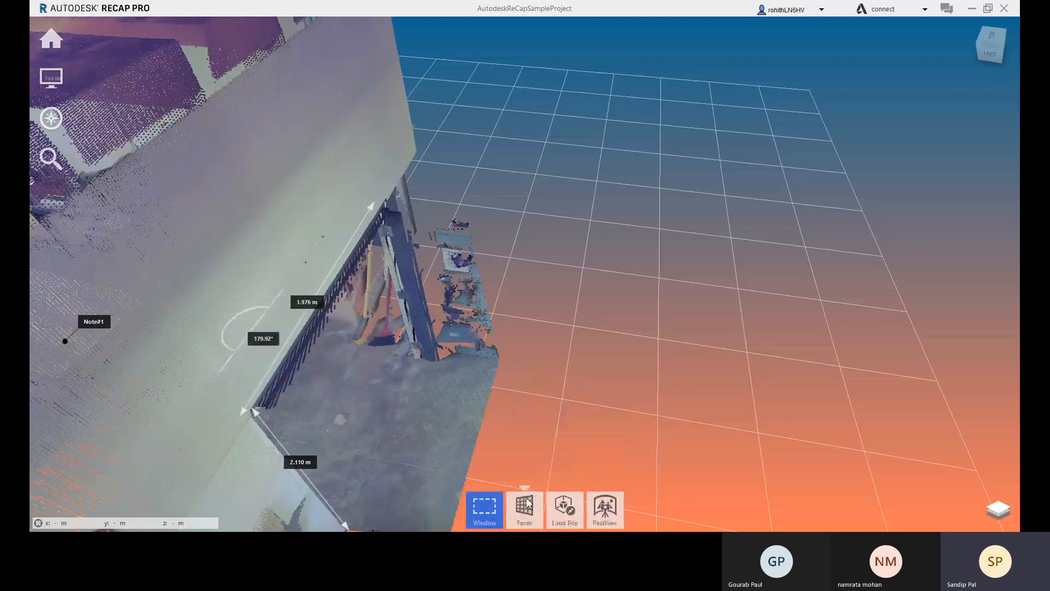
Stretch the upper end of the angle measurement above the door opening further along the front wall.
{"action": "mouse_move", "coordinate": [525, 480]}
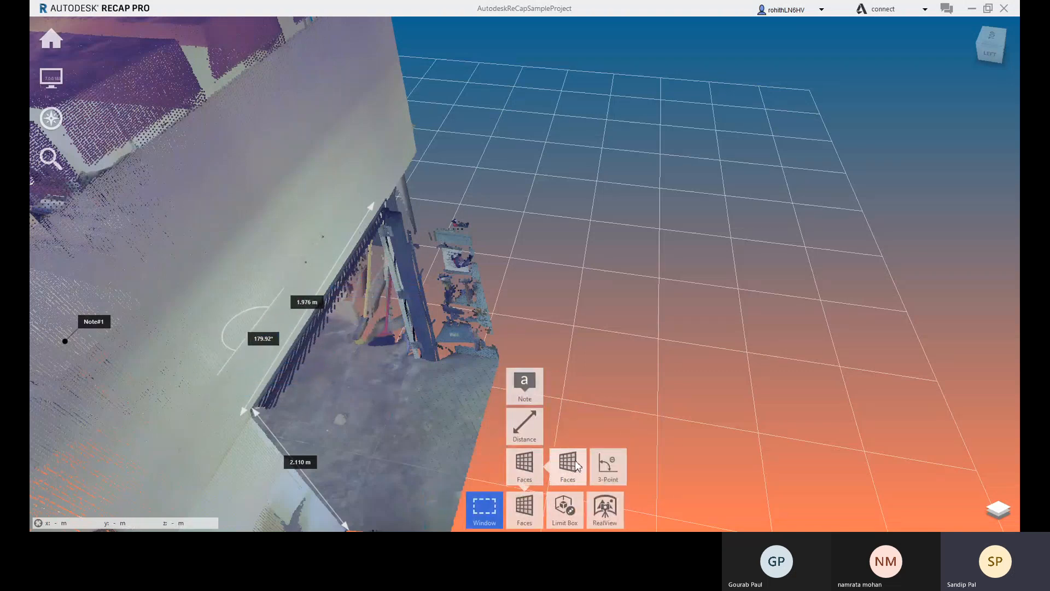
{"action": "left_click", "coordinate": [570, 465]}
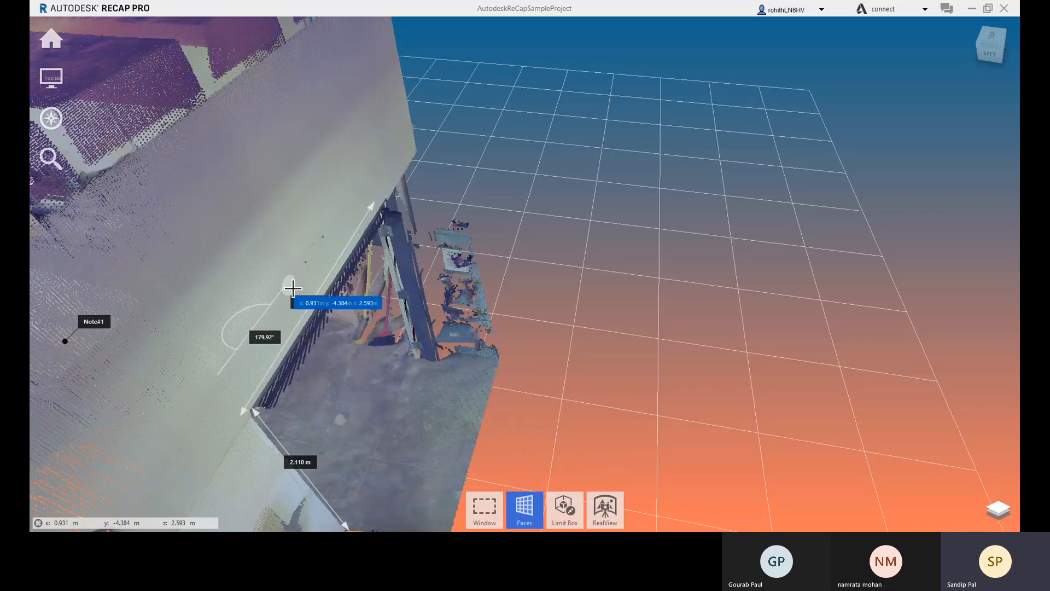
{"action": "key", "text": "Escape"}
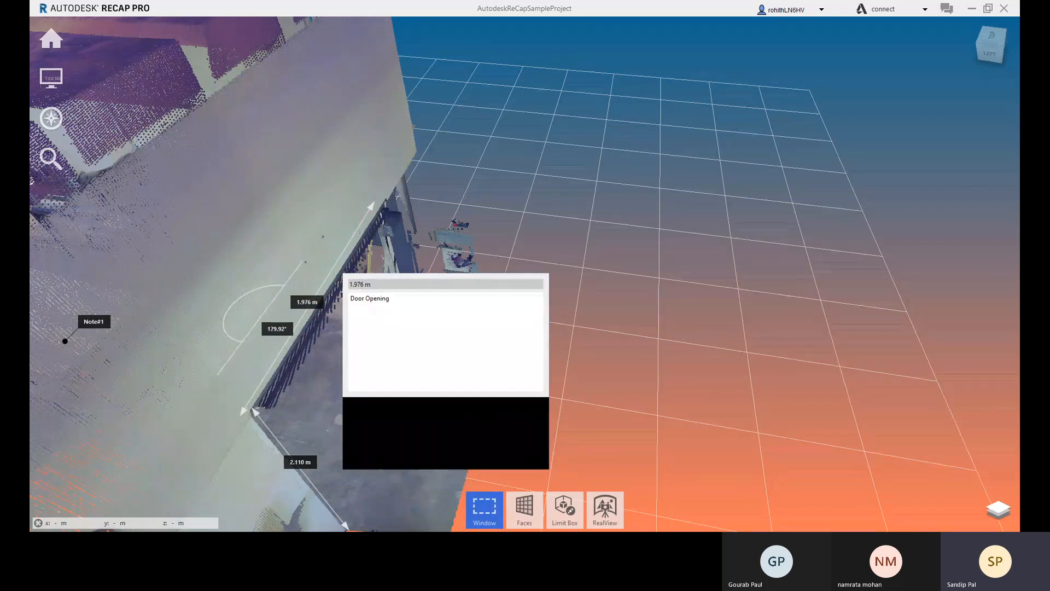
{"action": "mouse_move", "coordinate": [525, 509]}
{"action": "left_click", "coordinate": [531, 432]}
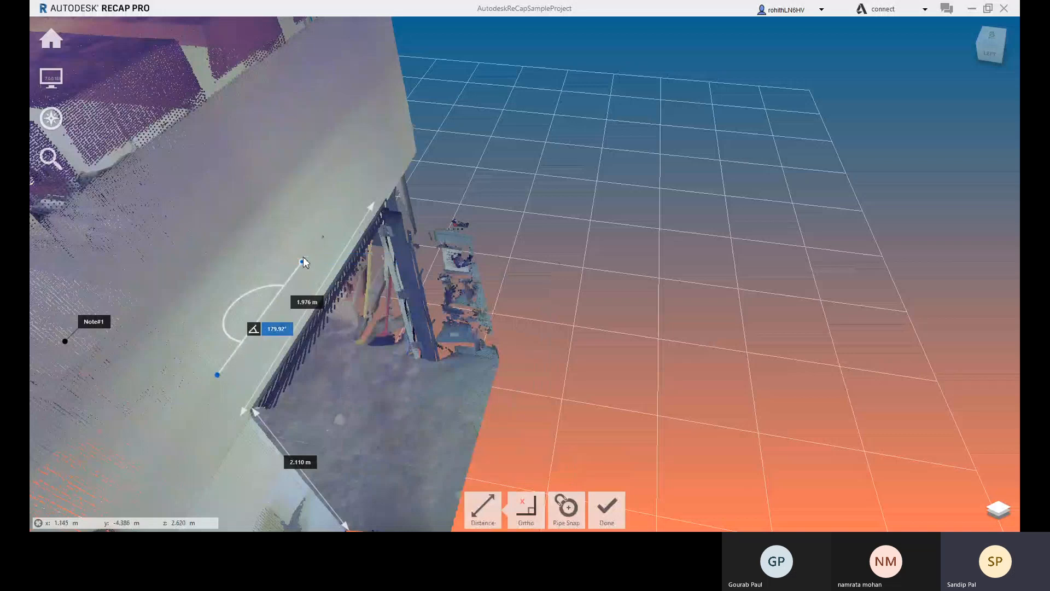
{"action": "key", "text": "Escape"}
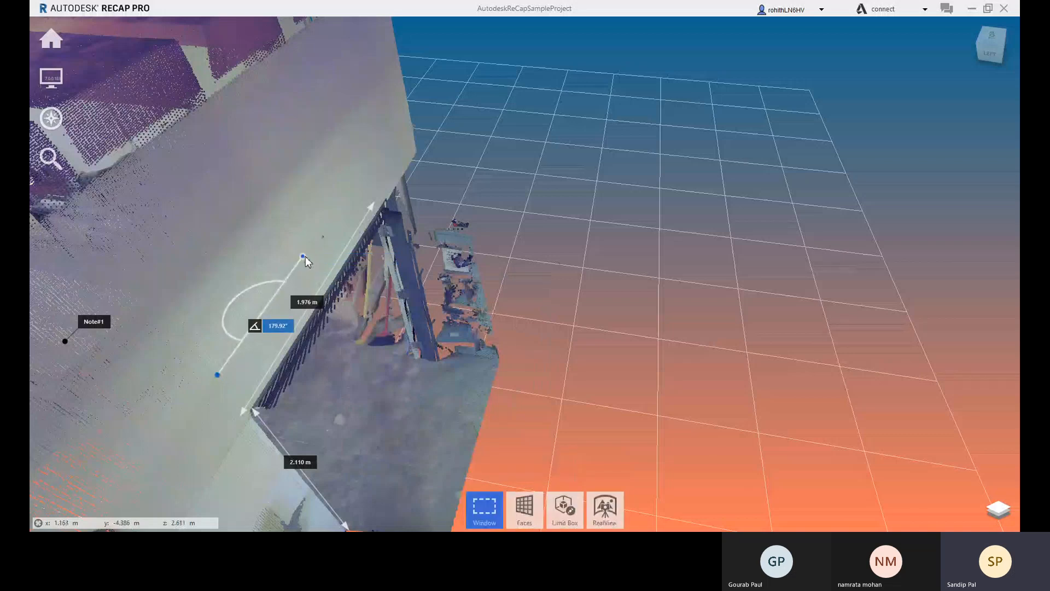
Add a Faces angle measurement between the wall beside the door opening and a surface at the far side of the opening.
{"action": "mouse_move", "coordinate": [524, 509]}
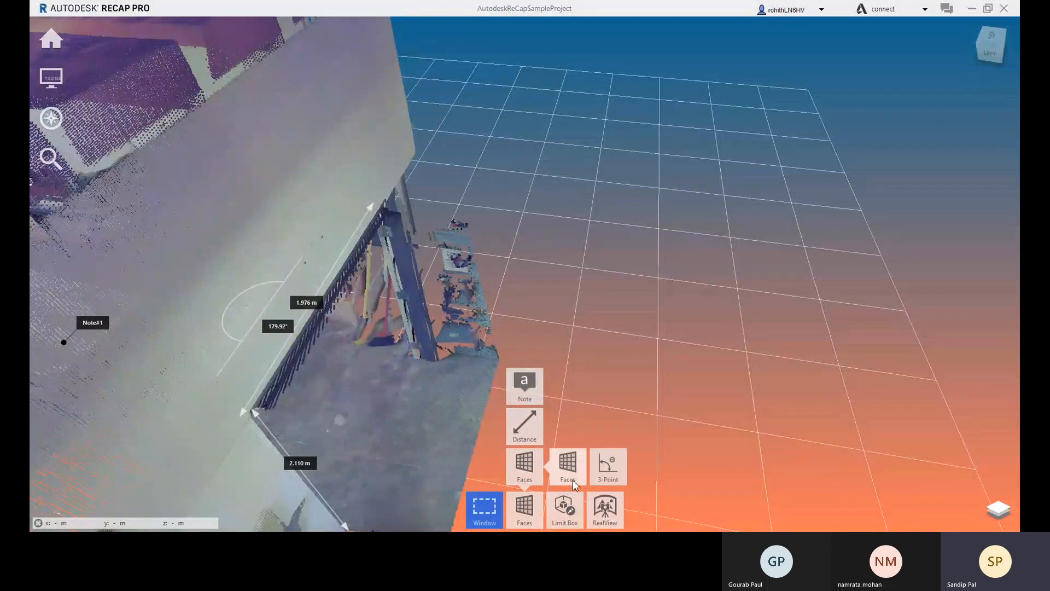
{"action": "mouse_move", "coordinate": [524, 468]}
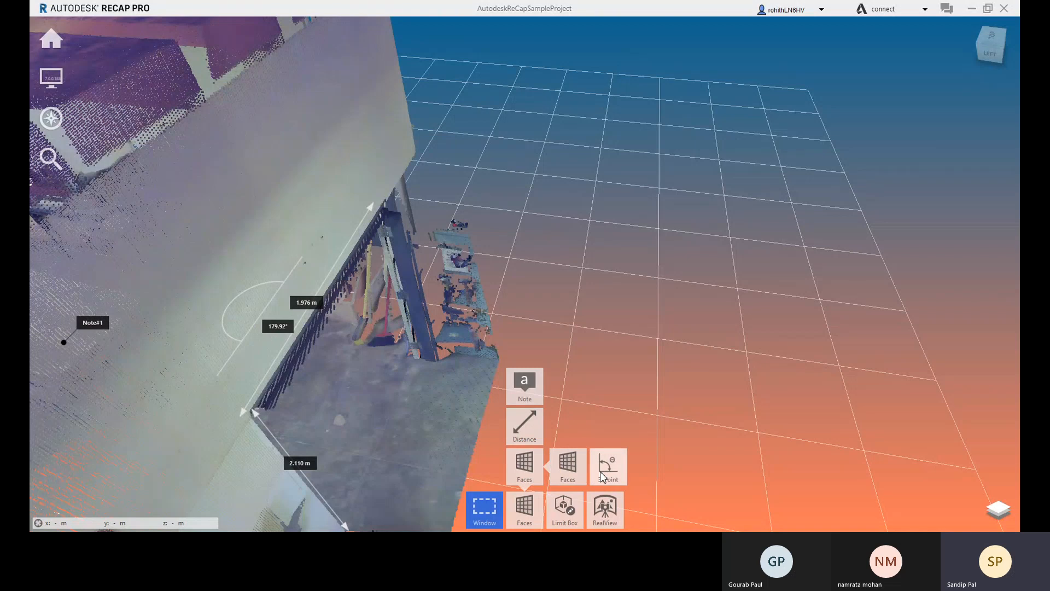
{"action": "left_click", "coordinate": [576, 480]}
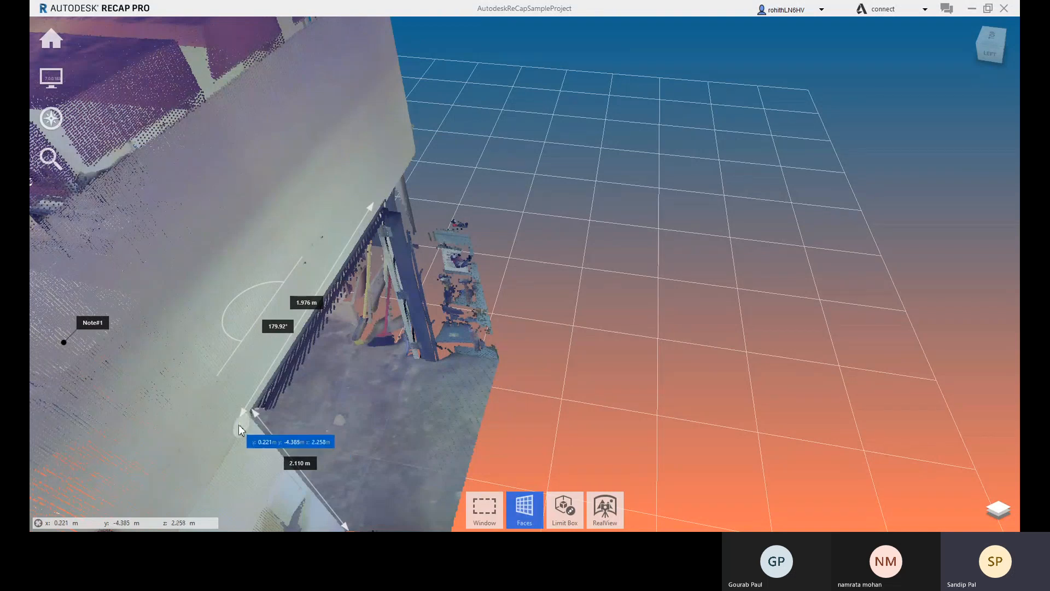
{"action": "middle_click_drag", "start_coordinate": [239, 403], "coordinate": [178, 244]}
{"action": "middle_click_drag", "start_coordinate": [160, 375], "coordinate": [206, 290]}
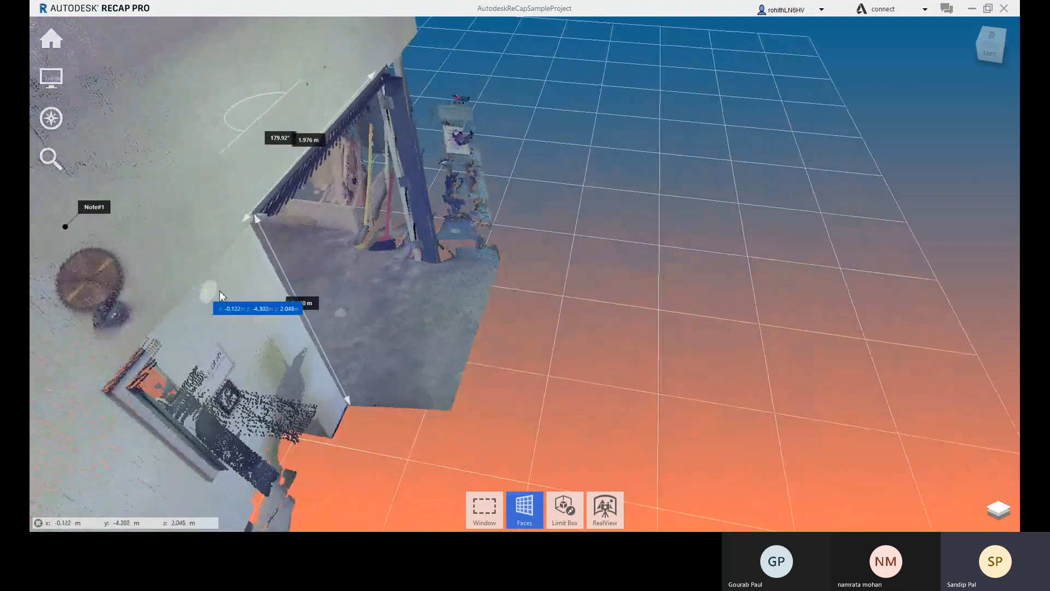
{"action": "left_click", "coordinate": [227, 286]}
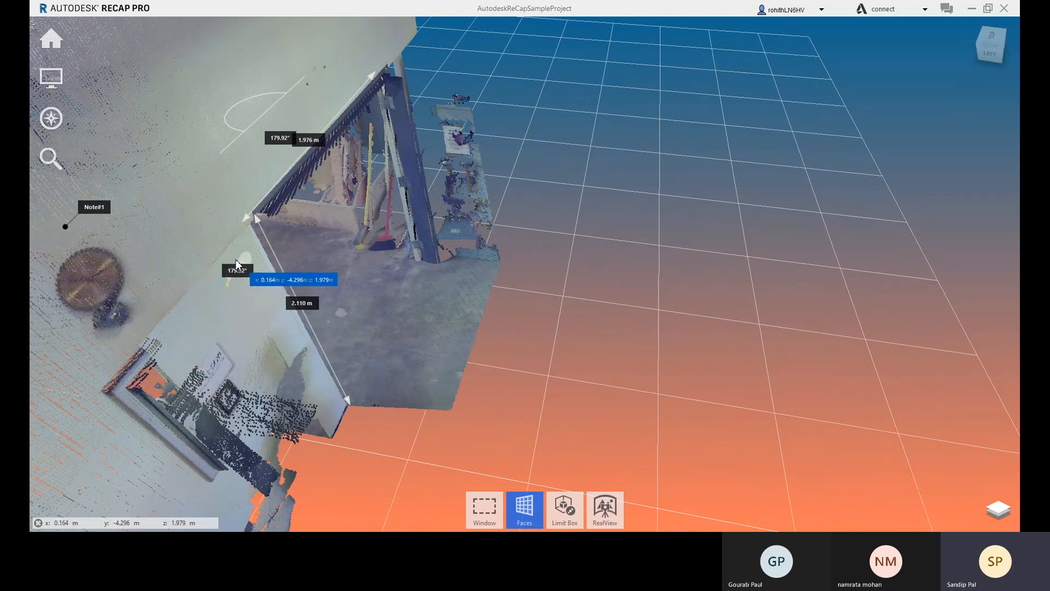
{"action": "left_click", "coordinate": [324, 438]}
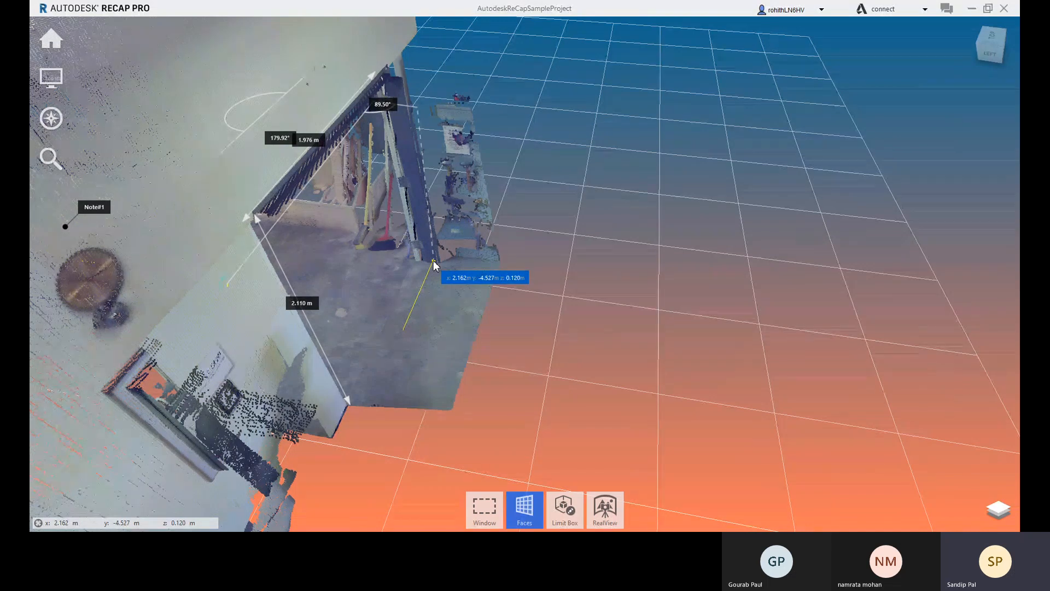
{"action": "middle_click_drag", "start_coordinate": [433, 267], "coordinate": [381, 291]}
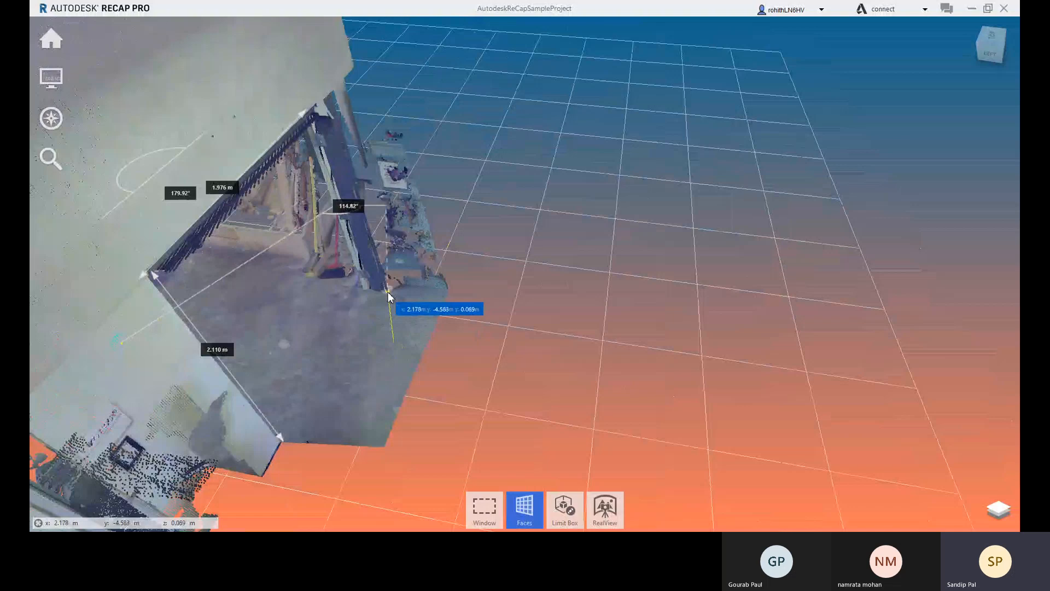
{"action": "left_click", "coordinate": [358, 271]}
Examine the angle measurements and the other annotations around the door opening from several sides and from outside the building.
{"action": "middle_click_drag", "start_coordinate": [446, 317], "coordinate": [545, 362]}
{"action": "middle_click_drag", "start_coordinate": [282, 311], "coordinate": [391, 258]}
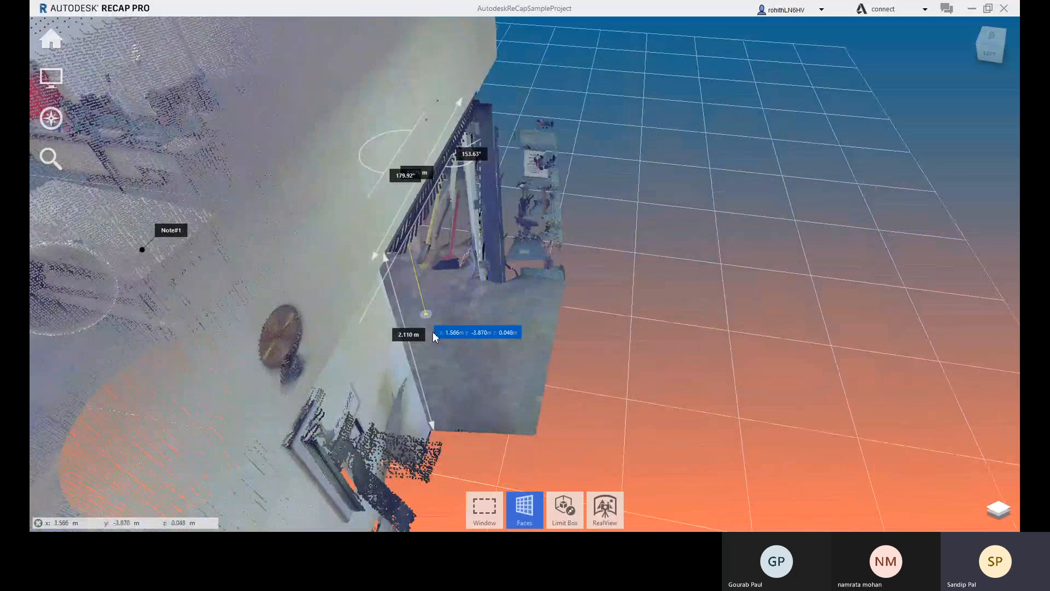
{"action": "middle_click_drag", "start_coordinate": [453, 352], "coordinate": [437, 250]}
{"action": "scroll", "coordinate": [364, 185], "scroll_direction": "down", "scroll_amount": 2}
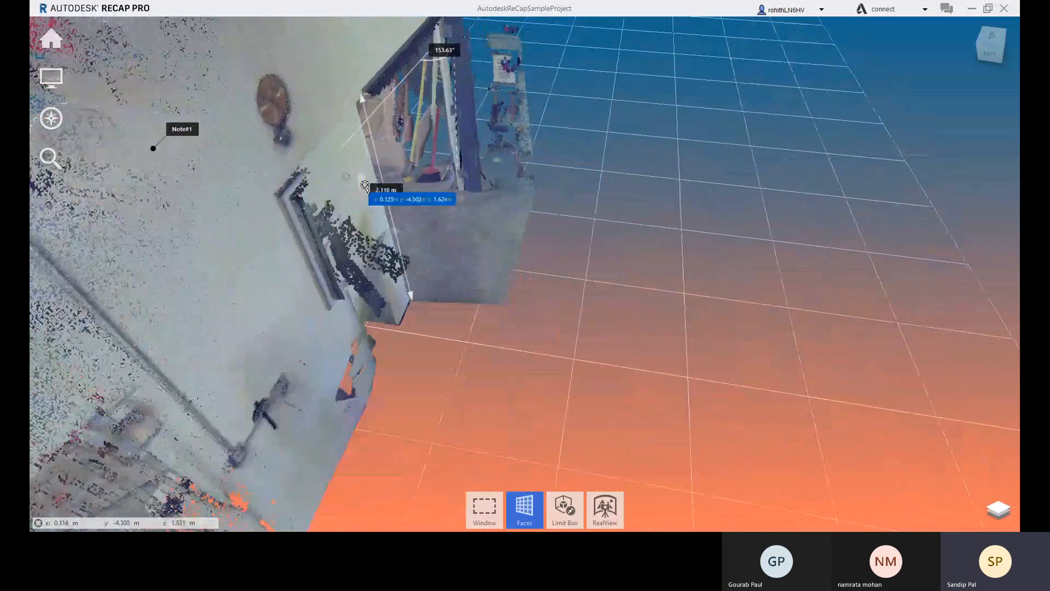
{"action": "scroll", "coordinate": [364, 184], "scroll_direction": "down", "scroll_amount": 2}
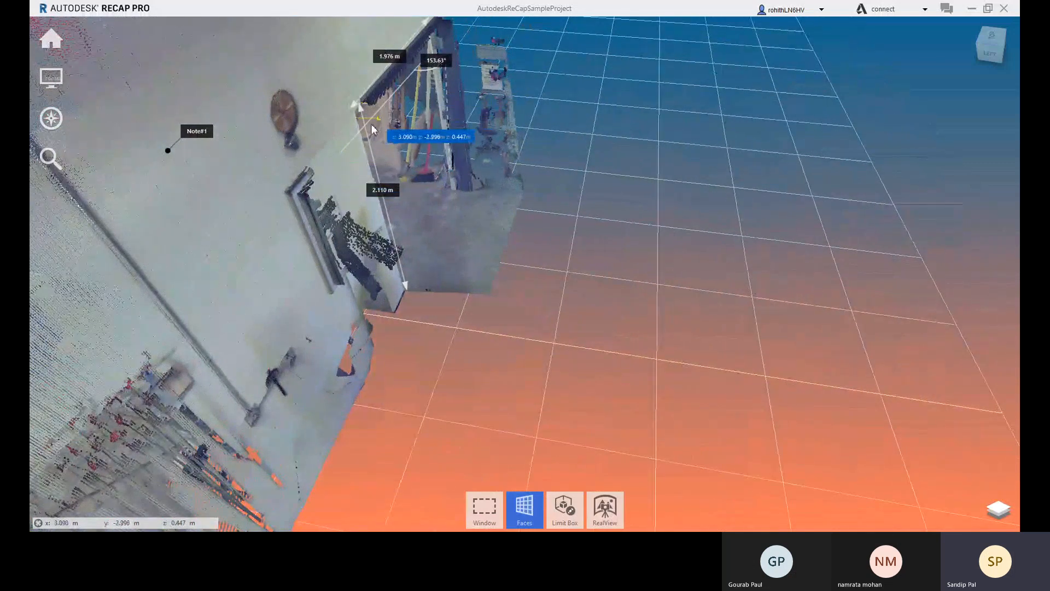
{"action": "scroll", "coordinate": [312, 236], "scroll_direction": "up", "scroll_amount": 4}
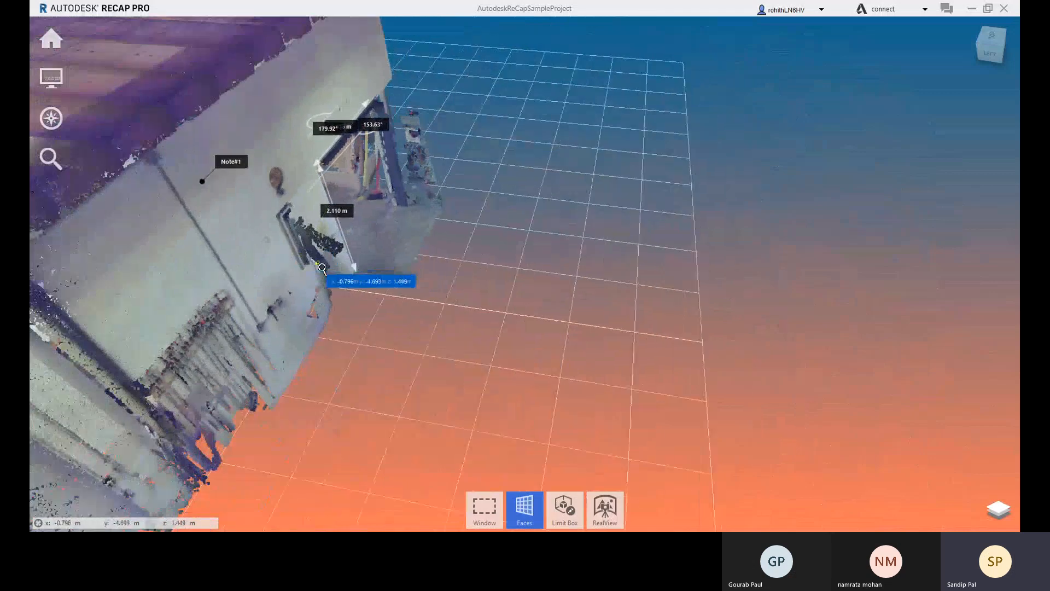
{"action": "scroll", "coordinate": [322, 268], "scroll_direction": "down", "scroll_amount": 4}
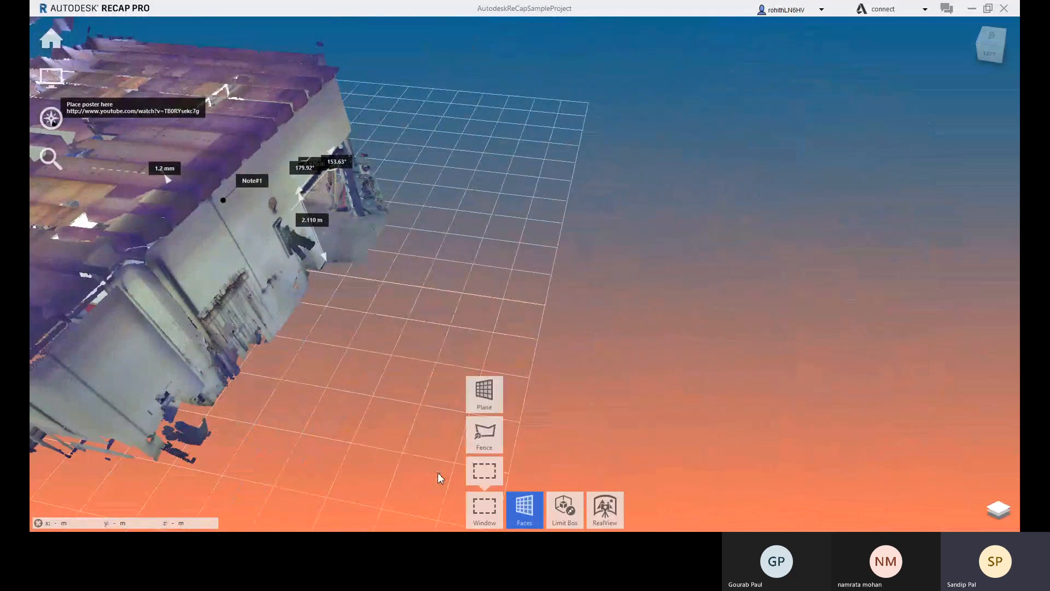
{"action": "middle_click_drag", "start_coordinate": [298, 396], "coordinate": [637, 288]}
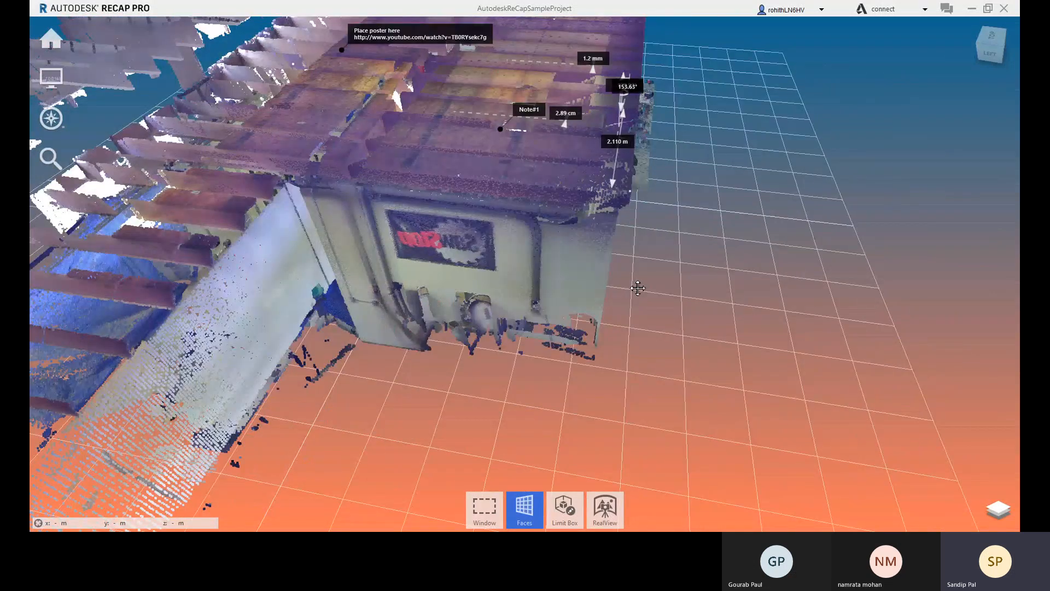
{"action": "scroll", "coordinate": [383, 333], "scroll_direction": "down", "scroll_amount": 3}
{"action": "left_click_drag", "start_coordinate": [453, 322], "coordinate": [733, 281]}
{"action": "scroll", "coordinate": [701, 282], "scroll_direction": "up", "scroll_amount": 6}
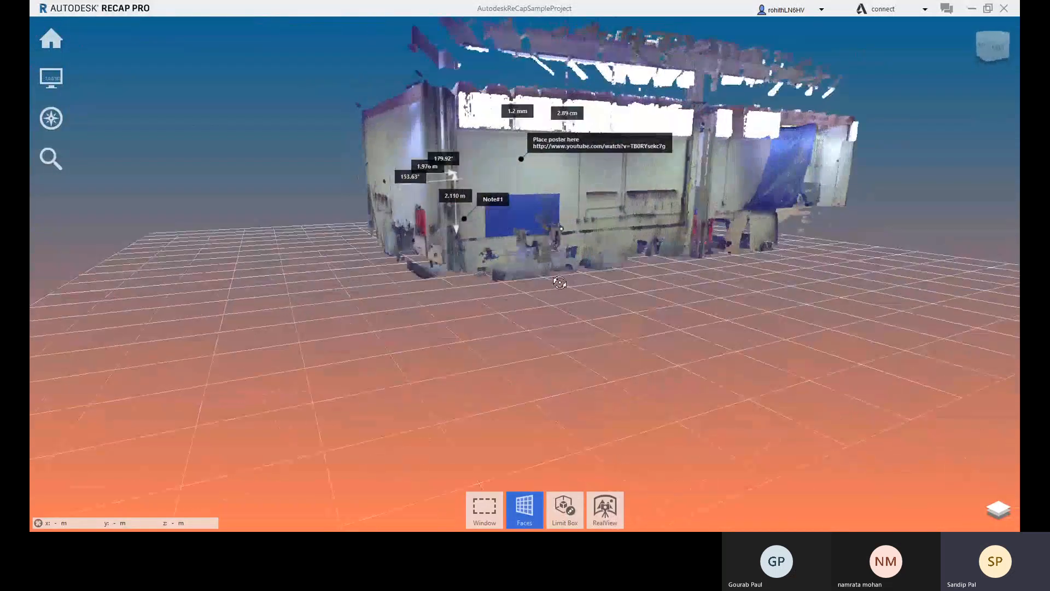
Add a Faces angle measurement between the base of the back wall and the foot of the white machine cabinet.
{"action": "scroll", "coordinate": [598, 191], "scroll_direction": "up", "scroll_amount": 5}
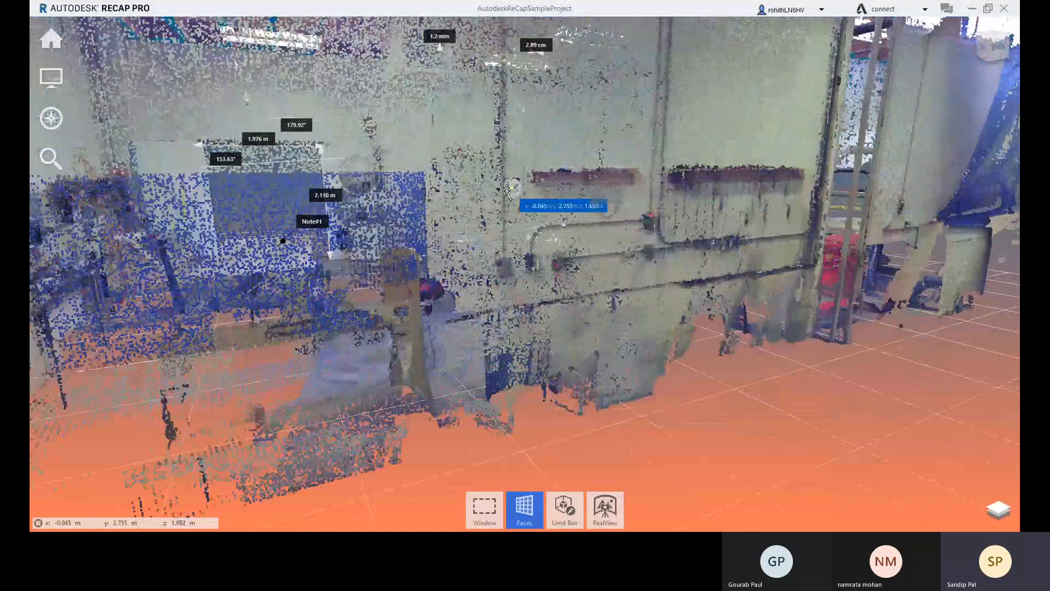
{"action": "scroll", "coordinate": [390, 217], "scroll_direction": "up", "scroll_amount": 3}
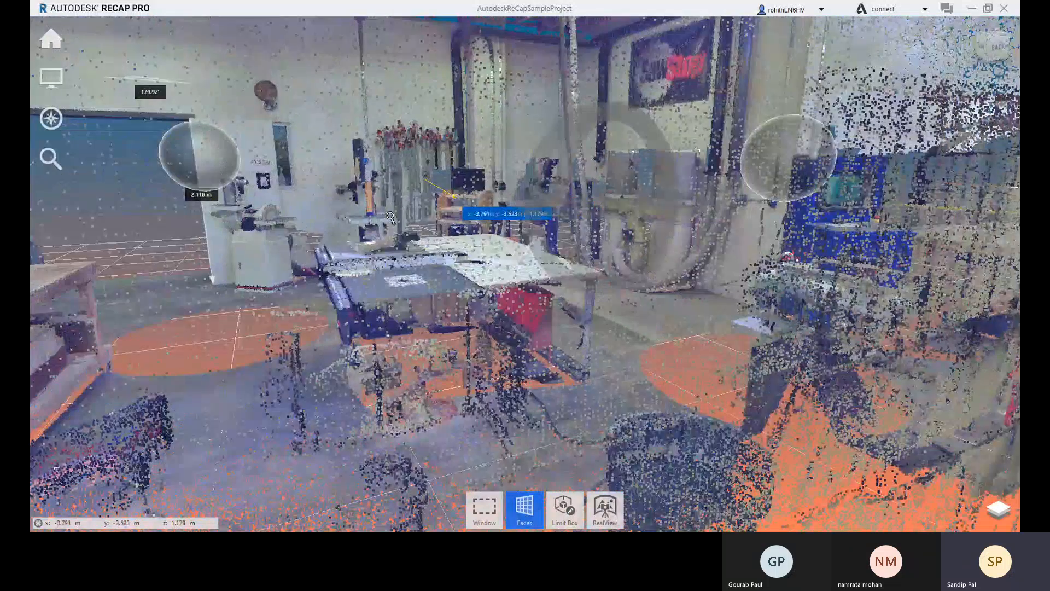
{"action": "scroll", "coordinate": [271, 241], "scroll_direction": "up", "scroll_amount": 4}
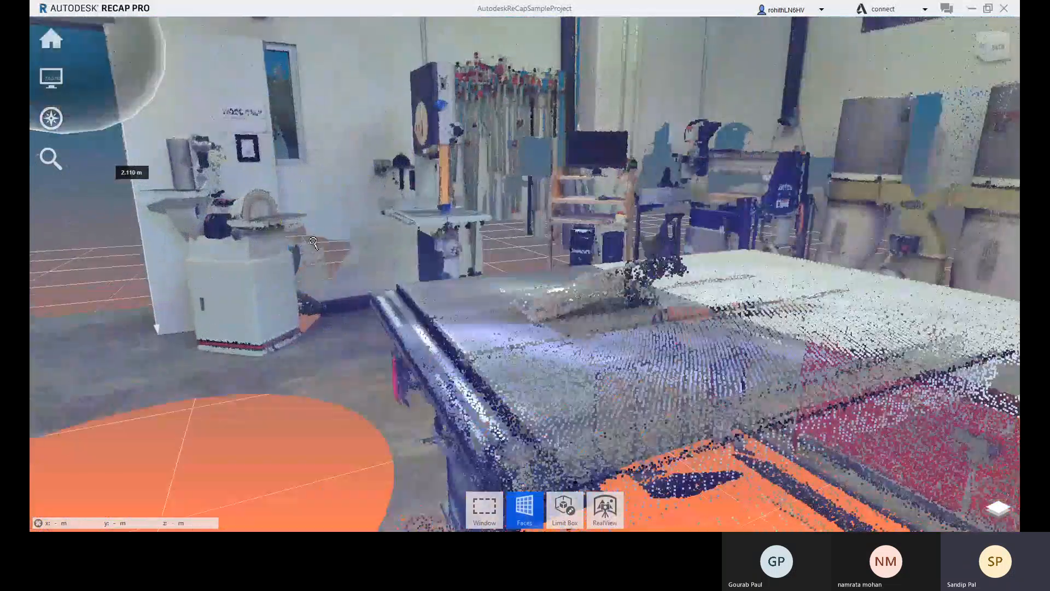
{"action": "scroll", "coordinate": [314, 242], "scroll_direction": "up", "scroll_amount": 2}
{"action": "middle_click_drag", "start_coordinate": [403, 215], "coordinate": [235, 305], "text": "shift"}
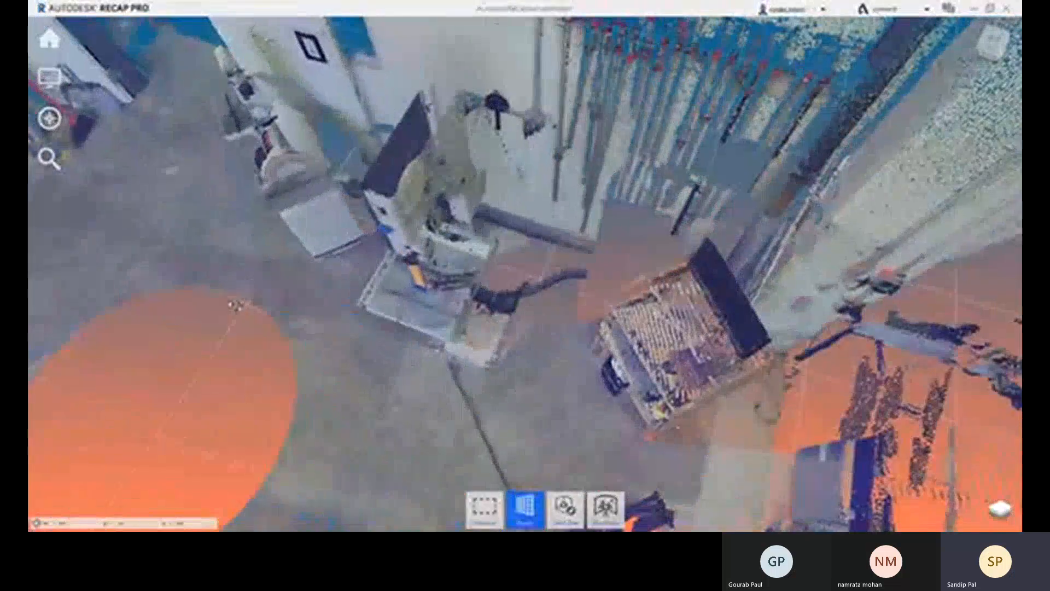
{"action": "scroll", "coordinate": [388, 238], "scroll_direction": "up", "scroll_amount": 3}
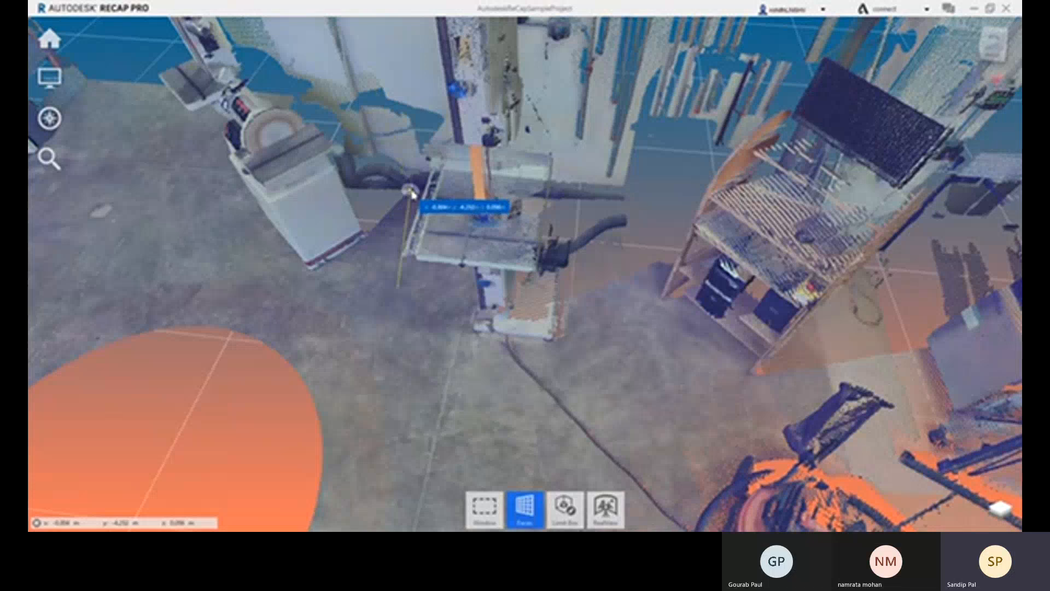
{"action": "left_click", "coordinate": [410, 189]}
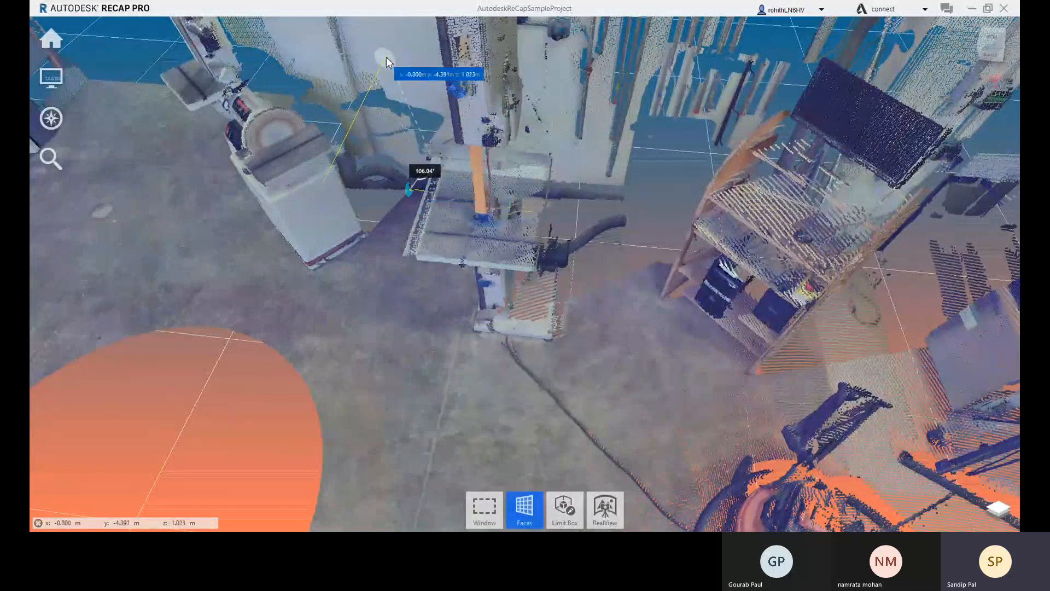
{"action": "left_click", "coordinate": [366, 244]}
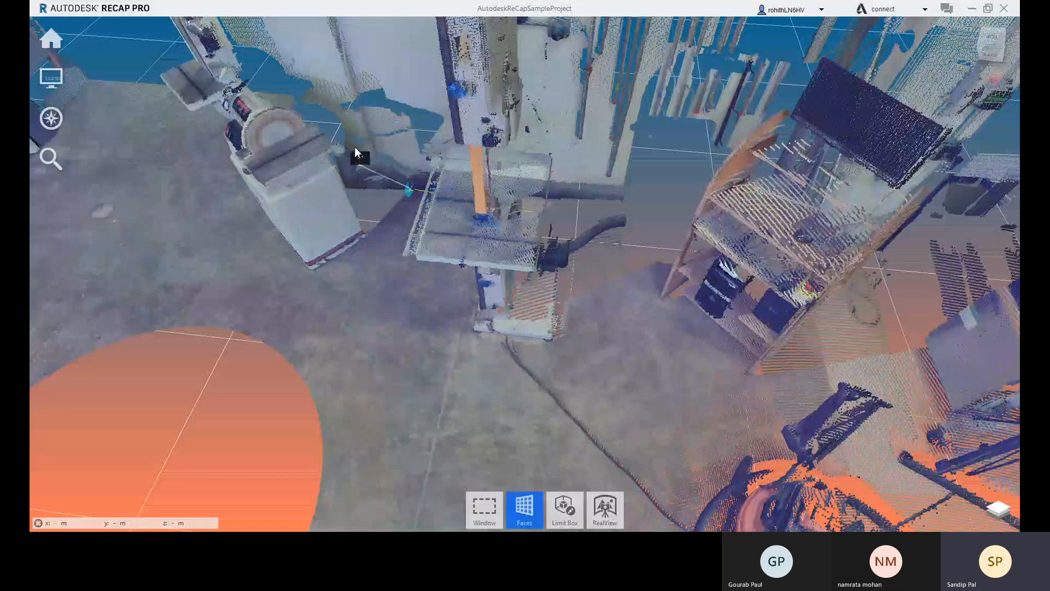
{"action": "right_click_drag", "start_coordinate": [395, 65], "coordinate": [418, 84]}
{"action": "right_click_drag", "start_coordinate": [437, 237], "coordinate": [487, 228]}
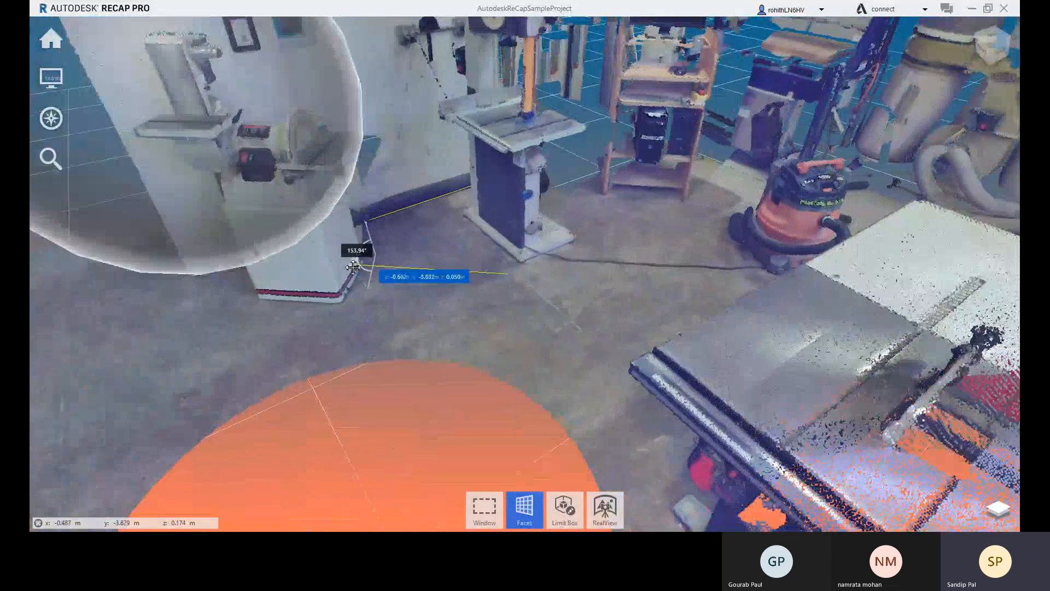
{"action": "right_click_drag", "start_coordinate": [352, 267], "coordinate": [340, 268]}
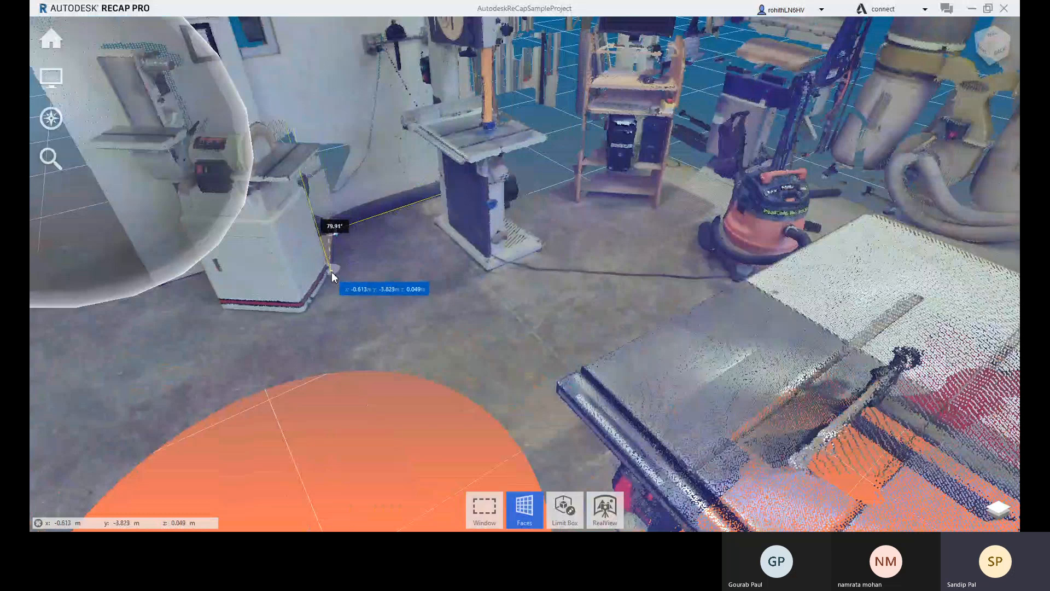
{"action": "left_click", "coordinate": [332, 271]}
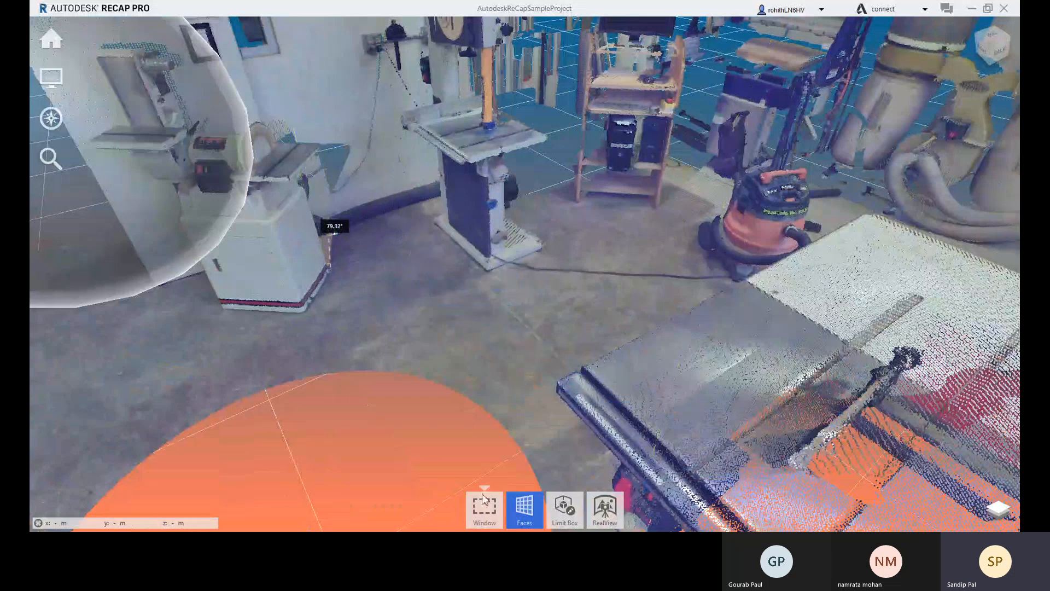
Switch to Window selection and select the new angle measurement between the cabinet and the wall base.
{"action": "left_click", "coordinate": [485, 507]}
{"action": "middle_click_drag", "start_coordinate": [415, 281], "coordinate": [322, 290]}
{"action": "left_click_drag", "start_coordinate": [323, 288], "coordinate": [314, 277]}
{"action": "scroll", "coordinate": [314, 276], "scroll_direction": "up", "scroll_amount": 10}
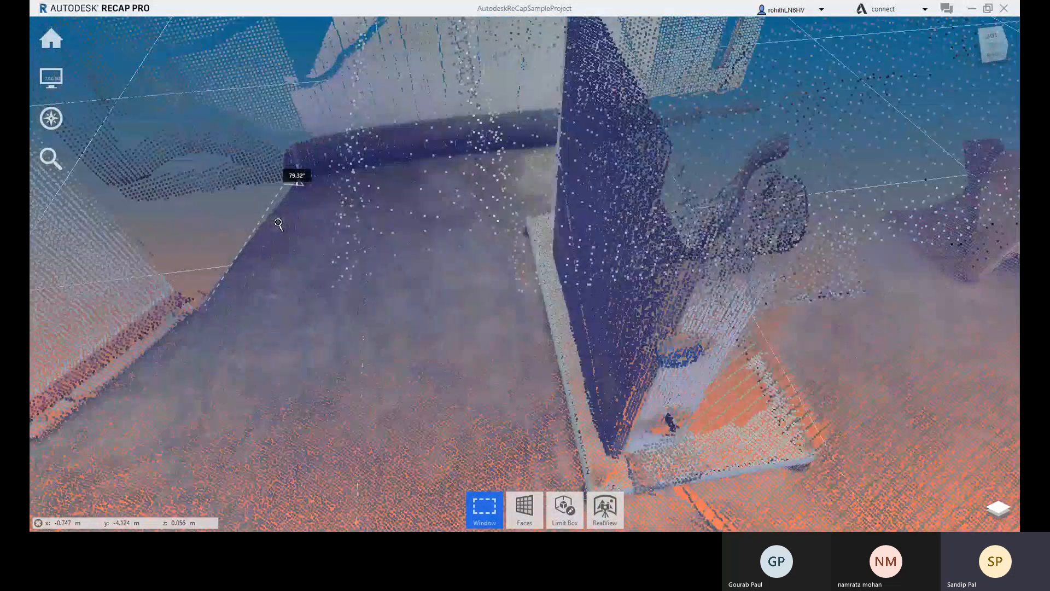
{"action": "scroll", "coordinate": [279, 223], "scroll_direction": "up", "scroll_amount": 5}
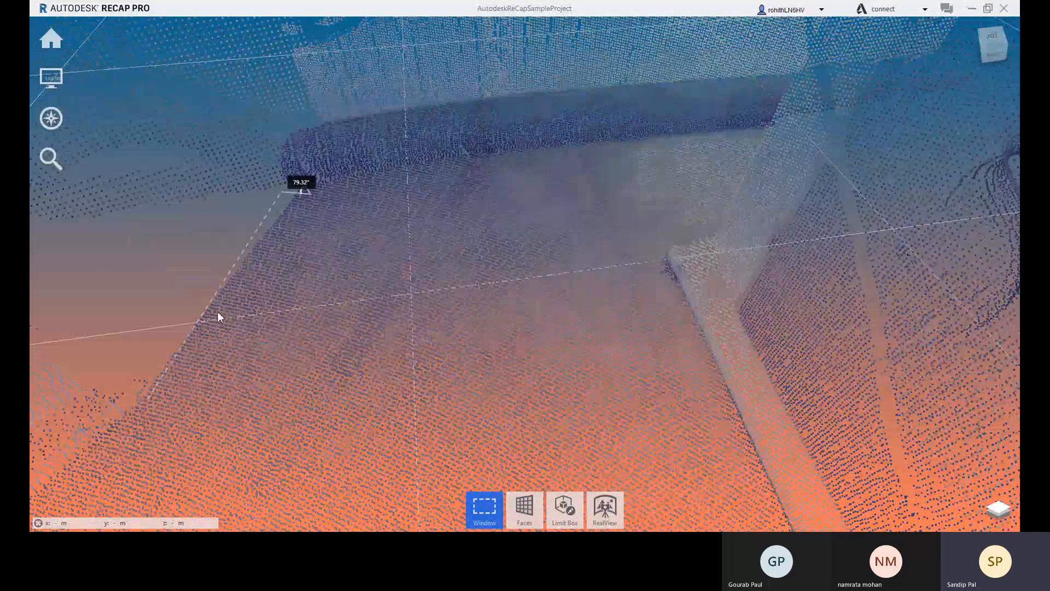
{"action": "middle_click_drag", "start_coordinate": [218, 311], "coordinate": [314, 307]}
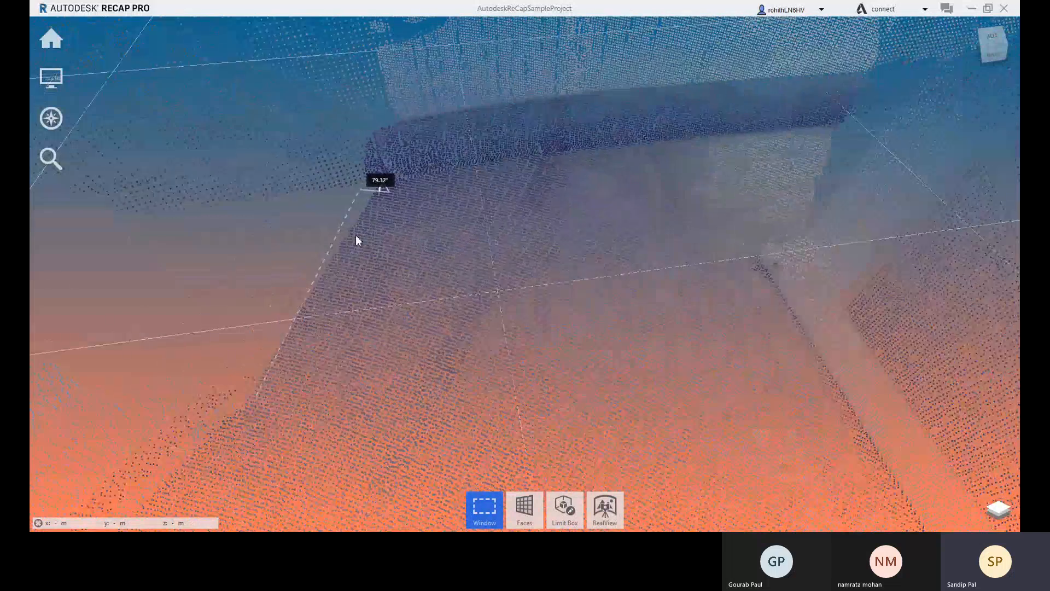
{"action": "left_click", "coordinate": [376, 192]}
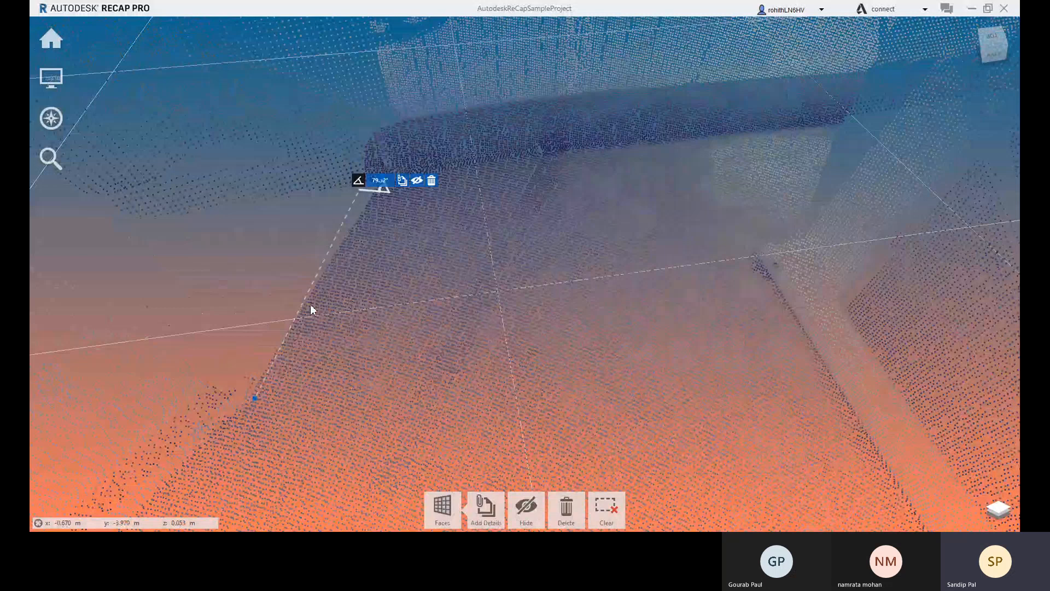
Examine the selected angle measurement and its end points from several distances and directions, then clear the selection.
{"action": "left_click_drag", "start_coordinate": [376, 357], "coordinate": [408, 313]}
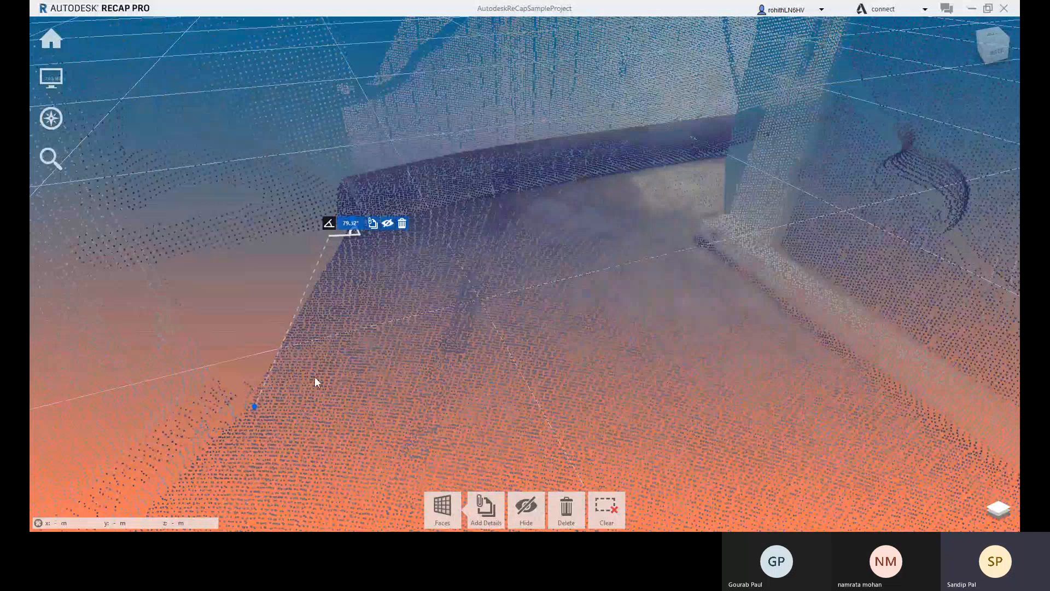
{"action": "left_click_drag", "start_coordinate": [396, 381], "coordinate": [265, 372]}
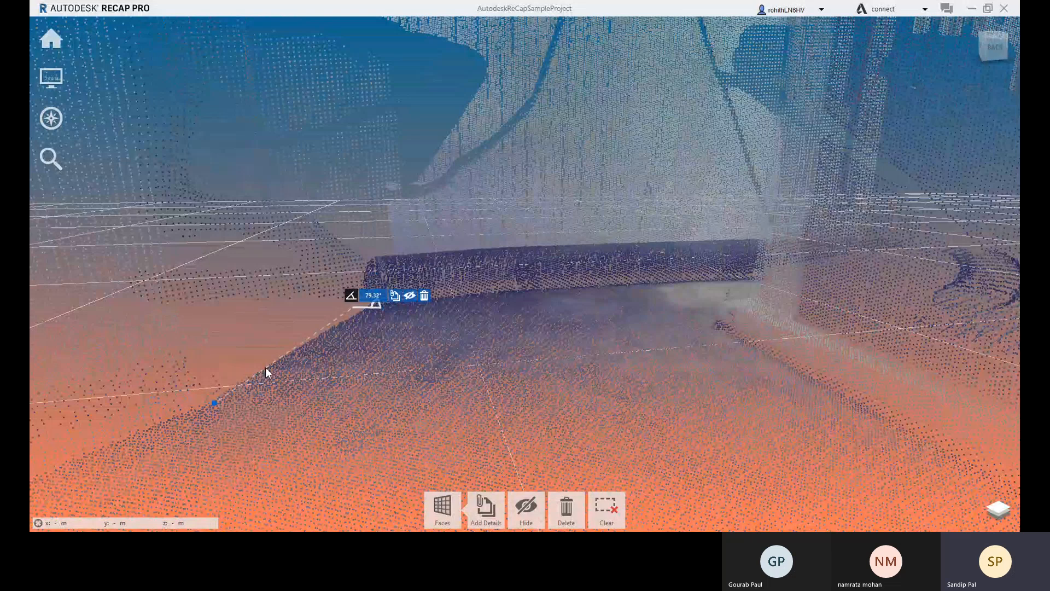
{"action": "scroll", "coordinate": [419, 383], "scroll_direction": "up", "scroll_amount": 2}
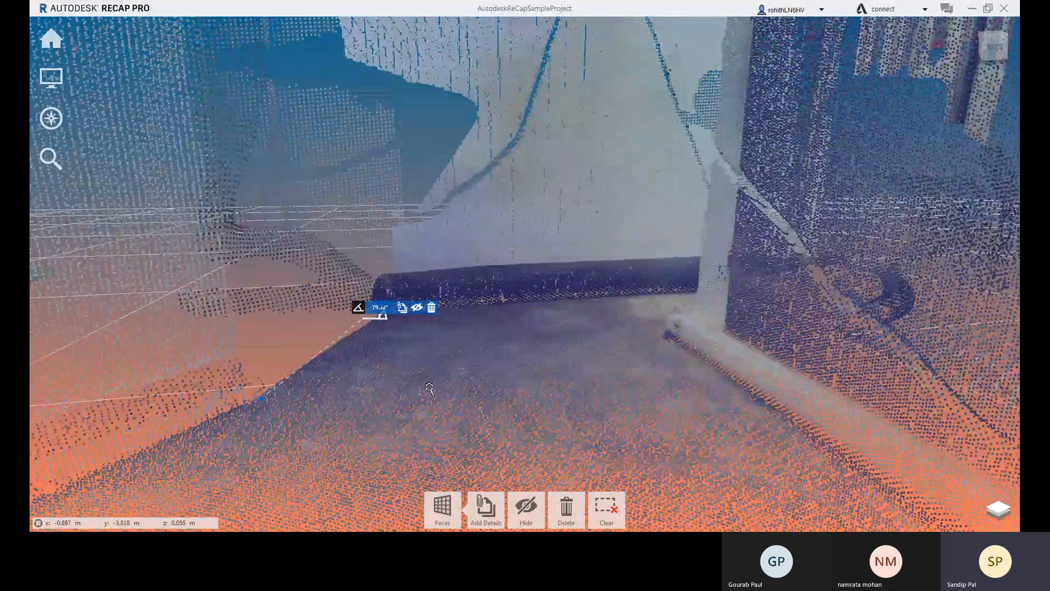
{"action": "scroll", "coordinate": [429, 389], "scroll_direction": "down", "scroll_amount": 2}
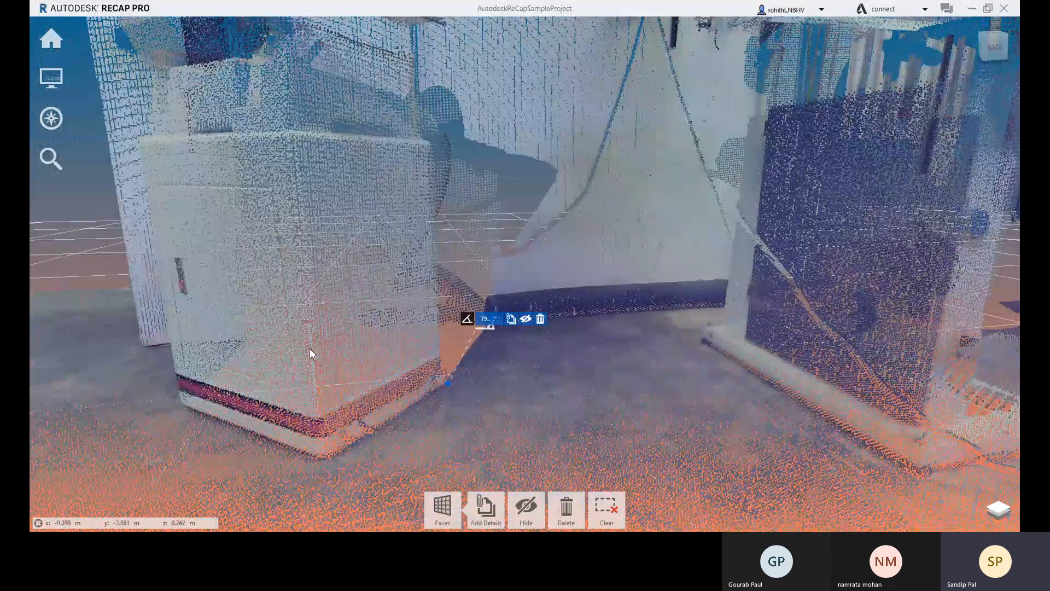
{"action": "scroll", "coordinate": [520, 356], "scroll_direction": "up", "scroll_amount": 2}
{"action": "scroll", "coordinate": [521, 358], "scroll_direction": "up", "scroll_amount": 1}
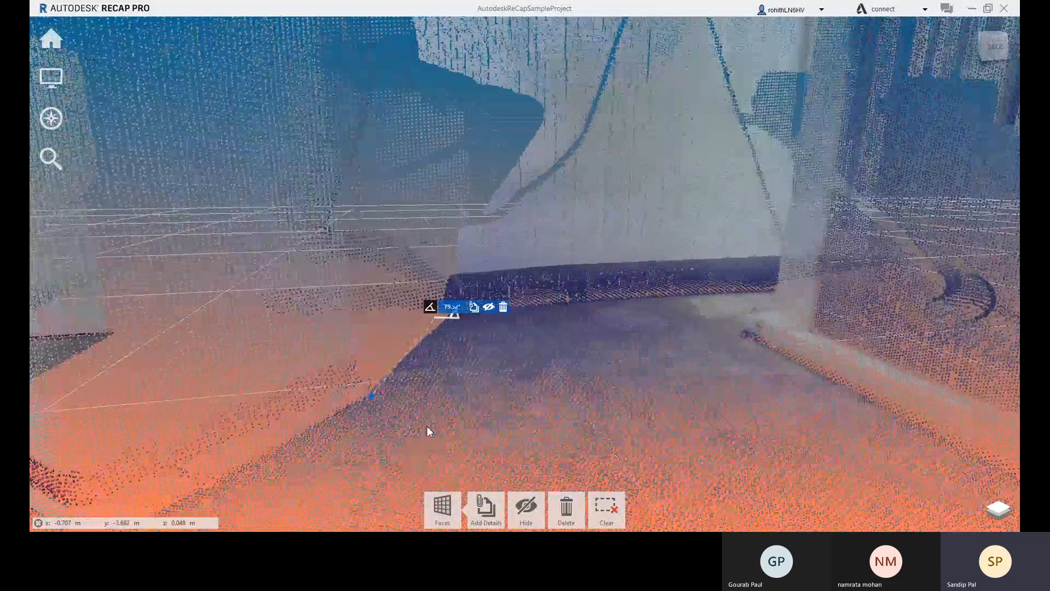
{"action": "scroll", "coordinate": [367, 402], "scroll_direction": "up", "scroll_amount": 1}
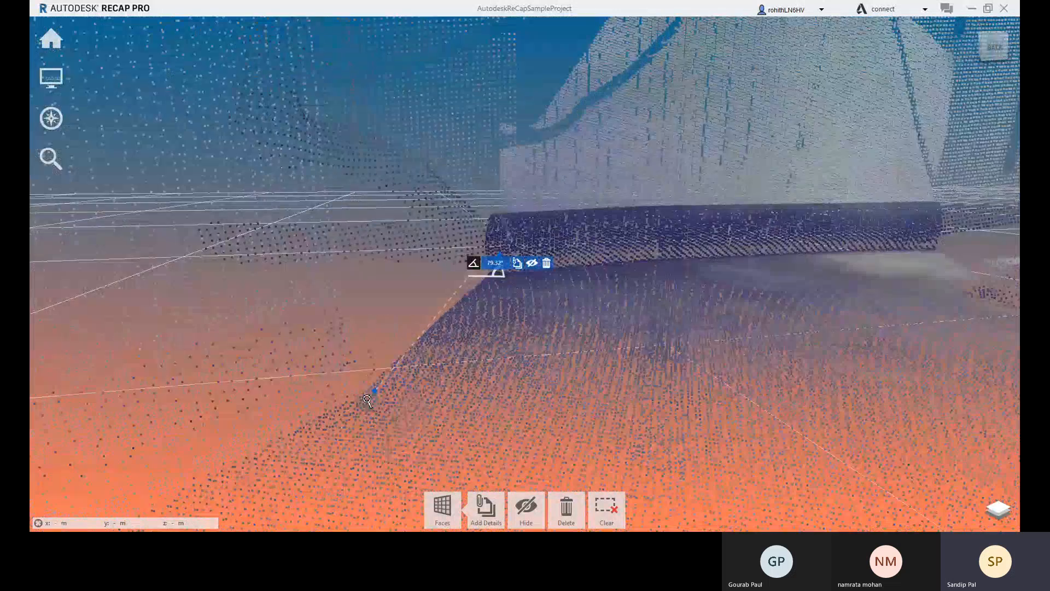
{"action": "scroll", "coordinate": [367, 401], "scroll_direction": "up", "scroll_amount": 1}
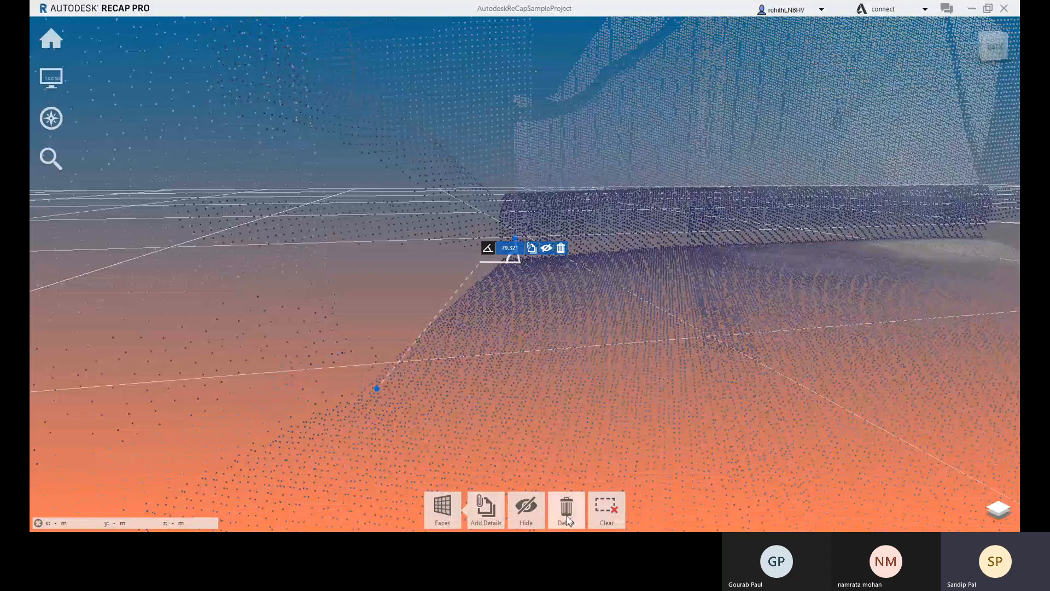
{"action": "left_click", "coordinate": [612, 514]}
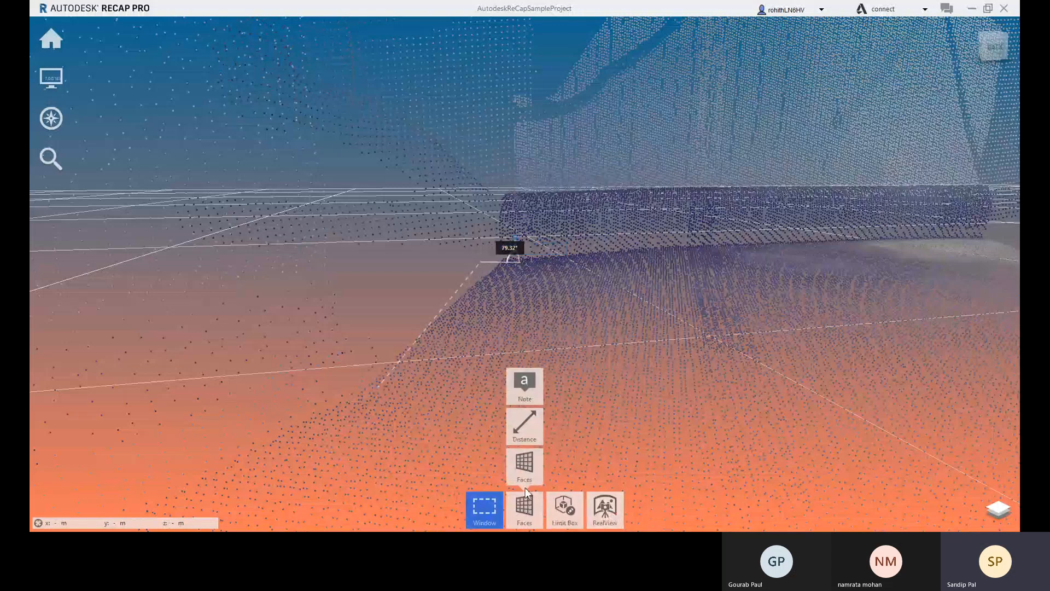
Add a 3-Point angle measurement from the cabinet's base corner through the near end of the baseboard to its far end.
{"action": "mouse_move", "coordinate": [526, 488]}
{"action": "left_click", "coordinate": [608, 466]}
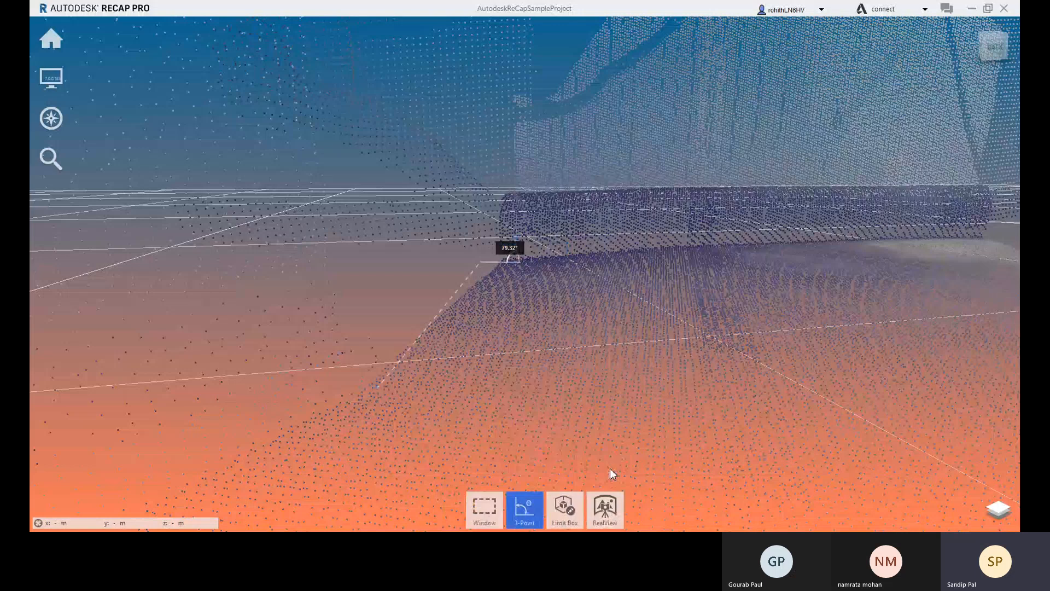
{"action": "scroll", "coordinate": [619, 420], "scroll_direction": "up", "scroll_amount": 3}
{"action": "scroll", "coordinate": [619, 420], "scroll_direction": "down", "scroll_amount": 3}
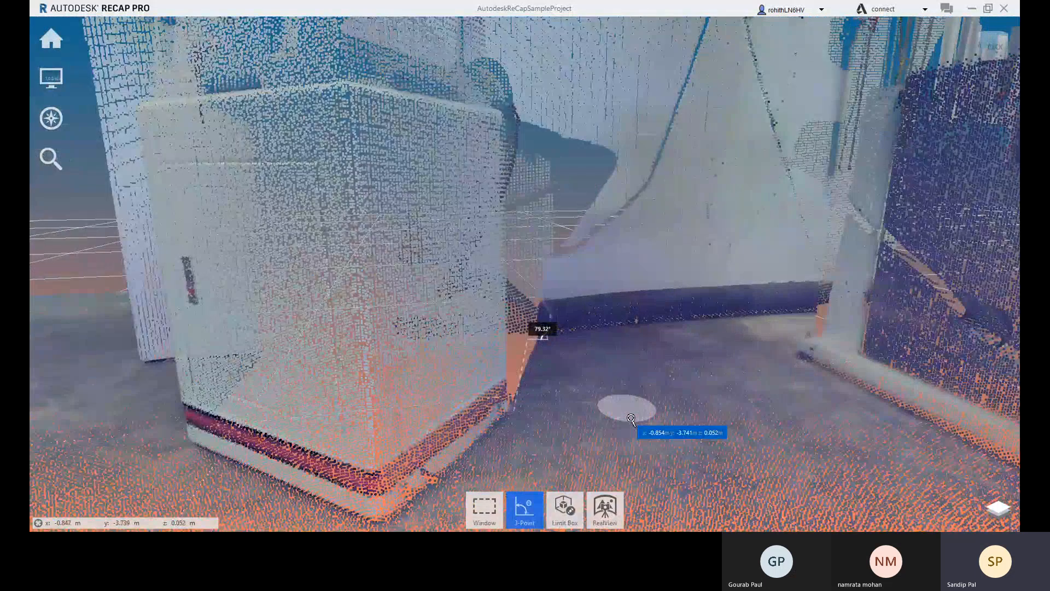
{"action": "scroll", "coordinate": [631, 419], "scroll_direction": "down", "scroll_amount": 2}
{"action": "right_click_drag", "start_coordinate": [594, 420], "coordinate": [454, 494]}
{"action": "right_click_drag", "start_coordinate": [598, 422], "coordinate": [567, 328]}
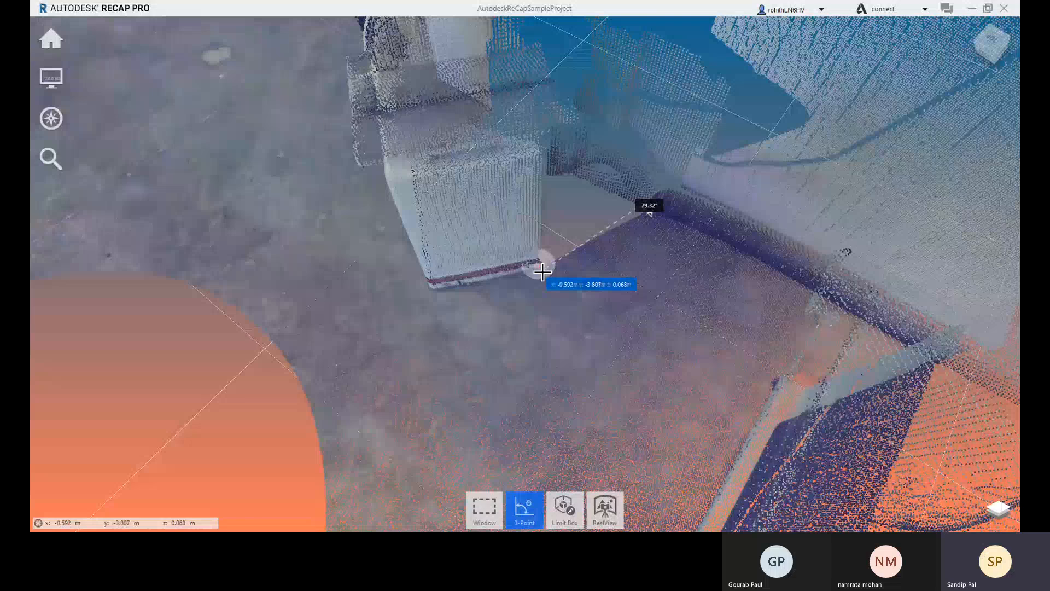
{"action": "left_click", "coordinate": [542, 272]}
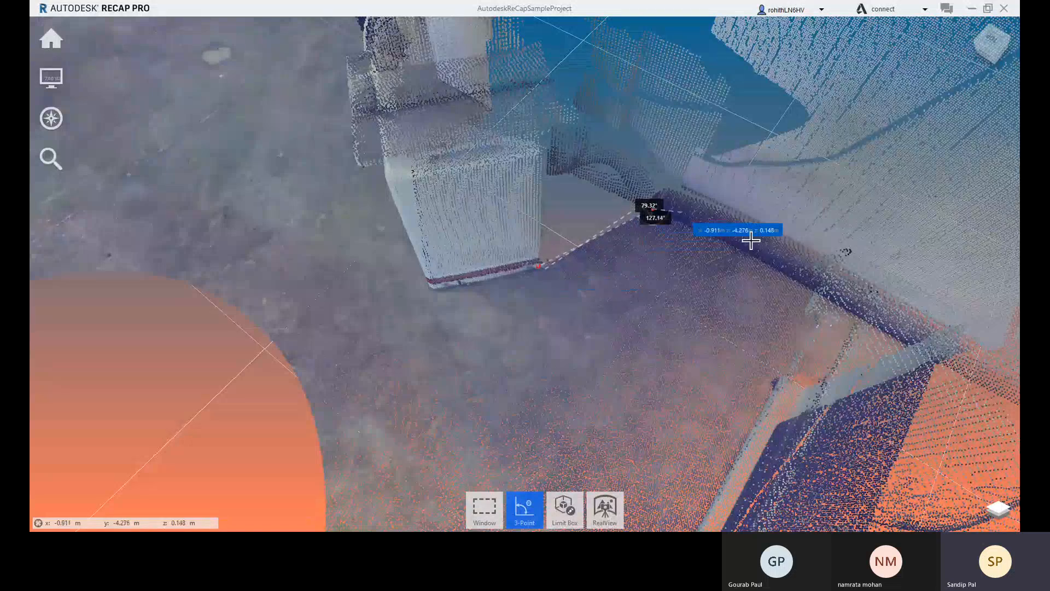
{"action": "middle_click_drag", "start_coordinate": [783, 267], "coordinate": [627, 269]}
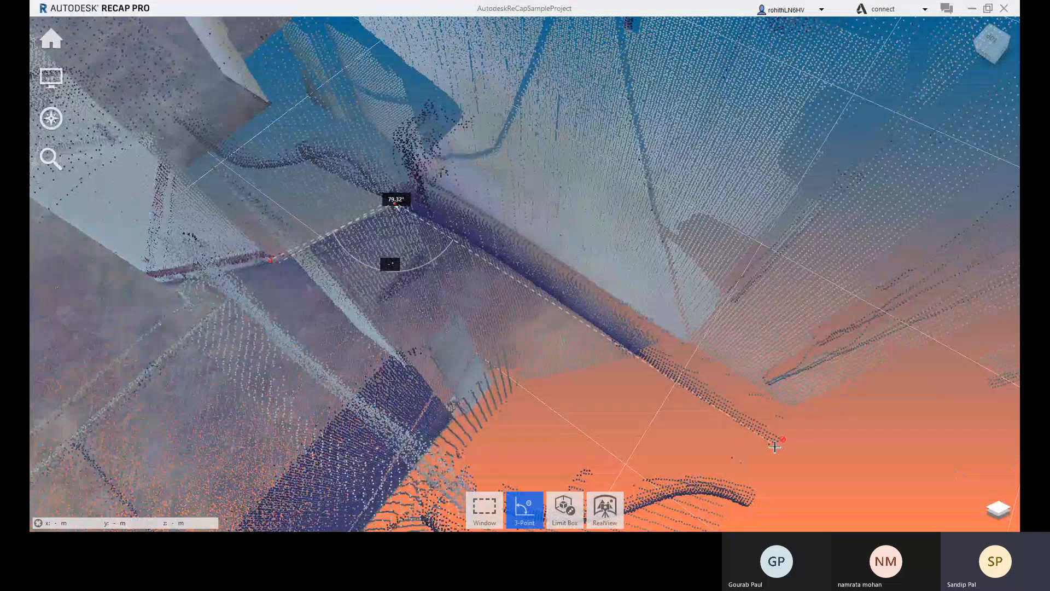
{"action": "left_click", "coordinate": [774, 447]}
Examine the 3-Point angle measurement beside the cabinet up close, from above and from across the workshop floor.
{"action": "scroll", "coordinate": [377, 264], "scroll_direction": "up", "scroll_amount": 2}
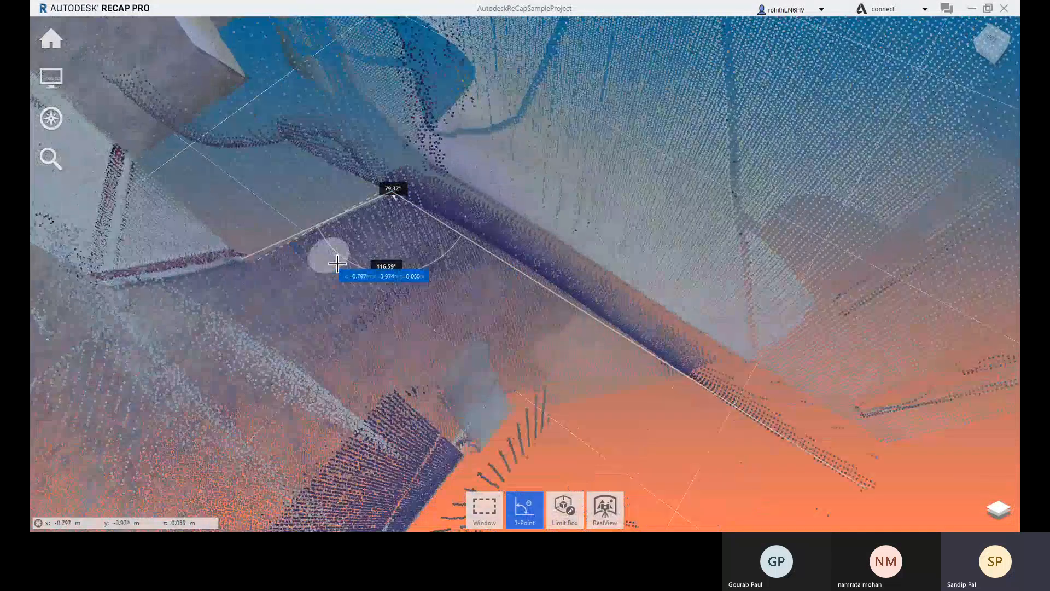
{"action": "scroll", "coordinate": [337, 264], "scroll_direction": "up", "scroll_amount": 2}
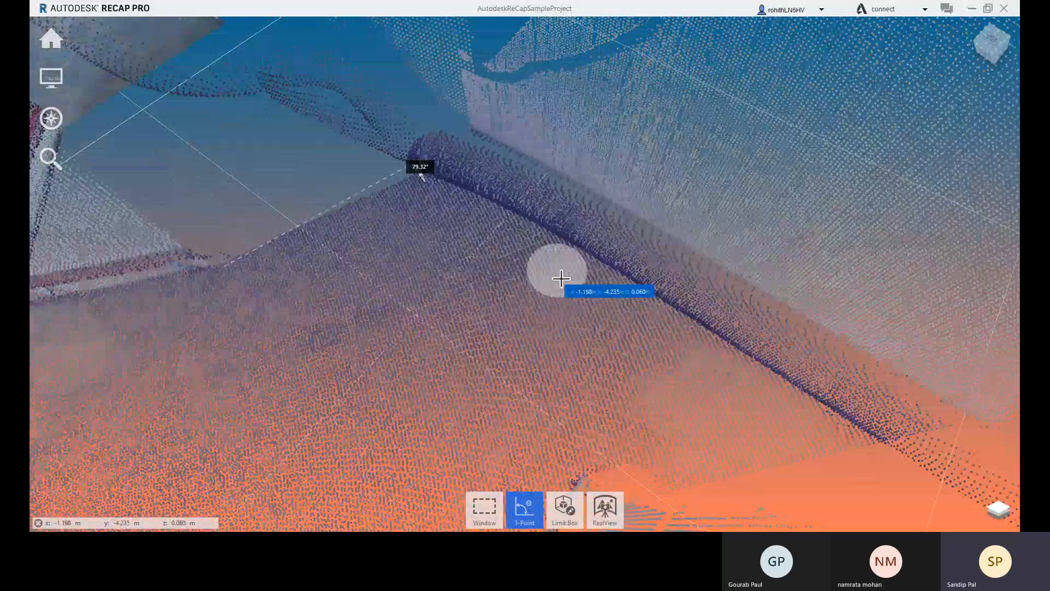
{"action": "scroll", "coordinate": [483, 286], "scroll_direction": "down", "scroll_amount": 4}
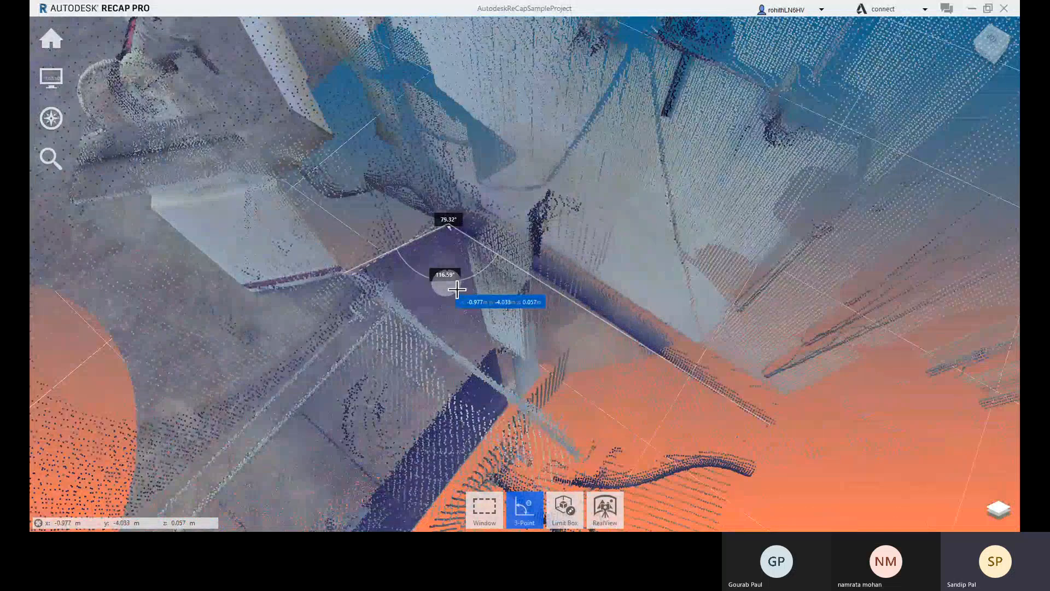
{"action": "scroll", "coordinate": [200, 331], "scroll_direction": "down", "scroll_amount": 5}
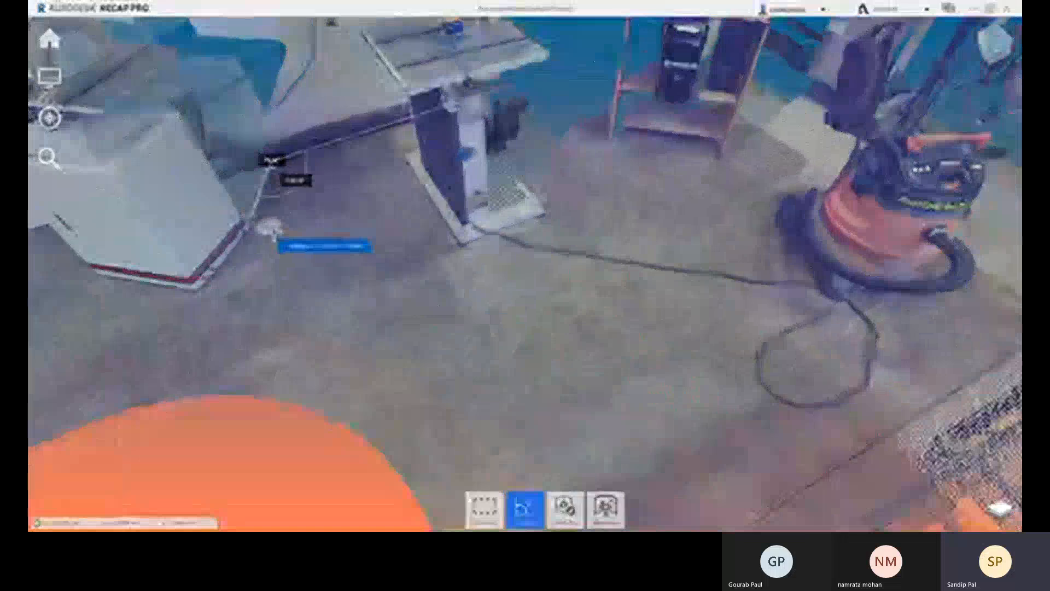
{"action": "scroll", "coordinate": [269, 229], "scroll_direction": "up", "scroll_amount": 1}
{"action": "right_click_drag", "start_coordinate": [284, 225], "coordinate": [172, 214]}
{"action": "scroll", "coordinate": [248, 176], "scroll_direction": "up", "scroll_amount": 1}
{"action": "scroll", "coordinate": [266, 188], "scroll_direction": "down", "scroll_amount": 1}
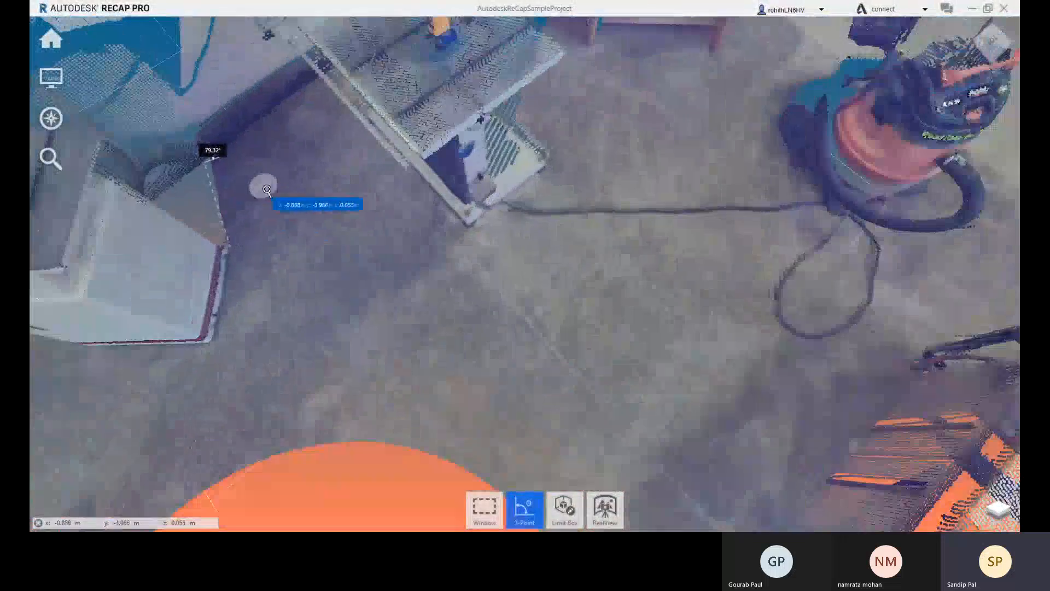
{"action": "scroll", "coordinate": [265, 191], "scroll_direction": "down", "scroll_amount": 3}
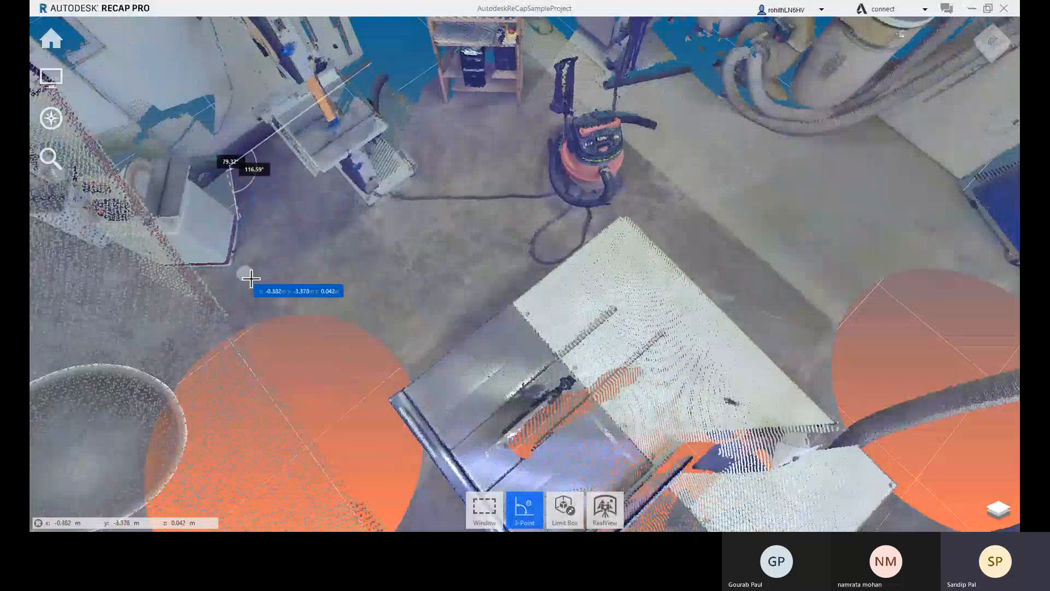
{"action": "left_click_drag", "start_coordinate": [246, 273], "coordinate": [203, 225]}
{"action": "scroll", "coordinate": [183, 259], "scroll_direction": "up", "scroll_amount": 8}
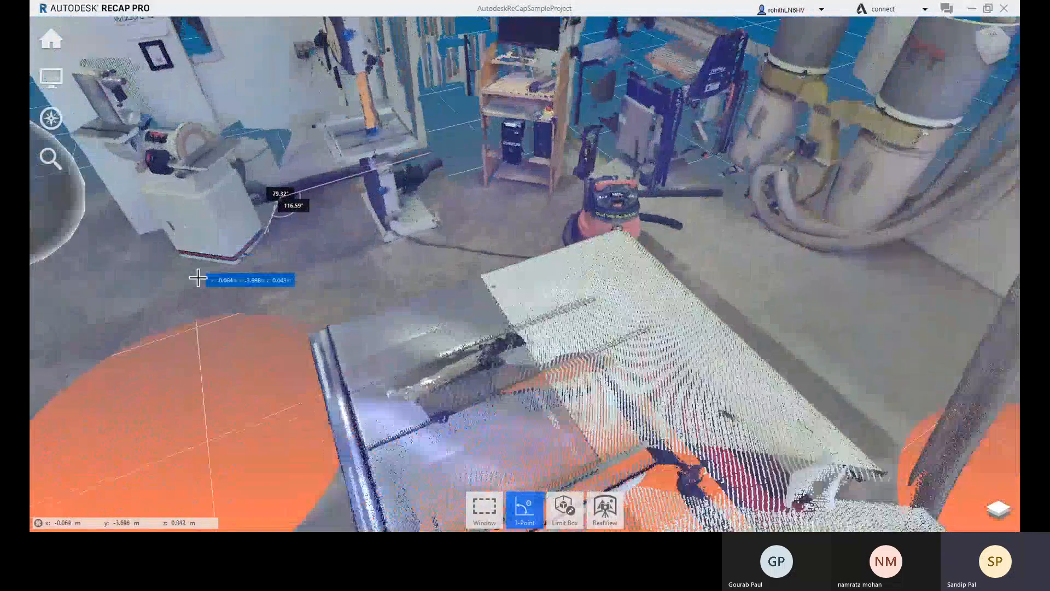
{"action": "scroll", "coordinate": [180, 262], "scroll_direction": "up", "scroll_amount": 5}
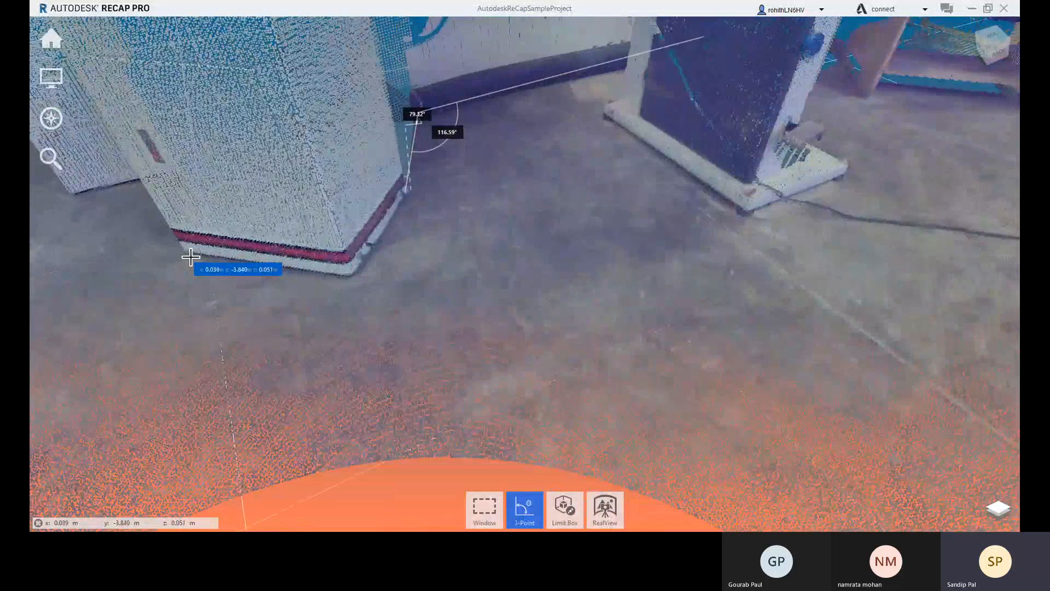
Complete the 3-Point angle measurement around the cabinet's front base corner, with its vertex there and its end at the rear base corner.
{"action": "left_click", "coordinate": [353, 277]}
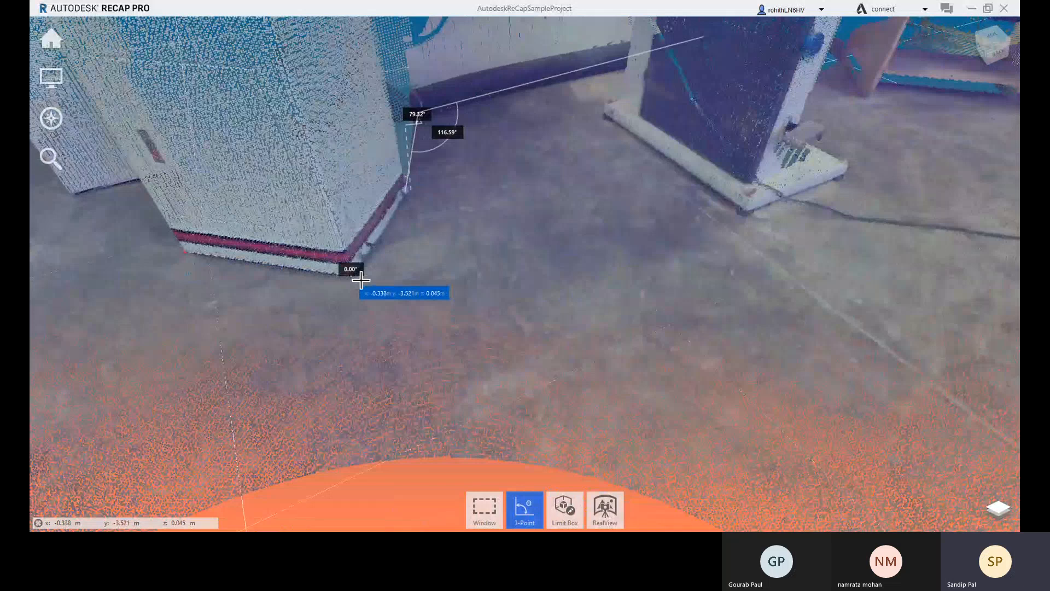
{"action": "left_click", "coordinate": [408, 194]}
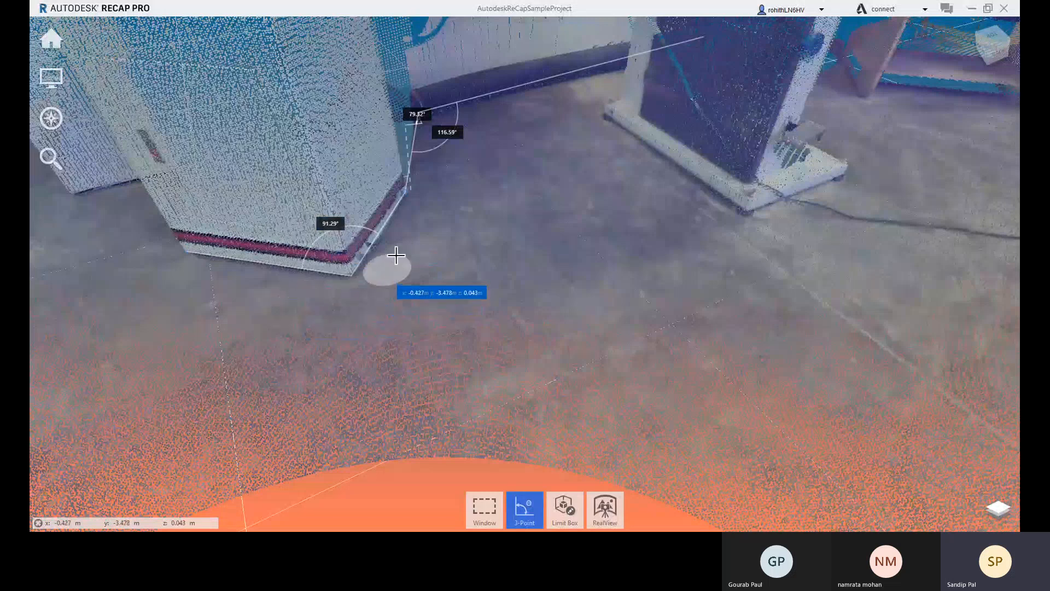
{"action": "scroll", "coordinate": [397, 206], "scroll_direction": "up", "scroll_amount": 2}
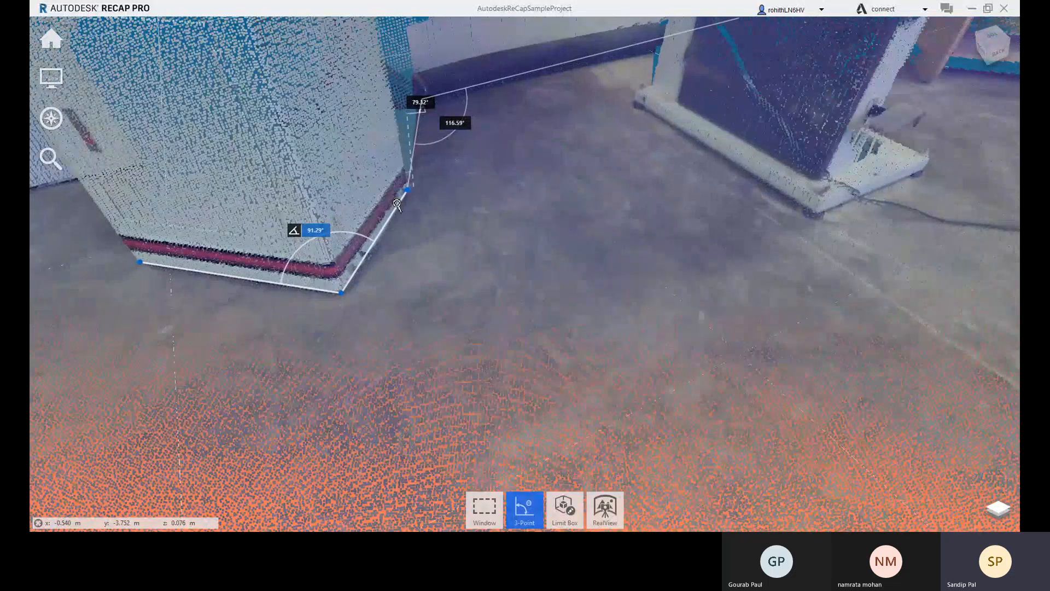
{"action": "scroll", "coordinate": [397, 206], "scroll_direction": "up", "scroll_amount": 1}
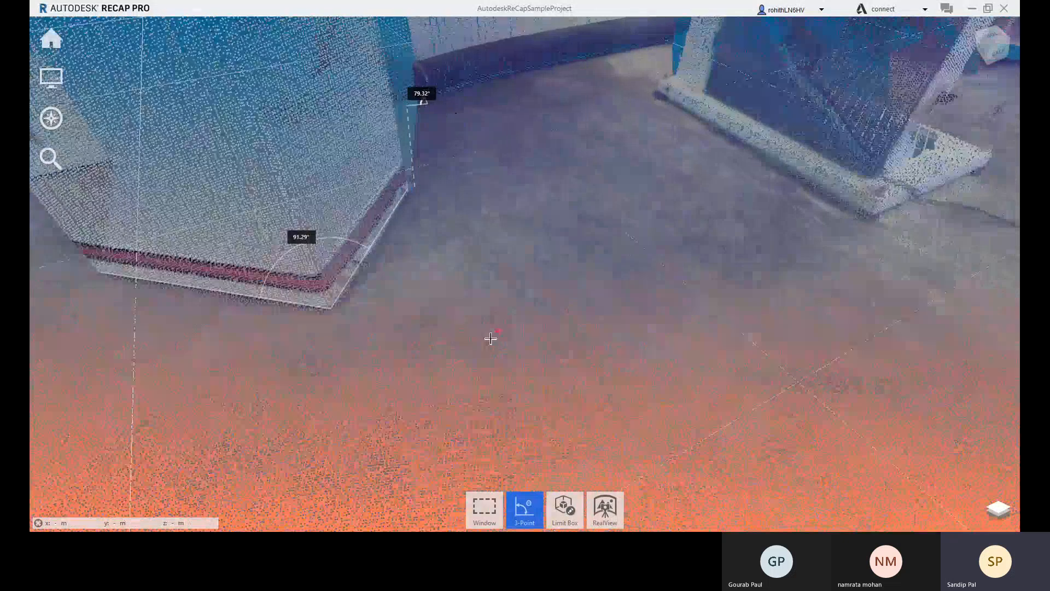
Switch to Window selection, select the angle measurement at the cabinet's front base corner and try nudging its rear end point.
{"action": "left_click", "coordinate": [484, 508]}
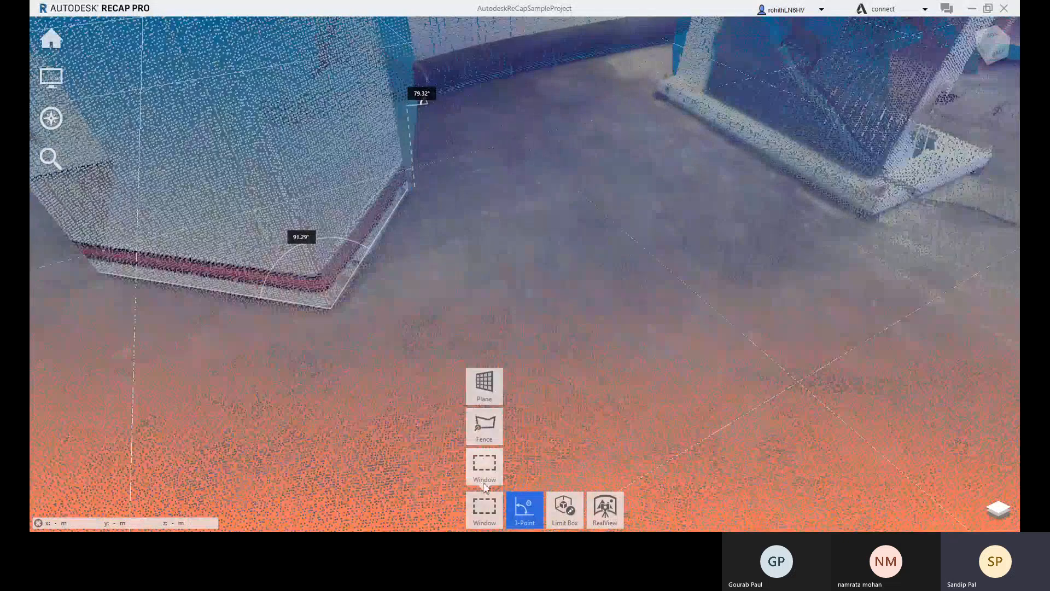
{"action": "left_click", "coordinate": [381, 232]}
{"action": "left_click_drag", "start_coordinate": [408, 189], "coordinate": [405, 189]}
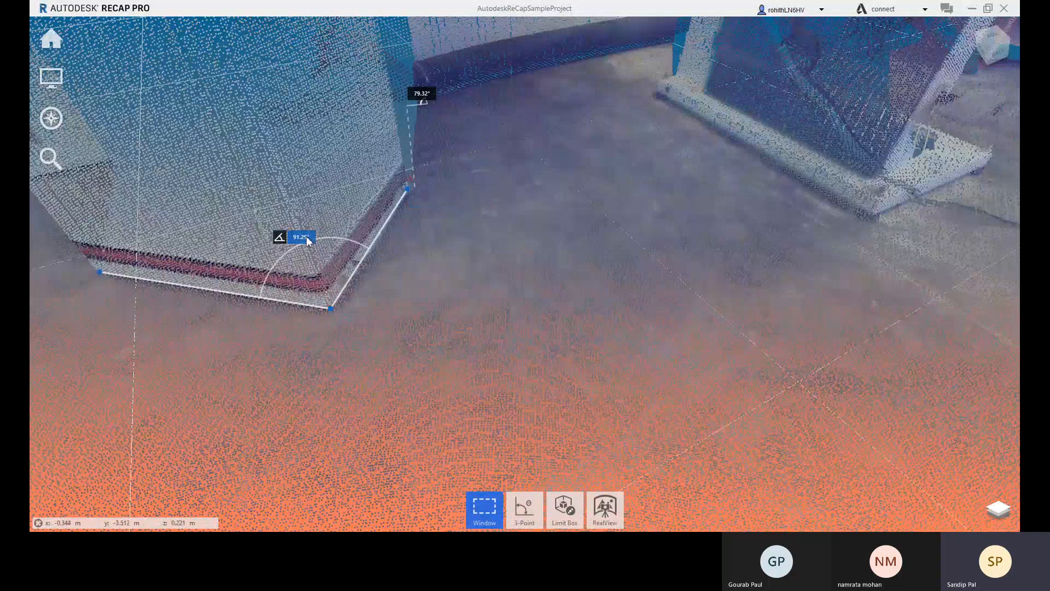
{"action": "left_click", "coordinate": [303, 239]}
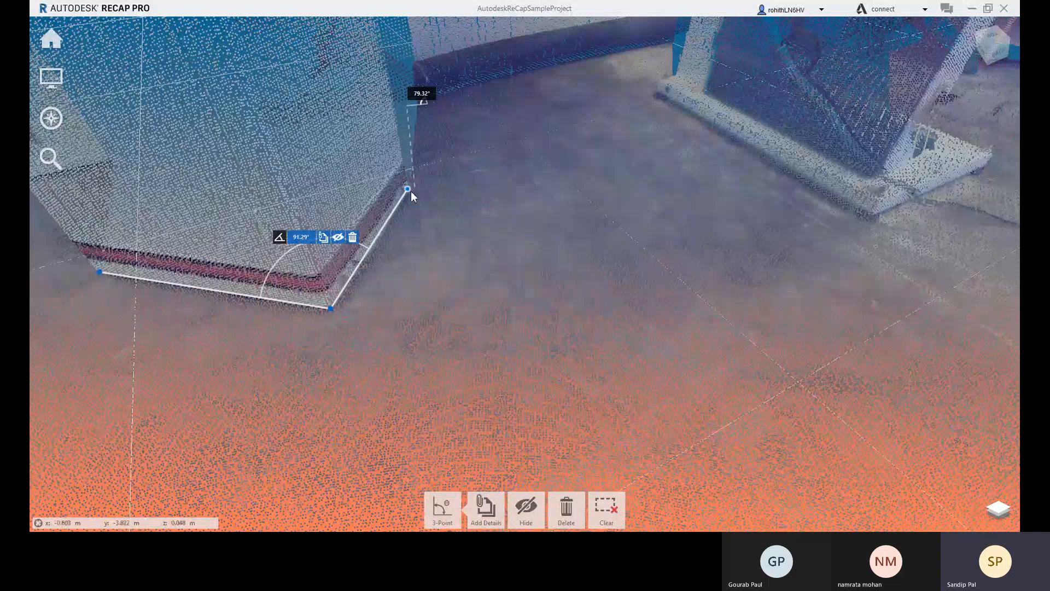
{"action": "left_click_drag", "start_coordinate": [409, 189], "coordinate": [407, 186]}
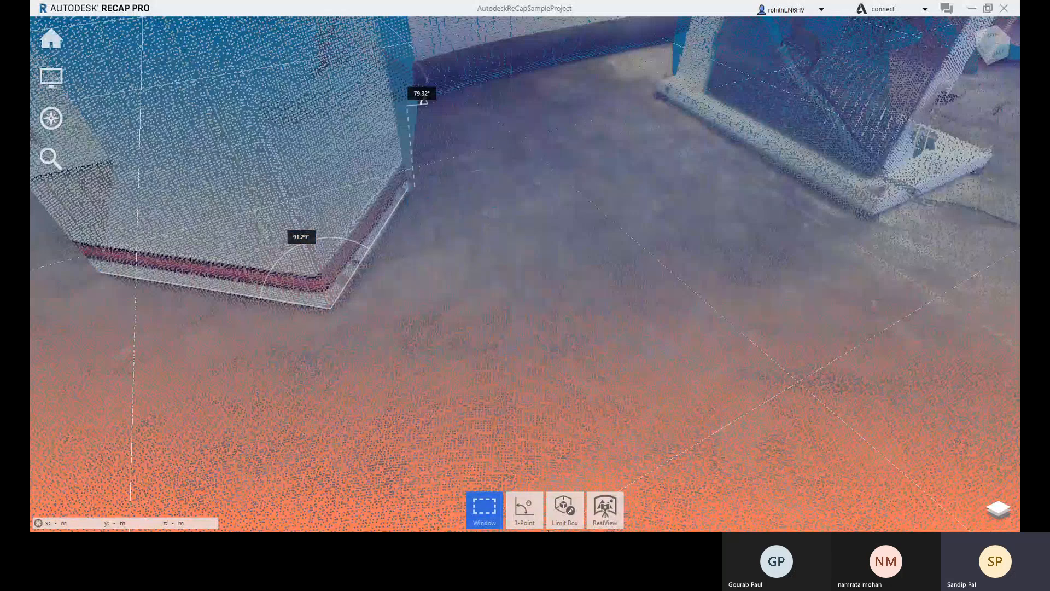
Edit the limit box around the whole building and pull one side face inward until that dimension is 17.289 m.
{"action": "scroll", "coordinate": [563, 268], "scroll_direction": "down", "scroll_amount": 6}
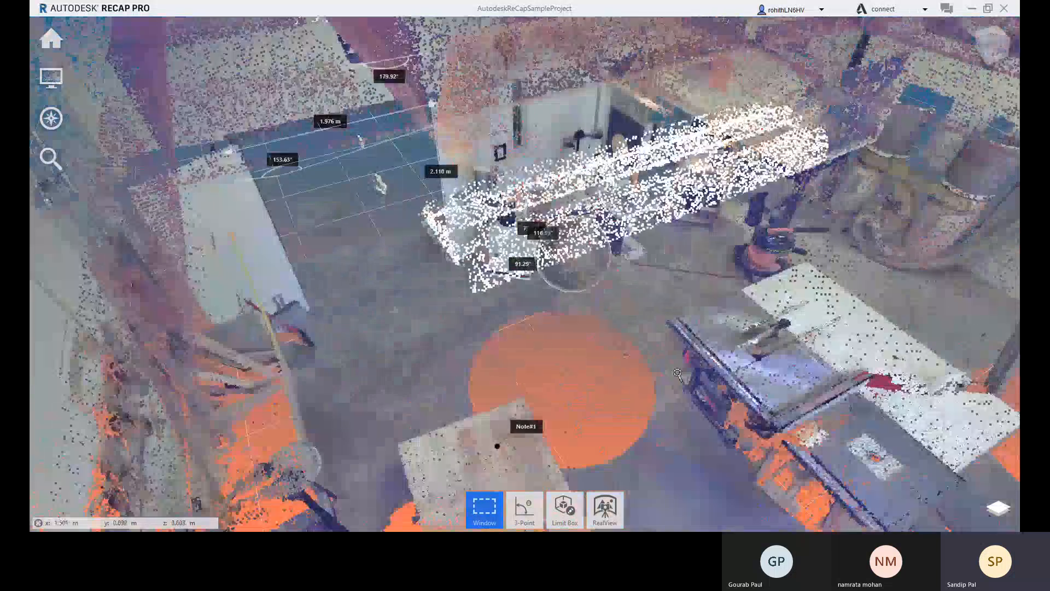
{"action": "scroll", "coordinate": [677, 373], "scroll_direction": "down", "scroll_amount": 10}
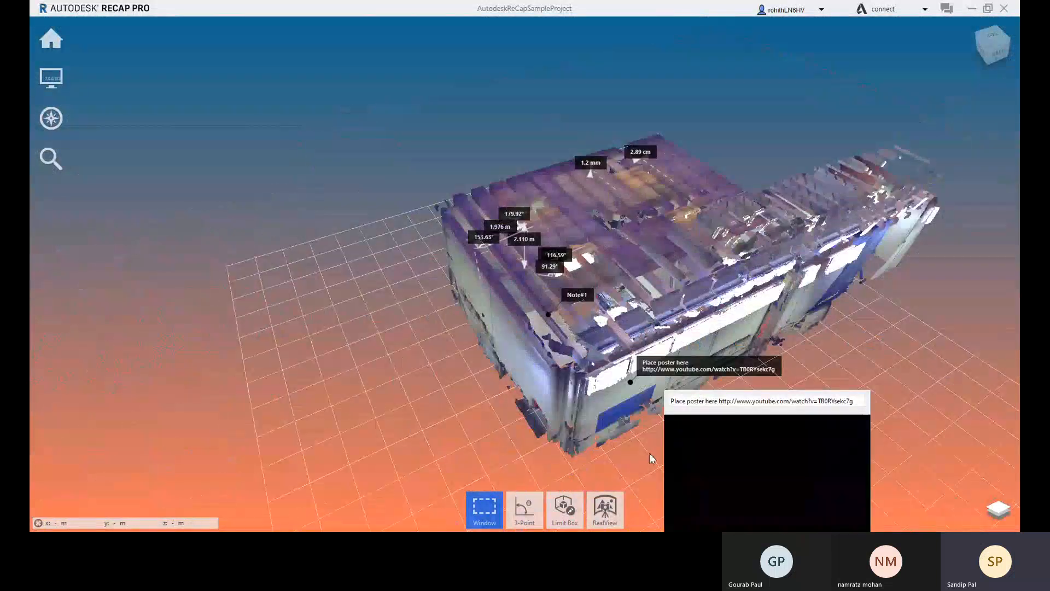
{"action": "left_click_drag", "start_coordinate": [720, 469], "coordinate": [265, 363]}
{"action": "left_click", "coordinate": [565, 514]}
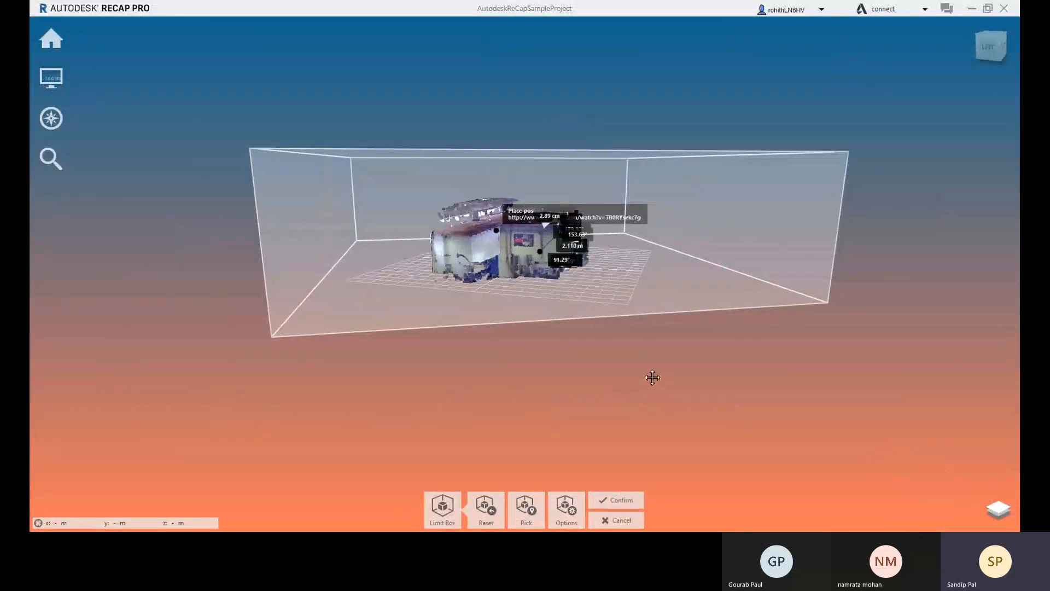
{"action": "middle_click_drag", "start_coordinate": [652, 375], "coordinate": [678, 407]}
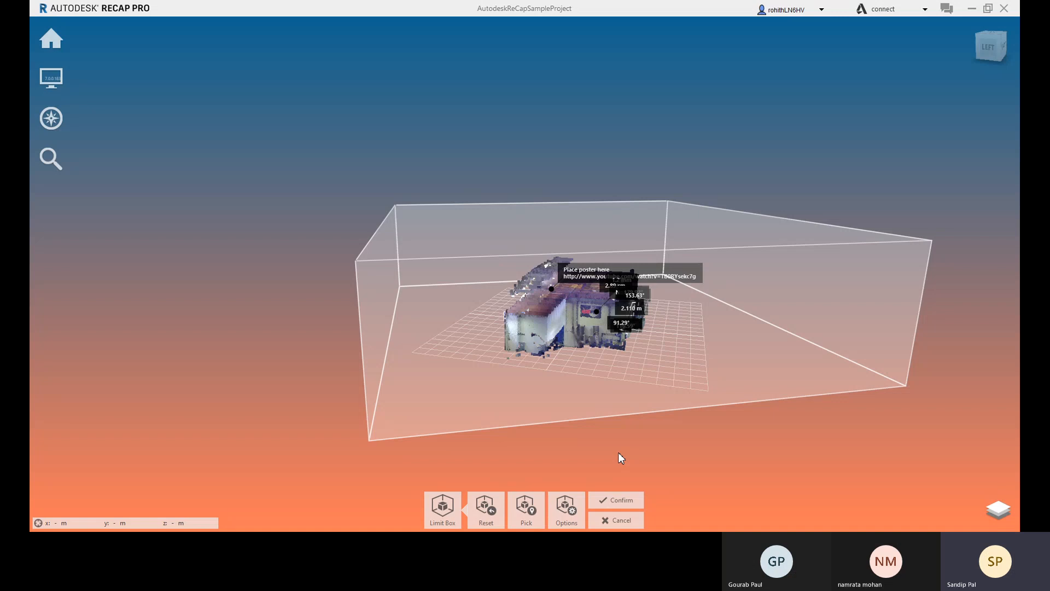
{"action": "middle_click_drag", "start_coordinate": [579, 401], "coordinate": [336, 381]}
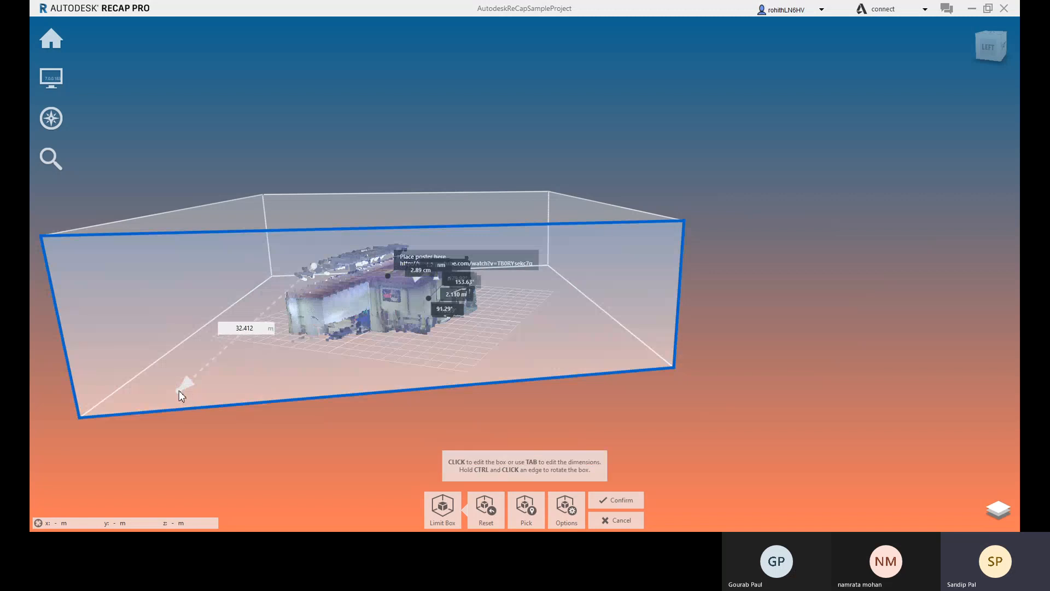
{"action": "middle_click_drag", "start_coordinate": [181, 393], "coordinate": [469, 381]}
{"action": "left_click", "coordinate": [499, 329]}
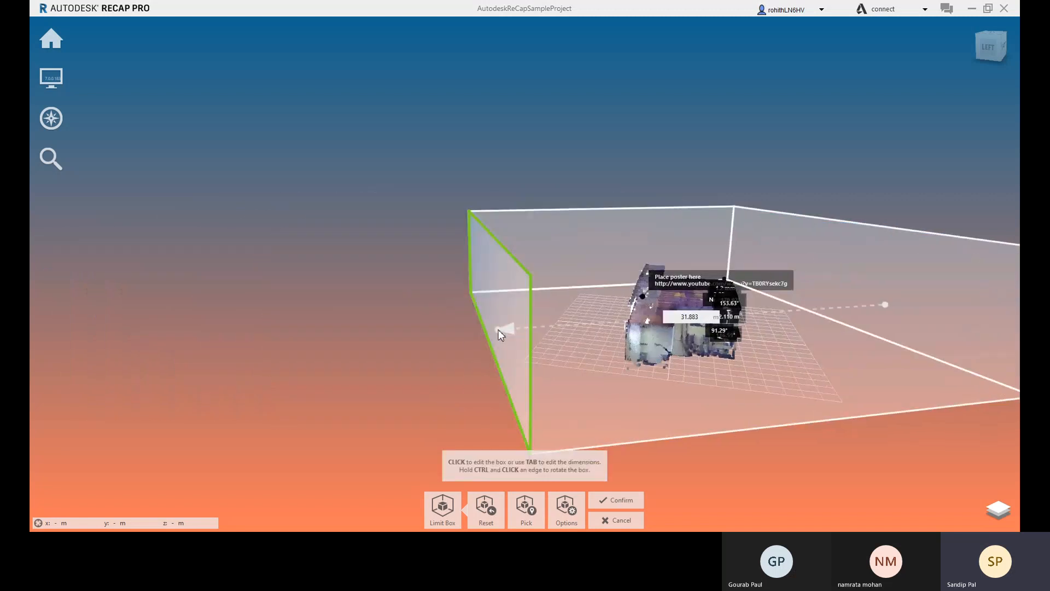
{"action": "left_click_drag", "start_coordinate": [566, 327], "coordinate": [691, 319]}
{"action": "left_click", "coordinate": [691, 318]}
Examine the sectioned workshop inside the limit box from outside the cut face, up close and from its back-left corner view.
{"action": "scroll", "coordinate": [689, 319], "scroll_direction": "up", "scroll_amount": 2}
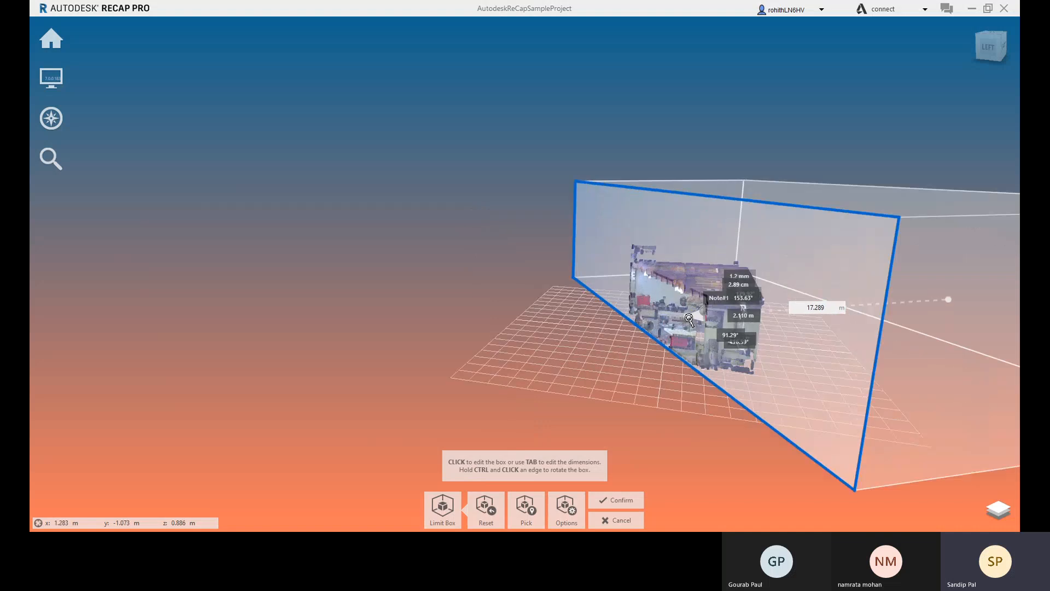
{"action": "scroll", "coordinate": [689, 319], "scroll_direction": "up", "scroll_amount": 3}
{"action": "mouse_move", "coordinate": [693, 320]}
{"action": "middle_mouse_down"}
{"action": "mouse_move", "coordinate": [624, 331]}
{"action": "mouse_move", "coordinate": [698, 336]}
{"action": "middle_mouse_up"}
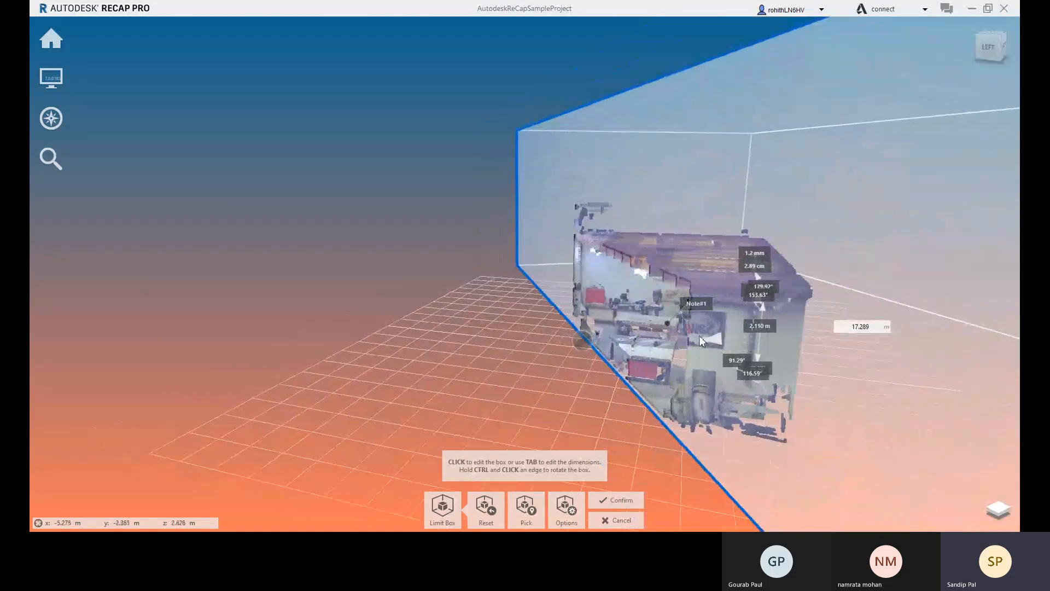
{"action": "left_click", "coordinate": [993, 49]}
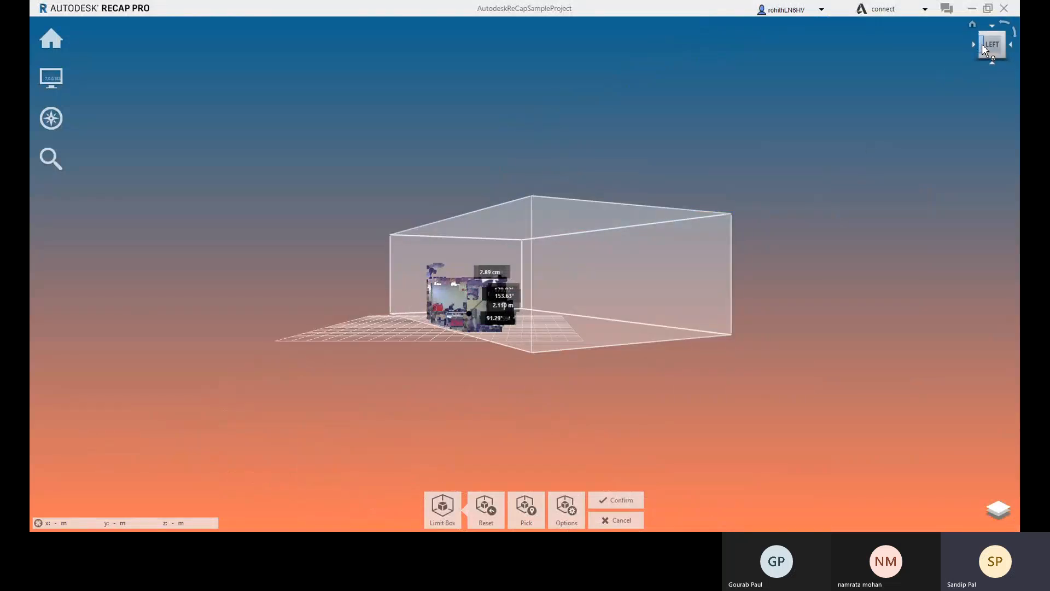
{"action": "left_click", "coordinate": [982, 46]}
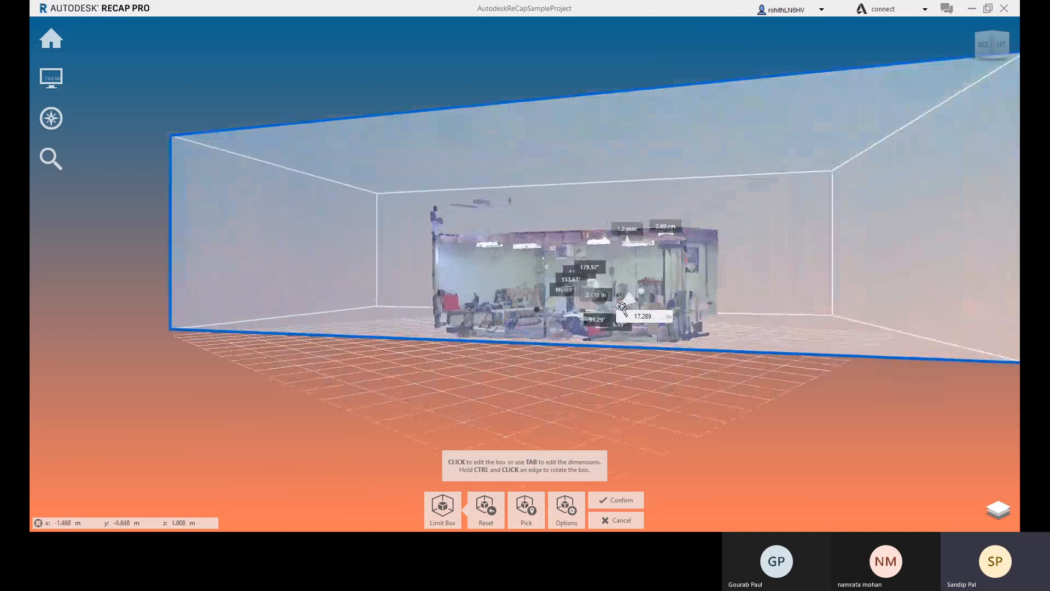
{"action": "scroll", "coordinate": [623, 307], "scroll_direction": "up", "scroll_amount": 5}
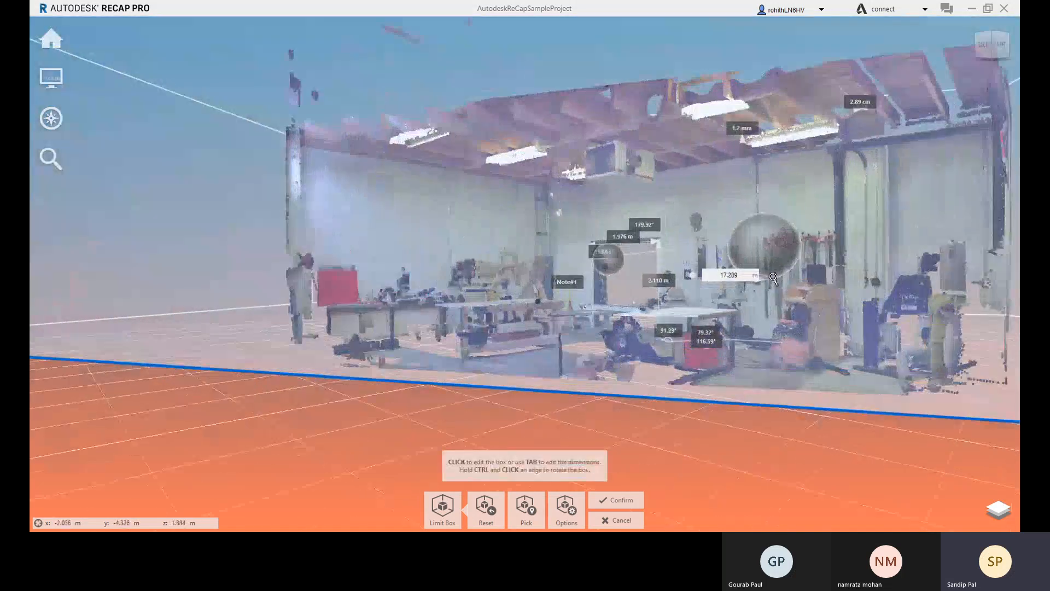
{"action": "scroll", "coordinate": [600, 249], "scroll_direction": "up", "scroll_amount": 3}
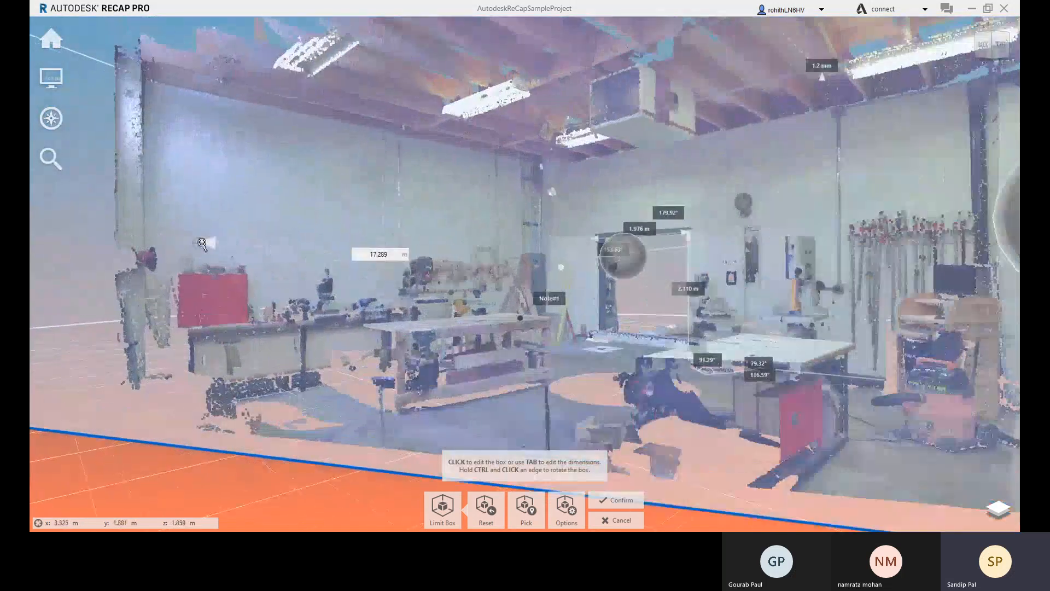
{"action": "scroll", "coordinate": [203, 243], "scroll_direction": "down", "scroll_amount": 3}
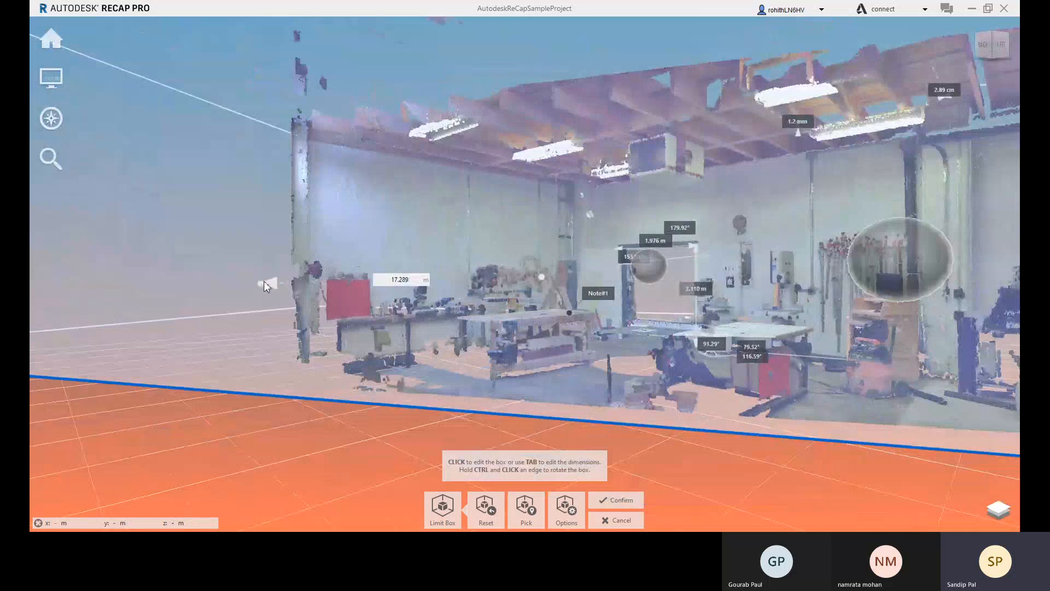
{"action": "scroll", "coordinate": [379, 251], "scroll_direction": "up", "scroll_amount": 4}
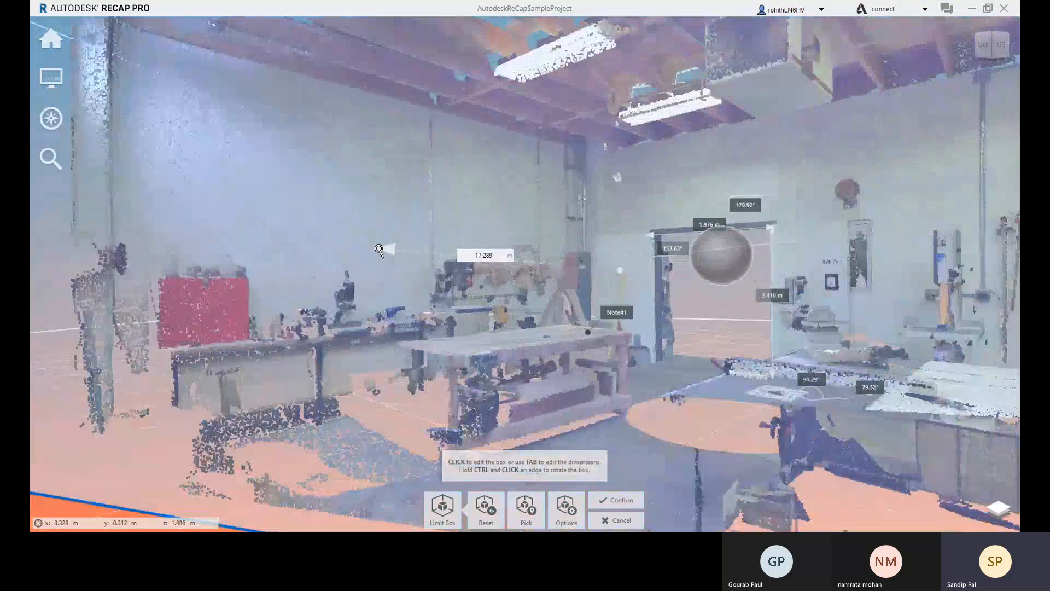
{"action": "scroll", "coordinate": [379, 249], "scroll_direction": "up", "scroll_amount": 1}
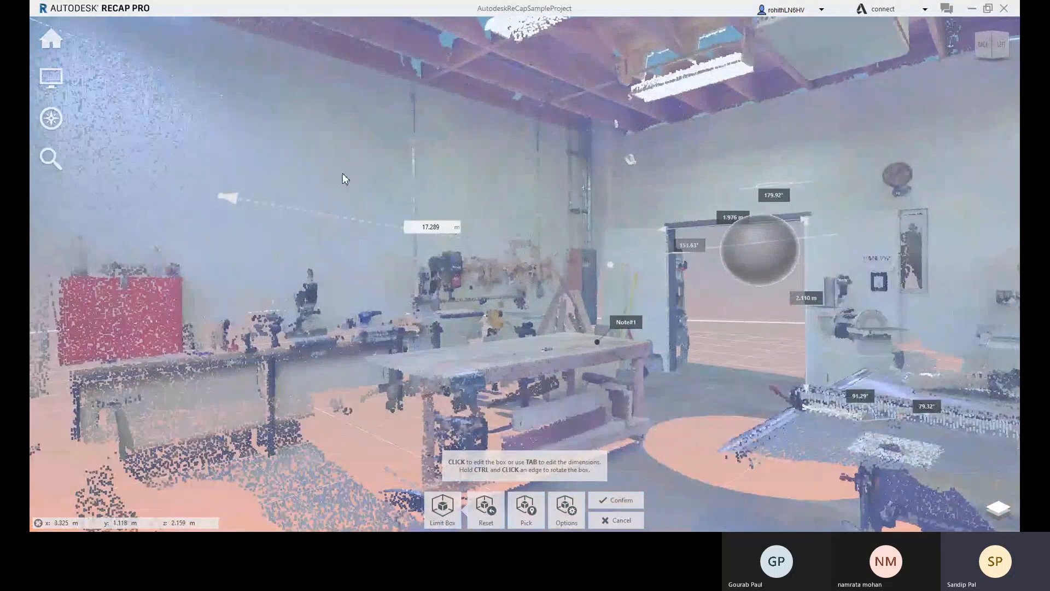
{"action": "scroll", "coordinate": [577, 336], "scroll_direction": "down", "scroll_amount": 8}
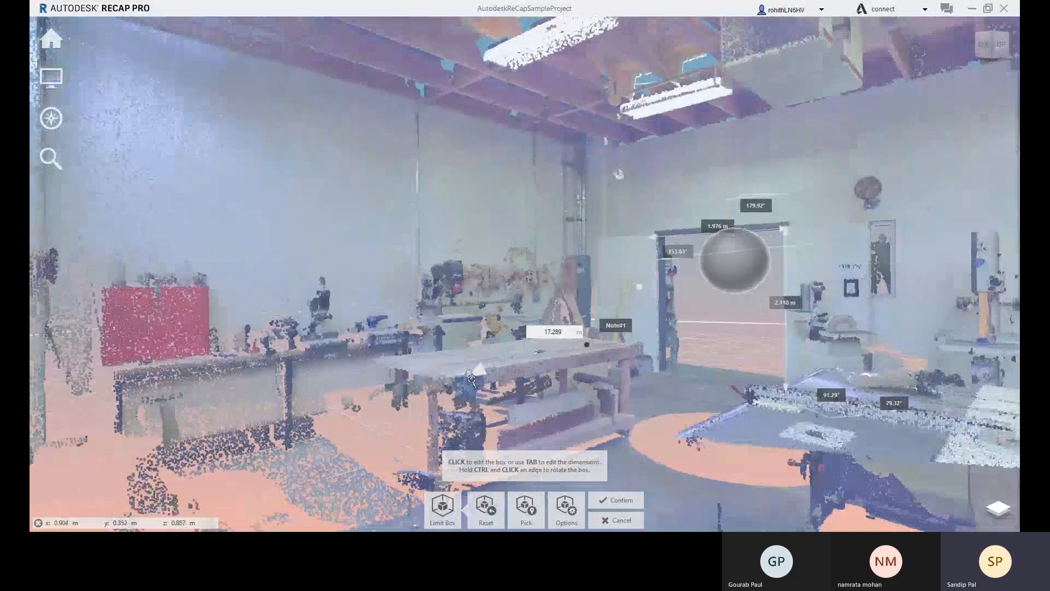
{"action": "scroll", "coordinate": [492, 363], "scroll_direction": "down", "scroll_amount": 6}
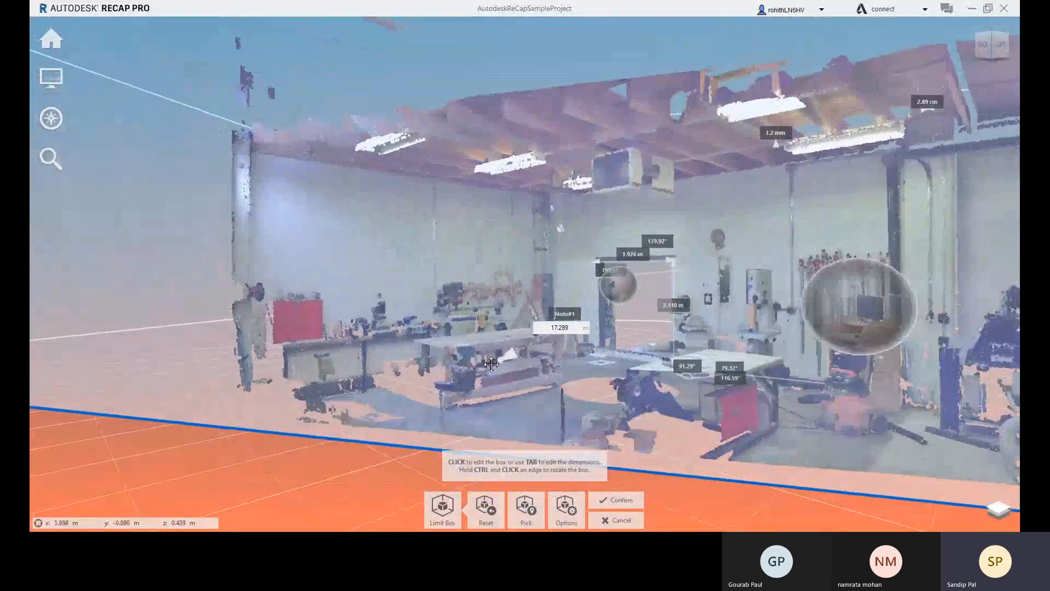
{"action": "scroll", "coordinate": [526, 385], "scroll_direction": "down", "scroll_amount": 4}
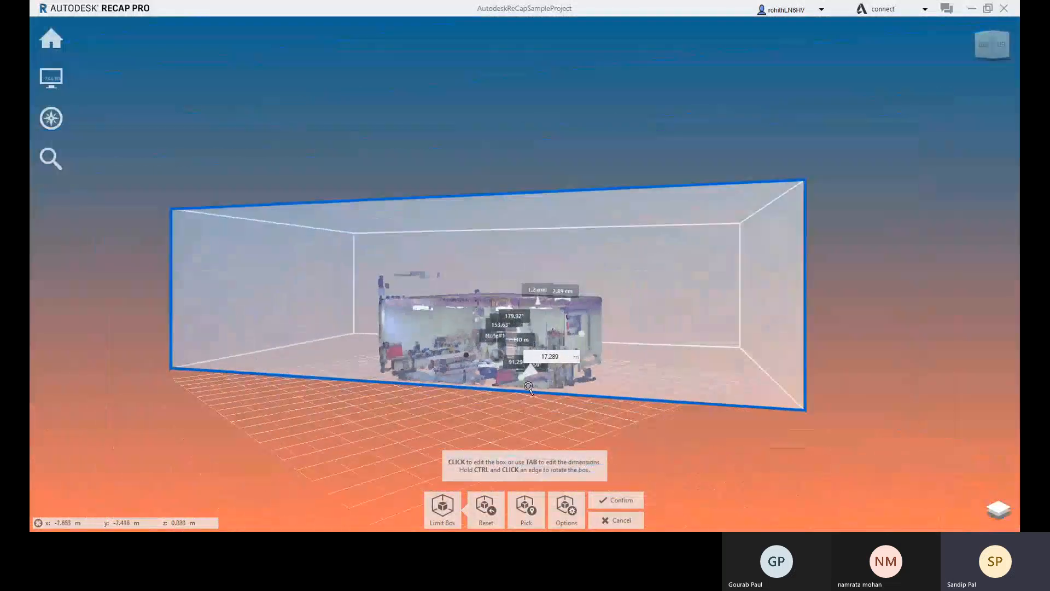
Pull the limit box's adjacent side face inward so it cuts through the doorway beside the Note#1 workbench, and confirm the crop.
{"action": "middle_click_drag", "start_coordinate": [626, 358], "coordinate": [479, 367]}
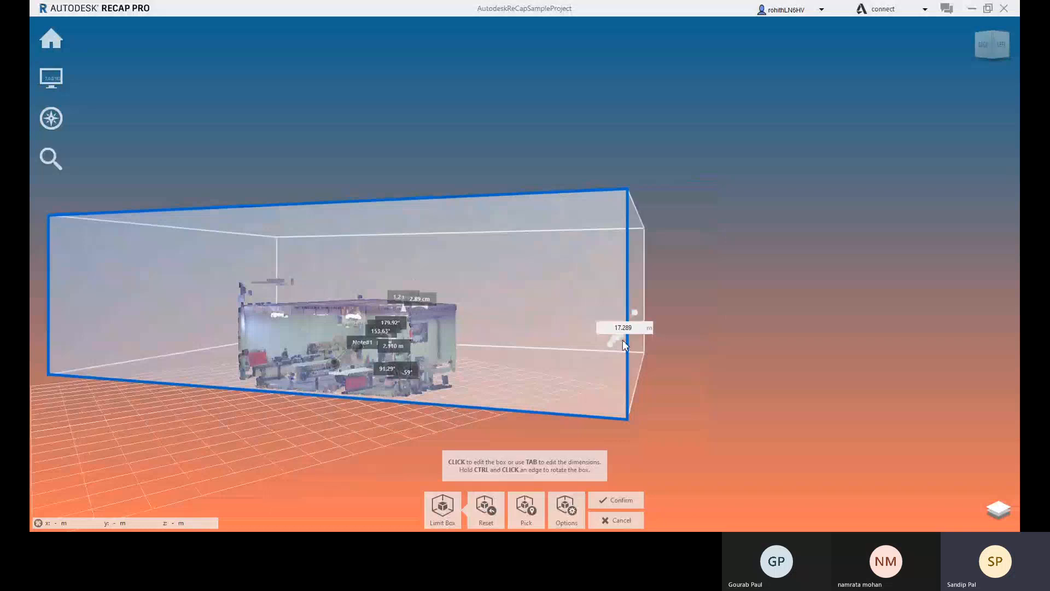
{"action": "left_click_drag", "start_coordinate": [622, 340], "coordinate": [401, 317]}
{"action": "scroll", "coordinate": [310, 354], "scroll_direction": "up", "scroll_amount": 2}
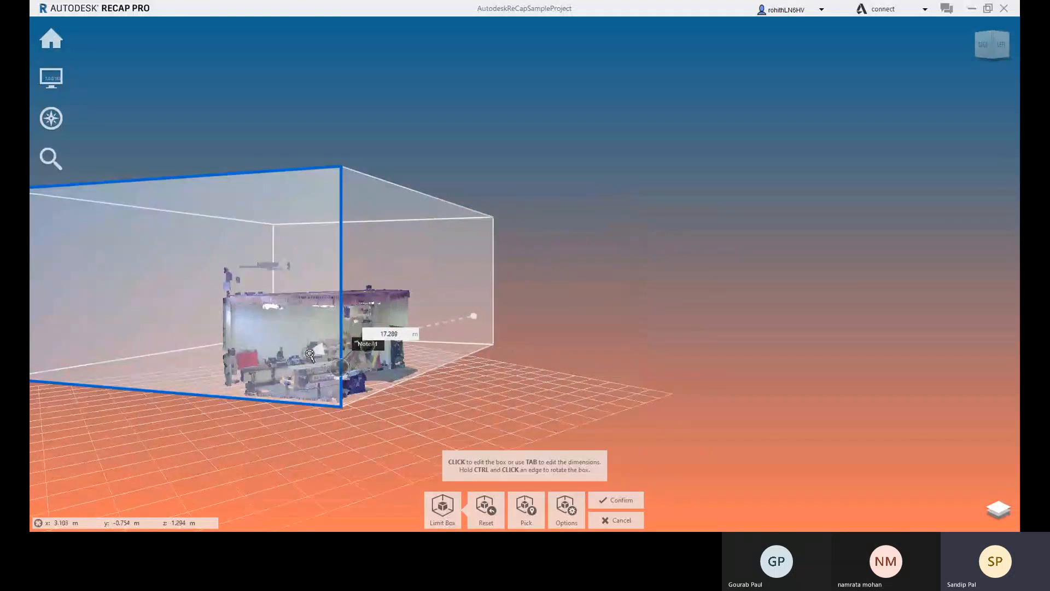
{"action": "scroll", "coordinate": [310, 355], "scroll_direction": "up", "scroll_amount": 3}
{"action": "scroll", "coordinate": [517, 347], "scroll_direction": "up", "scroll_amount": 3}
{"action": "middle_click_drag", "start_coordinate": [454, 311], "coordinate": [636, 295]}
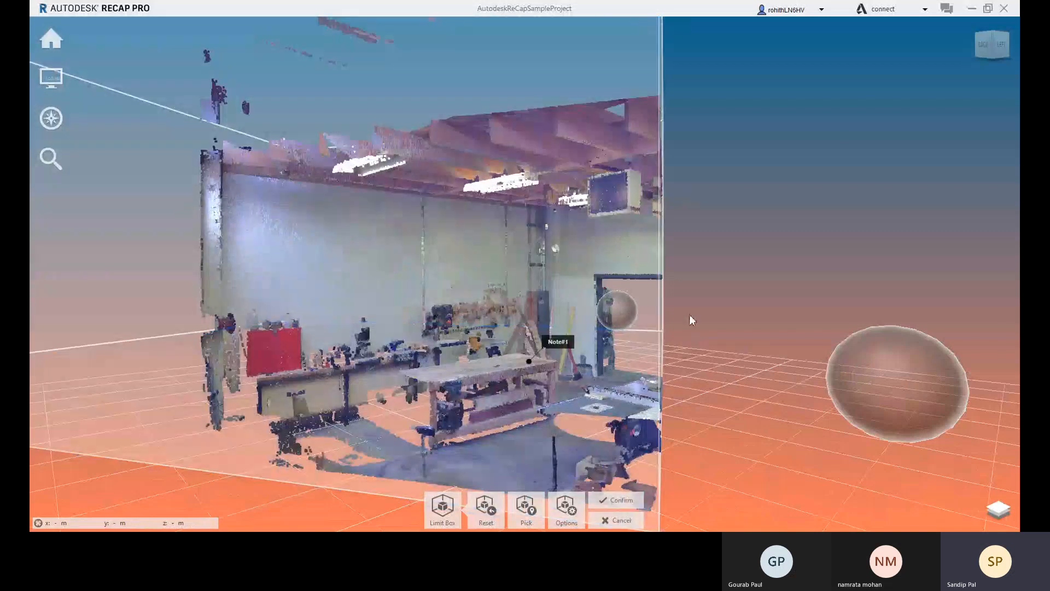
{"action": "scroll", "coordinate": [674, 260], "scroll_direction": "down", "scroll_amount": 6}
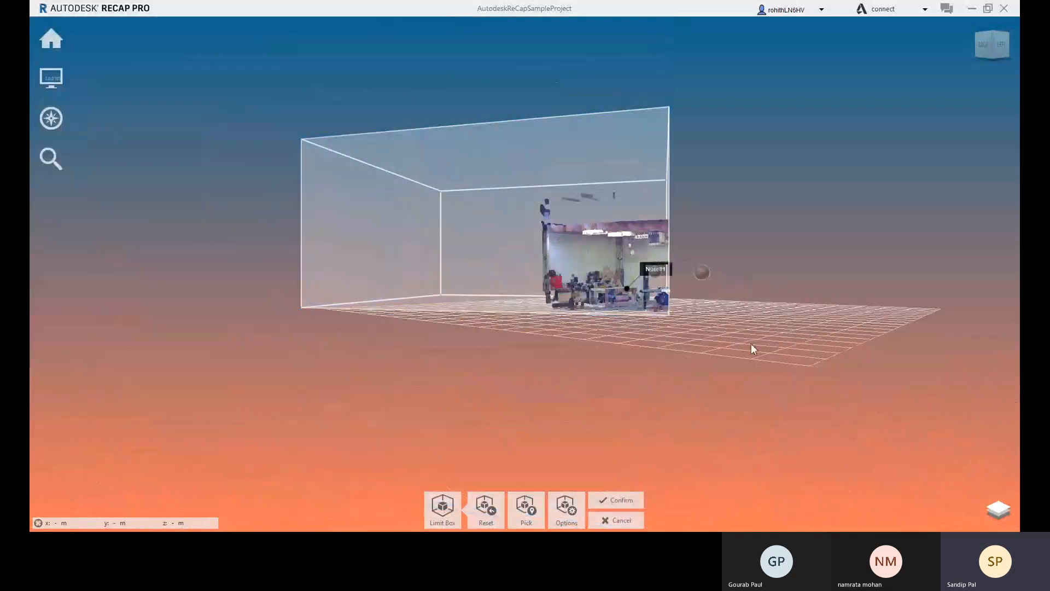
{"action": "left_click", "coordinate": [622, 500]}
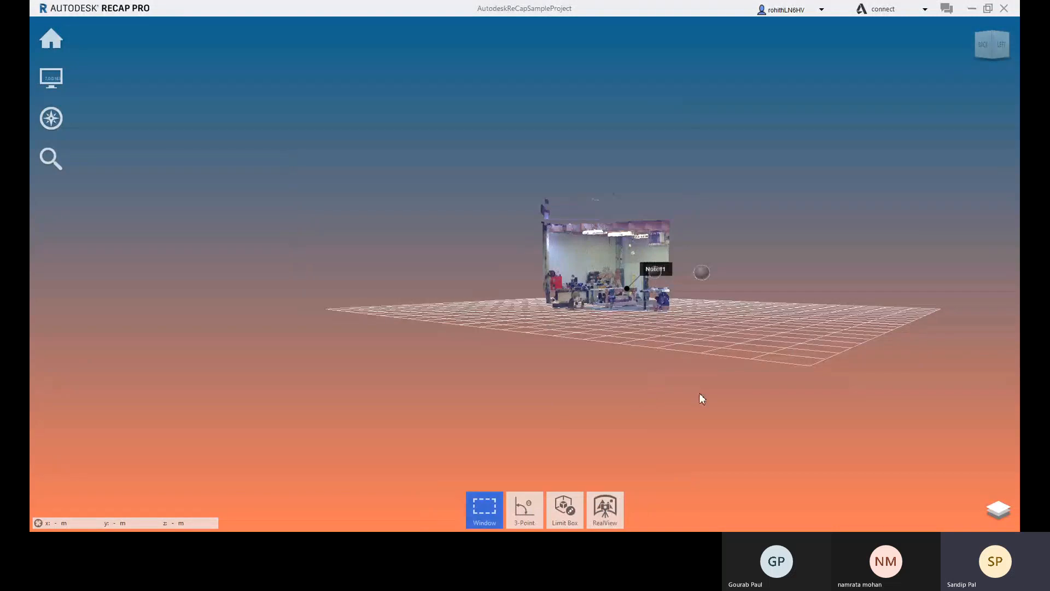
Reset the limit box to bring back the whole building and start editing it.
{"action": "mouse_move", "coordinate": [575, 521]}
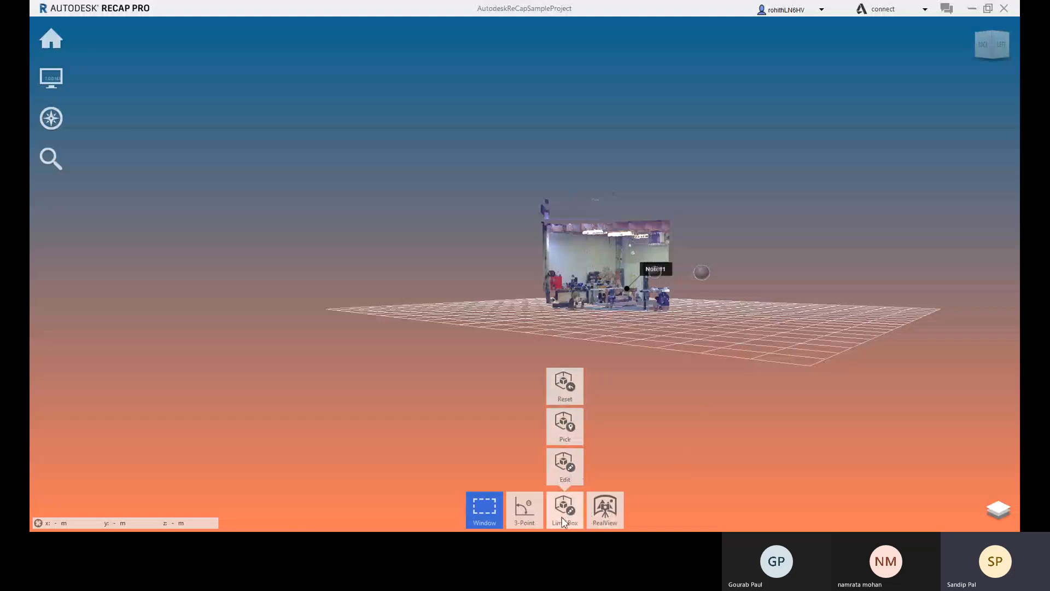
{"action": "left_click", "coordinate": [567, 392]}
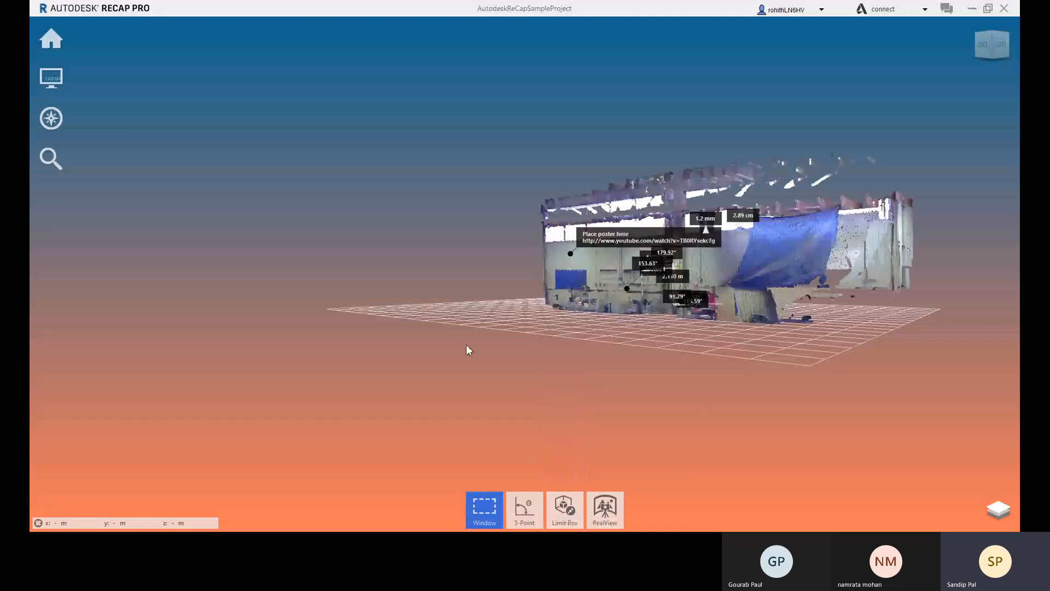
{"action": "mouse_move", "coordinate": [565, 521]}
{"action": "left_click", "coordinate": [565, 466]}
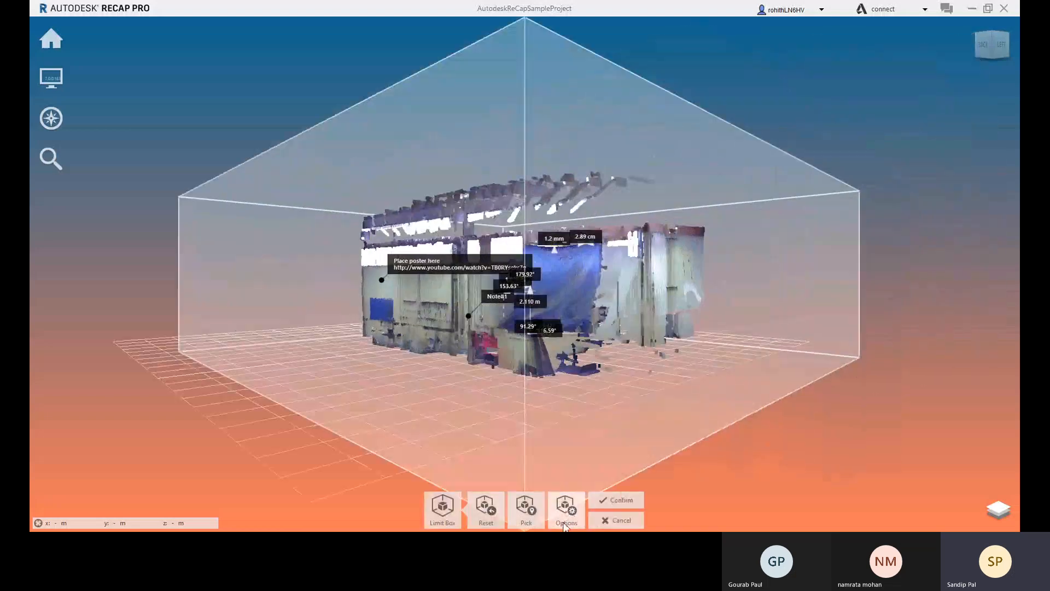
Try picking a point at the base of the wall below the blue tarp as the limit box region, and reset the box.
{"action": "left_click", "coordinate": [526, 513]}
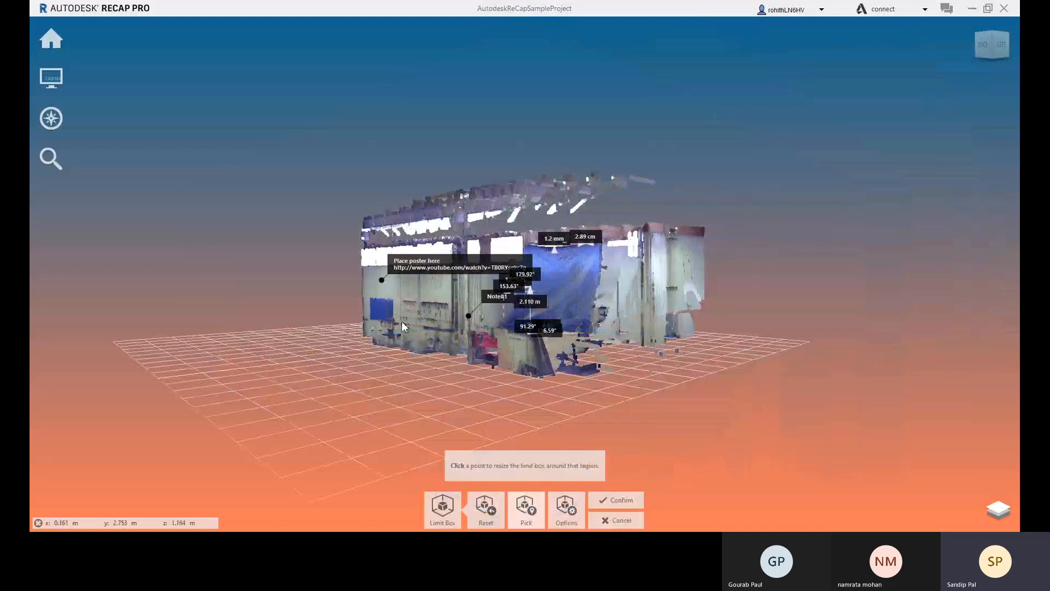
{"action": "left_click", "coordinate": [535, 380]}
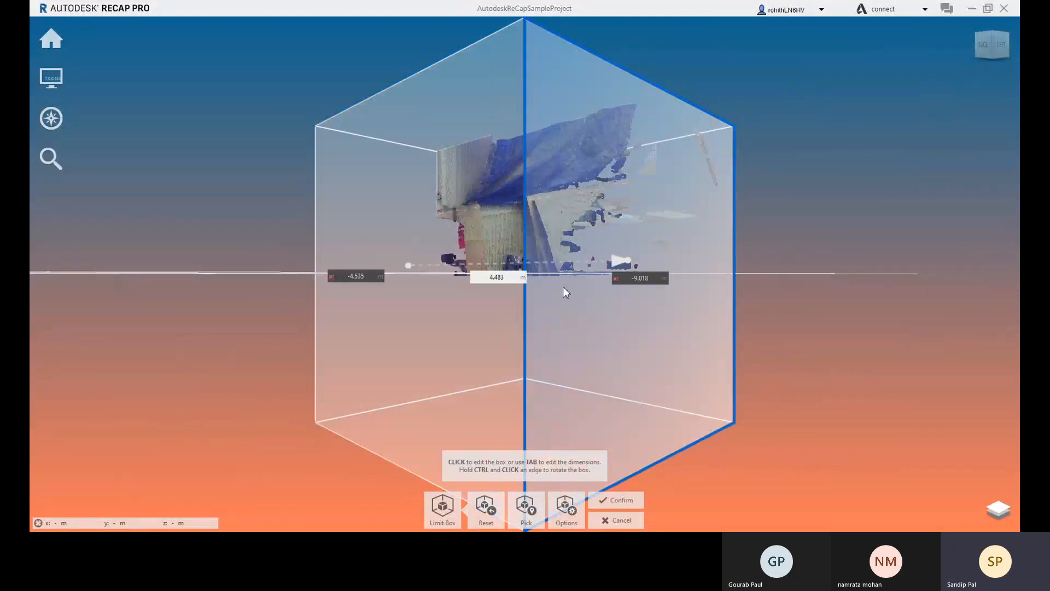
{"action": "left_click", "coordinate": [474, 516]}
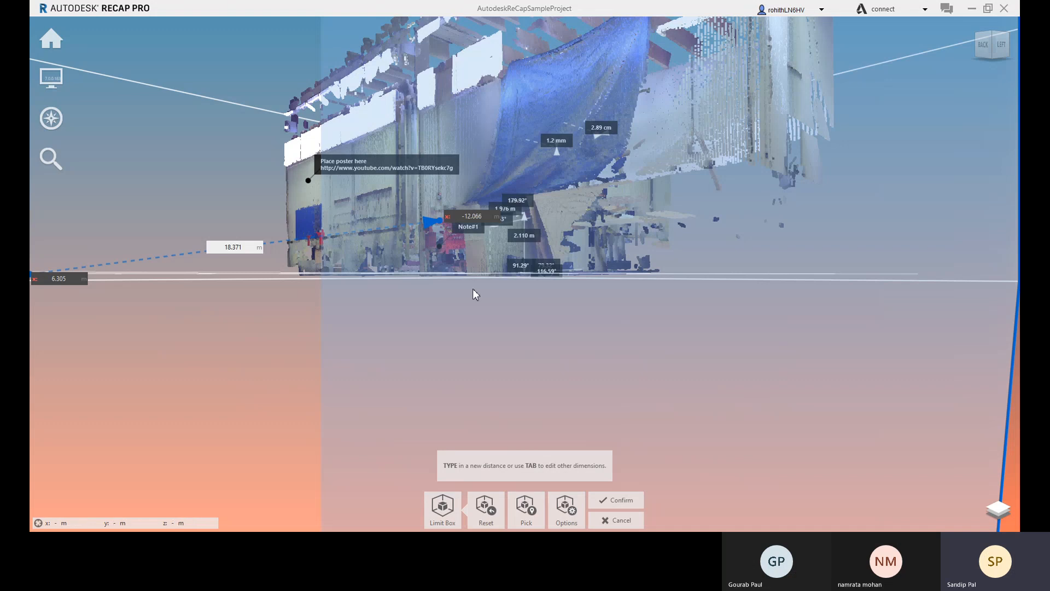
Fit the limit box around the red tool cabinet by picking a point on it, and confirm the crop.
{"action": "middle_click_drag", "start_coordinate": [475, 290], "coordinate": [654, 437], "text": "shift"}
{"action": "left_click", "coordinate": [529, 512]}
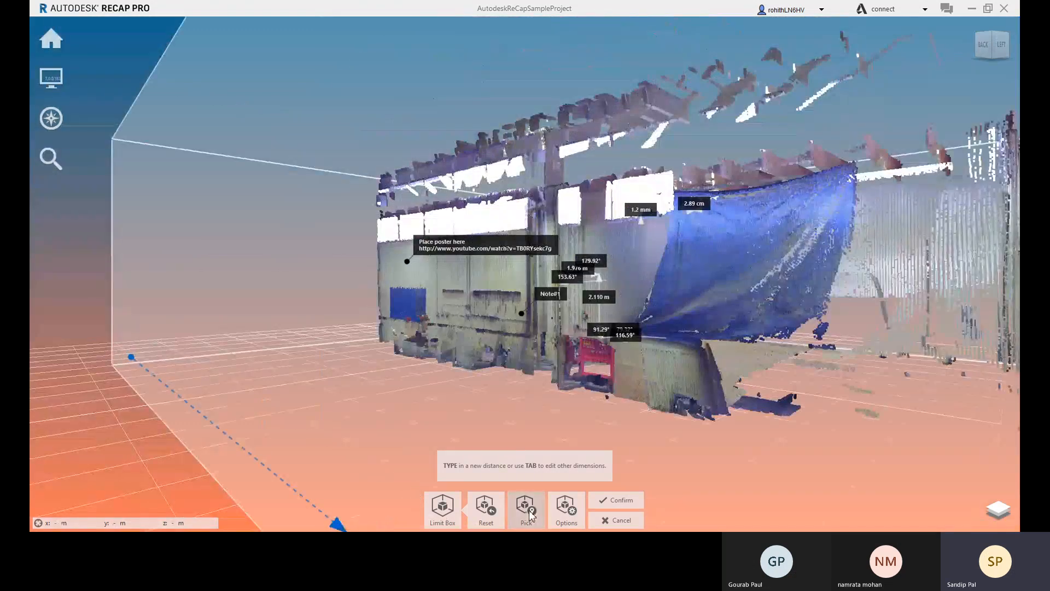
{"action": "left_click", "coordinate": [588, 342]}
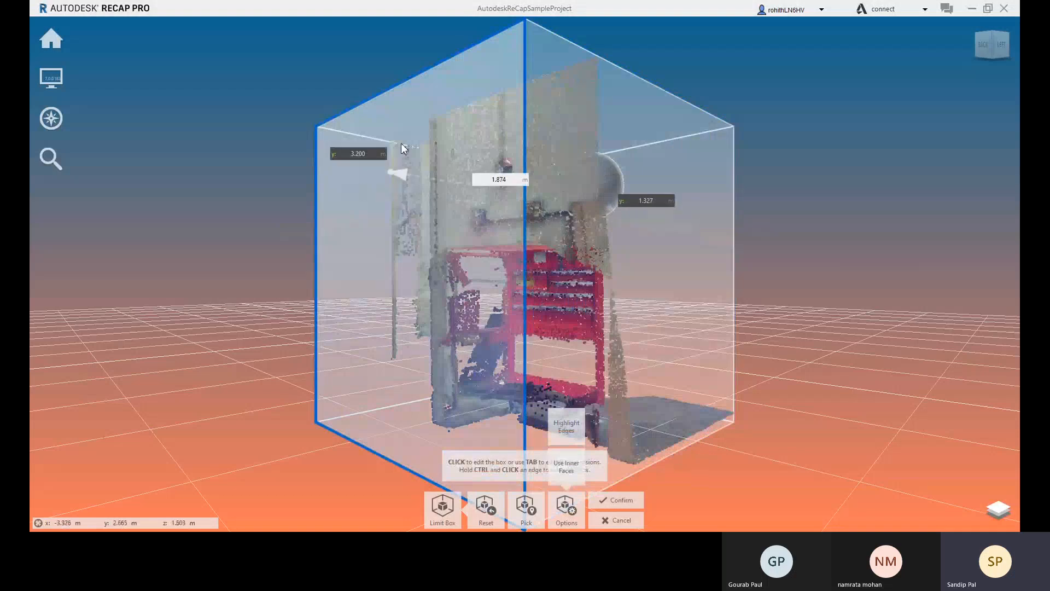
{"action": "left_click", "coordinate": [618, 500]}
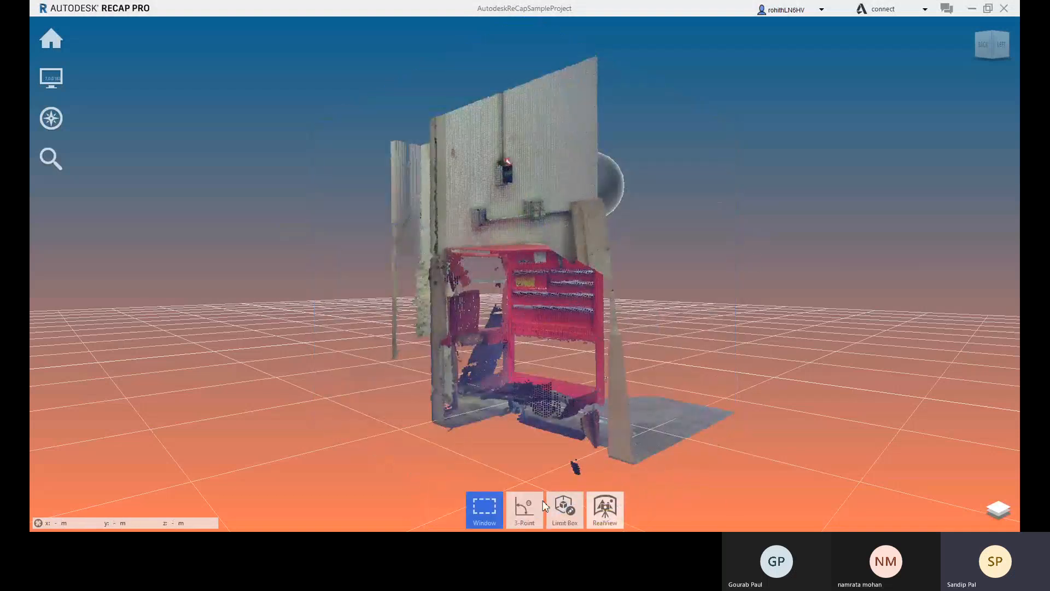
Examine the cropped red tool cabinet with its surrounding wall and floor, from the front, up close and at an angle.
{"action": "left_click_drag", "start_coordinate": [688, 324], "coordinate": [426, 361]}
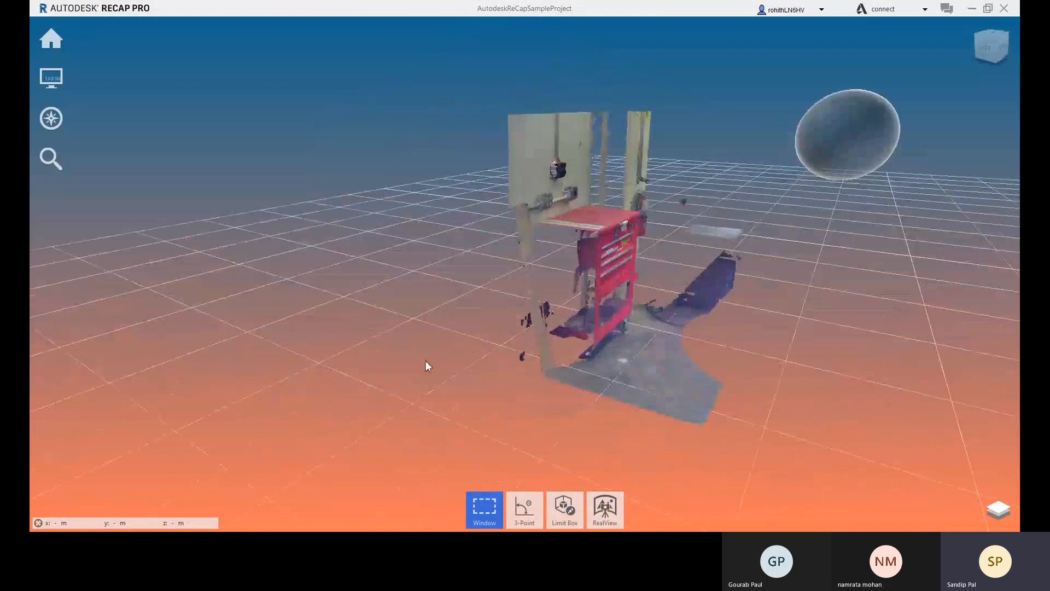
{"action": "scroll", "coordinate": [638, 271], "scroll_direction": "up", "scroll_amount": 1}
{"action": "left_click_drag", "start_coordinate": [673, 317], "coordinate": [449, 312]}
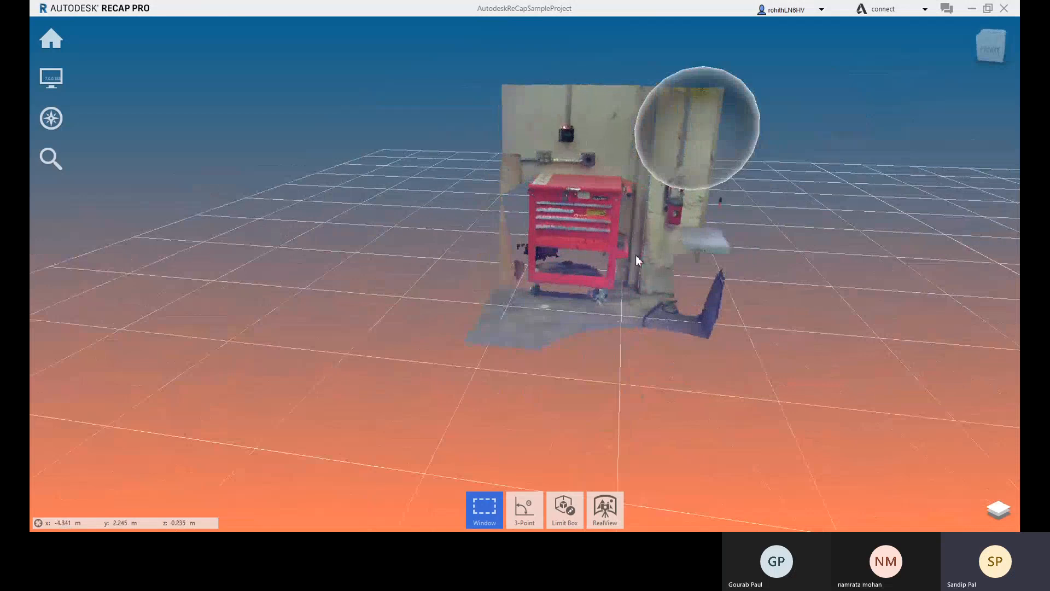
{"action": "scroll", "coordinate": [618, 198], "scroll_direction": "up", "scroll_amount": 2}
{"action": "scroll", "coordinate": [624, 202], "scroll_direction": "up", "scroll_amount": 3}
{"action": "left_click_drag", "start_coordinate": [624, 213], "coordinate": [523, 269]}
{"action": "right_click_drag", "start_coordinate": [523, 269], "coordinate": [862, 262]}
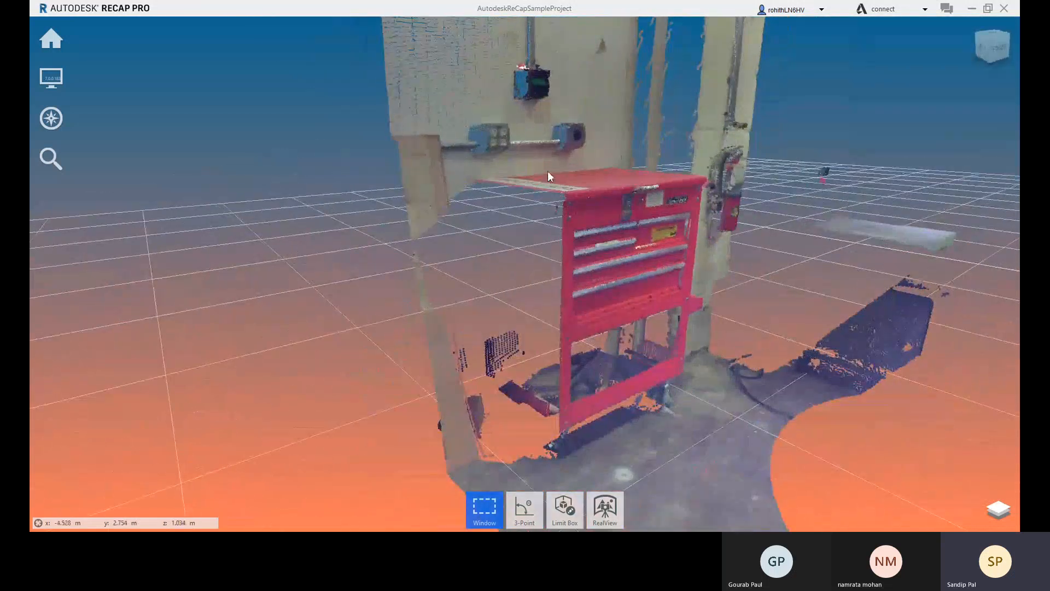
{"action": "middle_click_drag", "start_coordinate": [552, 166], "coordinate": [513, 197]}
{"action": "middle_click_drag", "start_coordinate": [734, 345], "coordinate": [715, 311]}
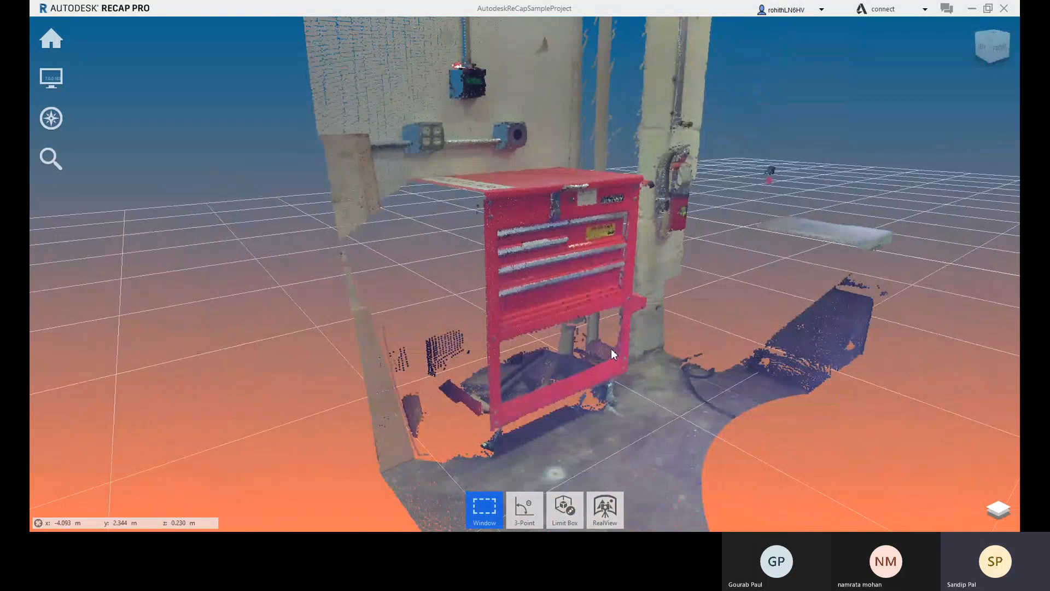
{"action": "scroll", "coordinate": [556, 347], "scroll_direction": "down", "scroll_amount": 3}
{"action": "middle_click_drag", "start_coordinate": [602, 362], "coordinate": [510, 376]}
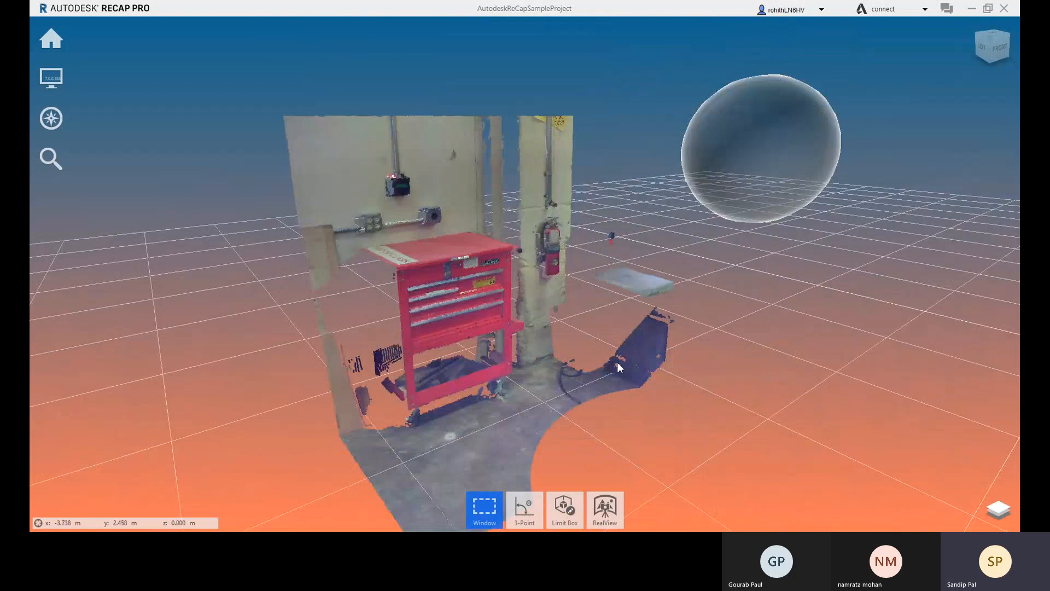
{"action": "middle_click_drag", "start_coordinate": [589, 454], "coordinate": [602, 436]}
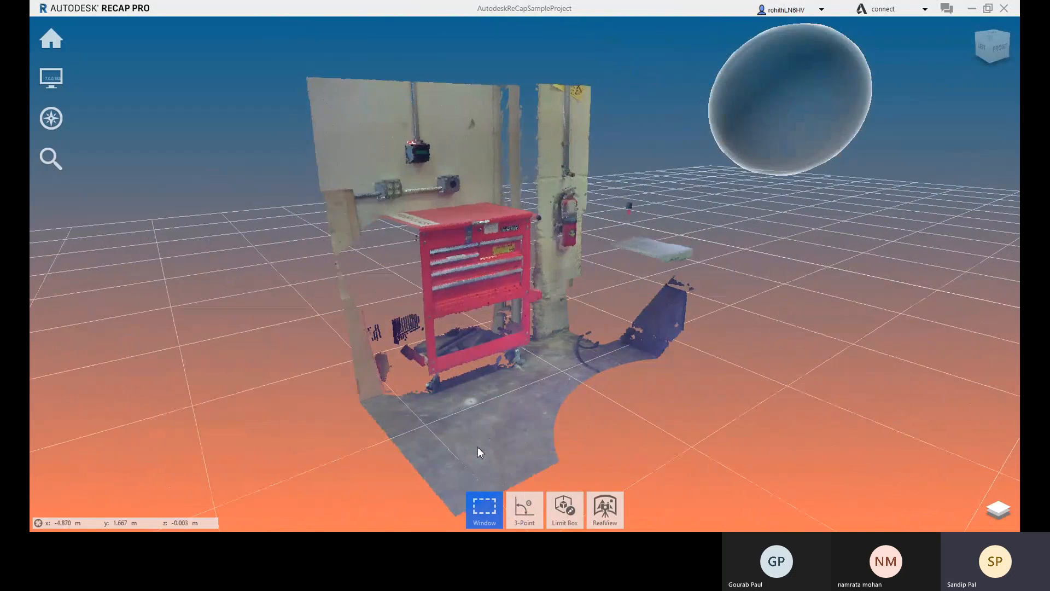
Reset the limit box around the tool cabinet to restore the full workshop point cloud.
{"action": "left_click", "coordinate": [562, 512]}
{"action": "mouse_move", "coordinate": [569, 517]}
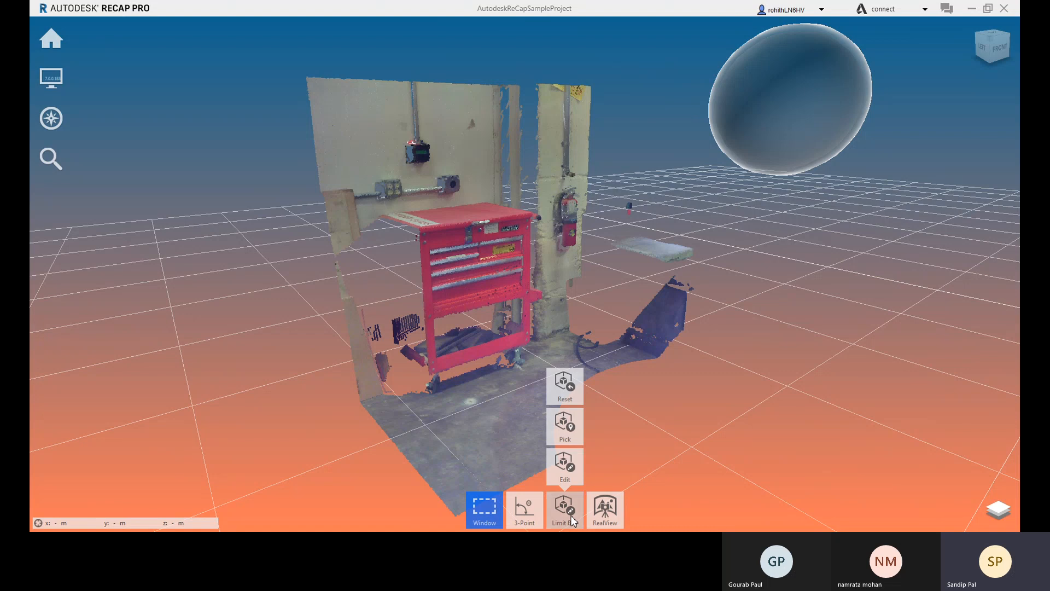
{"action": "left_click", "coordinate": [570, 519]}
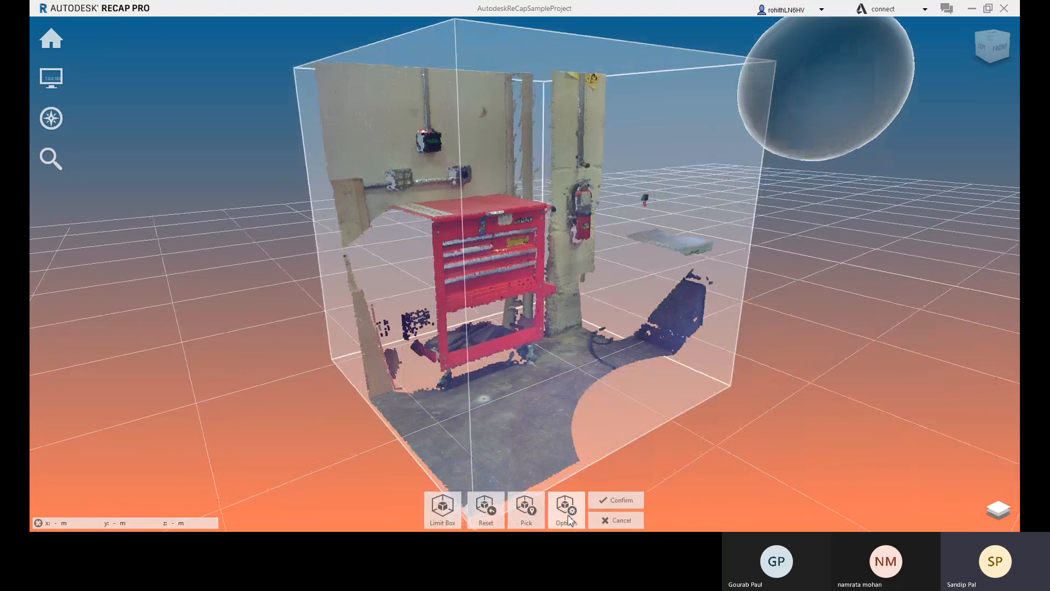
{"action": "left_click", "coordinate": [486, 509]}
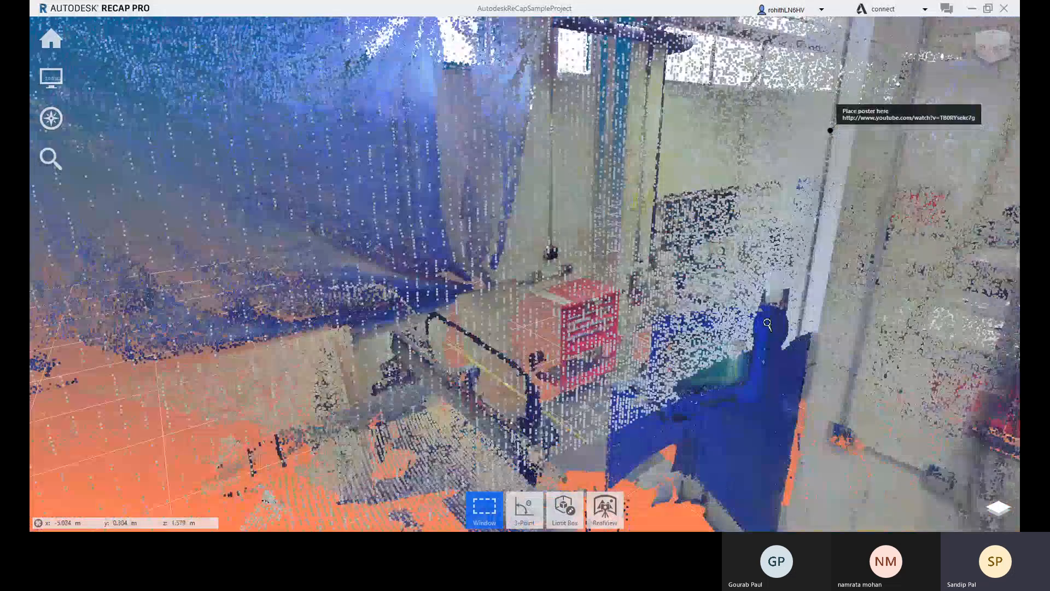
{"action": "scroll", "coordinate": [767, 324], "scroll_direction": "down", "scroll_amount": 10}
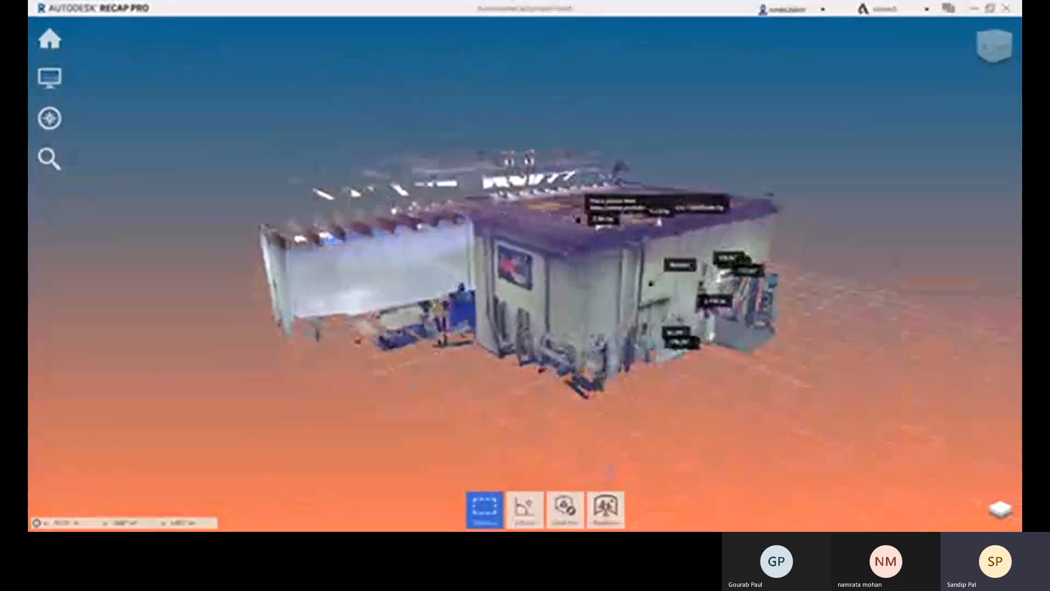
{"action": "middle_click_drag", "start_coordinate": [611, 471], "coordinate": [581, 458]}
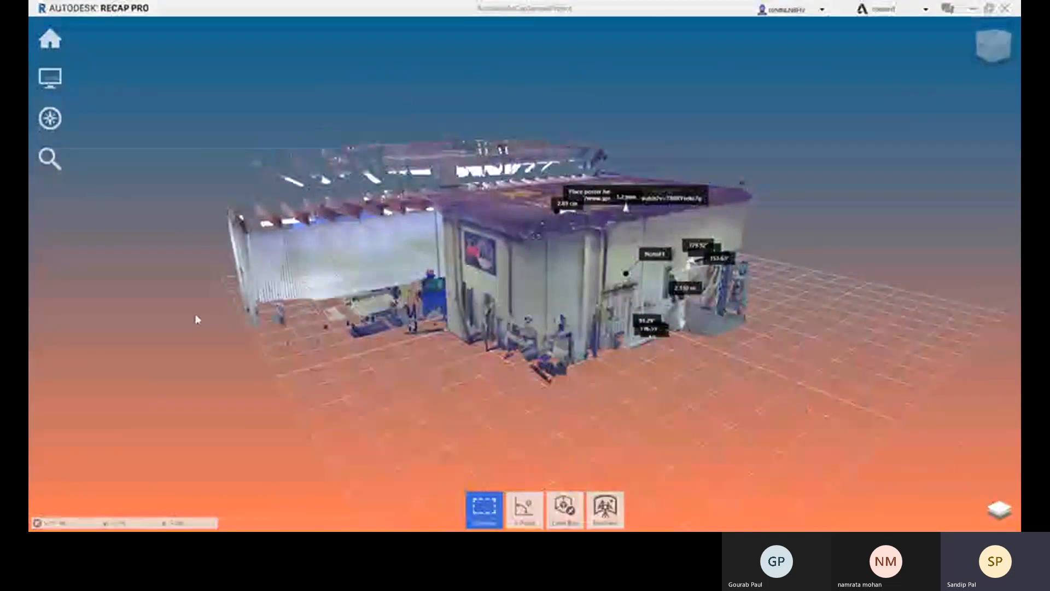
Expand the project's saved view states and restore View State 01, followed by View State 02.
{"action": "left_click", "coordinate": [998, 509]}
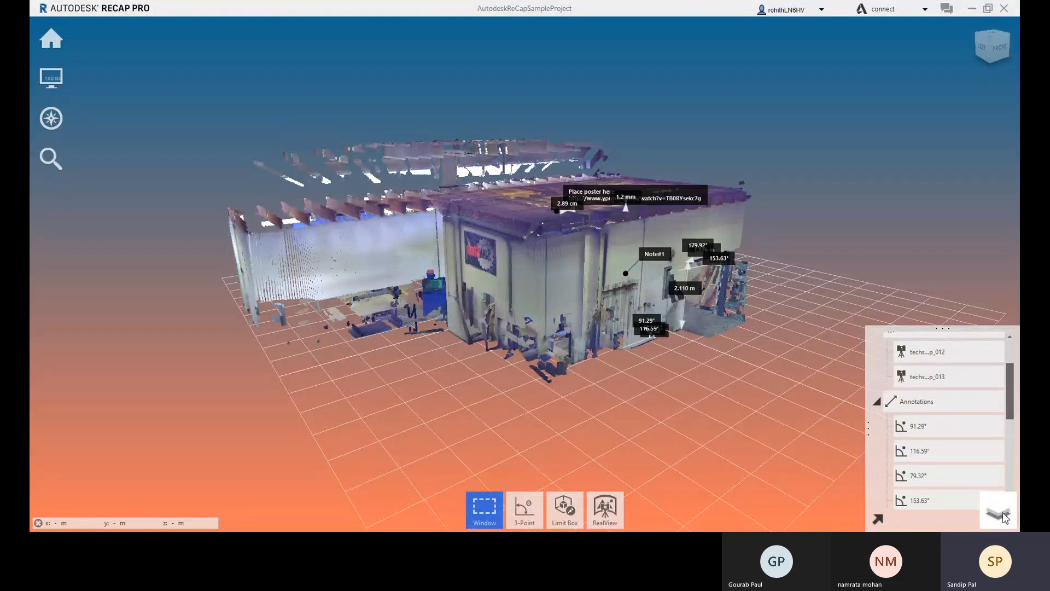
{"action": "scroll", "coordinate": [1004, 516], "scroll_direction": "up", "scroll_amount": 3}
{"action": "scroll", "coordinate": [1001, 382], "scroll_direction": "up", "scroll_amount": 2}
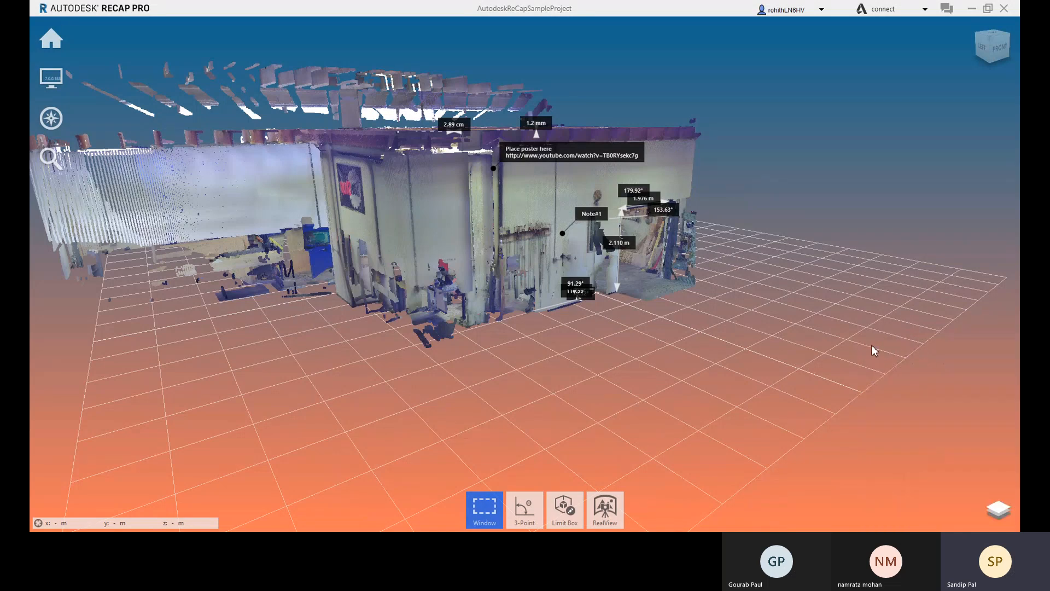
{"action": "mouse_move", "coordinate": [998, 508]}
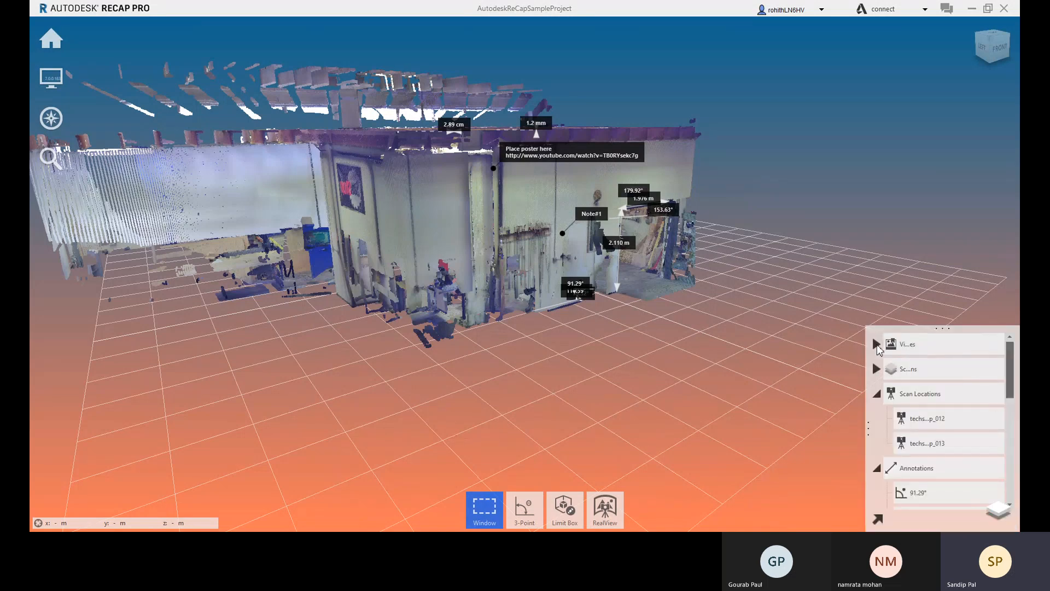
{"action": "left_click", "coordinate": [877, 346]}
{"action": "mouse_move", "coordinate": [913, 377]}
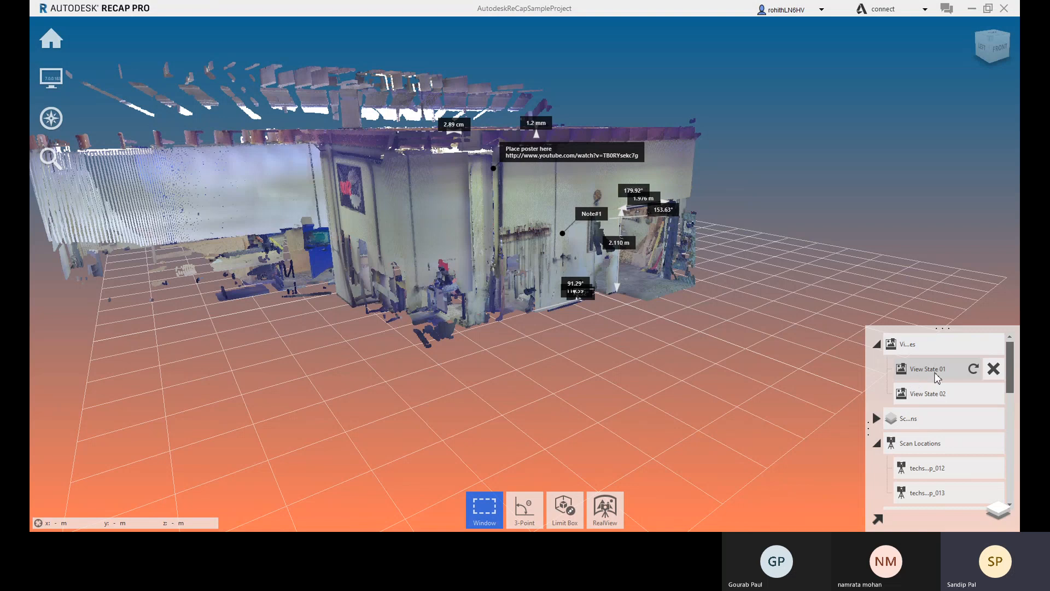
{"action": "left_click", "coordinate": [924, 376]}
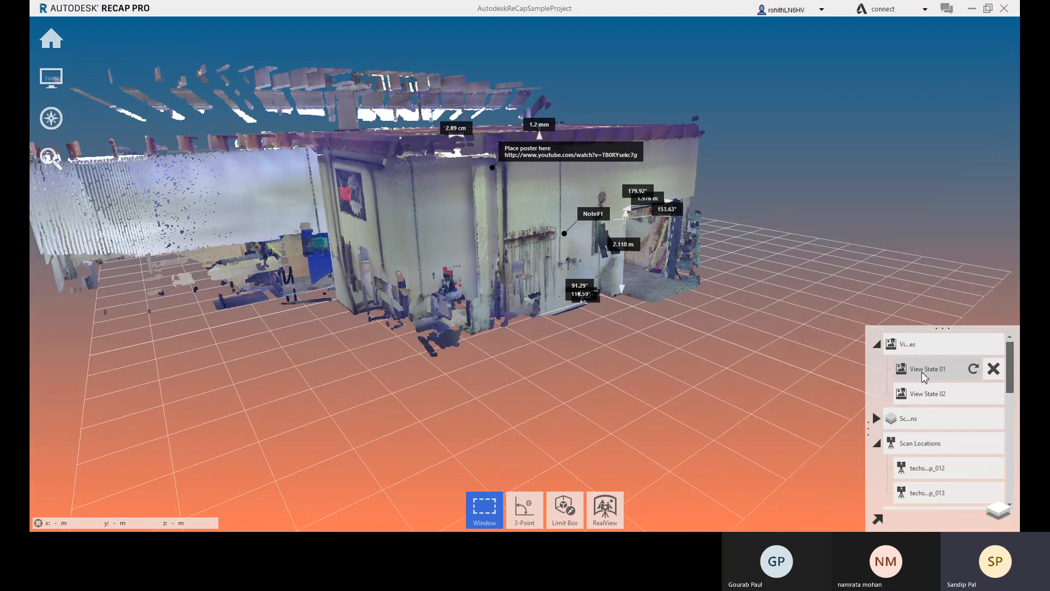
{"action": "left_click", "coordinate": [927, 393]}
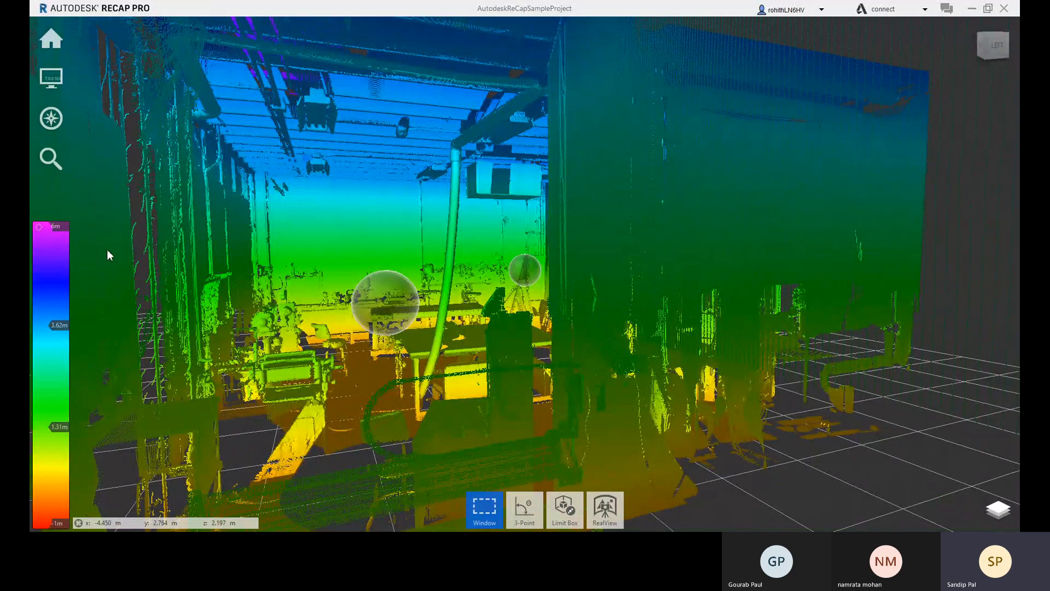
{"action": "mouse_move", "coordinate": [994, 509]}
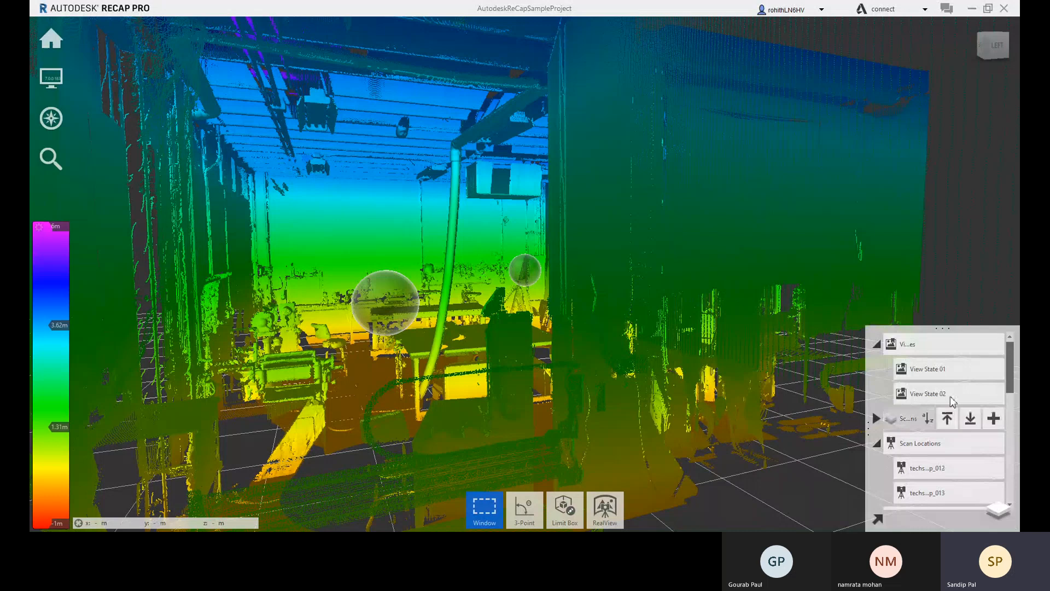
{"action": "left_click", "coordinate": [948, 346]}
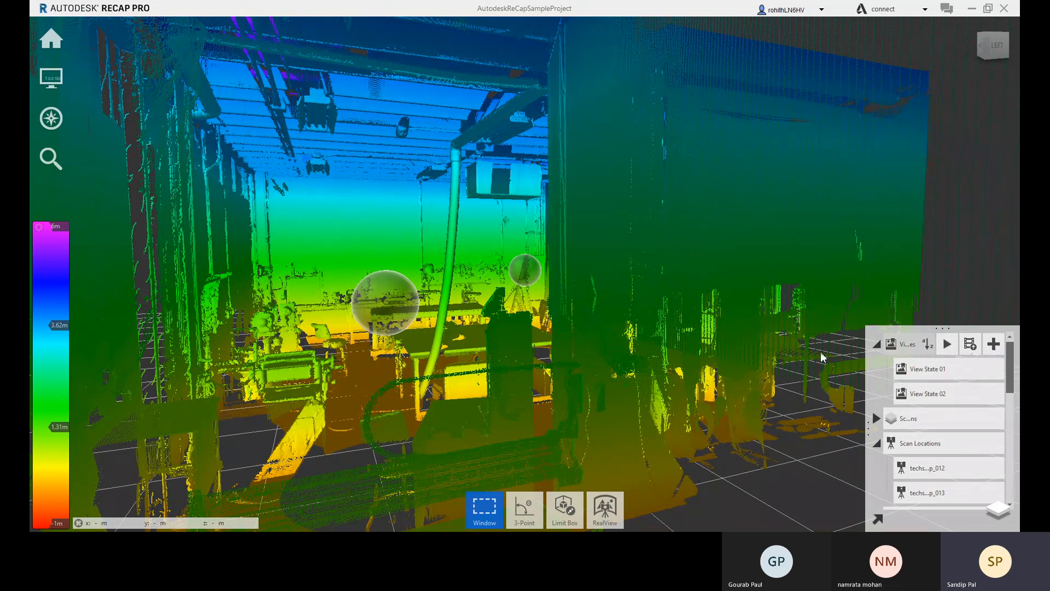
Review the display settings, including the visibility options for mirror balls, annotations, perspective and on-screen tools.
{"action": "mouse_move", "coordinate": [58, 88]}
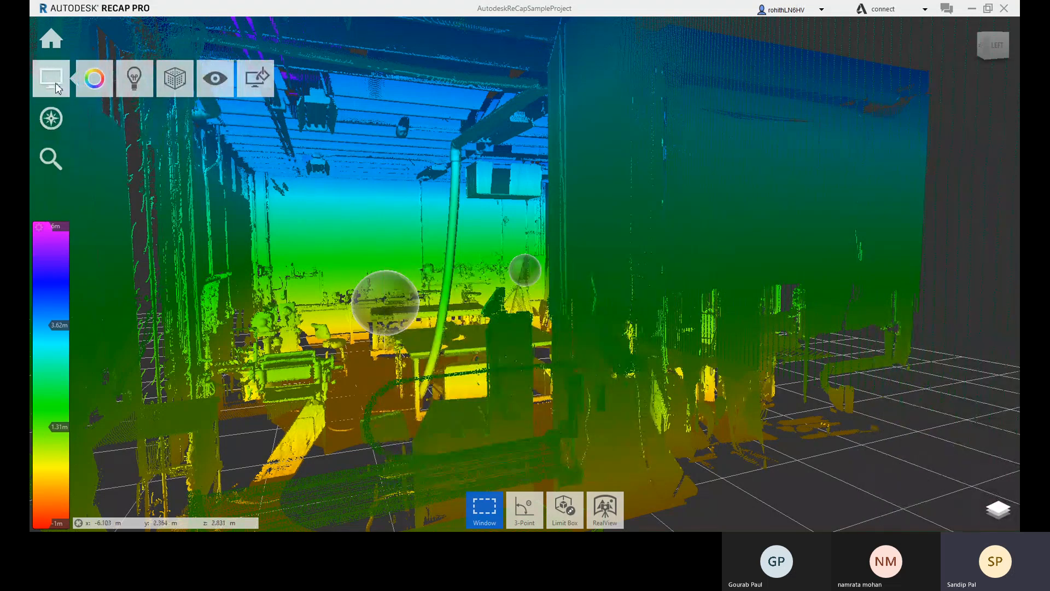
{"action": "mouse_move", "coordinate": [167, 85]}
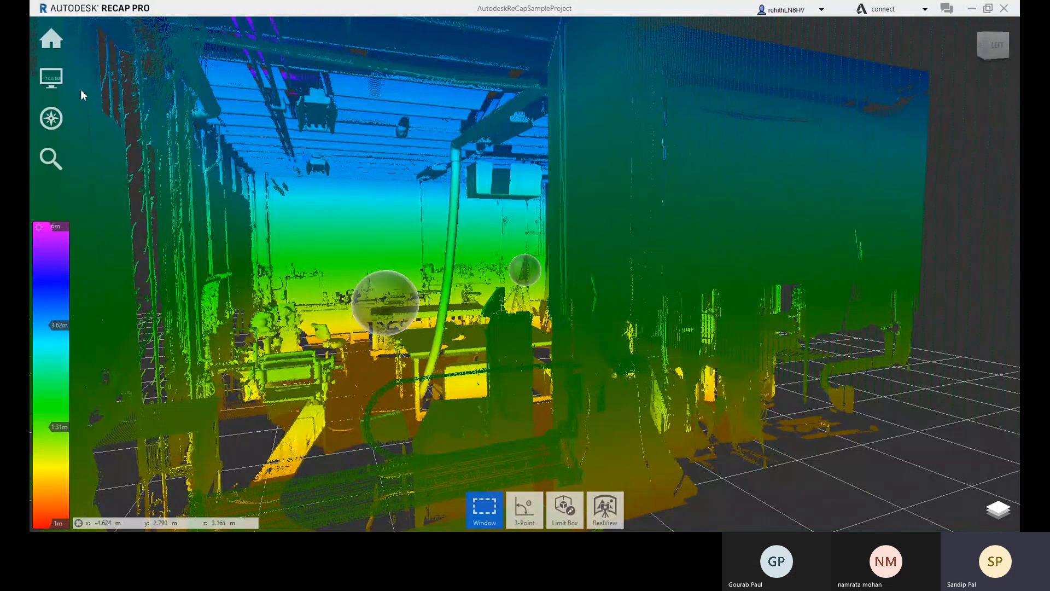
{"action": "mouse_move", "coordinate": [56, 126]}
{"action": "key", "text": "c"}
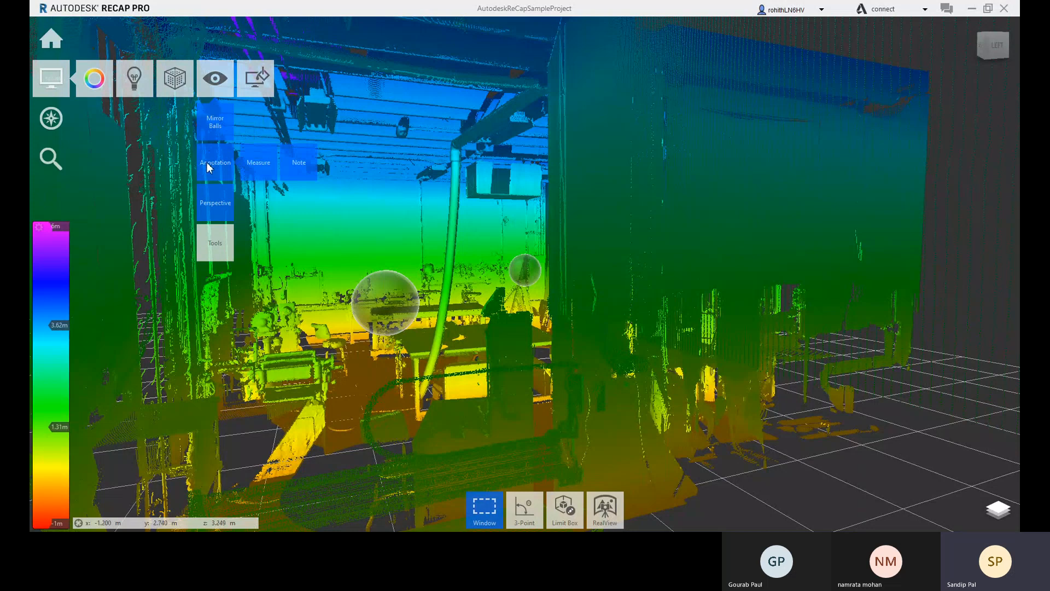
{"action": "mouse_move", "coordinate": [213, 171]}
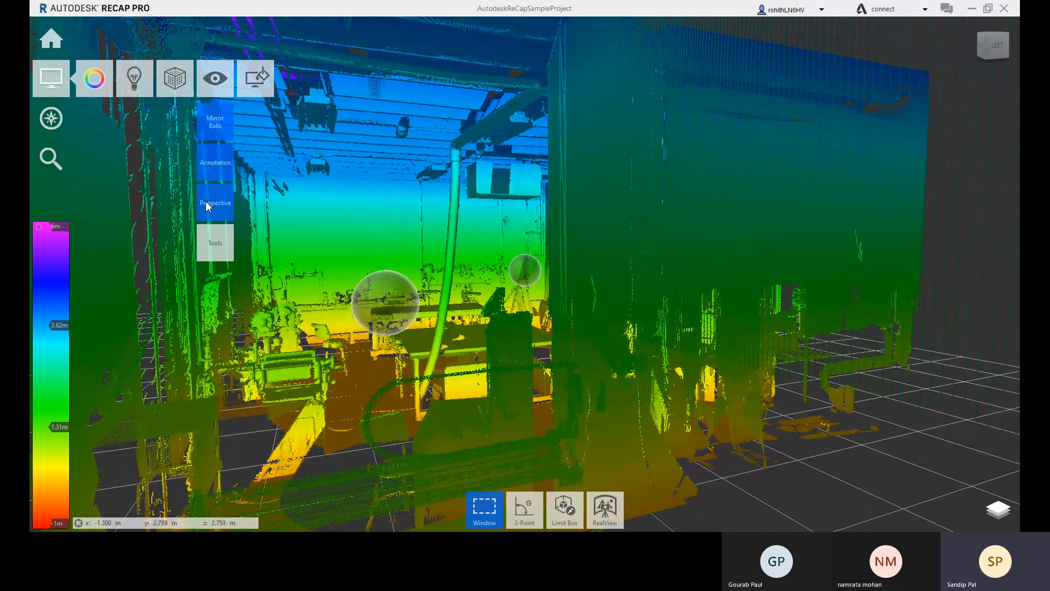
{"action": "mouse_move", "coordinate": [216, 257]}
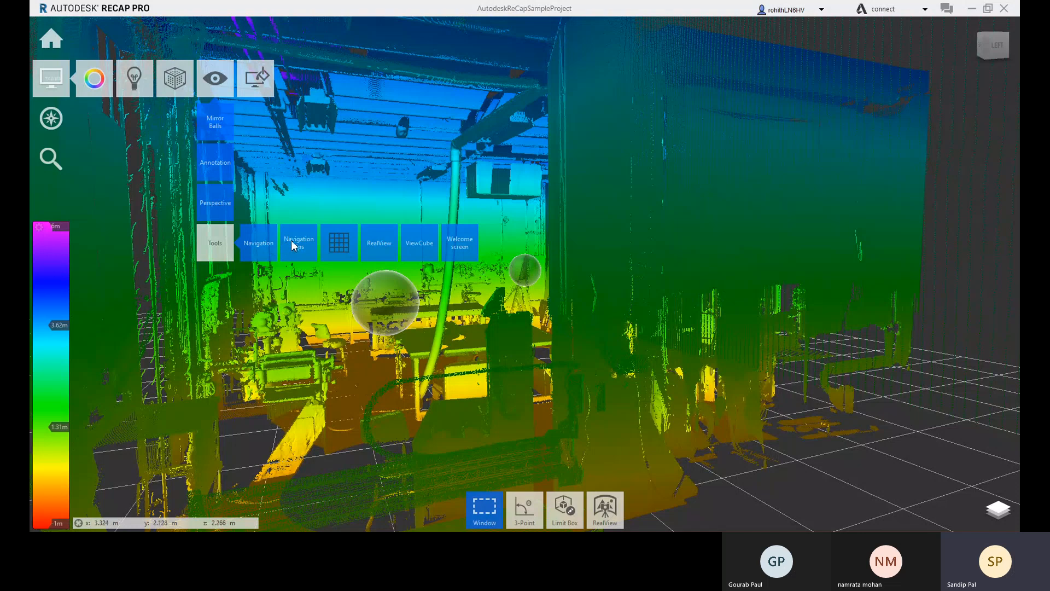
{"action": "mouse_move", "coordinate": [97, 87]}
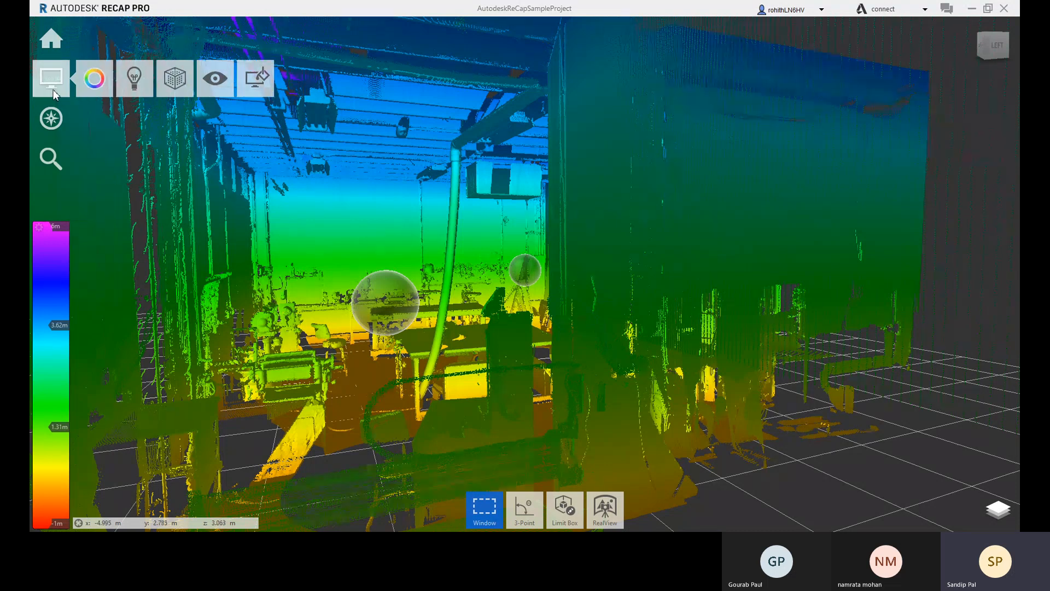
{"action": "mouse_move", "coordinate": [255, 82]}
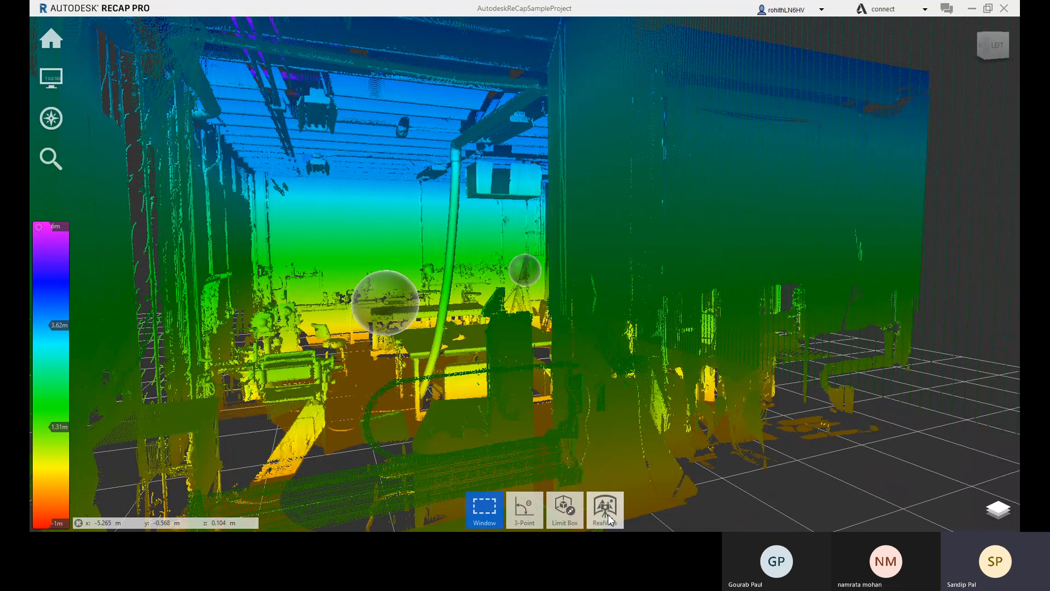
Restore View State 02 and save its overhead view of the workshop as a new view state.
{"action": "mouse_move", "coordinate": [984, 54]}
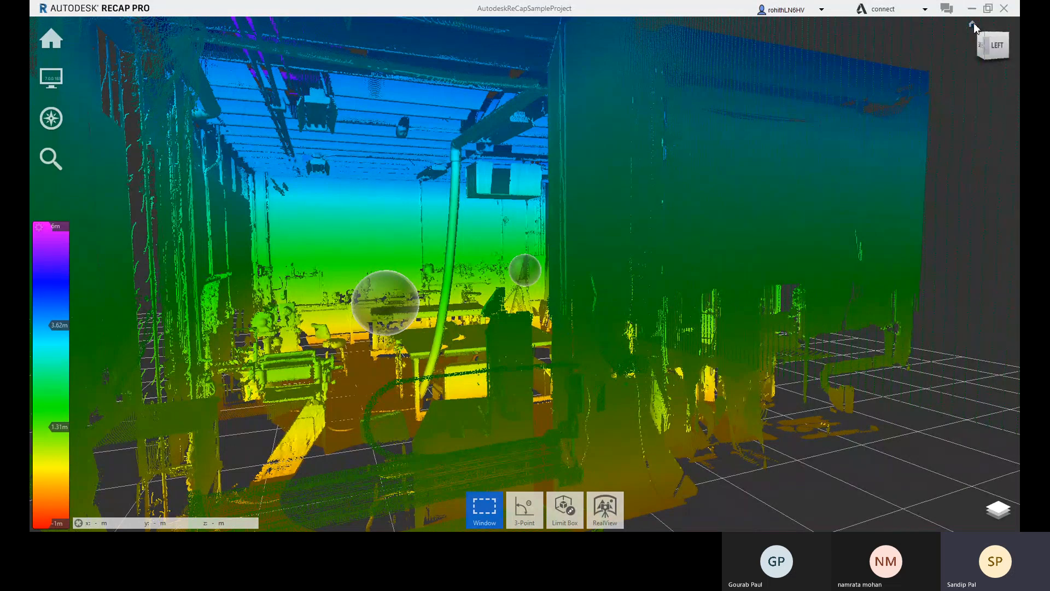
{"action": "left_click", "coordinate": [973, 25]}
{"action": "mouse_move", "coordinate": [997, 504]}
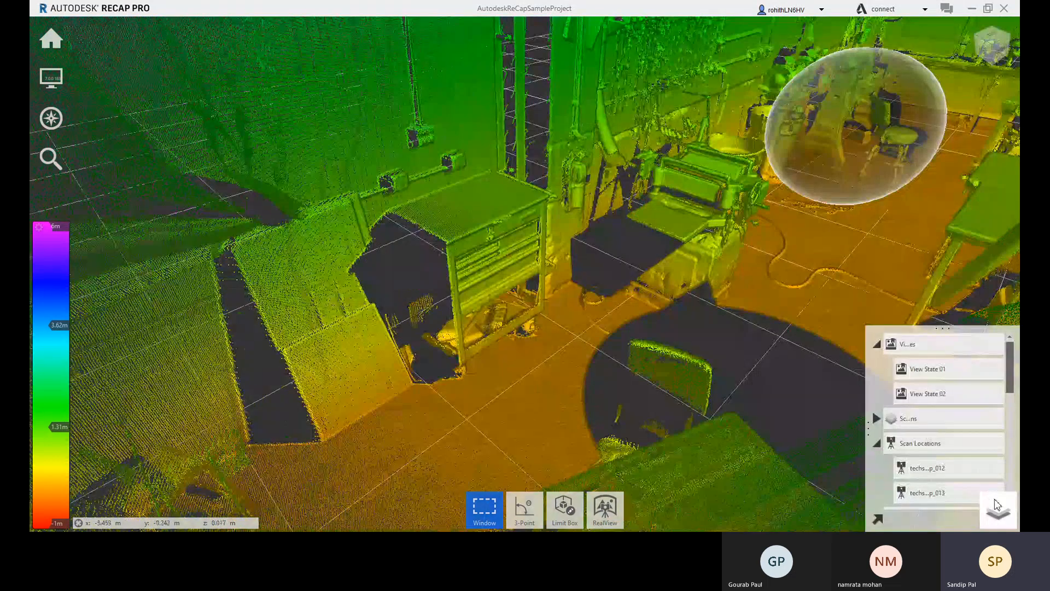
{"action": "left_click", "coordinate": [925, 394]}
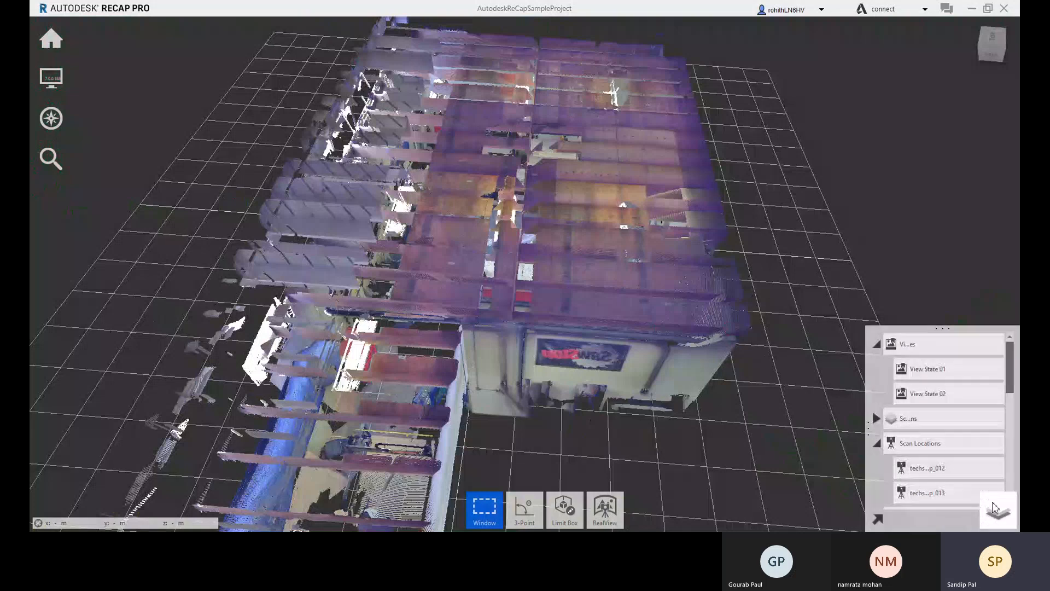
{"action": "mouse_move", "coordinate": [926, 348]}
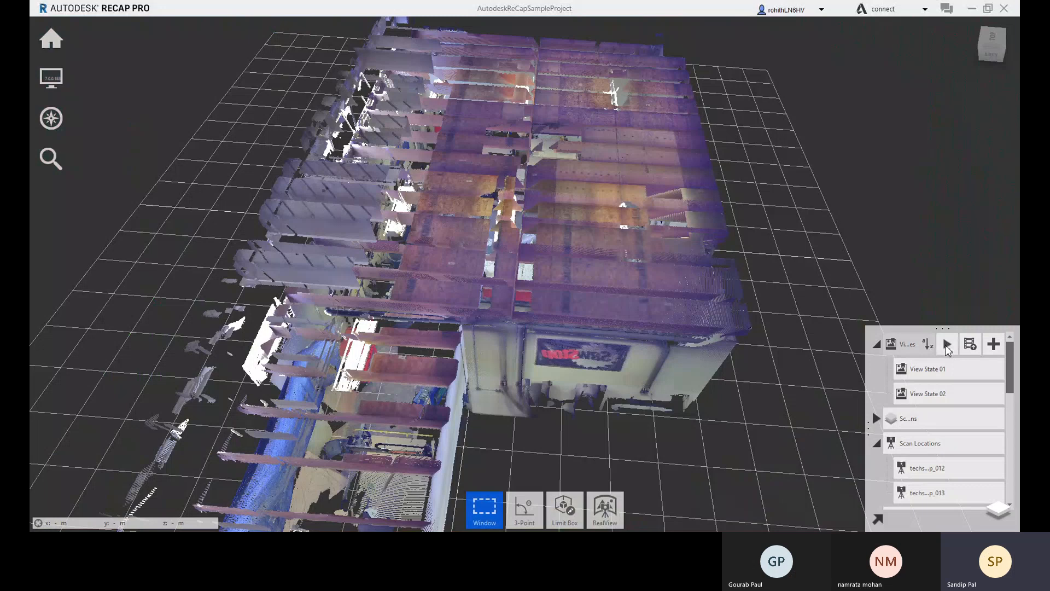
{"action": "left_click", "coordinate": [995, 345]}
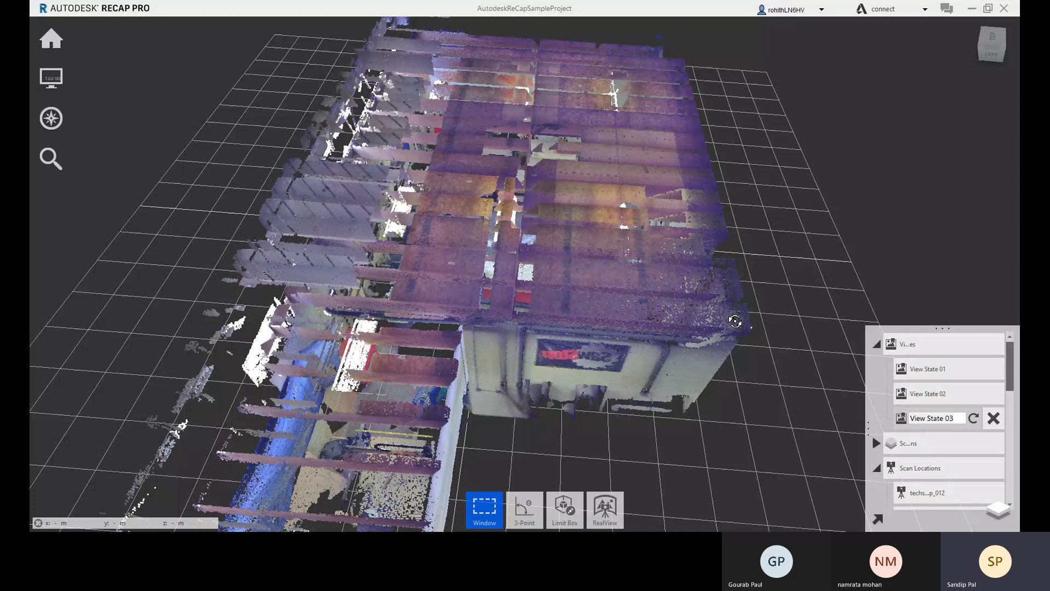
Turn to the workshop's outer corner beside the open doorway and save that low exterior view as a new view state.
{"action": "right_click_drag", "start_coordinate": [735, 322], "coordinate": [503, 227]}
{"action": "right_click_drag", "start_coordinate": [538, 260], "coordinate": [499, 243]}
{"action": "middle_click_drag", "start_coordinate": [499, 248], "coordinate": [390, 211]}
{"action": "right_click_drag", "start_coordinate": [389, 211], "coordinate": [508, 280]}
{"action": "middle_click_drag", "start_coordinate": [432, 265], "coordinate": [477, 255]}
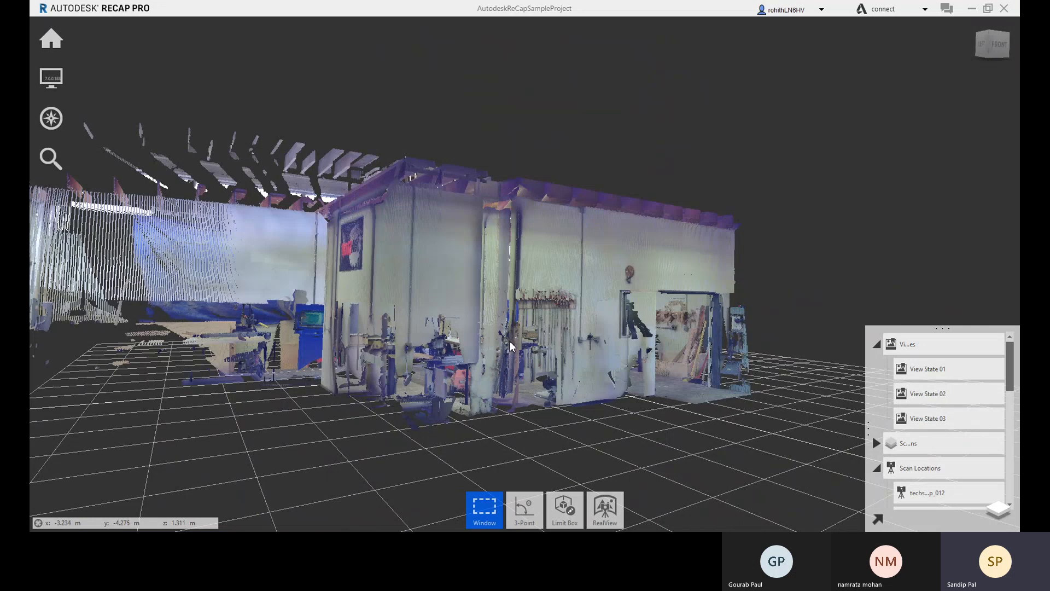
{"action": "middle_click_drag", "start_coordinate": [510, 343], "coordinate": [465, 336]}
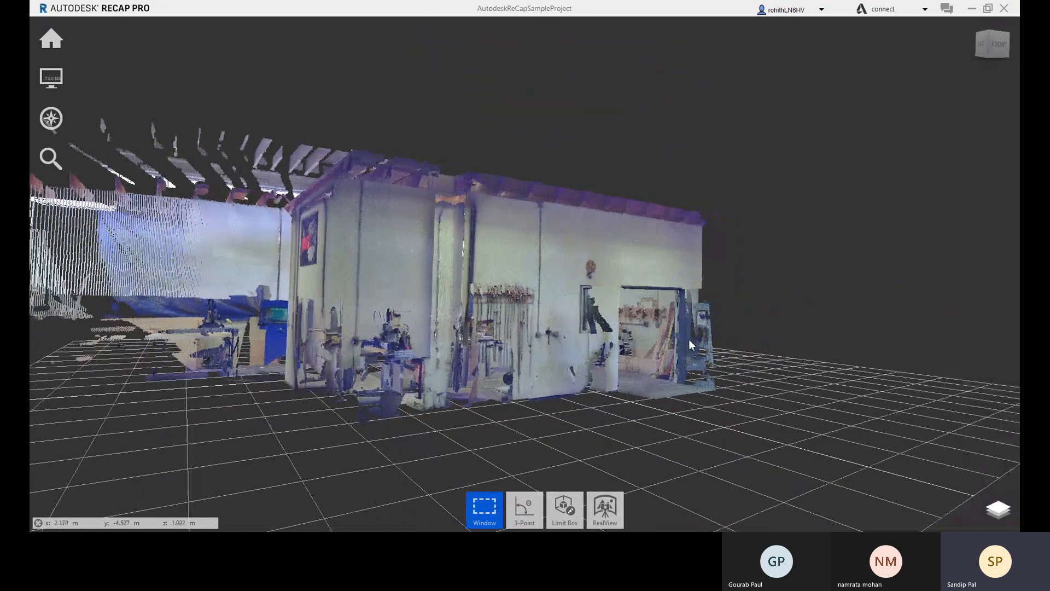
{"action": "middle_click_drag", "start_coordinate": [732, 337], "coordinate": [665, 356], "text": "shift"}
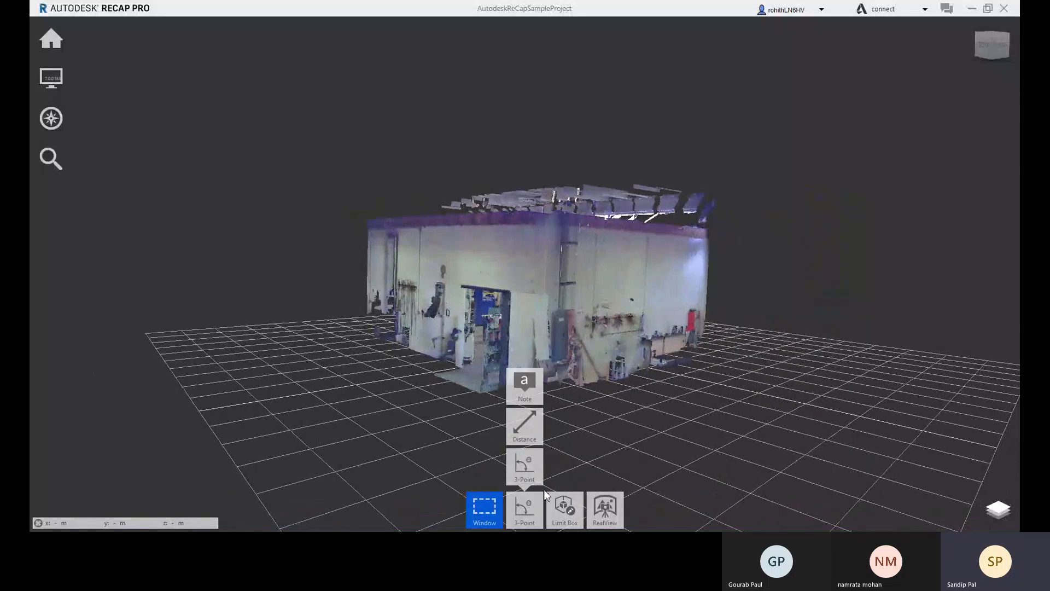
{"action": "left_click", "coordinate": [1008, 514]}
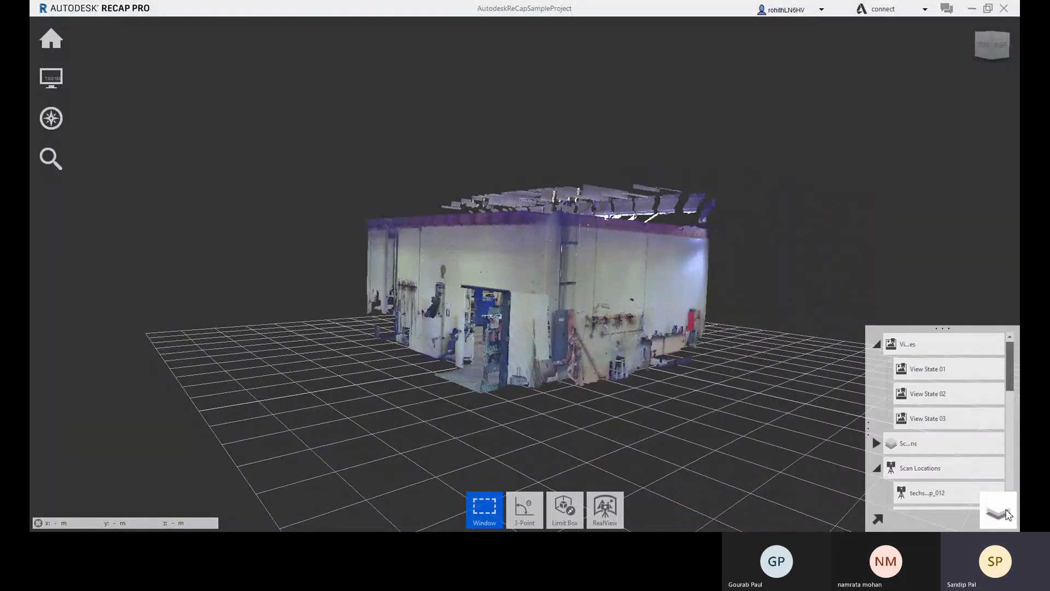
{"action": "mouse_move", "coordinate": [930, 345]}
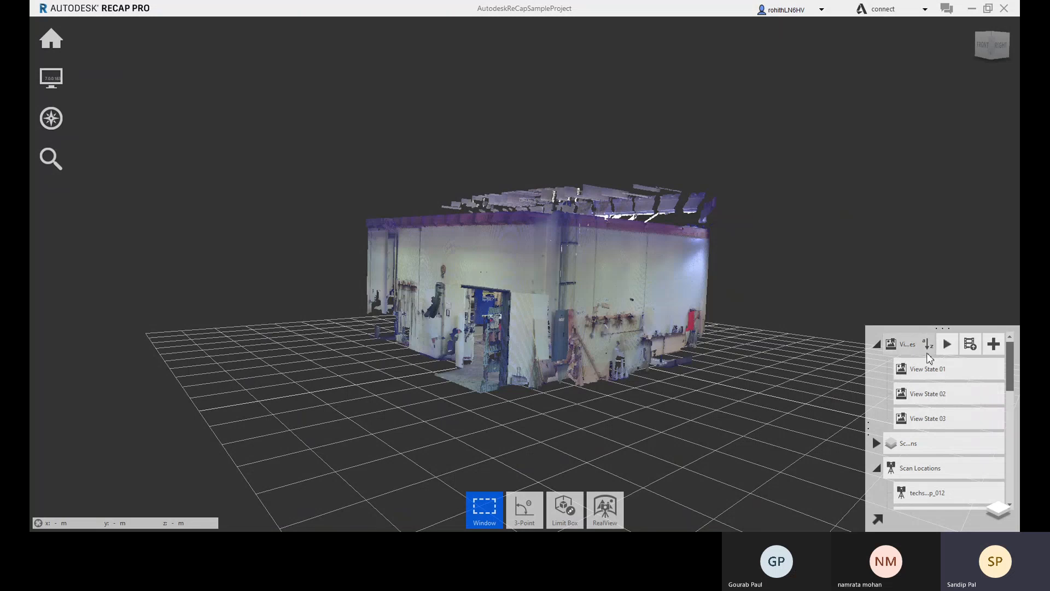
{"action": "left_click", "coordinate": [994, 345]}
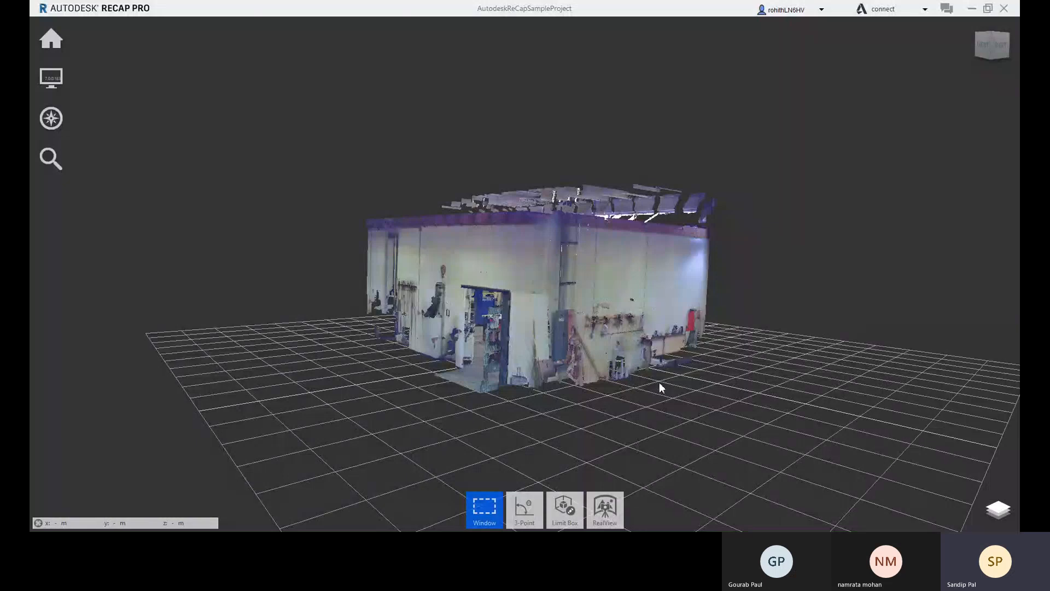
Turn the model to face the workshop's right side wall with the red cabinet and save it as a new view state.
{"action": "right_click_drag", "start_coordinate": [741, 346], "coordinate": [534, 345]}
{"action": "middle_click_drag", "start_coordinate": [793, 323], "coordinate": [615, 327]}
{"action": "mouse_move", "coordinate": [872, 457]}
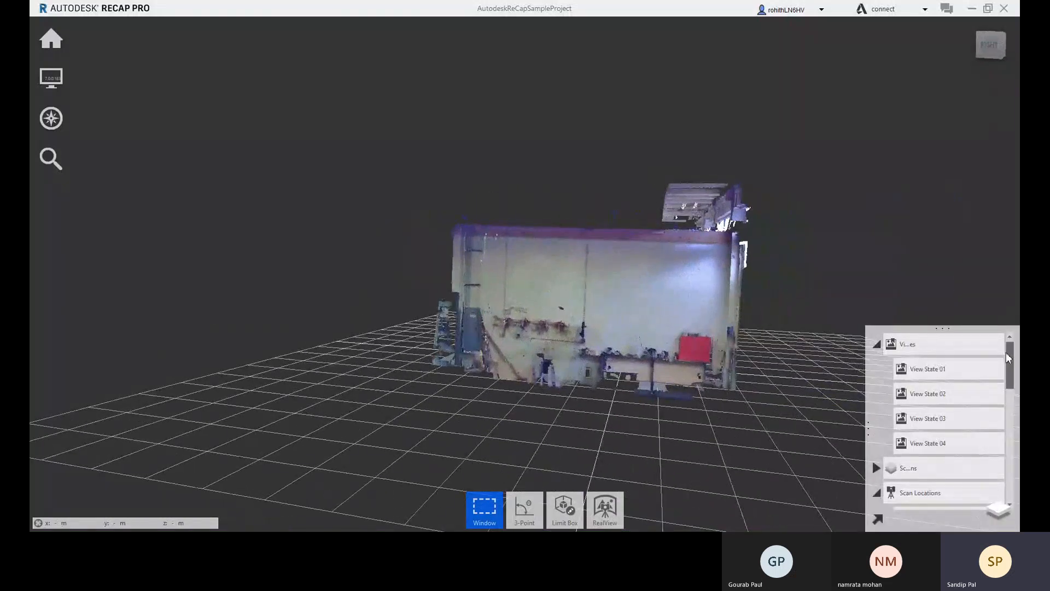
{"action": "left_click", "coordinate": [993, 344]}
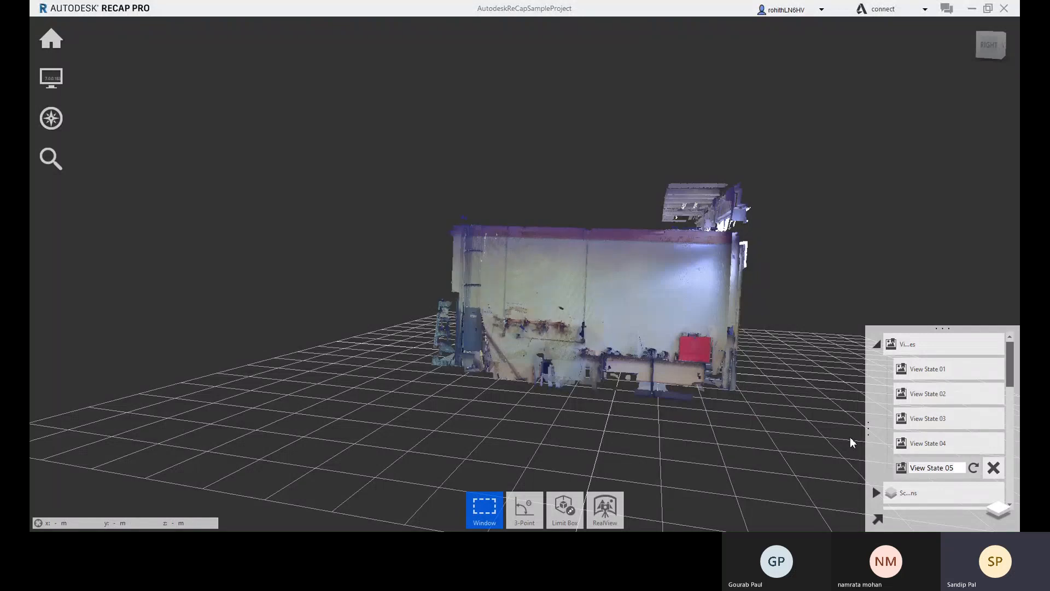
Turn the model to face the long wall with the blue tarp and save it as a new view state.
{"action": "left_click", "coordinate": [850, 438]}
{"action": "left_click_drag", "start_coordinate": [797, 321], "coordinate": [511, 353]}
{"action": "middle_click_drag", "start_coordinate": [823, 362], "coordinate": [518, 316]}
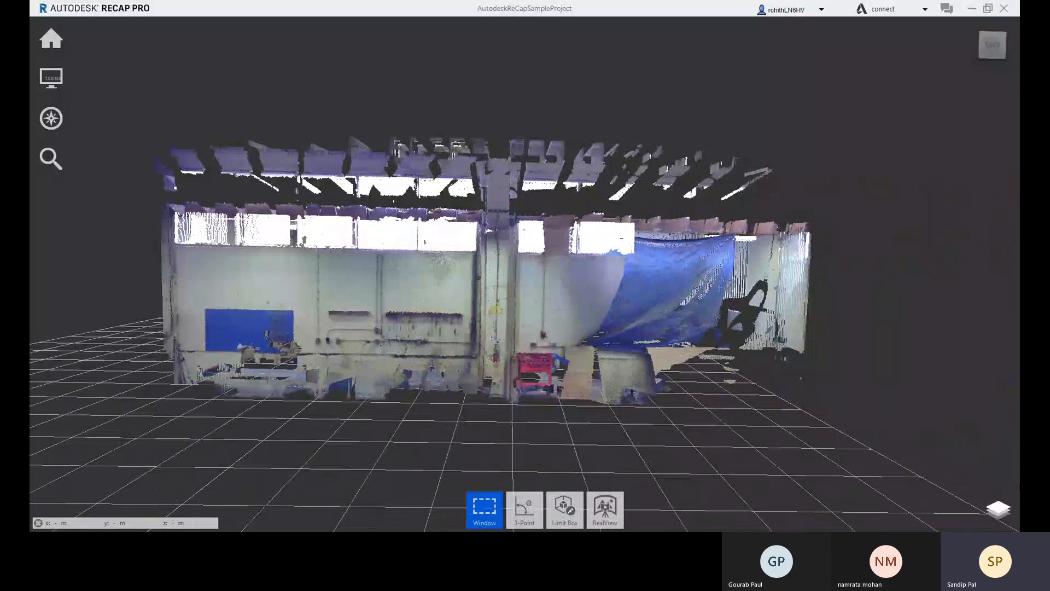
{"action": "mouse_move", "coordinate": [1012, 517]}
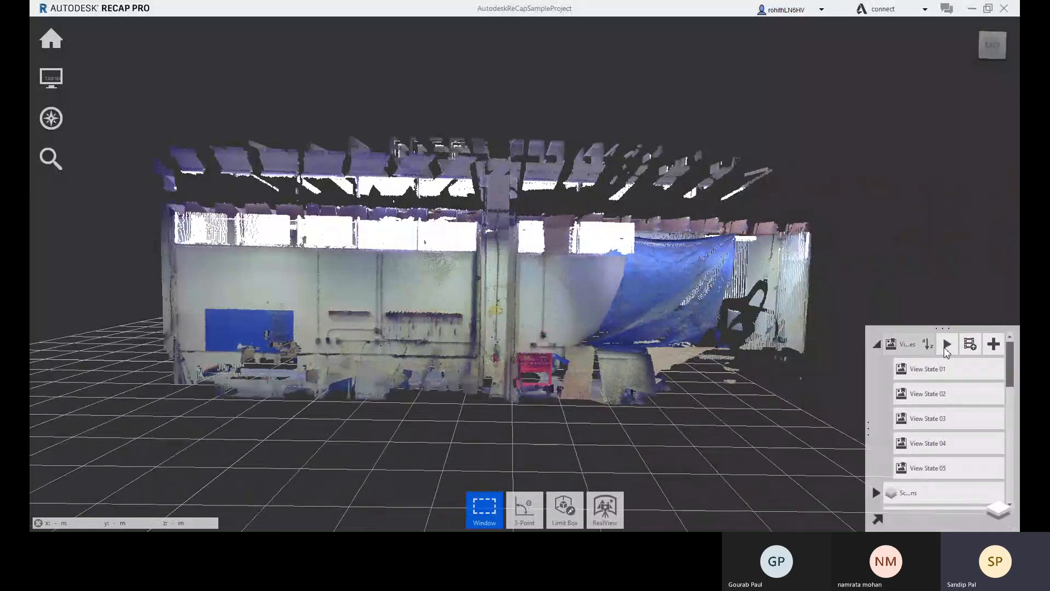
{"action": "left_click", "coordinate": [993, 346]}
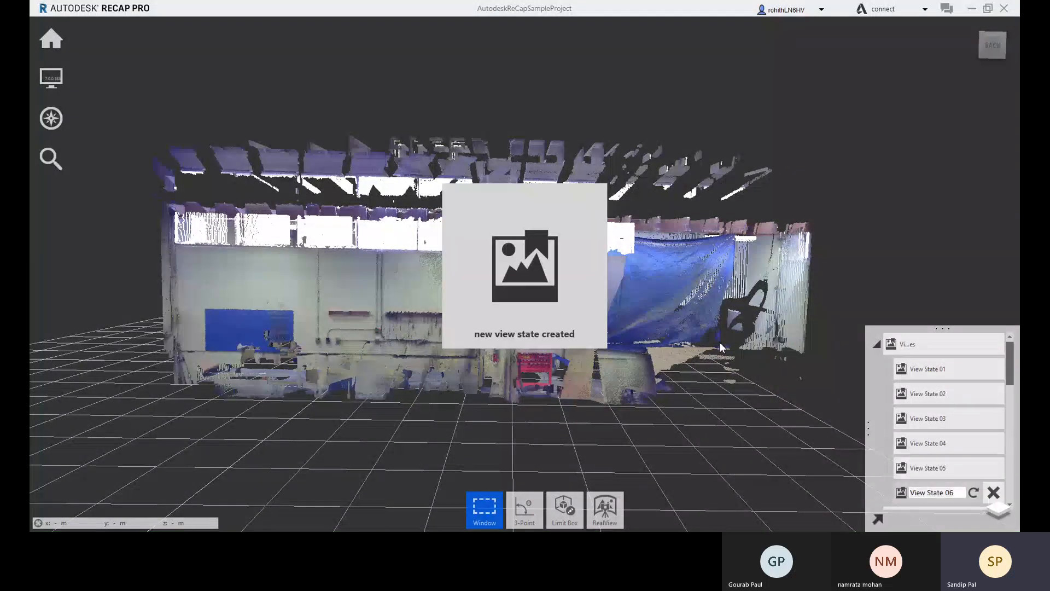
Turn the workshop until its open doorway faces the viewer near the centre and save another view state.
{"action": "middle_click_drag", "start_coordinate": [696, 321], "coordinate": [561, 306]}
{"action": "right_click_drag", "start_coordinate": [788, 331], "coordinate": [516, 340]}
{"action": "mouse_move", "coordinate": [539, 339]}
{"action": "middle_mouse_down"}
{"action": "mouse_move", "coordinate": [824, 335]}
{"action": "mouse_move", "coordinate": [528, 326]}
{"action": "mouse_move", "coordinate": [551, 326]}
{"action": "middle_mouse_up"}
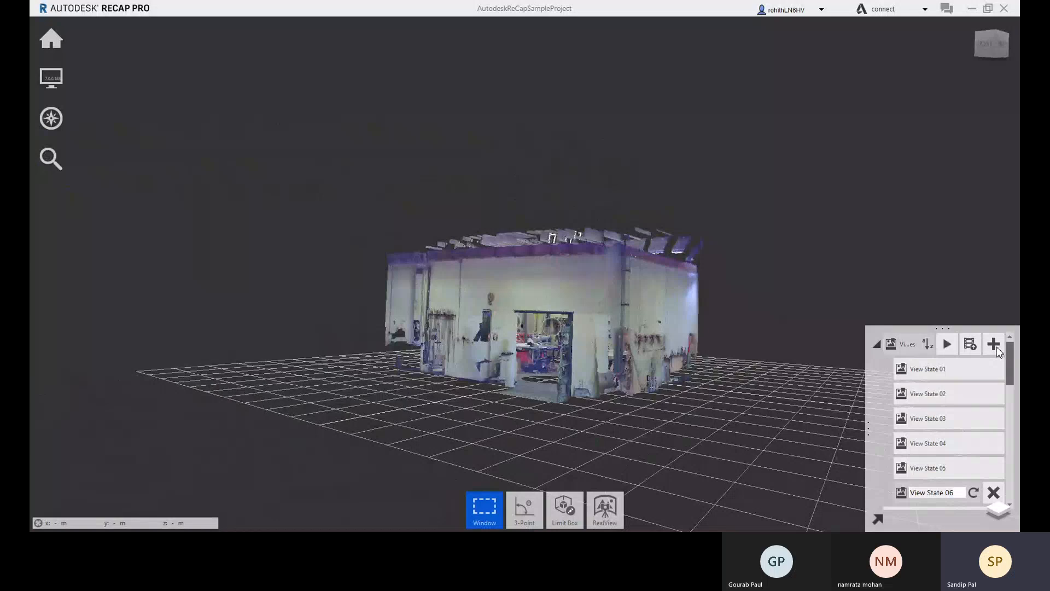
{"action": "left_click", "coordinate": [995, 348]}
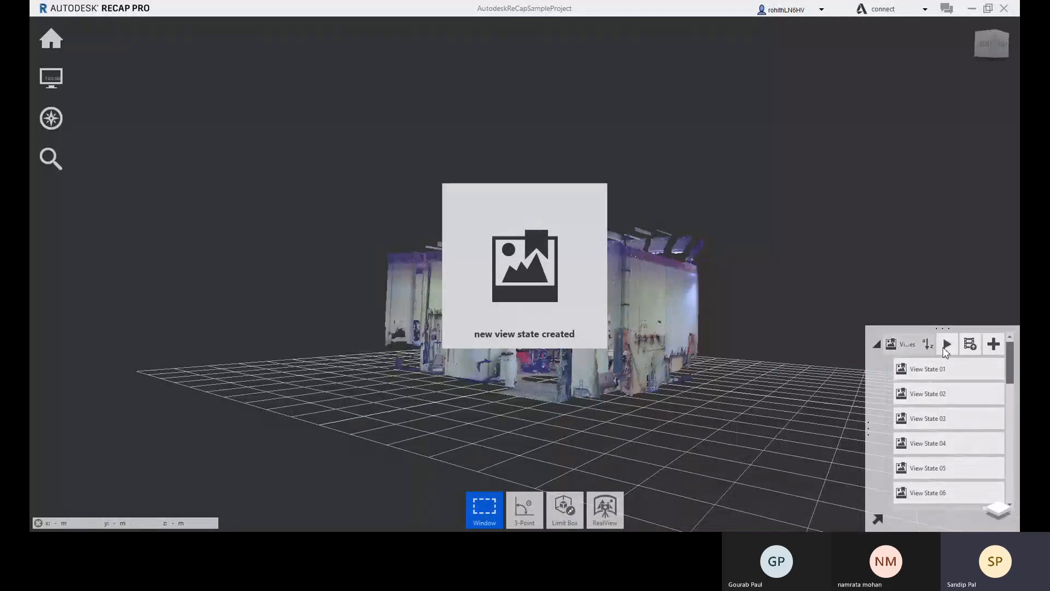
Play the saved view states in sequence as an animation.
{"action": "left_click", "coordinate": [947, 344]}
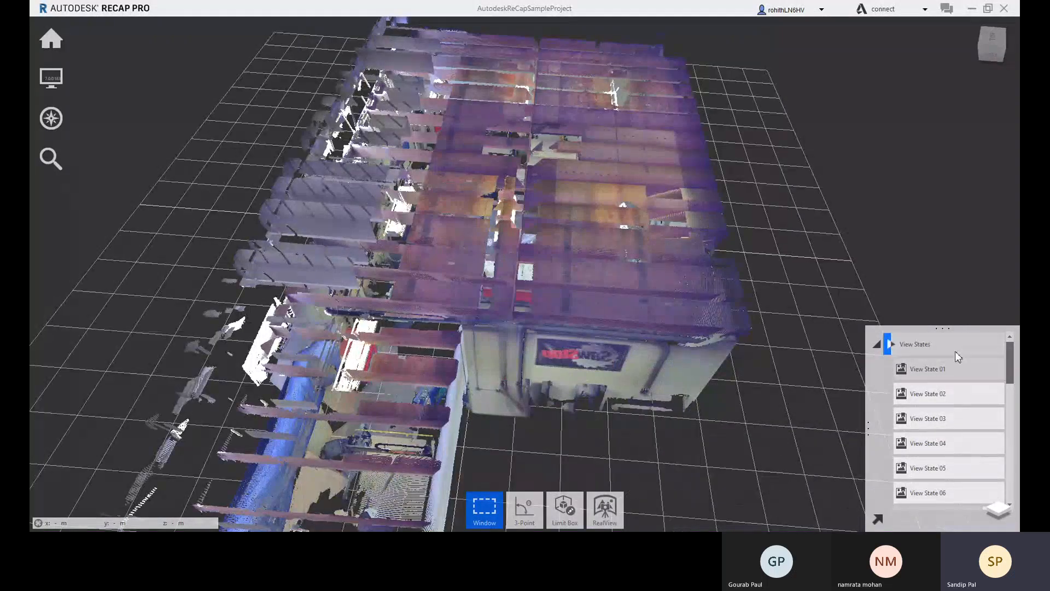
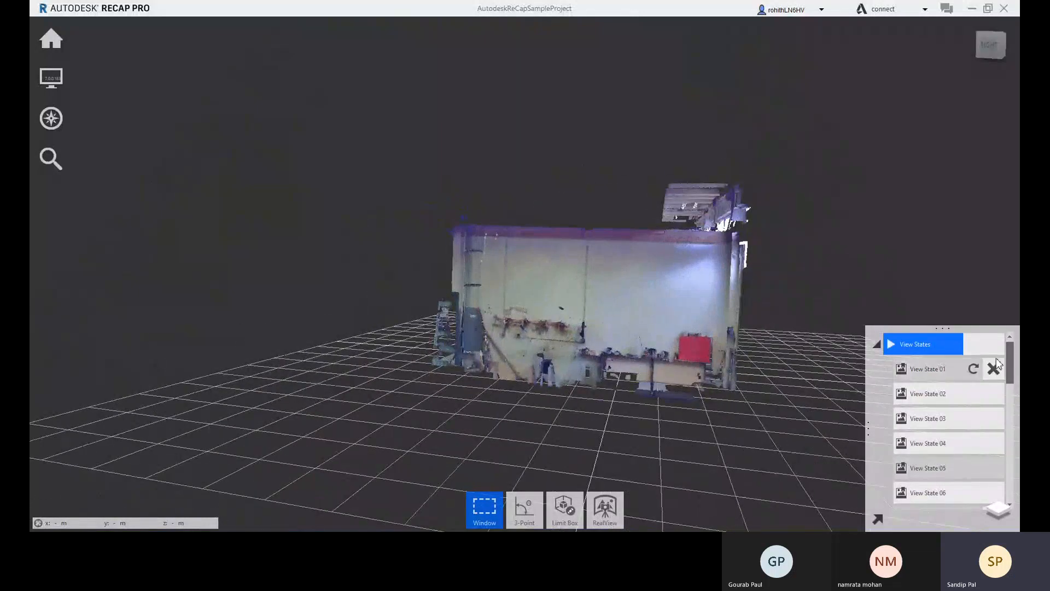
{"action": "left_click", "coordinate": [958, 426]}
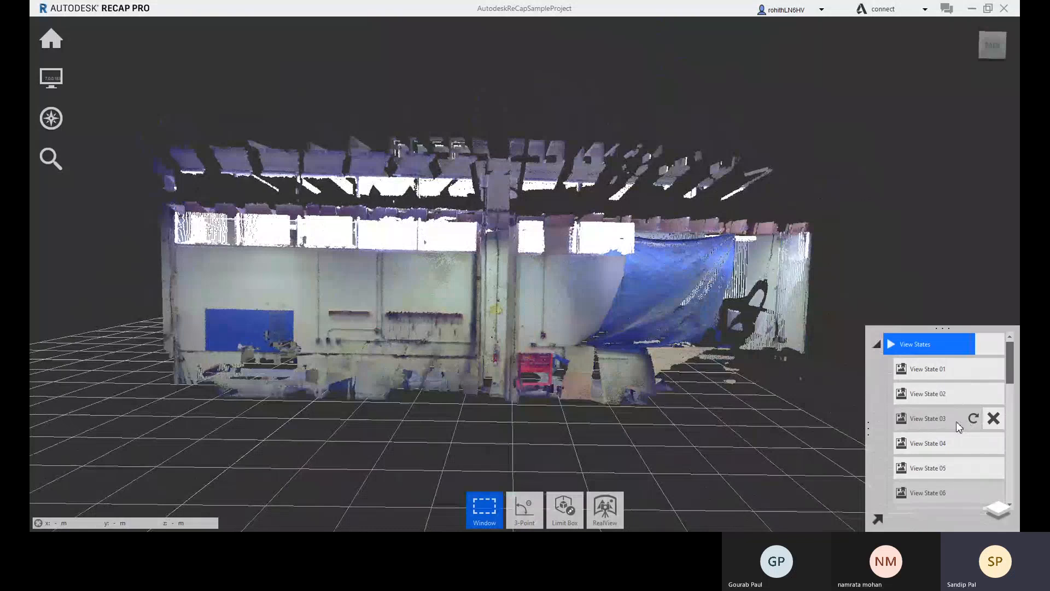
{"action": "left_click", "coordinate": [982, 346]}
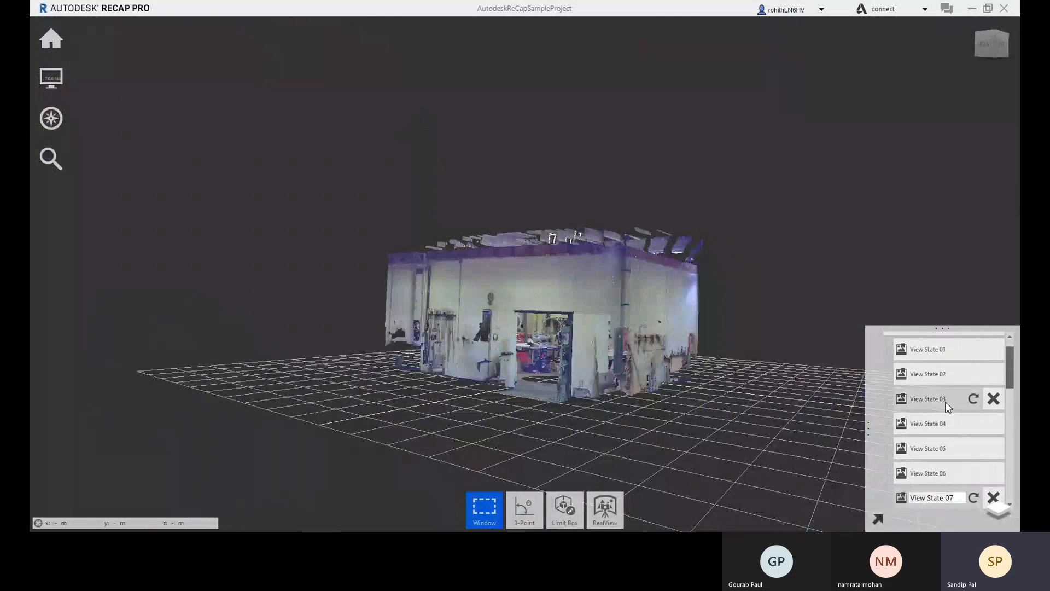
Restore View State 03, view the workshop from a low front corner, and recall View State 03 again.
{"action": "left_click", "coordinate": [945, 402]}
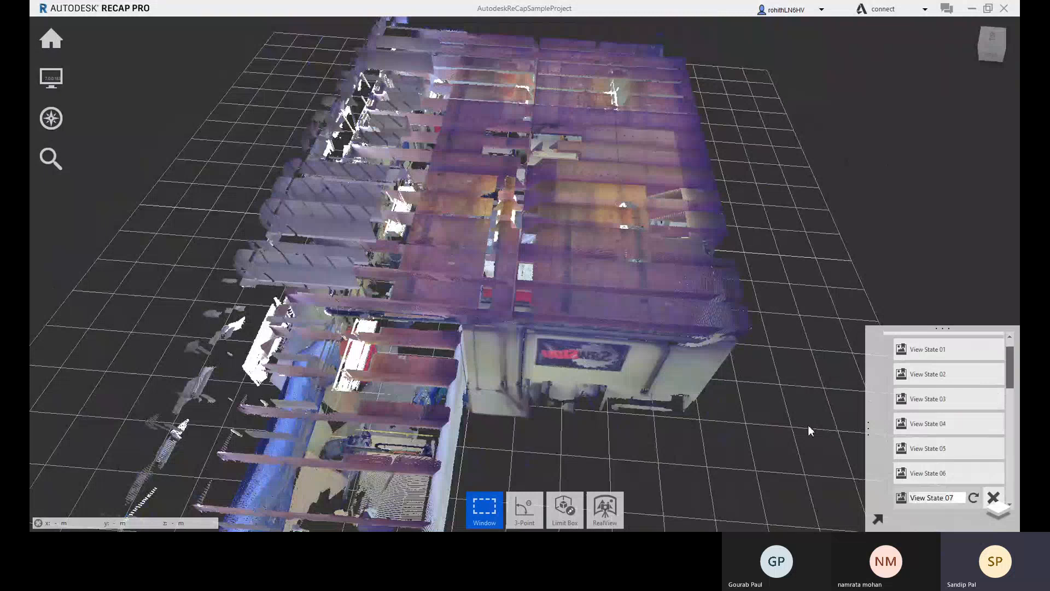
{"action": "left_click_drag", "start_coordinate": [778, 357], "coordinate": [640, 312]}
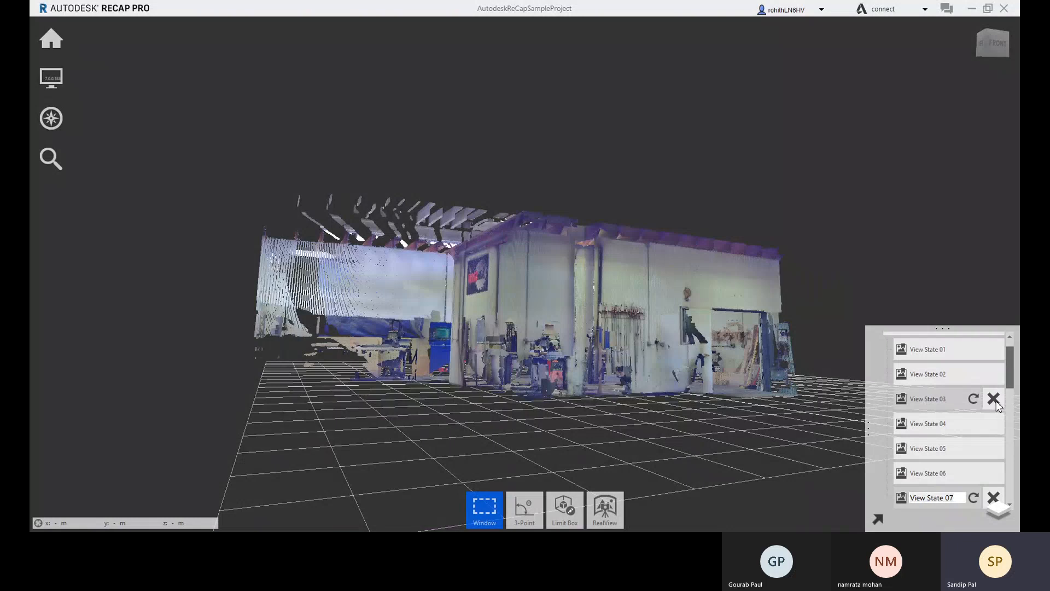
{"action": "left_click", "coordinate": [932, 401]}
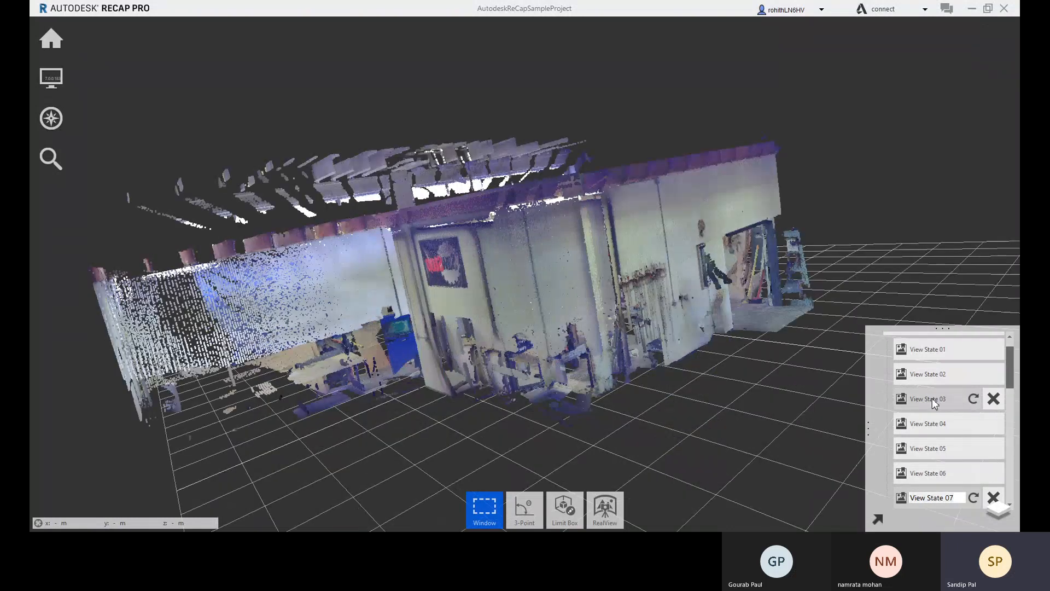
{"action": "left_click", "coordinate": [933, 401]}
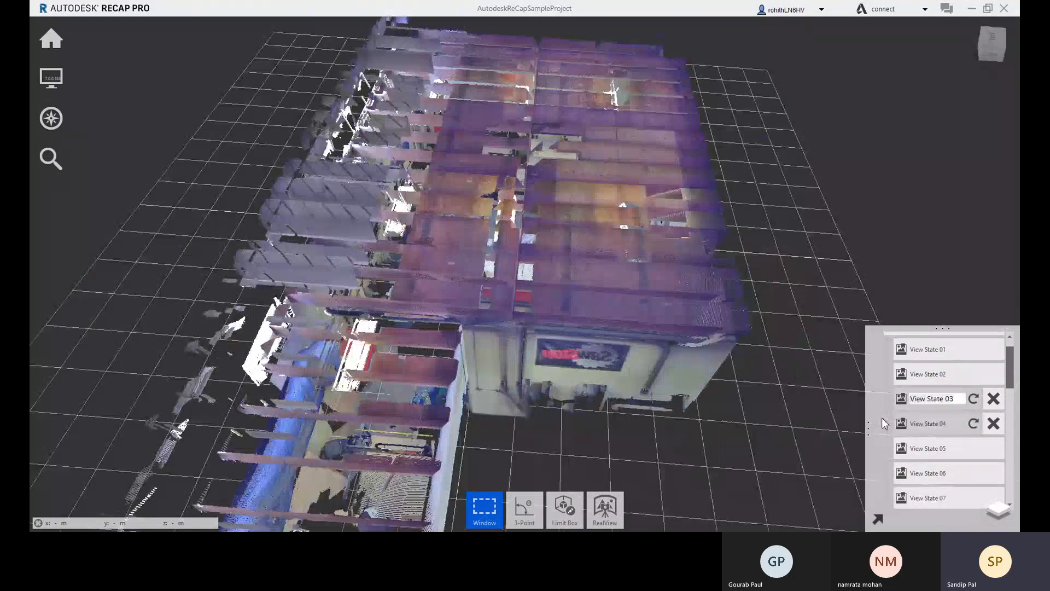
Try to update View State 03 with a low front-corner view of the workshop, and recall it to check.
{"action": "right_click_drag", "start_coordinate": [750, 354], "coordinate": [509, 219]}
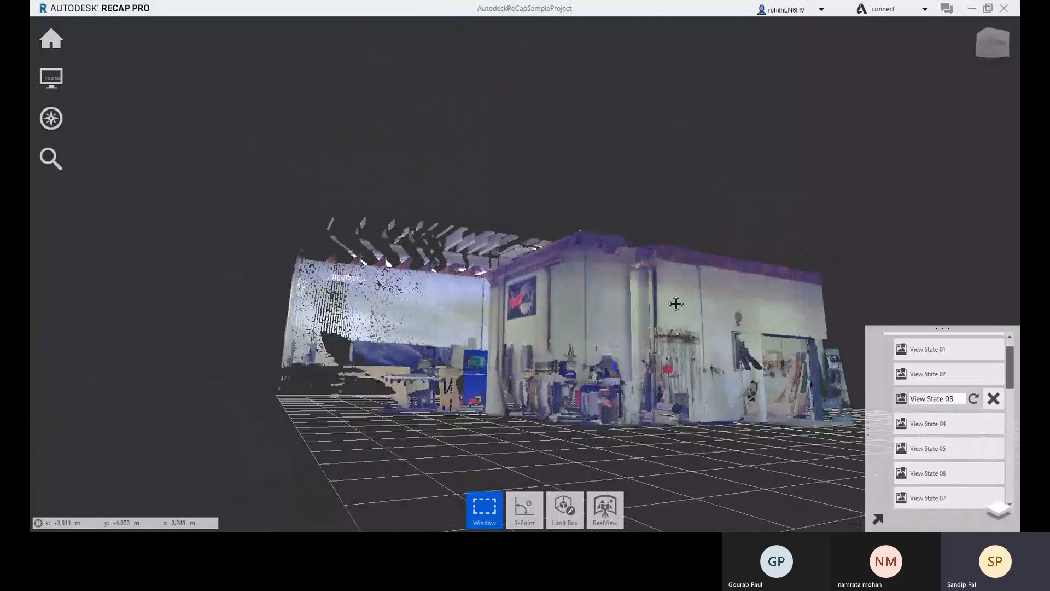
{"action": "left_click", "coordinate": [972, 399]}
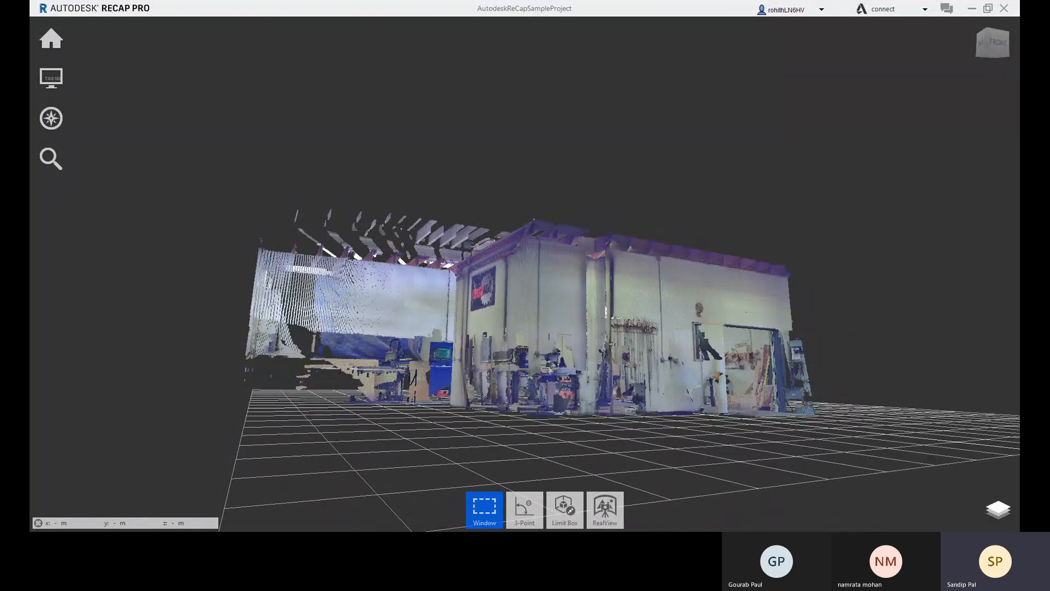
{"action": "mouse_move", "coordinate": [998, 510]}
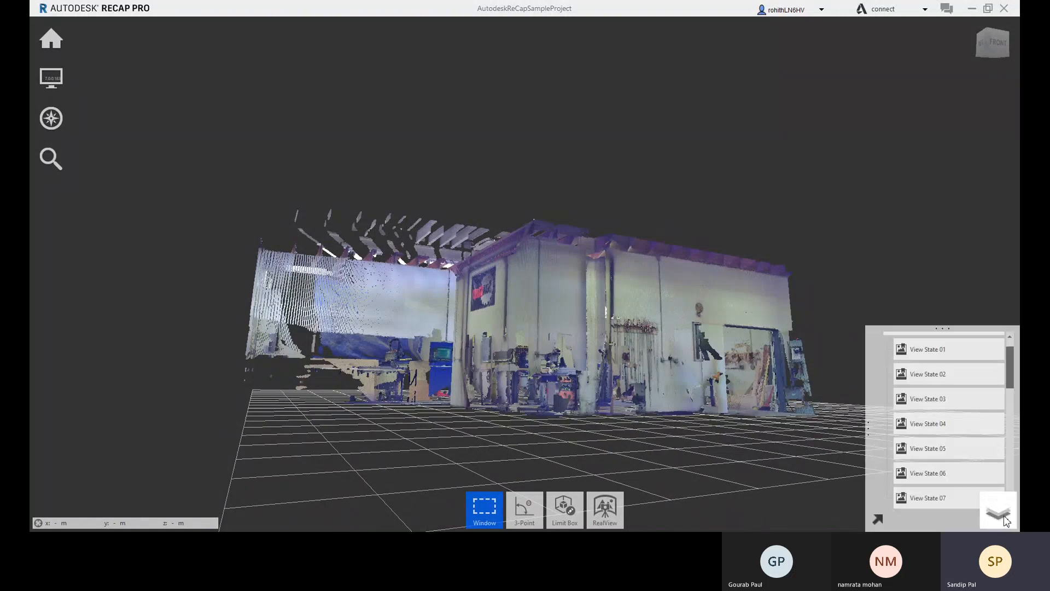
{"action": "left_click", "coordinate": [951, 378]}
{"action": "left_click", "coordinate": [936, 403]}
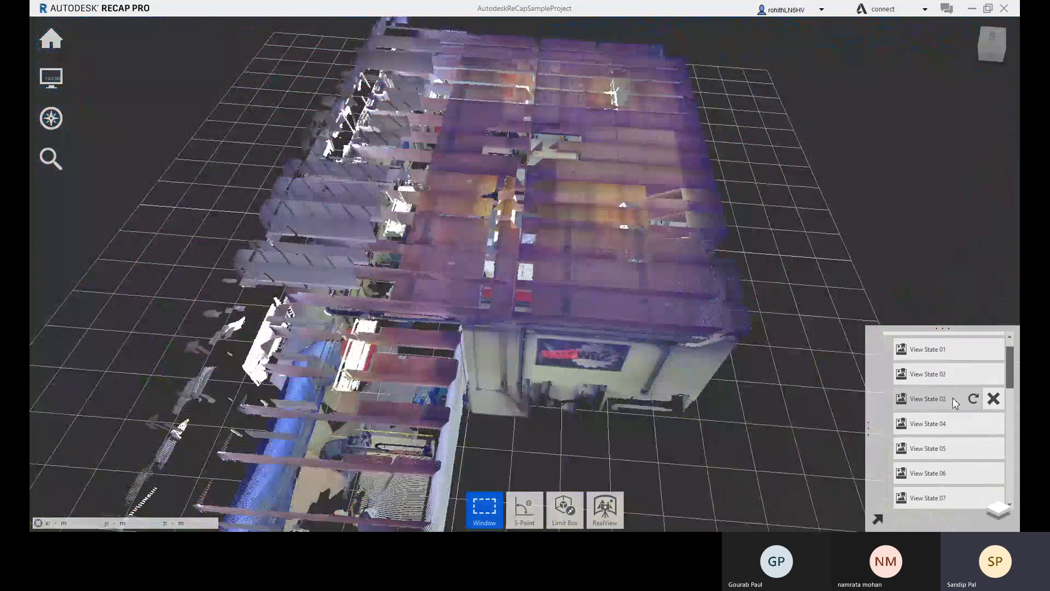
{"action": "scroll", "coordinate": [950, 394], "scroll_direction": "up", "scroll_amount": 1}
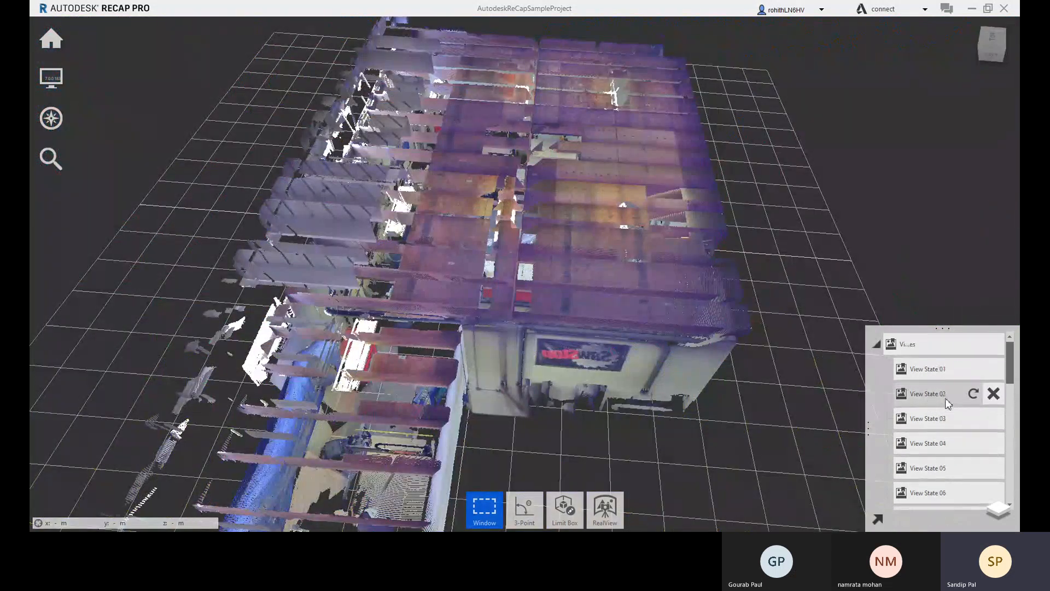
{"action": "mouse_move", "coordinate": [944, 343]}
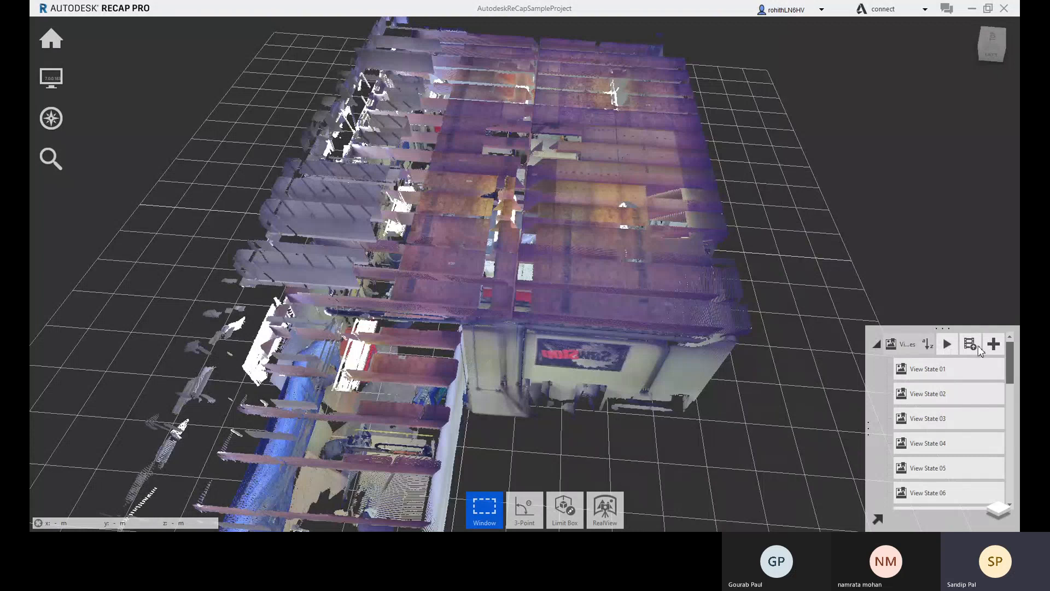
{"action": "mouse_move", "coordinate": [956, 407]}
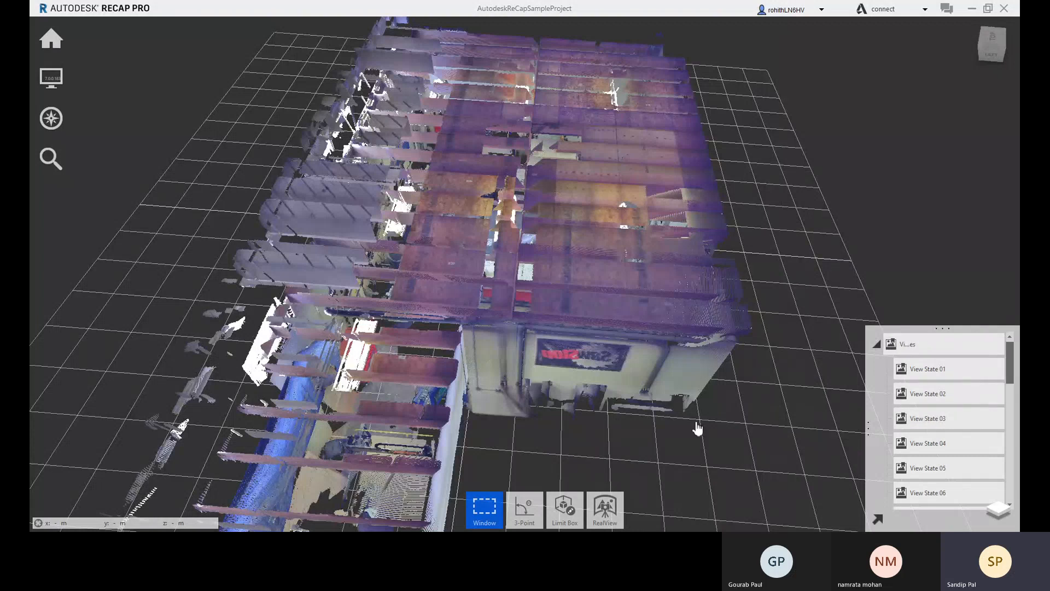
Update View State 03 with a low front-corner view of the workshop, and recall View States 02 and 03 to check it.
{"action": "left_click_drag", "start_coordinate": [760, 352], "coordinate": [513, 319]}
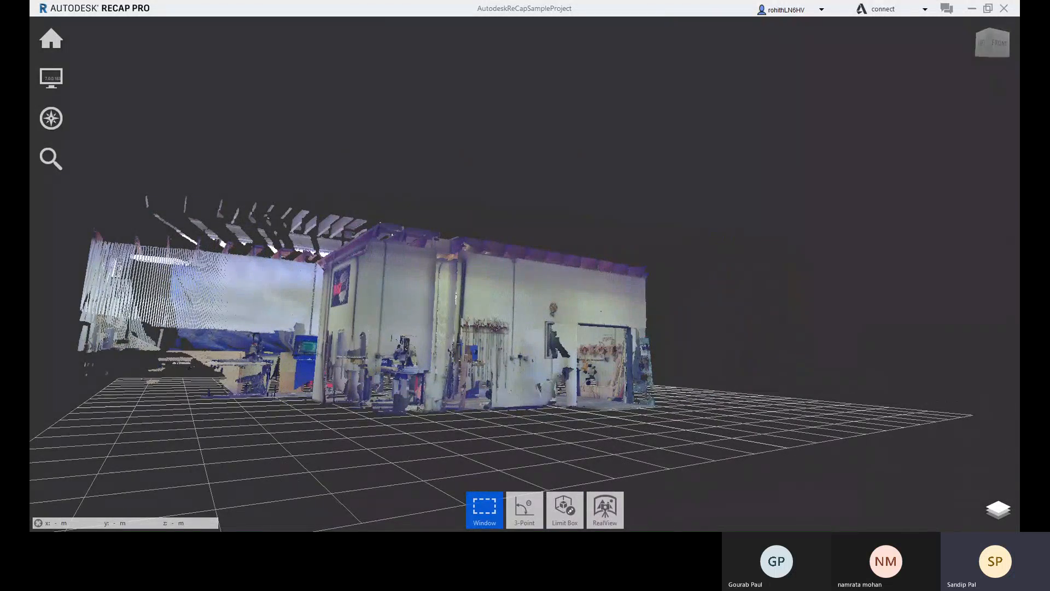
{"action": "mouse_move", "coordinate": [997, 511]}
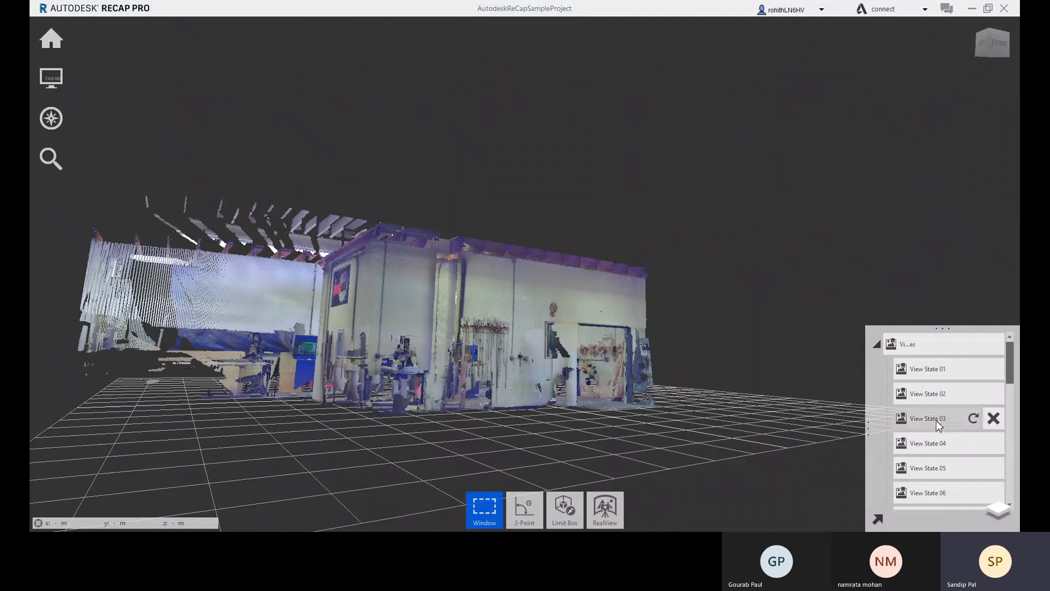
{"action": "left_click", "coordinate": [975, 420]}
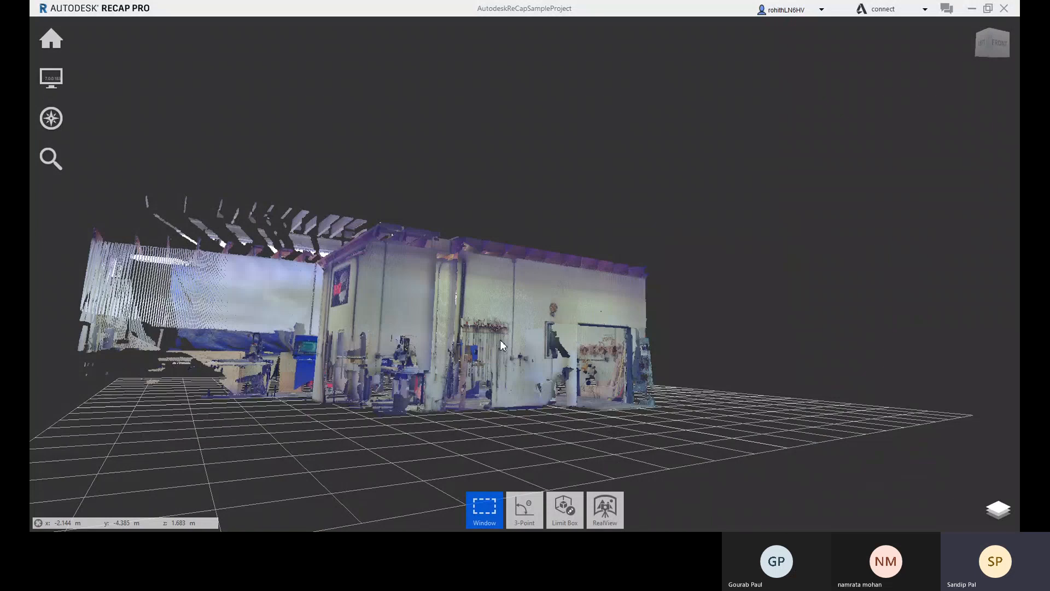
{"action": "mouse_move", "coordinate": [998, 509]}
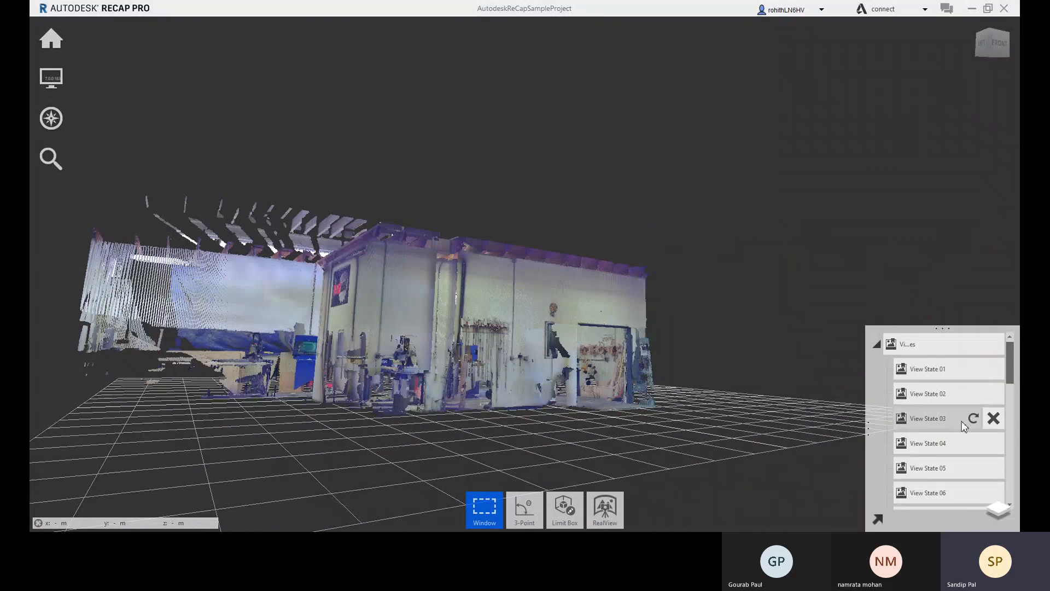
{"action": "mouse_move", "coordinate": [915, 352]}
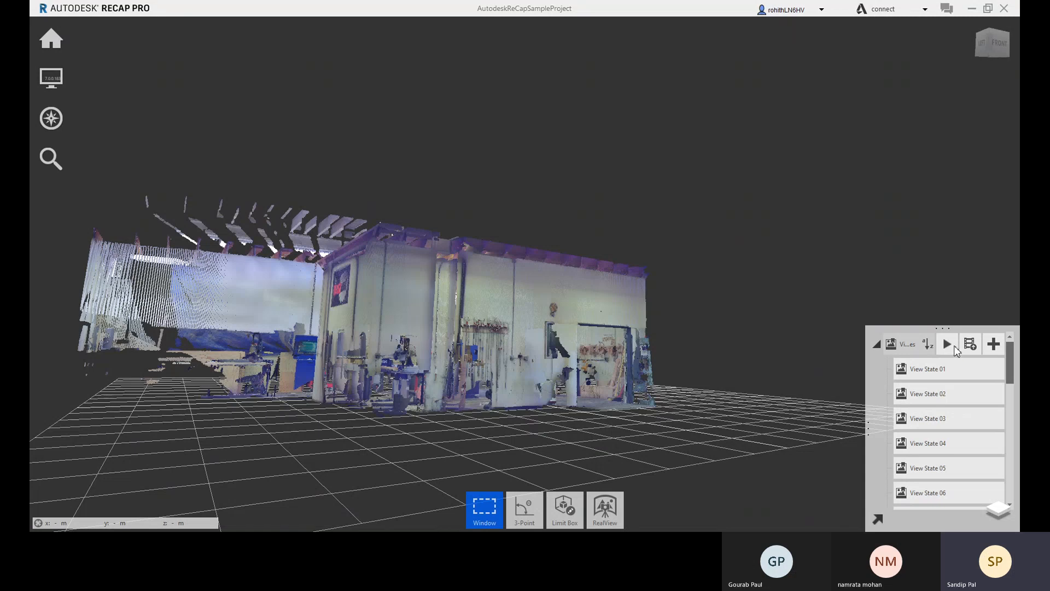
{"action": "left_click", "coordinate": [934, 395]}
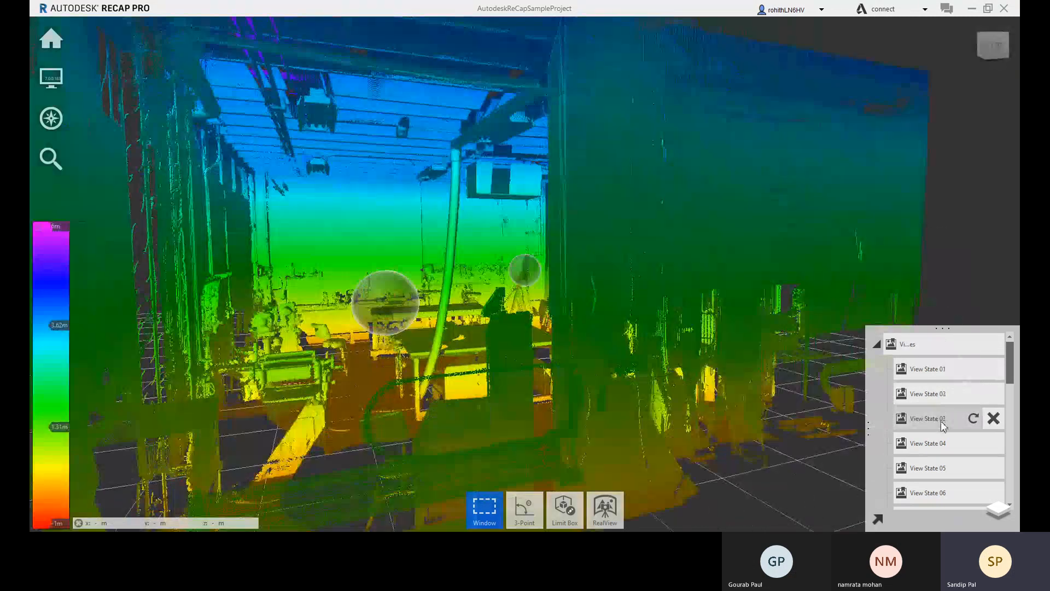
{"action": "left_click", "coordinate": [928, 418]}
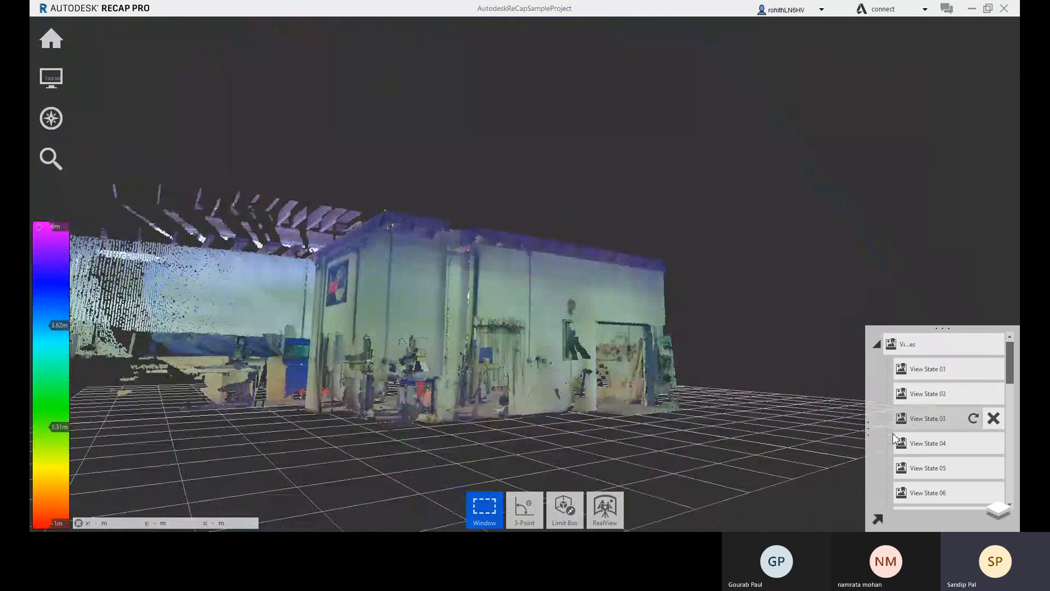
{"action": "mouse_move", "coordinate": [964, 419]}
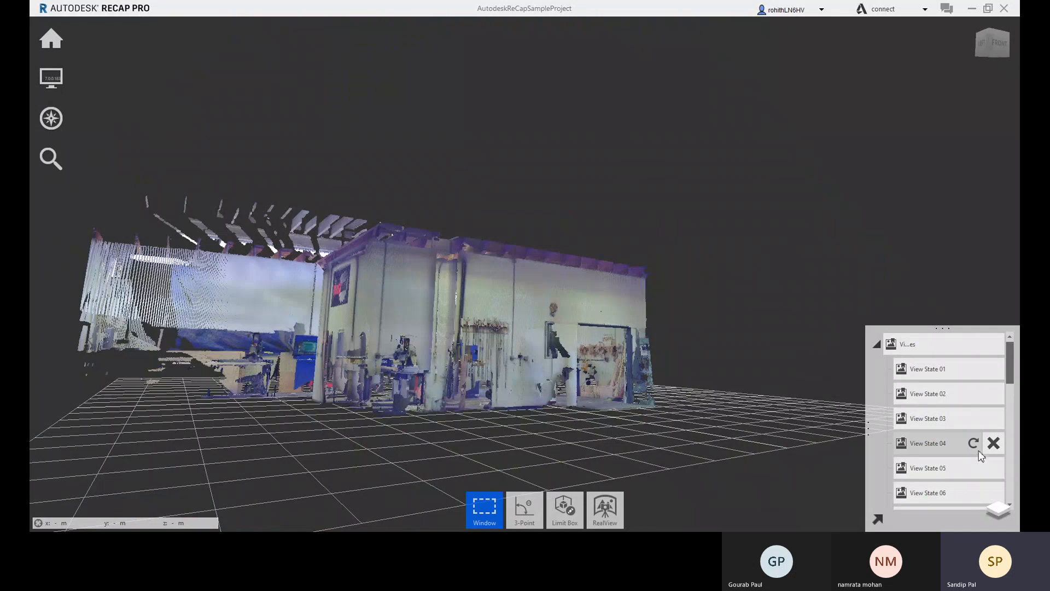
Recall View State 04, color the point cloud by Intensity, and update View State 04 with this display.
{"action": "left_click", "coordinate": [923, 448]}
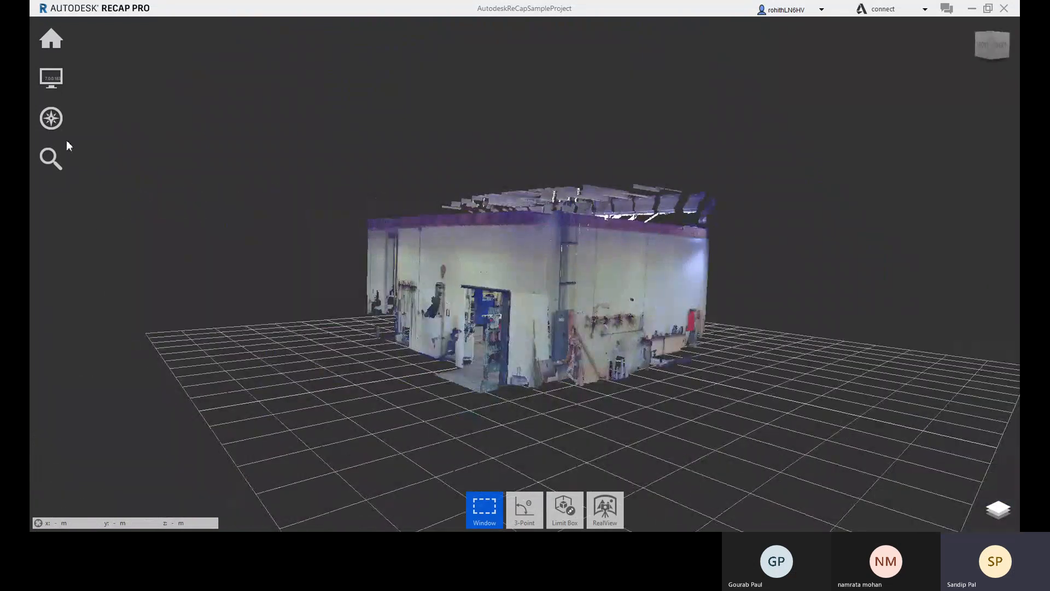
{"action": "mouse_move", "coordinate": [62, 95]}
{"action": "mouse_move", "coordinate": [94, 85]}
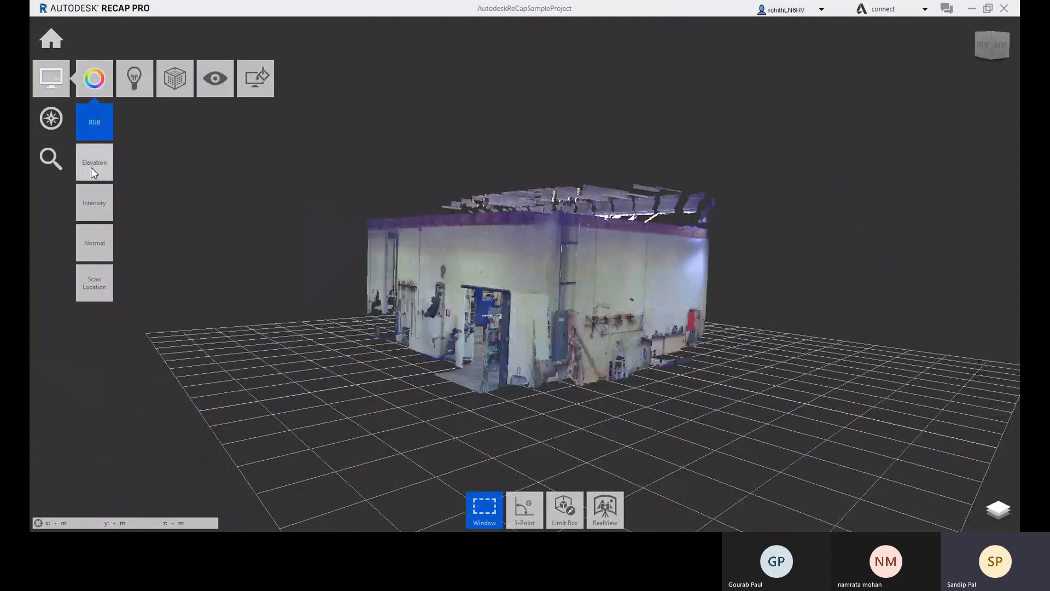
{"action": "left_click", "coordinate": [93, 197]}
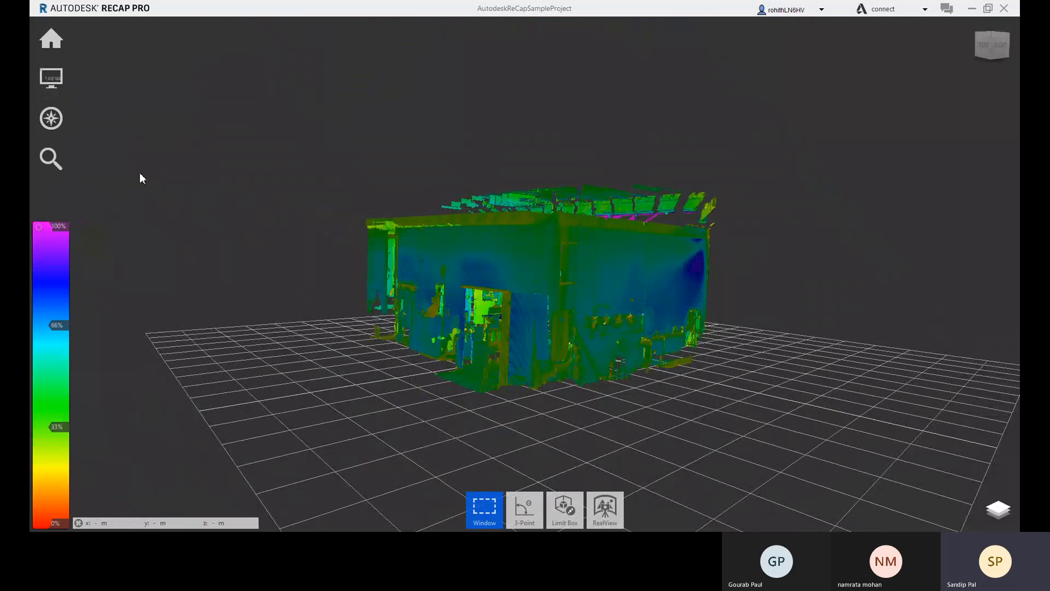
{"action": "mouse_move", "coordinate": [967, 510]}
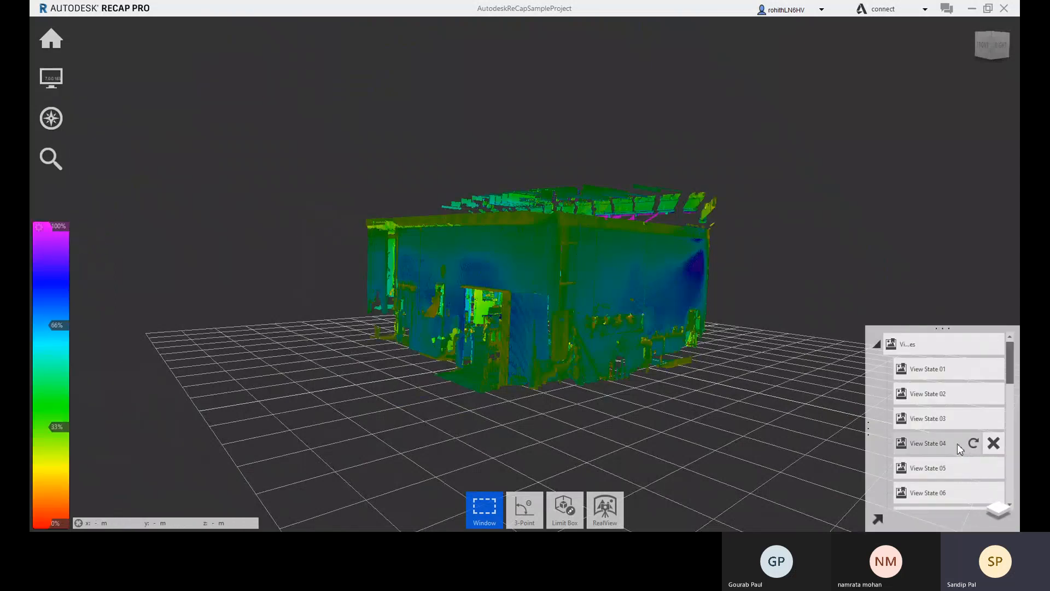
{"action": "left_click", "coordinate": [976, 445]}
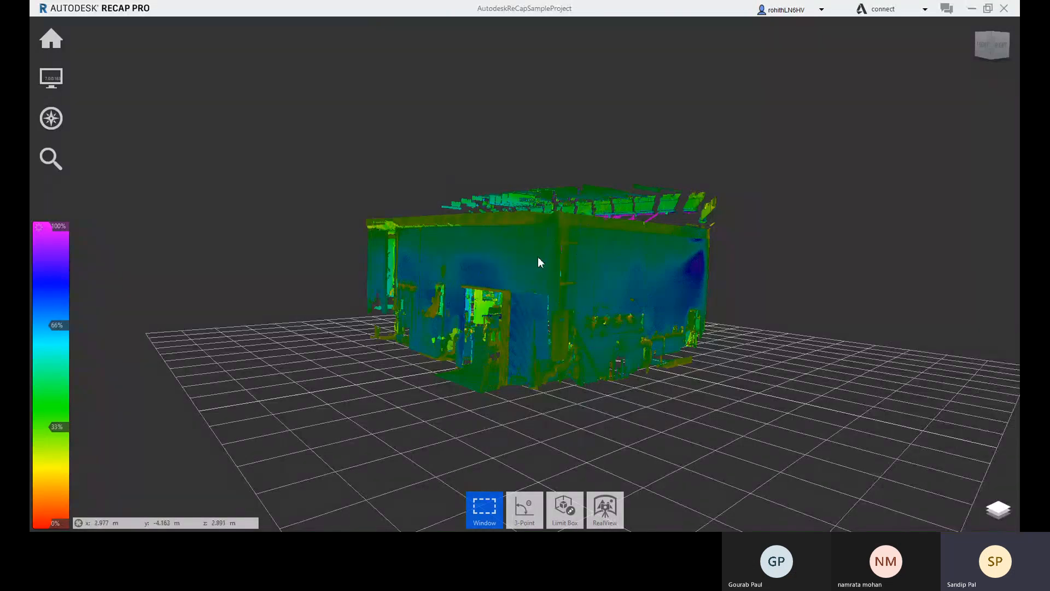
Play the saved view states in sequence to check the updated ones, and stop the playback.
{"action": "mouse_move", "coordinate": [998, 509]}
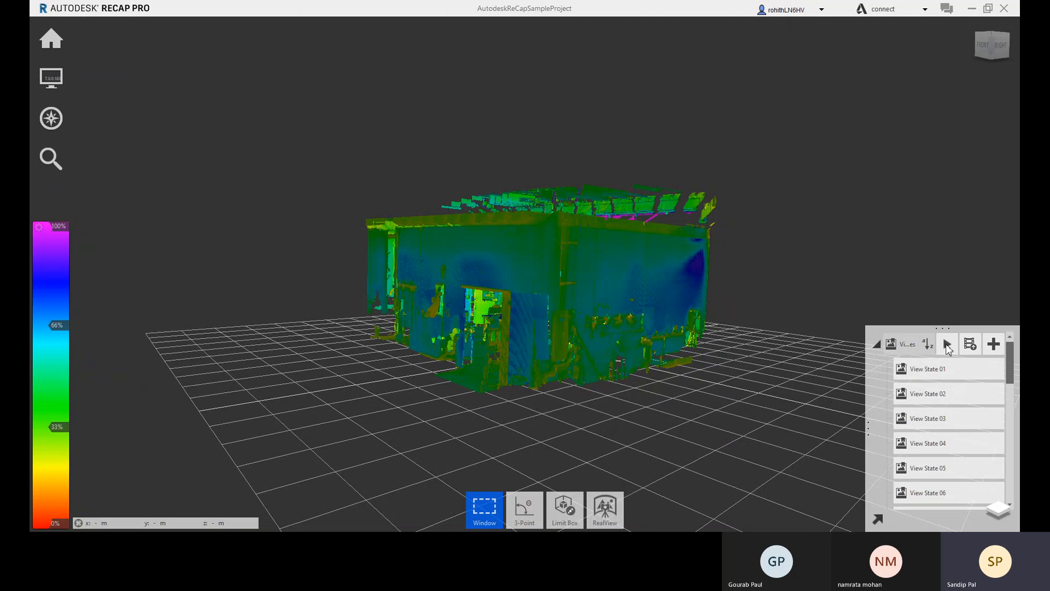
{"action": "left_click", "coordinate": [947, 345]}
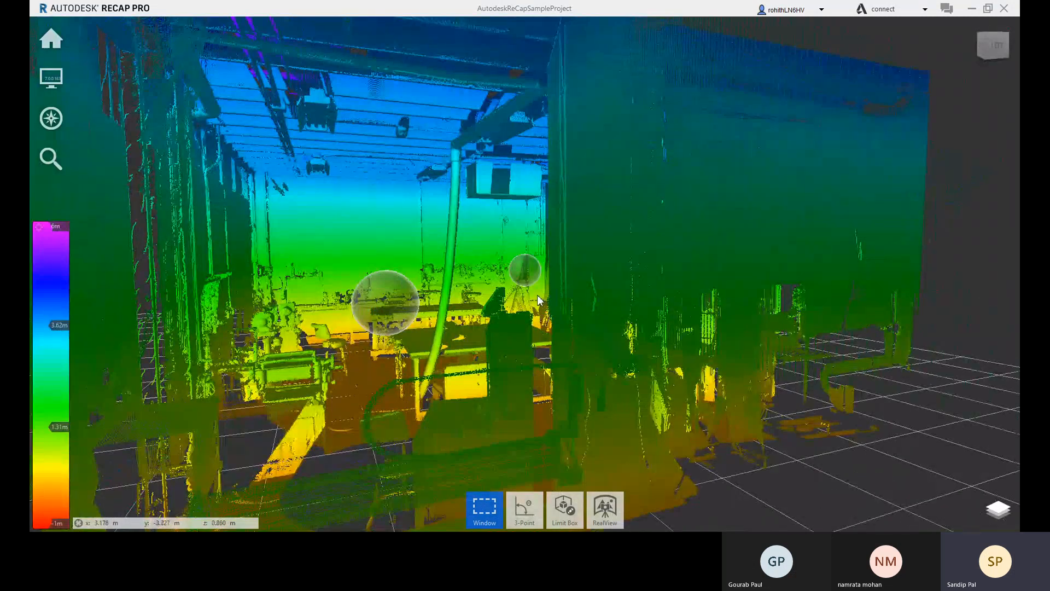
{"action": "left_click", "coordinate": [397, 288]}
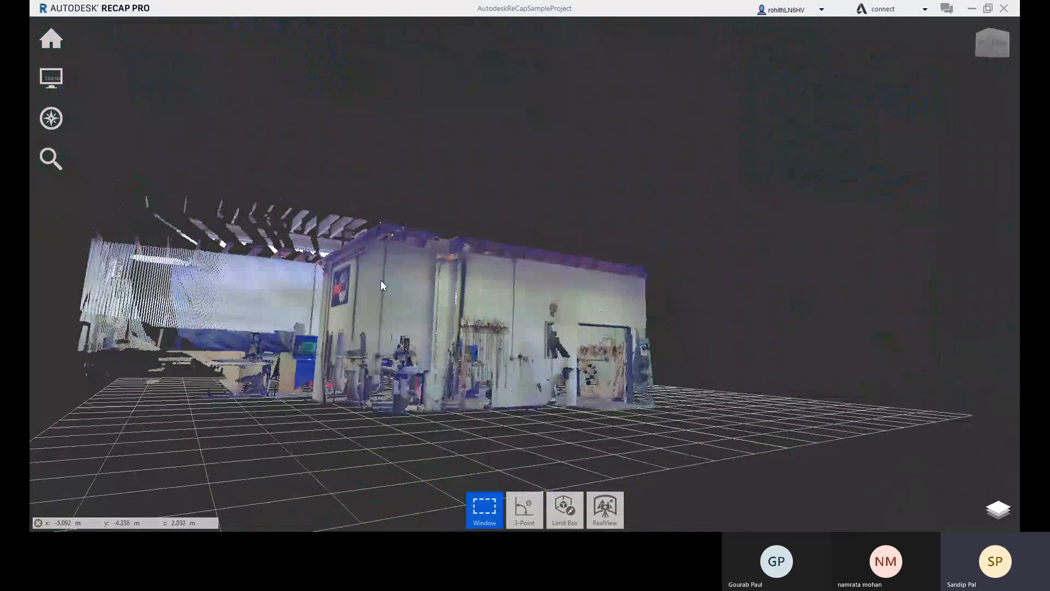
{"action": "right_click_drag", "start_coordinate": [369, 282], "coordinate": [750, 272]}
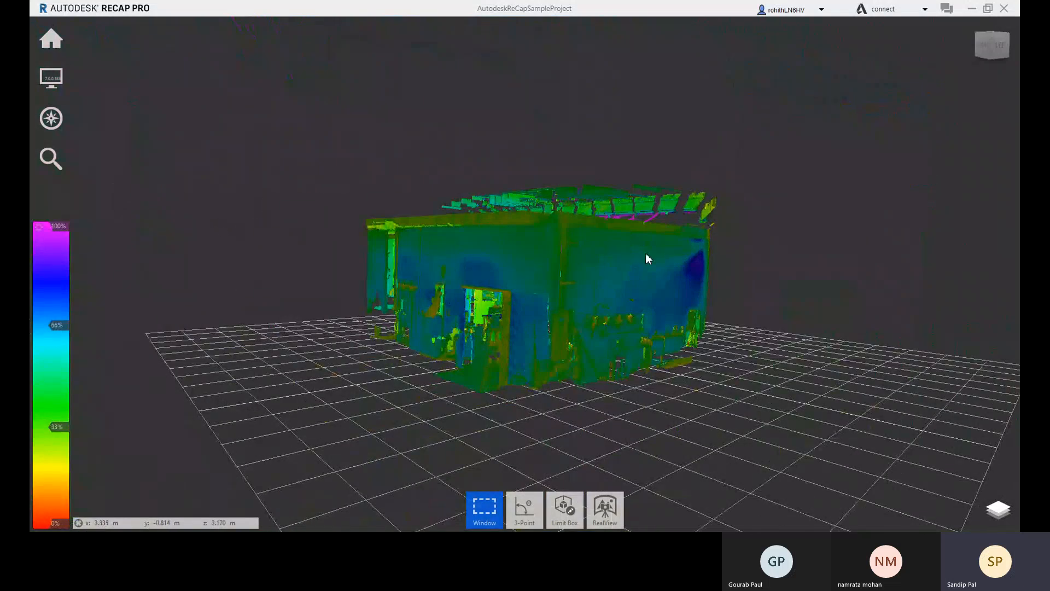
{"action": "key", "text": "ctrl+z"}
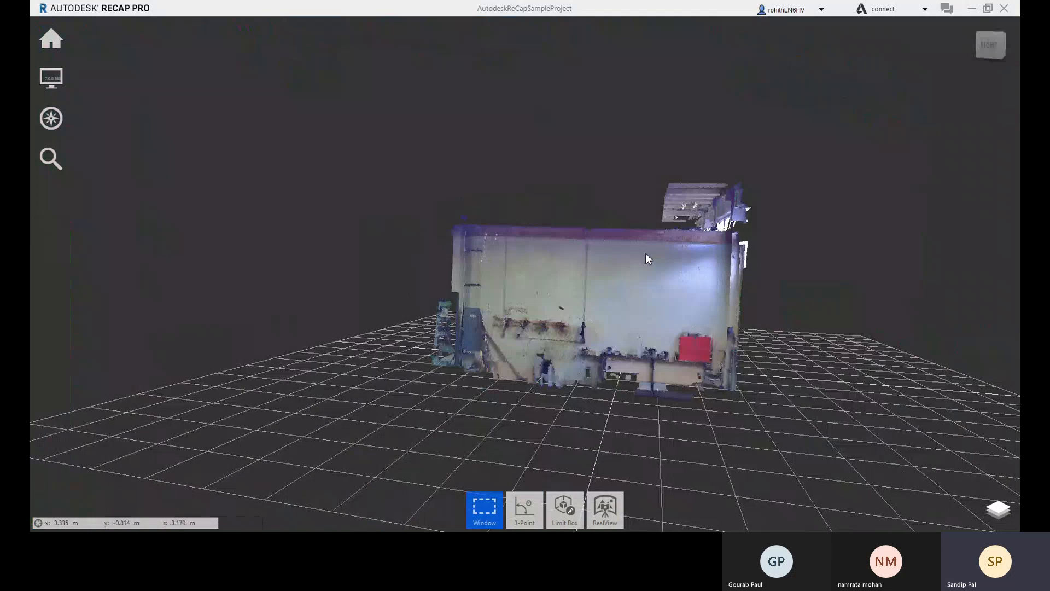
{"action": "left_click", "coordinate": [998, 509]}
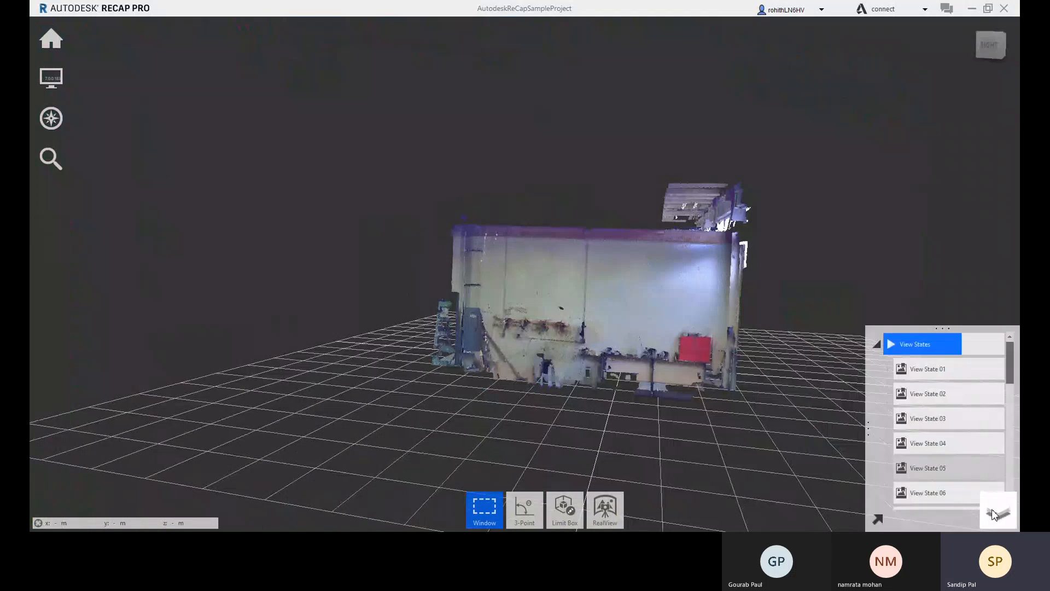
{"action": "left_click", "coordinate": [988, 362]}
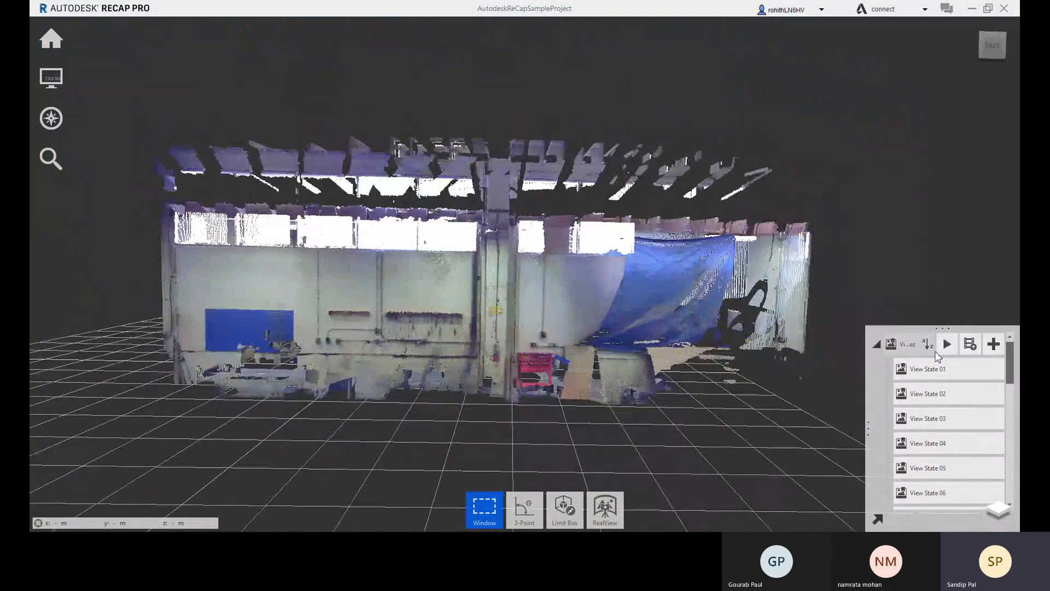
Open the video export settings for the view states, examine the pause time, and cancel without exporting.
{"action": "left_click", "coordinate": [970, 345]}
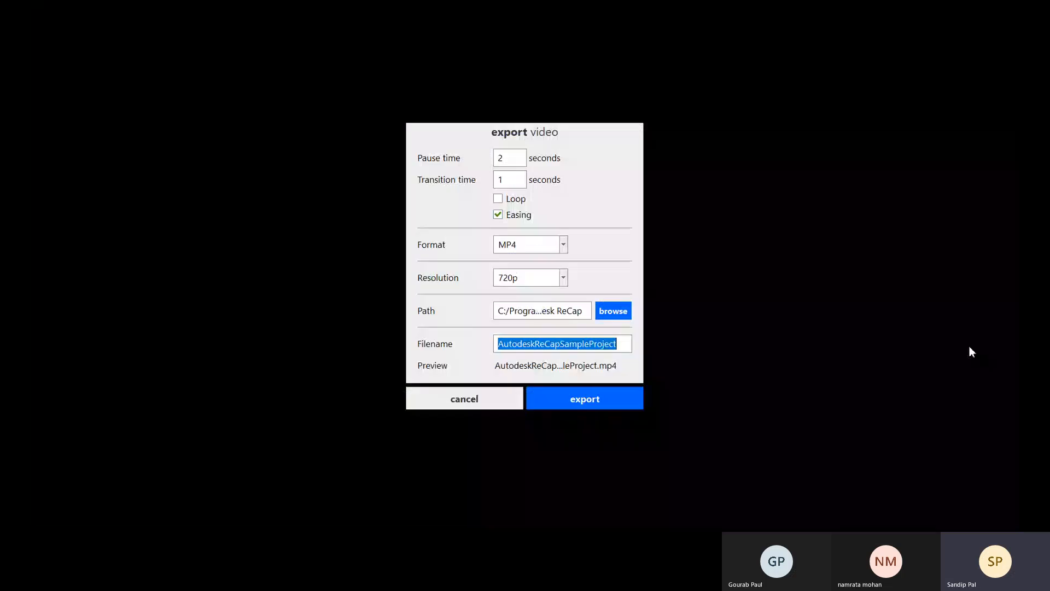
{"action": "left_click", "coordinate": [503, 160]}
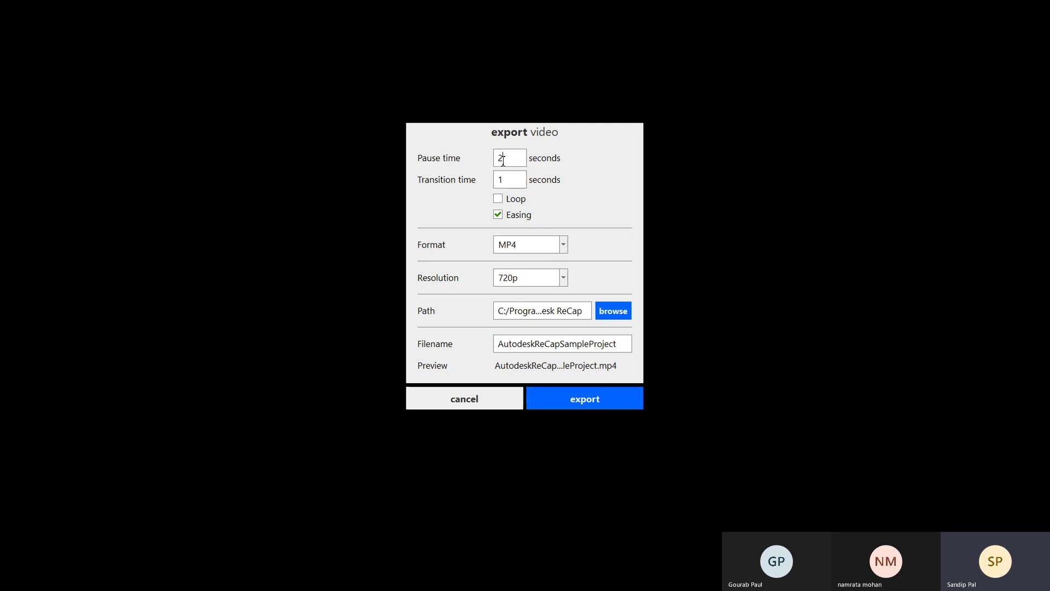
{"action": "double_click", "coordinate": [503, 160]}
{"action": "left_click", "coordinate": [483, 405]}
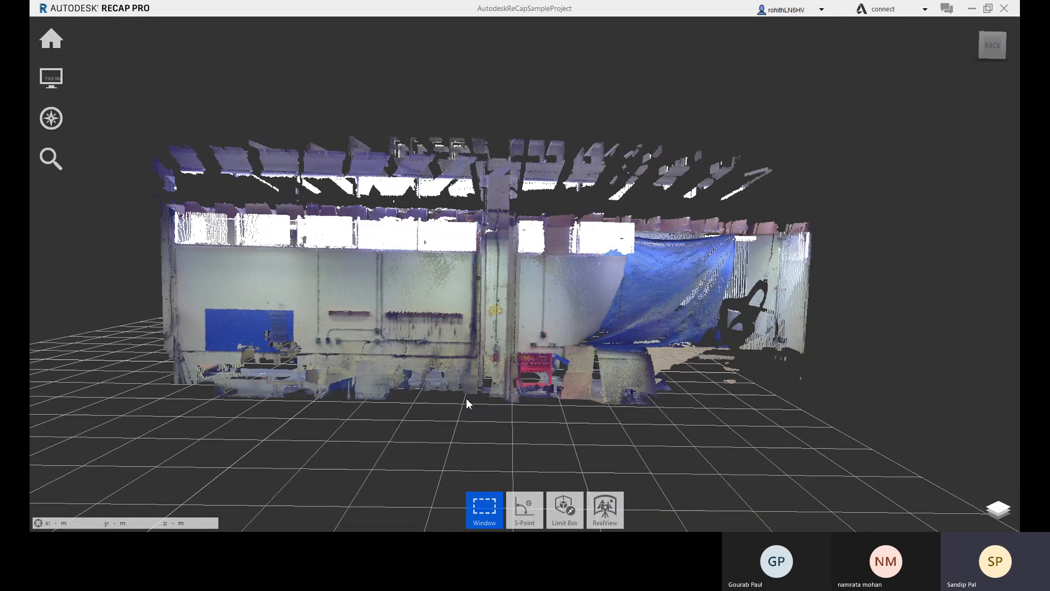
Expand the scan regions list, window-select the roof beams and upper wall band across the workshop, and bring up the region choices.
{"action": "mouse_move", "coordinate": [919, 417]}
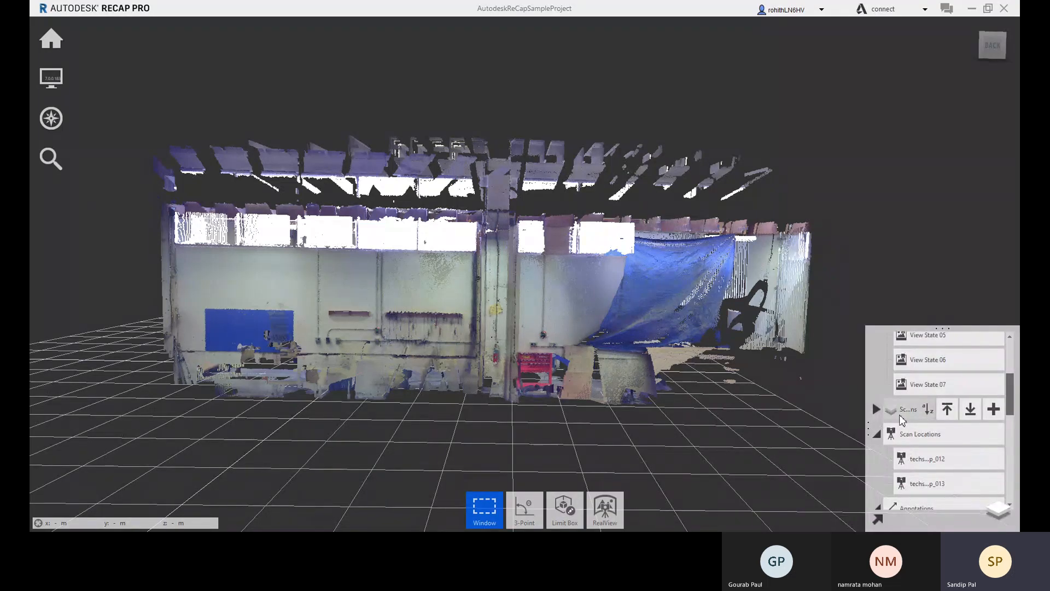
{"action": "left_click", "coordinate": [875, 413]}
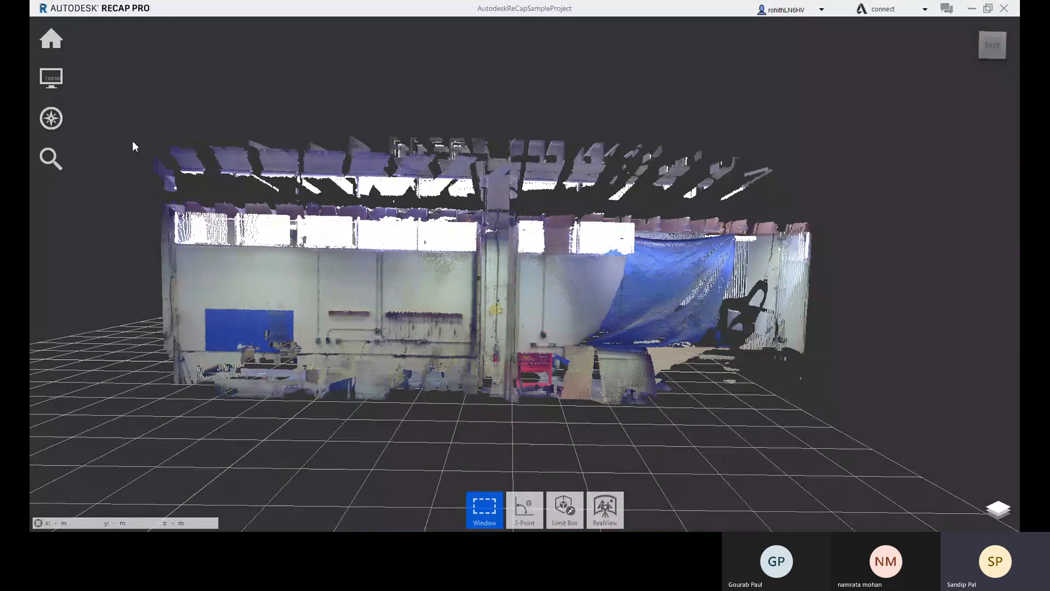
{"action": "left_click_drag", "start_coordinate": [133, 141], "coordinate": [210, 197]}
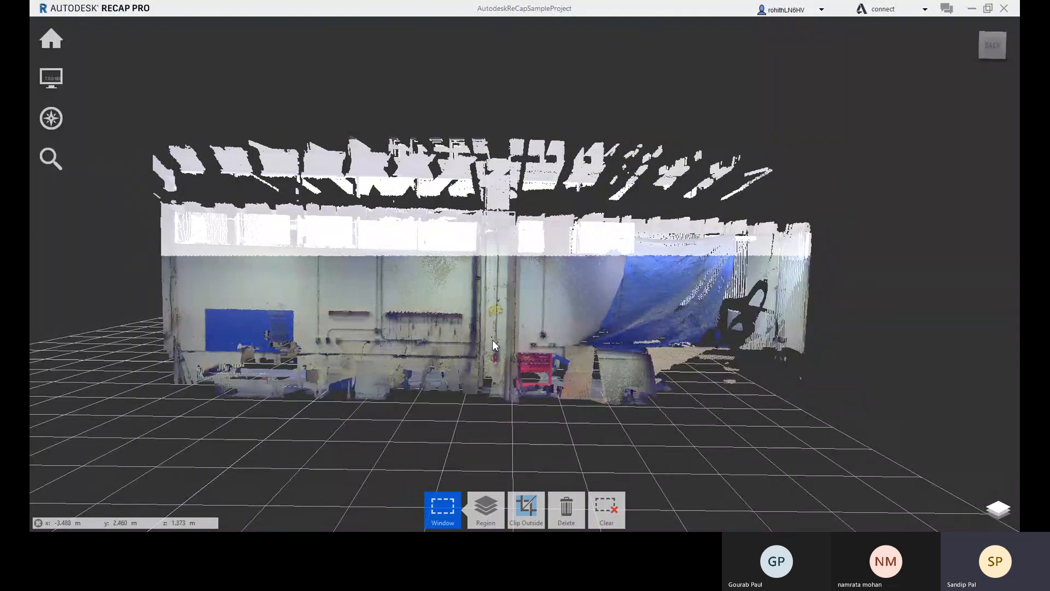
{"action": "mouse_move", "coordinate": [491, 511]}
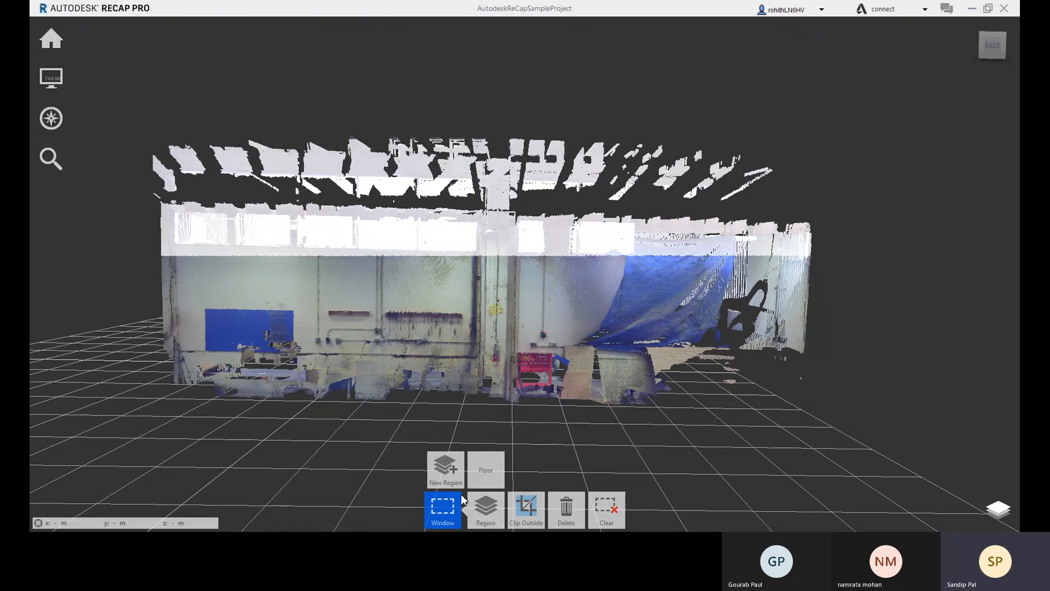
{"action": "mouse_move", "coordinate": [443, 509]}
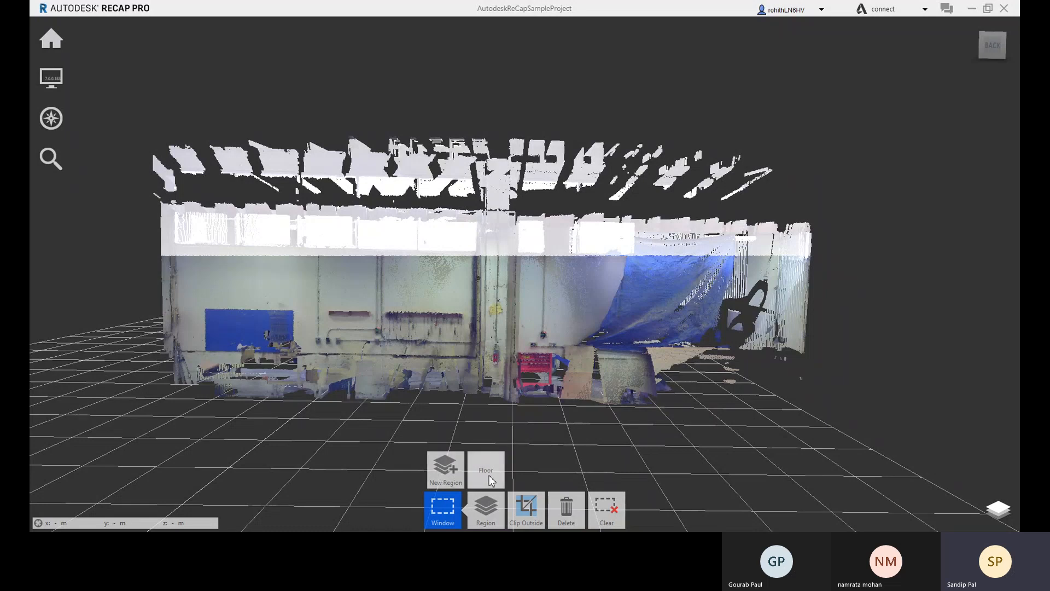
Hide the unassigned points and examine the isolated Floor region from a raised corner view, highlighting it in its region color.
{"action": "mouse_move", "coordinate": [997, 513]}
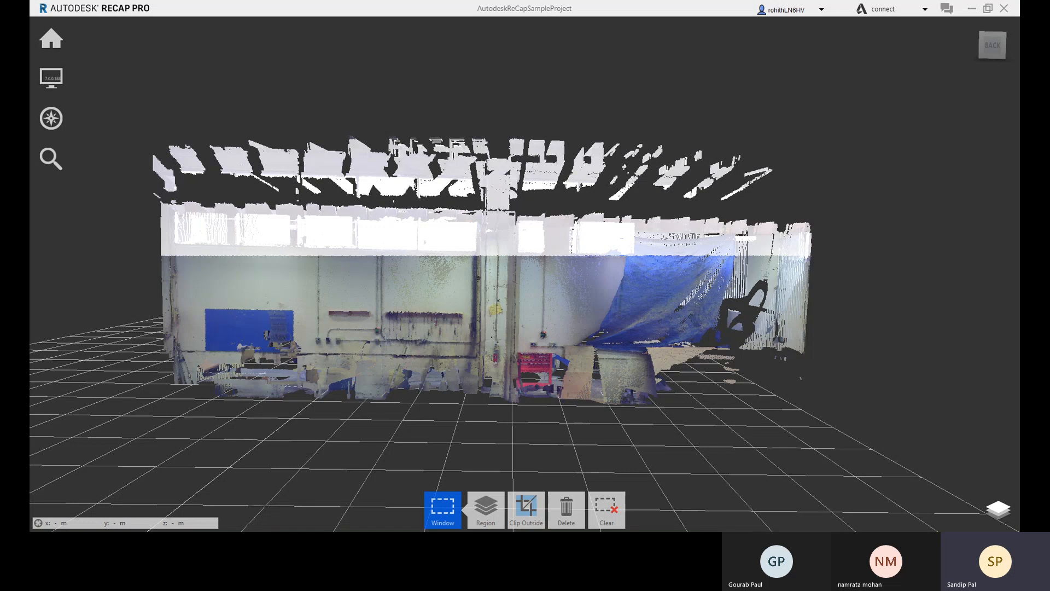
{"action": "mouse_move", "coordinate": [998, 509]}
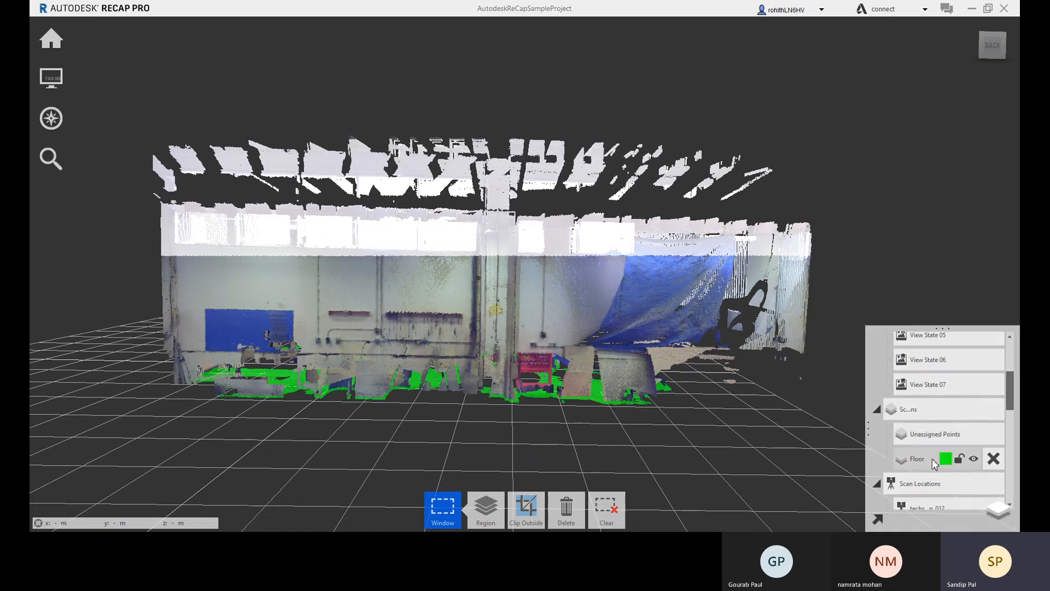
{"action": "left_click", "coordinate": [998, 435]}
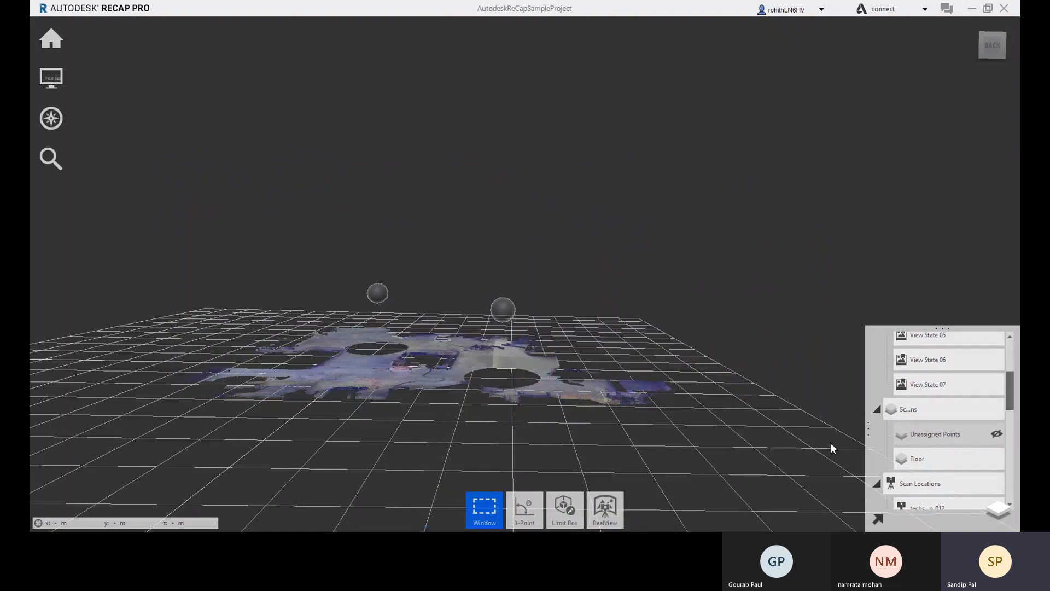
{"action": "left_click_drag", "start_coordinate": [442, 353], "coordinate": [614, 375]}
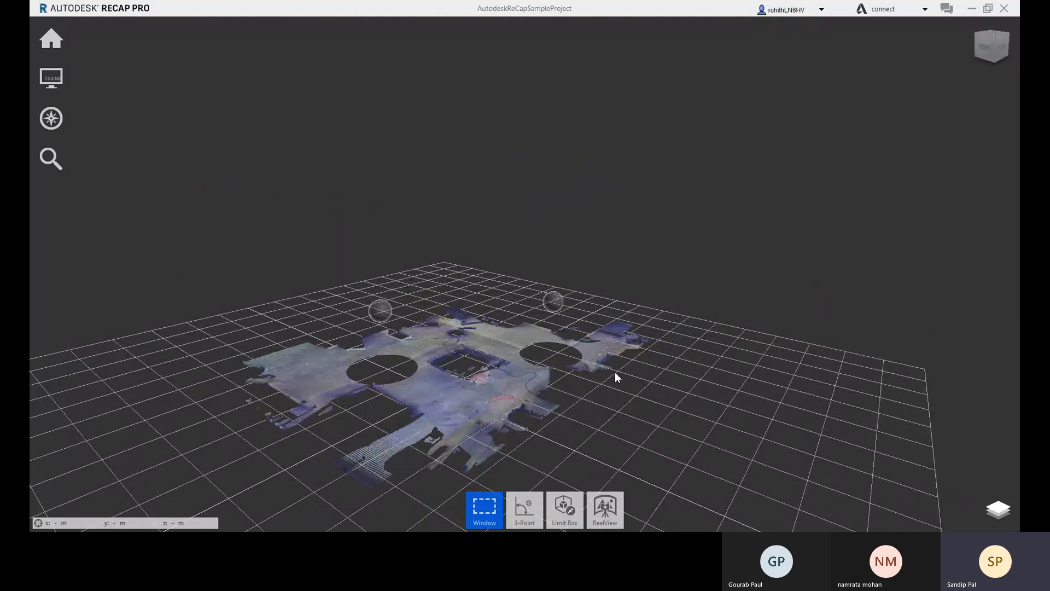
{"action": "middle_click_drag", "start_coordinate": [506, 399], "coordinate": [501, 379]}
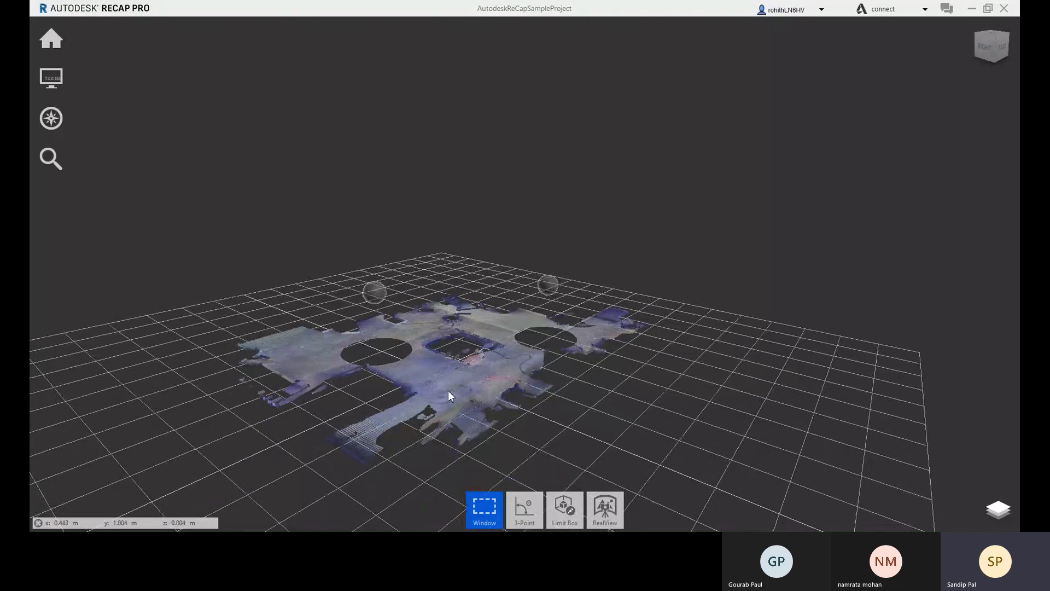
{"action": "left_click", "coordinate": [998, 509]}
{"action": "left_click", "coordinate": [907, 466]}
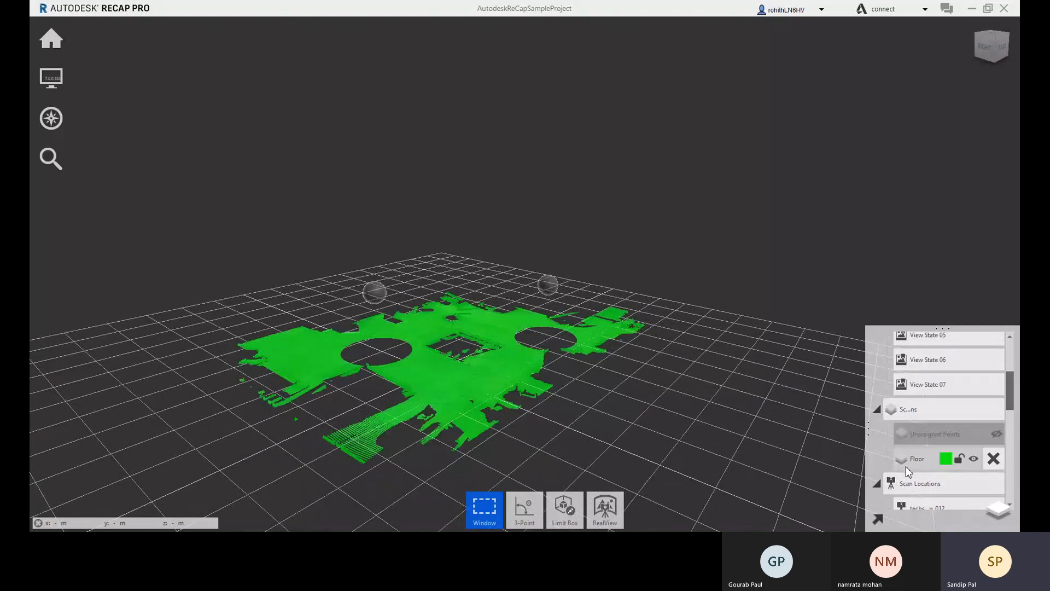
Show the unassigned points again and view the selected upper band from another corner of the workshop.
{"action": "mouse_move", "coordinate": [936, 466]}
{"action": "left_click", "coordinate": [996, 435]}
{"action": "left_click_drag", "start_coordinate": [655, 377], "coordinate": [602, 358]}
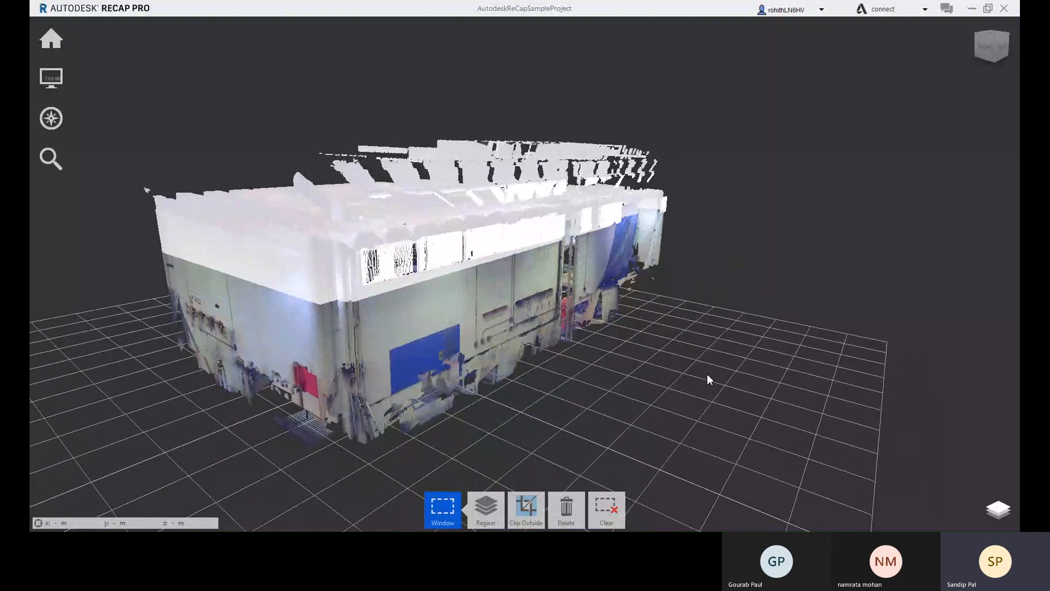
Clear the point selection and add a scan region named Ceiling.
{"action": "left_click", "coordinate": [606, 509]}
{"action": "left_click_drag", "start_coordinate": [622, 467], "coordinate": [557, 395]}
{"action": "mouse_move", "coordinate": [1010, 507]}
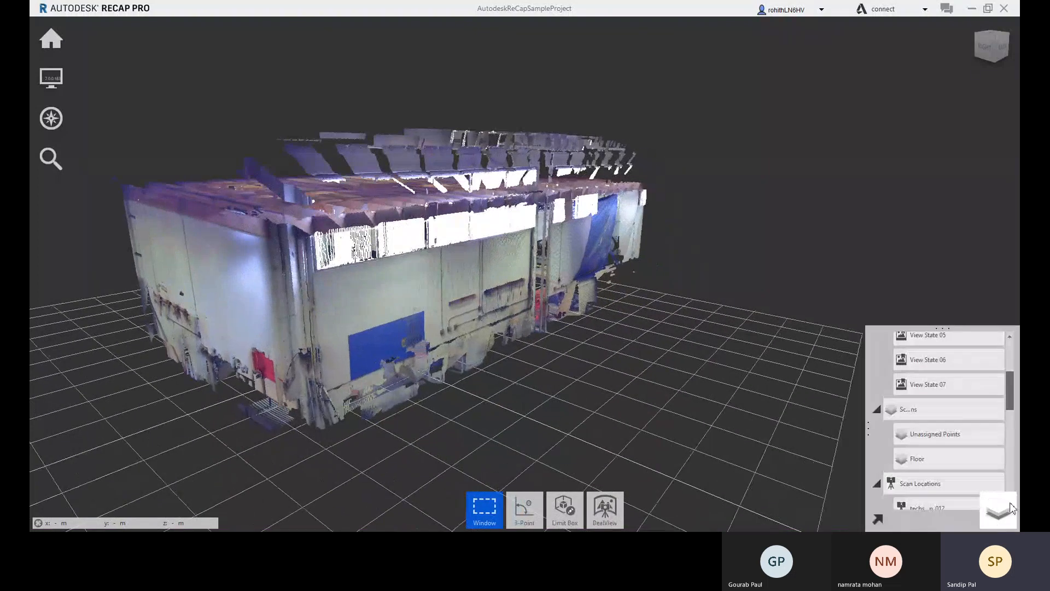
{"action": "mouse_move", "coordinate": [914, 412]}
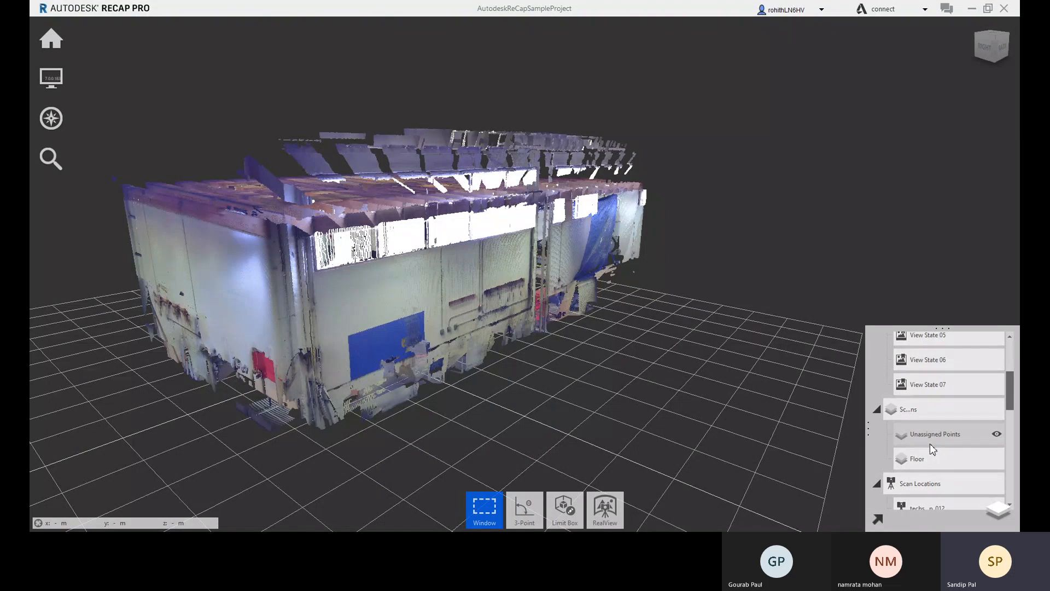
{"action": "left_click", "coordinate": [998, 412]}
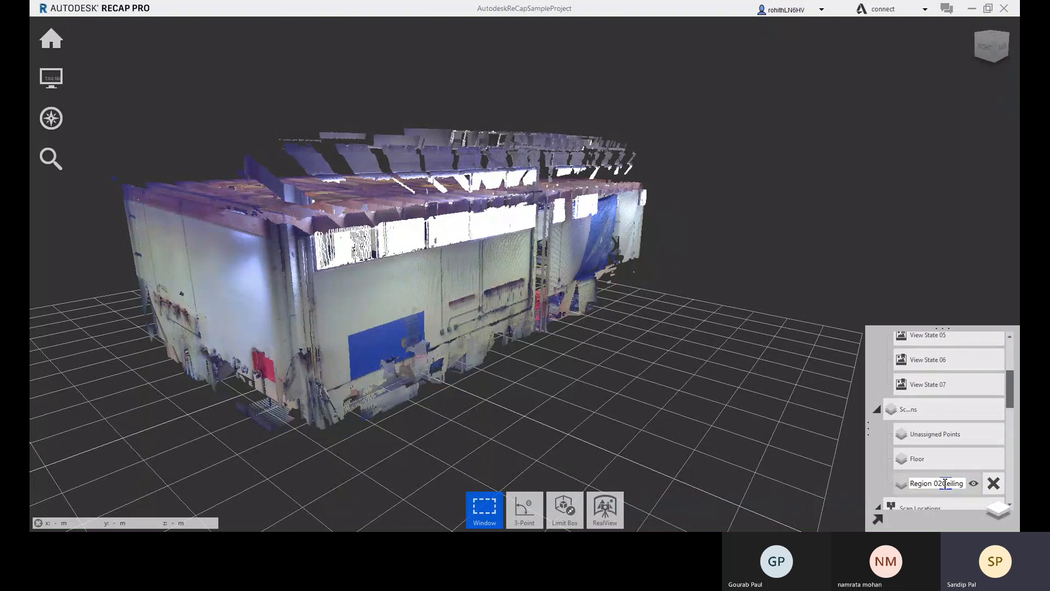
{"action": "left_click_drag", "start_coordinate": [945, 483], "coordinate": [829, 488]}
{"action": "key", "text": "BackSpace"}
{"action": "key", "text": "Return"}
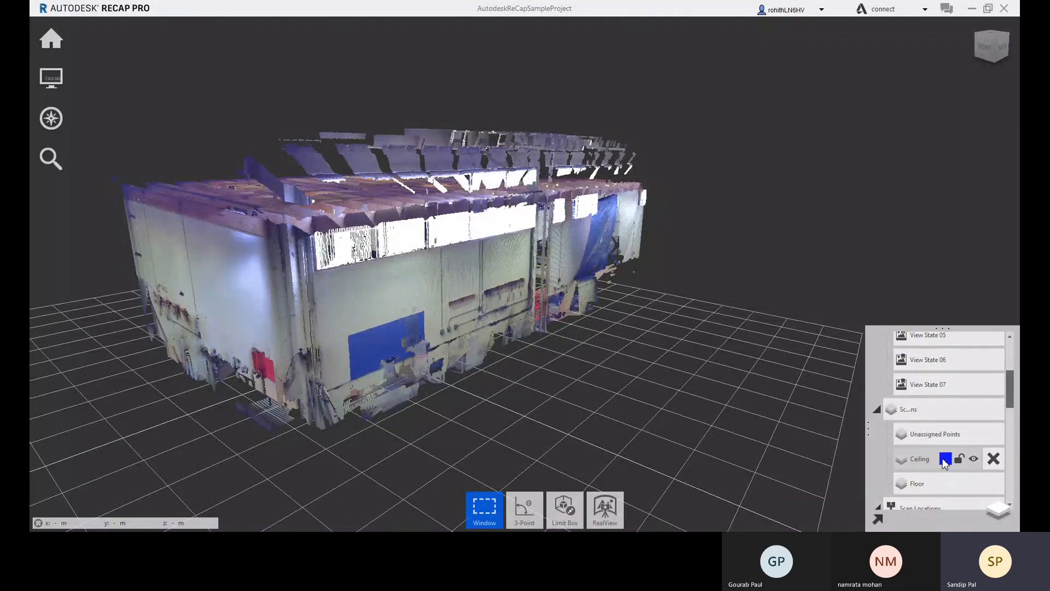
Set the Ceiling region's color to orange, RGB 255, 162, 0.
{"action": "left_click", "coordinate": [946, 460]}
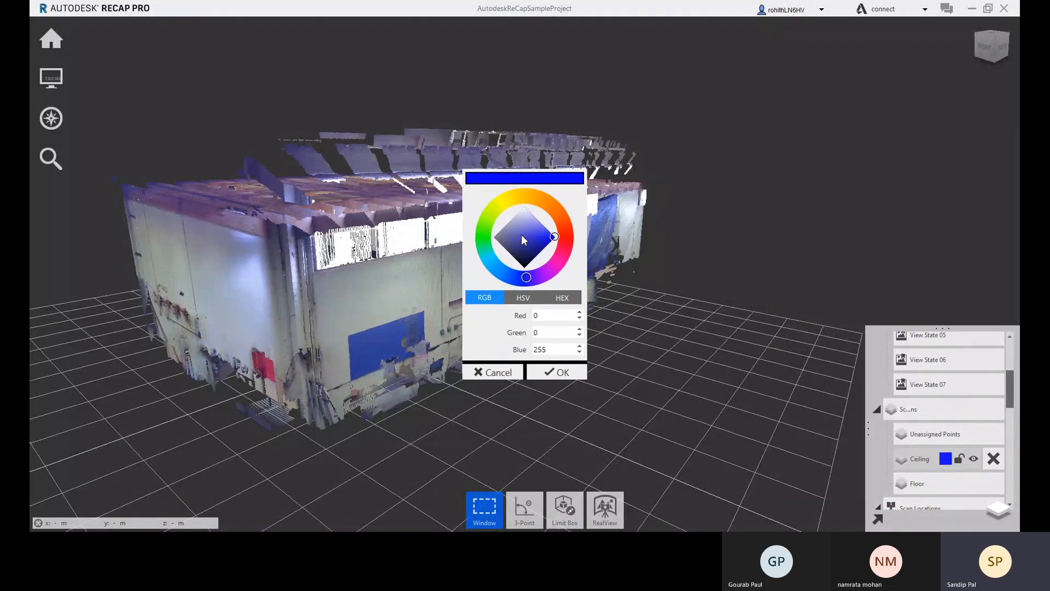
{"action": "left_click", "coordinate": [538, 199]}
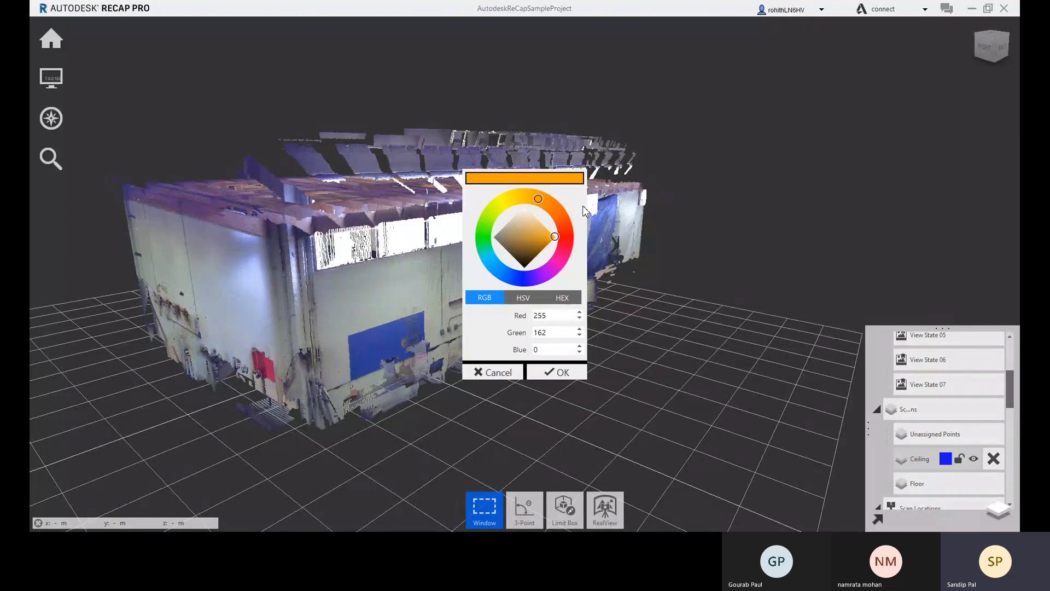
{"action": "left_click", "coordinate": [566, 376]}
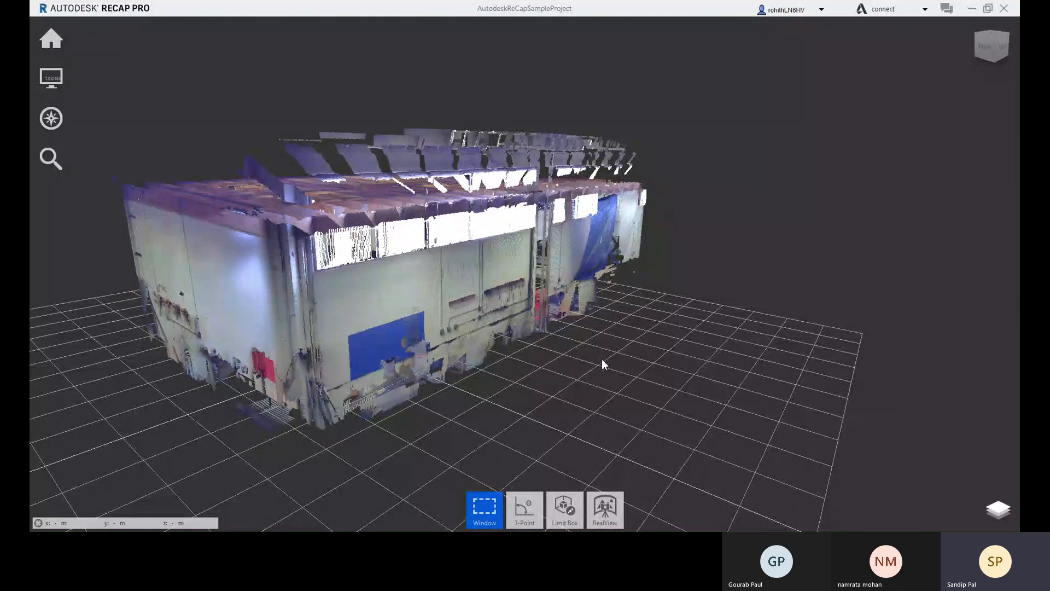
Switch off the perspective display and frame the whole workshop in the straight Back view.
{"action": "middle_click_drag", "start_coordinate": [601, 359], "coordinate": [525, 328]}
{"action": "middle_click_drag", "start_coordinate": [587, 412], "coordinate": [474, 352]}
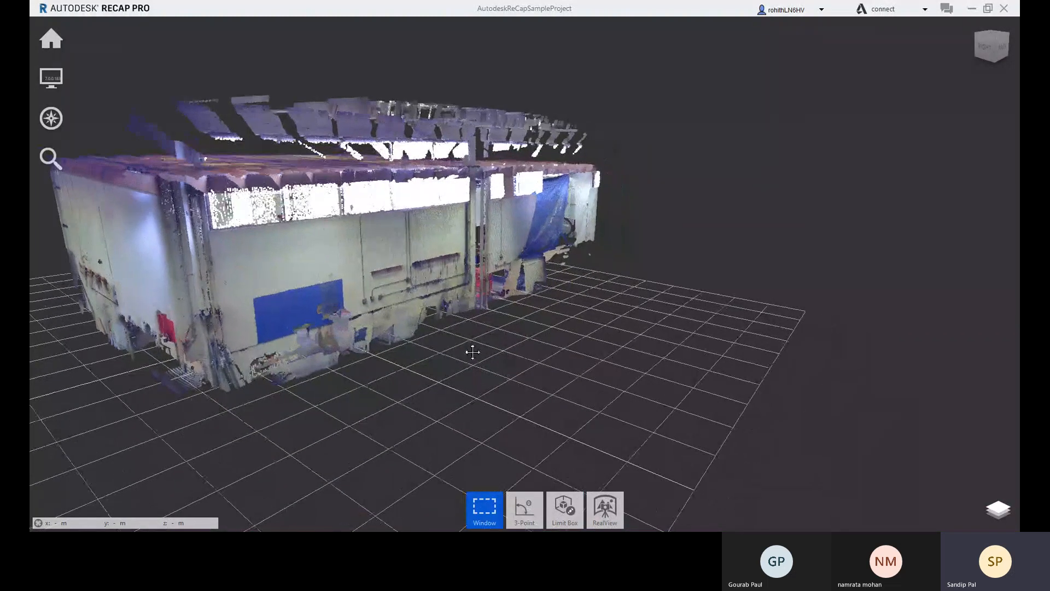
{"action": "middle_click_drag", "start_coordinate": [605, 327], "coordinate": [764, 333], "text": "shift"}
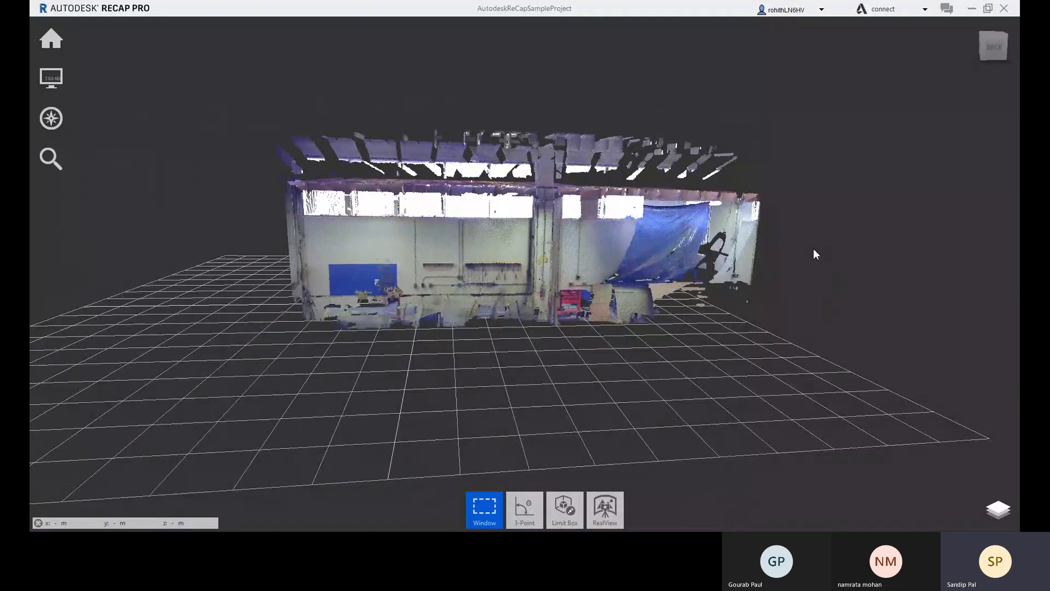
{"action": "mouse_move", "coordinate": [38, 80]}
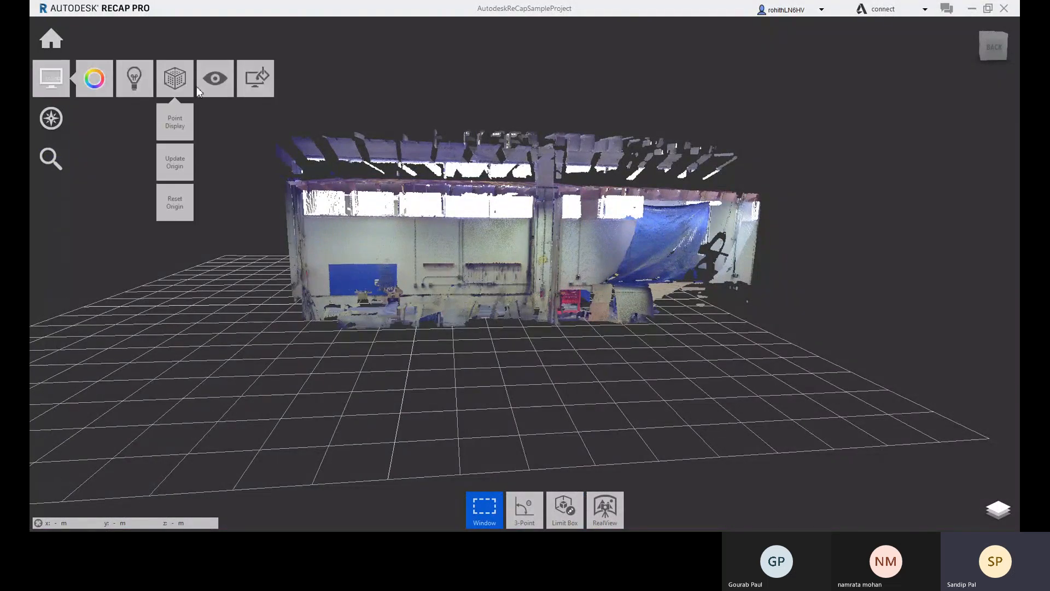
{"action": "mouse_move", "coordinate": [197, 86]}
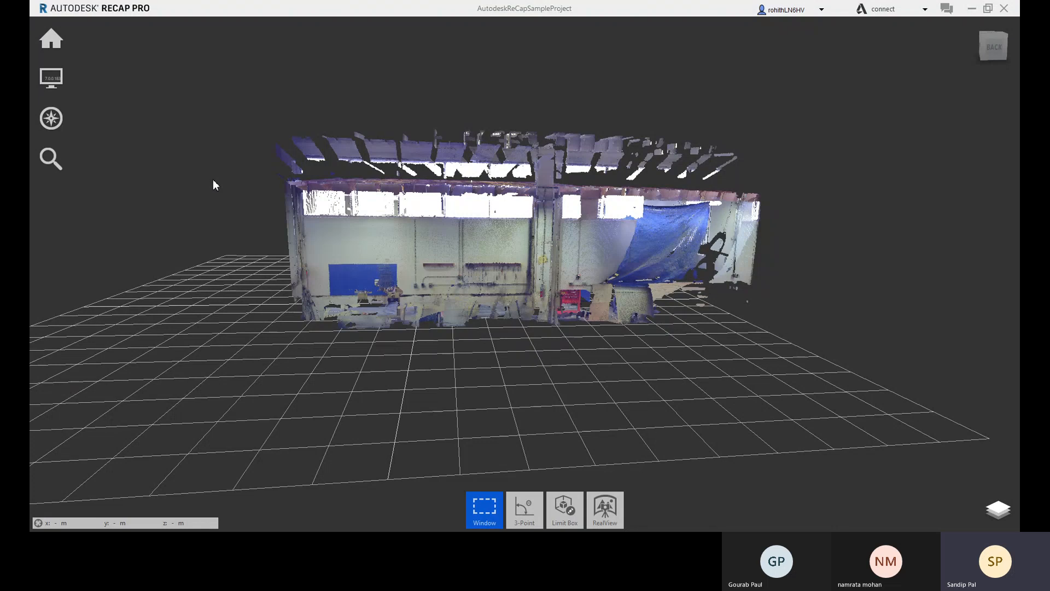
{"action": "mouse_move", "coordinate": [221, 171]}
{"action": "left_click", "coordinate": [217, 208]}
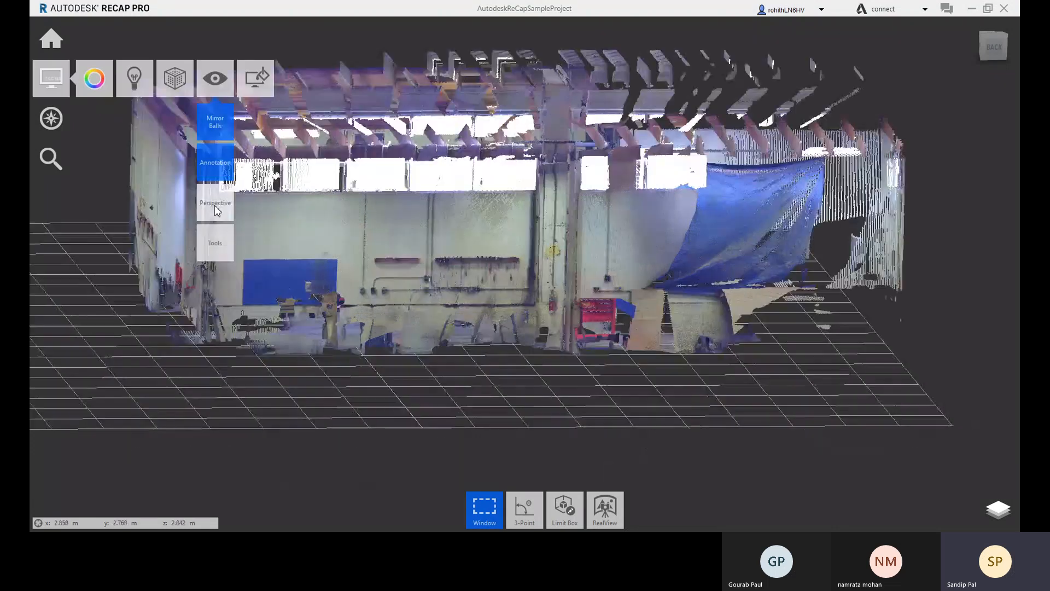
{"action": "left_click", "coordinate": [995, 48]}
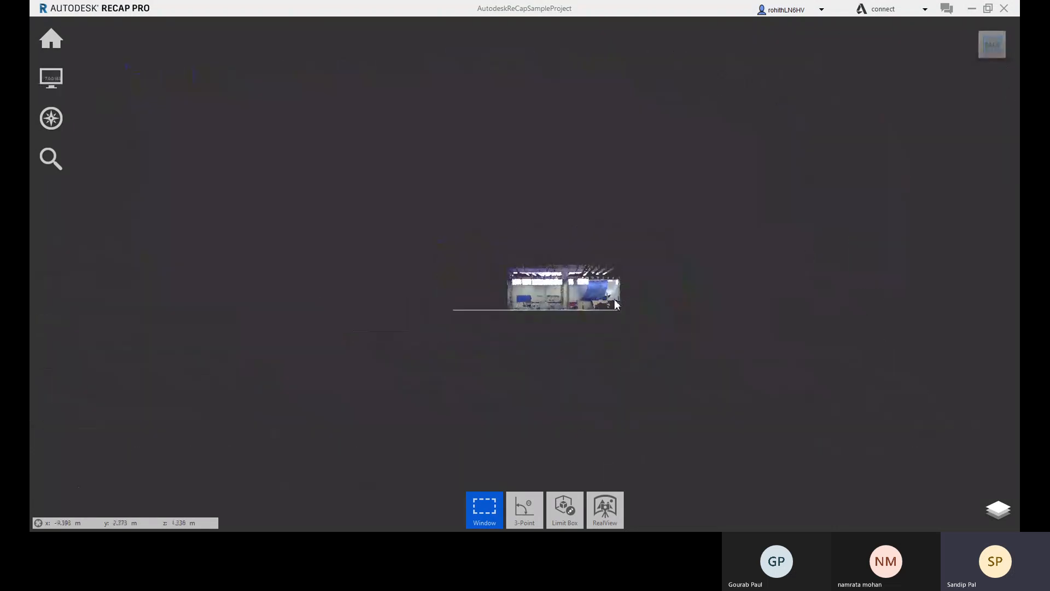
{"action": "scroll", "coordinate": [619, 292], "scroll_direction": "up", "scroll_amount": 2}
{"action": "scroll", "coordinate": [618, 292], "scroll_direction": "up", "scroll_amount": 1}
{"action": "scroll", "coordinate": [651, 269], "scroll_direction": "up", "scroll_amount": 3}
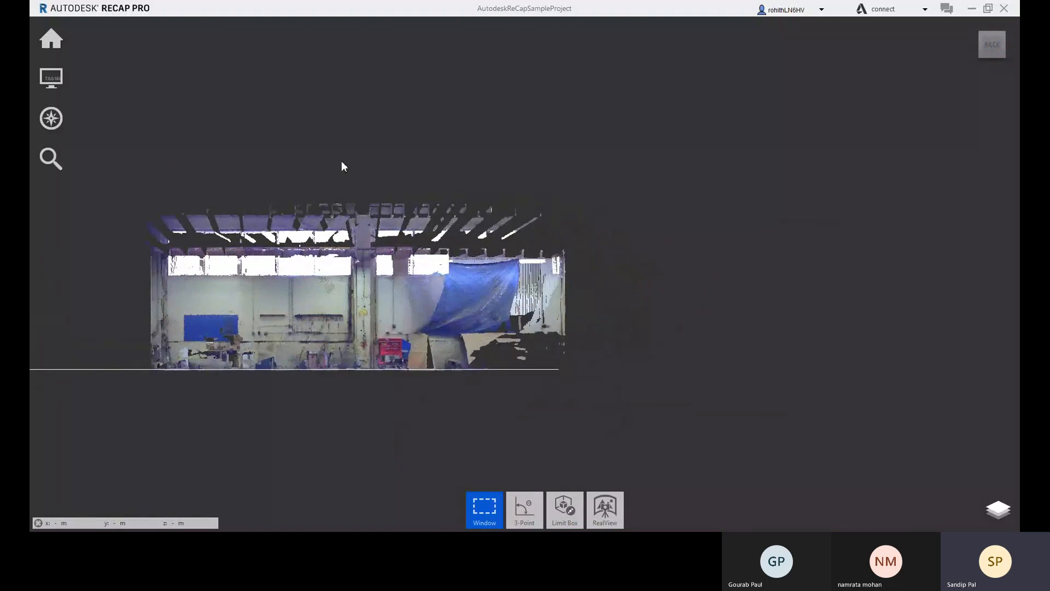
{"action": "scroll", "coordinate": [543, 328], "scroll_direction": "up", "scroll_amount": 1}
{"action": "middle_click_drag", "start_coordinate": [543, 328], "coordinate": [673, 328]}
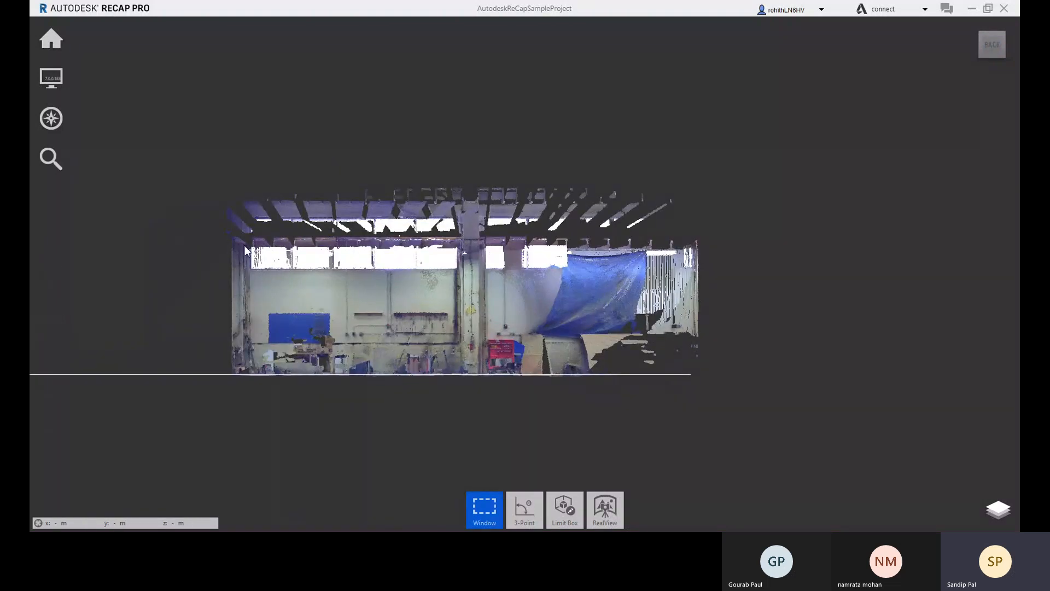
{"action": "scroll", "coordinate": [673, 271], "scroll_direction": "up", "scroll_amount": 3}
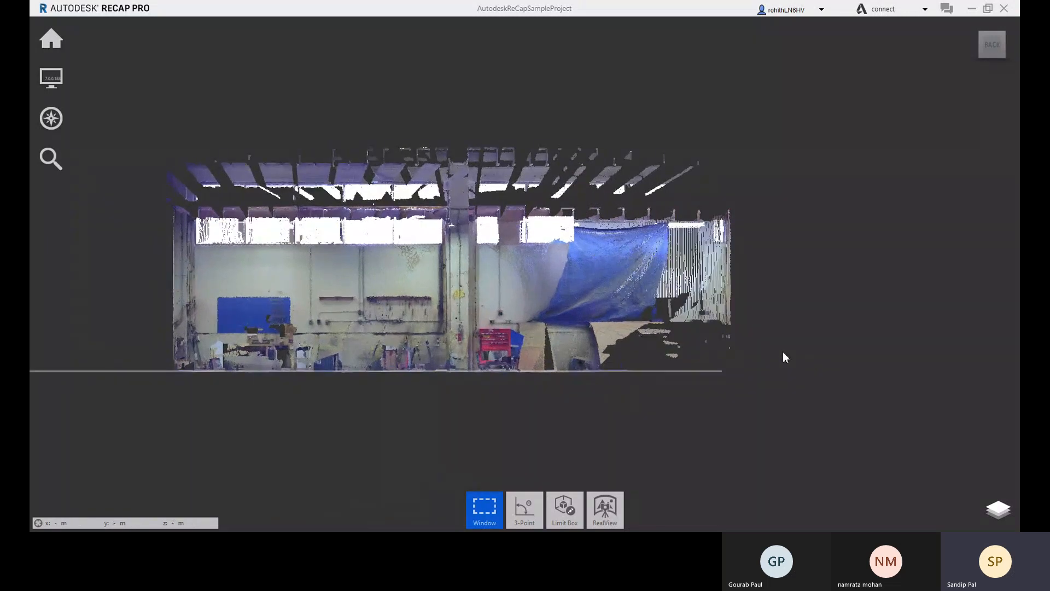
Window-select the roof beams above the window band and assign these points to the Ceiling region.
{"action": "left_click", "coordinate": [999, 510]}
{"action": "mouse_move", "coordinate": [949, 482]}
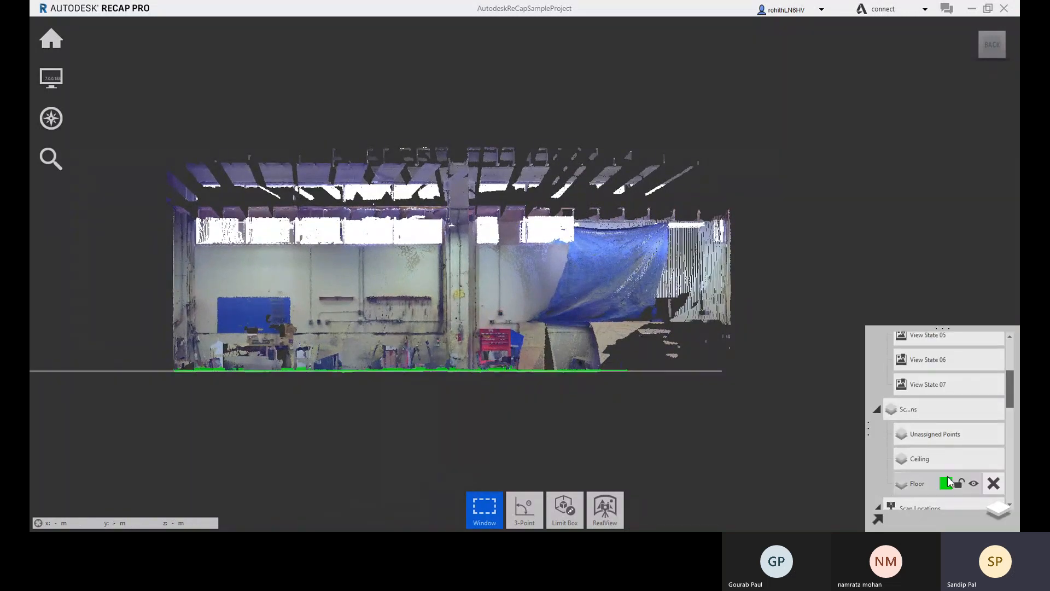
{"action": "mouse_move", "coordinate": [489, 507]}
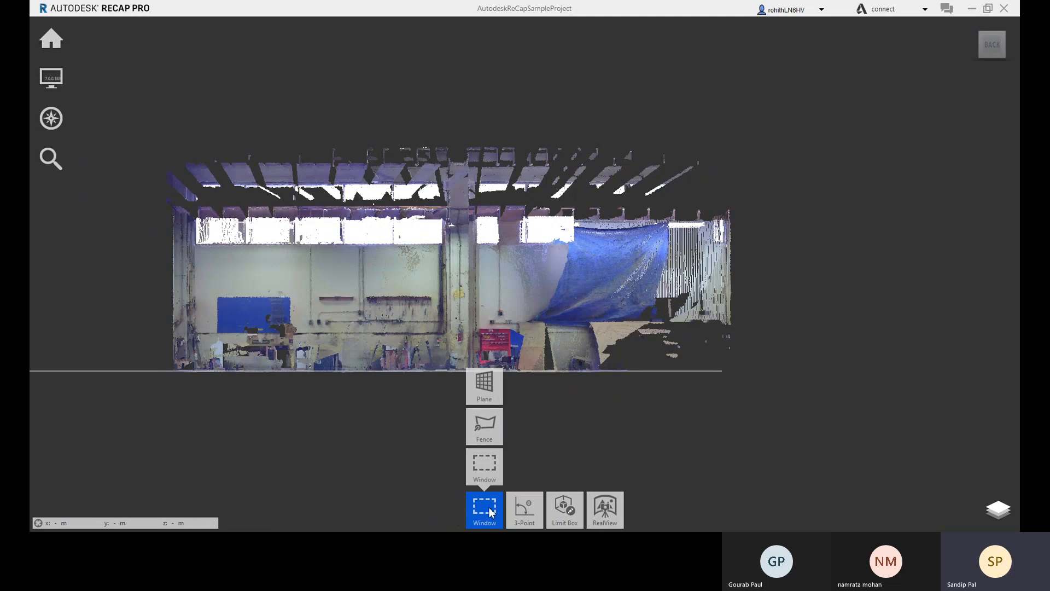
{"action": "left_click_drag", "start_coordinate": [121, 143], "coordinate": [772, 218]}
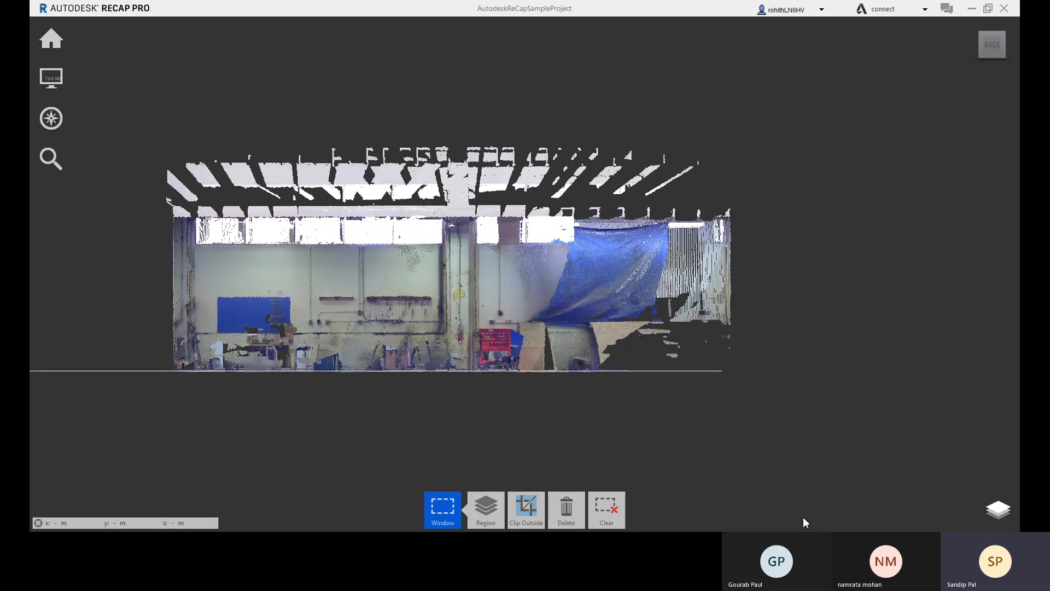
{"action": "mouse_move", "coordinate": [481, 511]}
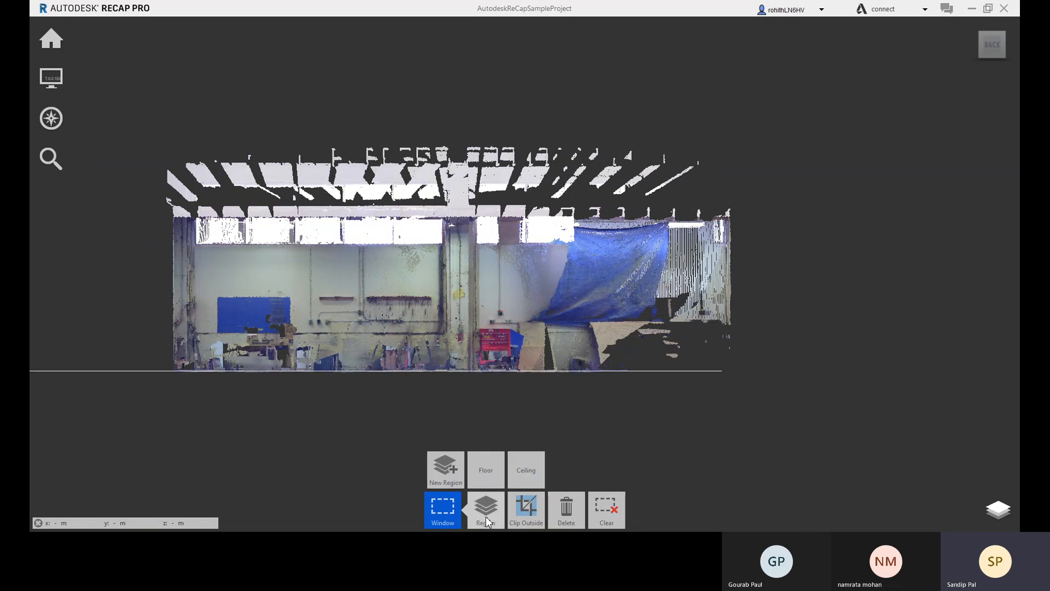
{"action": "left_click", "coordinate": [526, 474]}
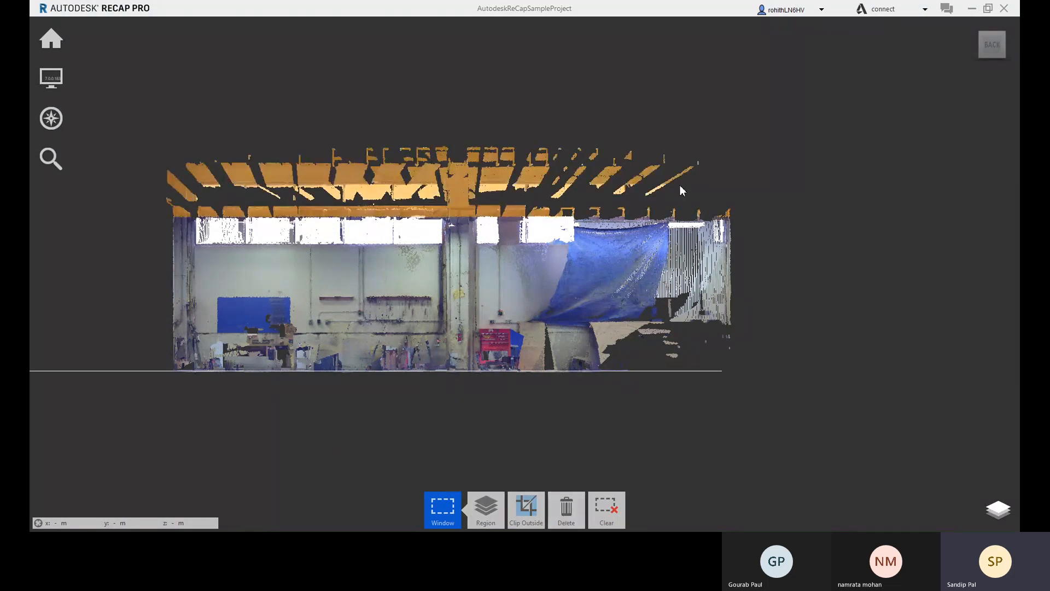
Hide the selected roof points with Clip Inside, and restore them with Unclip All.
{"action": "mouse_move", "coordinate": [527, 508]}
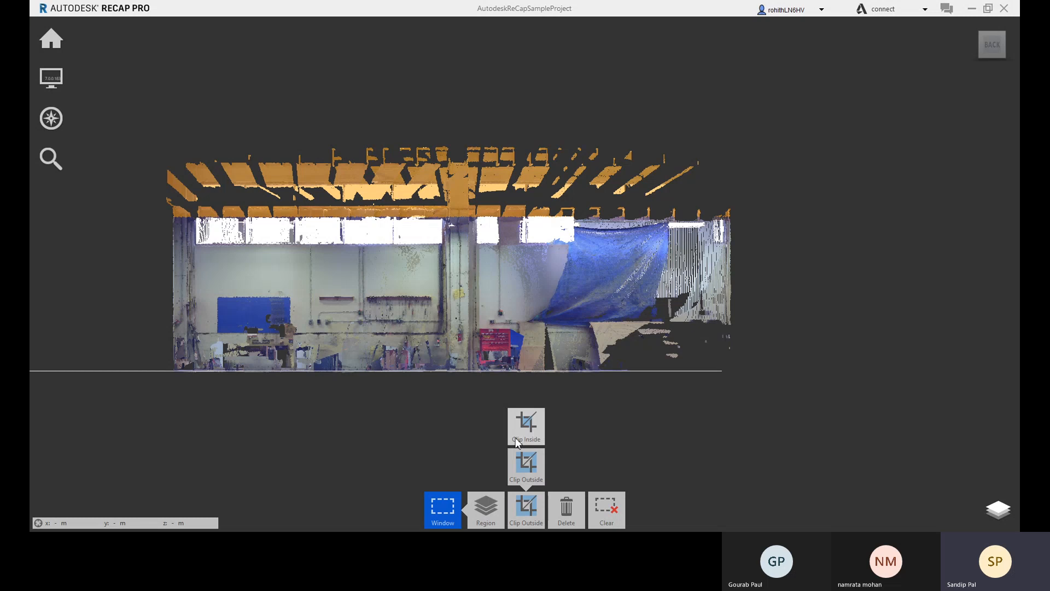
{"action": "left_click", "coordinate": [536, 435]}
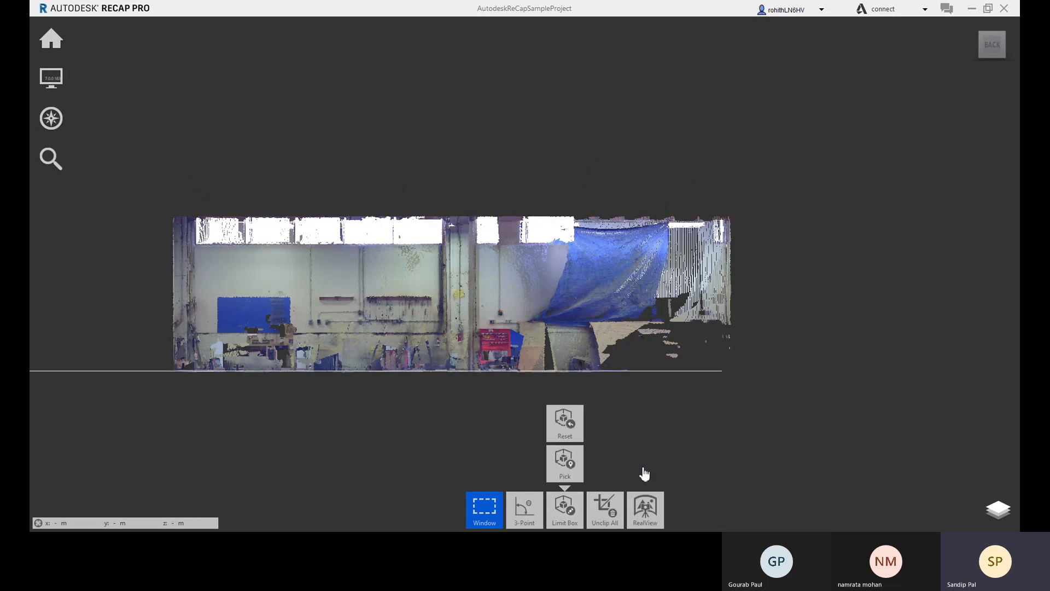
{"action": "left_click", "coordinate": [605, 508]}
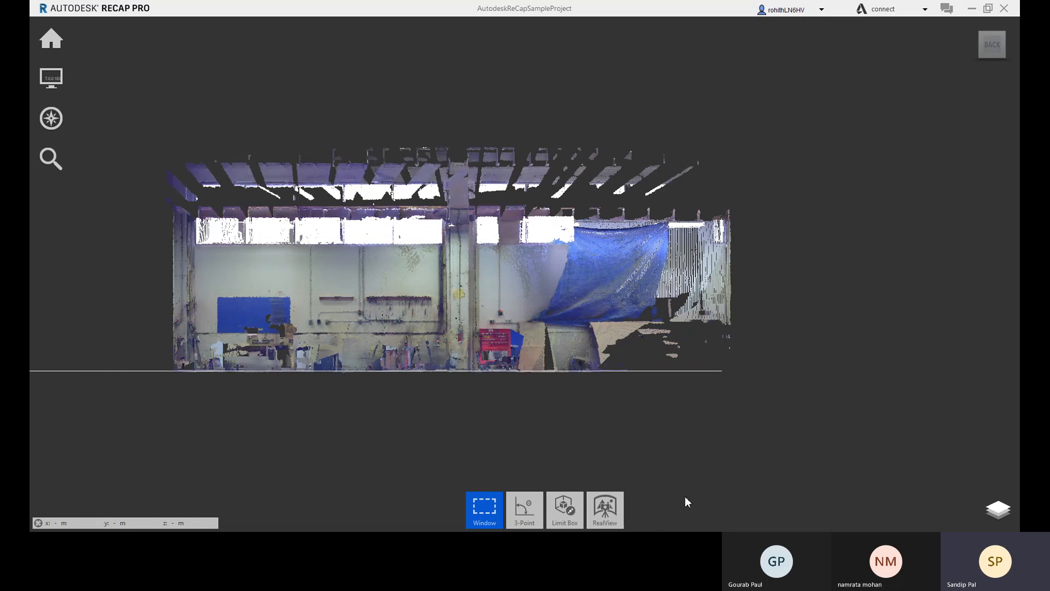
Lock the Ceiling region and window-select from above the roof down to the middle of the walls, viewing the selection at an angle.
{"action": "left_click", "coordinate": [998, 510]}
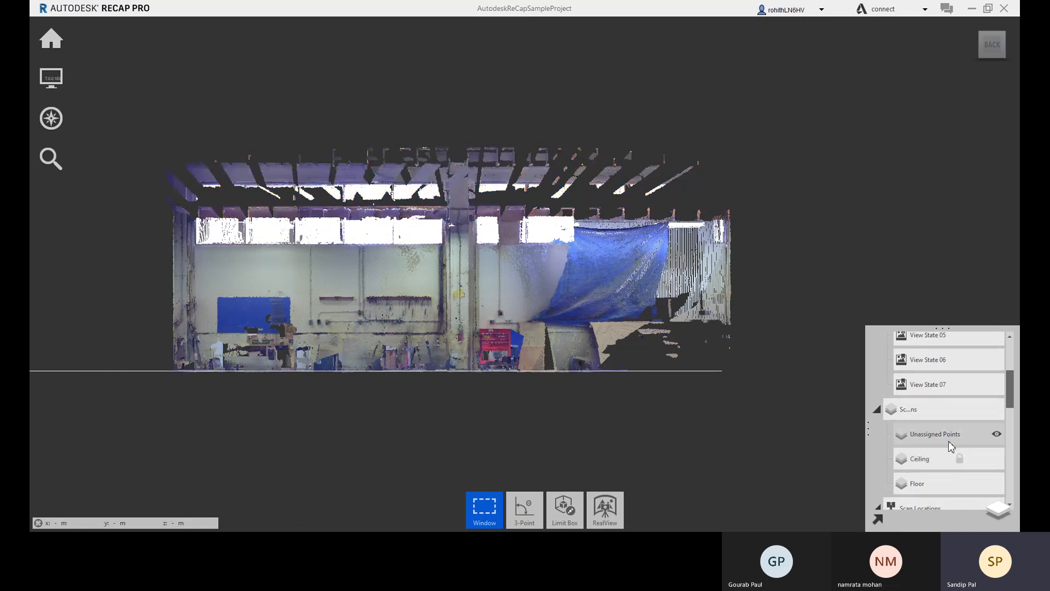
{"action": "left_click_drag", "start_coordinate": [121, 145], "coordinate": [785, 307]}
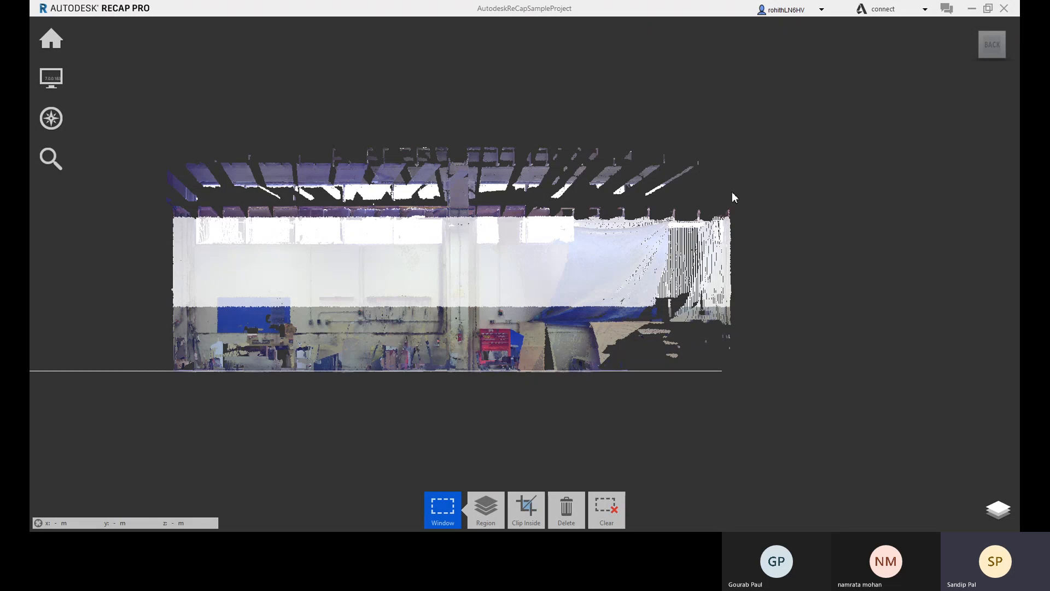
{"action": "middle_click_drag", "start_coordinate": [219, 269], "coordinate": [231, 273]}
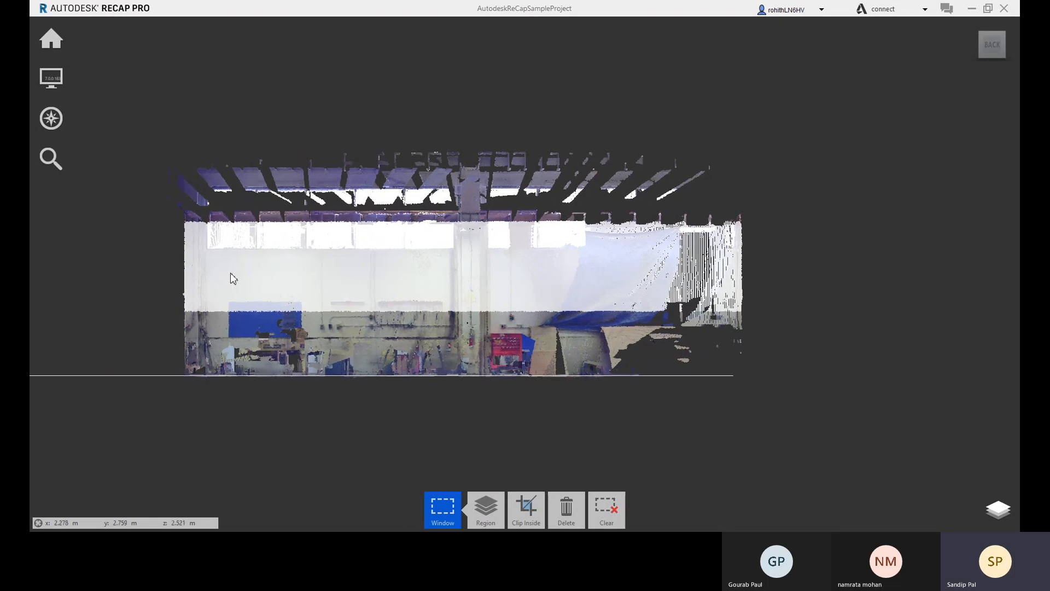
{"action": "middle_click_drag", "start_coordinate": [525, 268], "coordinate": [434, 257]}
{"action": "middle_click_drag", "start_coordinate": [383, 225], "coordinate": [483, 264], "text": "shift"}
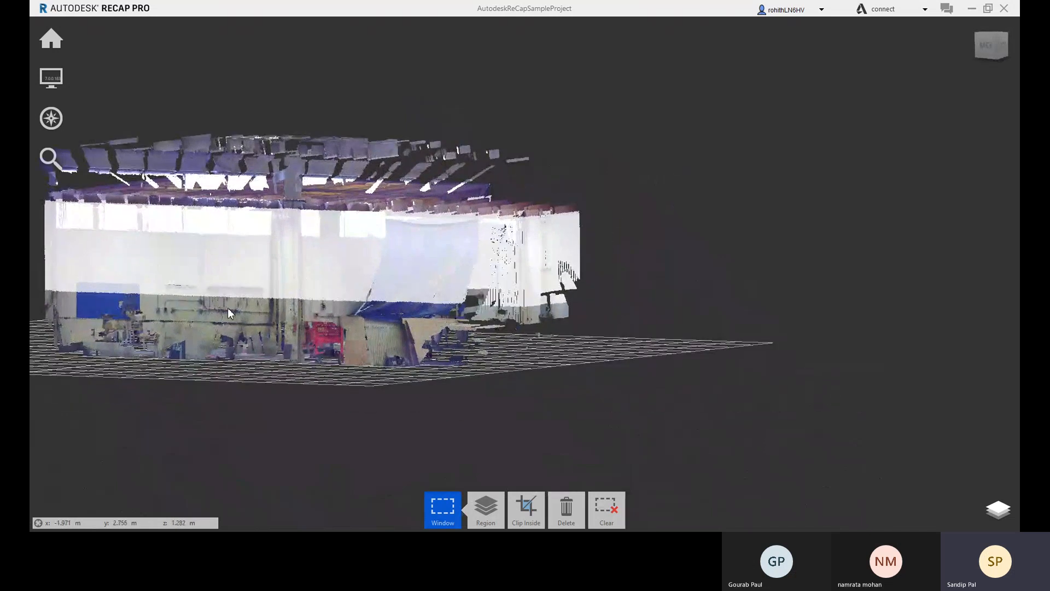
{"action": "middle_click_drag", "start_coordinate": [226, 307], "coordinate": [314, 308]}
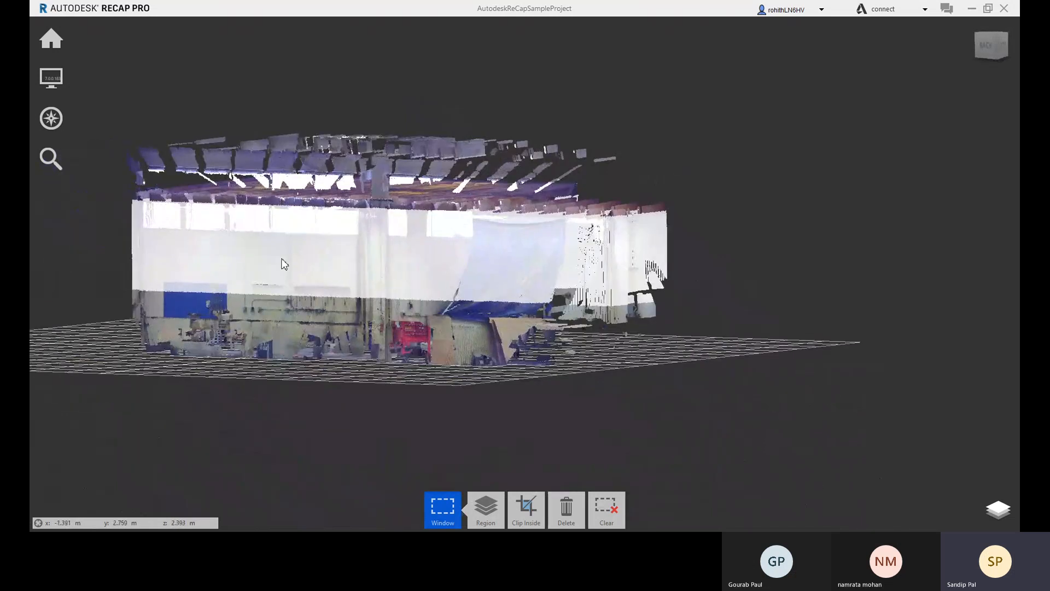
{"action": "middle_click_drag", "start_coordinate": [485, 280], "coordinate": [483, 266]}
Clip away the points outside the selected upper wall band and examine the remaining walls and ceiling from below and above.
{"action": "mouse_move", "coordinate": [534, 516]}
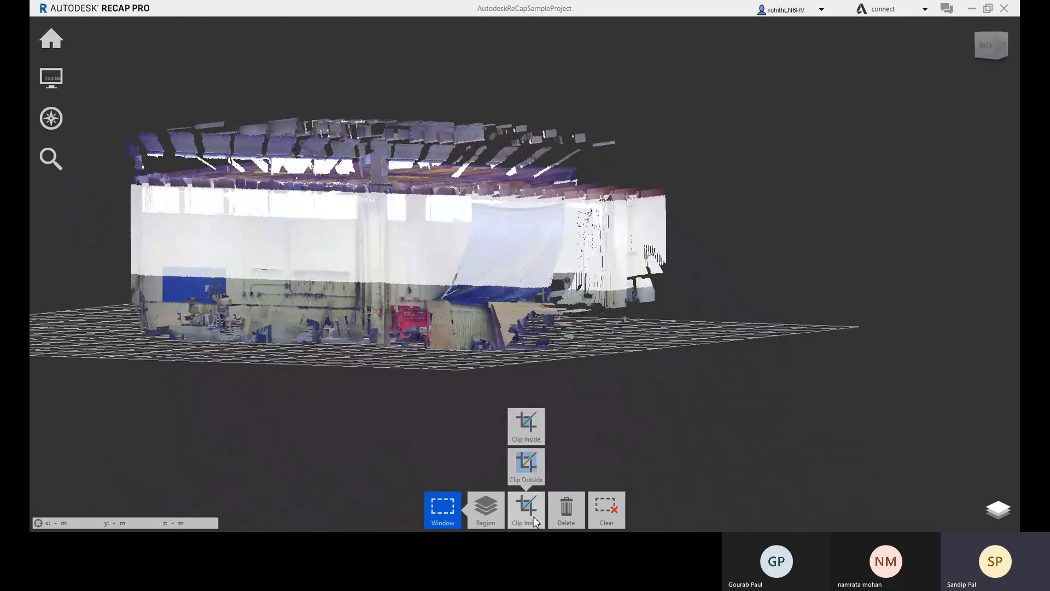
{"action": "left_click", "coordinate": [534, 437]}
{"action": "left_click_drag", "start_coordinate": [445, 350], "coordinate": [308, 291]}
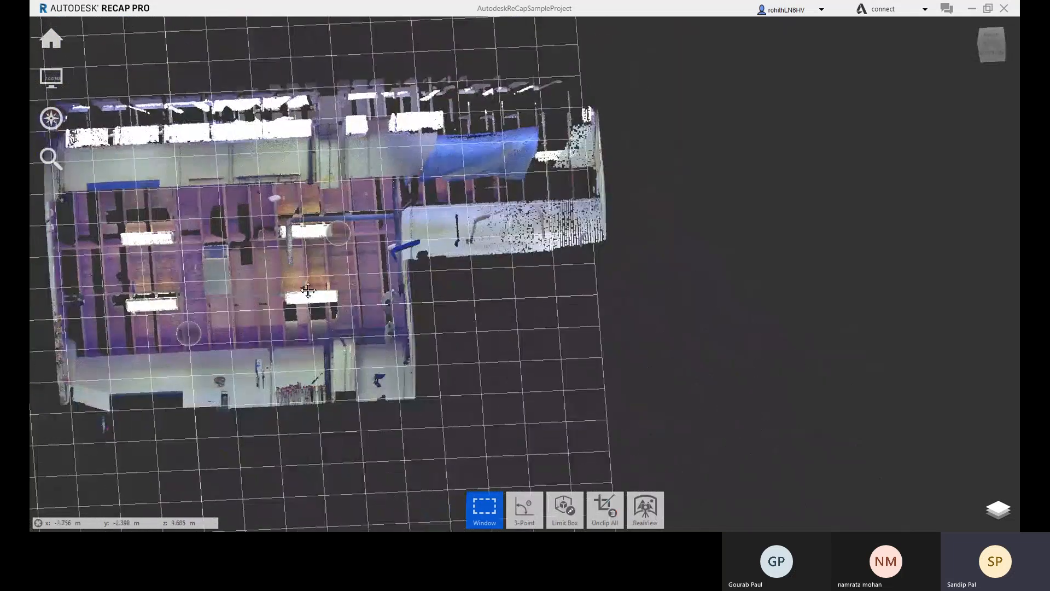
{"action": "middle_click_drag", "start_coordinate": [308, 291], "coordinate": [323, 385]}
{"action": "left_click_drag", "start_coordinate": [311, 345], "coordinate": [191, 449]}
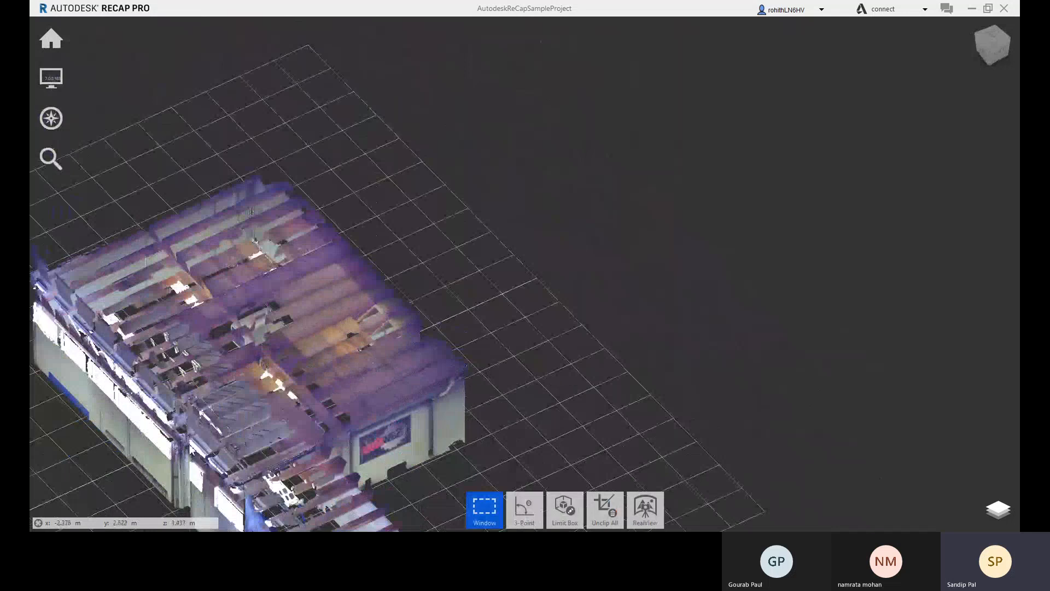
{"action": "middle_click_drag", "start_coordinate": [192, 450], "coordinate": [205, 287]}
Unclip all points and view the complete workshop from its front side at a low angle.
{"action": "left_click", "coordinate": [605, 509]}
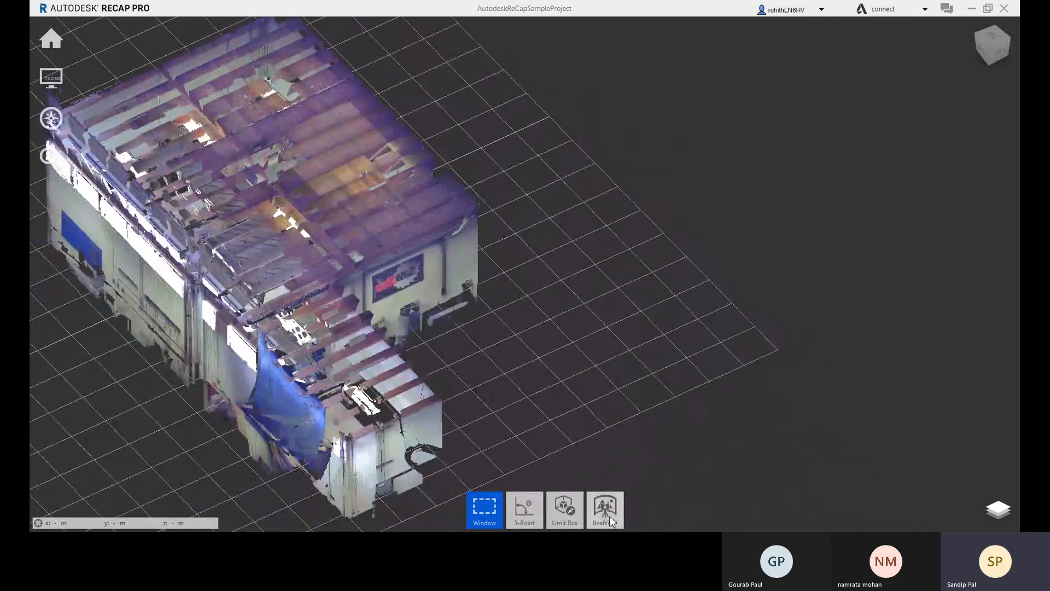
{"action": "right_click_drag", "start_coordinate": [426, 387], "coordinate": [480, 390]}
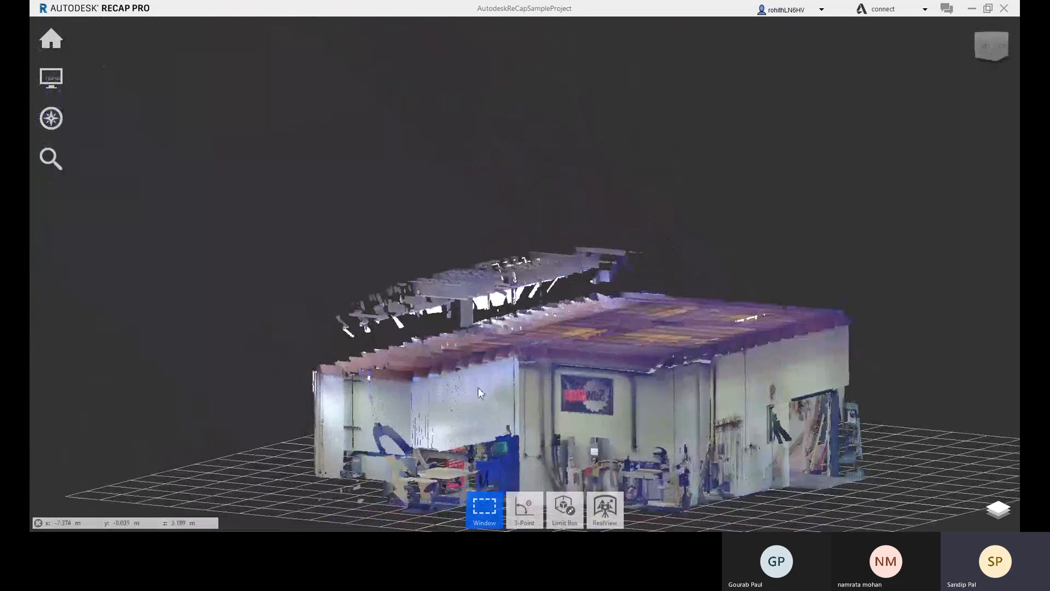
{"action": "middle_click_drag", "start_coordinate": [479, 390], "coordinate": [214, 324]}
{"action": "right_click_drag", "start_coordinate": [214, 324], "coordinate": [288, 374]}
{"action": "middle_click_drag", "start_coordinate": [384, 440], "coordinate": [342, 408]}
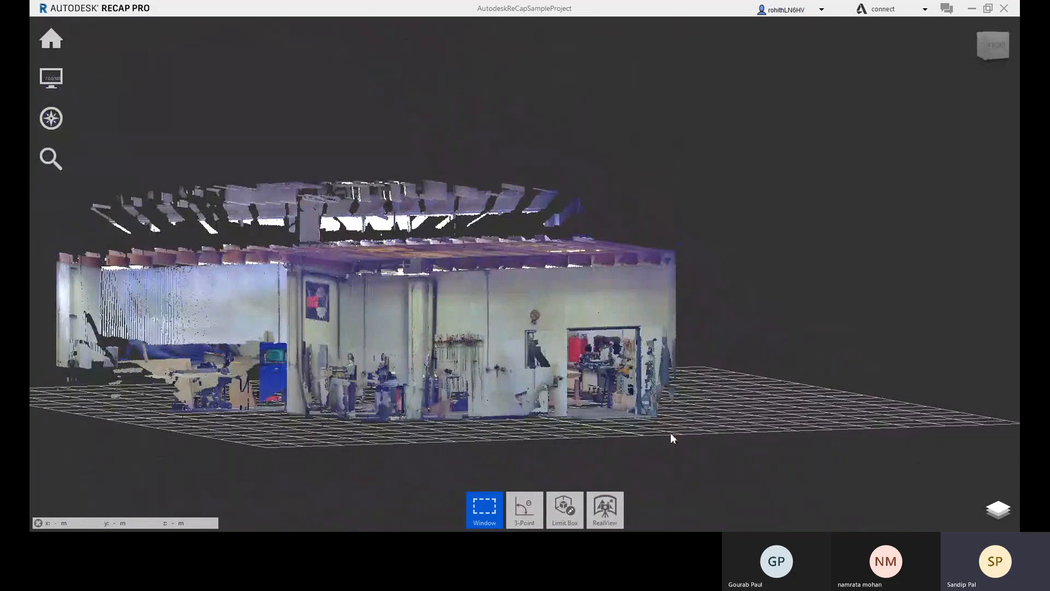
Open the scan regions' export options, cancel without exporting, and try to delete the locked Ceiling region.
{"action": "middle_click_drag", "start_coordinate": [448, 432], "coordinate": [473, 422]}
{"action": "mouse_move", "coordinate": [1001, 500]}
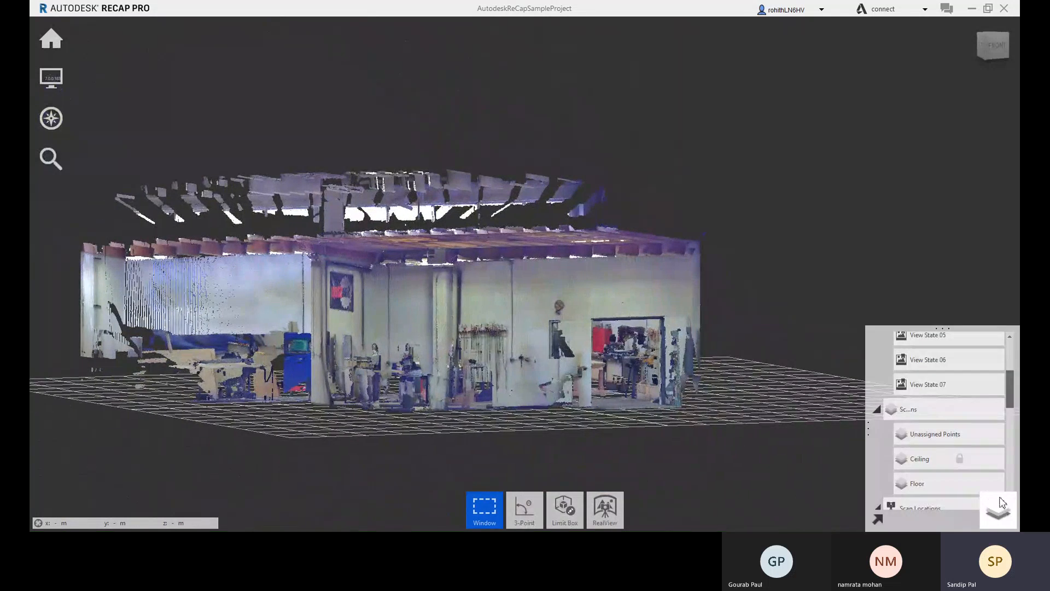
{"action": "scroll", "coordinate": [966, 422], "scroll_direction": "down", "scroll_amount": 2}
{"action": "scroll", "coordinate": [939, 393], "scroll_direction": "up", "scroll_amount": 2}
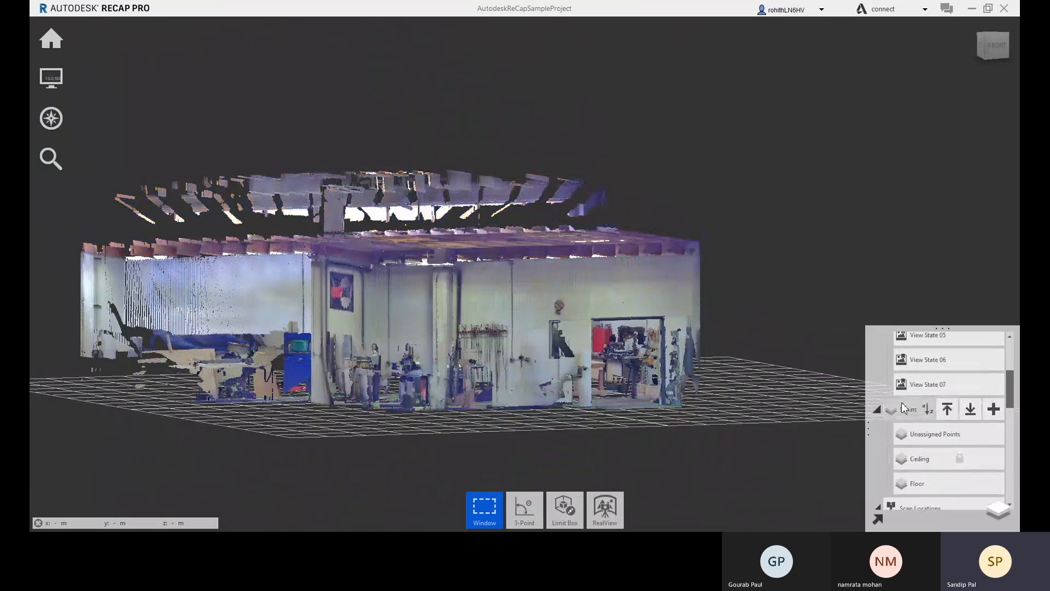
{"action": "left_click", "coordinate": [948, 410]}
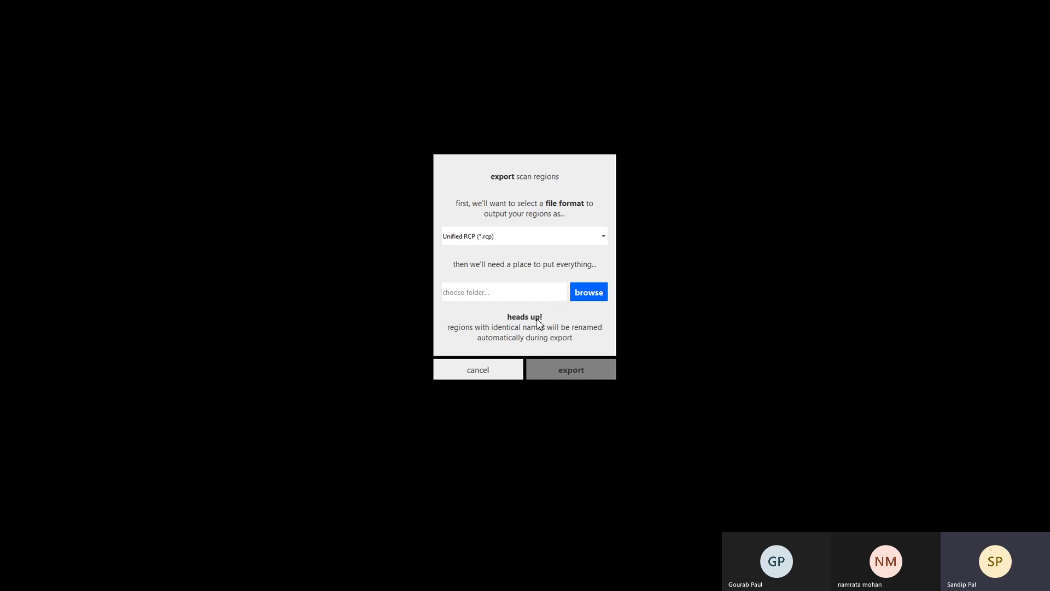
{"action": "left_click", "coordinate": [484, 373]}
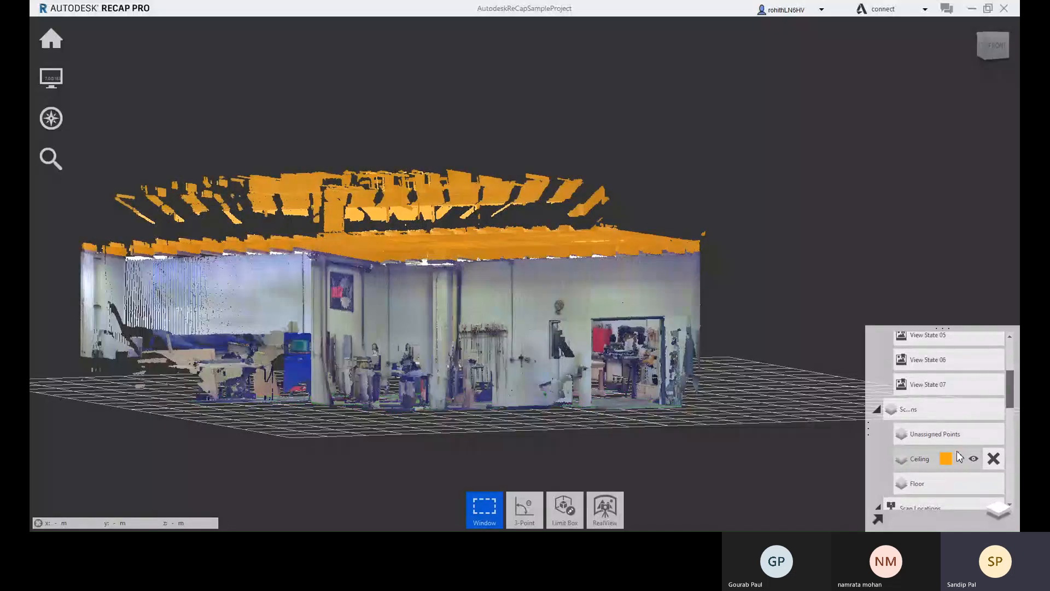
{"action": "left_click", "coordinate": [994, 459]}
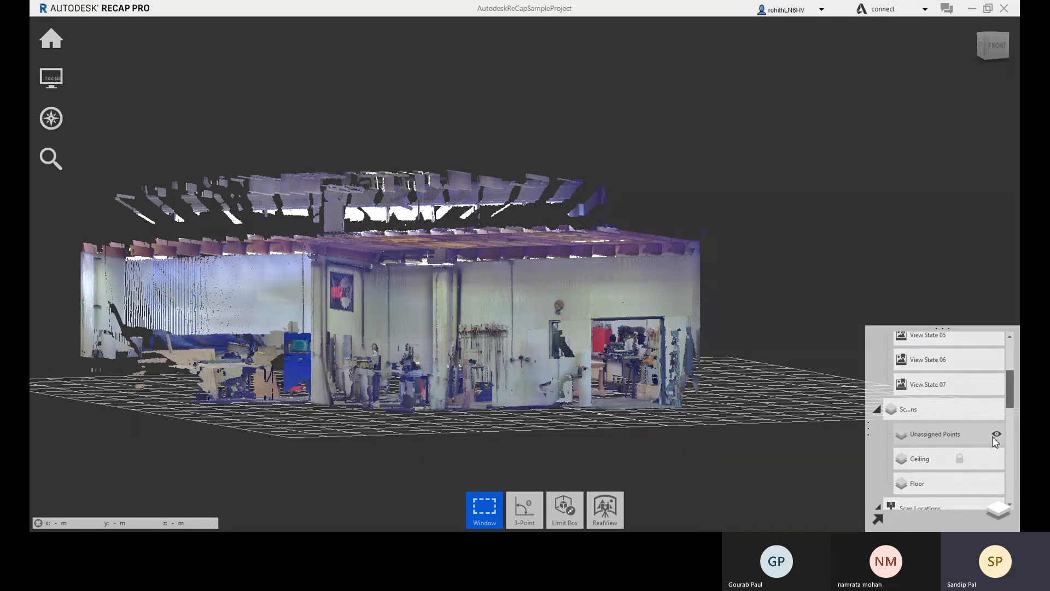
{"action": "middle_click_drag", "start_coordinate": [222, 250], "coordinate": [253, 238]}
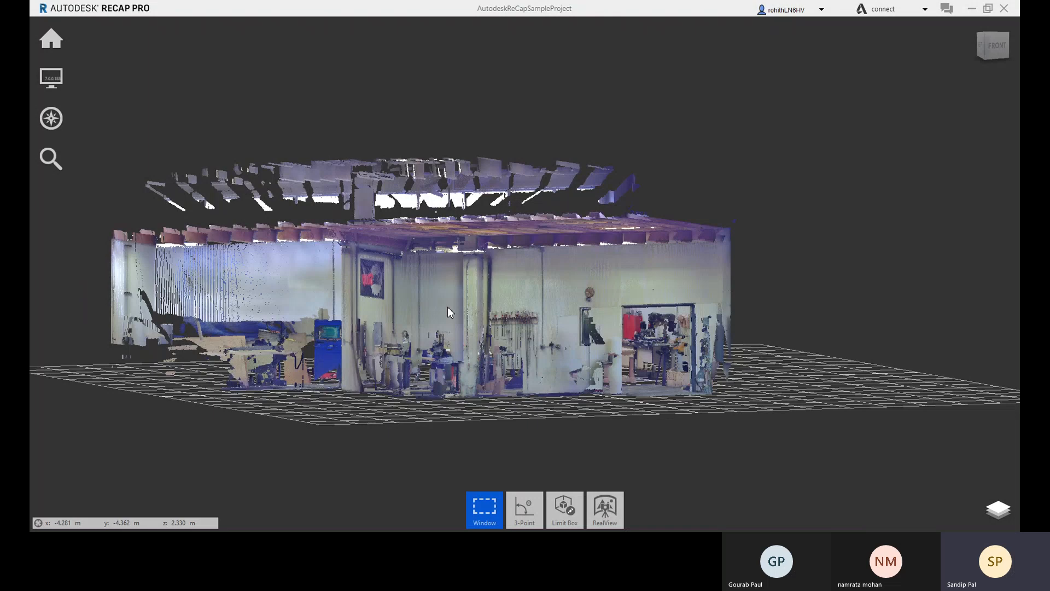
Open the annotations' export to a CSV file and cancel it without saving.
{"action": "mouse_move", "coordinate": [1001, 505]}
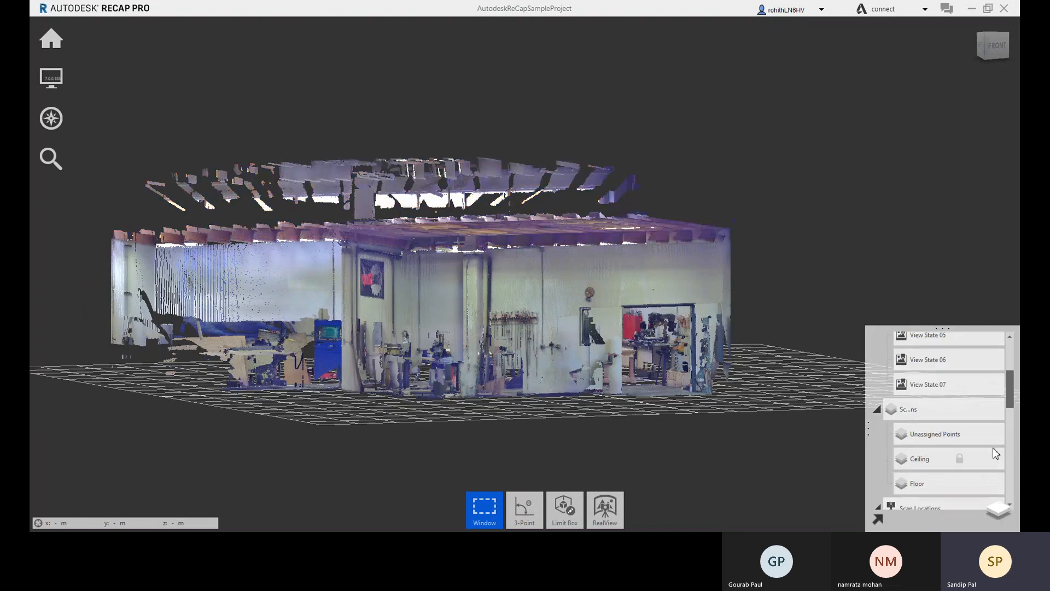
{"action": "mouse_move", "coordinate": [983, 462]}
{"action": "scroll", "coordinate": [982, 443], "scroll_direction": "down", "scroll_amount": 3}
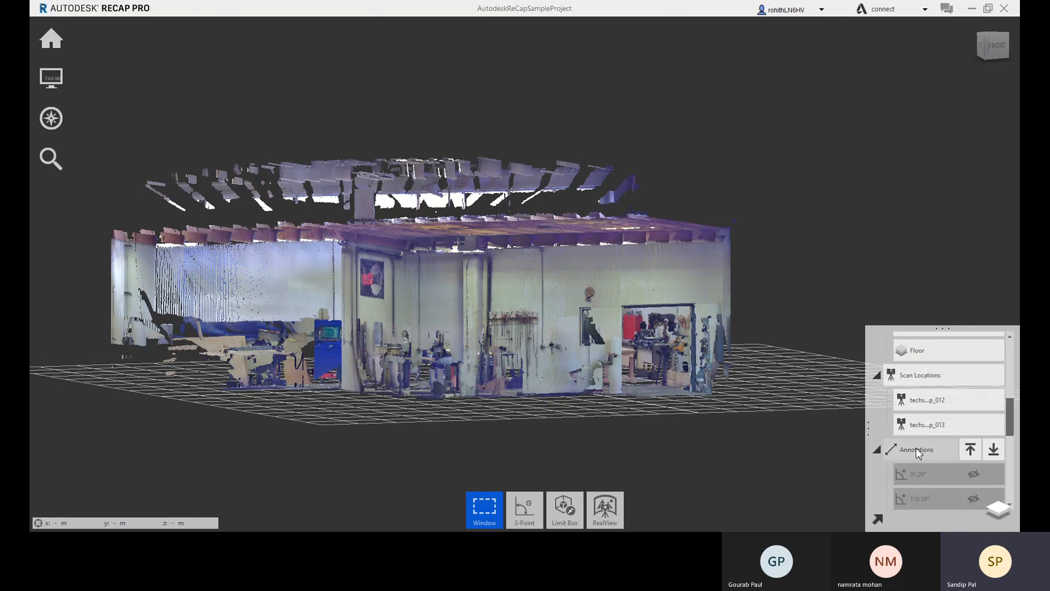
{"action": "scroll", "coordinate": [919, 453], "scroll_direction": "down", "scroll_amount": 2}
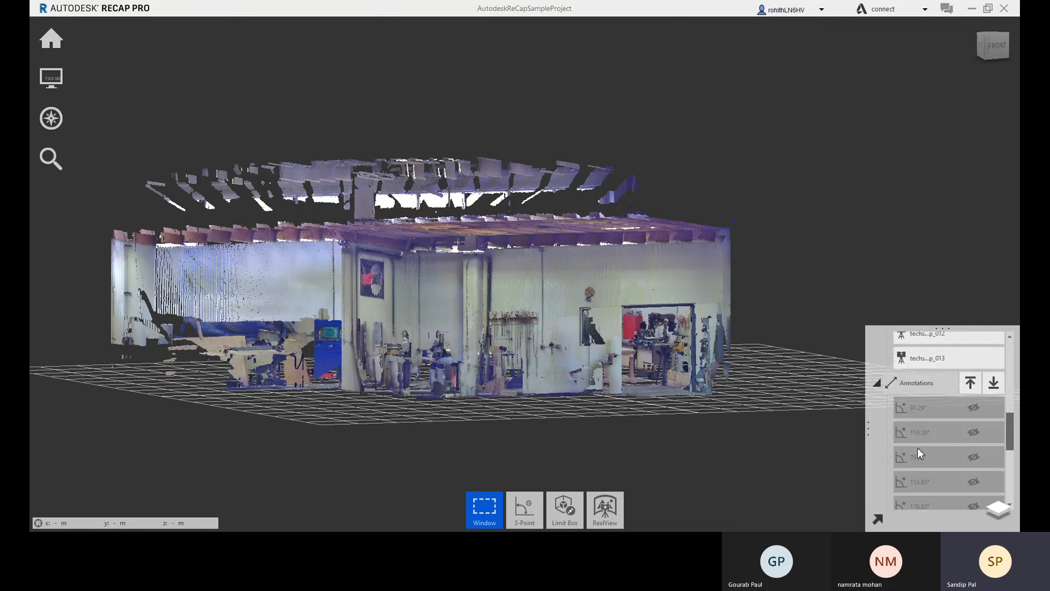
{"action": "left_click", "coordinate": [971, 384]}
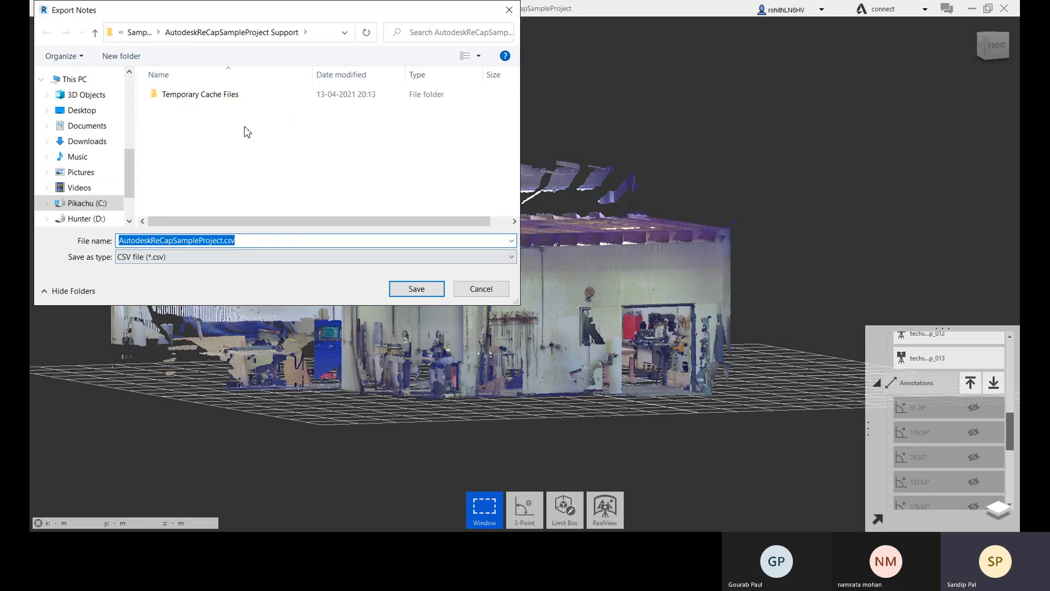
{"action": "left_click", "coordinate": [507, 293]}
Show the first seven hidden annotations in the list: five angle measurements, Note#1 and the 2.89 cm distance.
{"action": "mouse_move", "coordinate": [995, 438]}
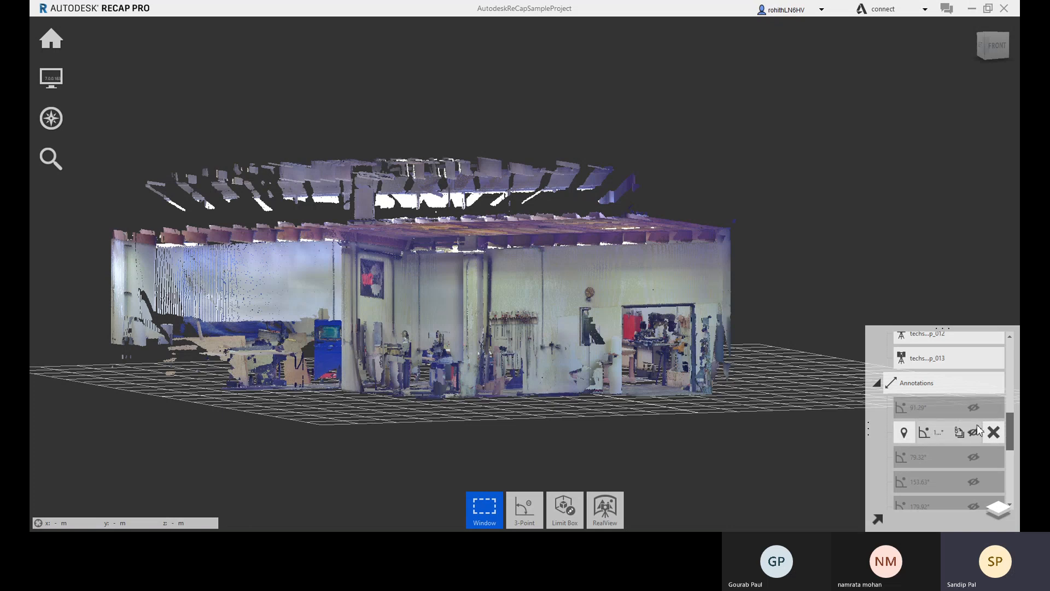
{"action": "left_click", "coordinate": [974, 407]}
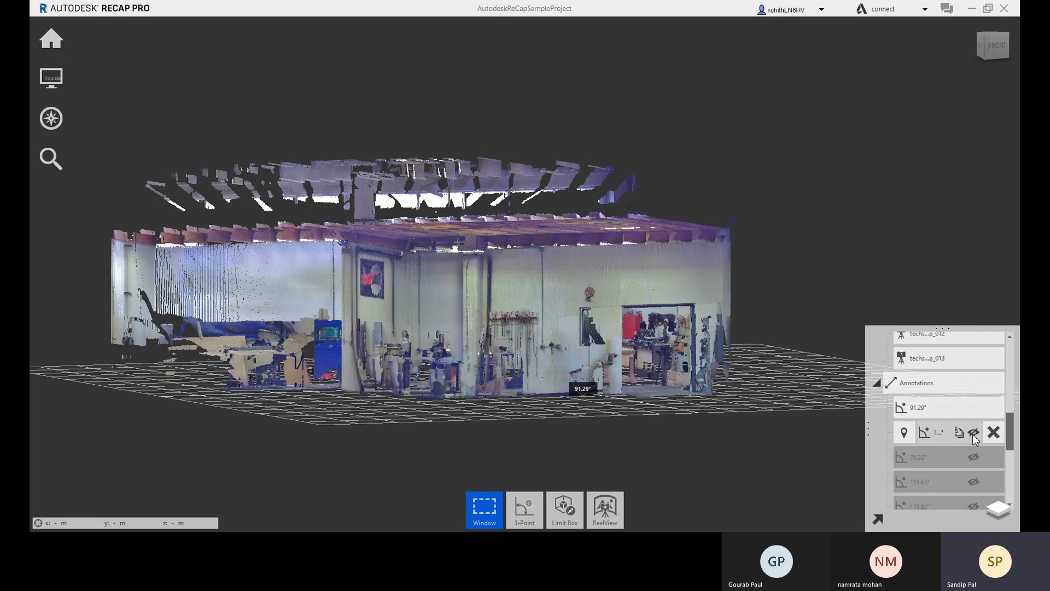
{"action": "left_click", "coordinate": [974, 434]}
{"action": "left_click", "coordinate": [974, 457]}
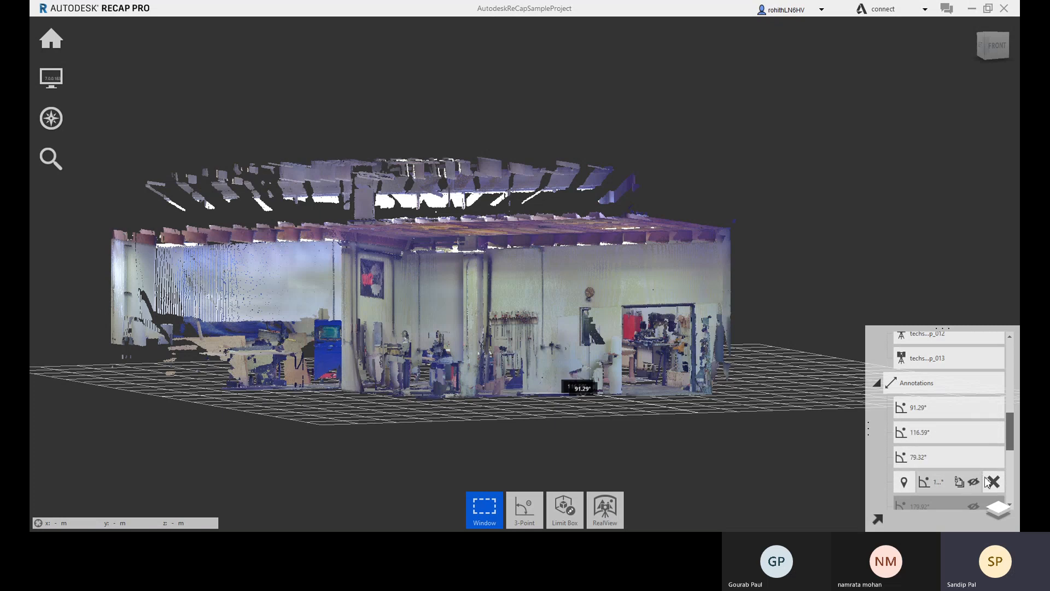
{"action": "left_click", "coordinate": [974, 482]}
{"action": "scroll", "coordinate": [978, 487], "scroll_direction": "down", "scroll_amount": 1}
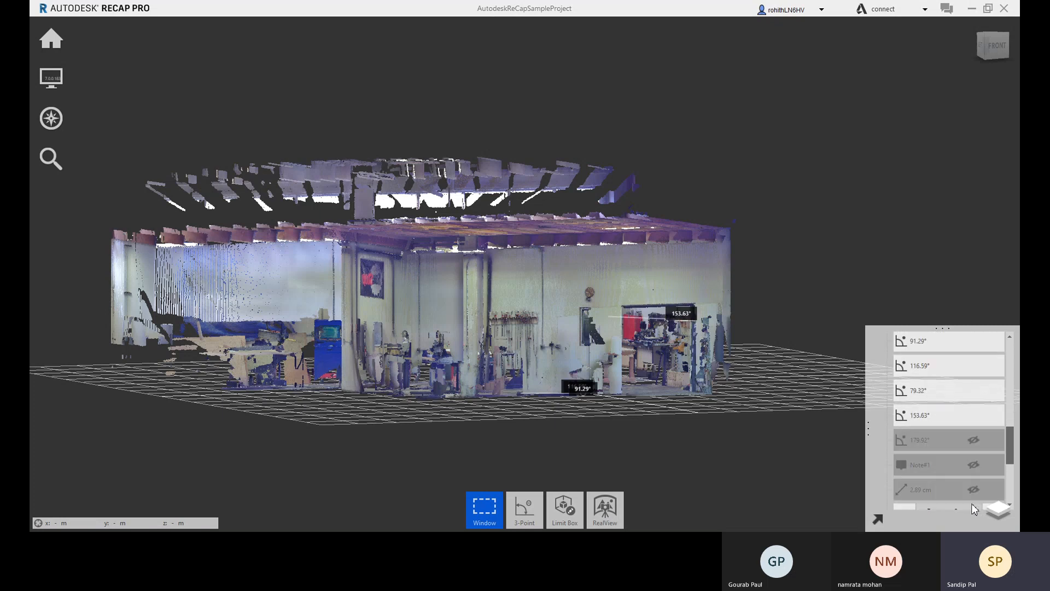
{"action": "left_click", "coordinate": [975, 489]}
{"action": "left_click", "coordinate": [974, 465]}
{"action": "left_click", "coordinate": [974, 440]}
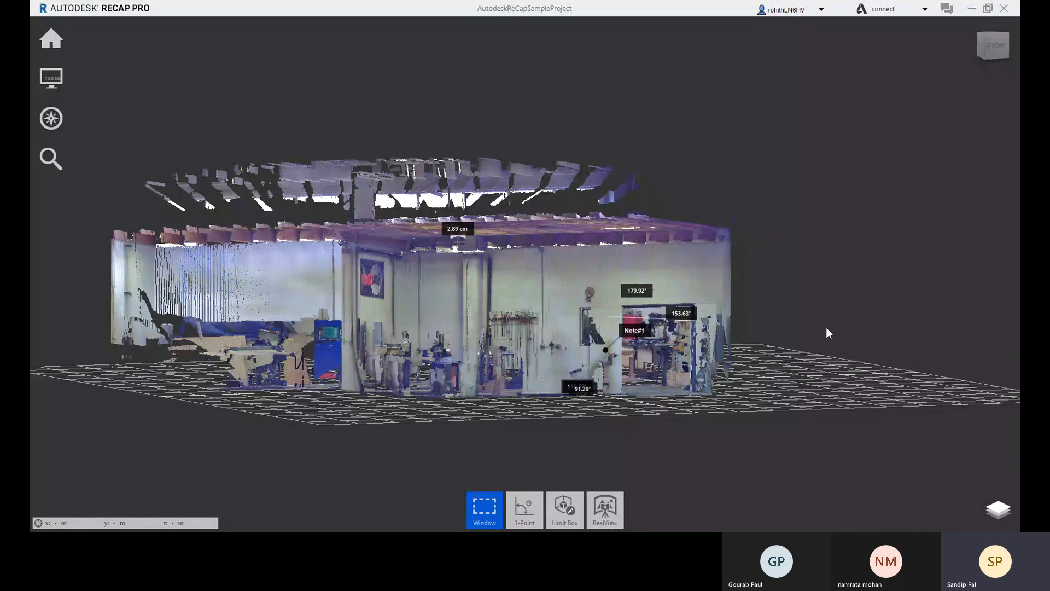
Look through the remaining annotations in the project list and examine the displayed ones on the workshop from several angles.
{"action": "scroll", "coordinate": [955, 476], "scroll_direction": "down", "scroll_amount": 5}
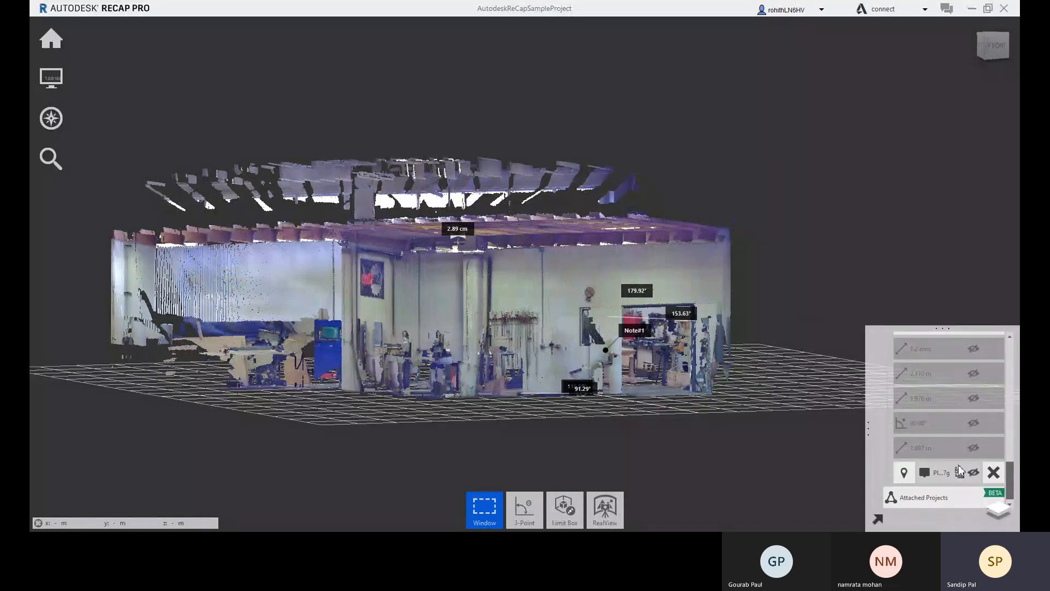
{"action": "scroll", "coordinate": [952, 459], "scroll_direction": "up", "scroll_amount": 5}
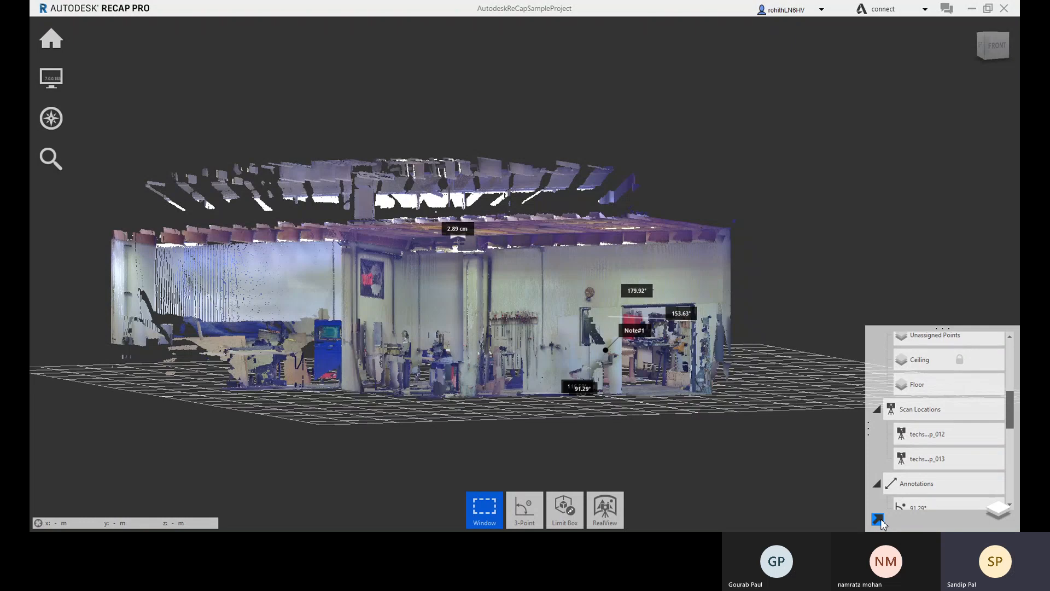
{"action": "left_click", "coordinate": [878, 520]}
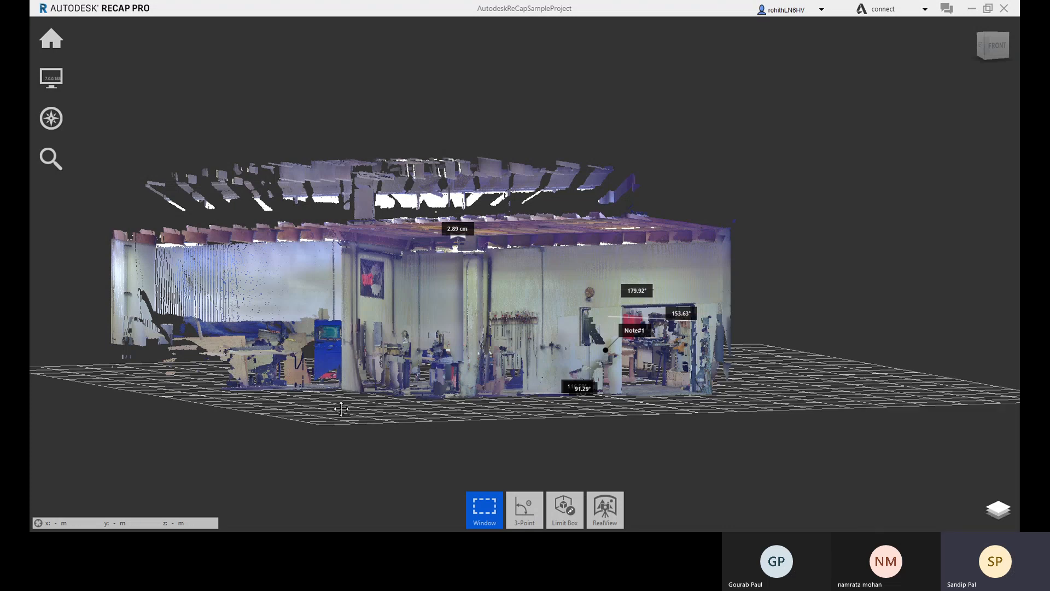
{"action": "left_click_drag", "start_coordinate": [341, 408], "coordinate": [679, 420]}
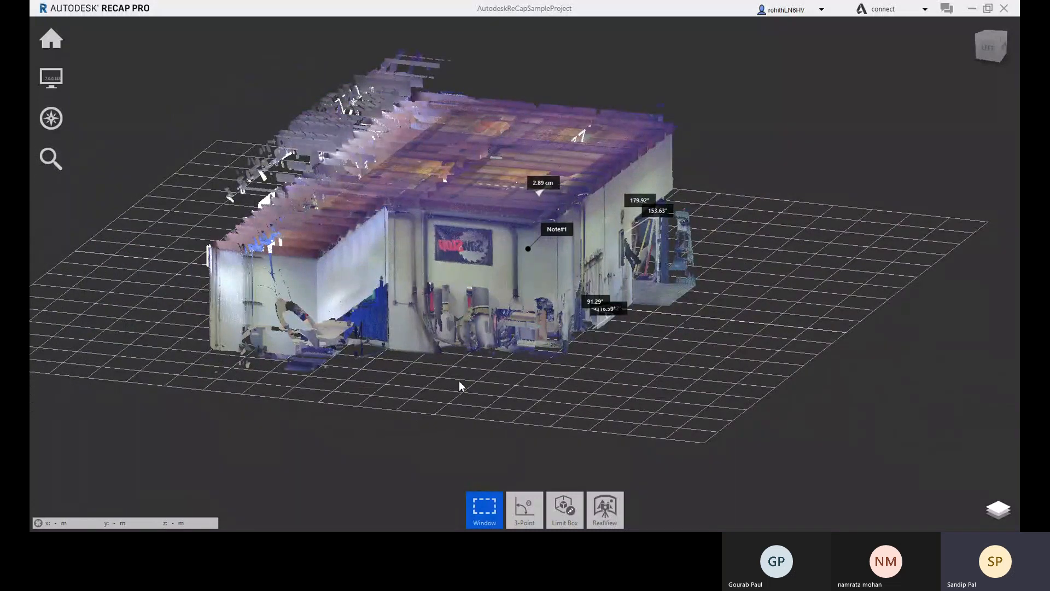
{"action": "left_click_drag", "start_coordinate": [460, 382], "coordinate": [402, 352]}
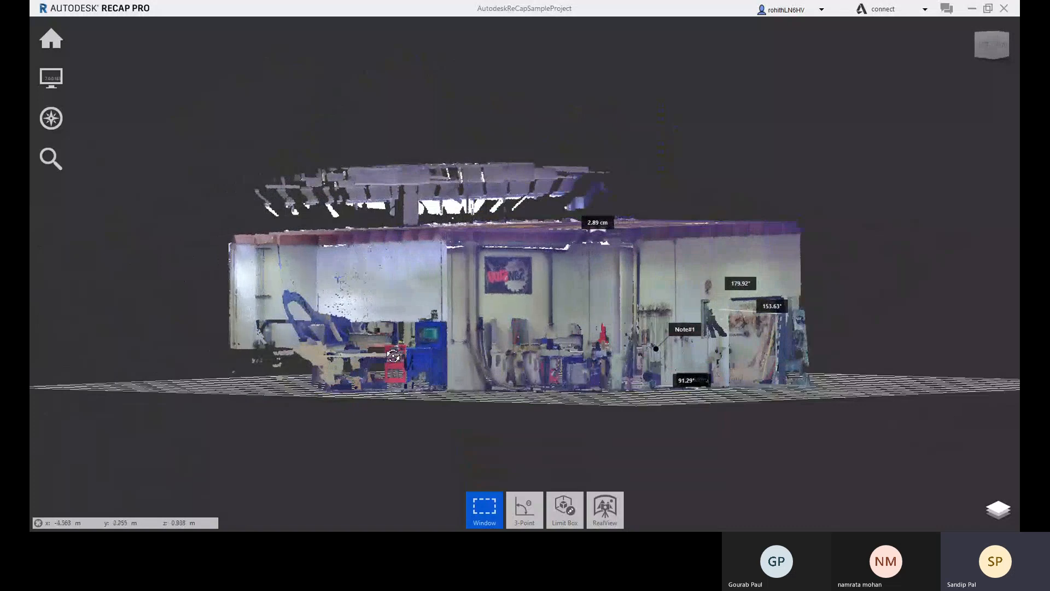
{"action": "middle_click_drag", "start_coordinate": [310, 306], "coordinate": [289, 303]}
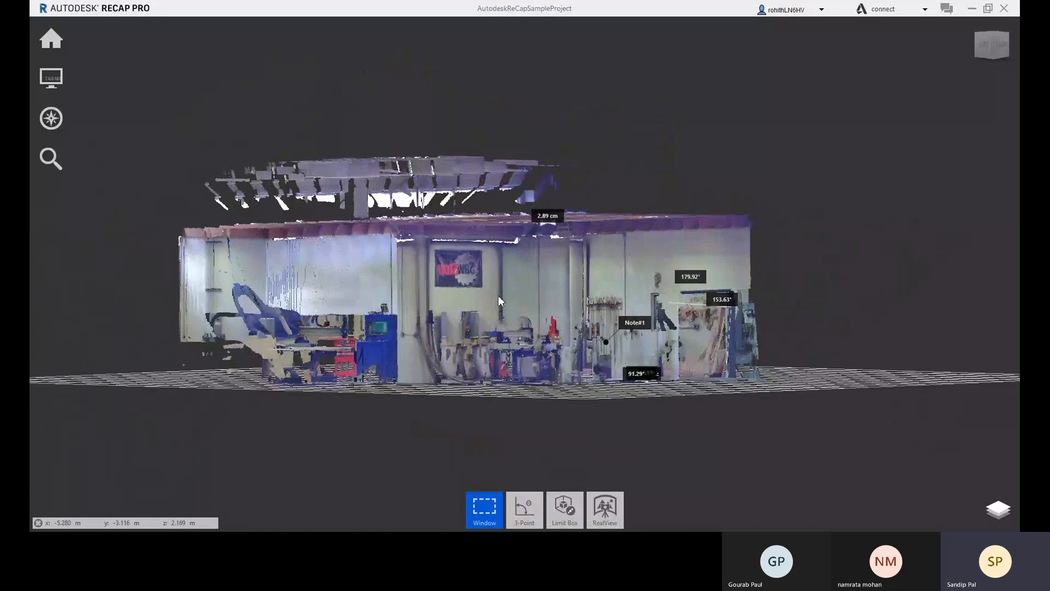
{"action": "scroll", "coordinate": [552, 259], "scroll_direction": "up", "scroll_amount": 2}
{"action": "middle_click_drag", "start_coordinate": [549, 262], "coordinate": [475, 259]}
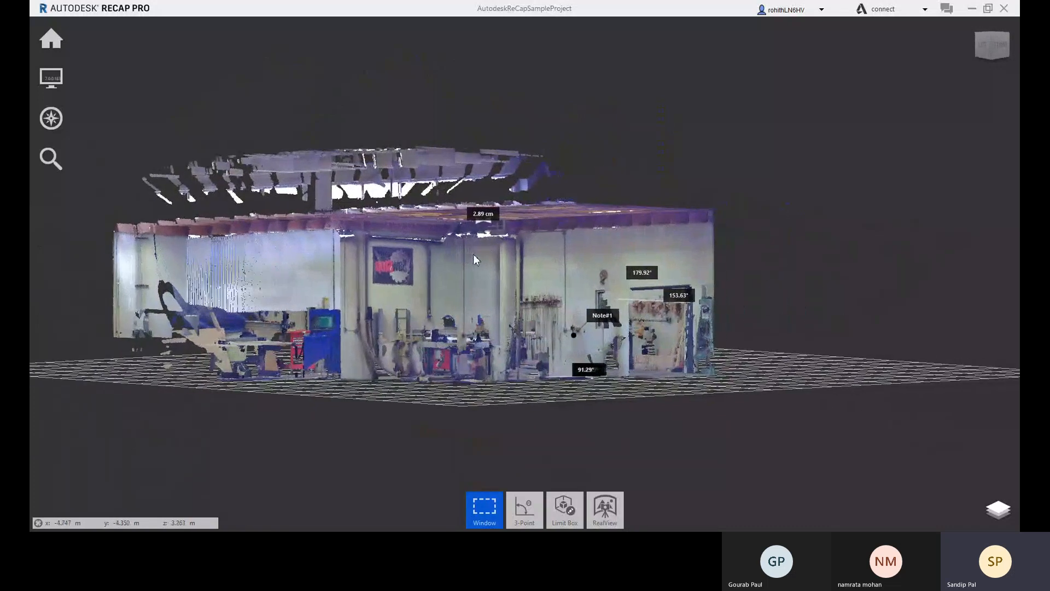
Inspect the display visibility options near the workshop doorway and toggle the Perspective view.
{"action": "left_click", "coordinate": [49, 161]}
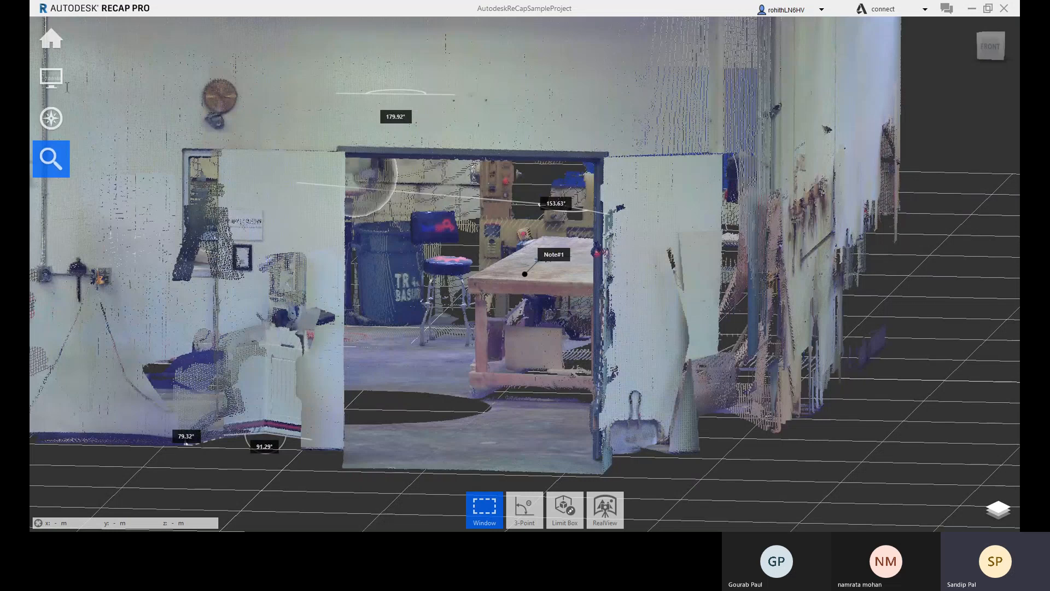
{"action": "mouse_move", "coordinate": [53, 79]}
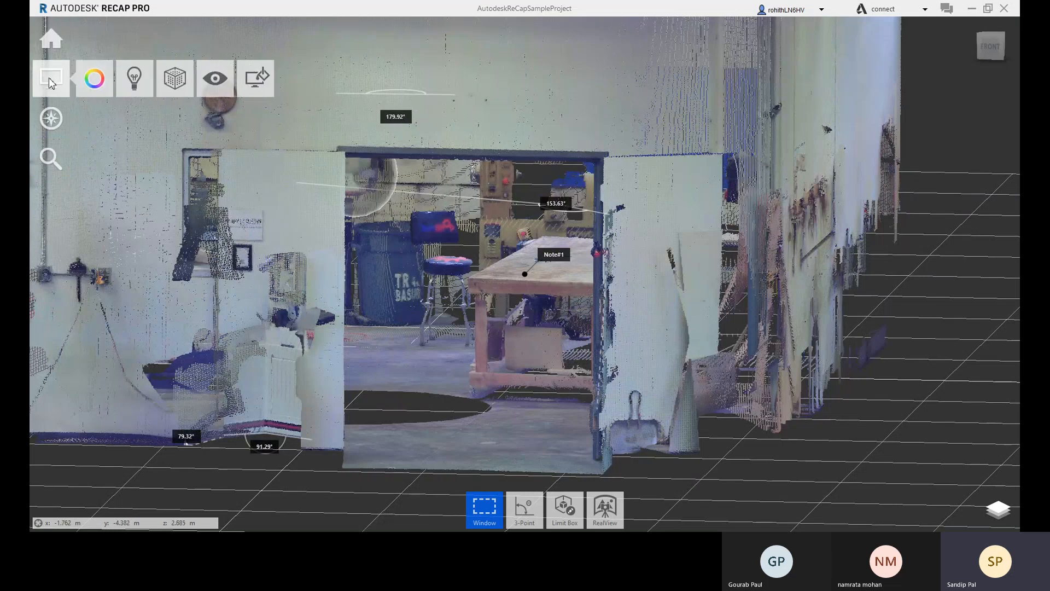
{"action": "mouse_move", "coordinate": [215, 83]}
{"action": "mouse_move", "coordinate": [216, 247]}
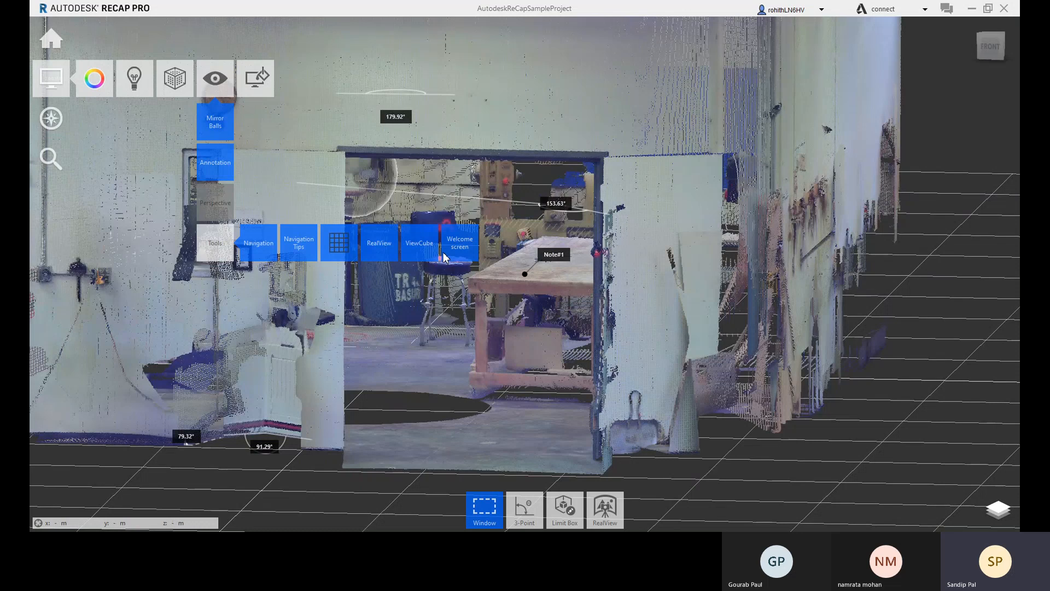
{"action": "left_click", "coordinate": [217, 211]}
View the whole workshop from its right side, open Update Origin, and accept the existing origin coordinates and orientation.
{"action": "mouse_move", "coordinate": [166, 82]}
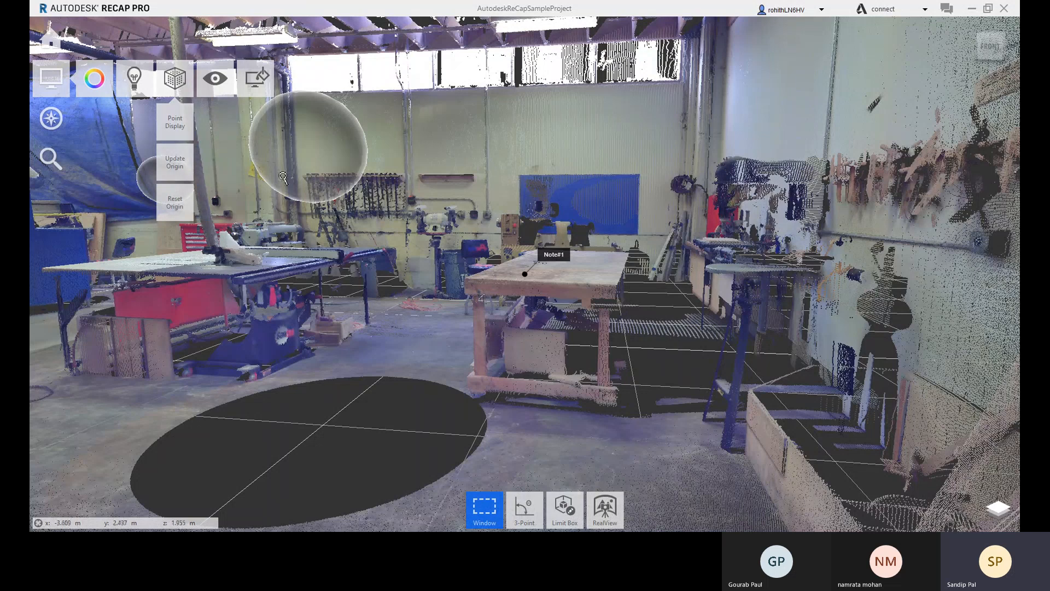
{"action": "scroll", "coordinate": [283, 177], "scroll_direction": "down", "scroll_amount": 4}
{"action": "scroll", "coordinate": [568, 350], "scroll_direction": "down", "scroll_amount": 4}
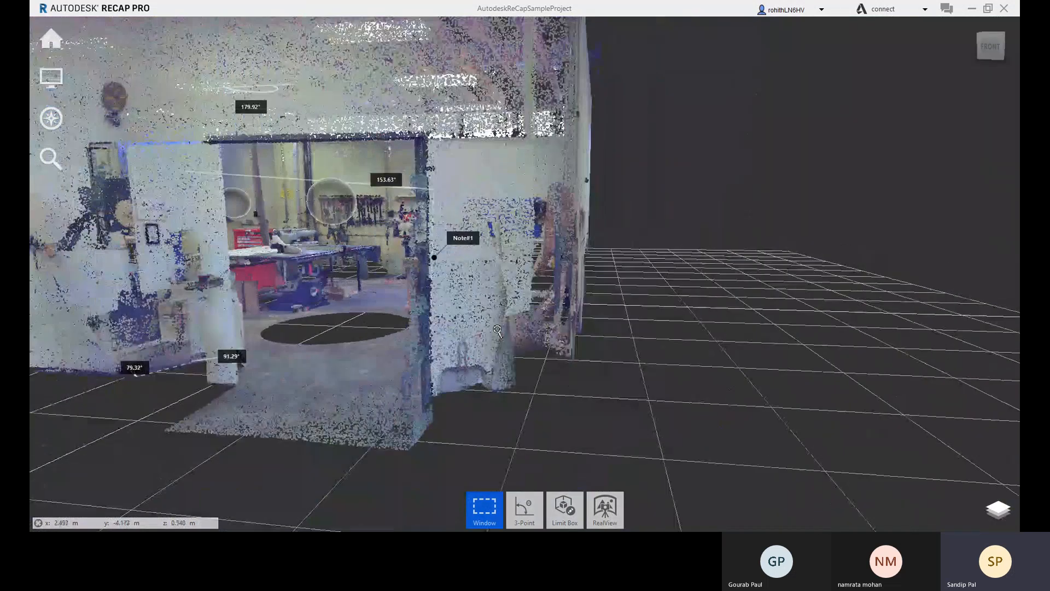
{"action": "scroll", "coordinate": [569, 358], "scroll_direction": "down", "scroll_amount": 2}
{"action": "left_click_drag", "start_coordinate": [567, 363], "coordinate": [345, 367]}
{"action": "left_click_drag", "start_coordinate": [434, 361], "coordinate": [113, 394]}
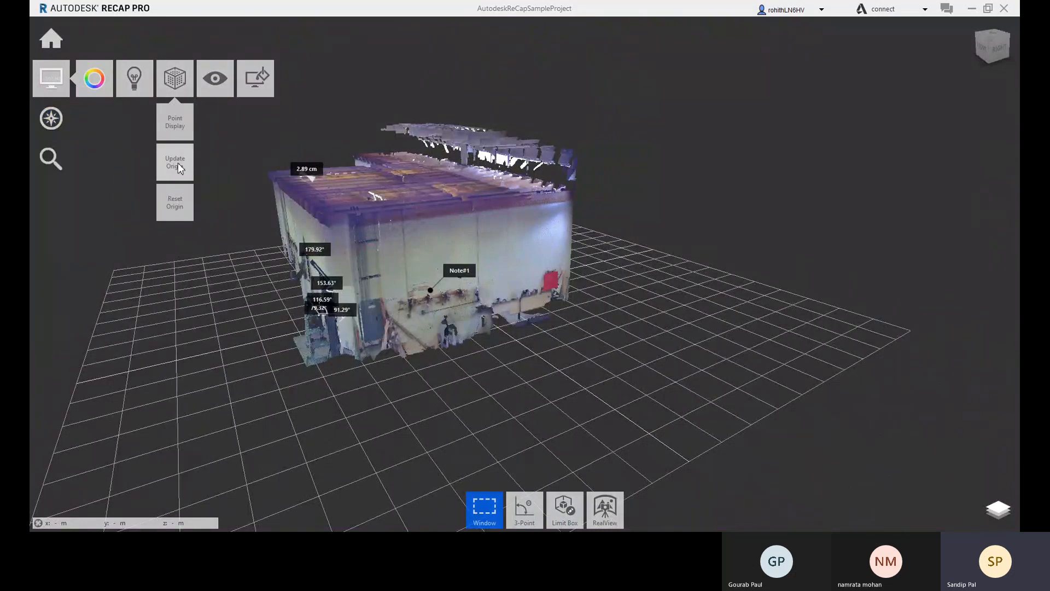
{"action": "left_click", "coordinate": [178, 163]}
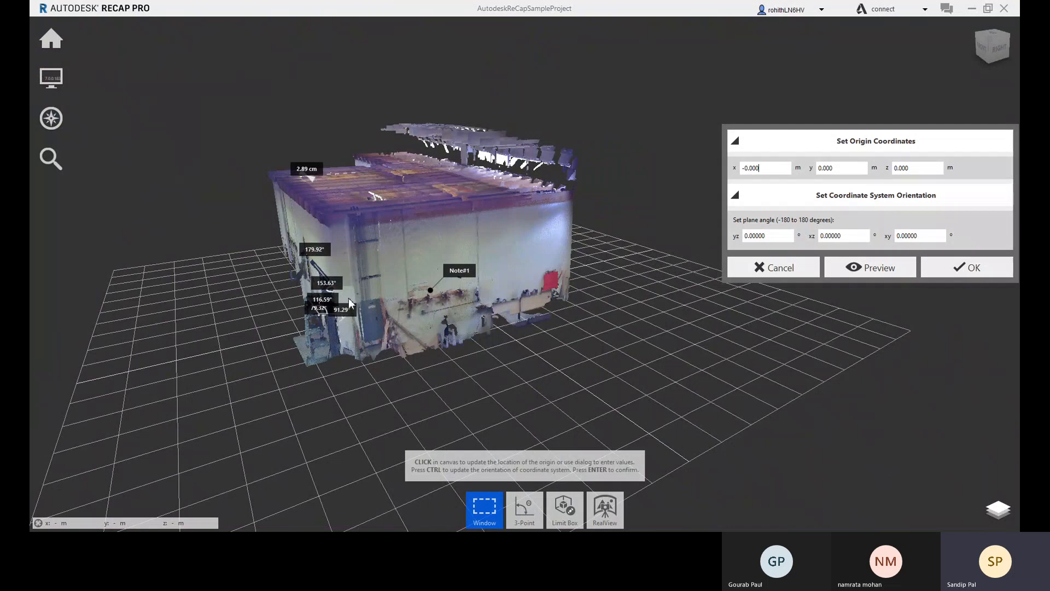
{"action": "left_click_drag", "start_coordinate": [859, 134], "coordinate": [717, 120]}
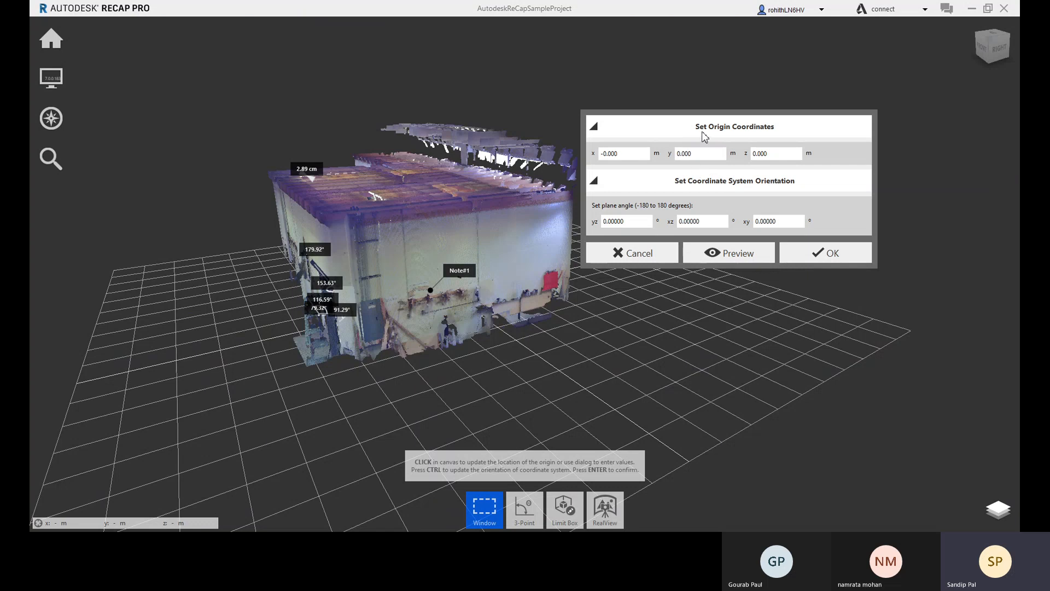
{"action": "left_click", "coordinate": [832, 254]}
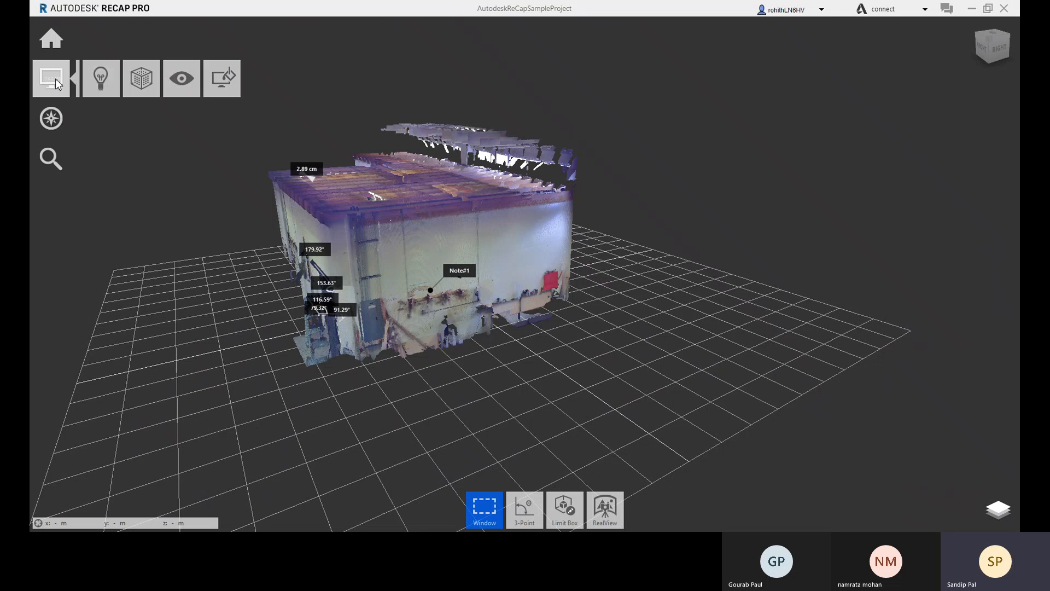
Open Update Origin and pick a new origin at the base of the workshop's right wall, about x 3.264, y -3.313, z 0.371 m.
{"action": "left_click", "coordinate": [55, 78]}
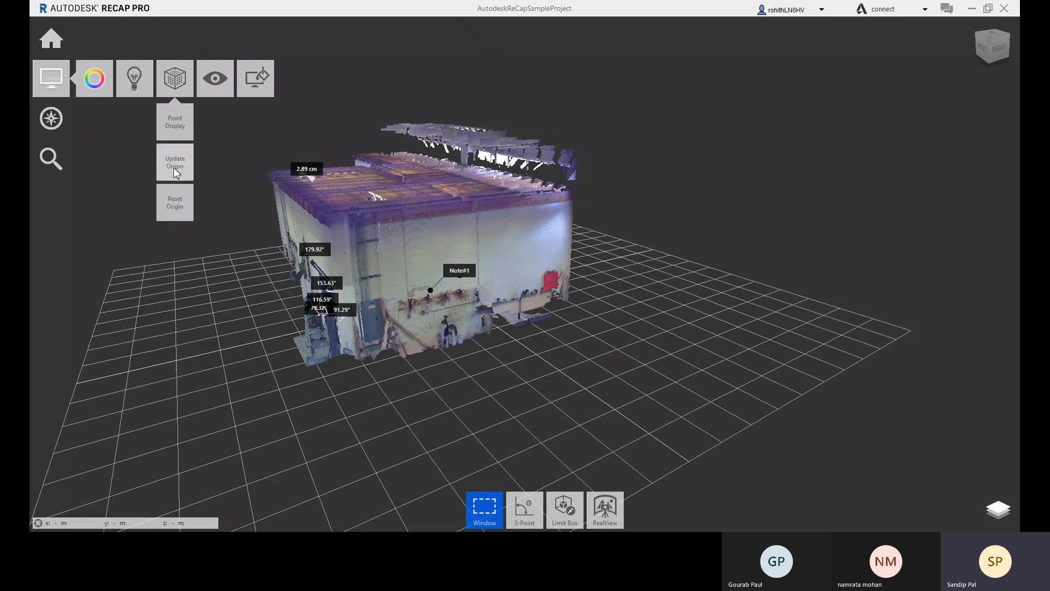
{"action": "left_click", "coordinate": [174, 169]}
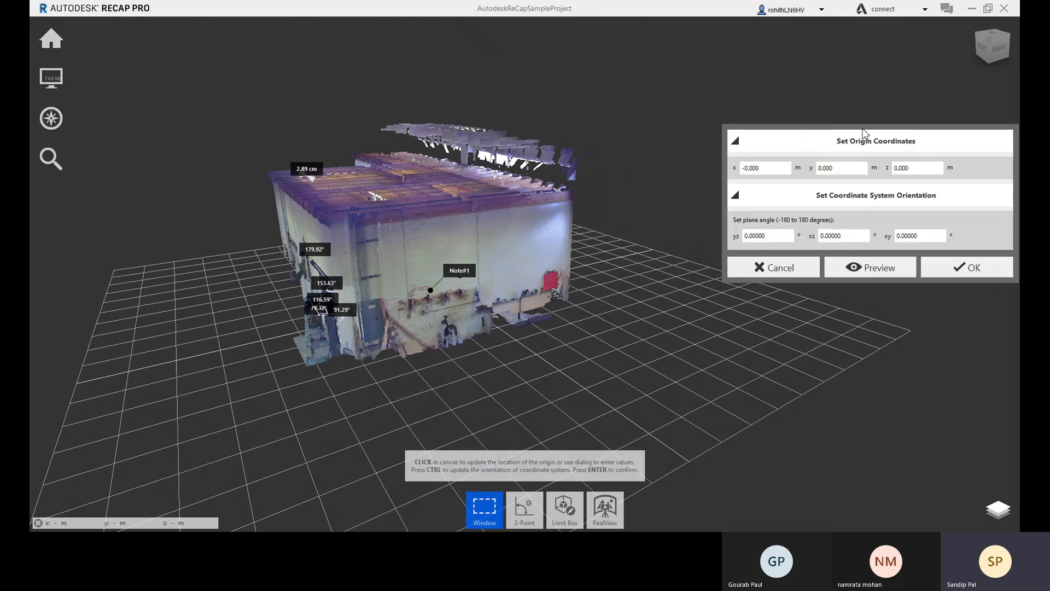
{"action": "left_click_drag", "start_coordinate": [855, 134], "coordinate": [792, 124]}
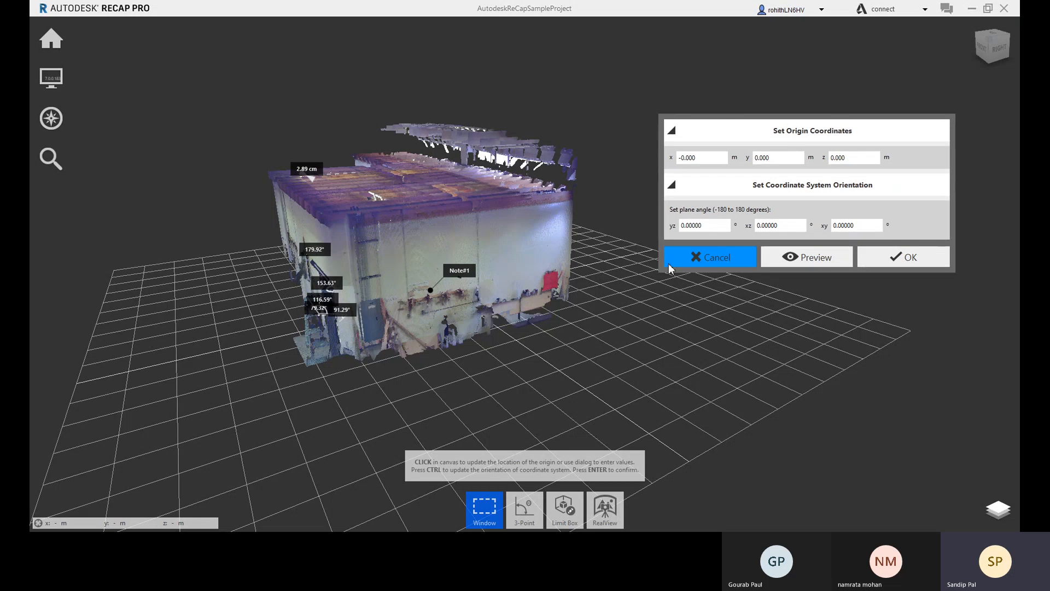
{"action": "left_click", "coordinate": [392, 349]}
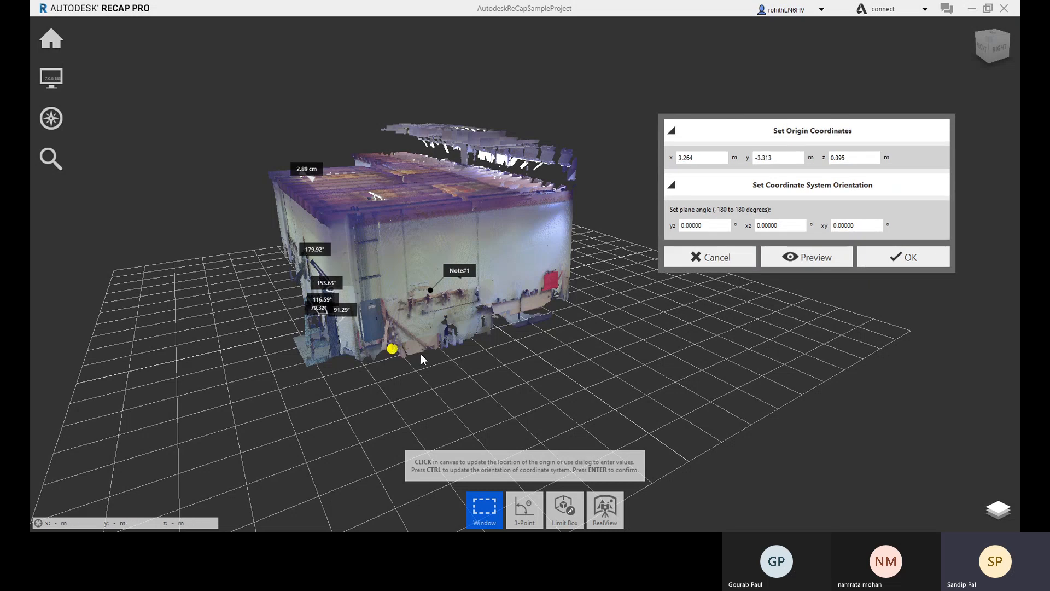
{"action": "left_click", "coordinate": [392, 351]}
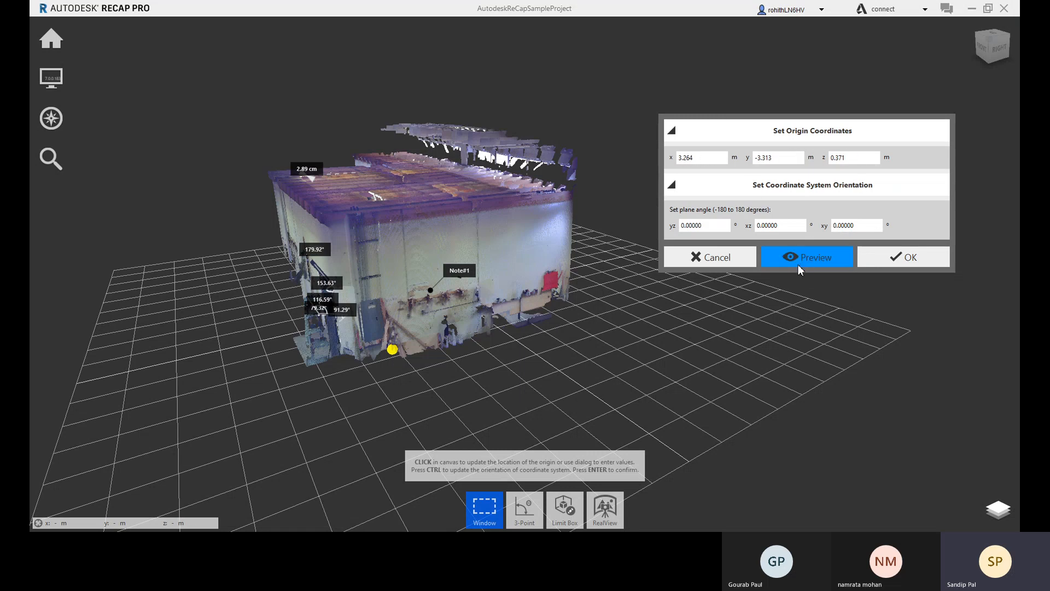
{"action": "left_click", "coordinate": [776, 258]}
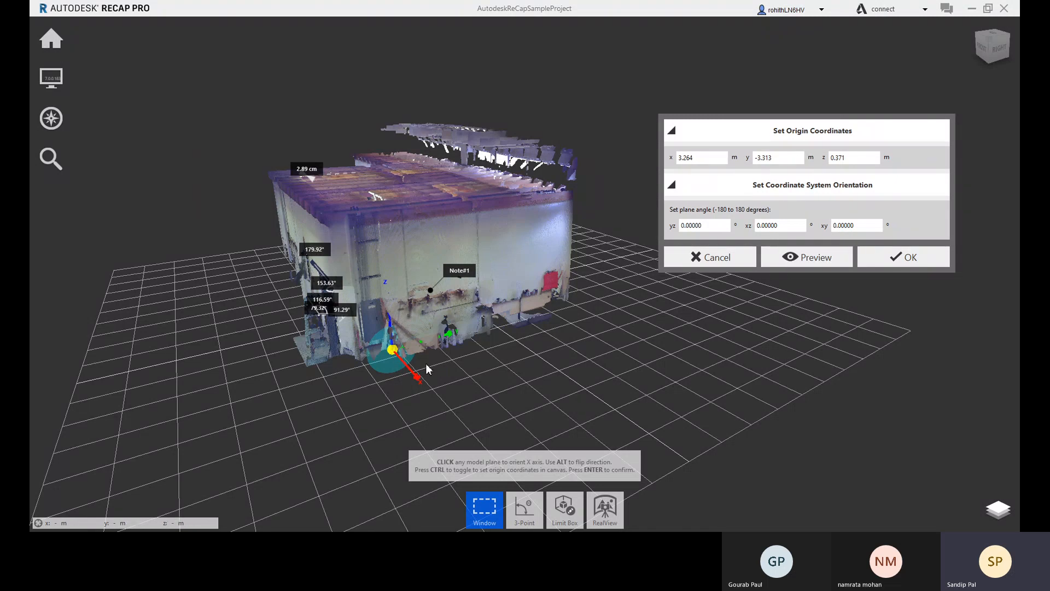
Try orienting the X axis to model planes beside the doorway, reaching an xy angle of about 113.6°, and cancel the origin update.
{"action": "left_click_drag", "start_coordinate": [422, 363], "coordinate": [501, 347]}
{"action": "left_click_drag", "start_coordinate": [401, 359], "coordinate": [481, 347]}
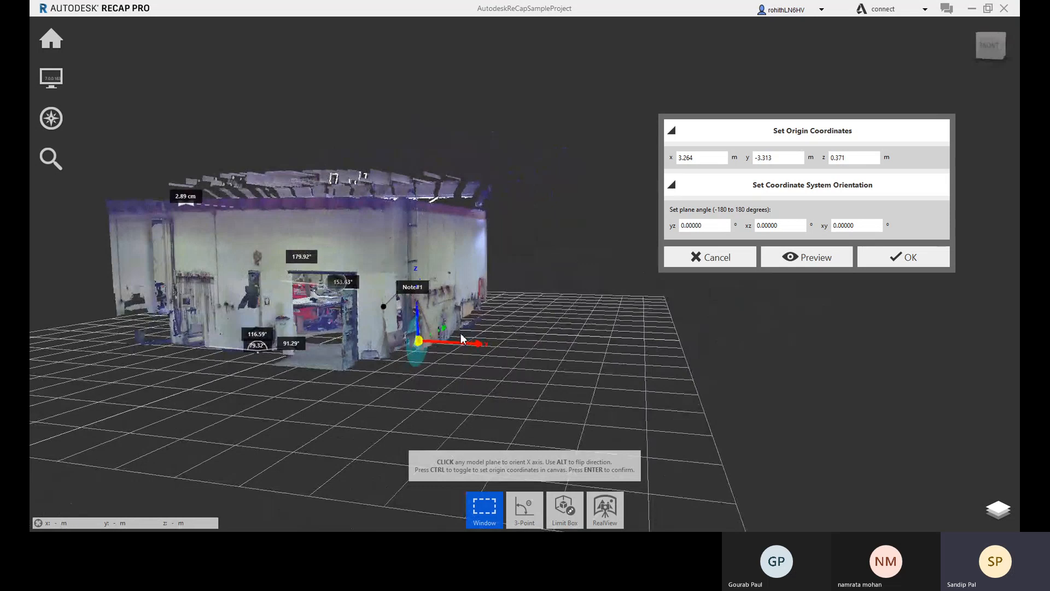
{"action": "left_click", "coordinate": [425, 349]}
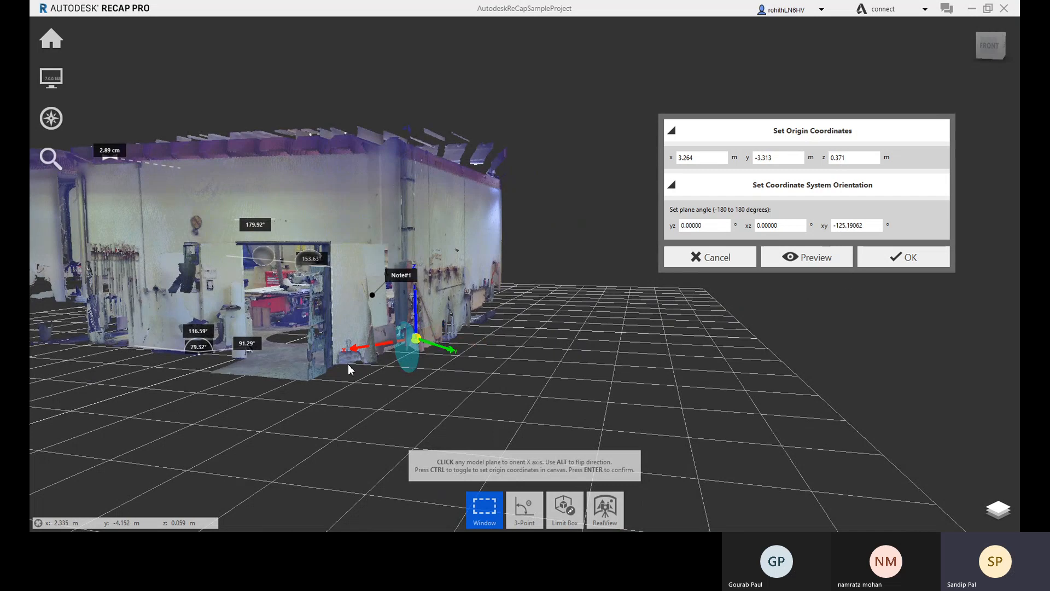
{"action": "left_click", "coordinate": [416, 343]}
{"action": "left_click", "coordinate": [368, 355]}
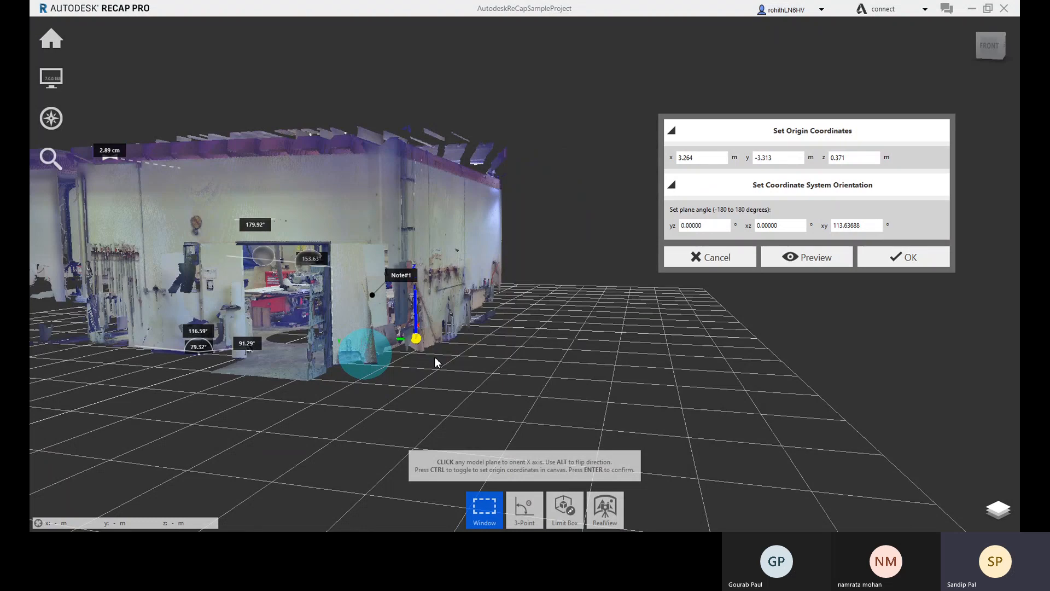
{"action": "key", "text": "ctrl"}
{"action": "key", "text": "ctrl"}
{"action": "key", "text": "ctrl"}
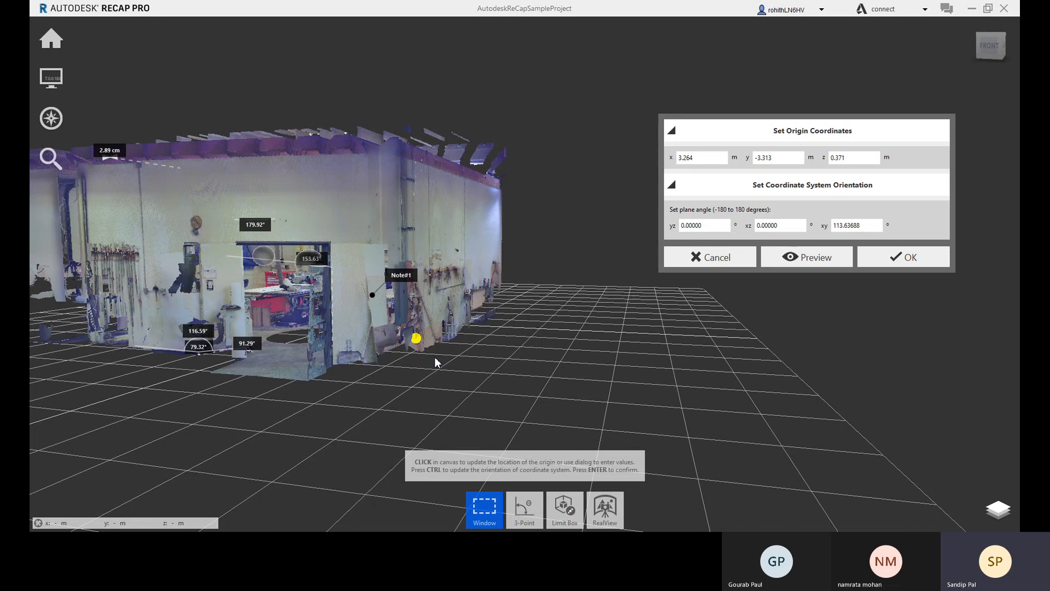
{"action": "left_click", "coordinate": [687, 261]}
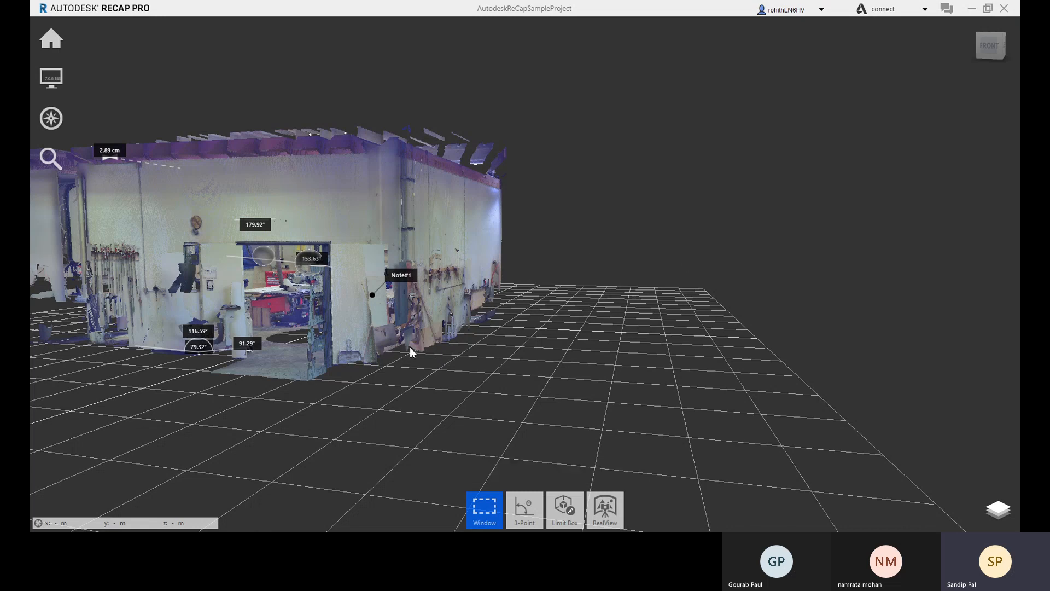
Restart Update Origin and place the origin at the wall base near the doorway corner, about x 3.177, y -3.077, z 0.107 m.
{"action": "mouse_move", "coordinate": [51, 79]}
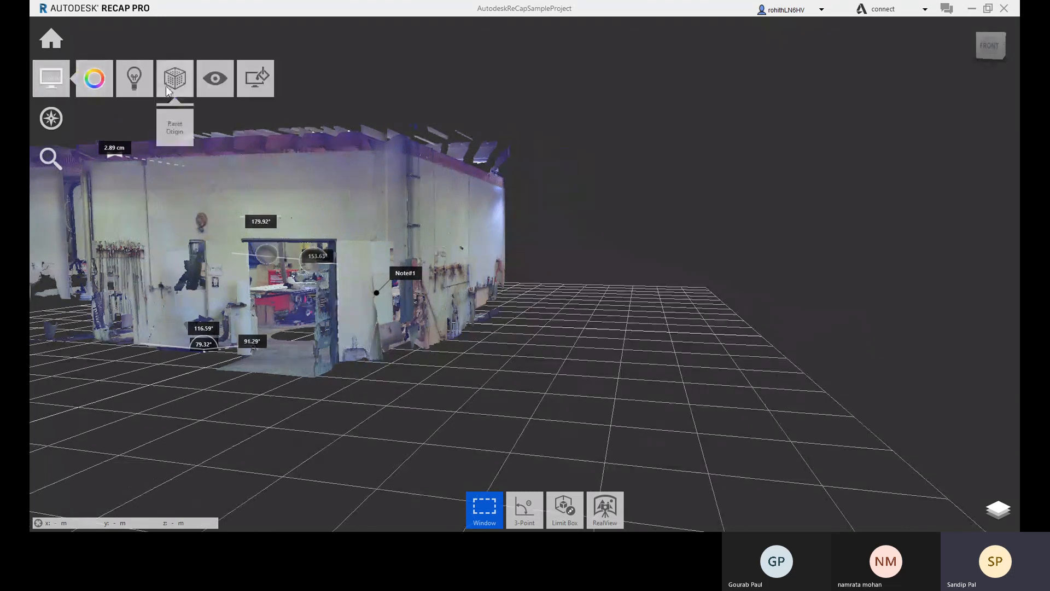
{"action": "left_click", "coordinate": [181, 167]}
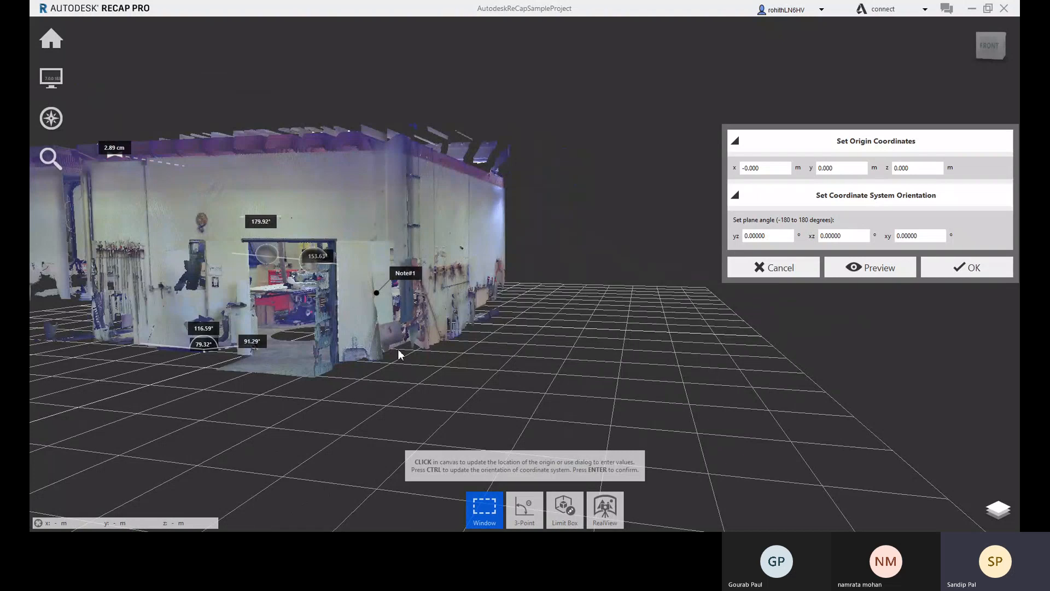
{"action": "left_click", "coordinate": [423, 348]}
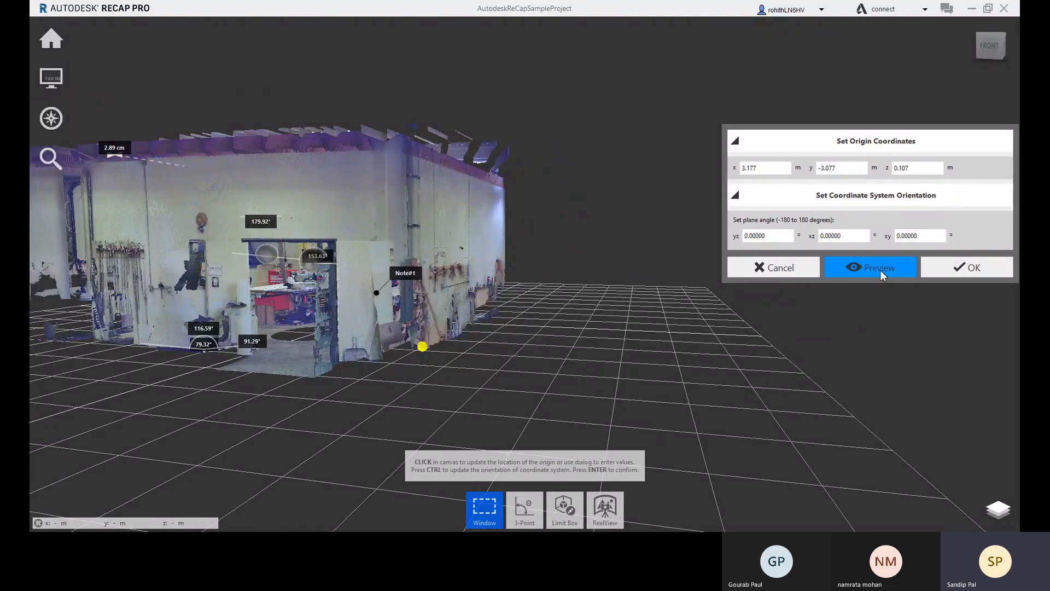
{"action": "key", "text": "ctrl"}
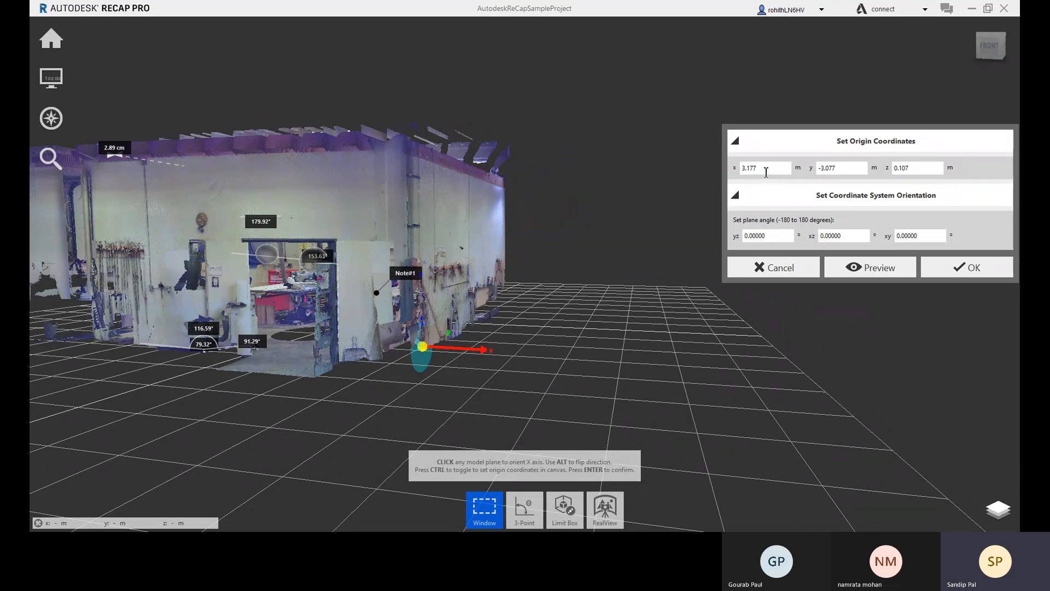
{"action": "left_click_drag", "start_coordinate": [848, 136], "coordinate": [809, 133]}
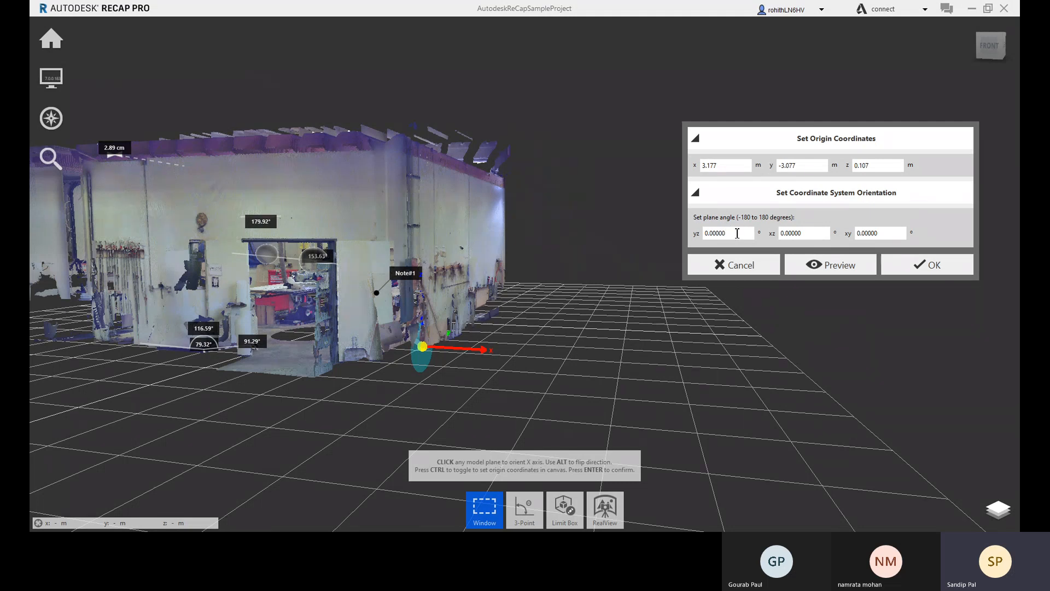
Set the yz plane angle to 90° and apply the origin update.
{"action": "left_click_drag", "start_coordinate": [735, 233], "coordinate": [682, 235]}
{"action": "type", "text": "90"}
{"action": "key", "text": "Return"}
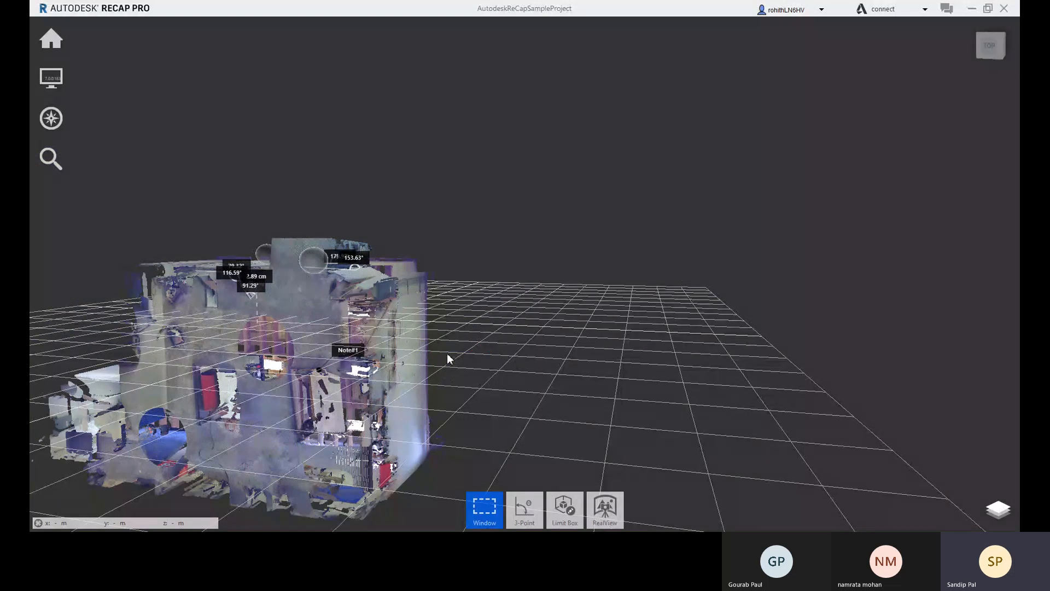
Reset the project origin and view the workshop's position relative to the grid.
{"action": "mouse_move", "coordinate": [485, 510]}
{"action": "mouse_move", "coordinate": [62, 90]}
{"action": "mouse_move", "coordinate": [176, 79]}
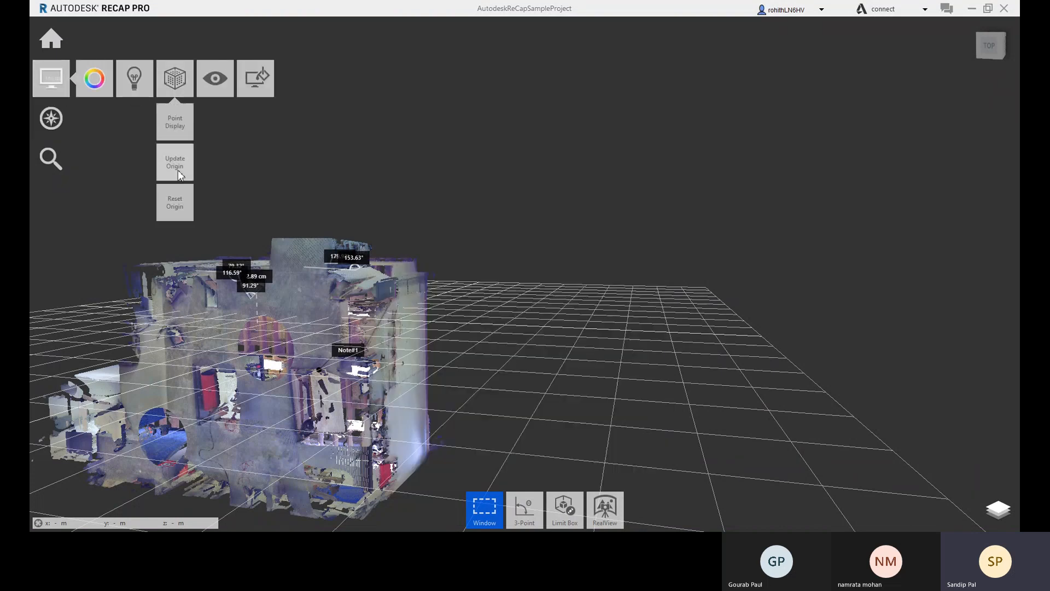
{"action": "left_click", "coordinate": [170, 203]}
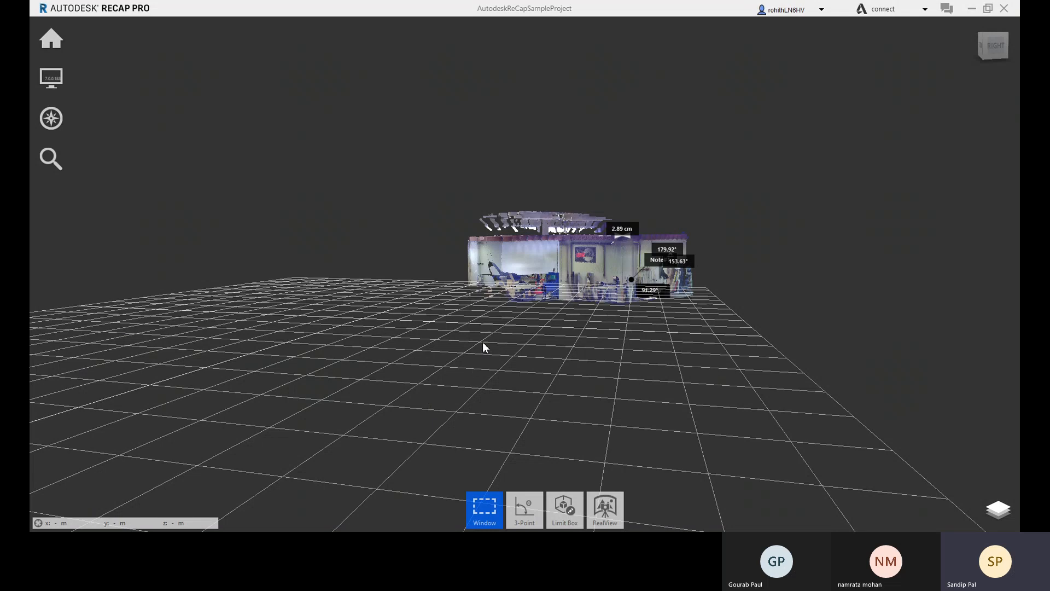
{"action": "scroll", "coordinate": [482, 348], "scroll_direction": "up", "scroll_amount": 5}
{"action": "scroll", "coordinate": [547, 357], "scroll_direction": "down", "scroll_amount": 2}
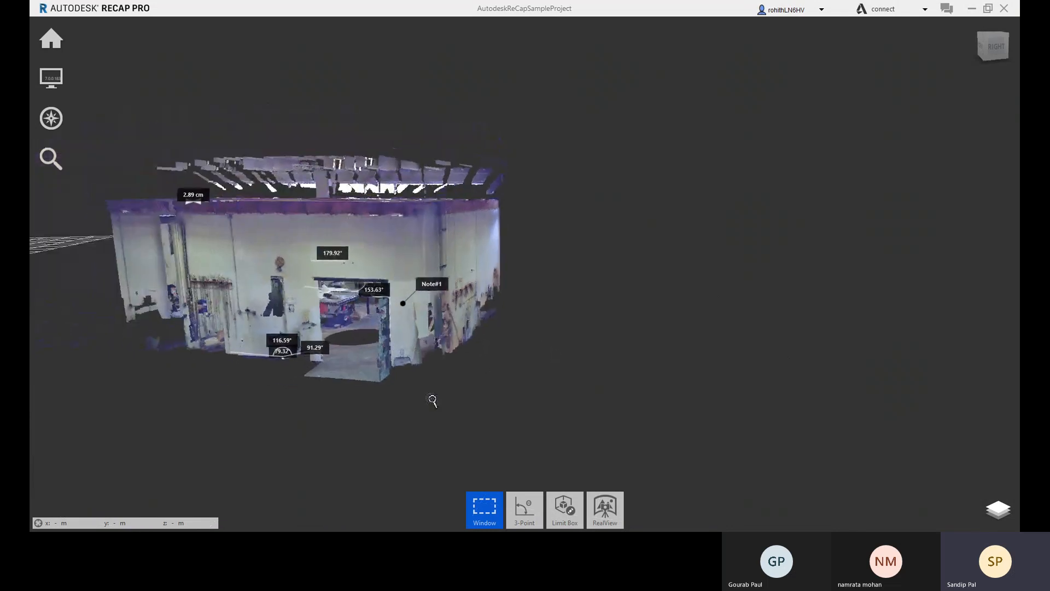
{"action": "scroll", "coordinate": [432, 401], "scroll_direction": "down", "scroll_amount": 5}
{"action": "middle_click_drag", "start_coordinate": [401, 445], "coordinate": [534, 424]}
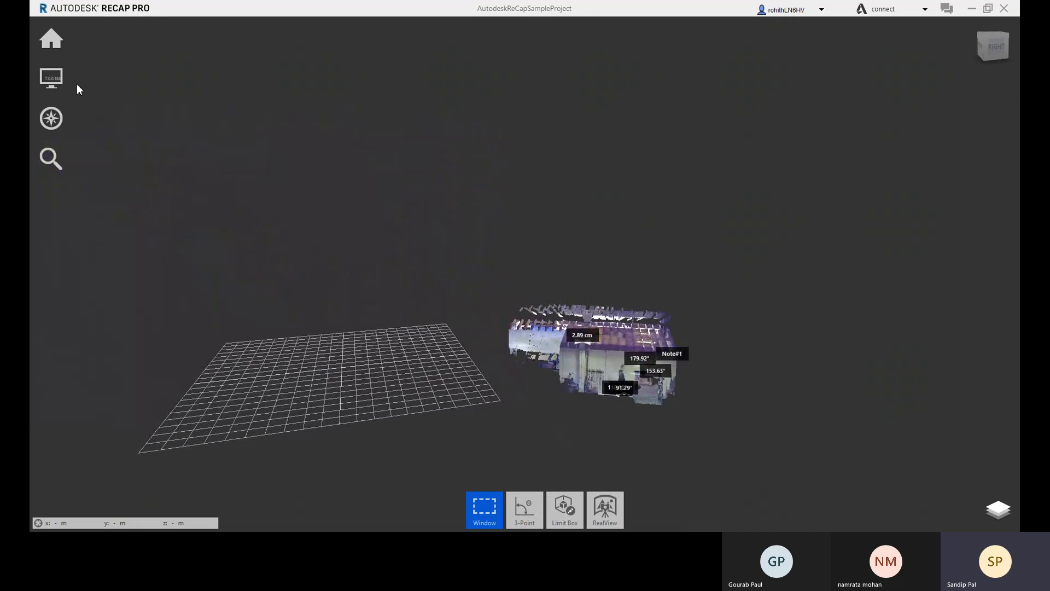
Open Update Origin, accept it with zero coordinates and angles, and return the workshop to the home view.
{"action": "mouse_move", "coordinate": [176, 82]}
{"action": "left_click", "coordinate": [176, 196]}
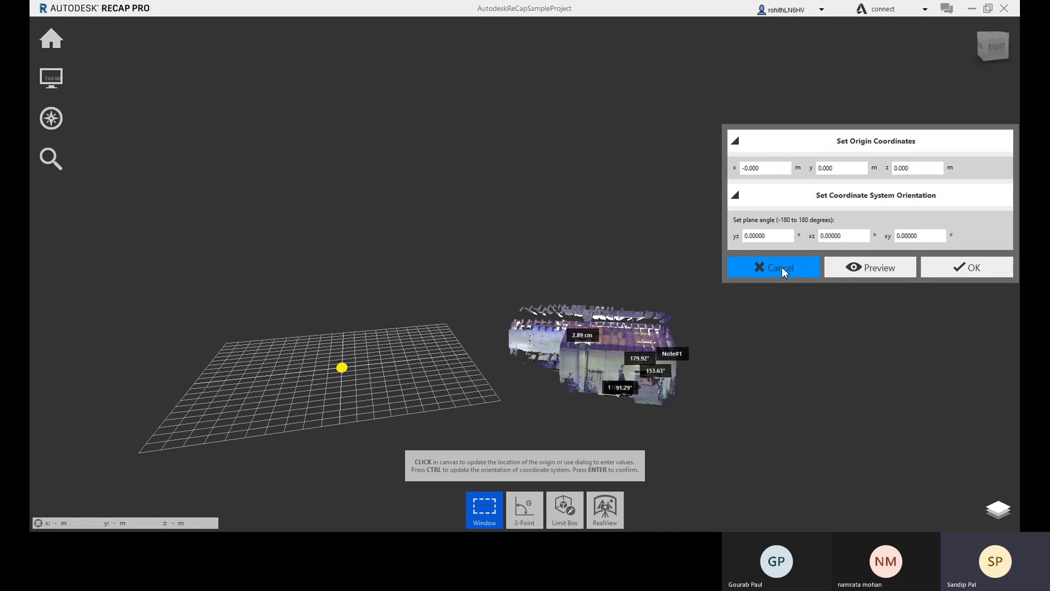
{"action": "left_click", "coordinate": [967, 267]}
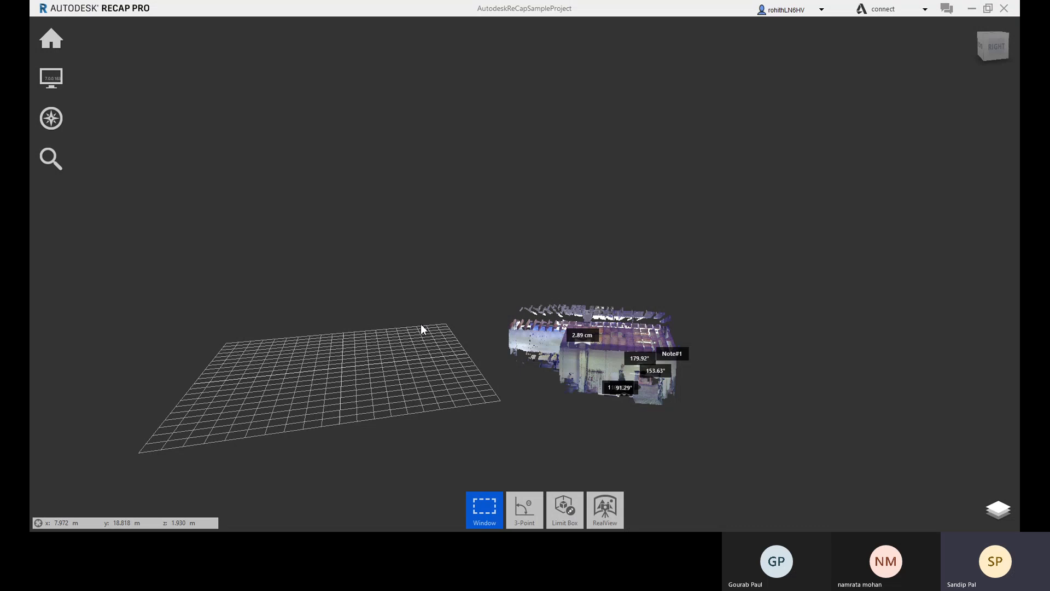
{"action": "middle_click_drag", "start_coordinate": [421, 324], "coordinate": [437, 316]}
{"action": "key", "text": "Home"}
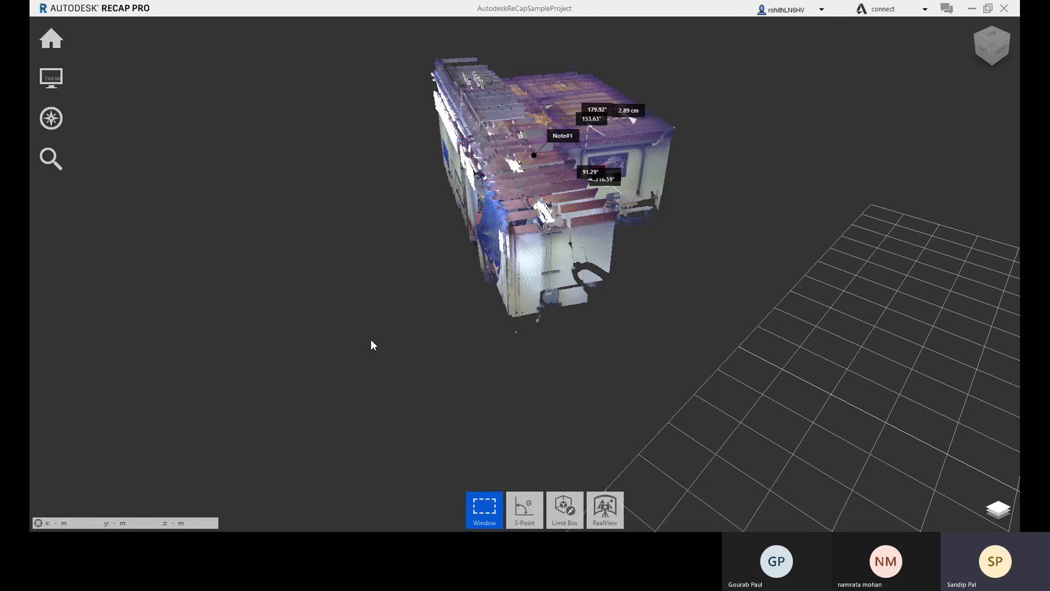
{"action": "key", "text": "Home"}
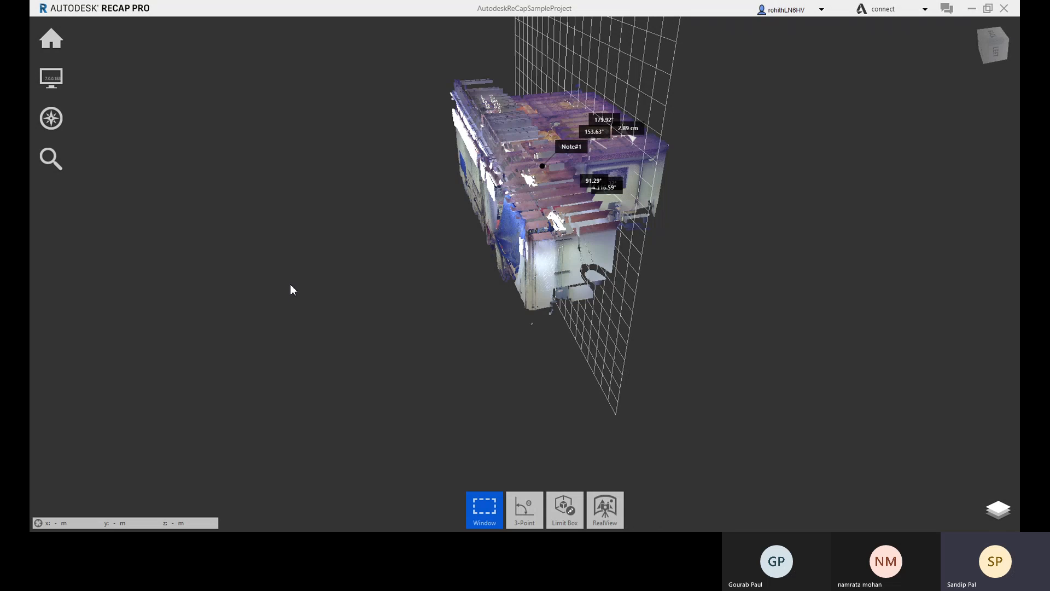
{"action": "middle_click_drag", "start_coordinate": [291, 261], "coordinate": [255, 267]}
Look at the start page with the recent projects and return to the workshop project.
{"action": "mouse_move", "coordinate": [41, 36]}
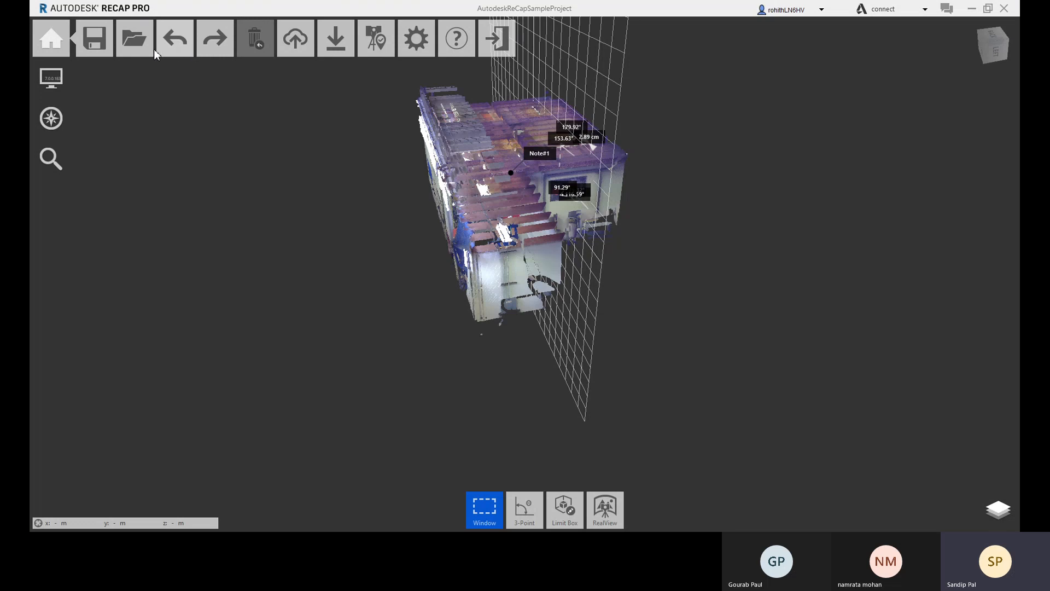
{"action": "left_click", "coordinate": [57, 42]}
{"action": "left_click", "coordinate": [327, 246]}
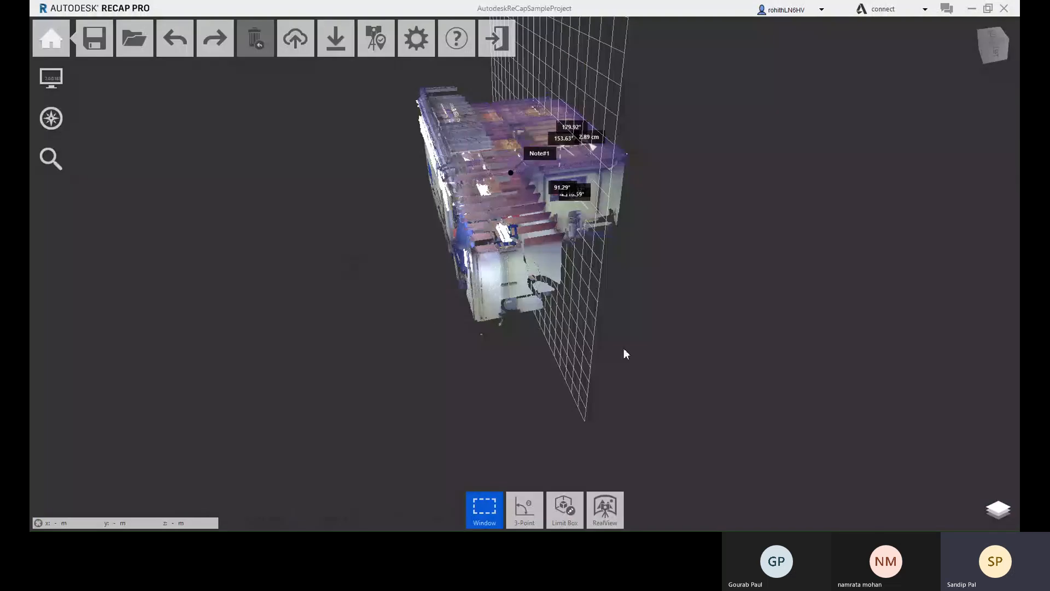
{"action": "left_click", "coordinate": [55, 41]}
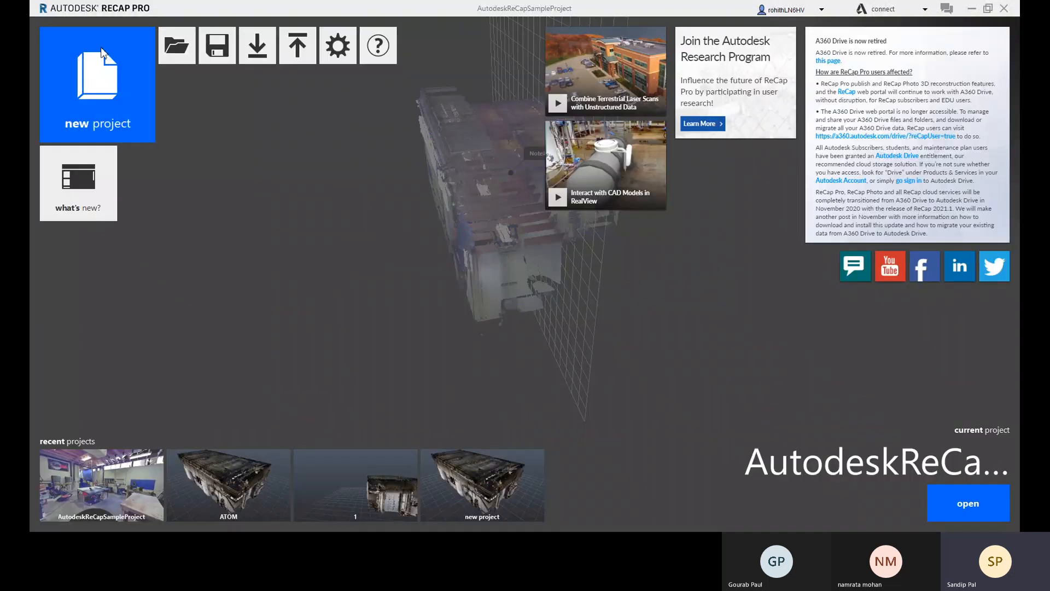
{"action": "left_click", "coordinate": [225, 134]}
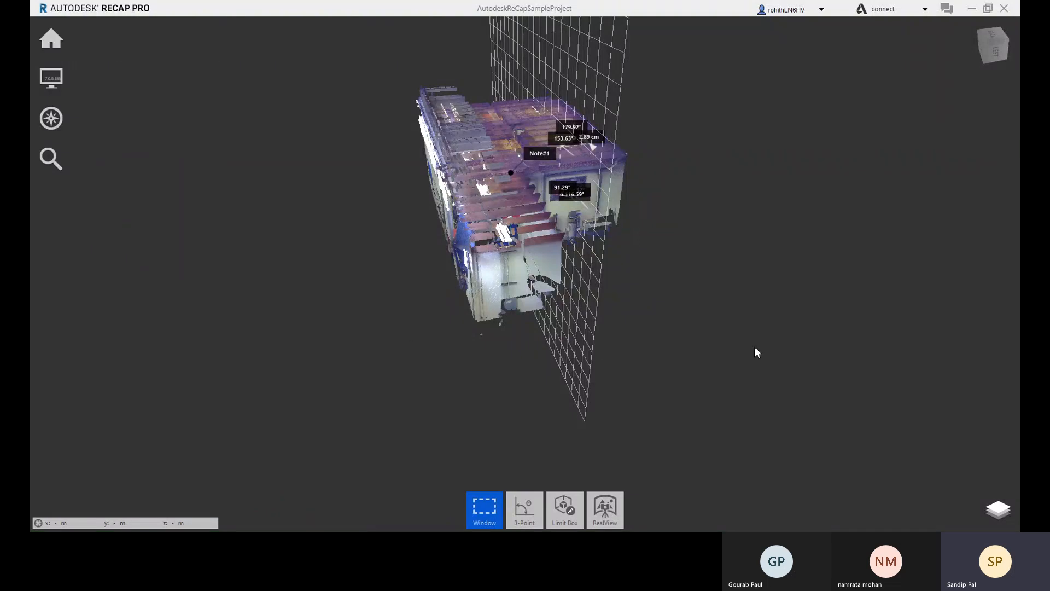
Update the origin with a yz plane angle of -90° and inspect the realigned workshop from the home view.
{"action": "middle_click_drag", "start_coordinate": [715, 272], "coordinate": [549, 303]}
{"action": "mouse_move", "coordinate": [52, 82]}
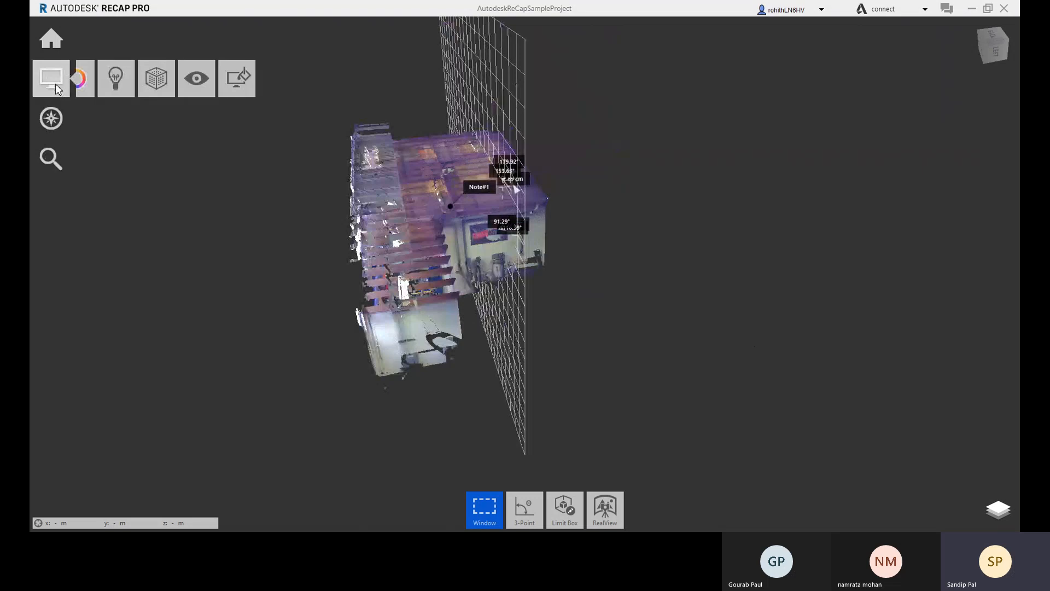
{"action": "mouse_move", "coordinate": [200, 92]}
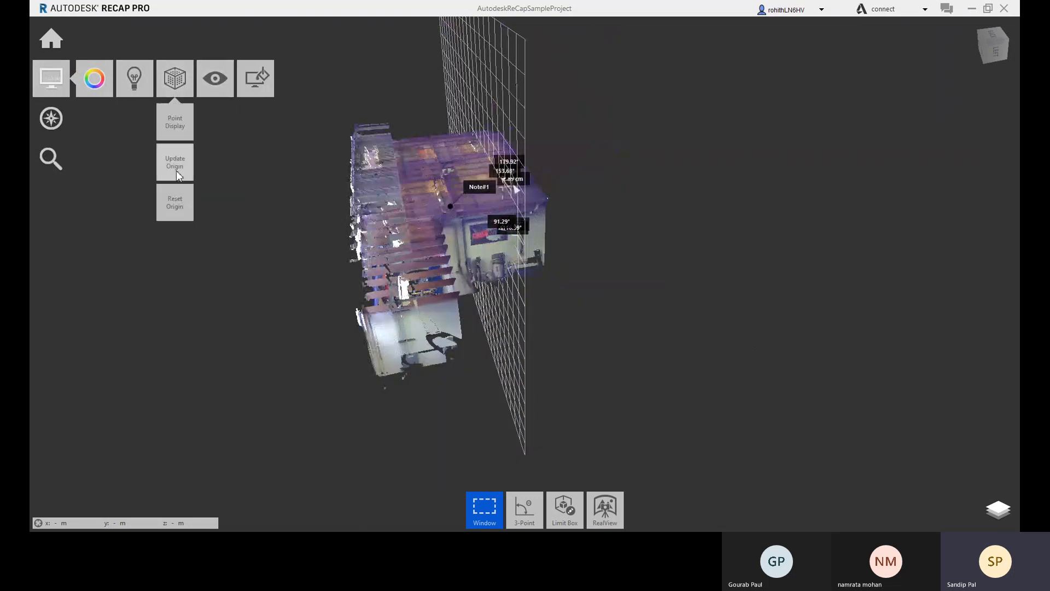
{"action": "left_click", "coordinate": [175, 164]}
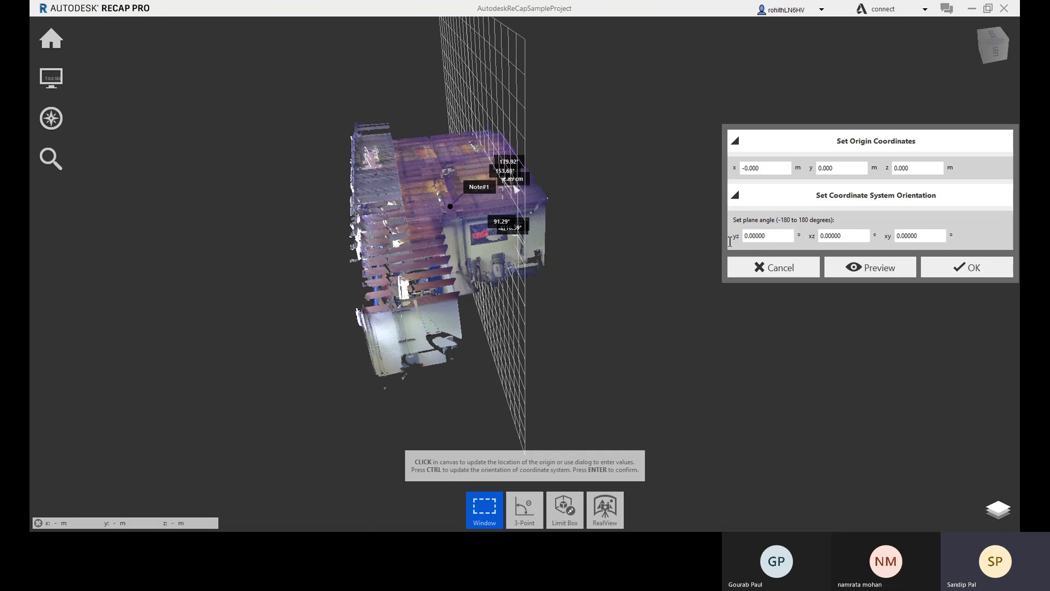
{"action": "double_click", "coordinate": [777, 235]}
{"action": "type", "text": "-90"}
{"action": "key", "text": "Return"}
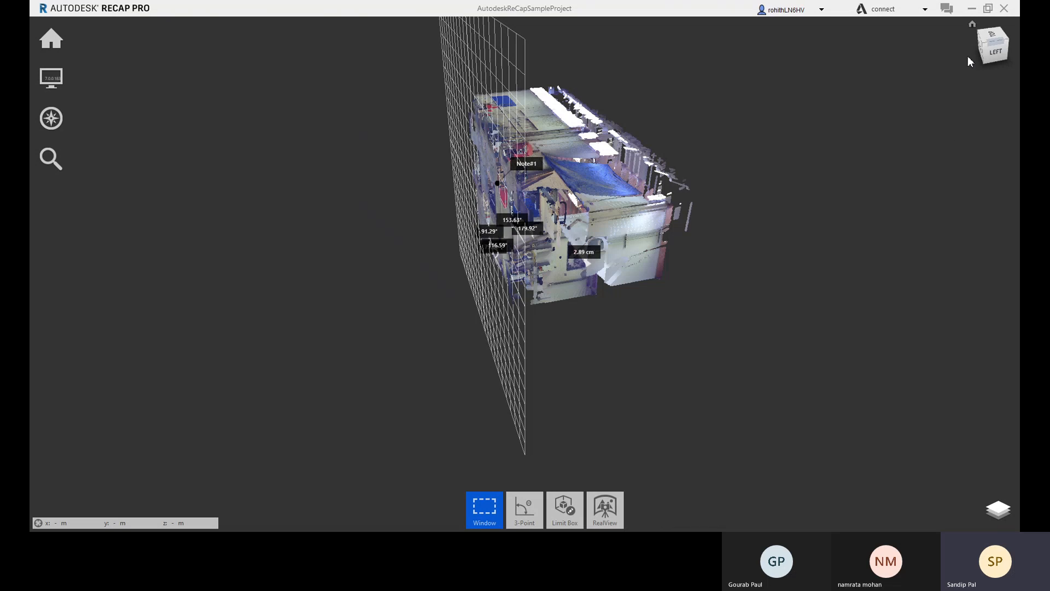
{"action": "left_click", "coordinate": [973, 26]}
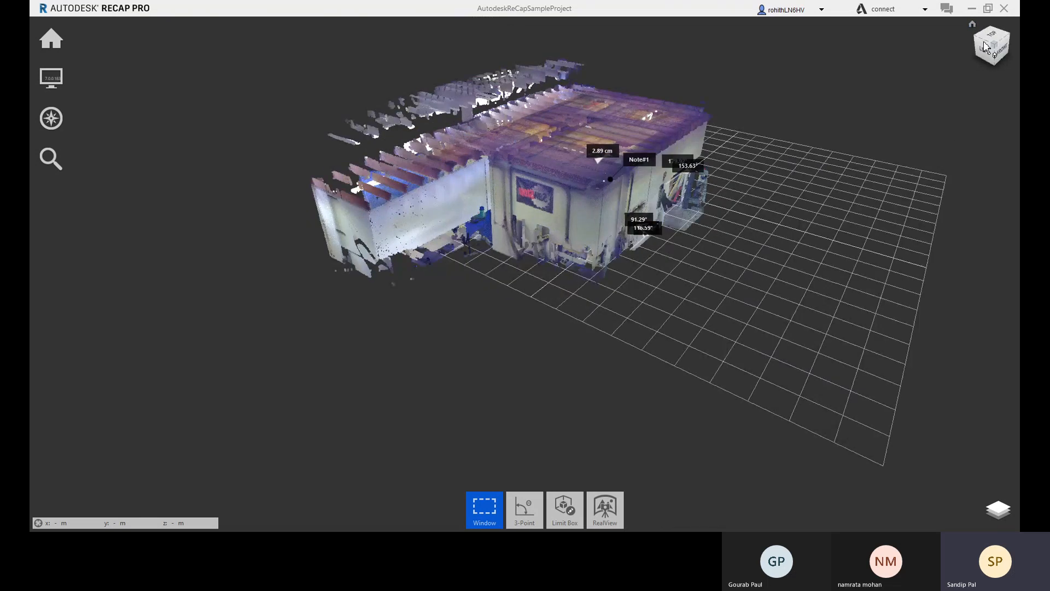
{"action": "middle_click_drag", "start_coordinate": [727, 275], "coordinate": [535, 274]}
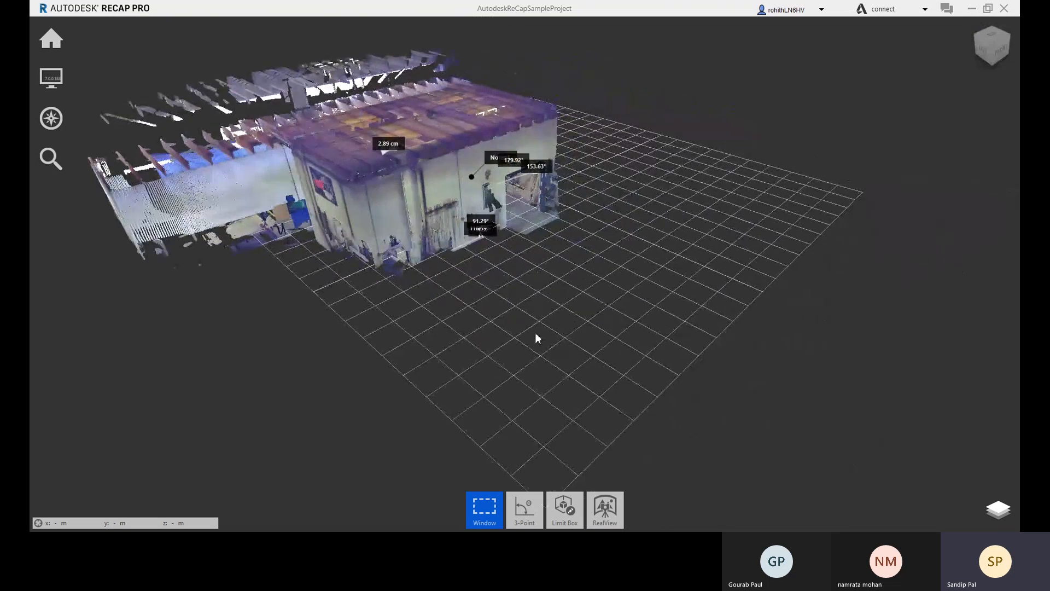
Update the origin to the workshop's base corner near the red panel, at about x -0.175, y 5.611, z 0.176 m, keeping all plane angles at 0°.
{"action": "left_click_drag", "start_coordinate": [491, 297], "coordinate": [509, 238]}
{"action": "middle_click_drag", "start_coordinate": [518, 260], "coordinate": [606, 244]}
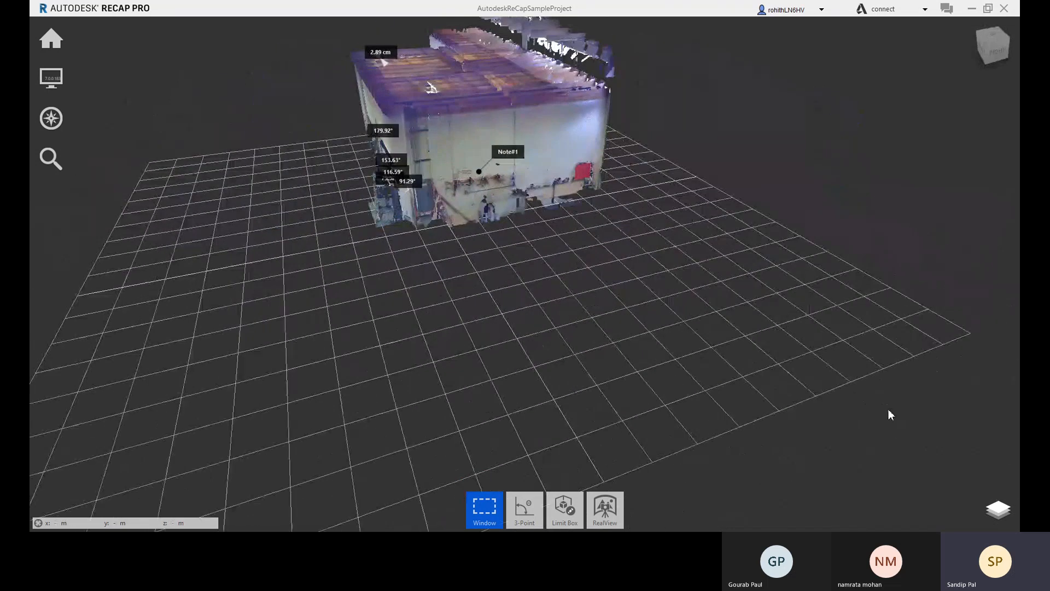
{"action": "mouse_move", "coordinate": [51, 79]}
{"action": "mouse_move", "coordinate": [167, 87]}
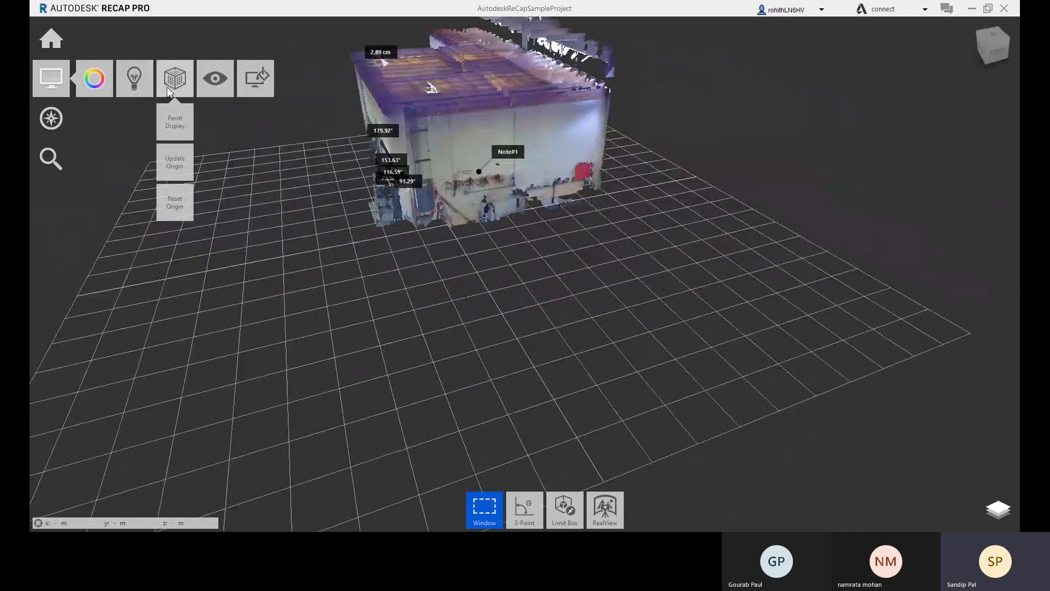
{"action": "left_click", "coordinate": [182, 166]}
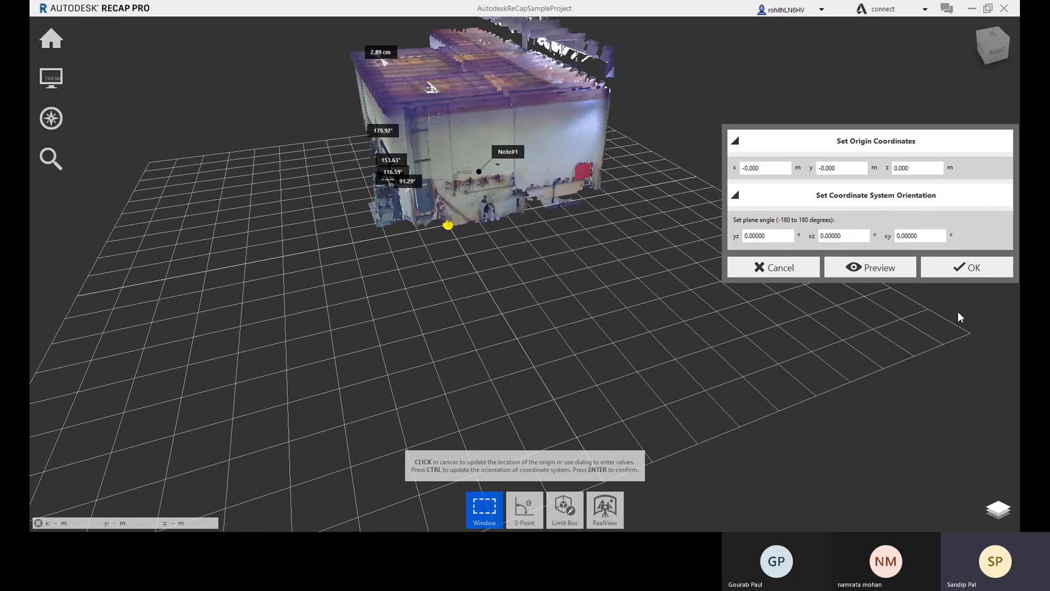
{"action": "left_click", "coordinate": [596, 191]}
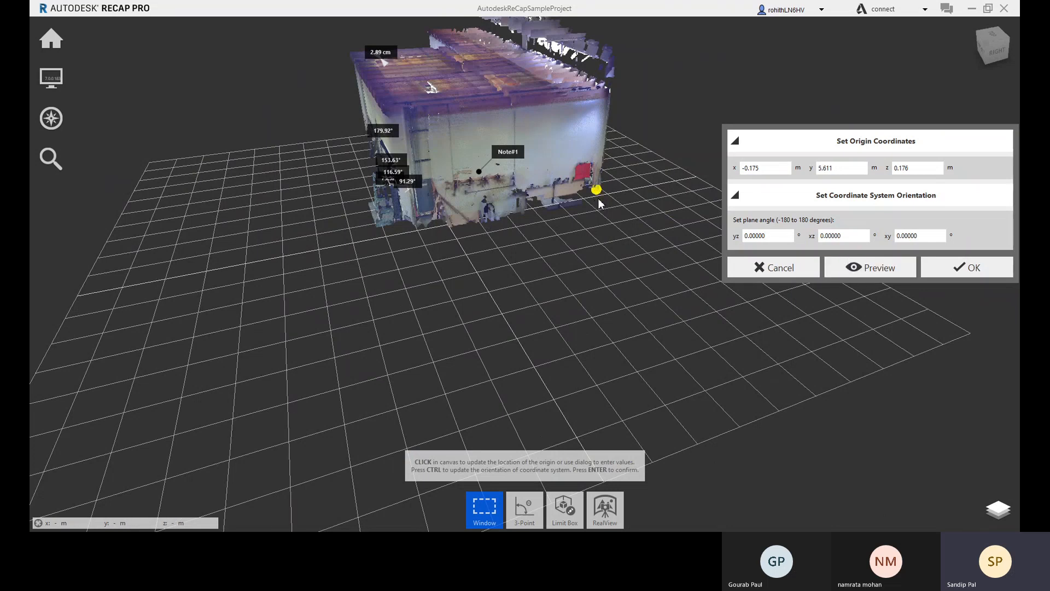
{"action": "left_click", "coordinate": [989, 276]}
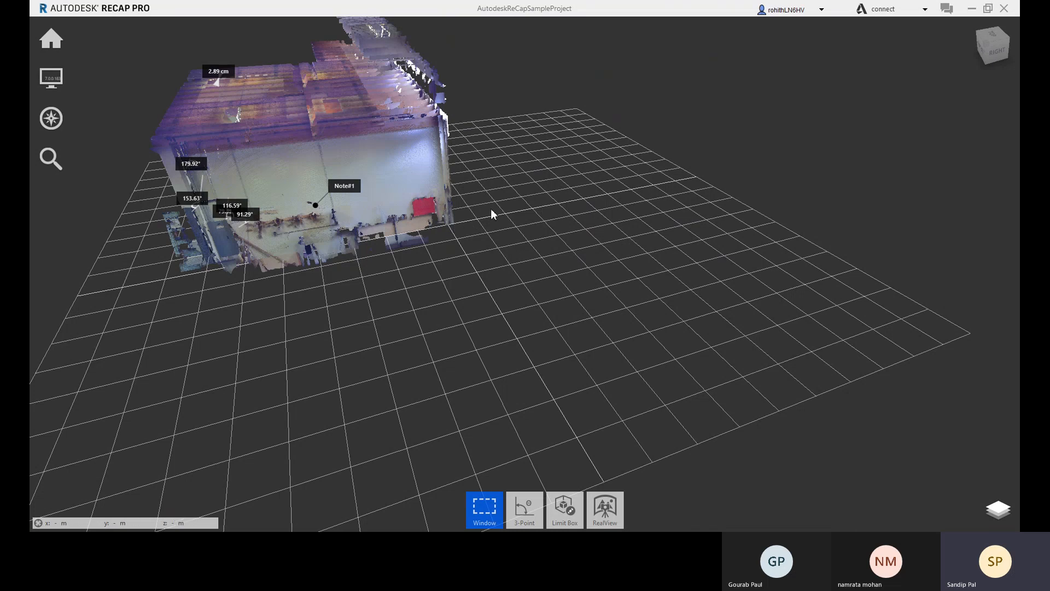
{"action": "middle_click_drag", "start_coordinate": [521, 225], "coordinate": [465, 237]}
{"action": "middle_click_drag", "start_coordinate": [534, 250], "coordinate": [431, 265]}
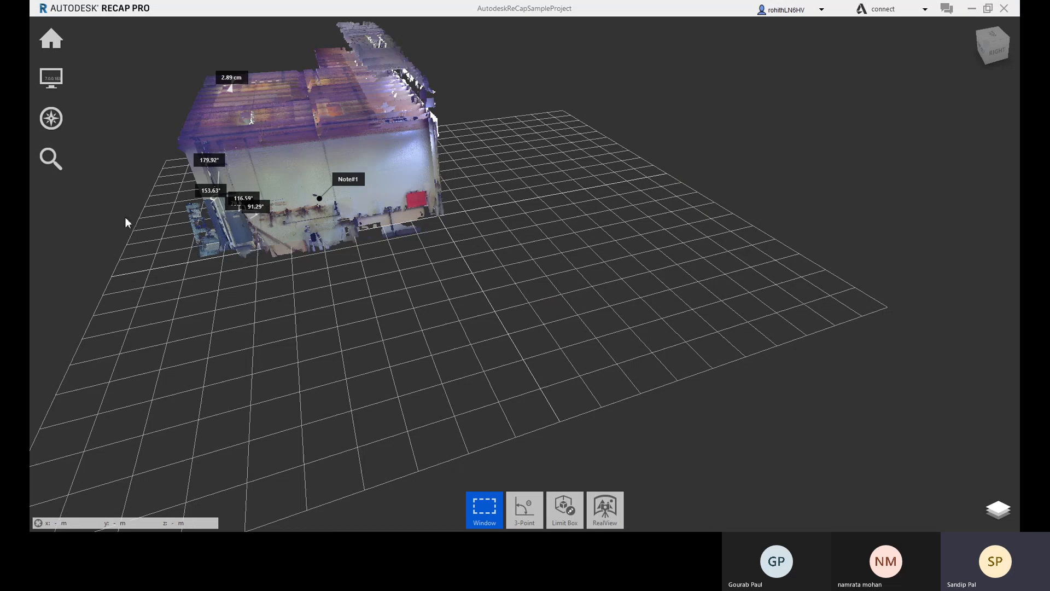
{"action": "mouse_move", "coordinate": [51, 38]}
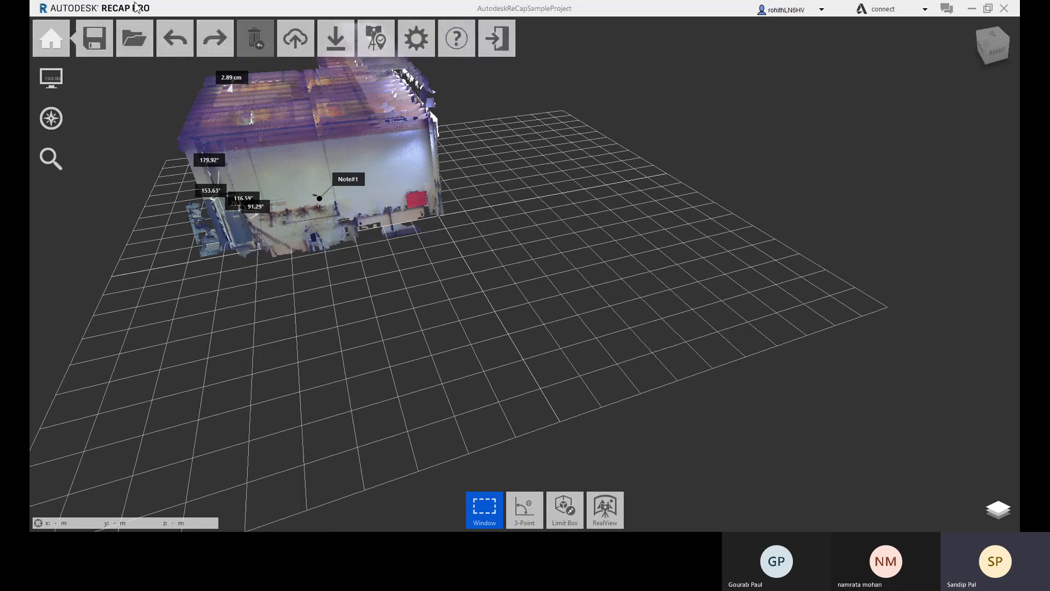
{"action": "mouse_move", "coordinate": [336, 39]}
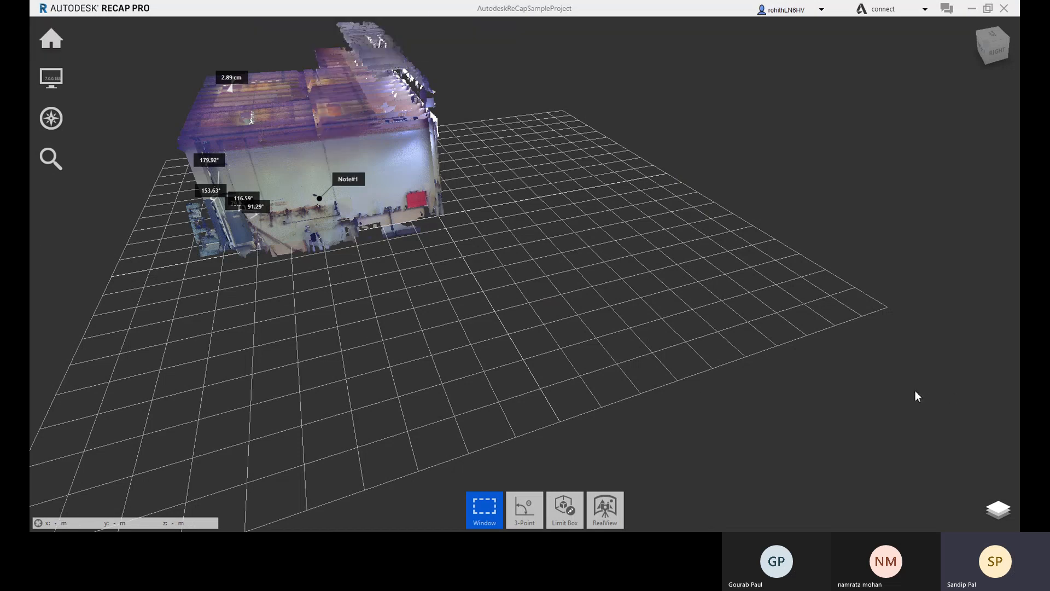